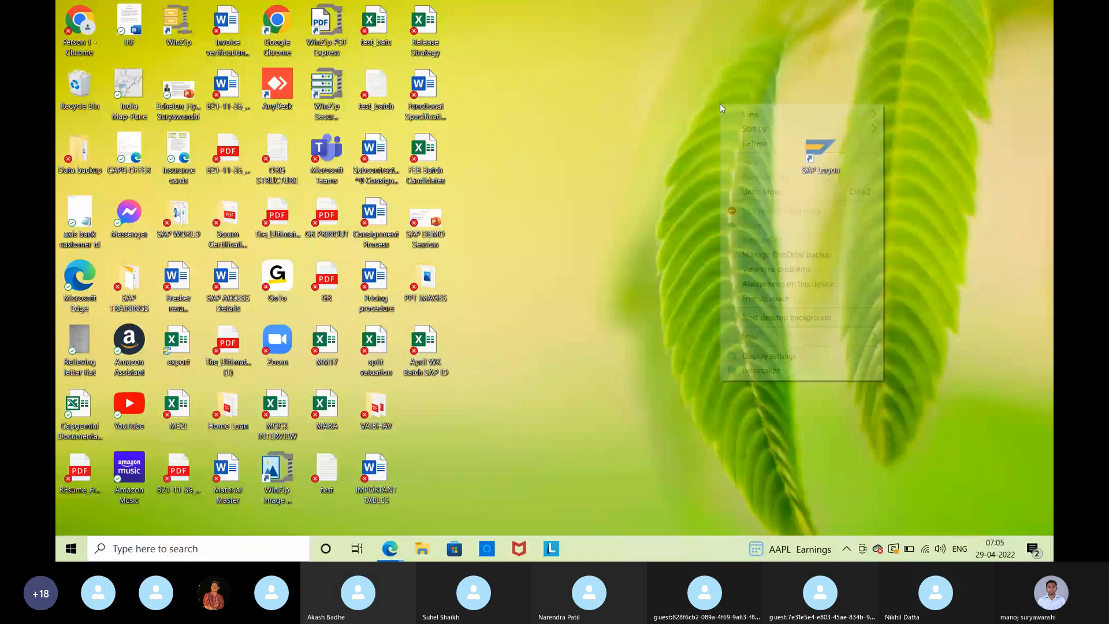
# Open the Master data in Purchasing-MM presentation at slide 3, Material Type, then minimize it.
pyautogui.click(140, 552)
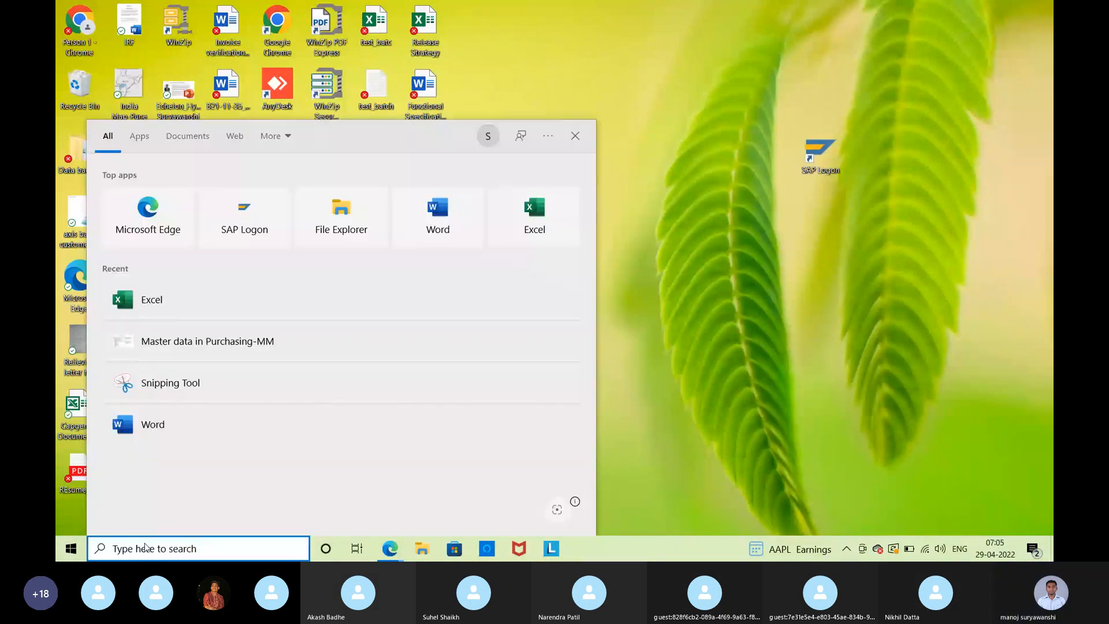
pyautogui.write('mas')
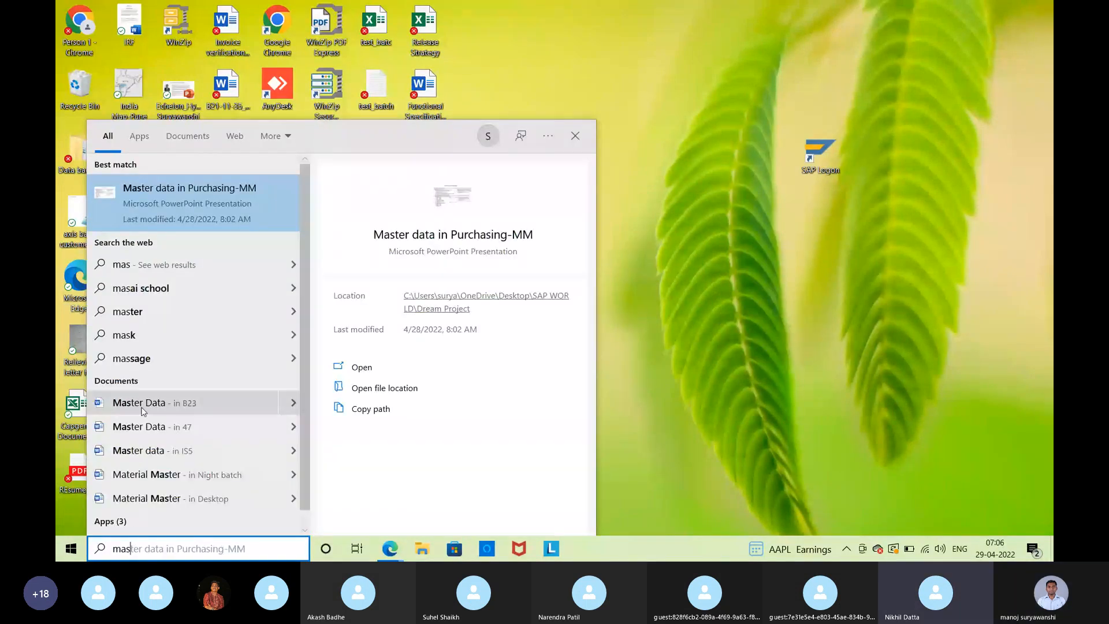
pyautogui.click(155, 187)
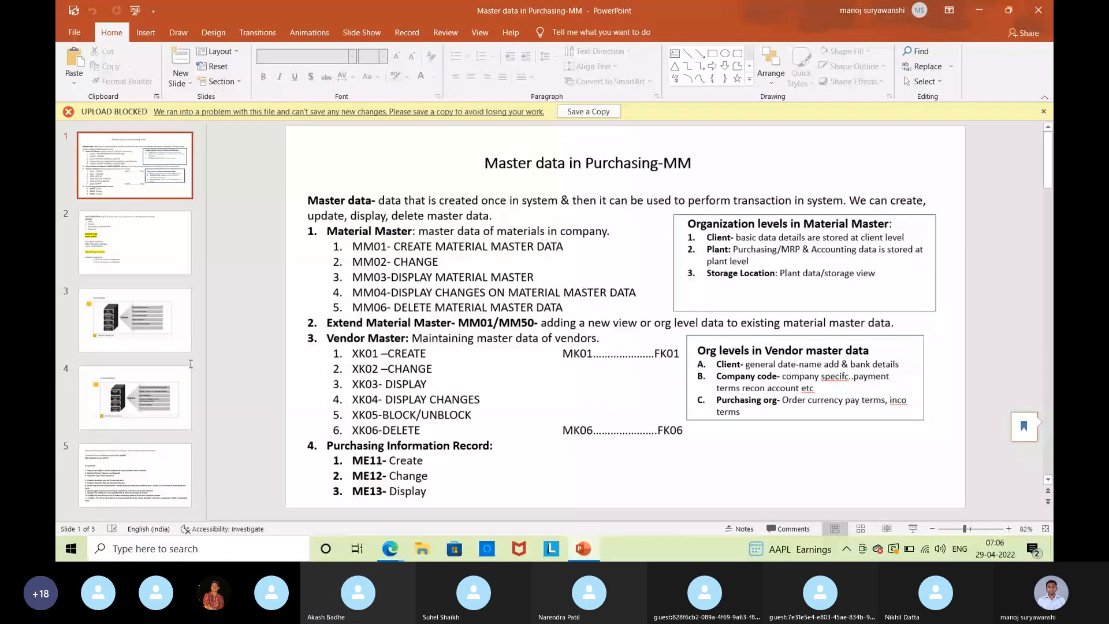
pyautogui.press('Down')
pyautogui.press('Down')
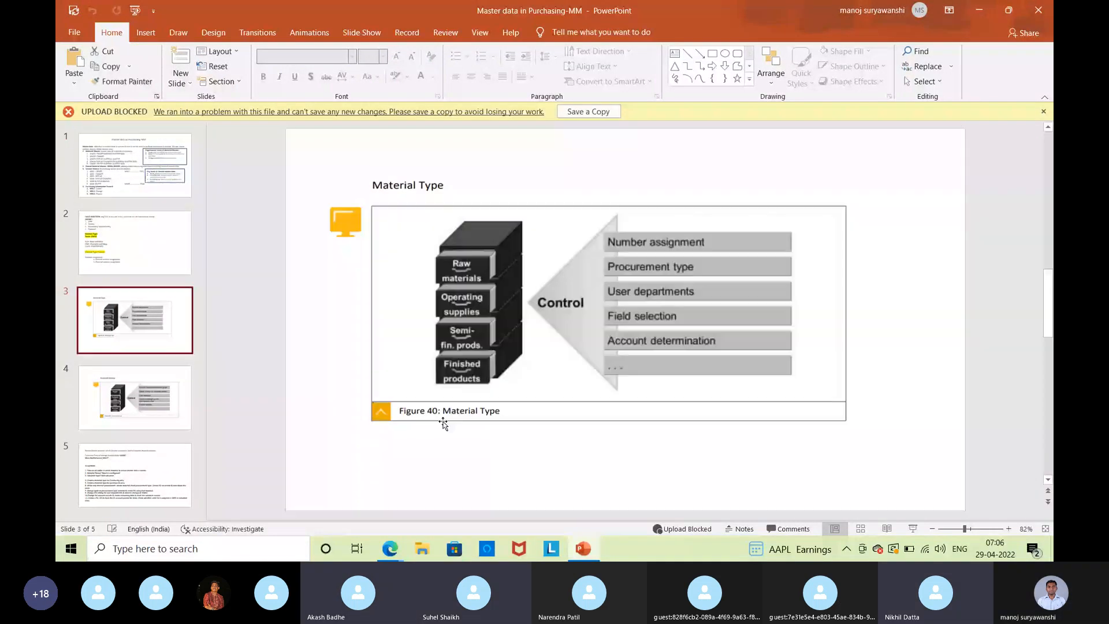
pyautogui.click(981, 11)
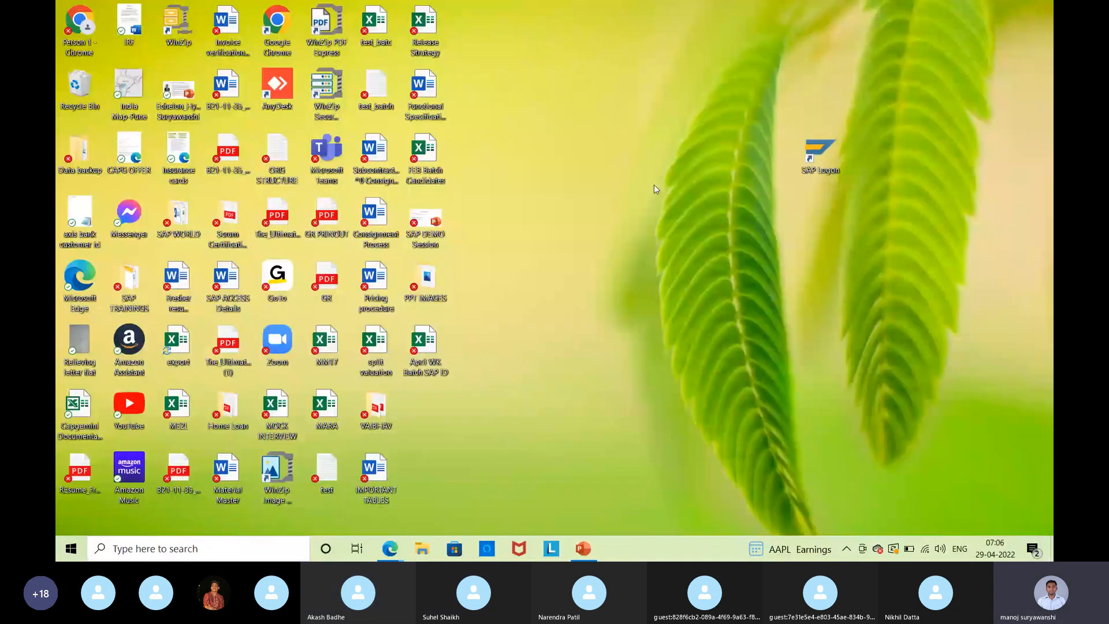
# Launch SAP Logon and log on to SAP ECC Apr Batch with the saved user name and password.
pyautogui.doubleClick(832, 151)
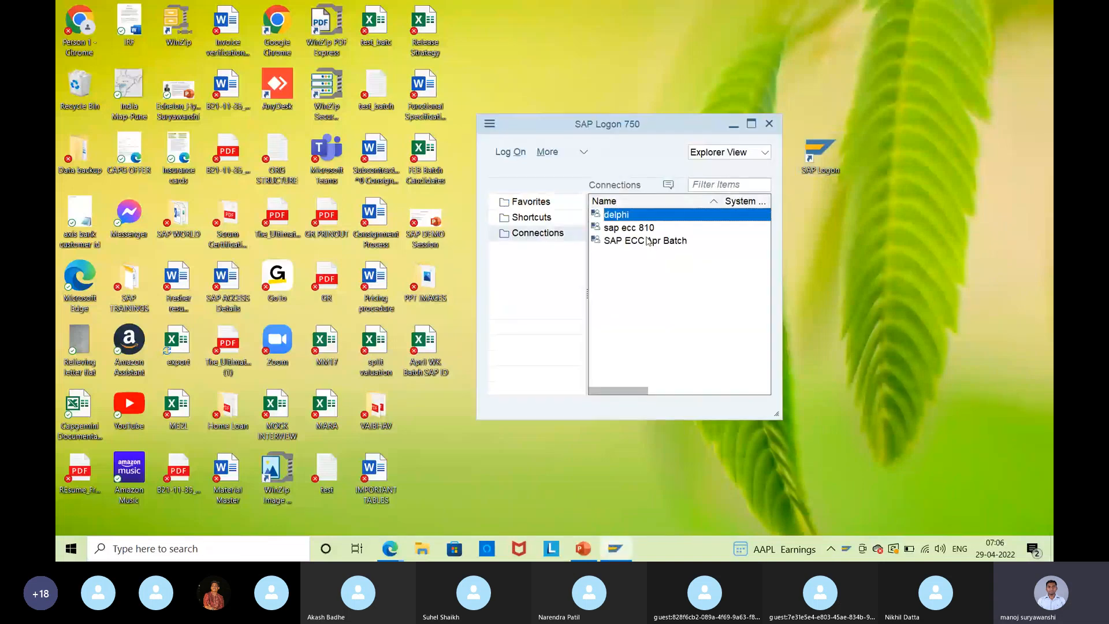
pyautogui.click(649, 241)
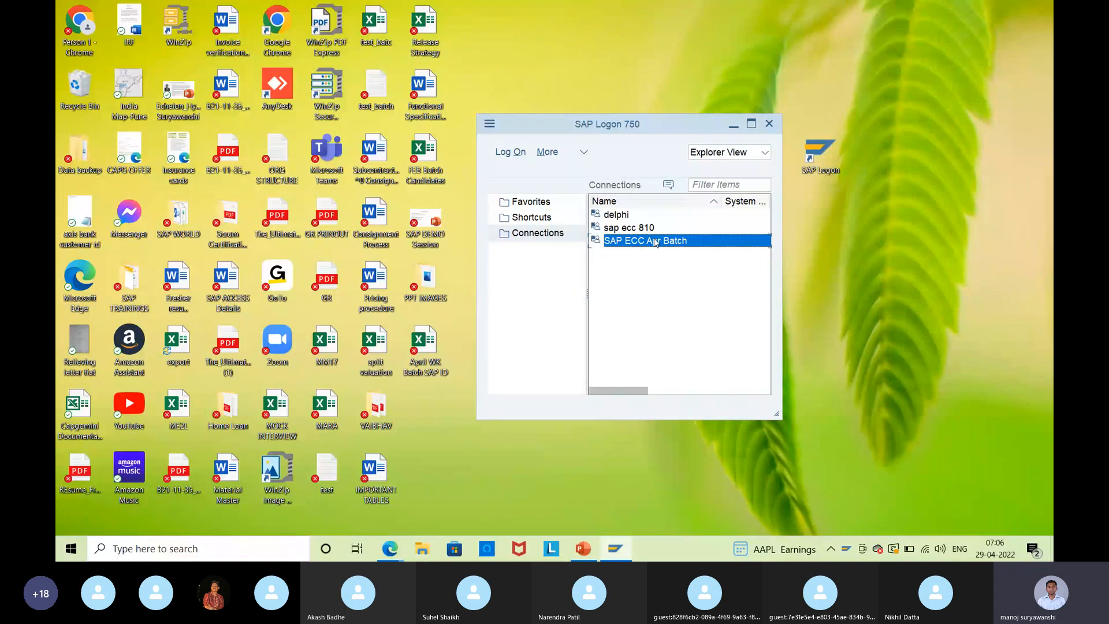
pyautogui.doubleClick(655, 243)
pyautogui.press('BackSpace')
pyautogui.click(260, 177)
pyautogui.click(260, 178)
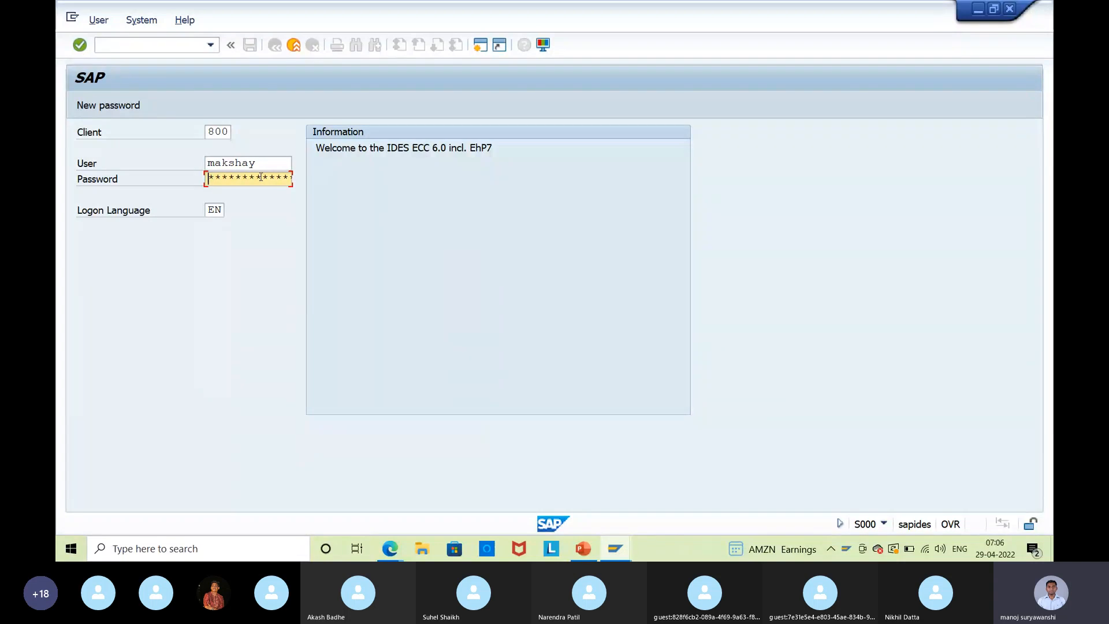
pyautogui.write('******')
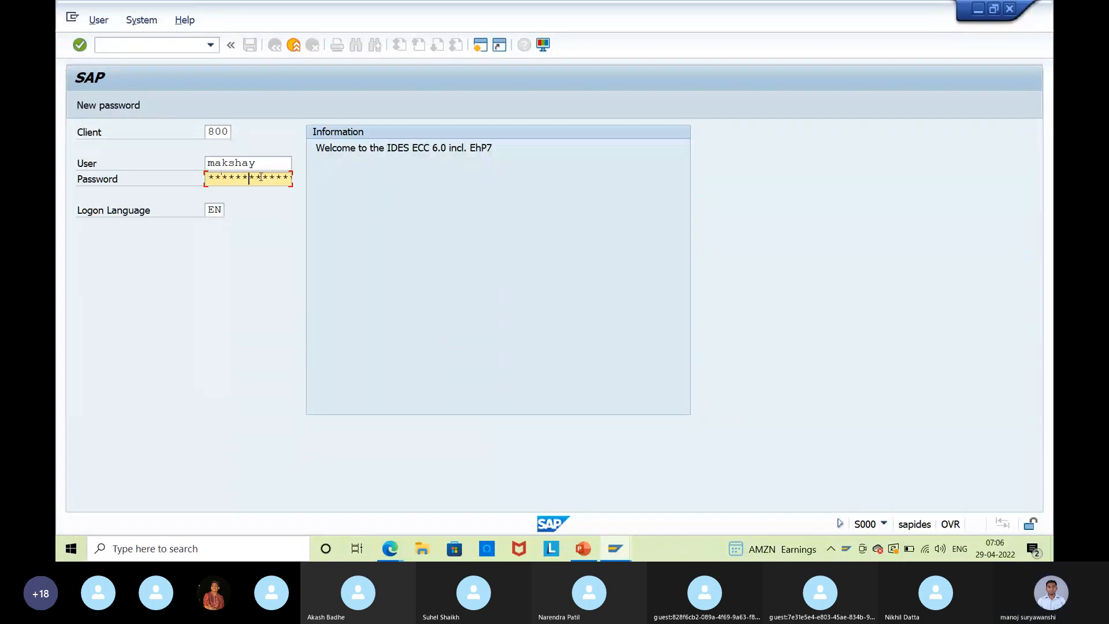
pyautogui.press('Return')
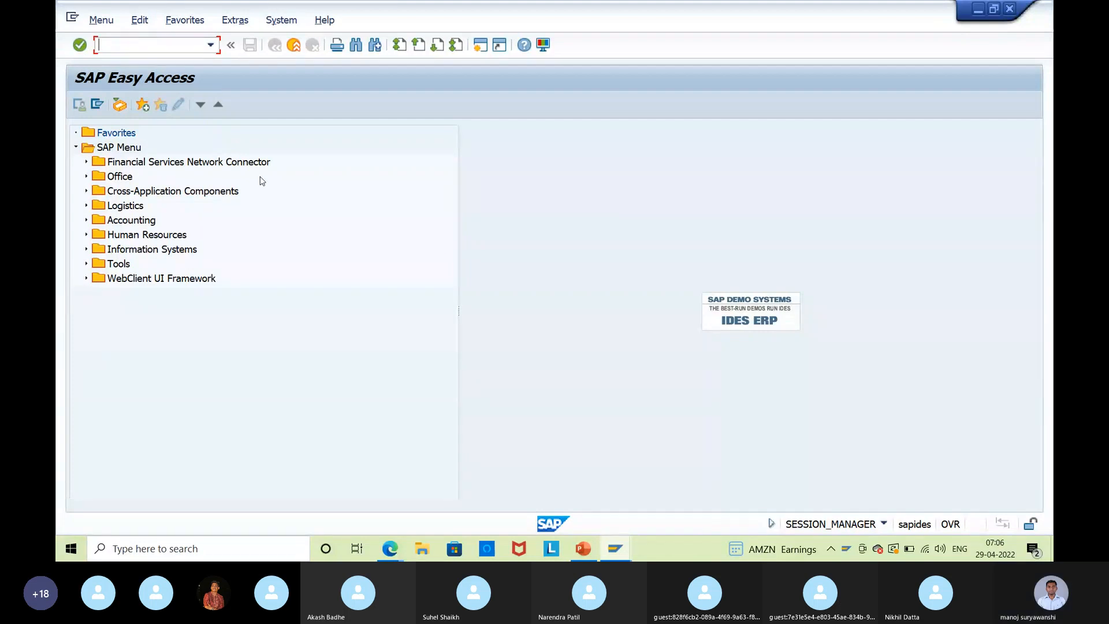
# Open material number range maintenance with transaction MMNR.
pyautogui.write('mmnr')
pyautogui.press('Return')
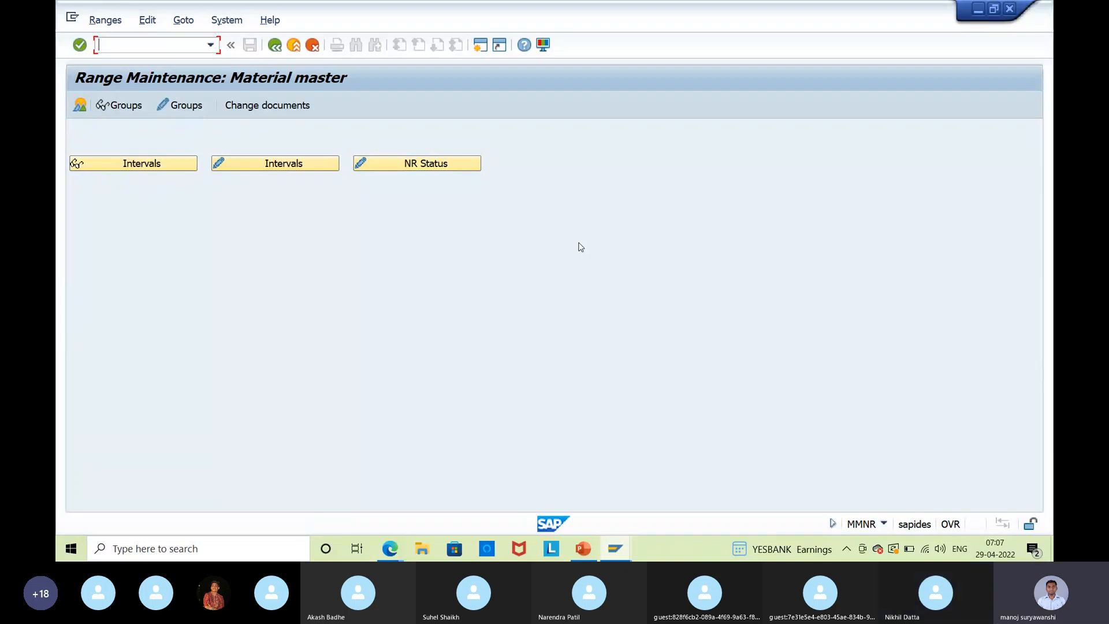
# Switch to the Skype call window in Edge.
pyautogui.hotkey('alt', 'Tab')
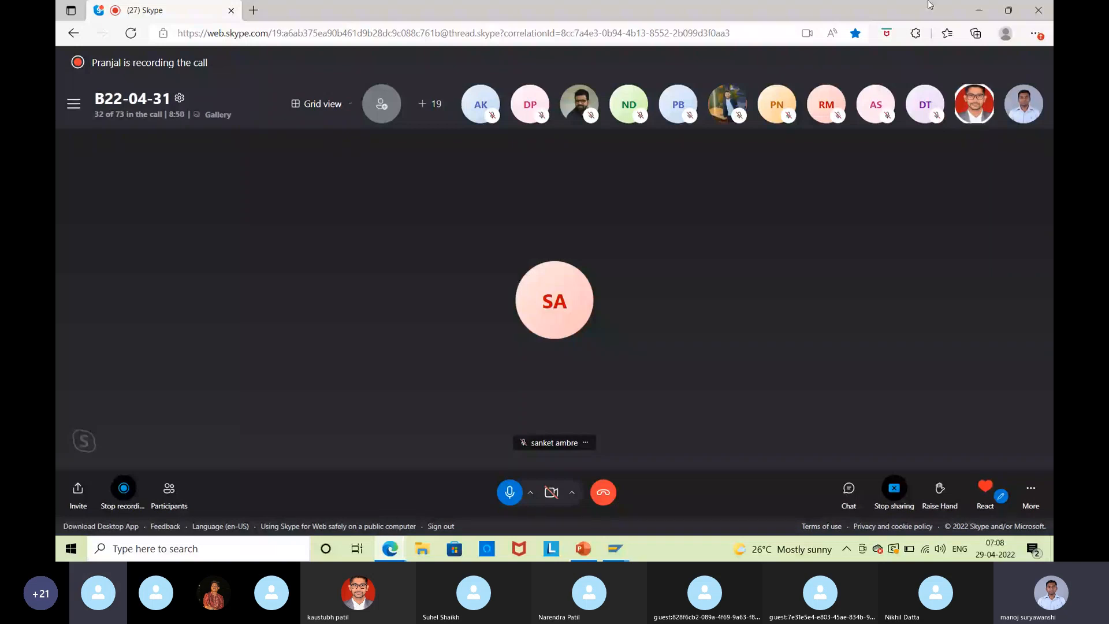
# Bring SAP back and display the material number range groups, scrolling down the list.
pyautogui.click(979, 10)
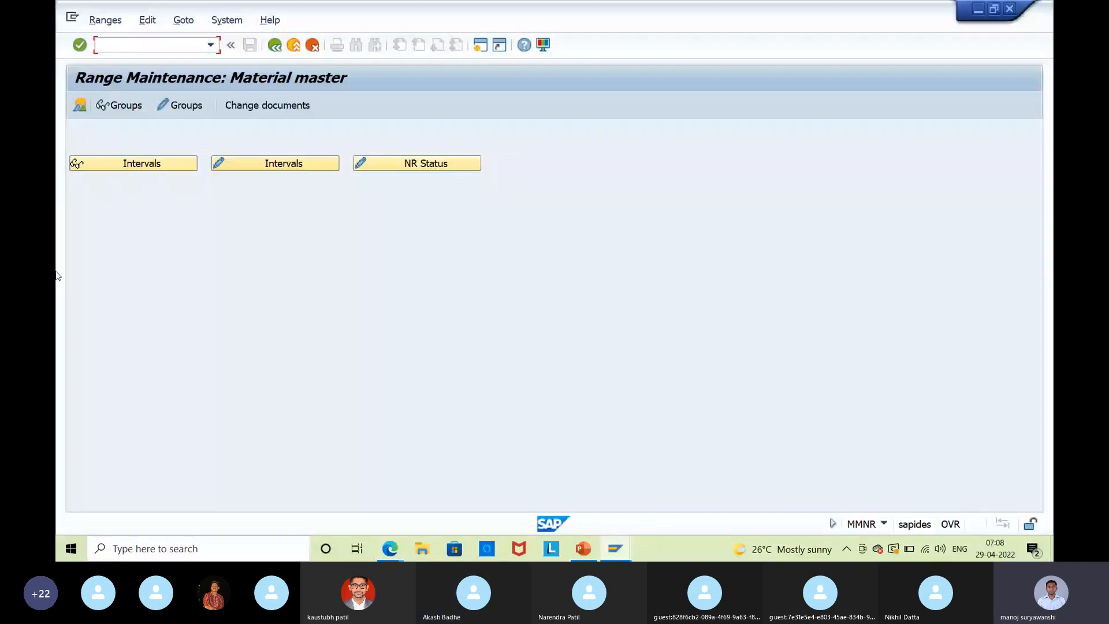
pyautogui.click(106, 105)
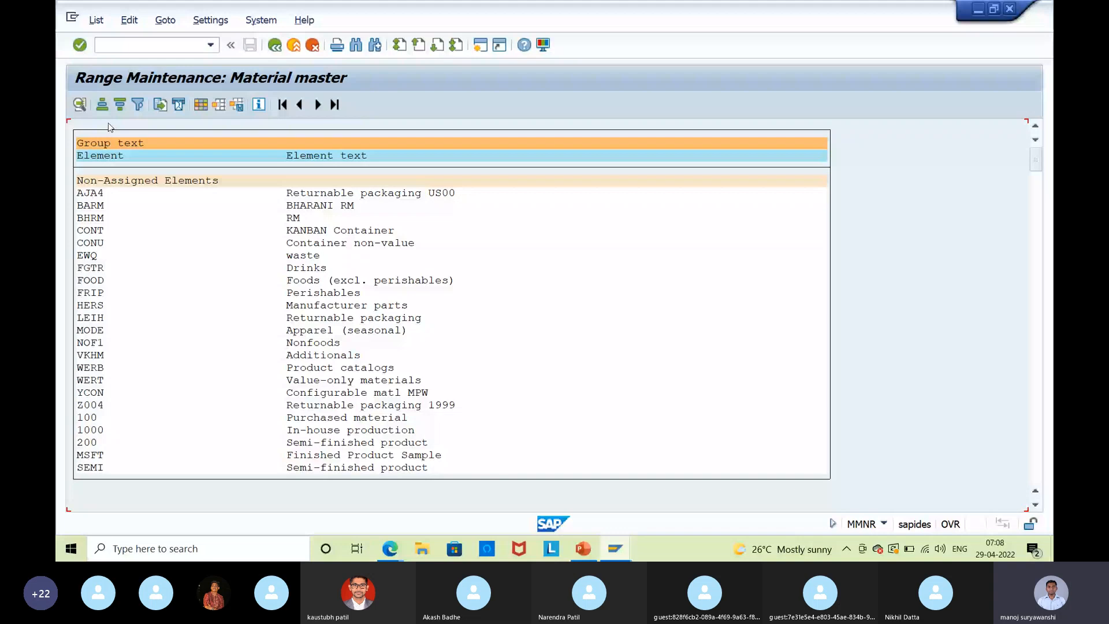
pyautogui.scroll(-5, 148, 385)
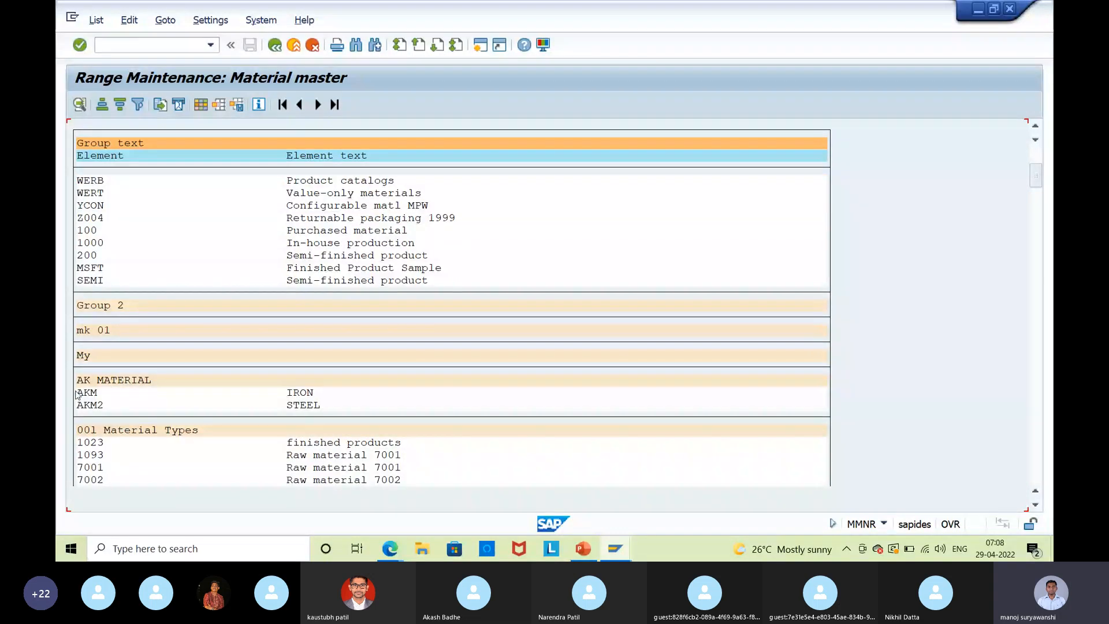
pyautogui.scroll(-1, 367, 403)
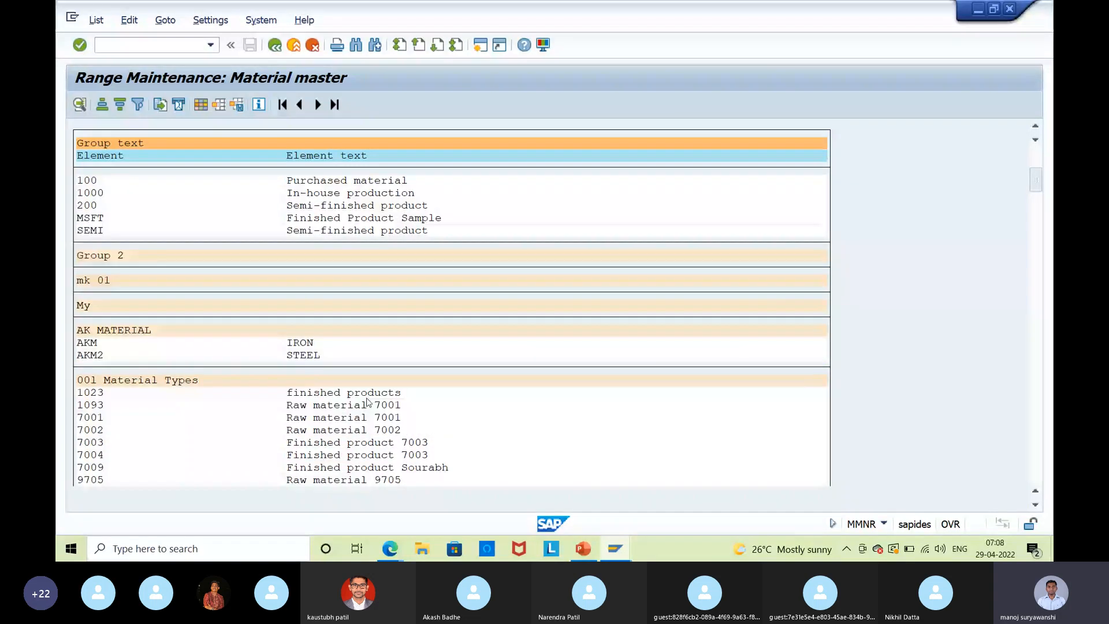
pyautogui.scroll(-4, 367, 403)
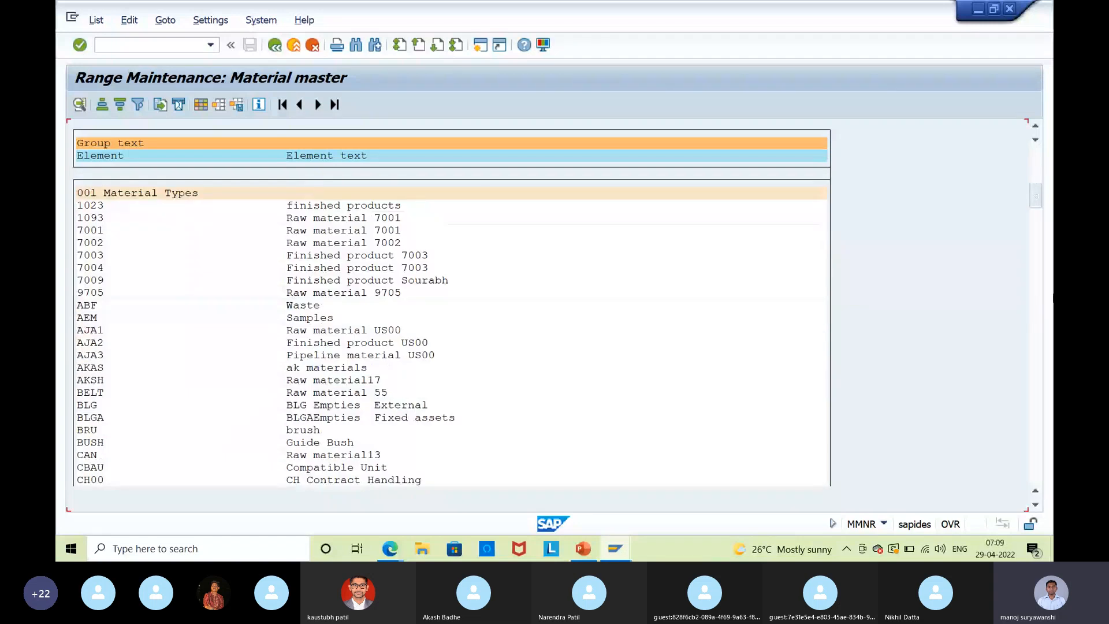
pyautogui.click(1038, 253)
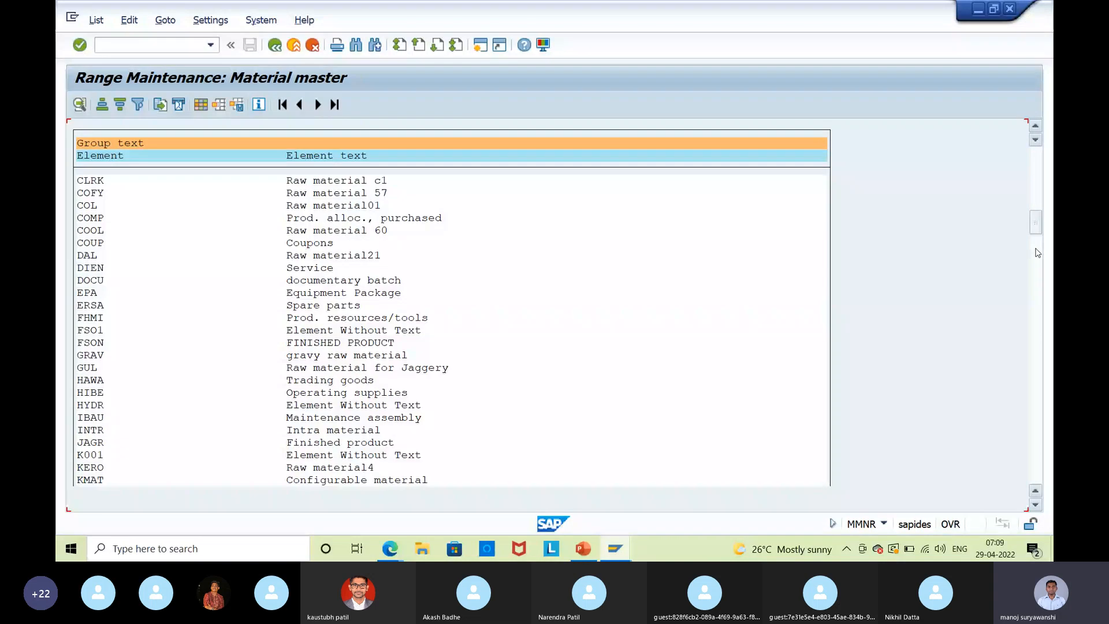
pyautogui.click(1038, 252)
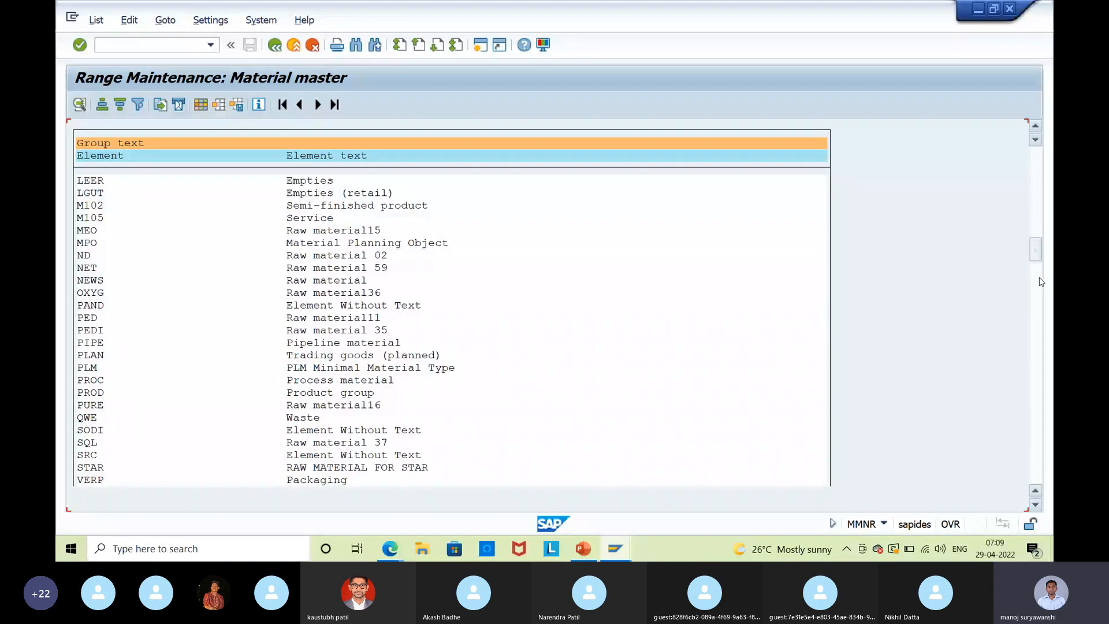
pyautogui.click(1038, 281)
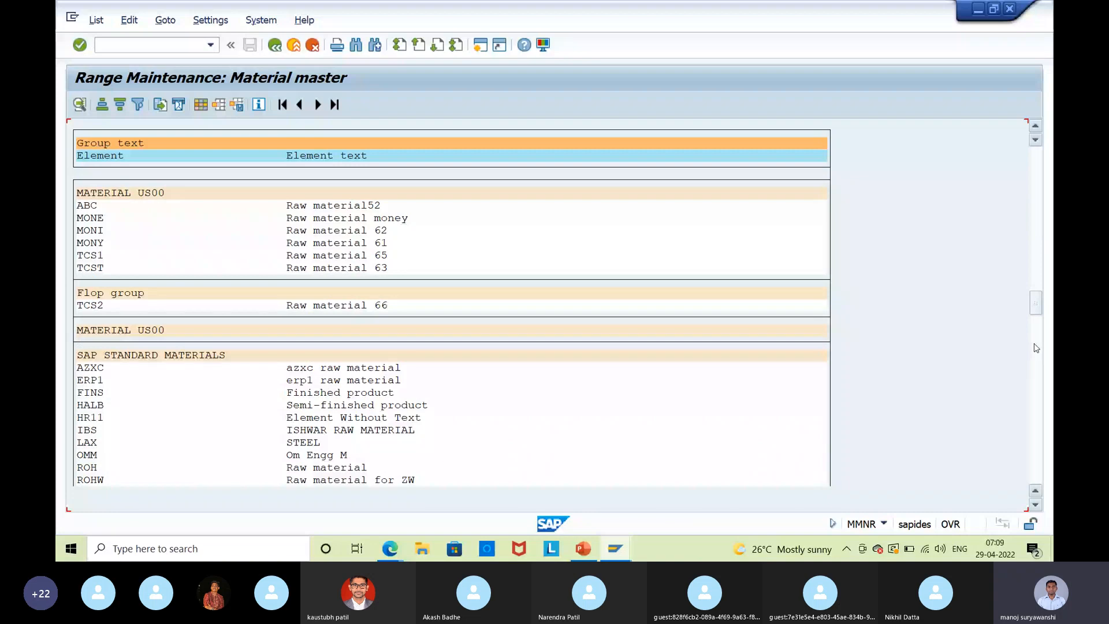
# Review the SAP STANDARD MATERIALS group details and return to Range Maintenance.
pyautogui.click(115, 359)
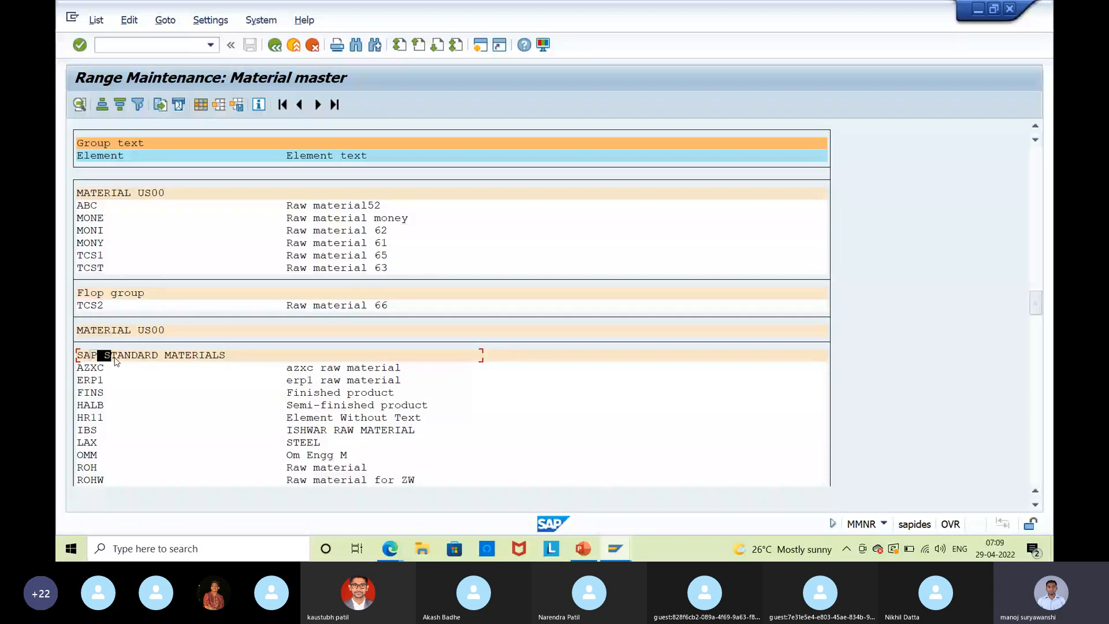
pyautogui.click(162, 356)
pyautogui.click(80, 105)
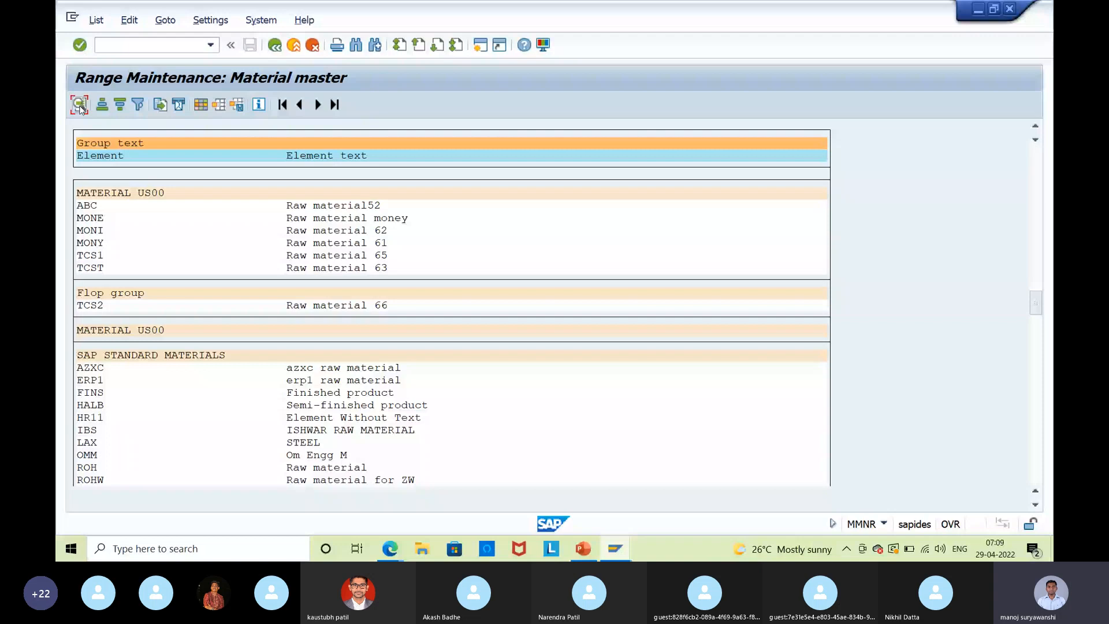
pyautogui.click(81, 105)
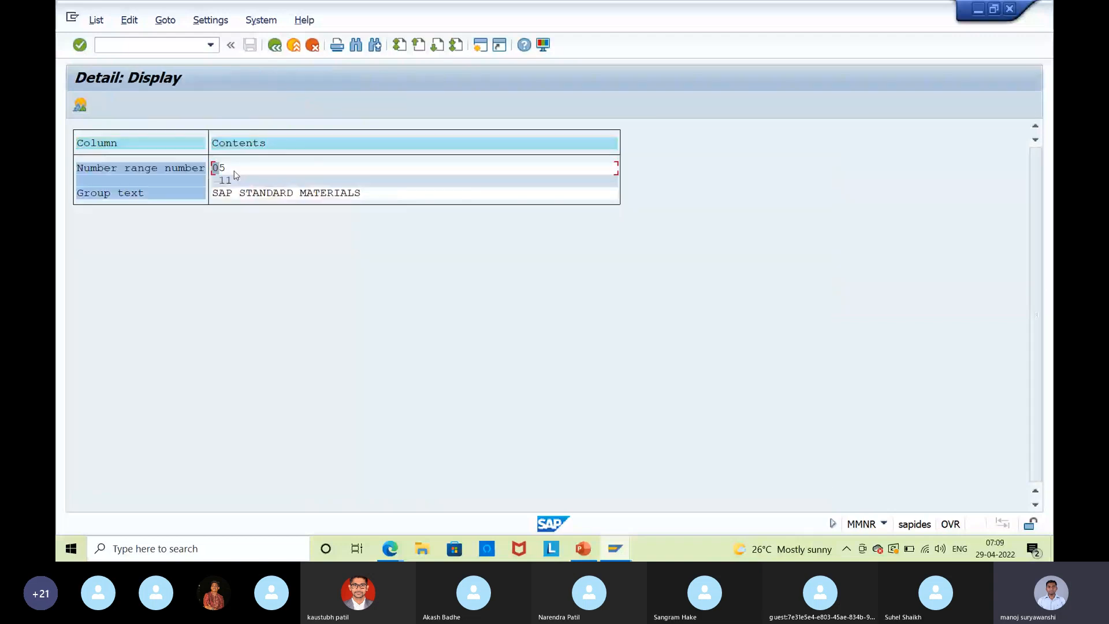
pyautogui.click(272, 46)
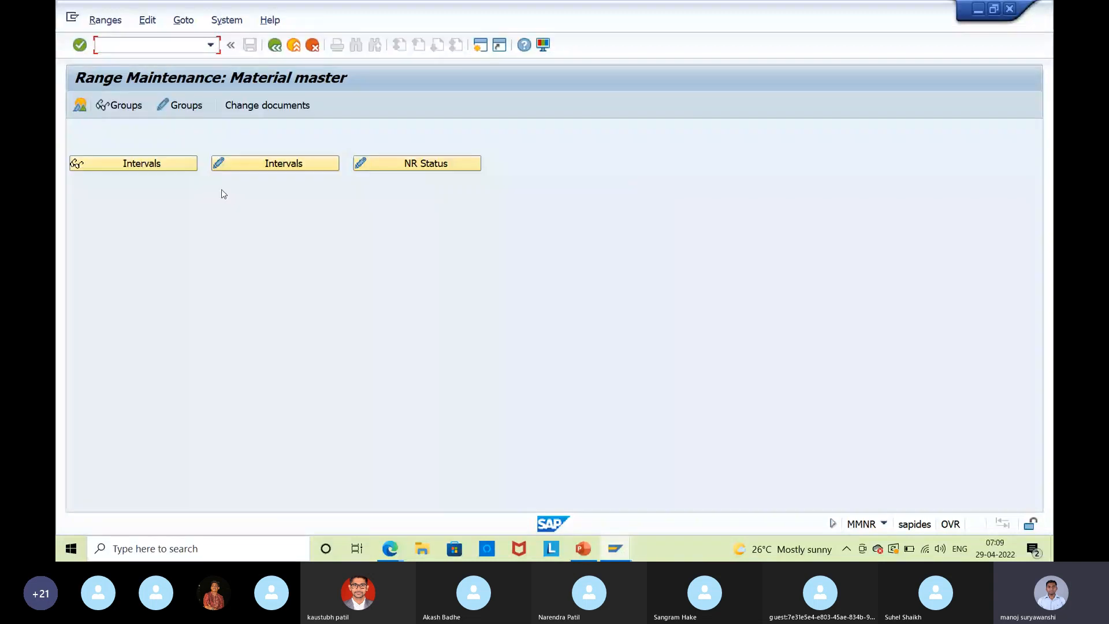
# Create a new material number range group named ISB9 Training.
pyautogui.click(179, 104)
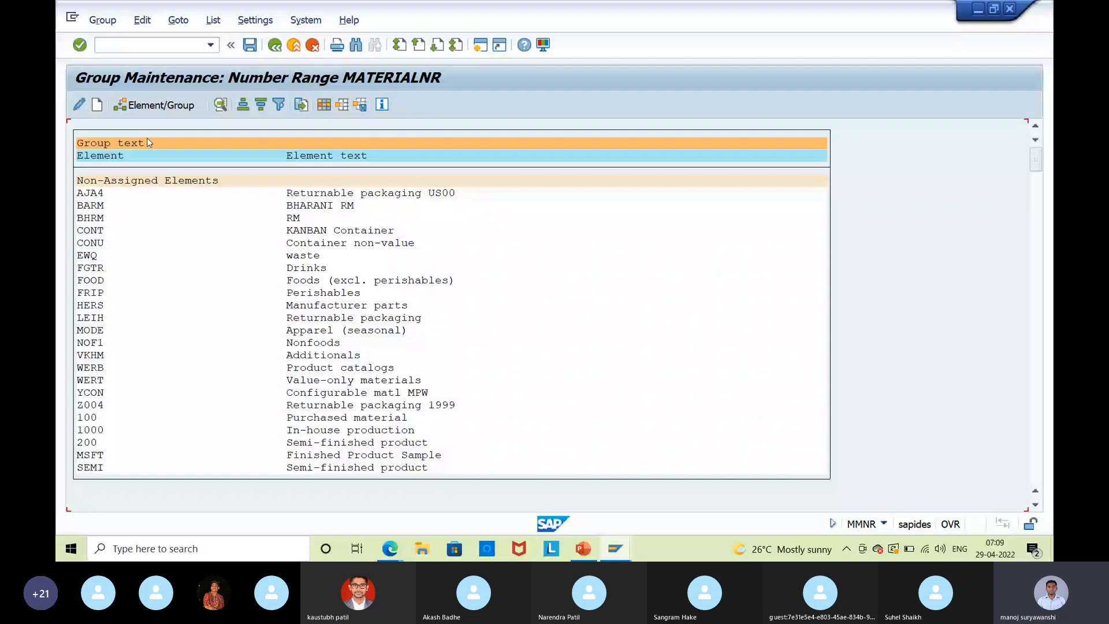
pyautogui.doubleClick(147, 139)
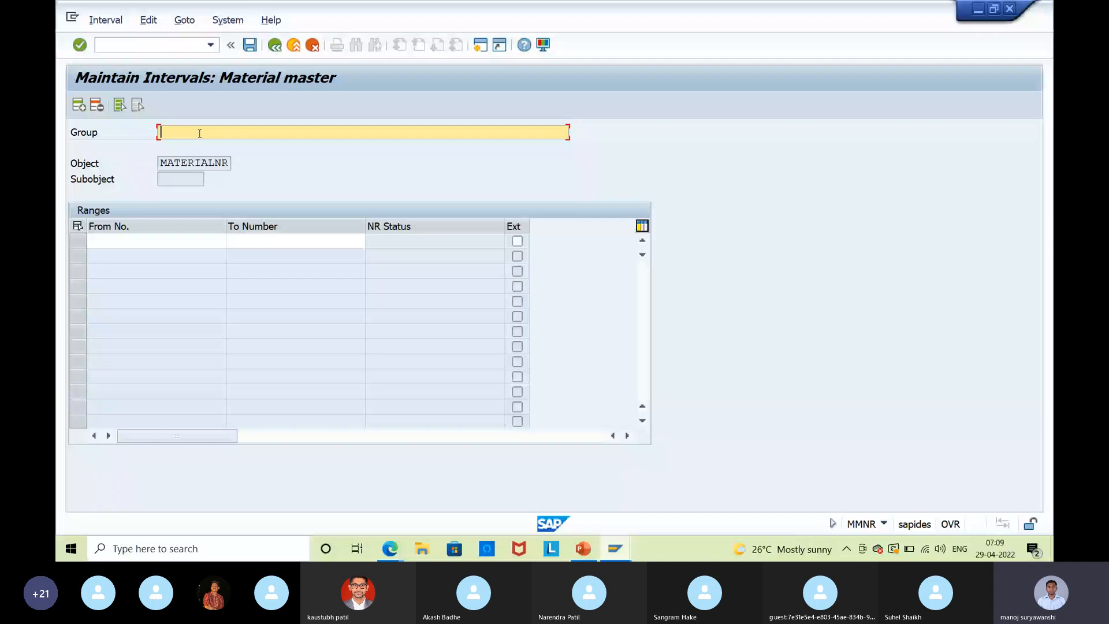
pyautogui.write('ISB9')
pyautogui.write('Training')
pyautogui.press('Return')
pyautogui.click(169, 238)
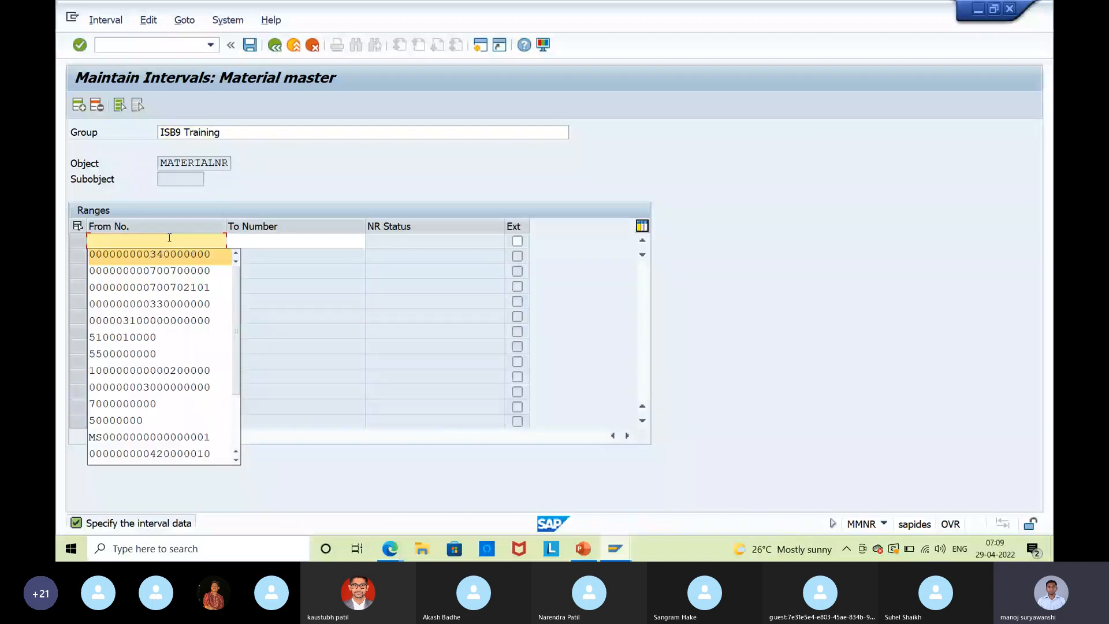
pyautogui.click(207, 238)
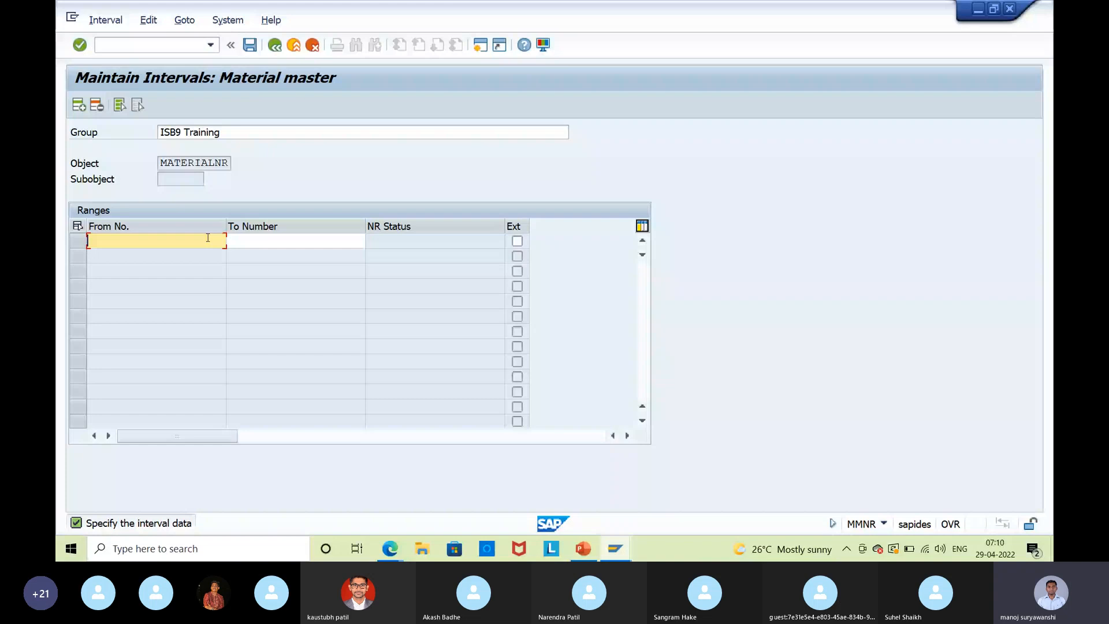
pyautogui.hotkey('ctrl', 'v')
pyautogui.click(271, 241)
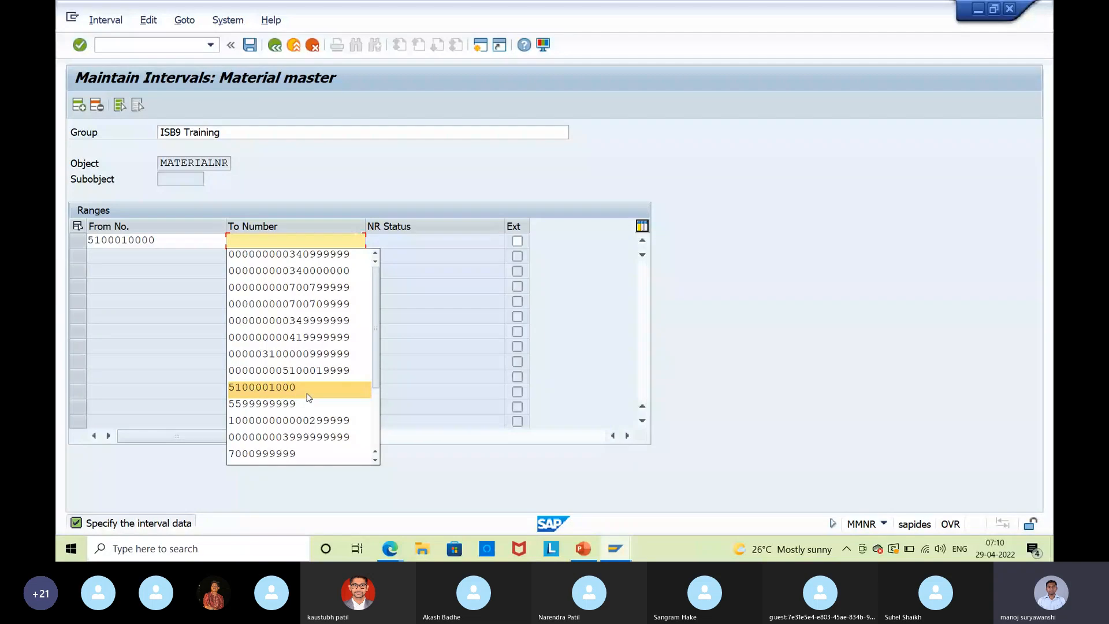
pyautogui.write('510000100')
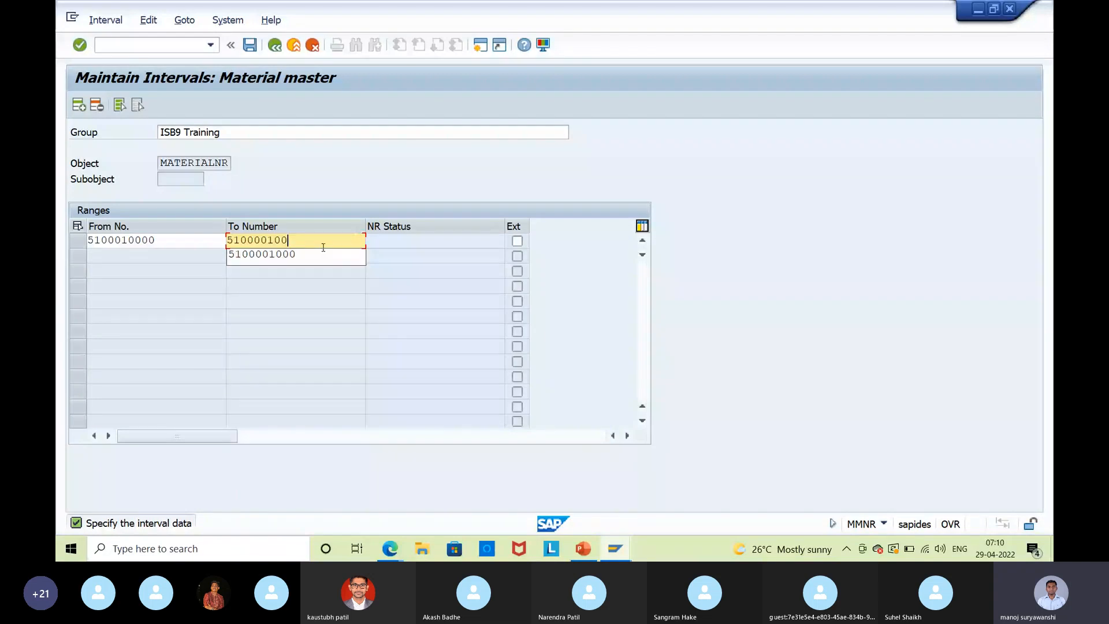
pyautogui.press('BackSpace')
pyautogui.press('BackSpace')
pyautogui.press('BackSpace')
pyautogui.press('BackSpace')
pyautogui.write('199')
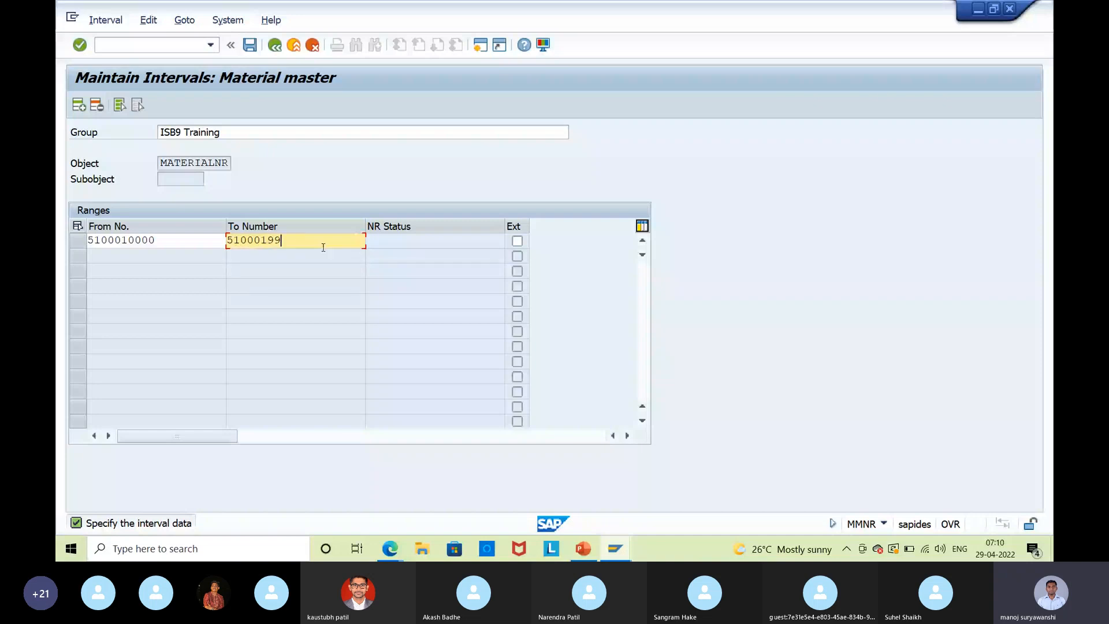
pyautogui.write('999')
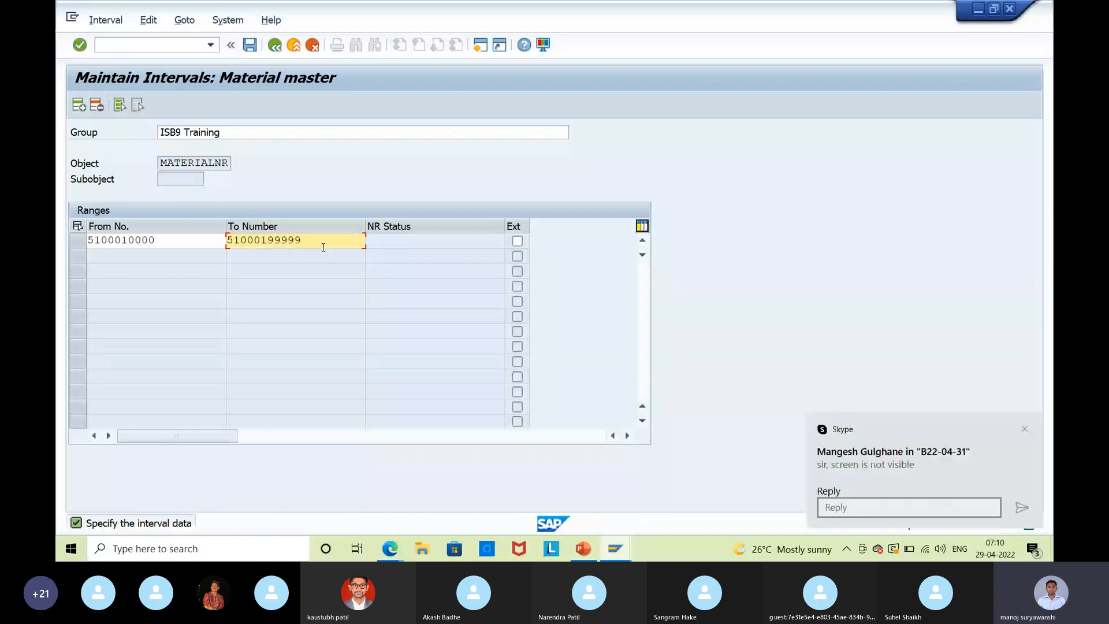
pyautogui.press('Return')
pyautogui.press('Return')
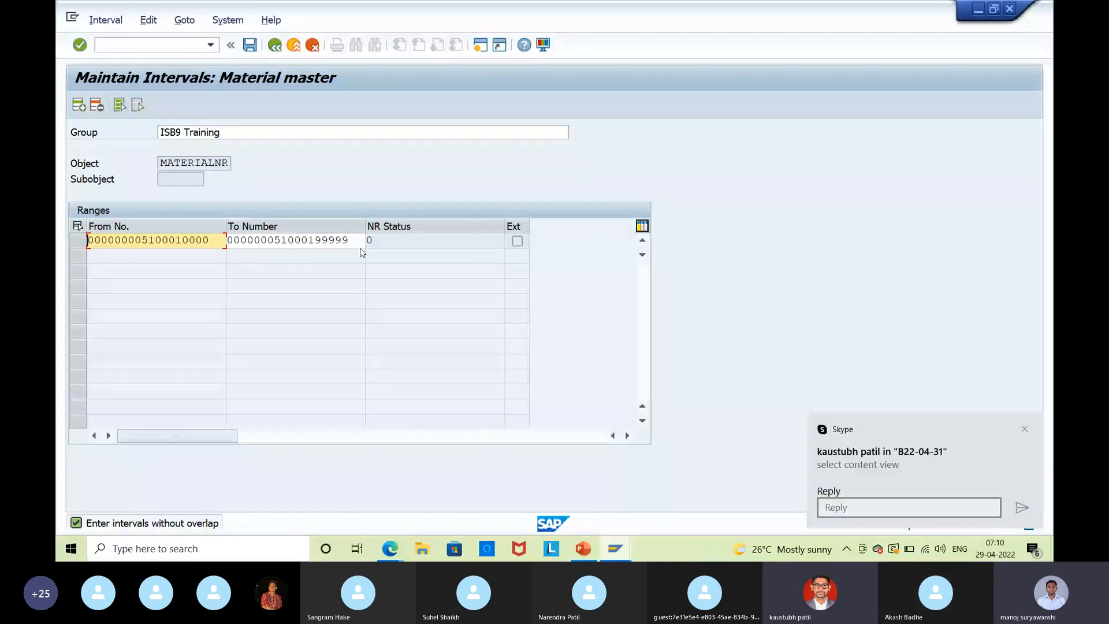
pyautogui.press('Delete')
pyautogui.press('Delete')
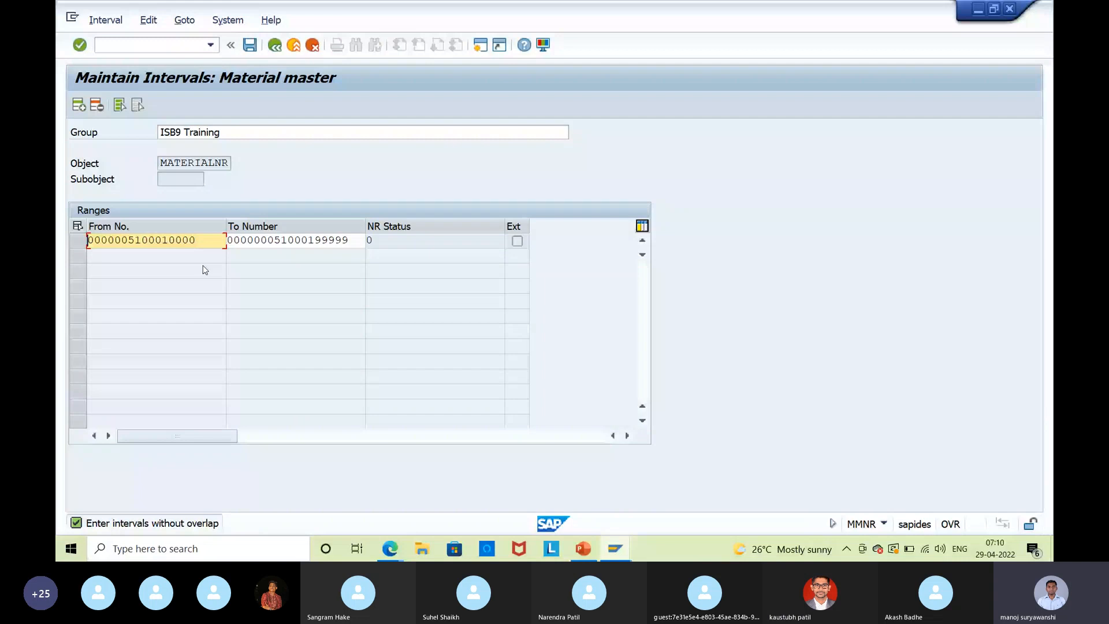
pyautogui.press('Delete')
pyautogui.press('Delete')
pyautogui.press('Delete')
pyautogui.press('Delete')
pyautogui.press('Delete')
pyautogui.press('Delete')
pyautogui.press('Delete')
pyautogui.press('Delete')
pyautogui.press('Delete')
pyautogui.press('Delete')
pyautogui.press('Delete')
pyautogui.press('Delete')
pyautogui.press('Delete')
pyautogui.press('Delete')
pyautogui.press('Delete')
pyautogui.press('Delete')
pyautogui.press('Tab')
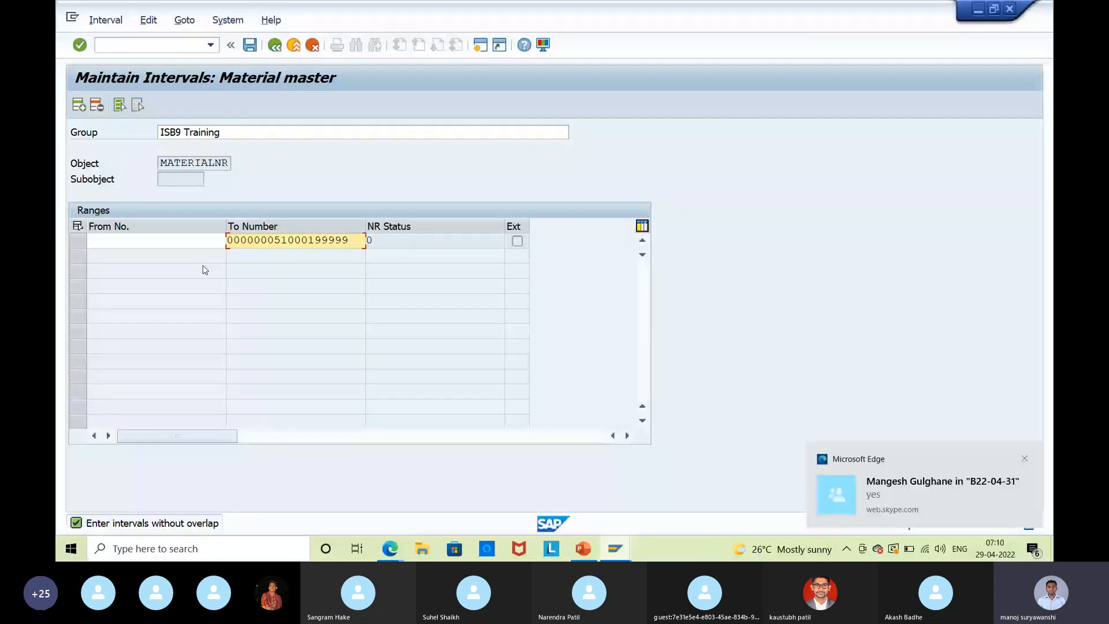
pyautogui.press('Delete')
pyautogui.press('Delete')
pyautogui.press('Delete')
pyautogui.press('Delete')
pyautogui.press('Delete')
pyautogui.press('Delete')
pyautogui.press('Delete')
pyautogui.press('Delete')
pyautogui.press('Delete')
pyautogui.press('Delete')
pyautogui.press('Delete')
pyautogui.press('Delete')
pyautogui.press('Delete')
pyautogui.press('Delete')
pyautogui.press('Delete')
pyautogui.press('Delete')
pyautogui.press('Delete')
pyautogui.press('Delete')
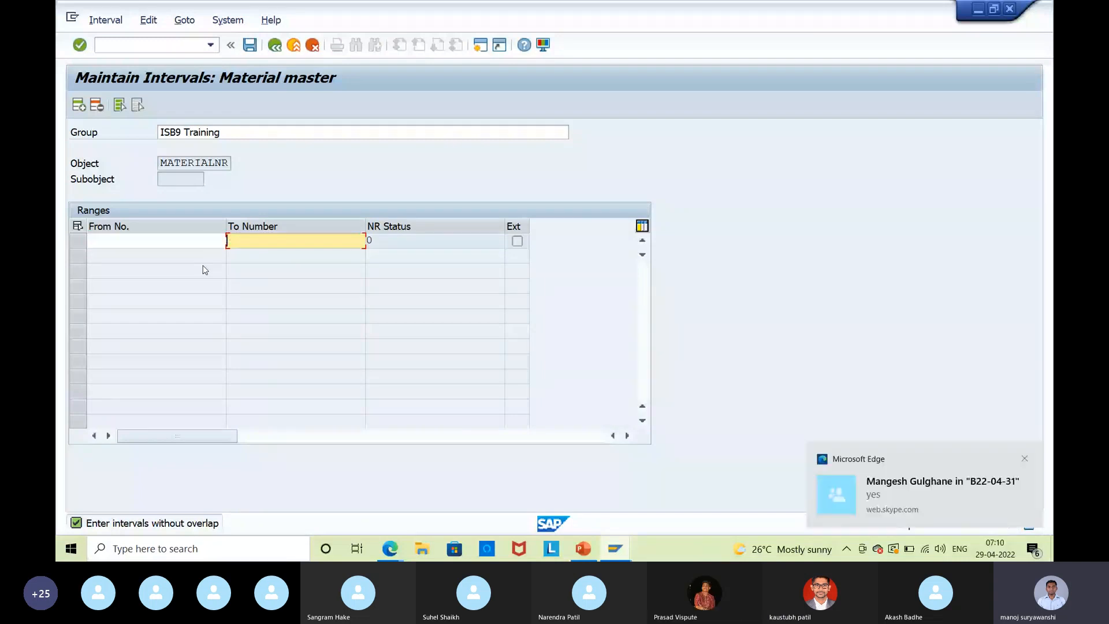
pyautogui.press('Return')
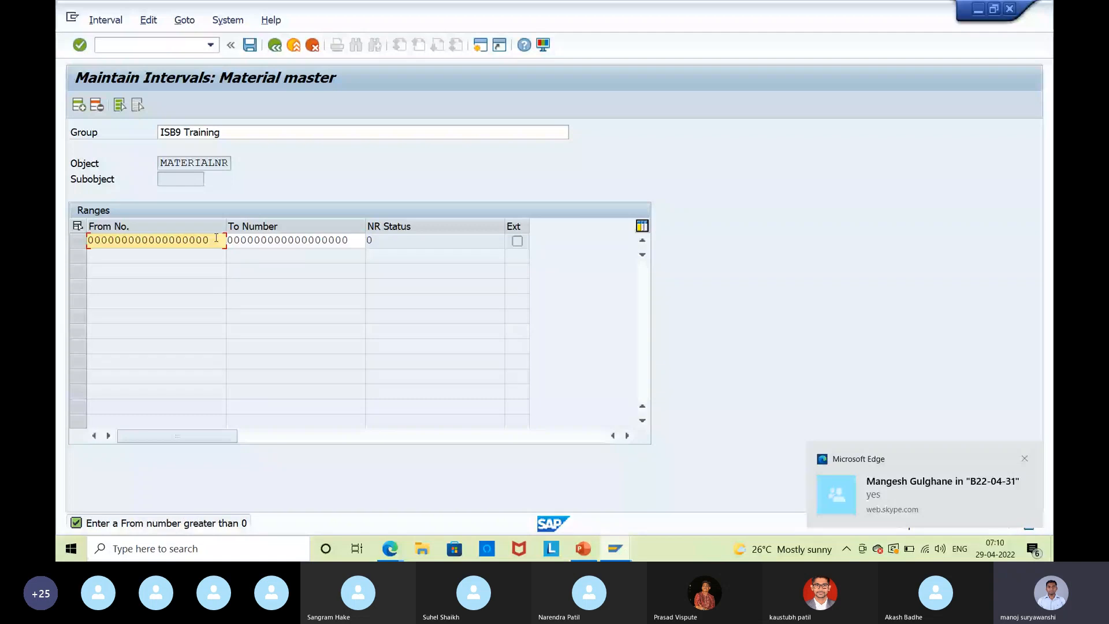
pyautogui.press('BackSpace')
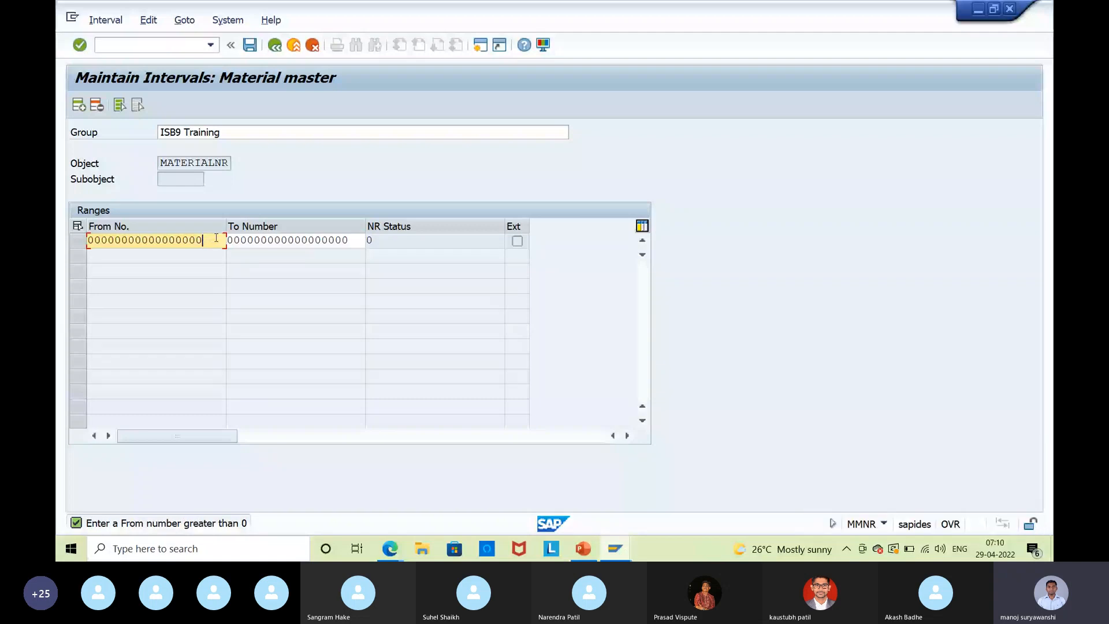
pyautogui.press('BackSpace')
pyautogui.press('BackSpace')
pyautogui.press('BackSpace')
pyautogui.press('BackSpace')
pyautogui.press('BackSpace')
pyautogui.press('BackSpace')
pyautogui.press('BackSpace')
pyautogui.press('BackSpace')
pyautogui.press('BackSpace')
pyautogui.press('BackSpace')
pyautogui.press('BackSpace')
pyautogui.press('BackSpace')
pyautogui.press('BackSpace')
pyautogui.press('BackSpace')
pyautogui.press('BackSpace')
pyautogui.press('BackSpace')
pyautogui.press('BackSpace')
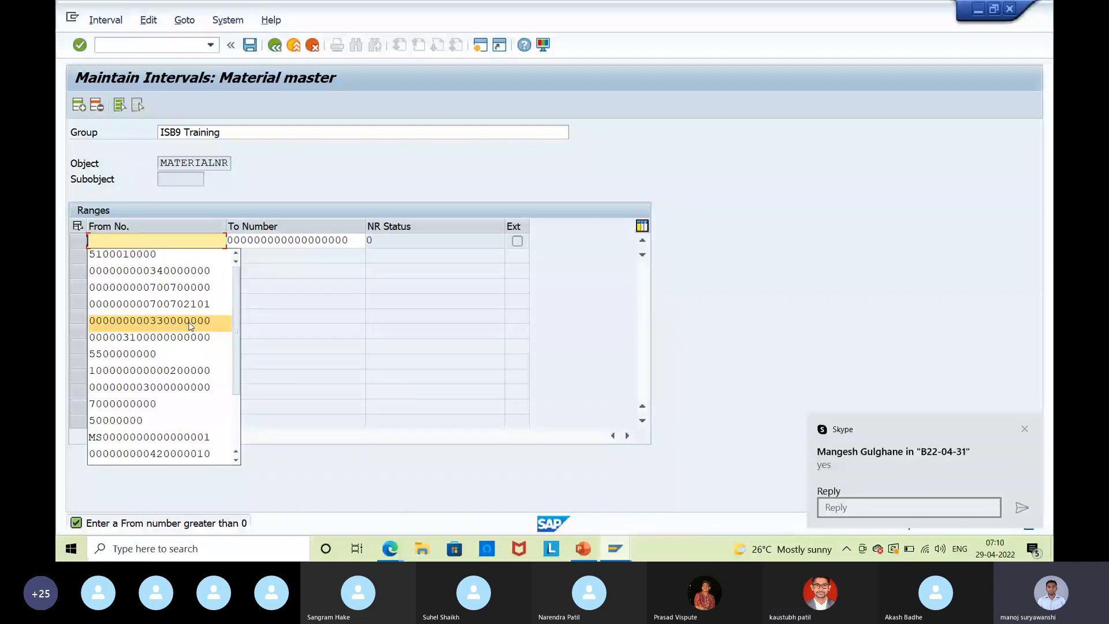
pyautogui.click(190, 322)
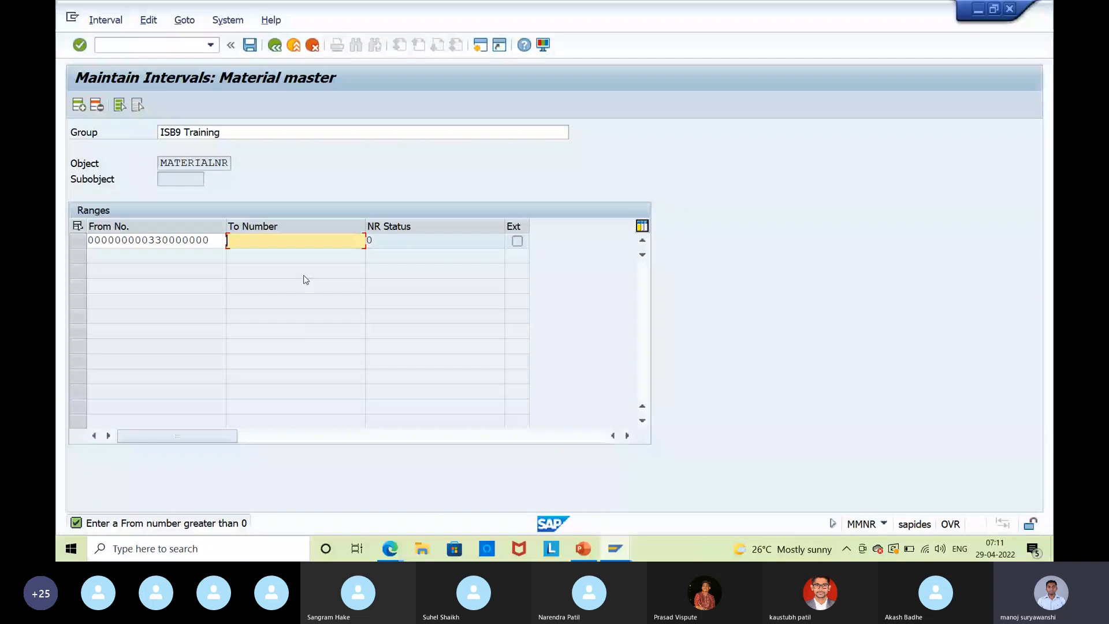
pyautogui.click(306, 280)
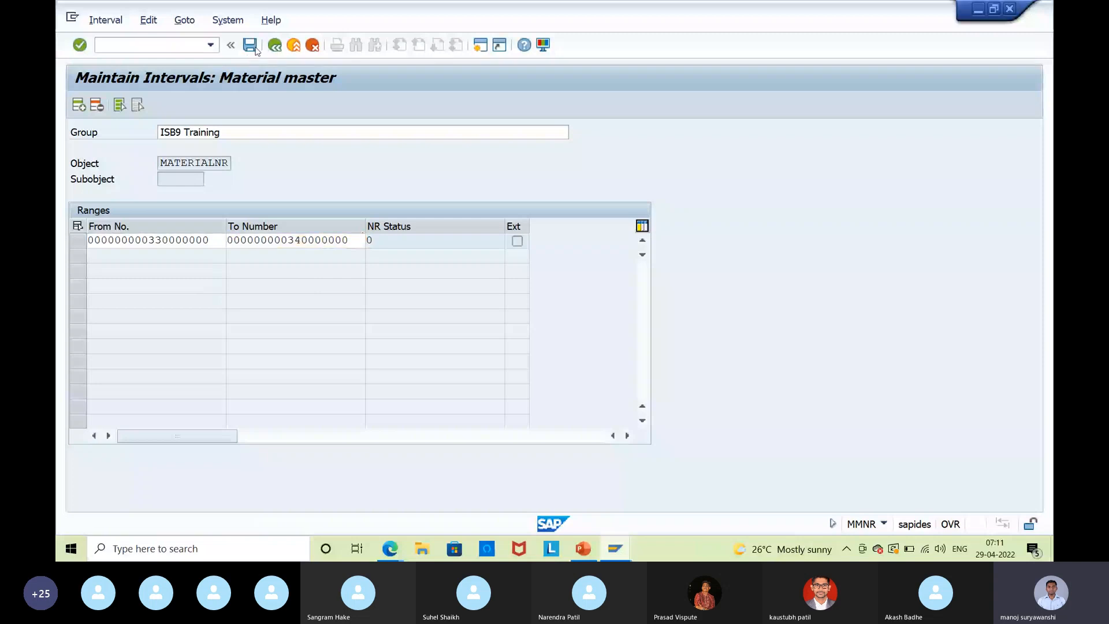
# Save the interval, acknowledge the transport notice, and highlight the significant digits.
pyautogui.click(250, 46)
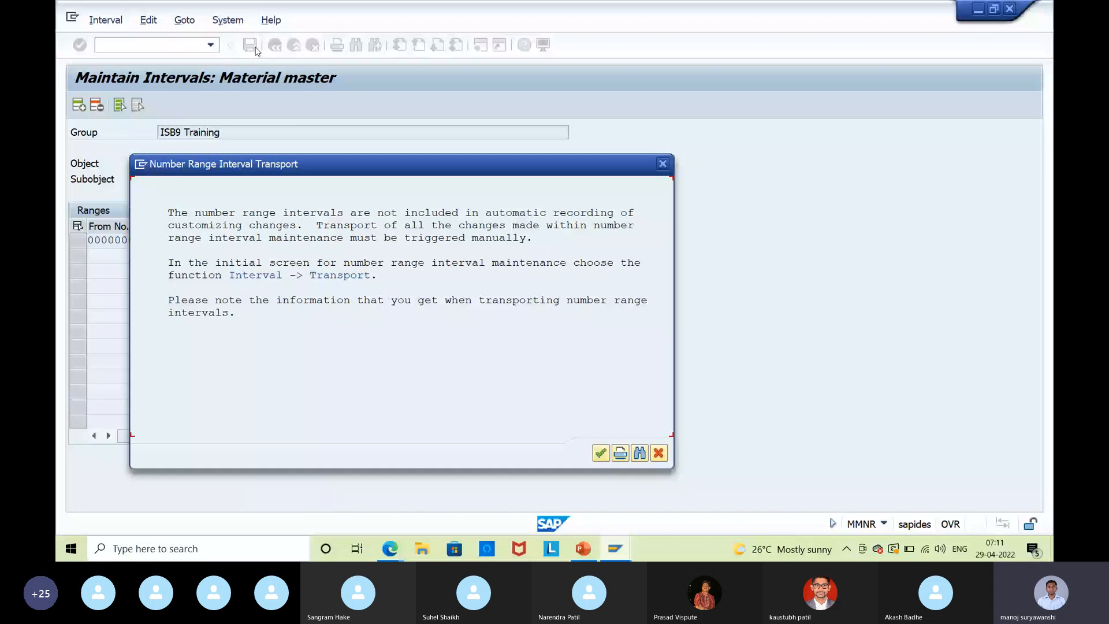
pyautogui.press('Return')
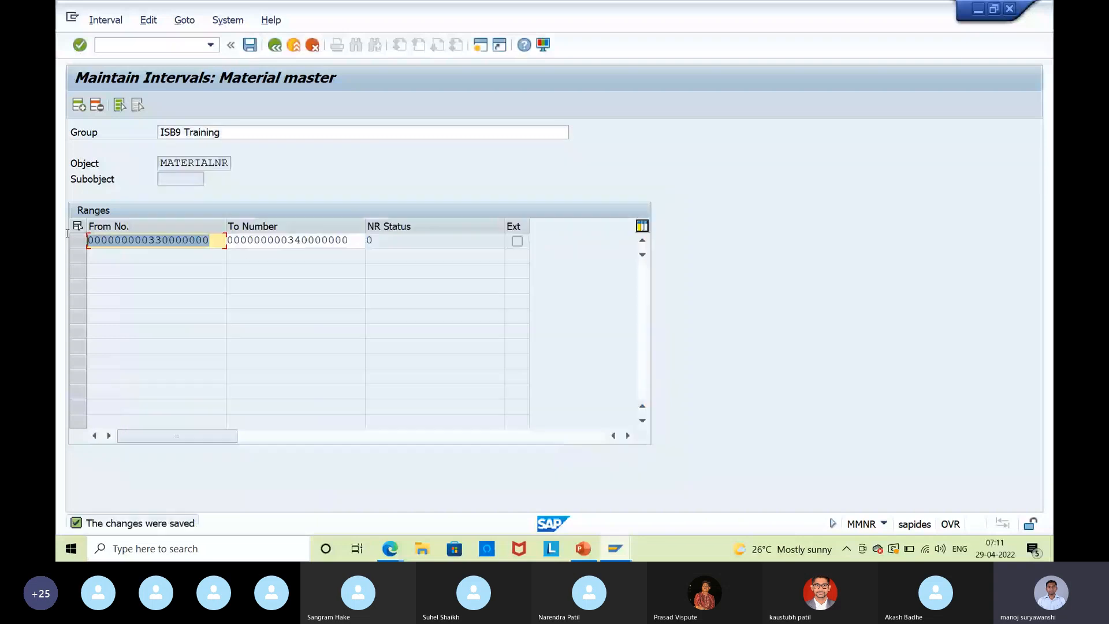
pyautogui.moveTo(349, 241); pyautogui.dragTo(282, 246)
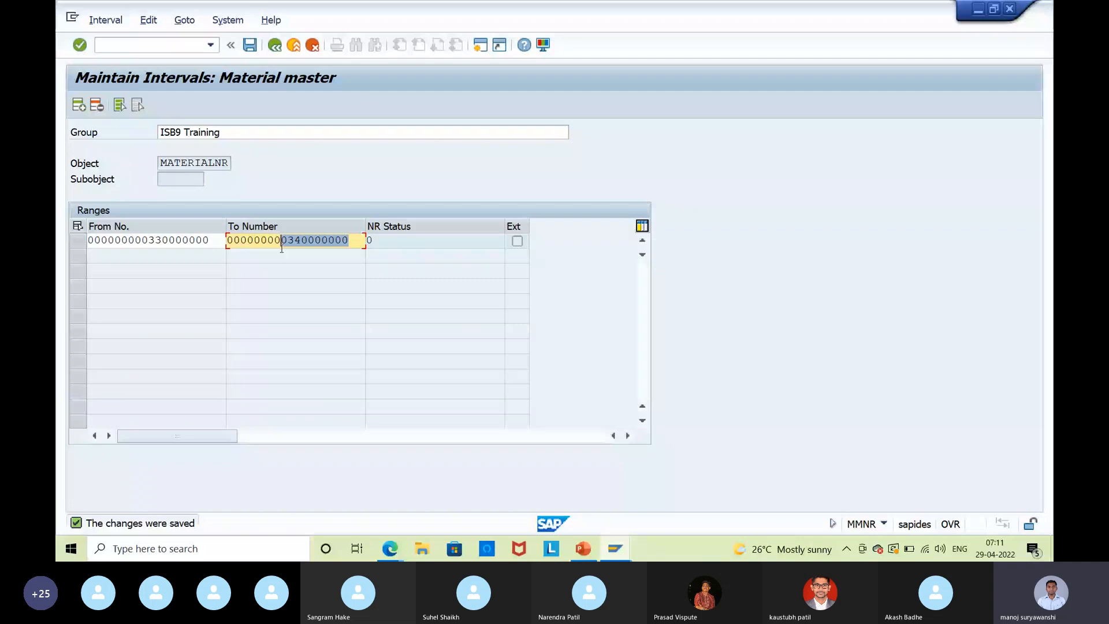
pyautogui.moveTo(209, 240); pyautogui.dragTo(158, 247)
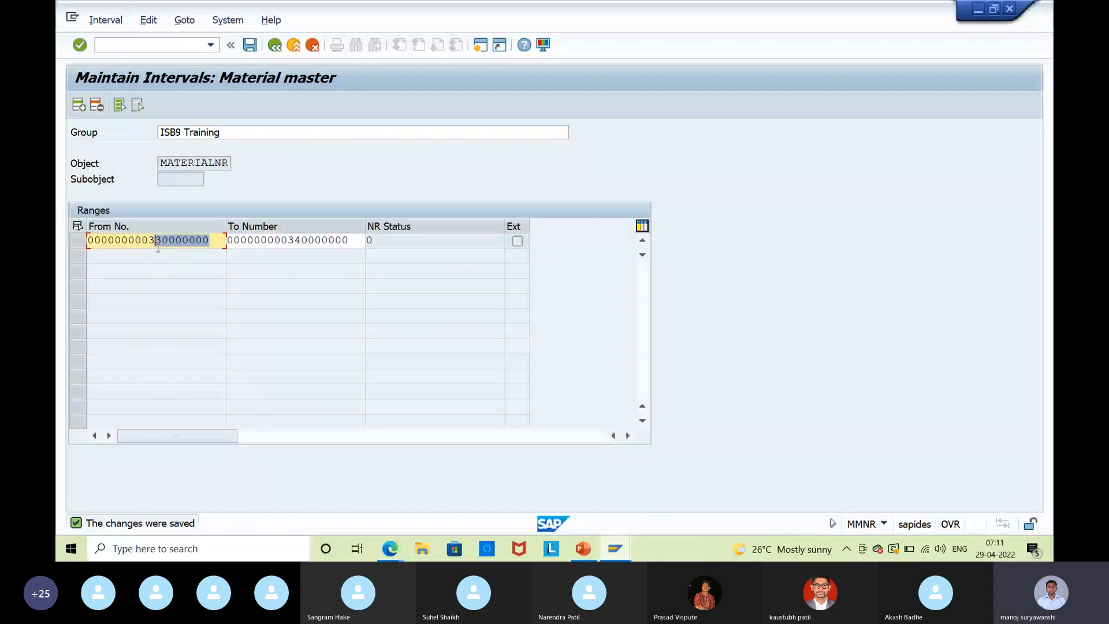
pyautogui.click(362, 244)
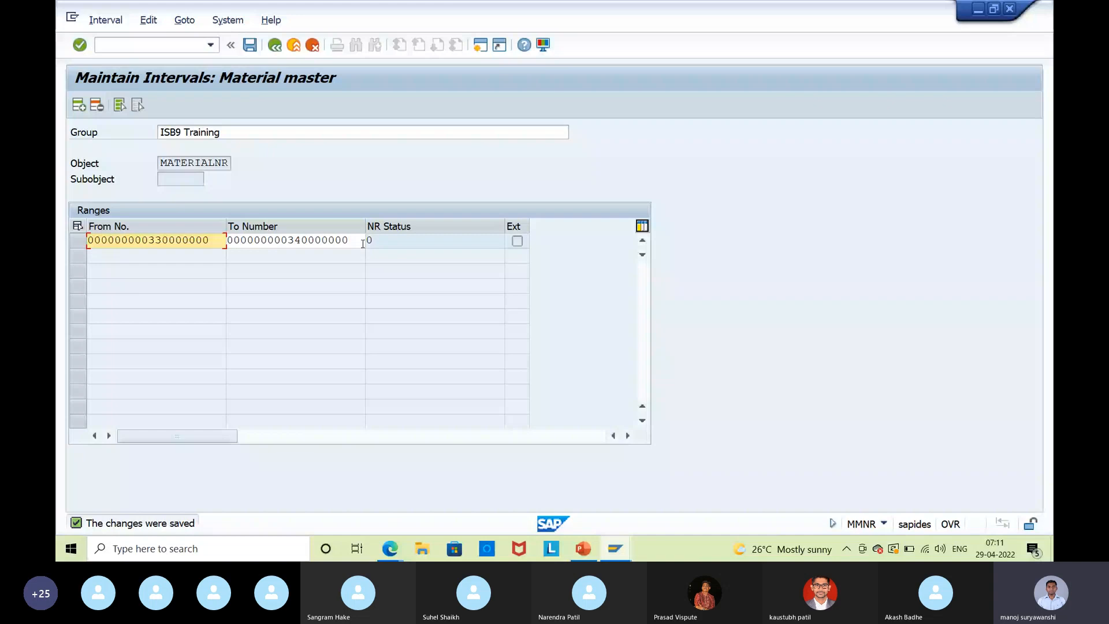
pyautogui.click(275, 49)
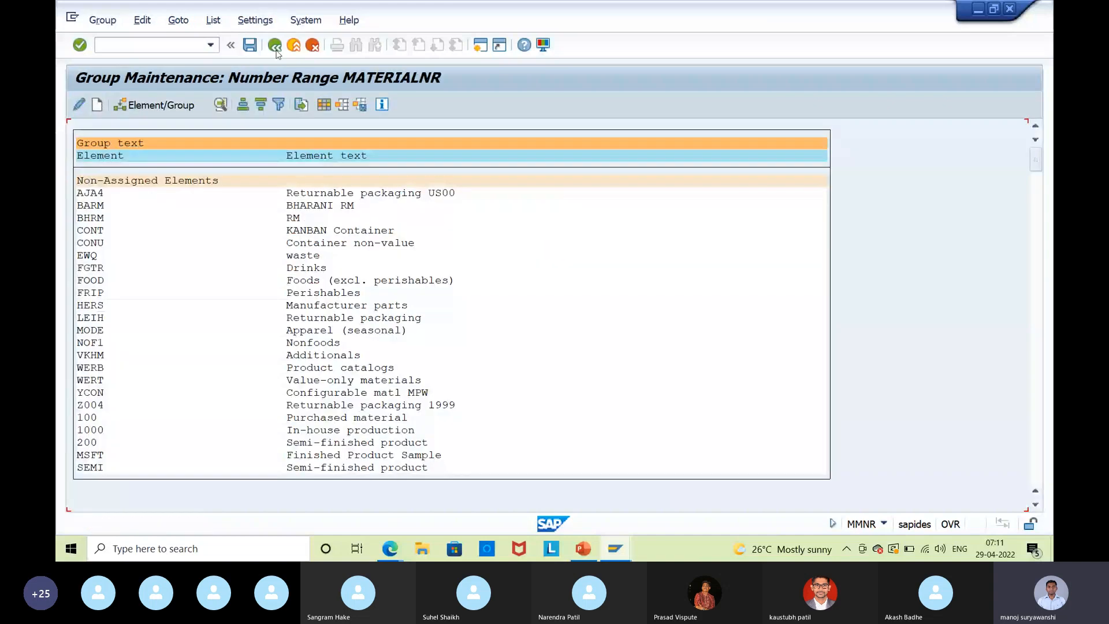
# Find the ISB9 Training group, try Element/Group on it, then return to the start screen.
pyautogui.hotkey('ctrl', 'f')
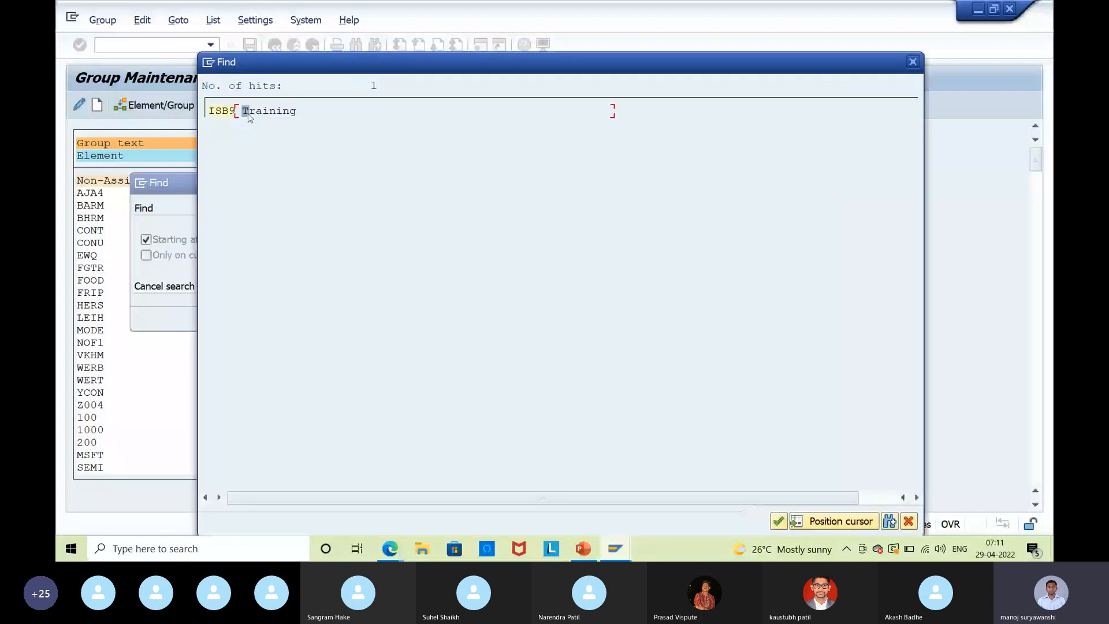
pyautogui.doubleClick(249, 113)
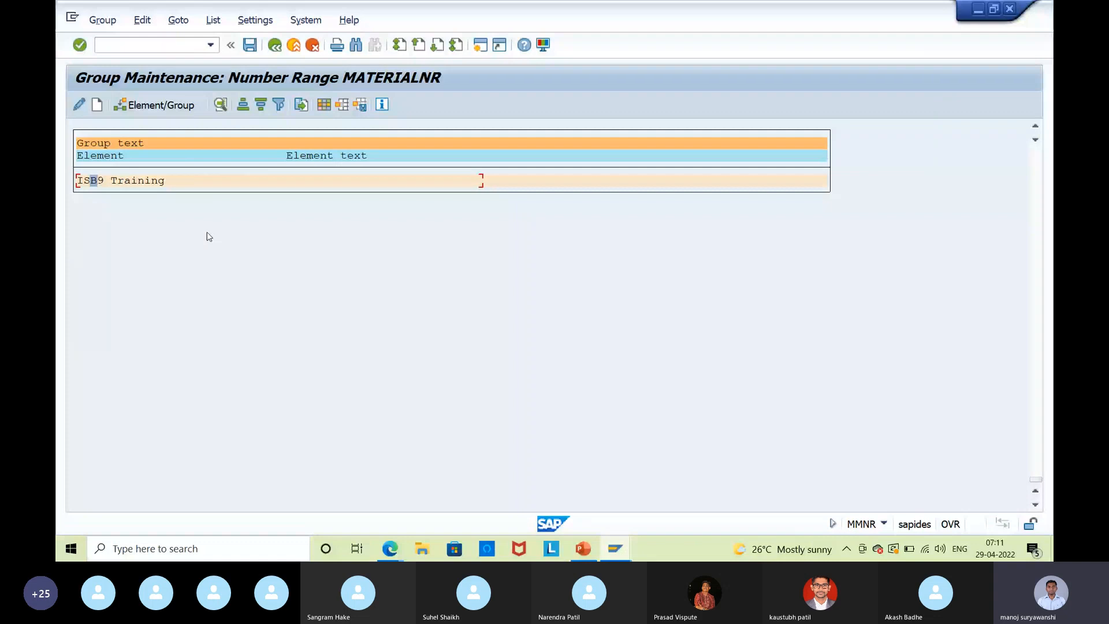
pyautogui.press('Right')
pyautogui.press('Right')
pyautogui.press('Right')
pyautogui.press('Right')
pyautogui.press('Right')
pyautogui.click(163, 110)
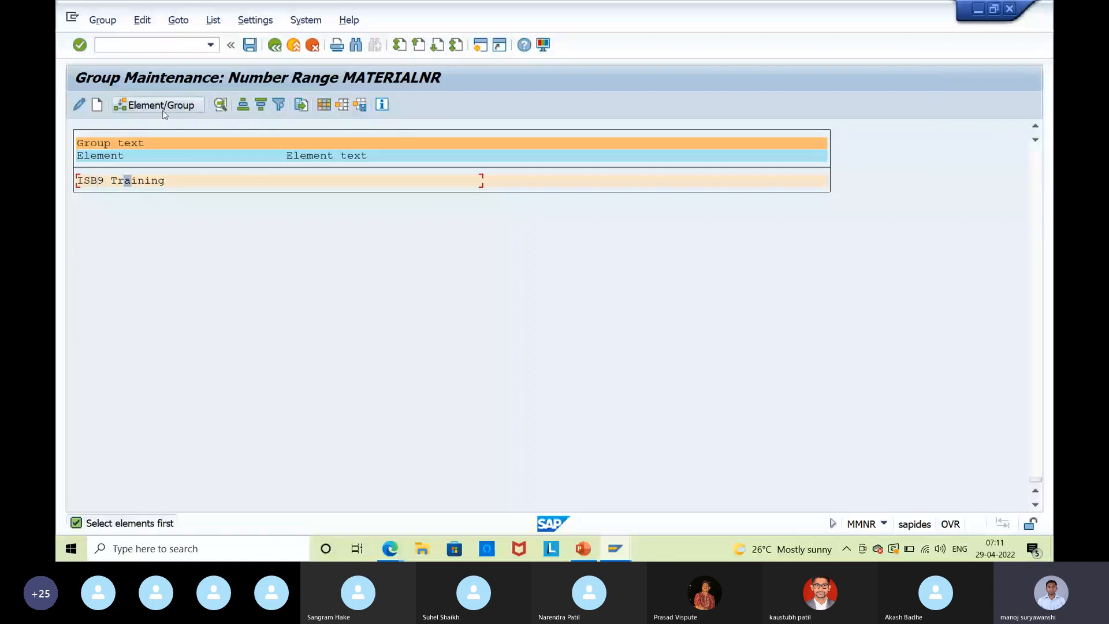
pyautogui.click(276, 46)
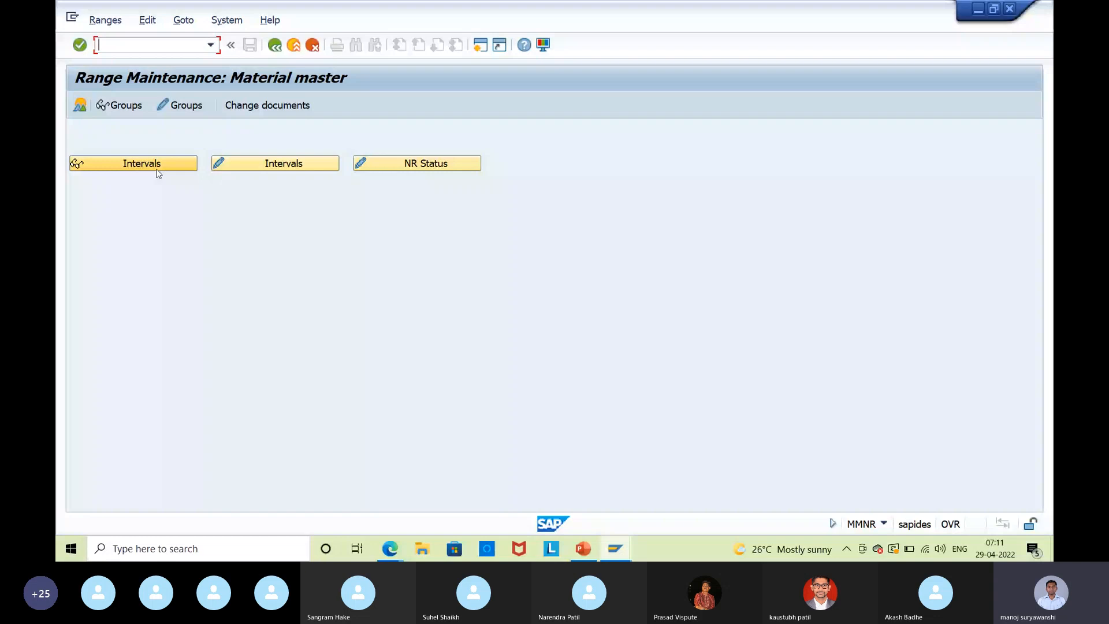
# Search the number range groups and elements for 'ro', then return to the start screen.
pyautogui.click(157, 165)
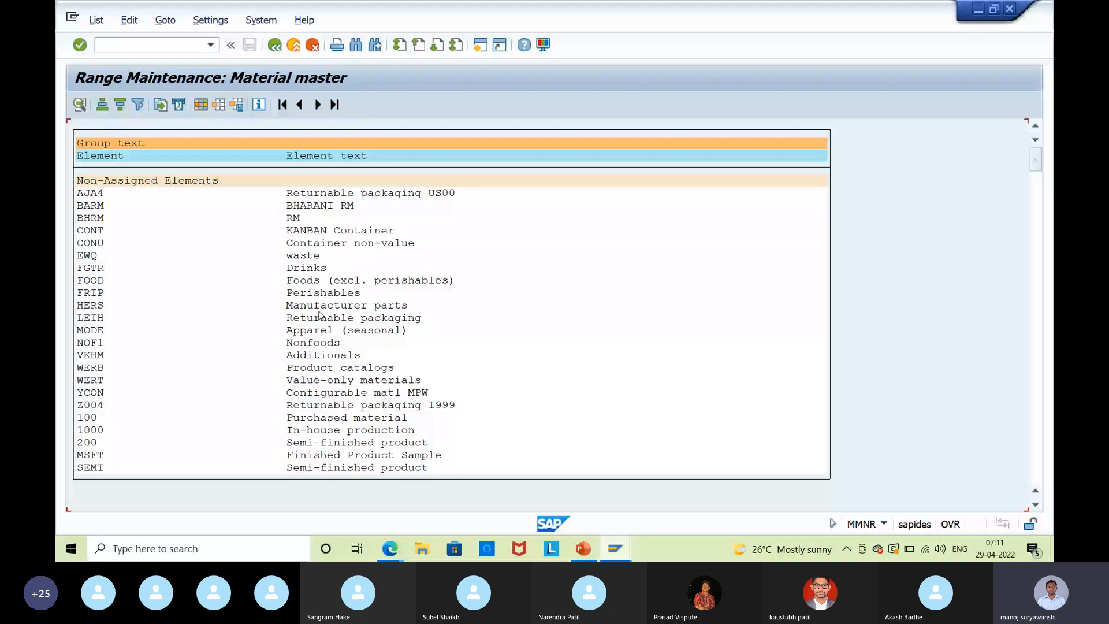
pyautogui.hotkey('ctrl', 'f')
pyautogui.write('ro')
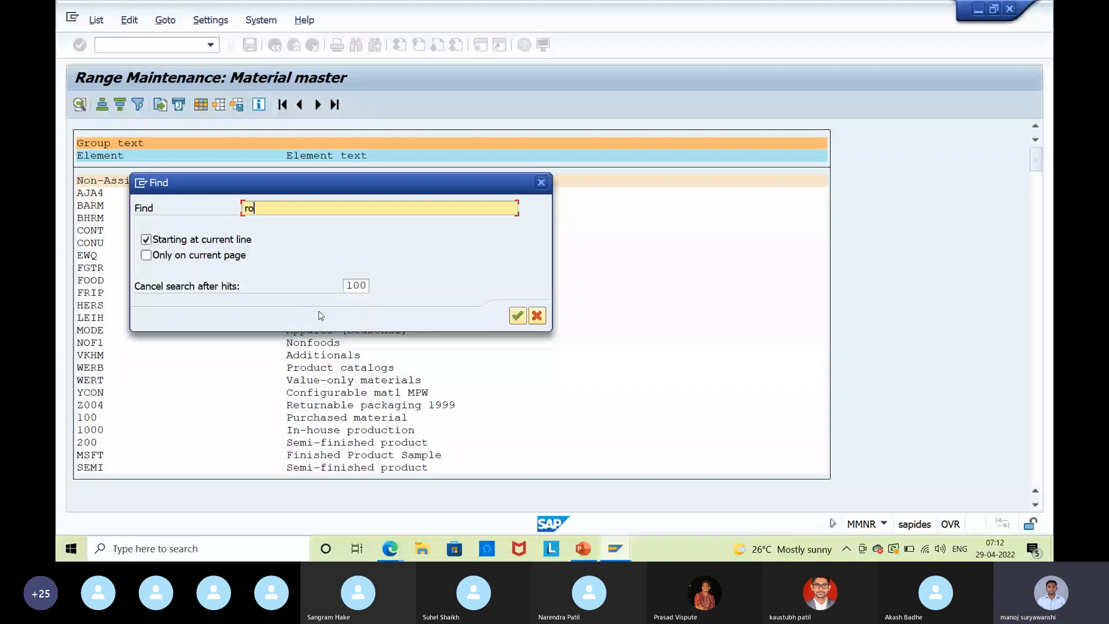
pyautogui.press('Return')
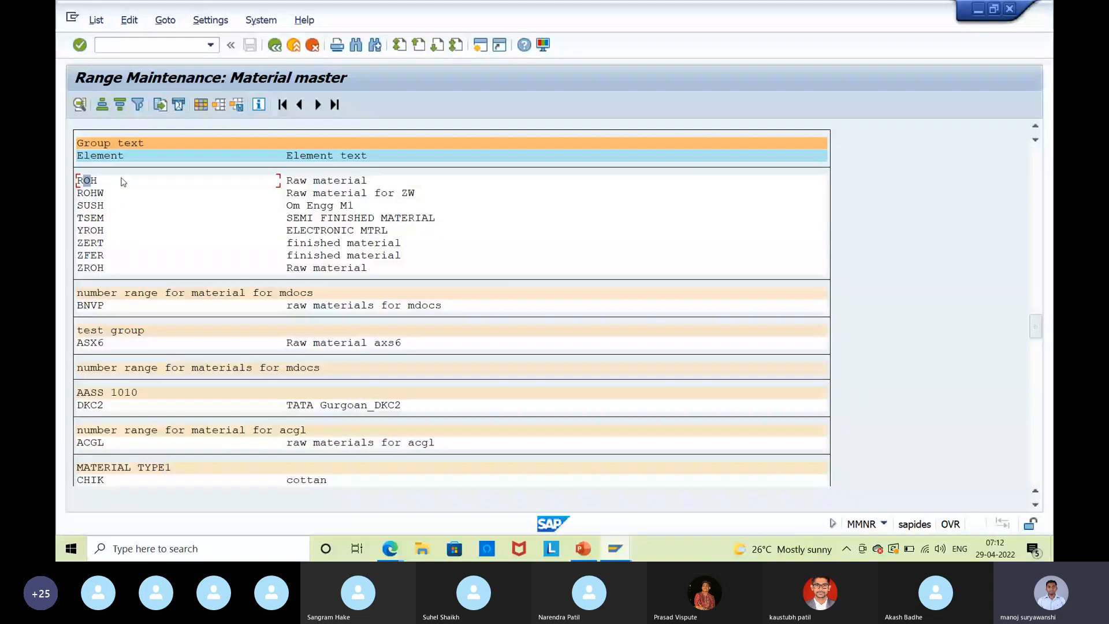
pyautogui.click(119, 180)
pyautogui.click(276, 45)
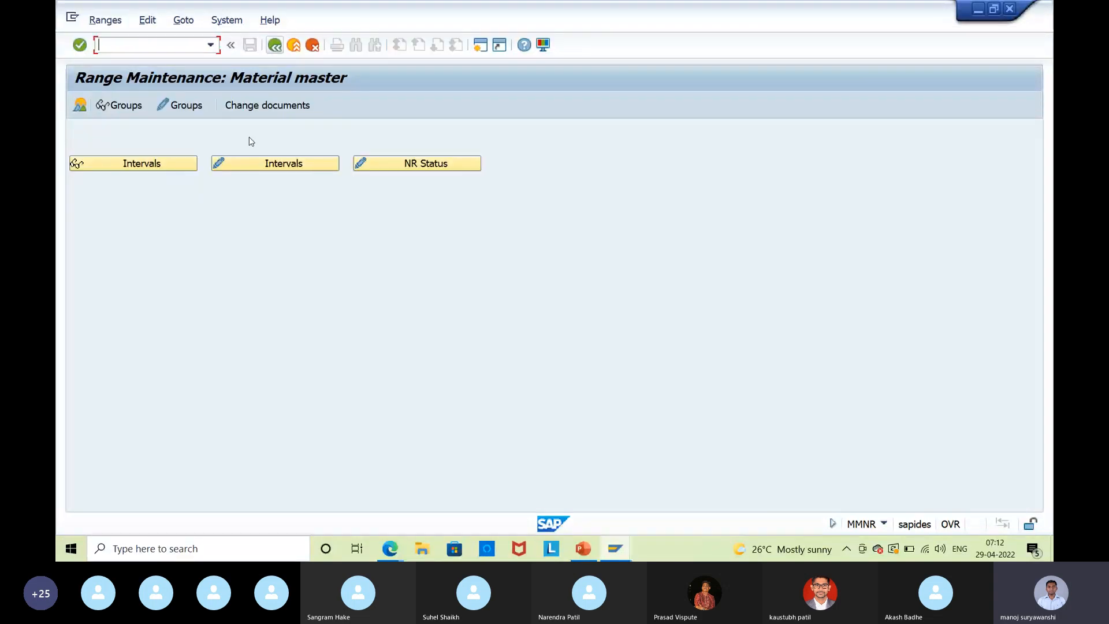
# Locate the ROH element, open Element/Group, and jump to Non-Assigned Elements.
pyautogui.click(185, 105)
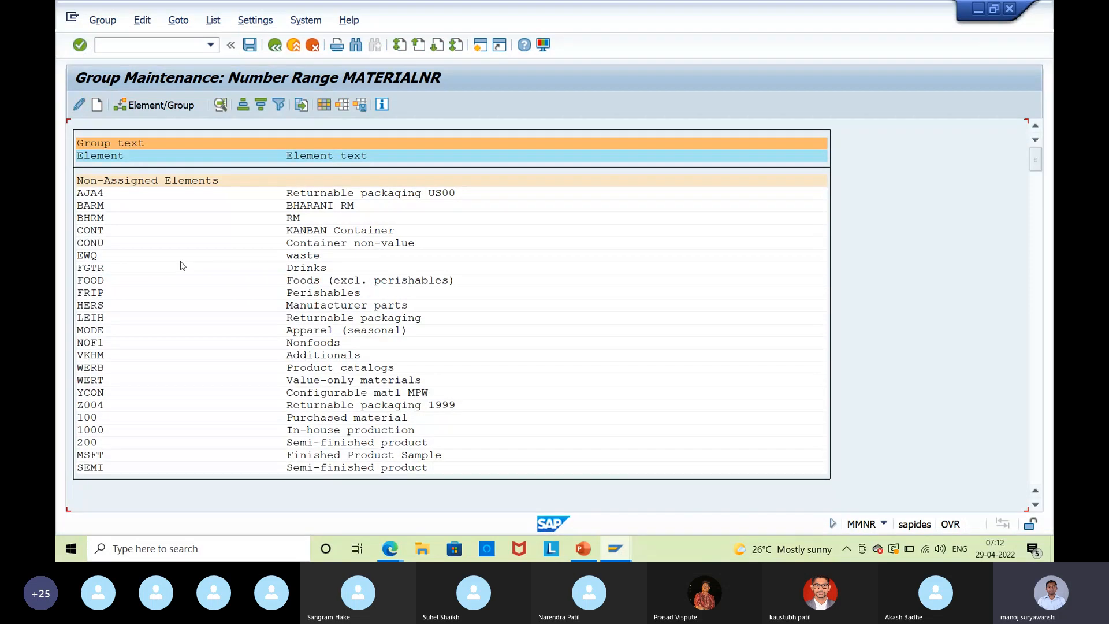
pyautogui.hotkey('ctrl', 'f')
pyautogui.press('Return')
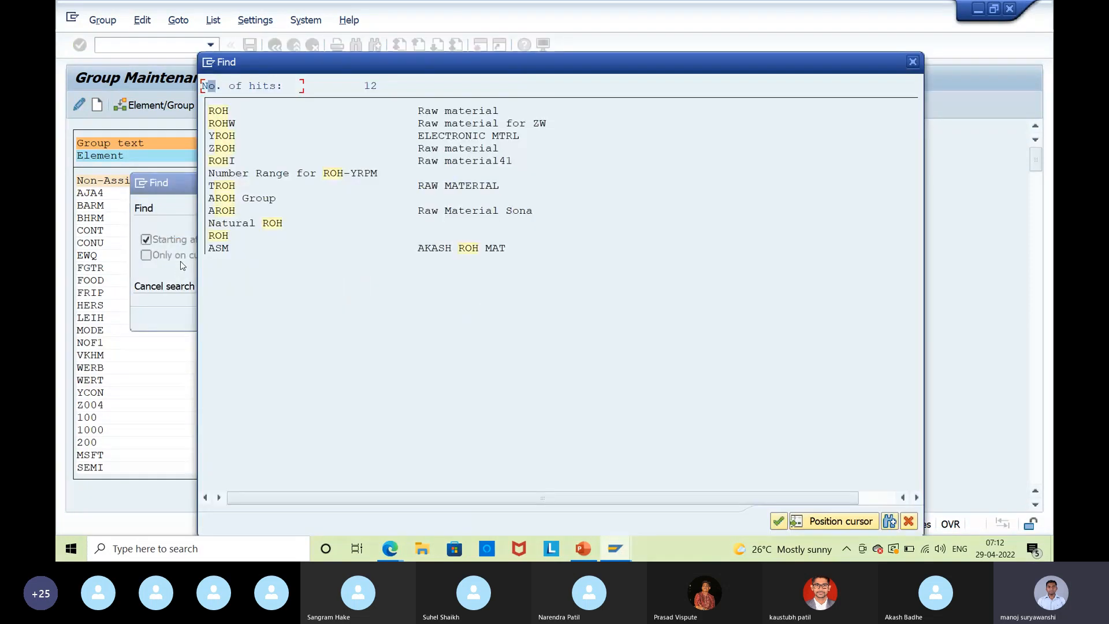
pyautogui.doubleClick(220, 115)
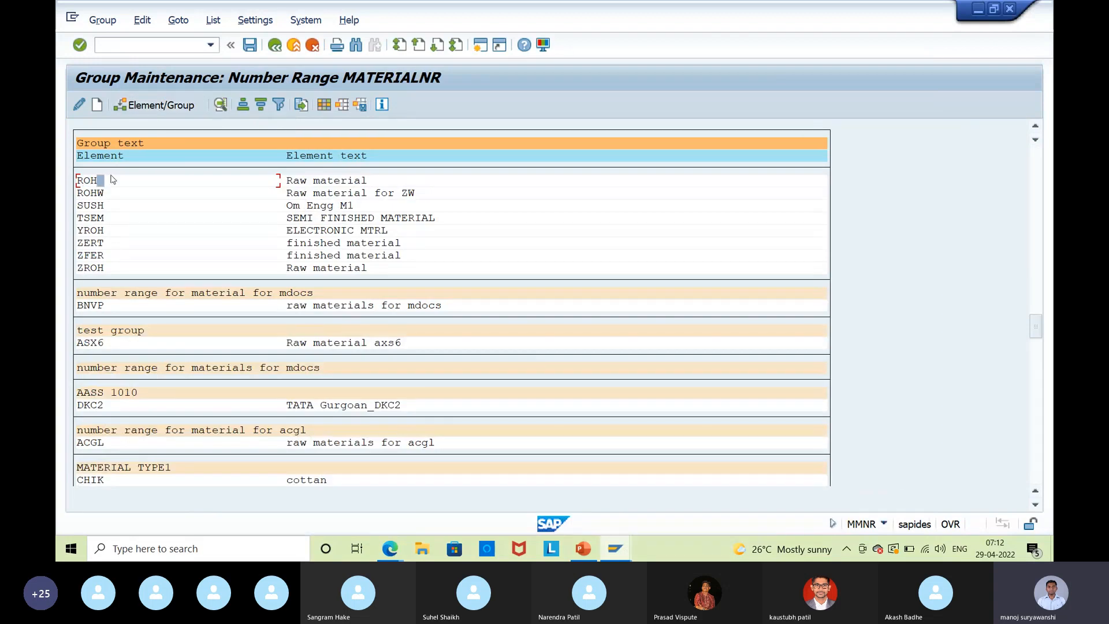
pyautogui.click(85, 181)
pyautogui.click(143, 110)
pyautogui.scroll(-1, 439, 338)
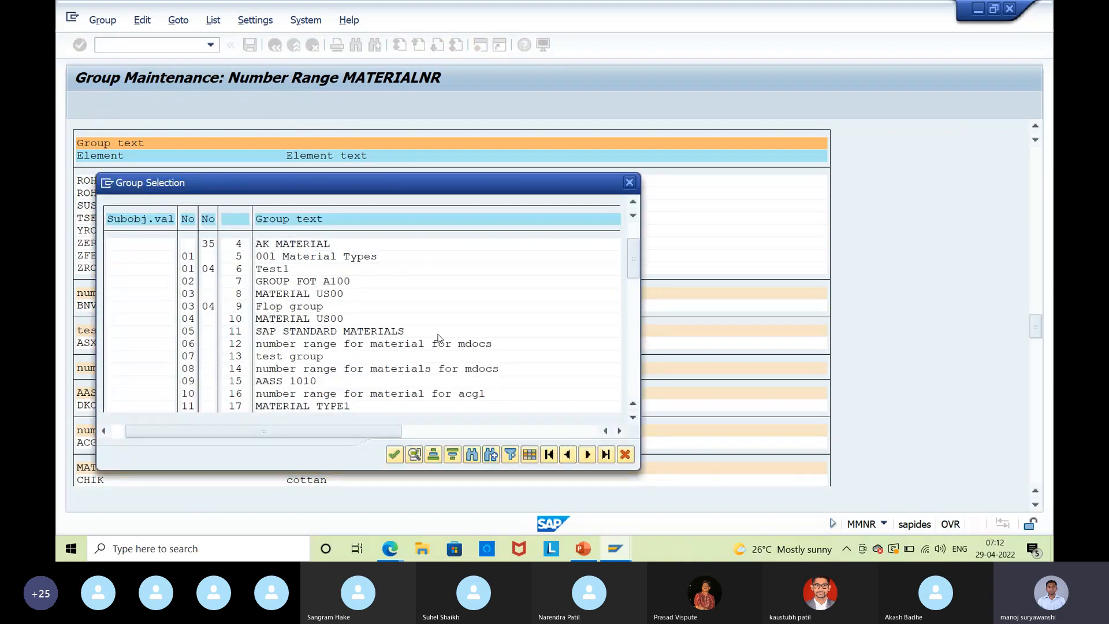
pyautogui.scroll(-4, 439, 339)
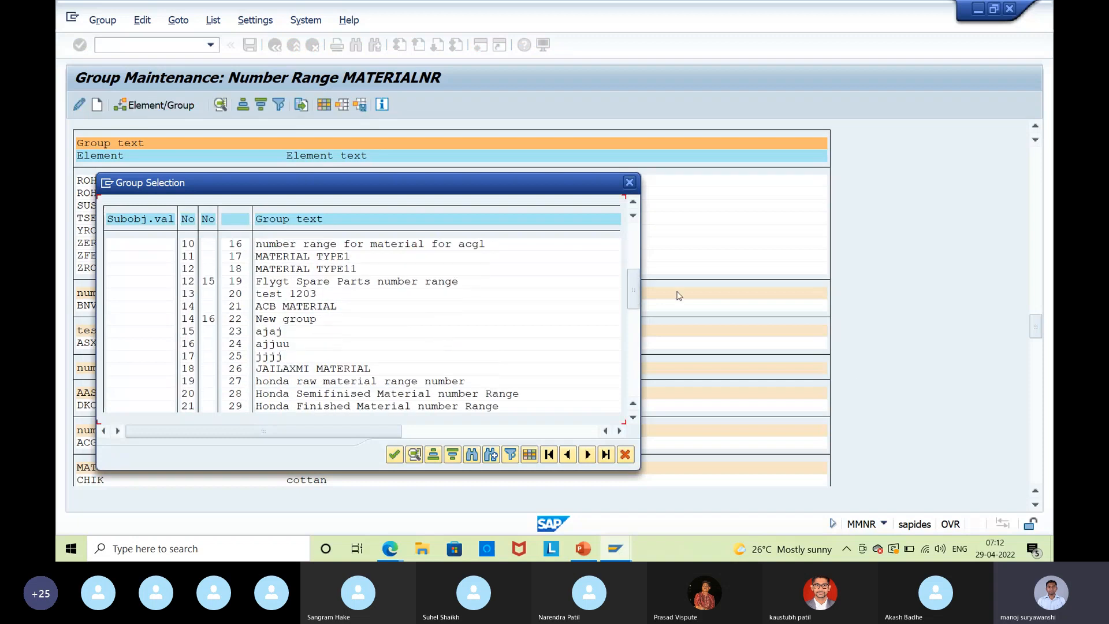
pyautogui.moveTo(637, 283); pyautogui.dragTo(634, 370)
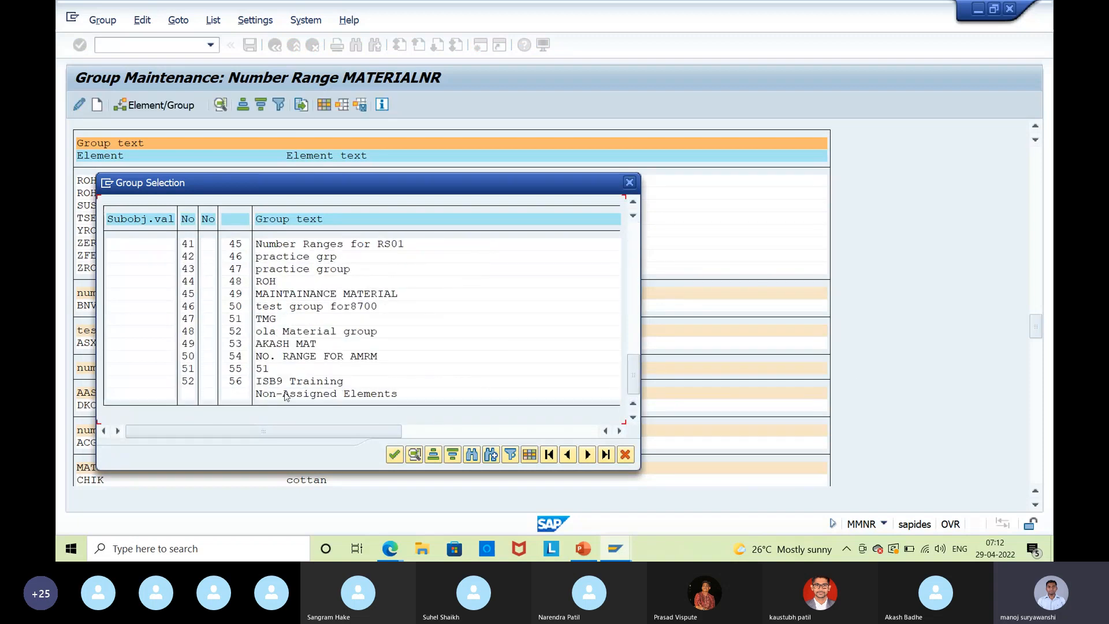
pyautogui.click(273, 383)
pyautogui.doubleClick(186, 384)
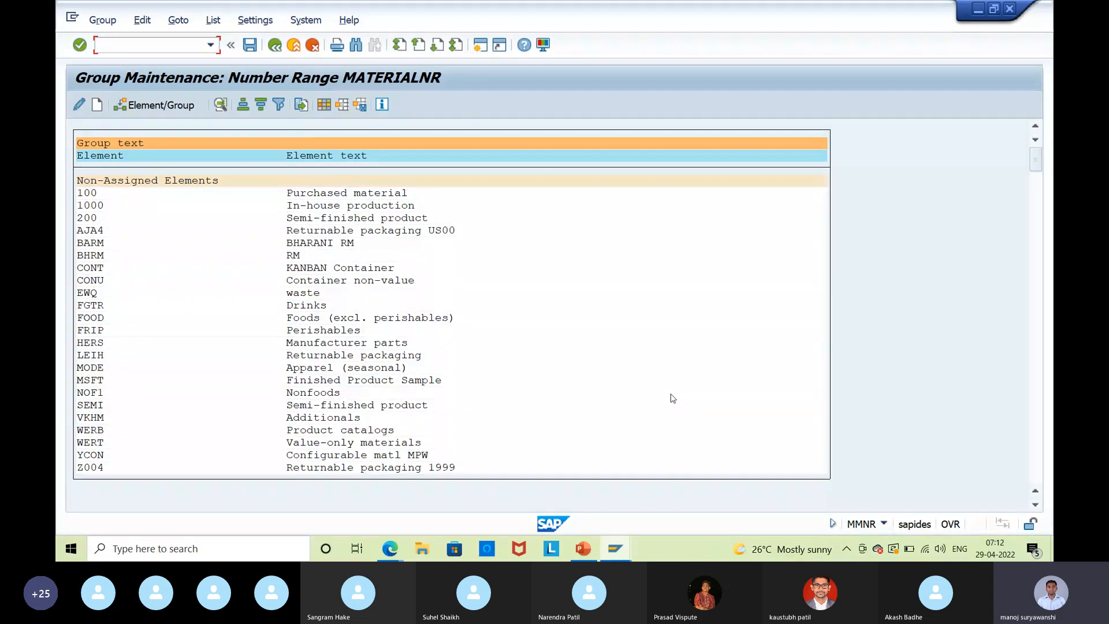
# Search for FERT, assign it to the selected group, and save the MATERIALNR changes.
pyautogui.hotkey('ctrl', 'f')
pyautogui.press('Delete')
pyautogui.press('Delete')
pyautogui.press('Delete')
pyautogui.write('fert')
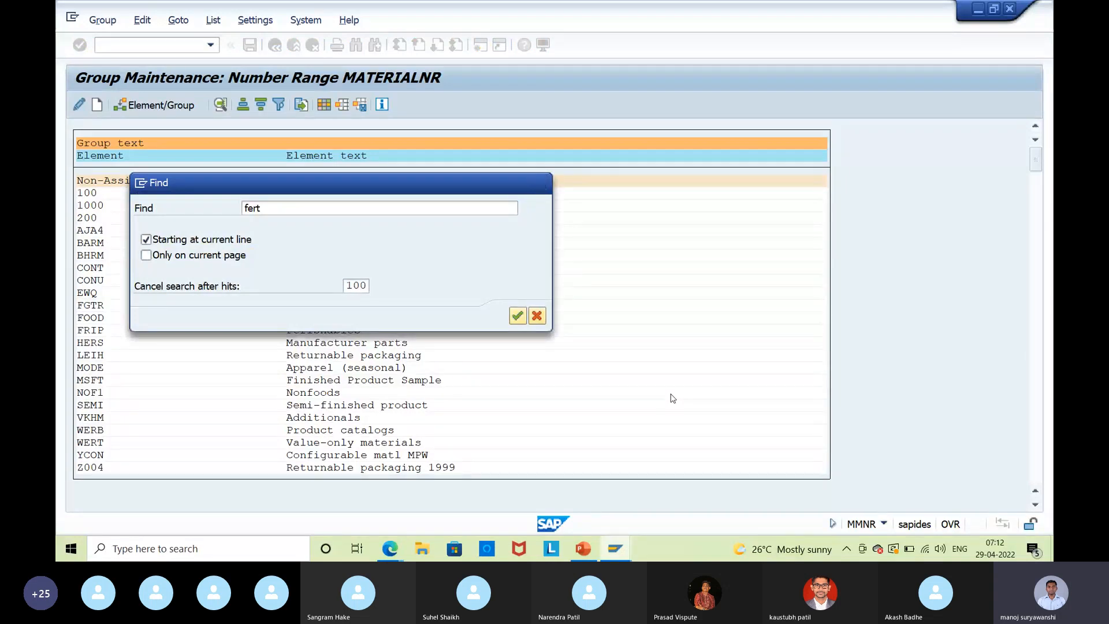
pyautogui.press('Return')
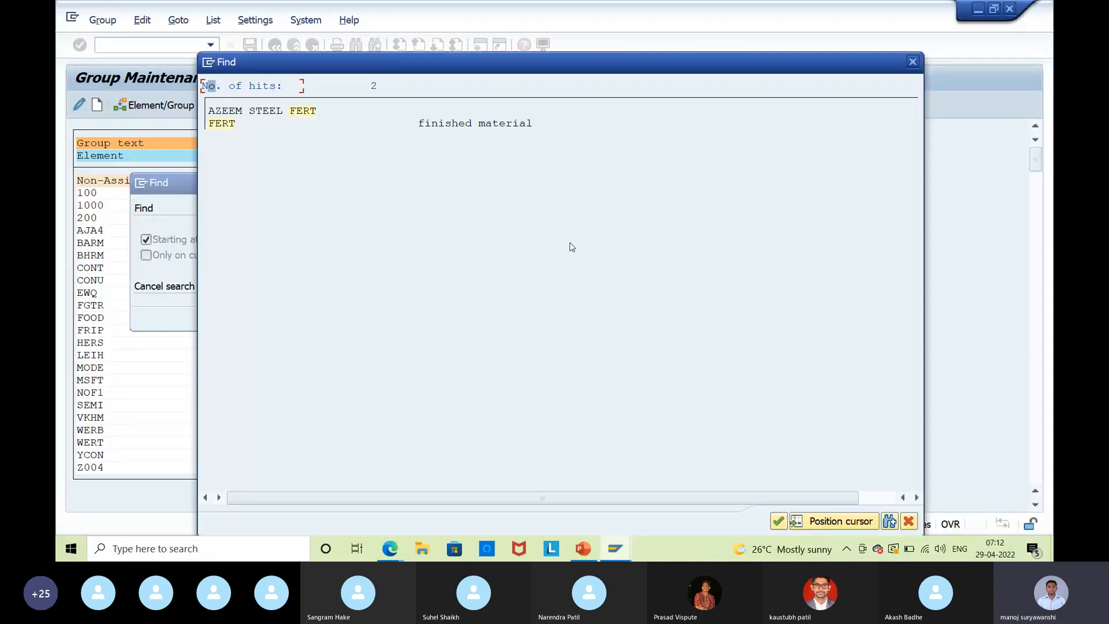
pyautogui.click(223, 127)
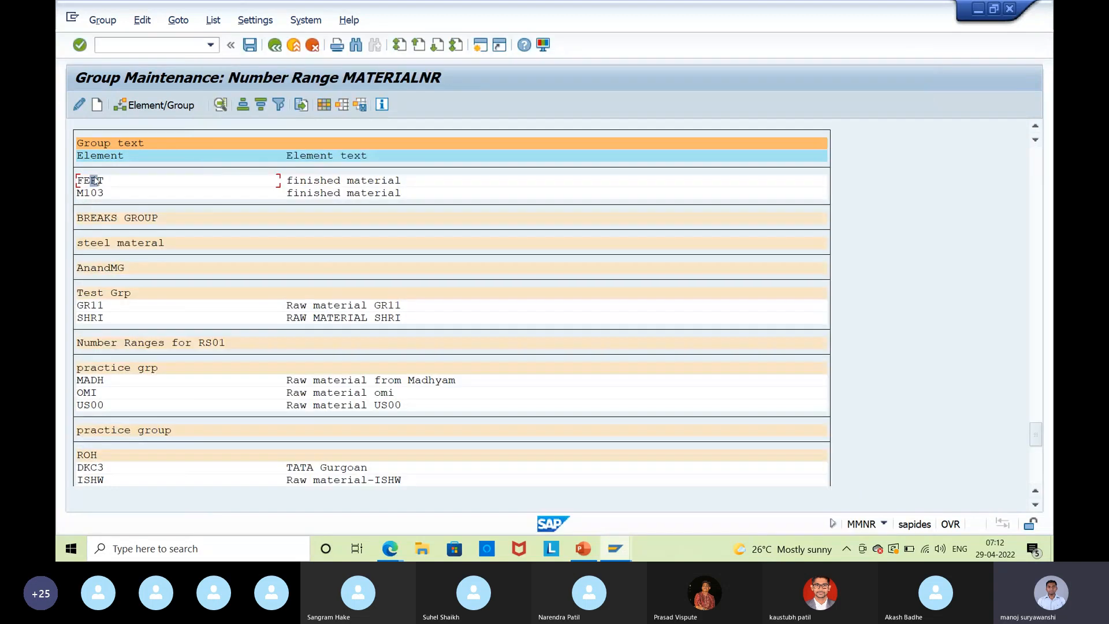
pyautogui.click(171, 107)
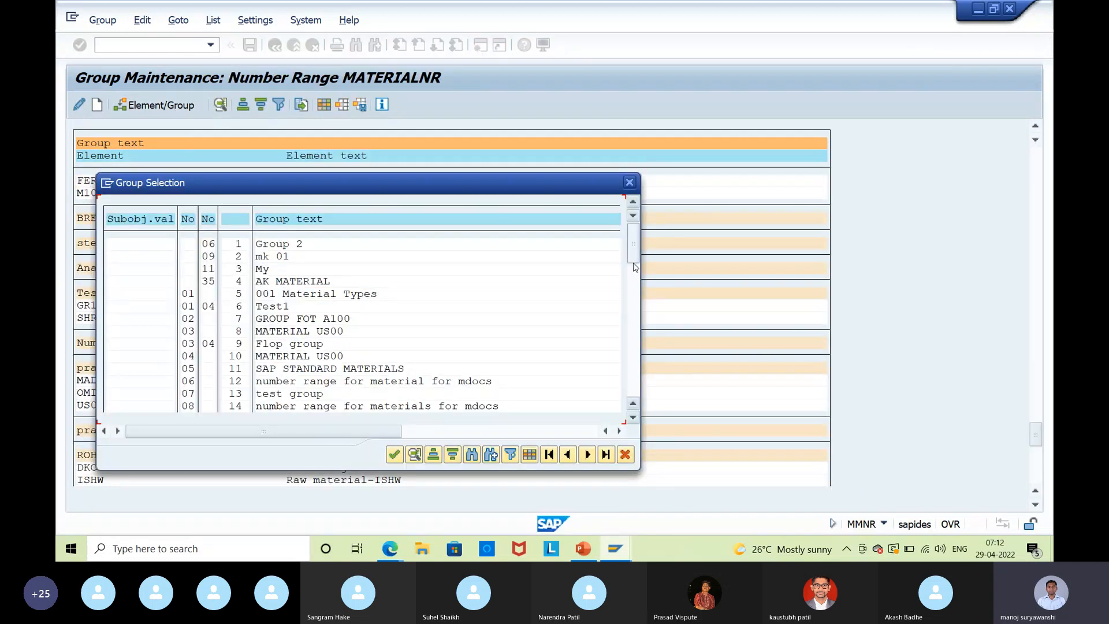
pyautogui.moveTo(636, 267); pyautogui.dragTo(647, 409)
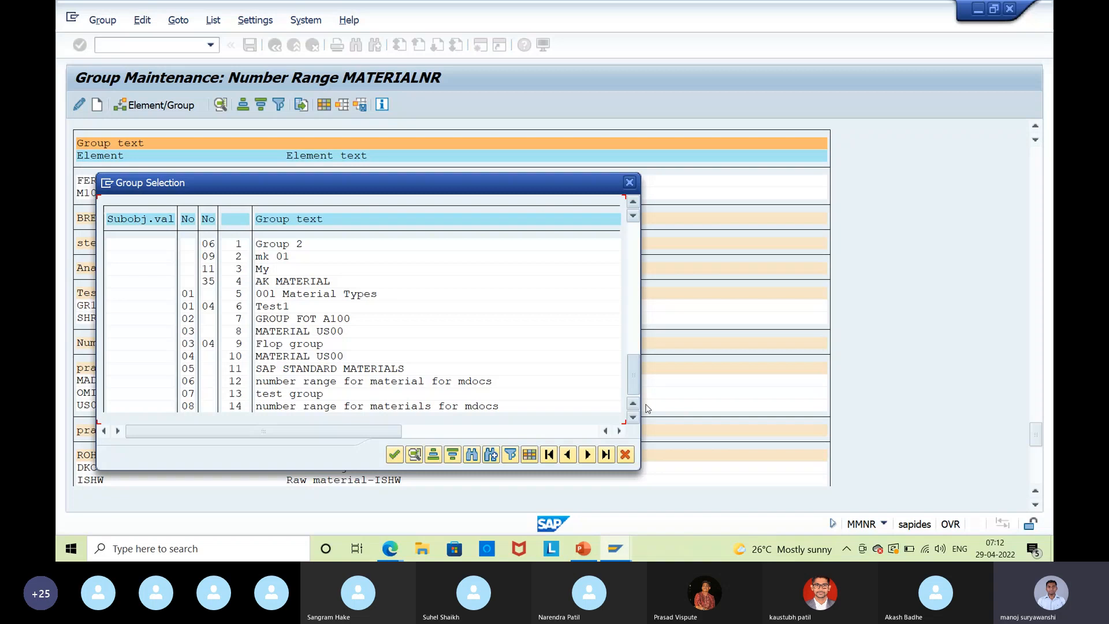
pyautogui.click(395, 455)
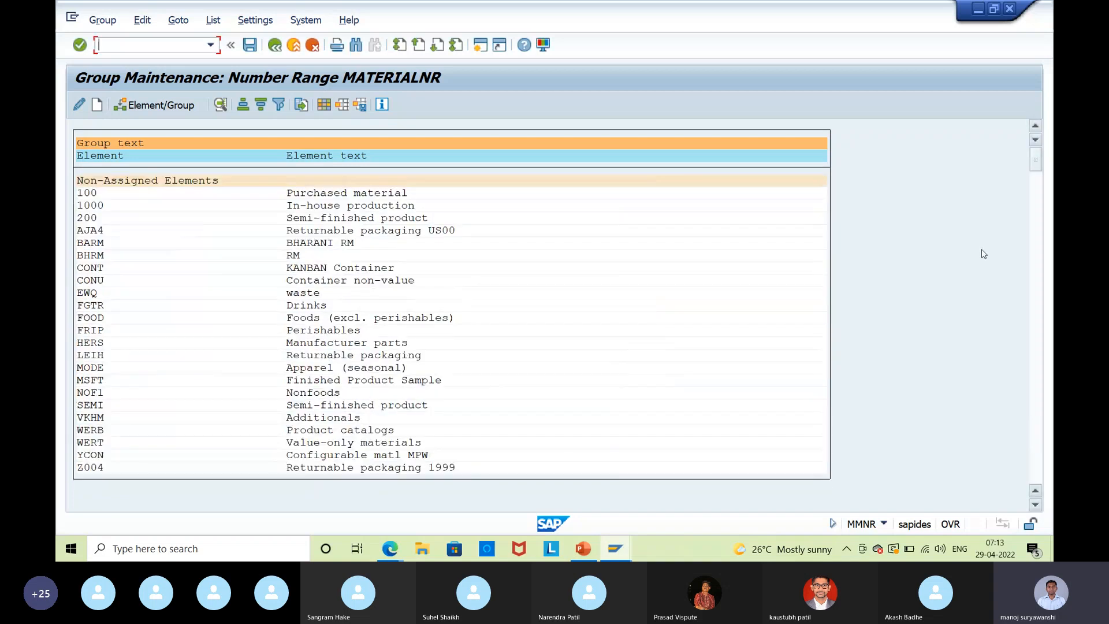
pyautogui.click(250, 45)
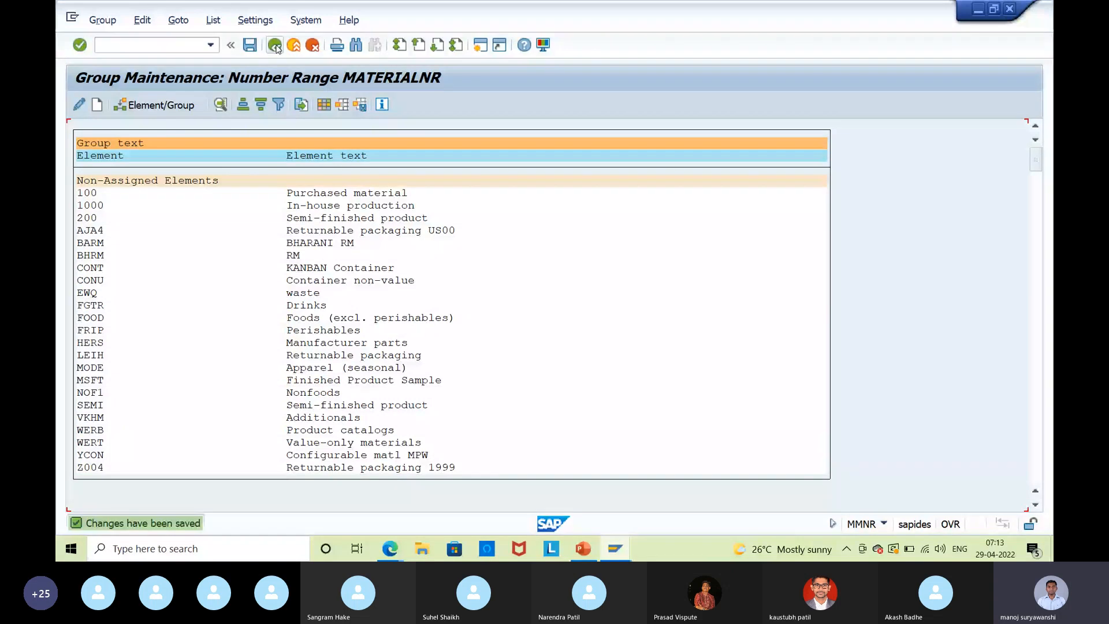
# Search the material master ranges for 'isb' and confirm group ISB9 Training holds FERT and ROH.
pyautogui.click(275, 45)
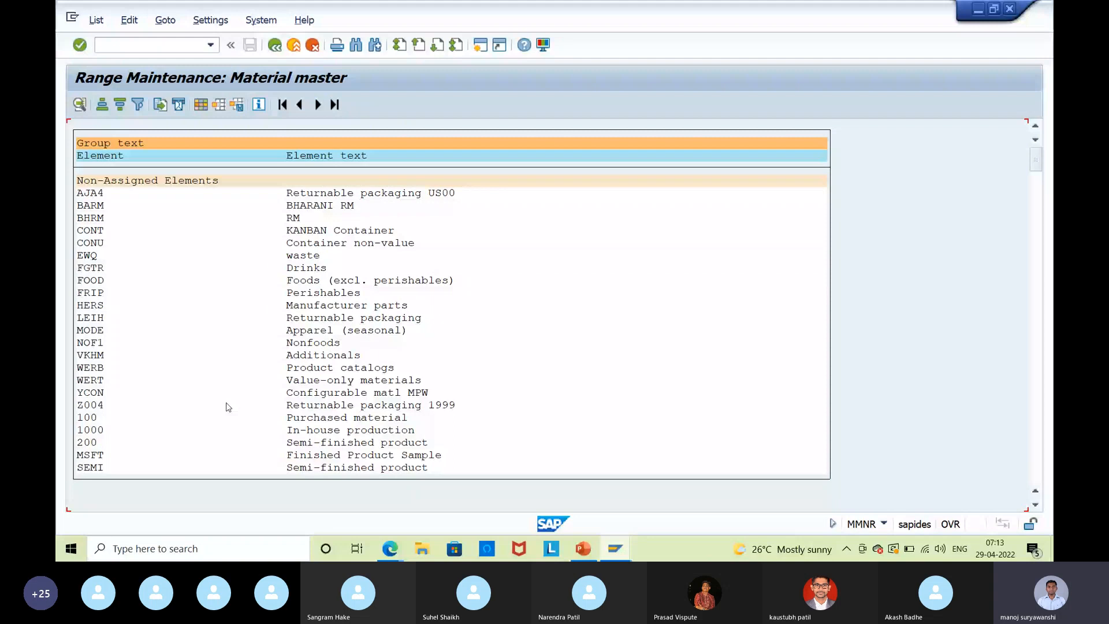
pyautogui.hotkey('ctrl', 'f')
pyautogui.press('Delete')
pyautogui.press('Delete')
pyautogui.press('Delete')
pyautogui.press('Delete')
pyautogui.write('isb')
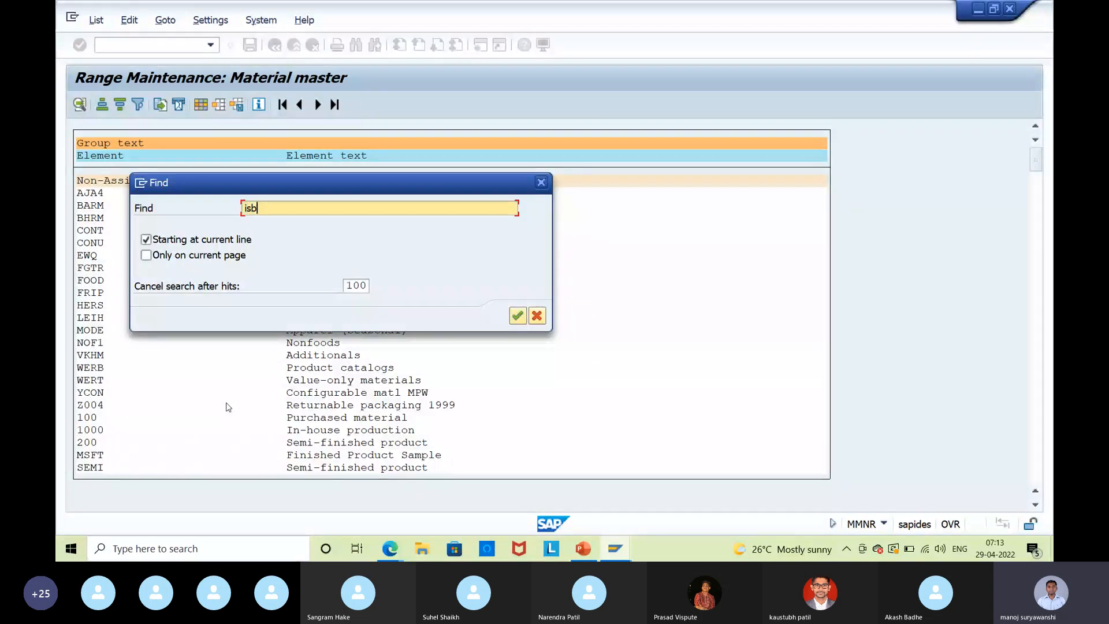
pyautogui.press('Return')
pyautogui.press('Return')
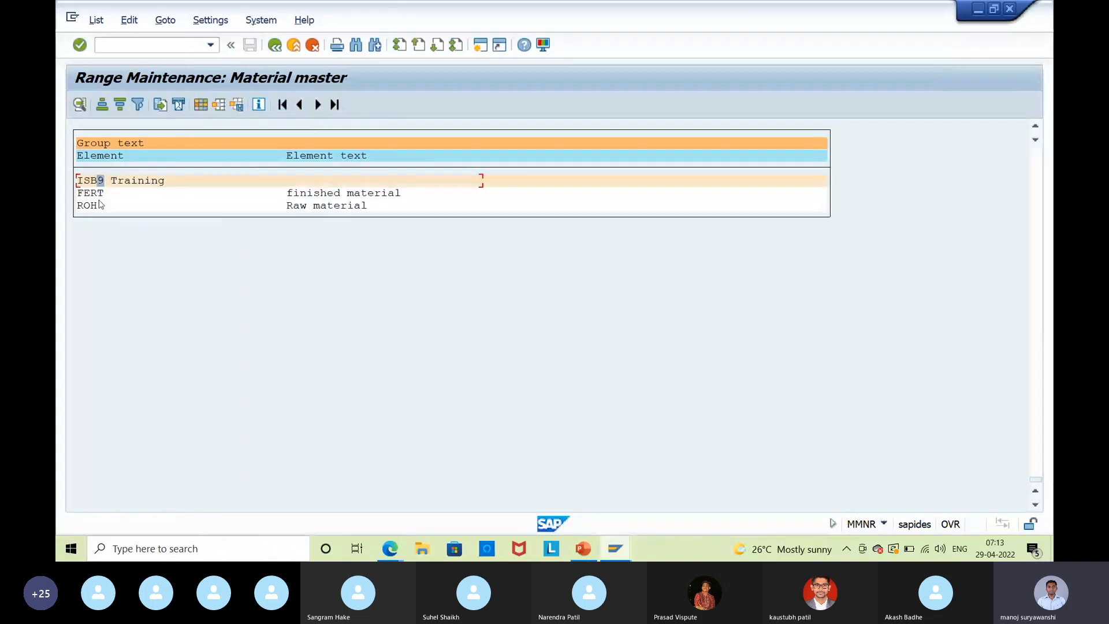
pyautogui.click(93, 181)
pyautogui.click(87, 205)
# In a second session, start MM01 for an industry sector M, ROH raw material at plant ISP1.
pyautogui.click(485, 47)
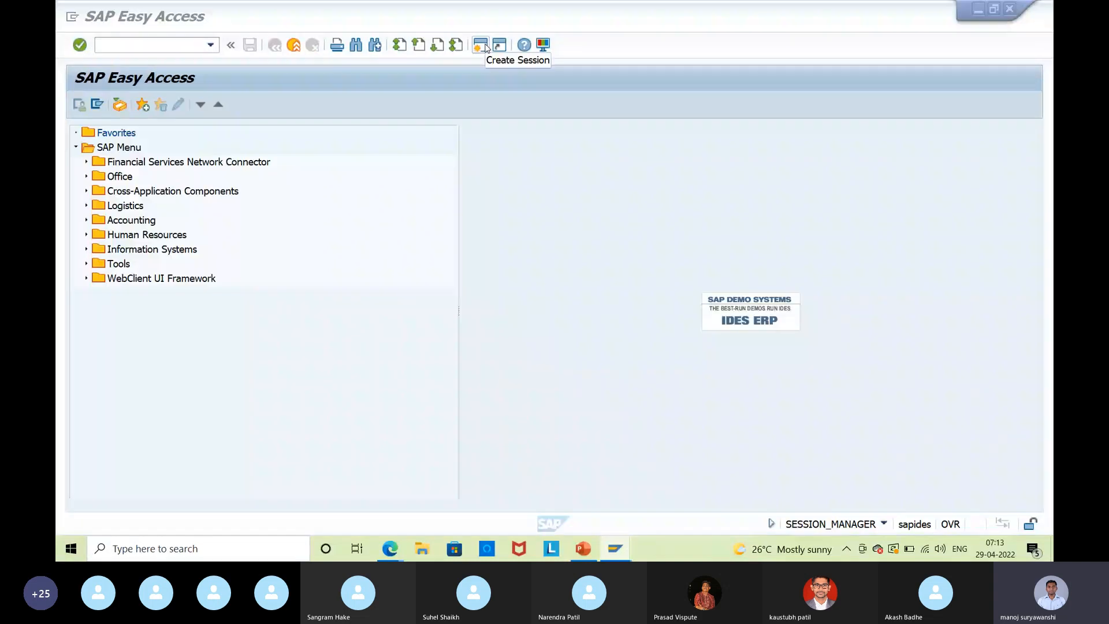
pyautogui.click(128, 42)
pyautogui.write('mm')
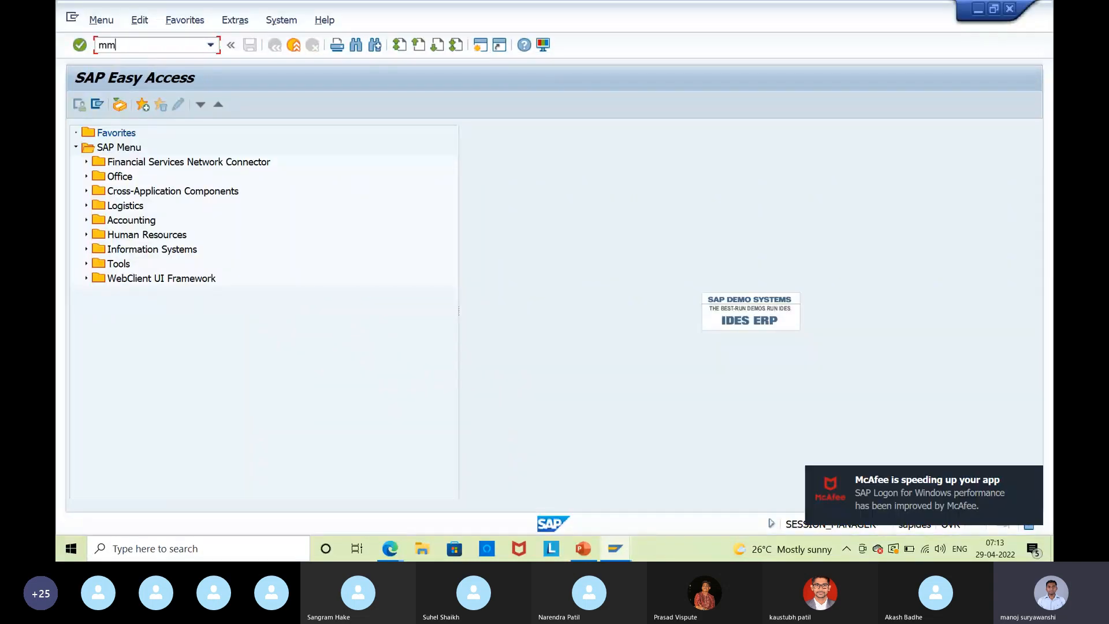
pyautogui.write('01')
pyautogui.press('Return')
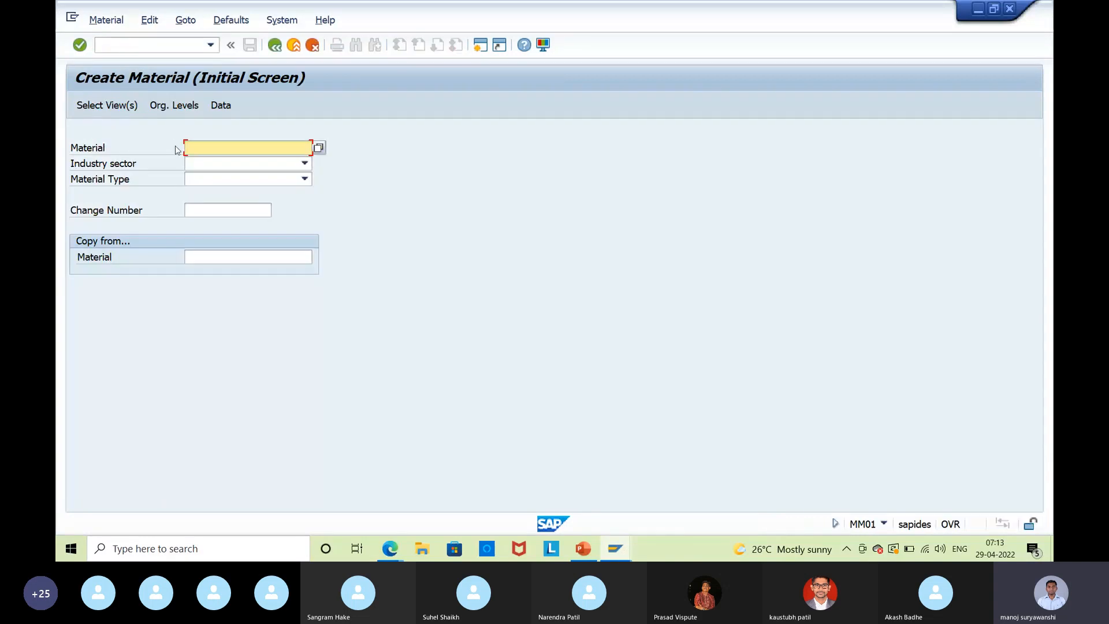
pyautogui.press('Tab')
pyautogui.write('M')
pyautogui.press('Tab')
pyautogui.write('ROH')
pyautogui.write('H')
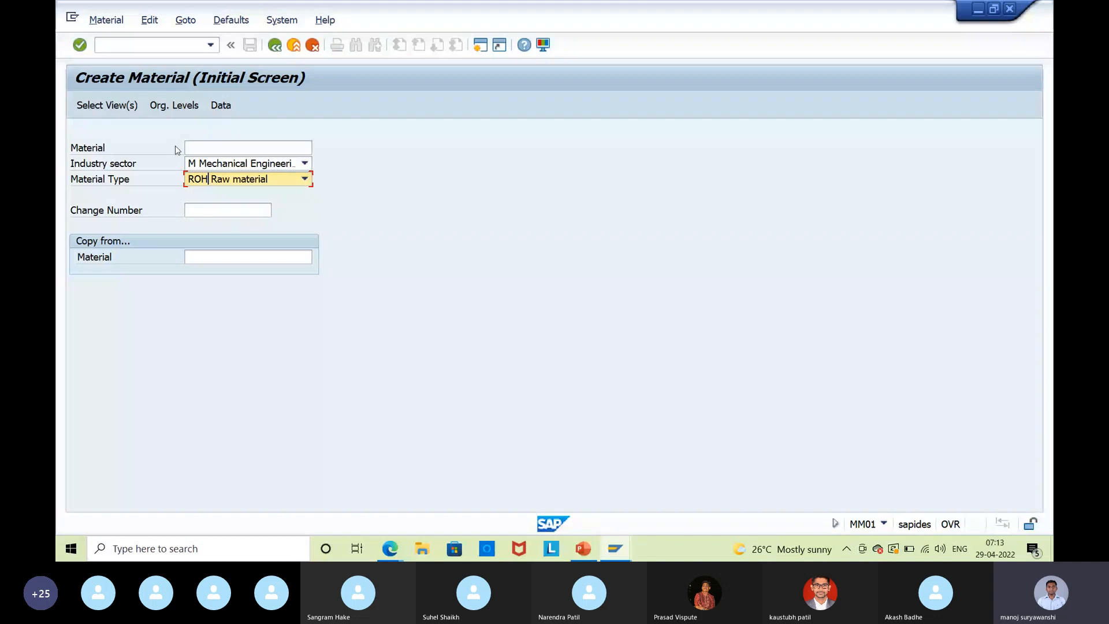
pyautogui.press('Return')
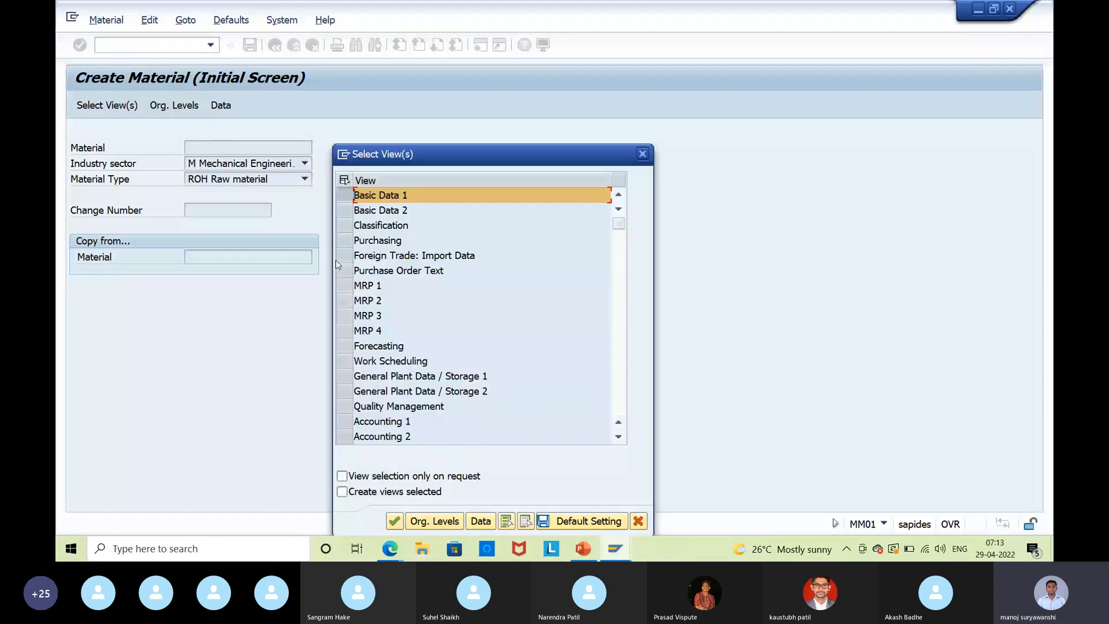
pyautogui.press('Return')
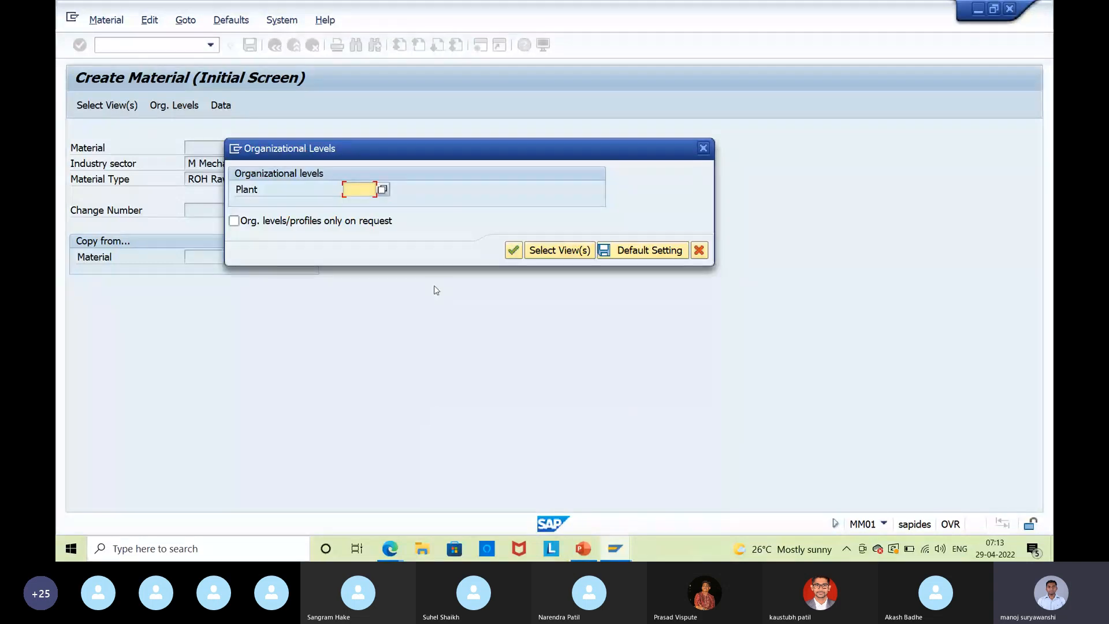
pyautogui.write('ISP1')
pyautogui.press('Return')
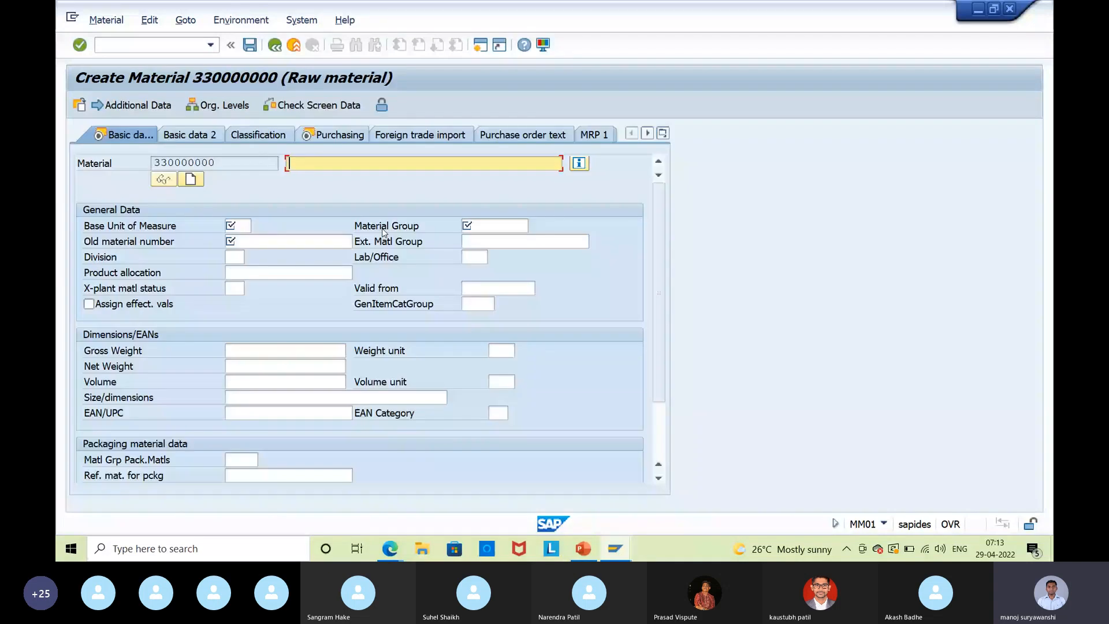
# Give material 330000000 description 'test number range', base unit ea and material group 00102.
pyautogui.moveTo(222, 164); pyautogui.dragTo(135, 153)
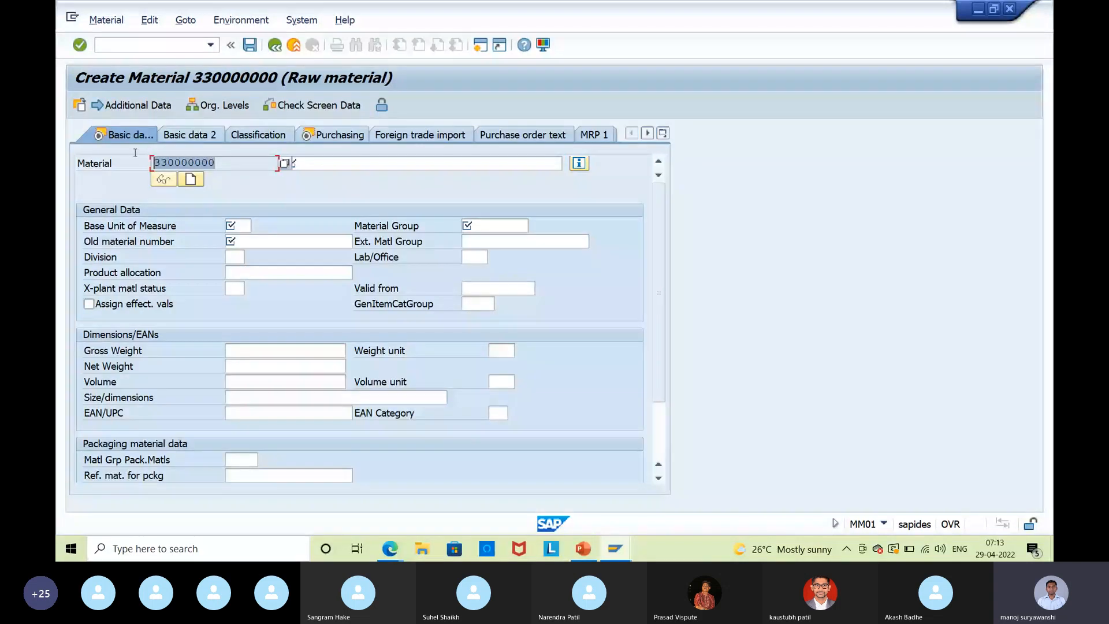
pyautogui.click(315, 163)
pyautogui.write('tes')
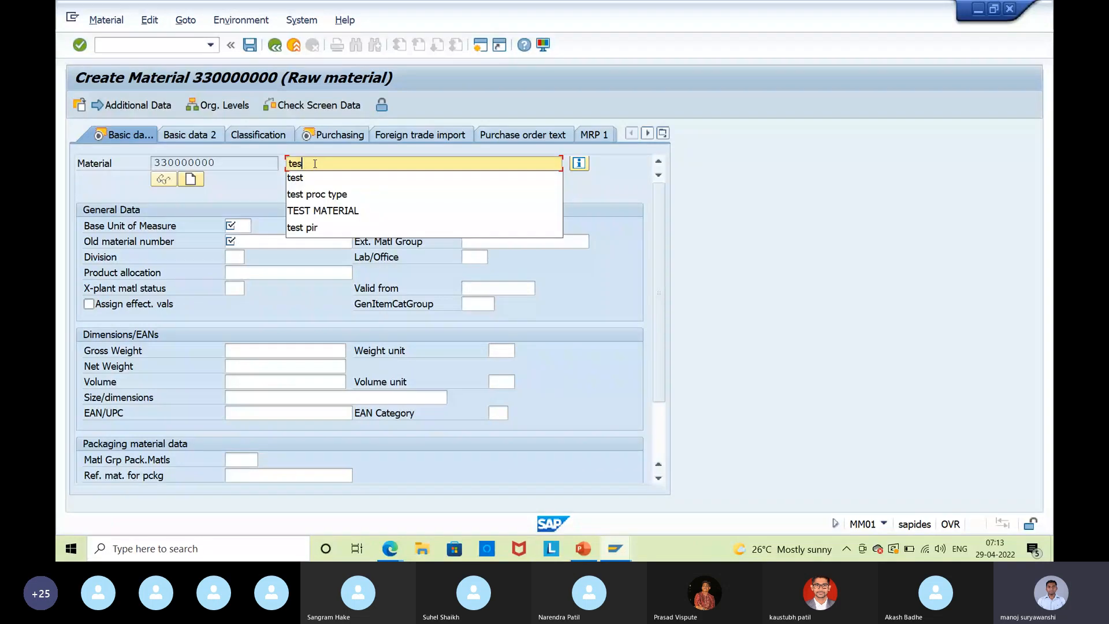
pyautogui.write('t number range')
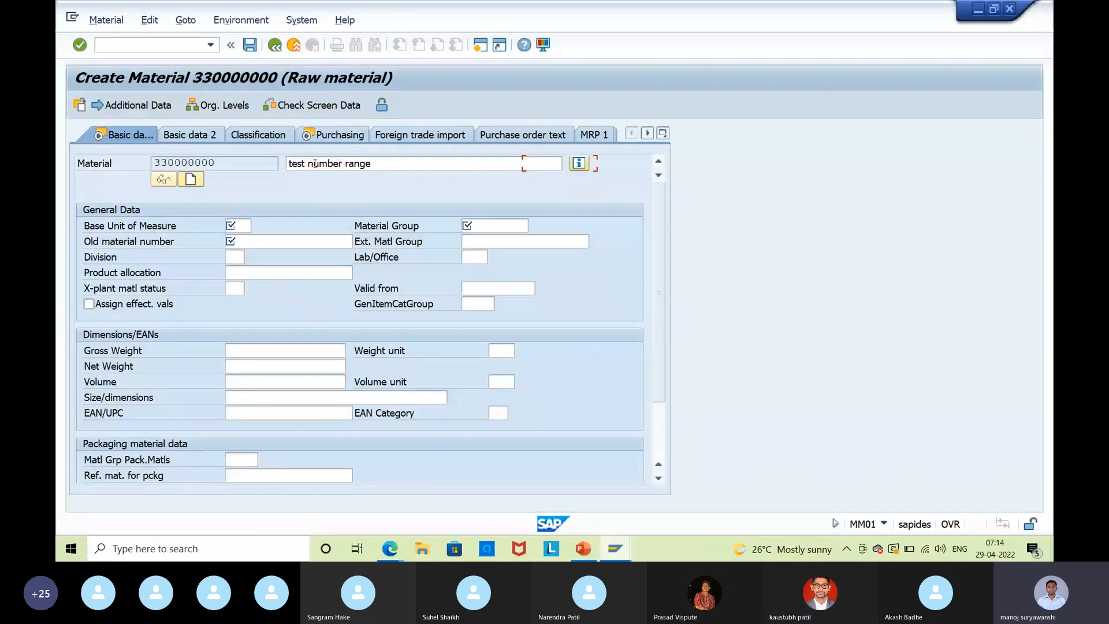
pyautogui.press('Tab')
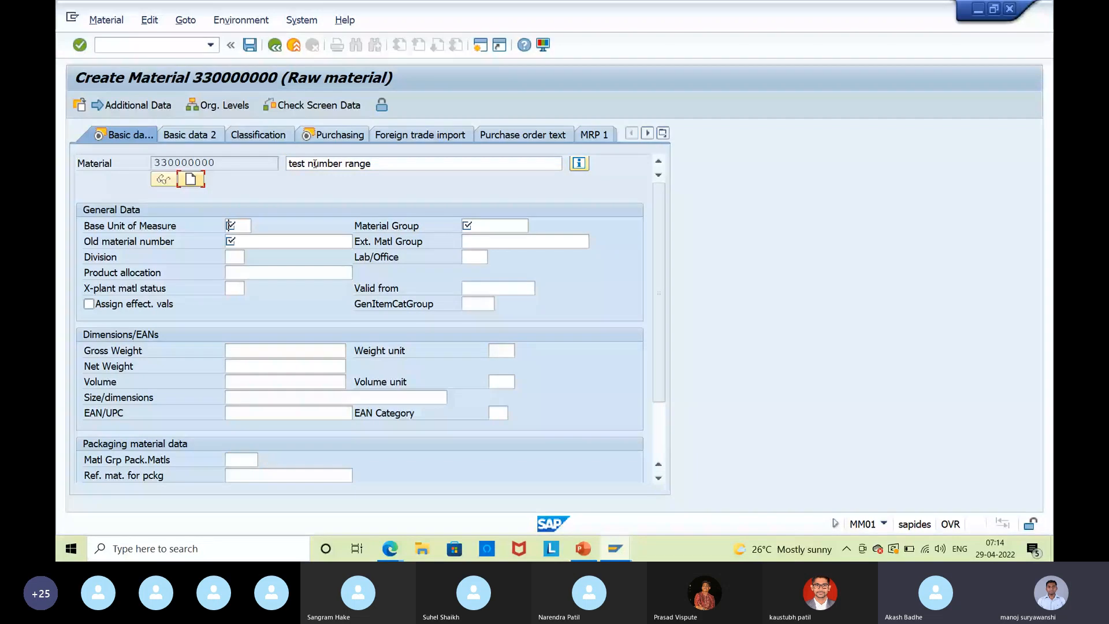
pyautogui.write('ea')
pyautogui.press('Tab')
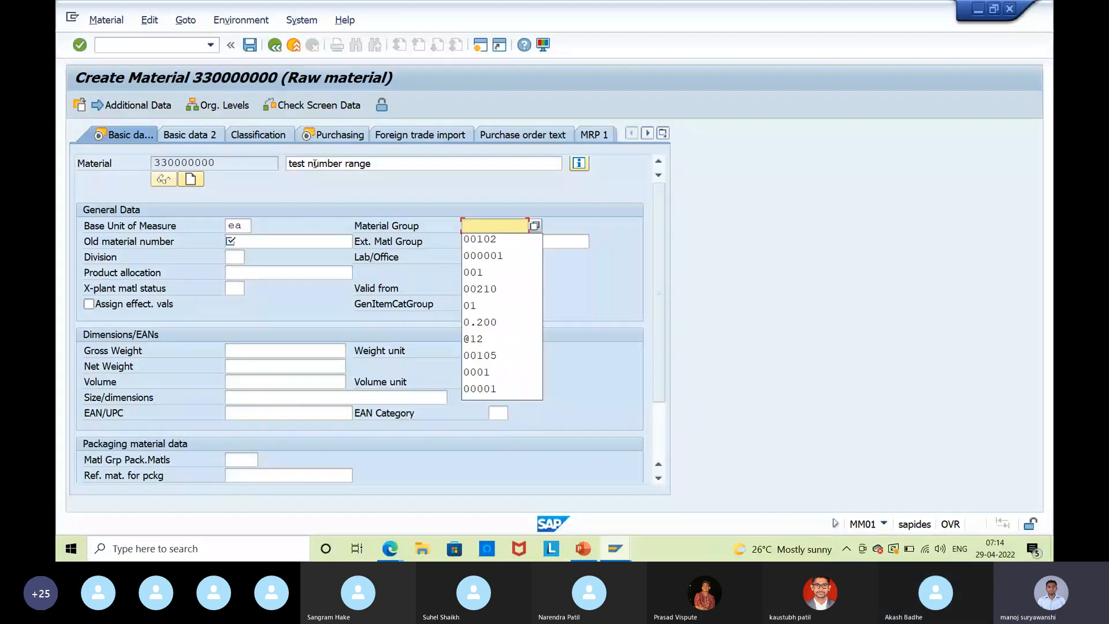
pyautogui.press('Down')
pyautogui.press('Tab')
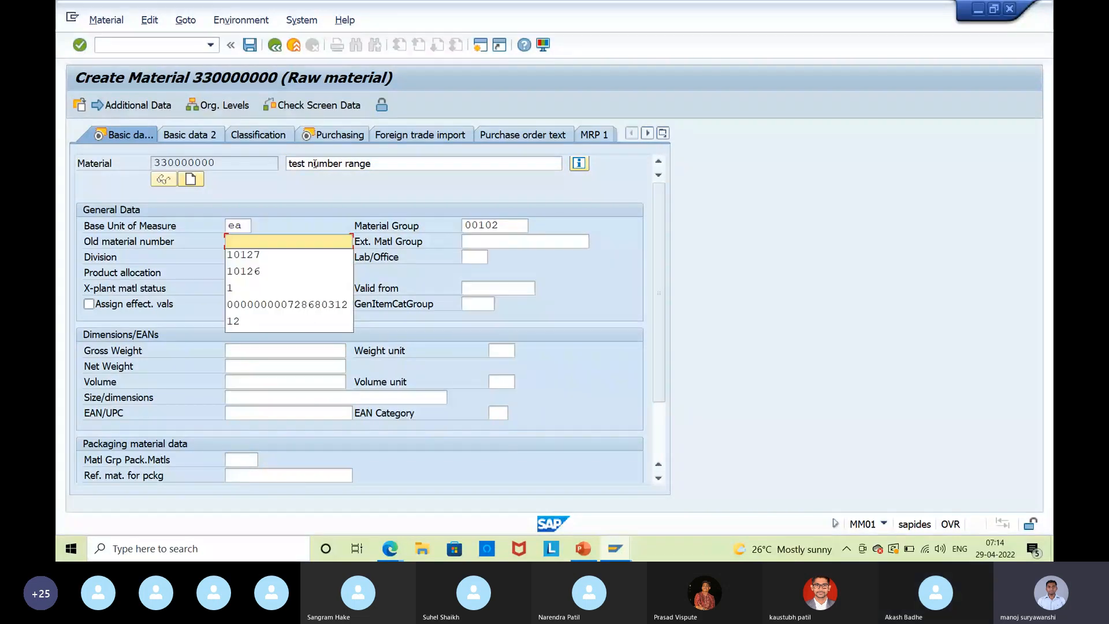
# Move past the remaining data views and save material 330000000.
pyautogui.press('Return')
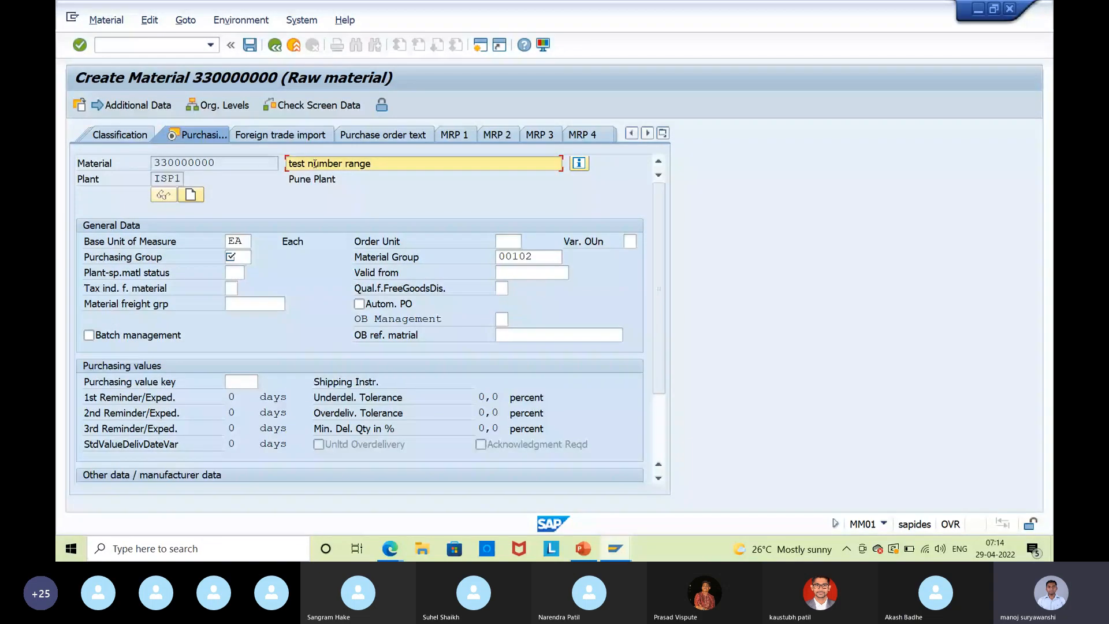
pyautogui.press('Return')
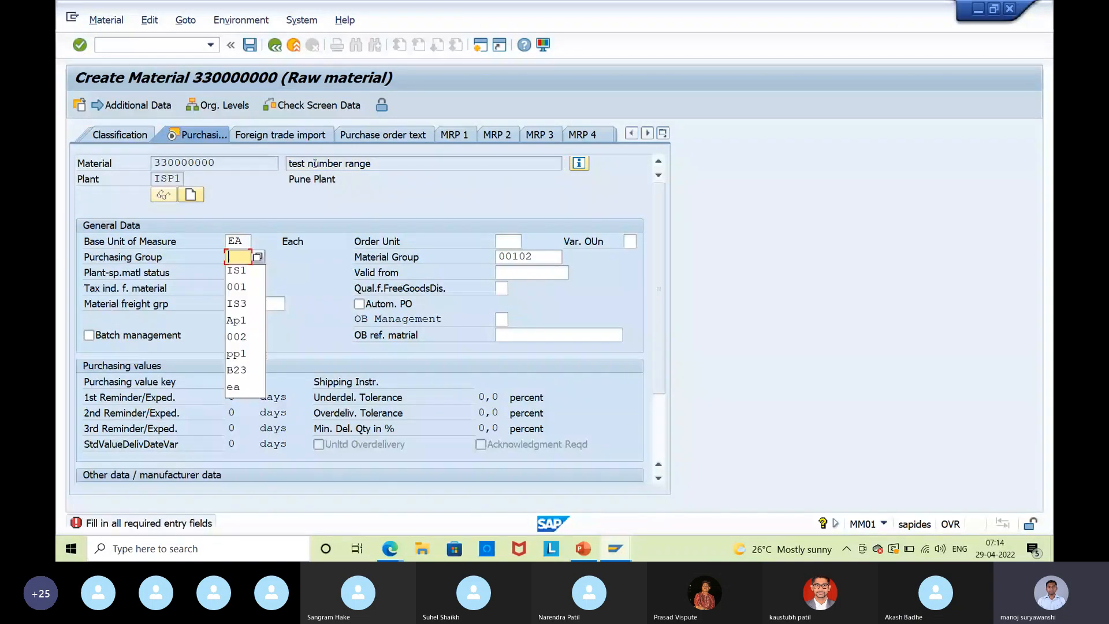
pyautogui.press('Return')
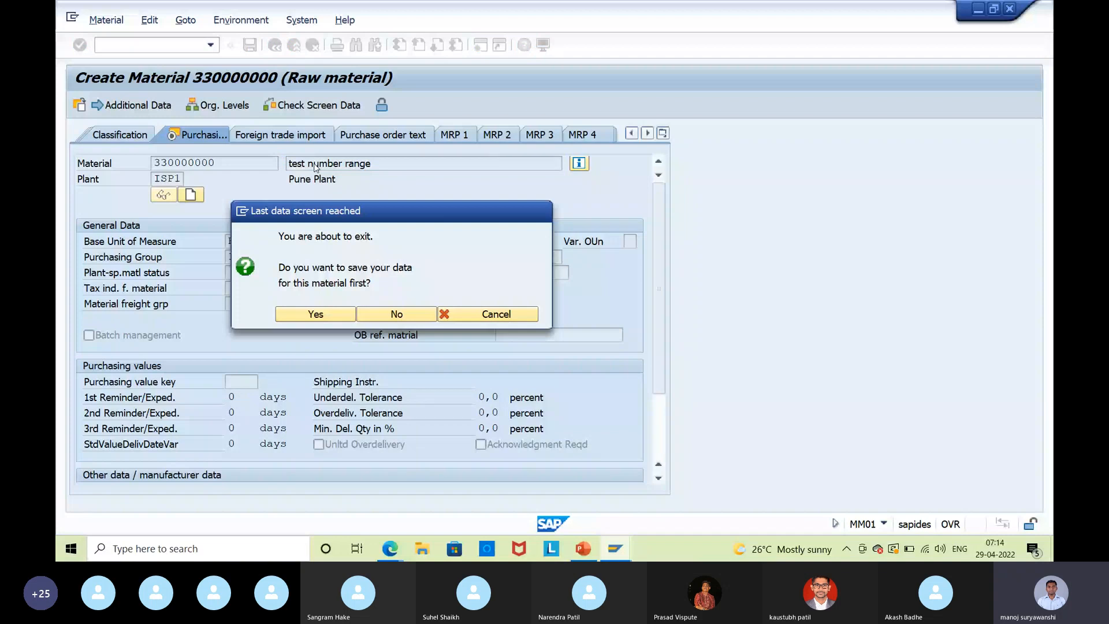
pyautogui.press('Return')
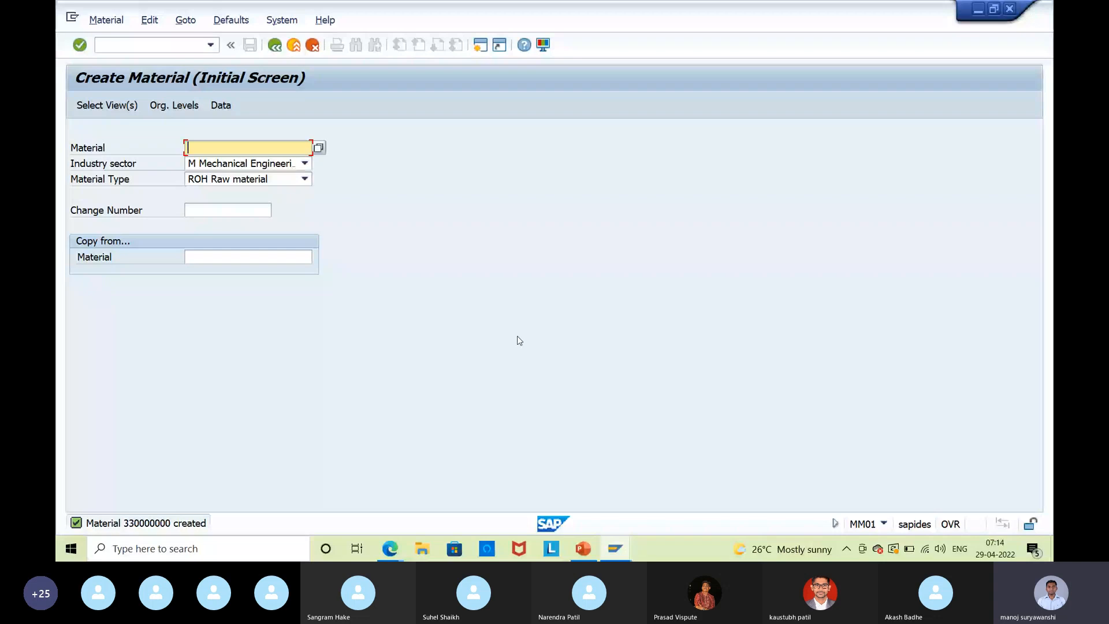
# In the Range Maintenance session, display the number range groups and open ISB9 Training.
pyautogui.click(615, 549)
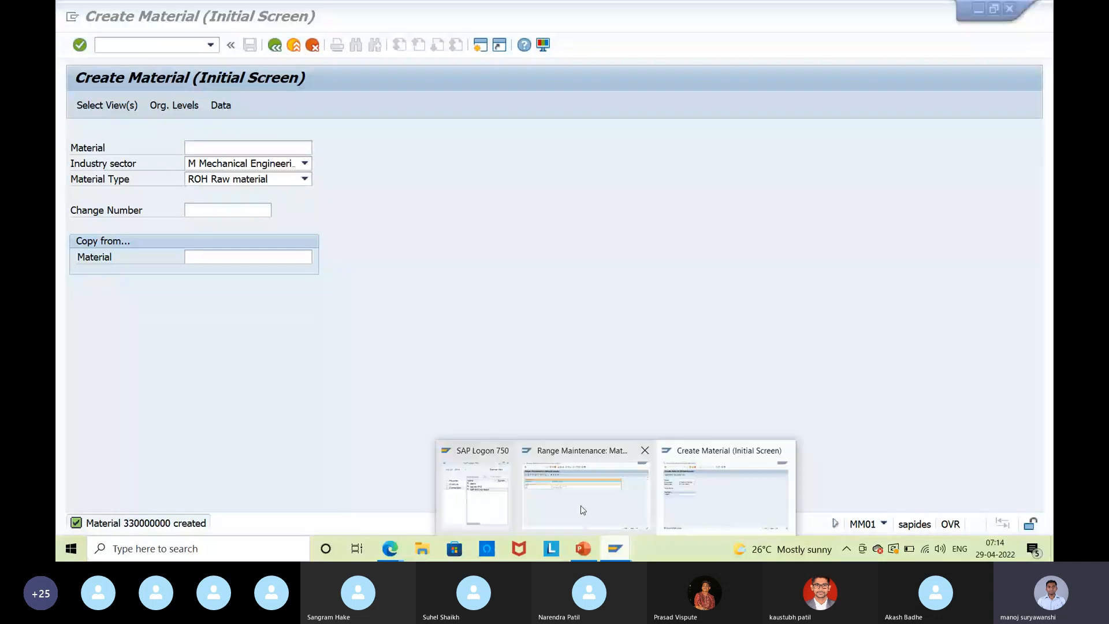
pyautogui.click(583, 510)
pyautogui.click(275, 49)
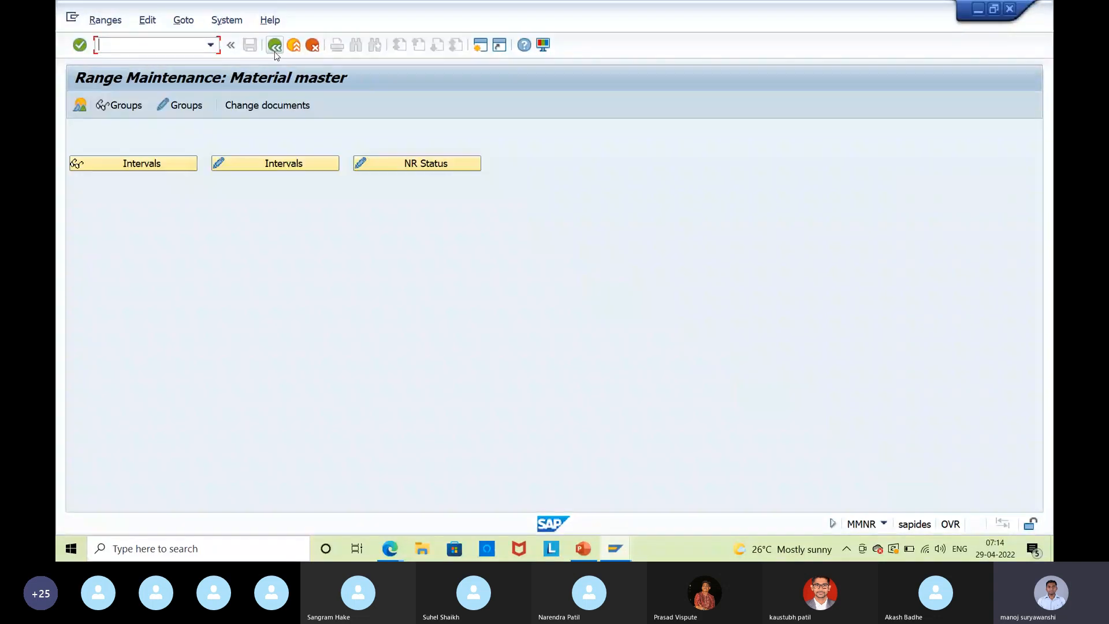
pyautogui.click(107, 109)
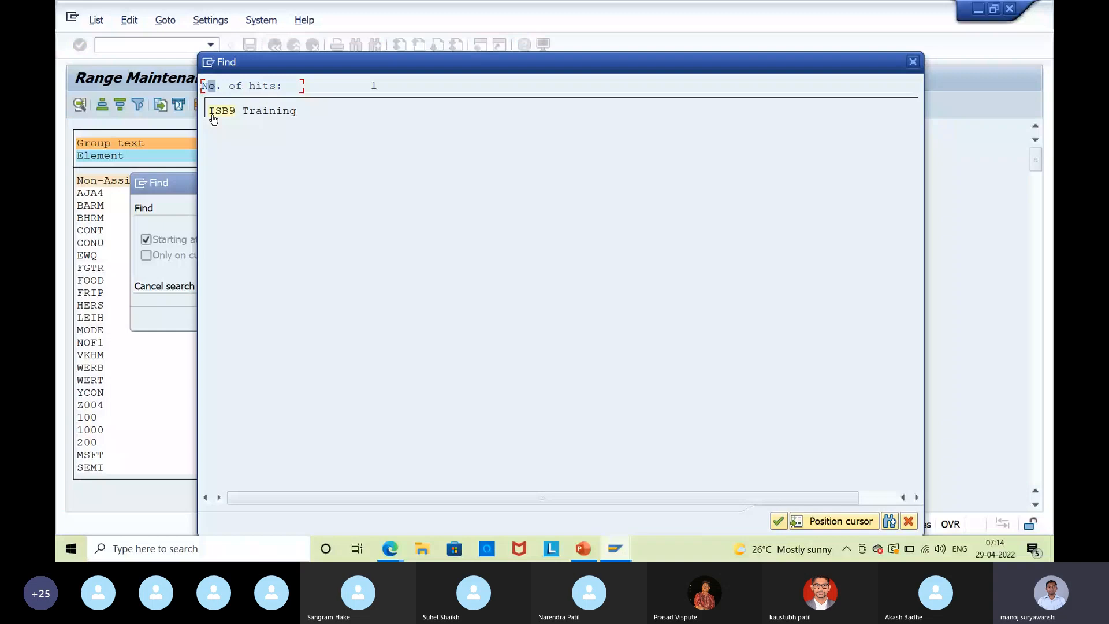
pyautogui.click(212, 113)
pyautogui.click(274, 46)
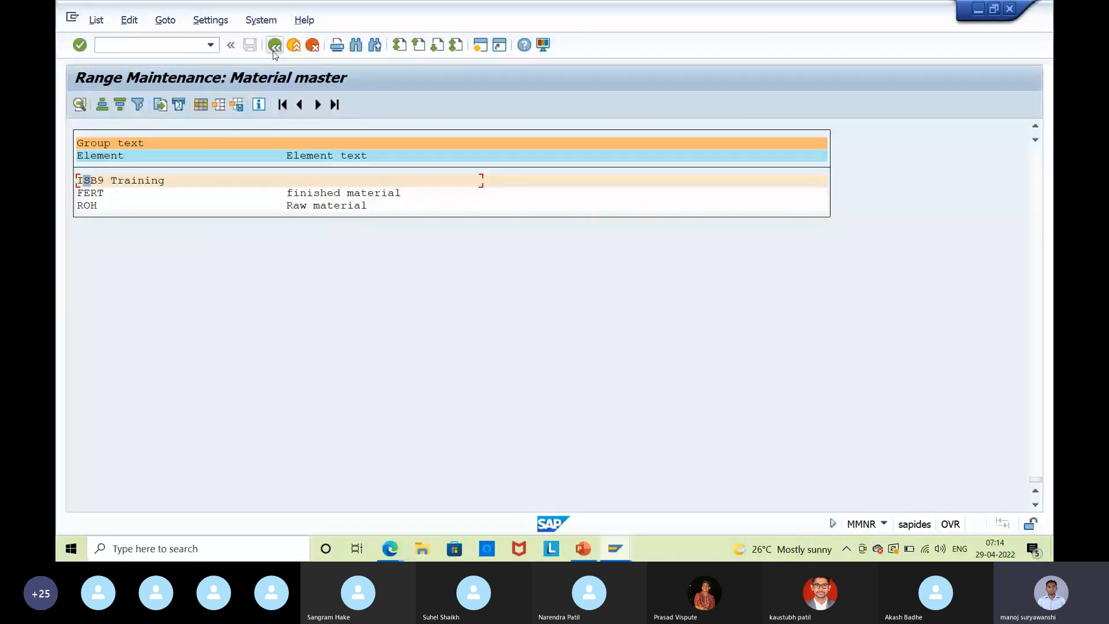
pyautogui.click(274, 46)
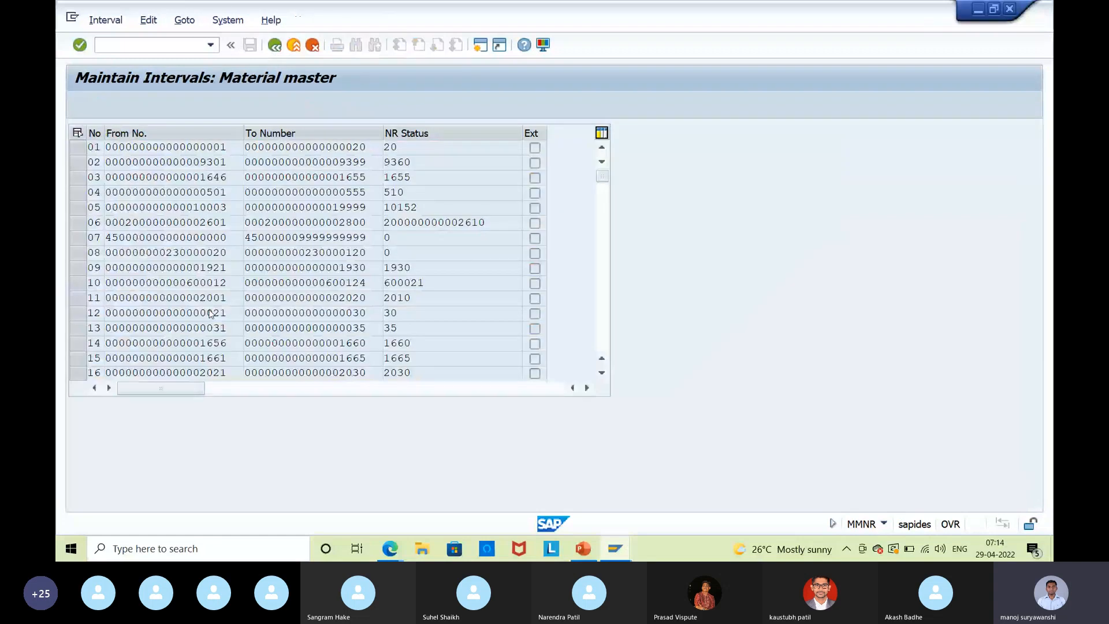
pyautogui.scroll(-10, 173, 323)
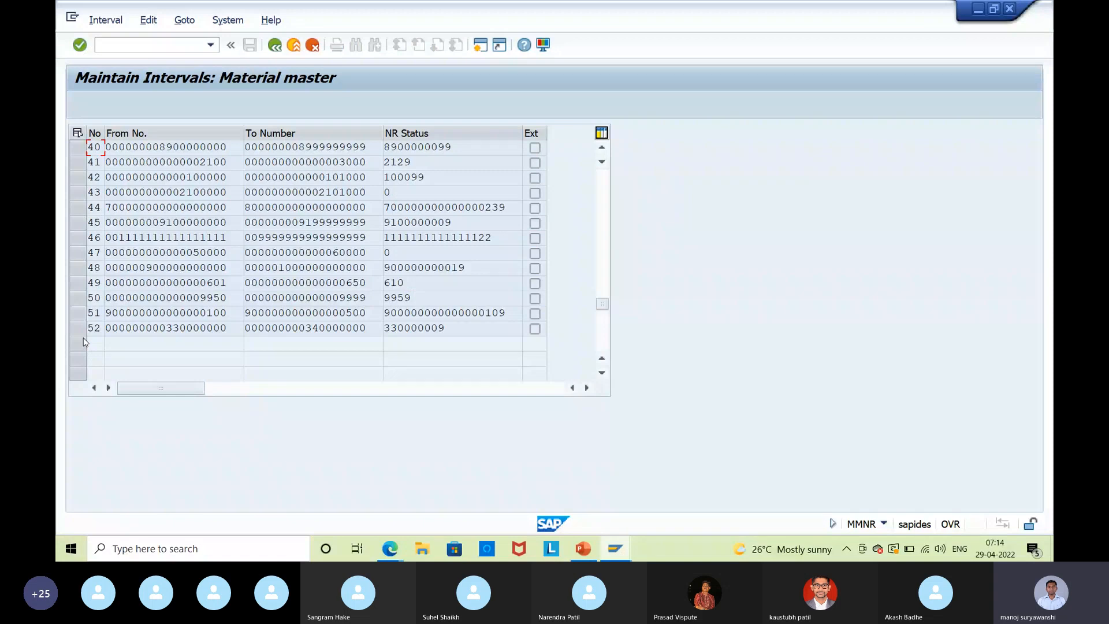
pyautogui.click(534, 328)
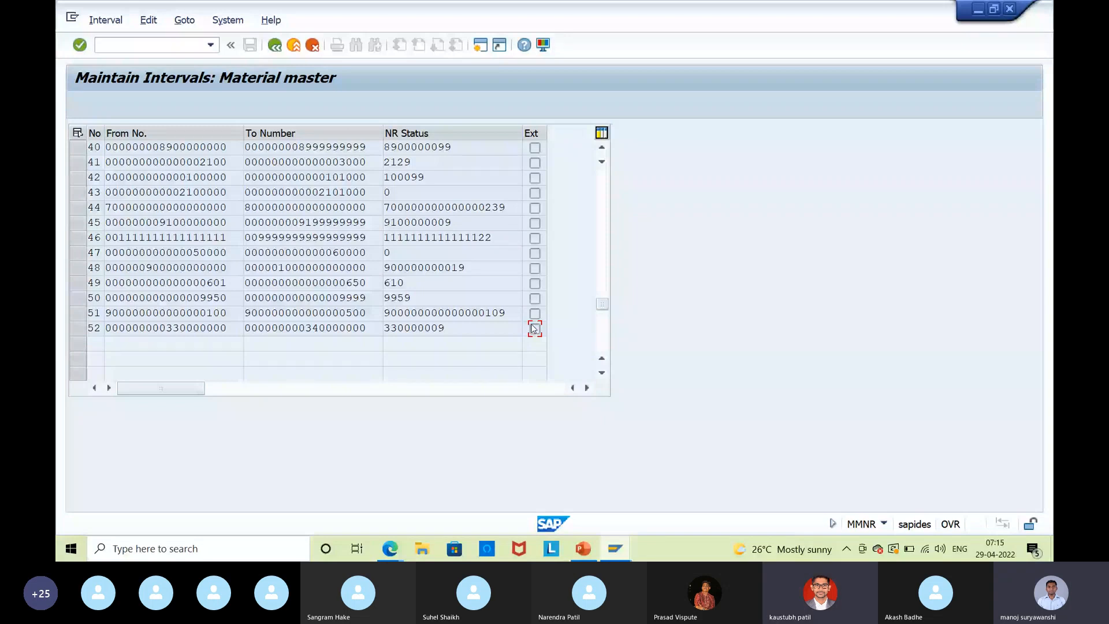
pyautogui.click(294, 45)
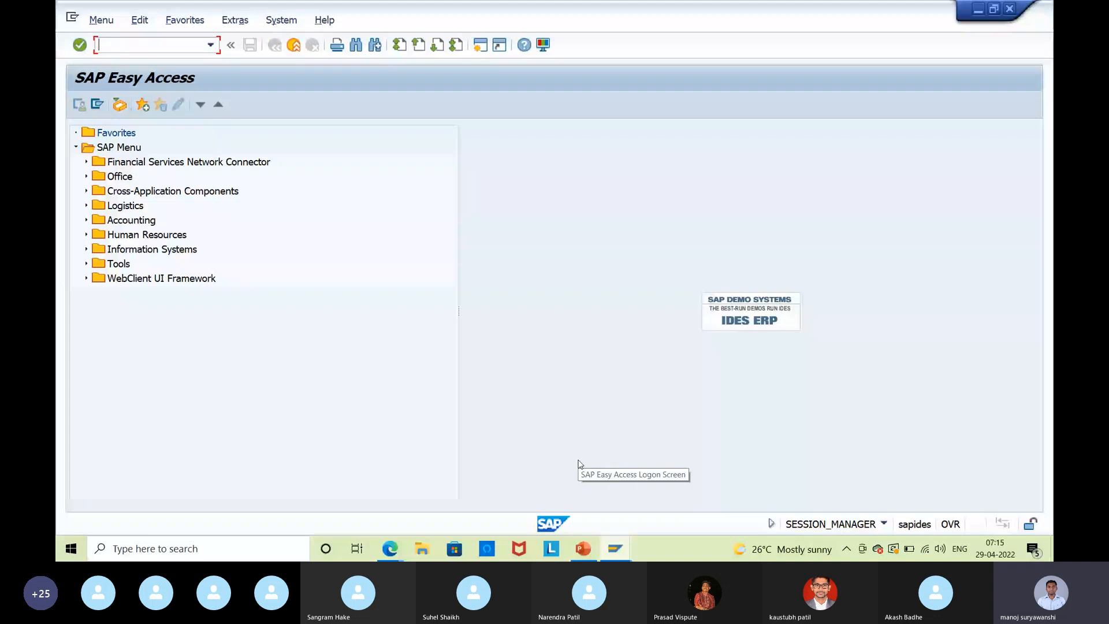
# Display material 330000000 with MM03 for plant ISP1.
pyautogui.write('mm0')
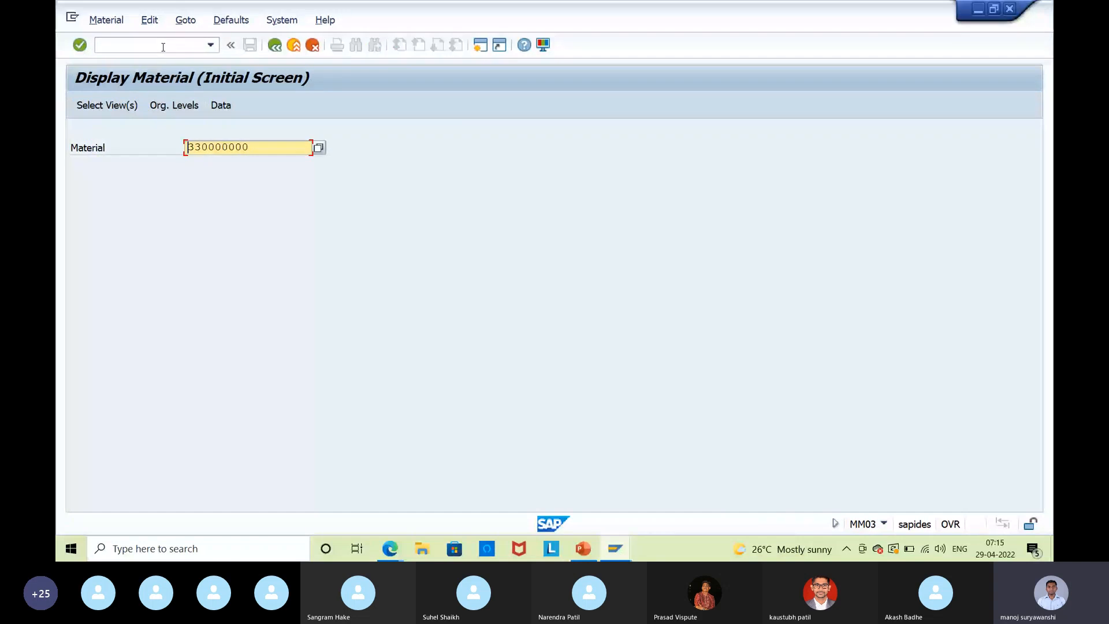
pyautogui.press('Return')
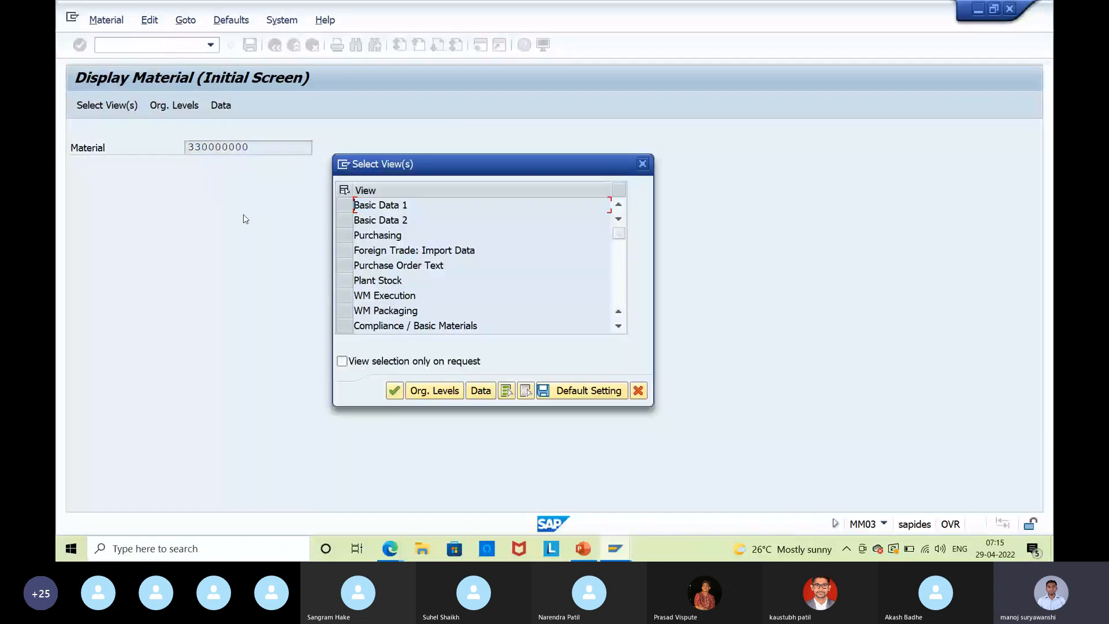
pyautogui.press('Return')
pyautogui.write('ISP1')
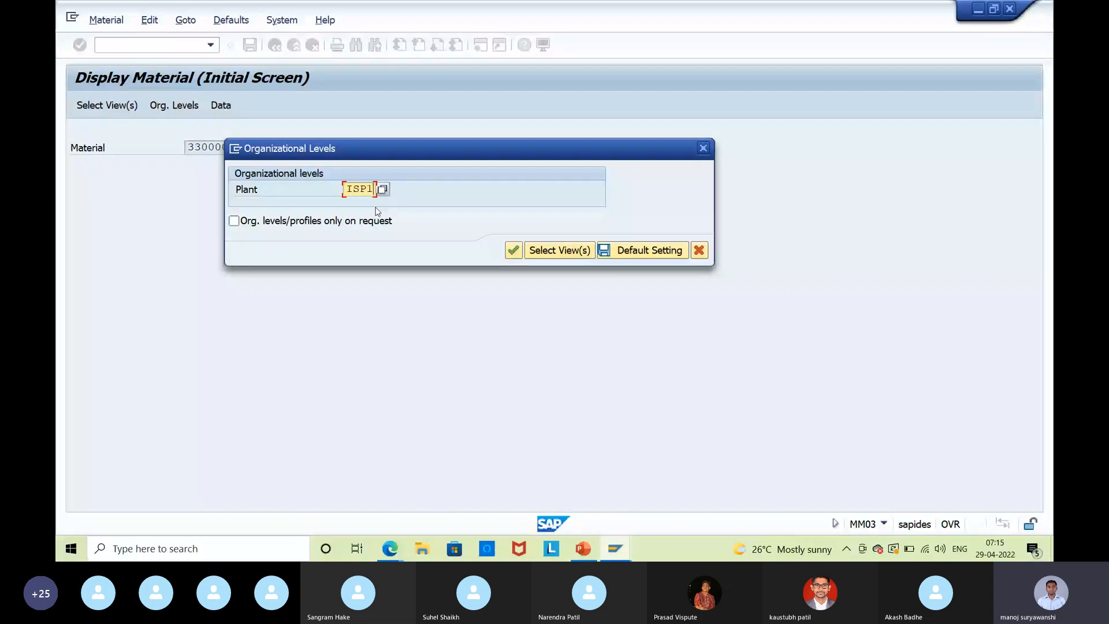
pyautogui.press('Return')
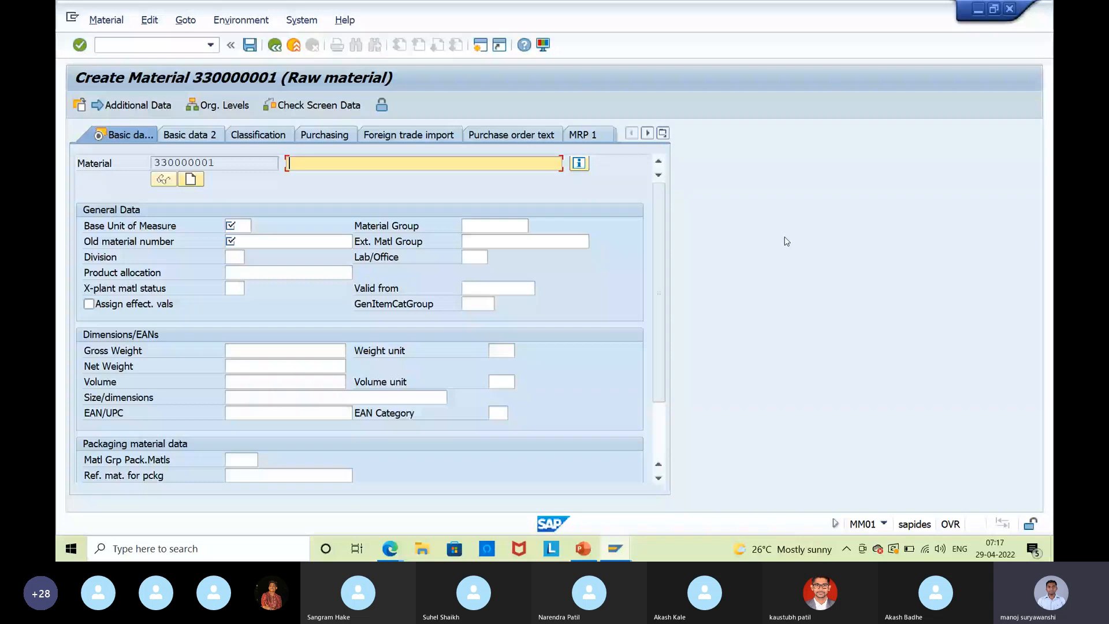
# Fill the required fields of material 330000001: description 'field selection', unit ea, old material number 10127.
pyautogui.press('Return')
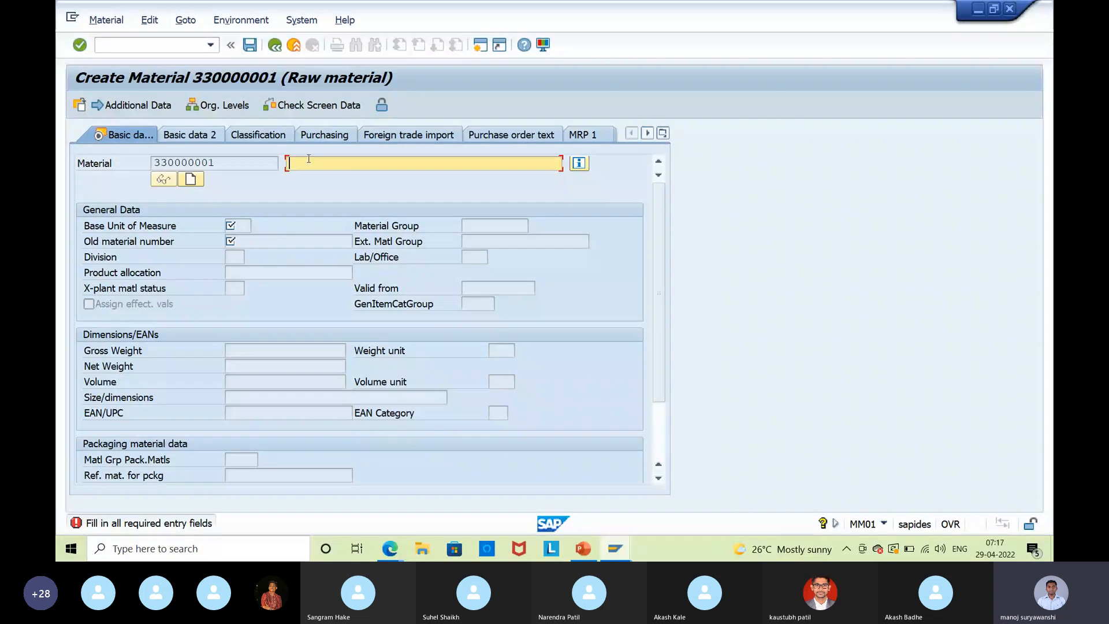
pyautogui.write('field selection')
pyautogui.press('Return')
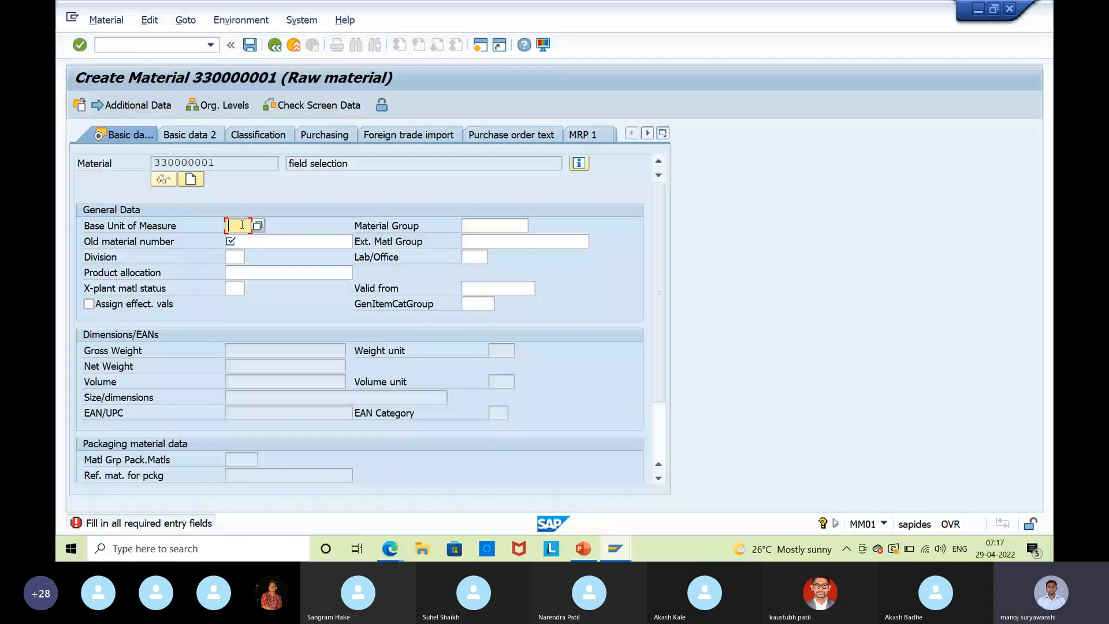
pyautogui.write('e')
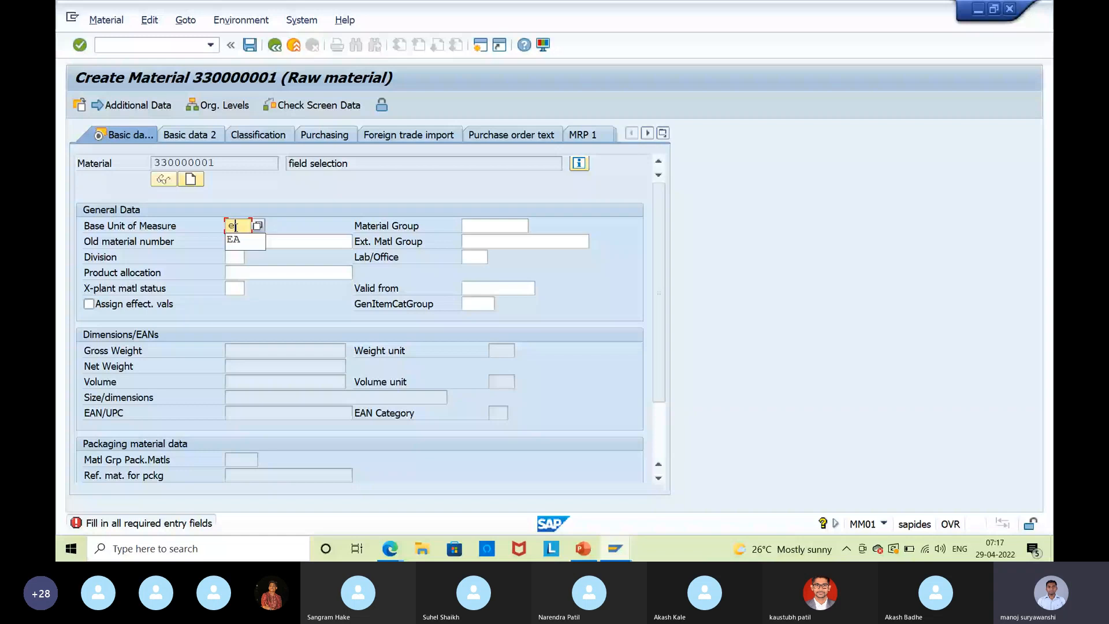
pyautogui.write('a')
pyautogui.press('Tab')
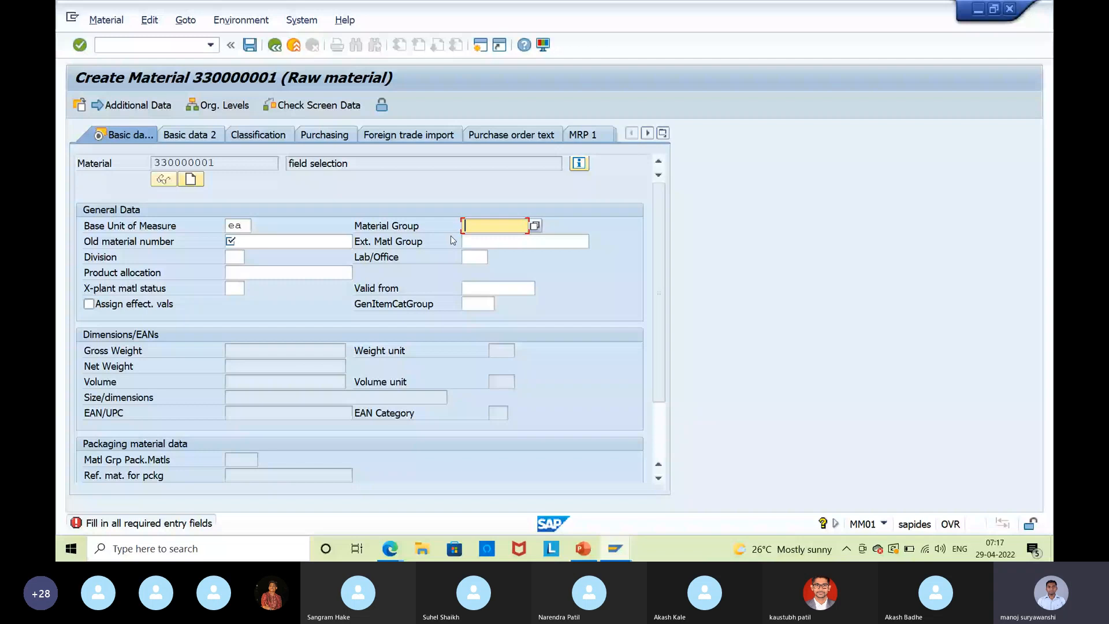
pyautogui.press('Tab')
pyautogui.write('10127')
pyautogui.press('Tab')
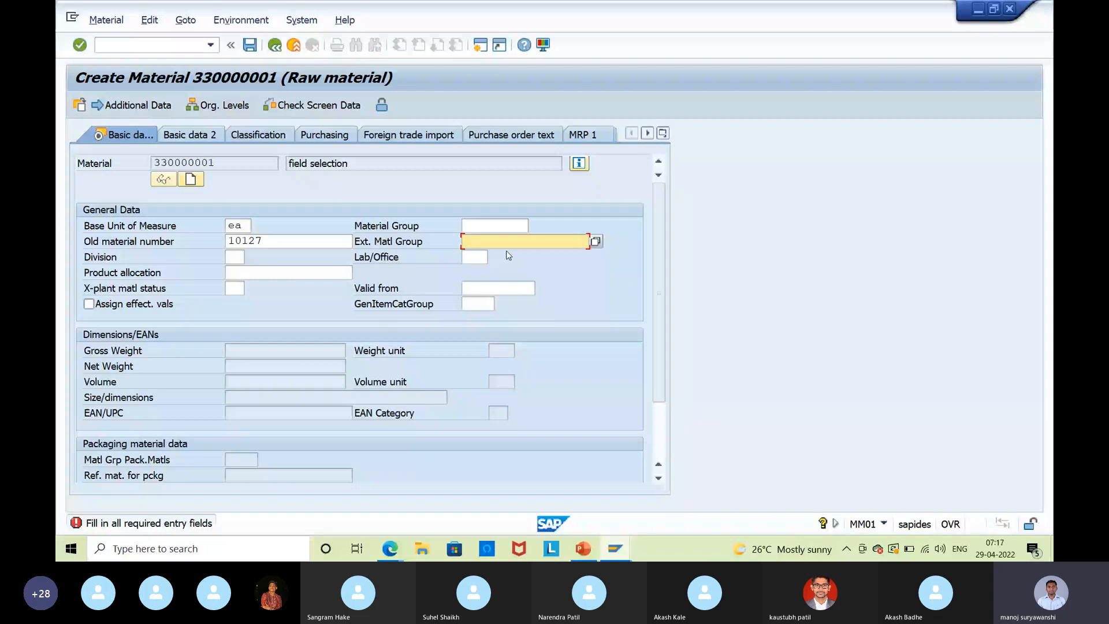
pyautogui.click(478, 304)
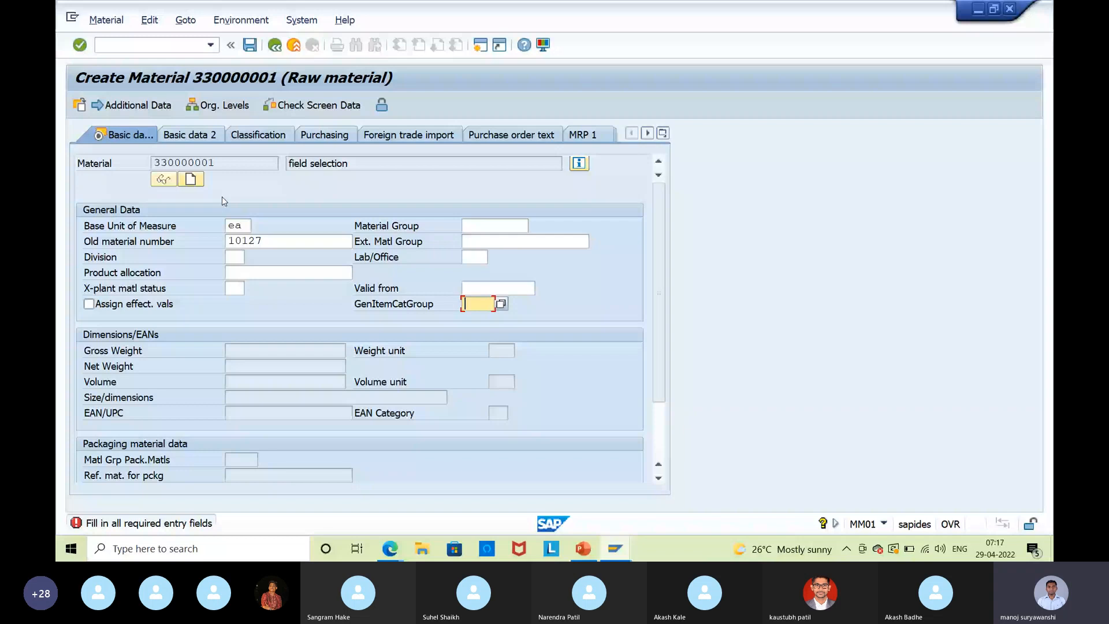
pyautogui.click(240, 165)
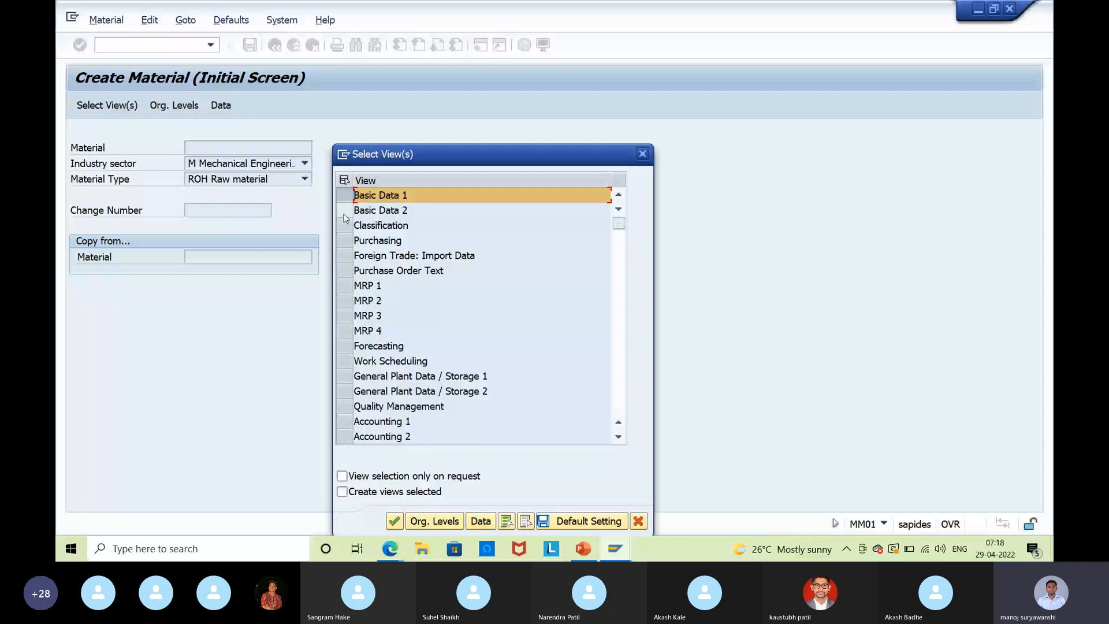
# Confirm the view selection to open raw material 330000002, then bring up the PowerPoint field-selection slide.
pyautogui.press('Return')
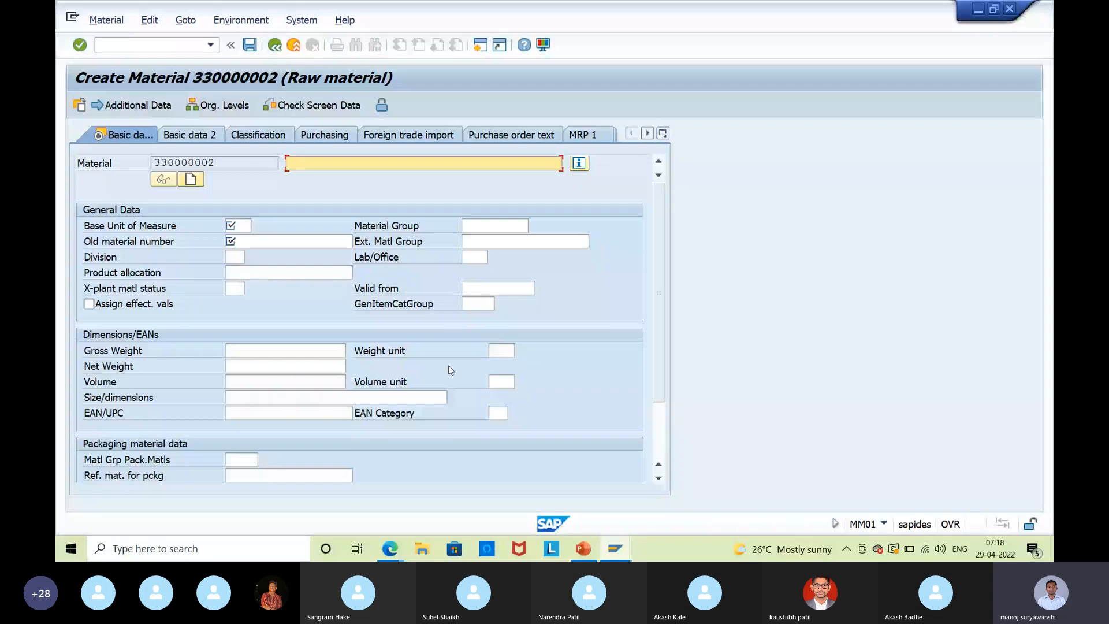
pyautogui.hotkey('alt', 'Tab')
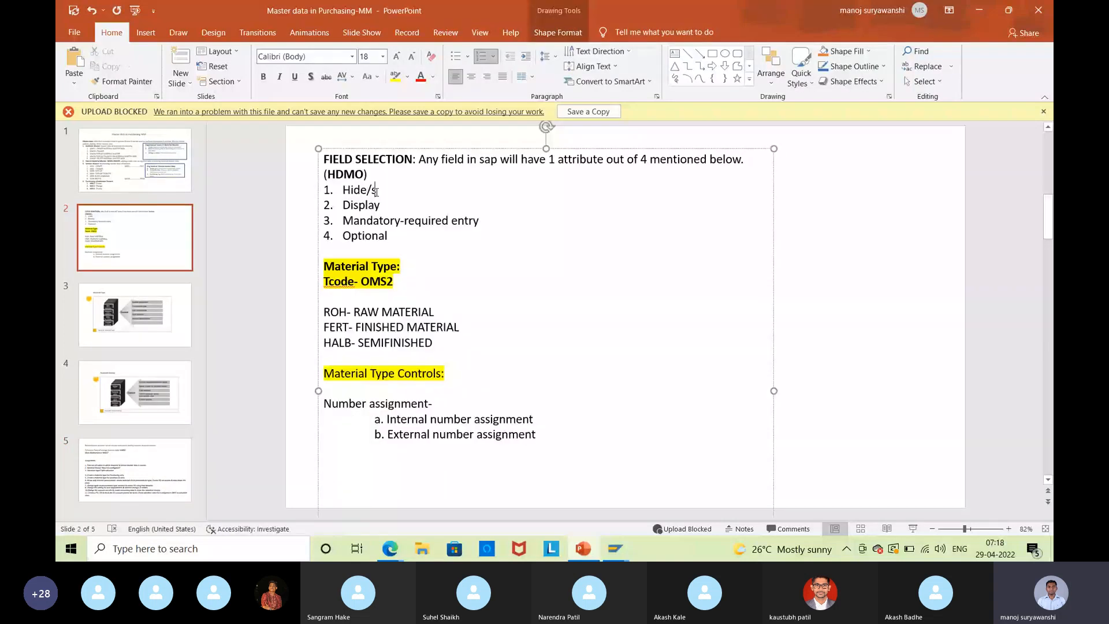
# Complete the slide's field-selection list to read 'Hide/suppress' and 'Display only', then return to SAP.
pyautogui.write('uppress')
pyautogui.click(390, 210)
pyautogui.write('only')
pyautogui.click(390, 235)
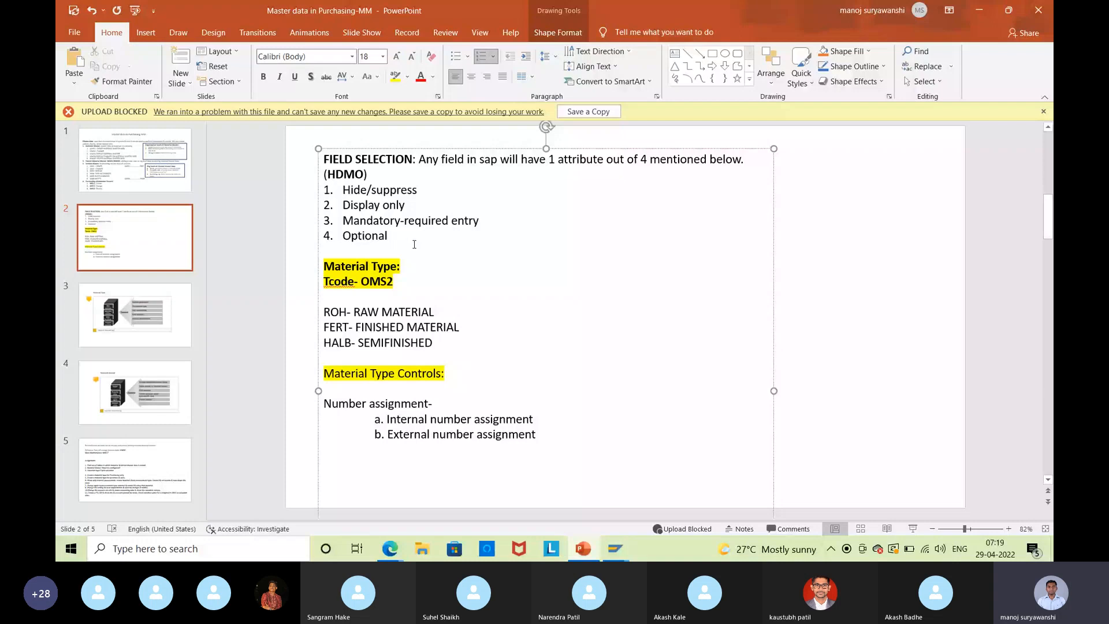
pyautogui.moveTo(415, 244); pyautogui.dragTo(345, 194)
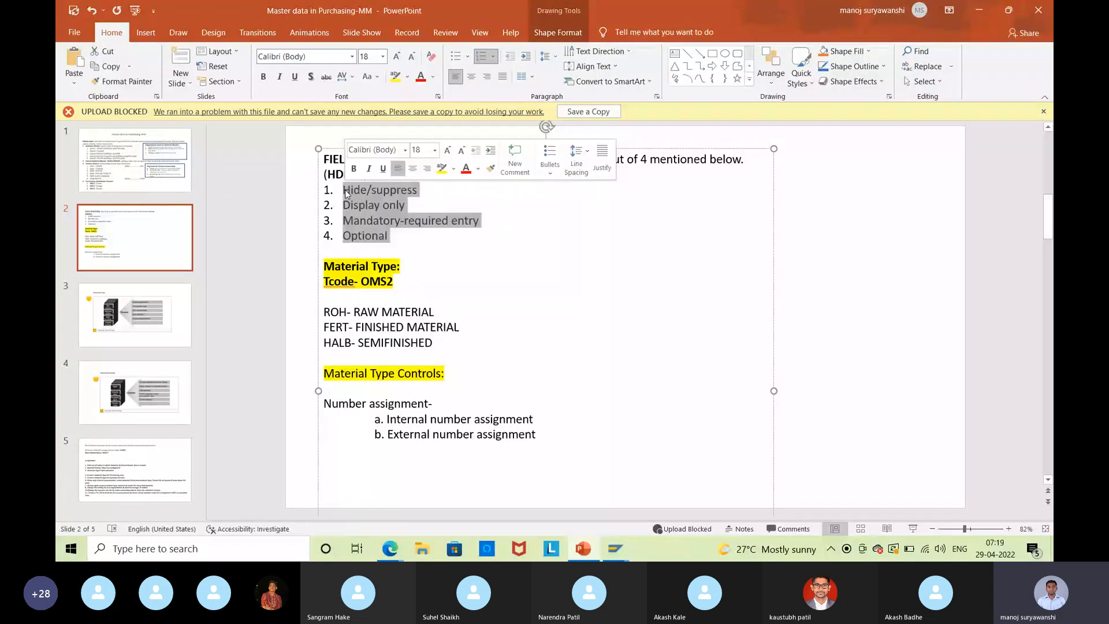
pyautogui.click(631, 245)
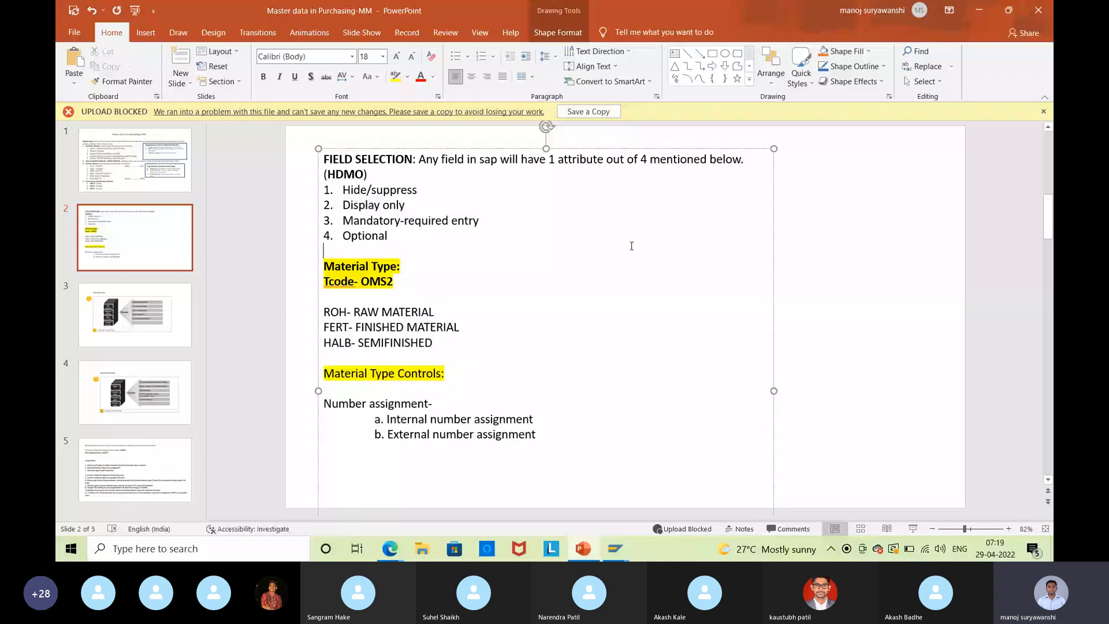
pyautogui.hotkey('alt', 'Tab')
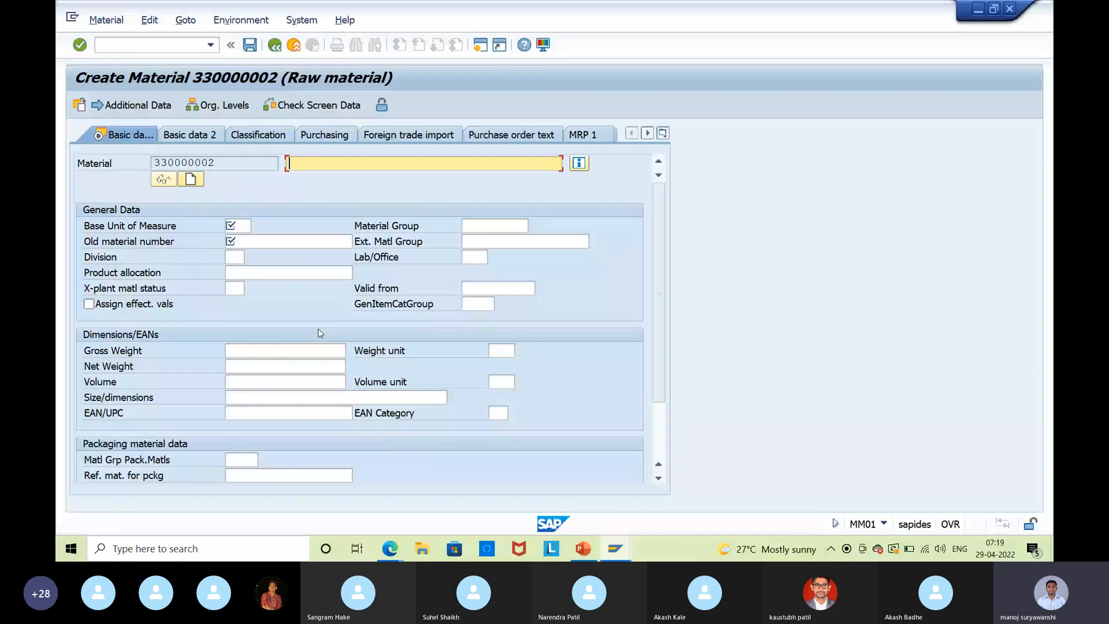
# Start another ROH raw material (330000003) and show F1 help for the Old material number field.
pyautogui.write('mm')
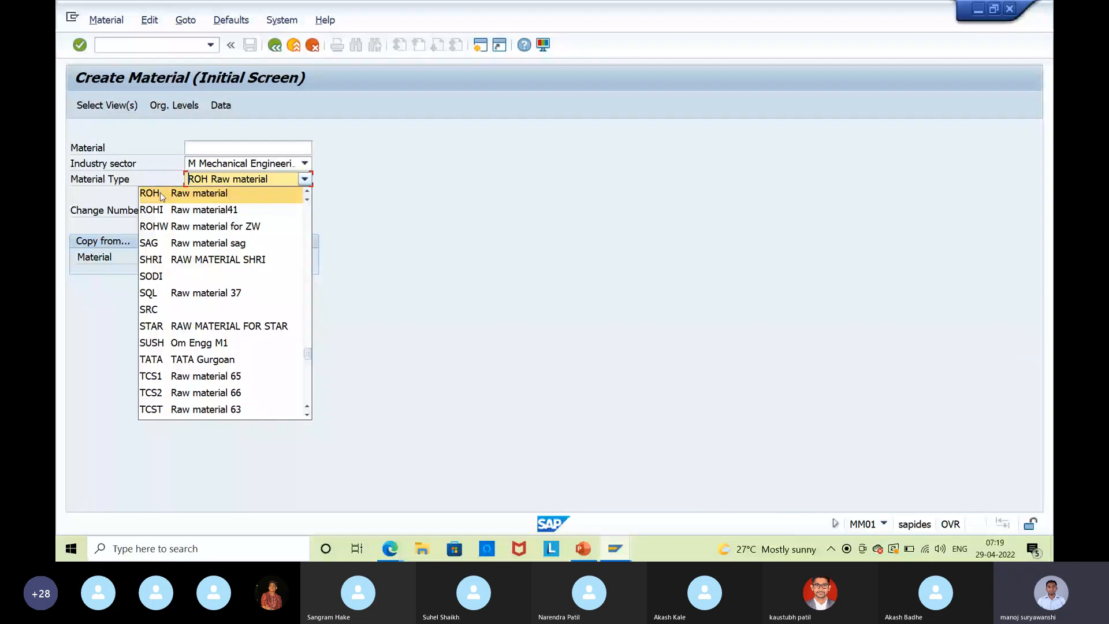
pyautogui.click(160, 193)
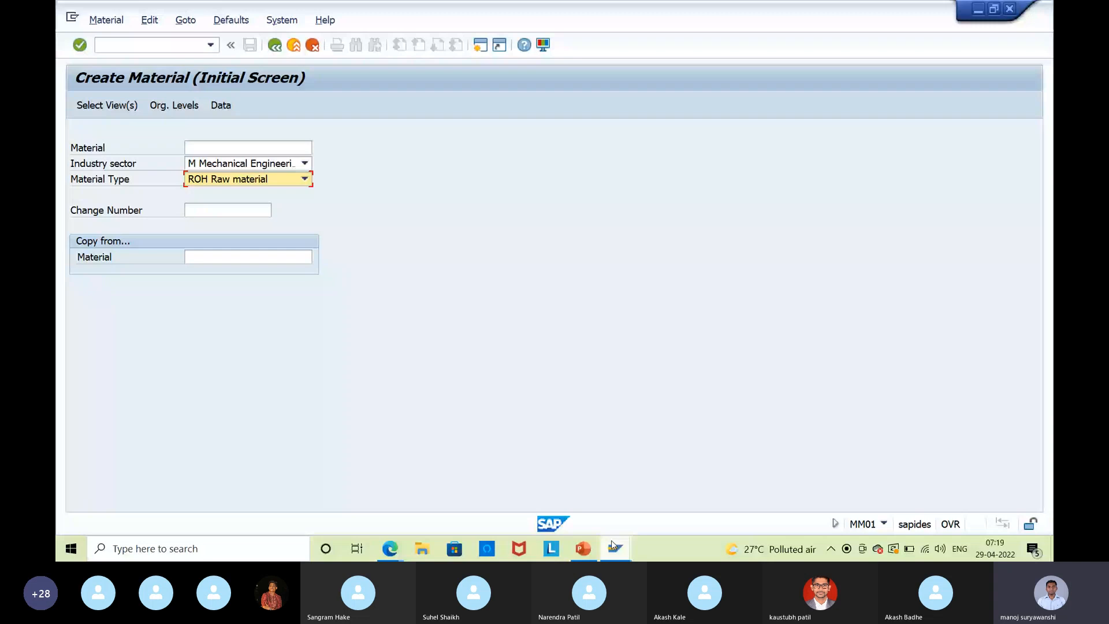
pyautogui.press('Return')
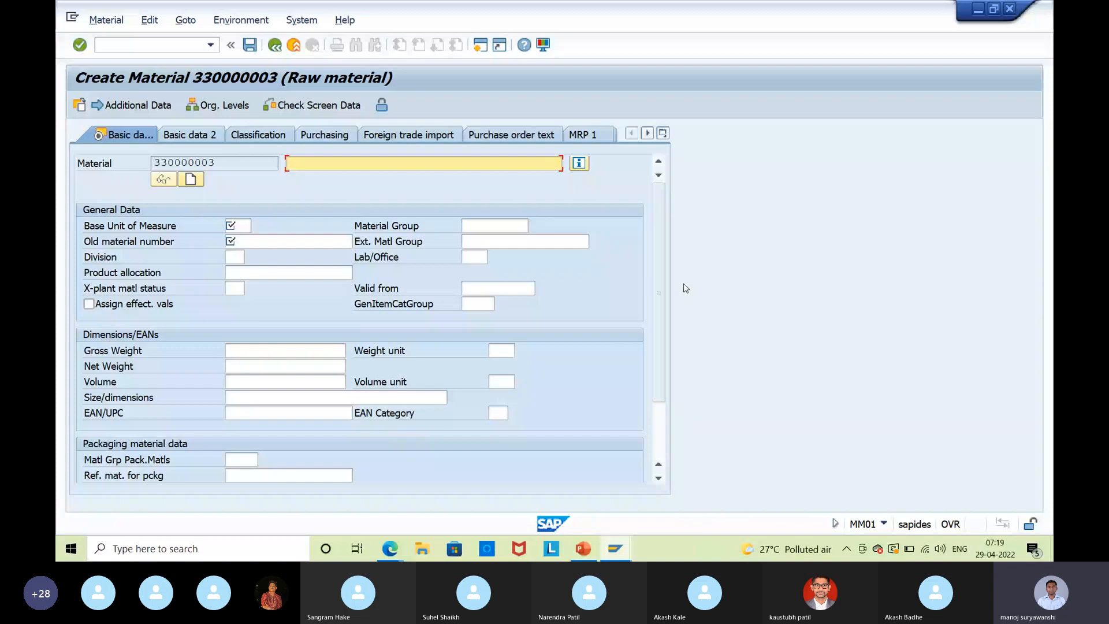
pyautogui.click(248, 241)
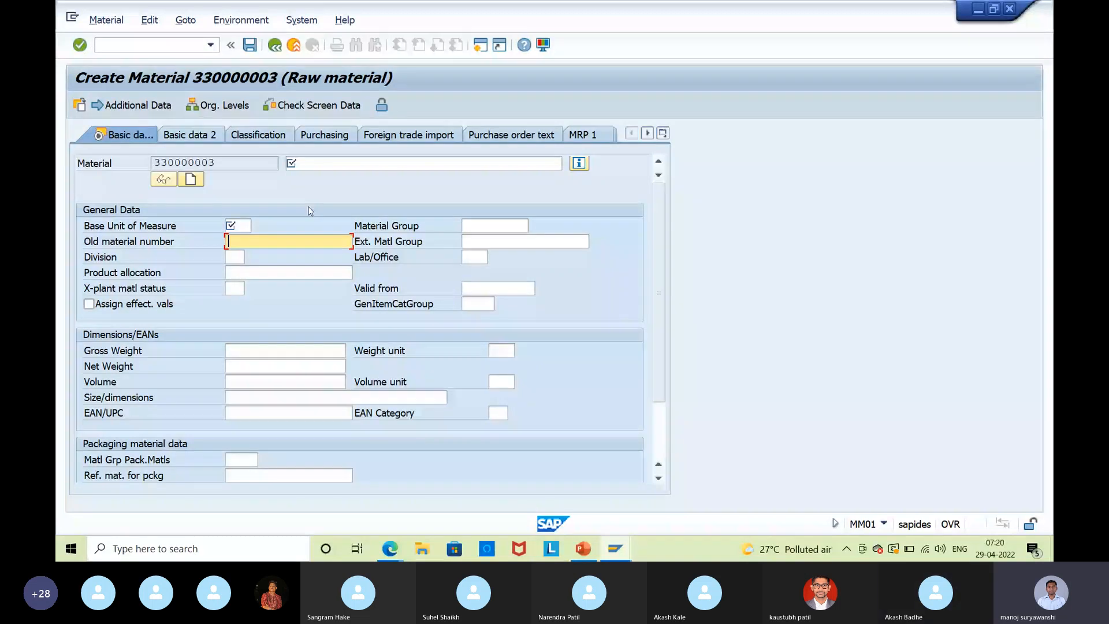
pyautogui.press('F1')
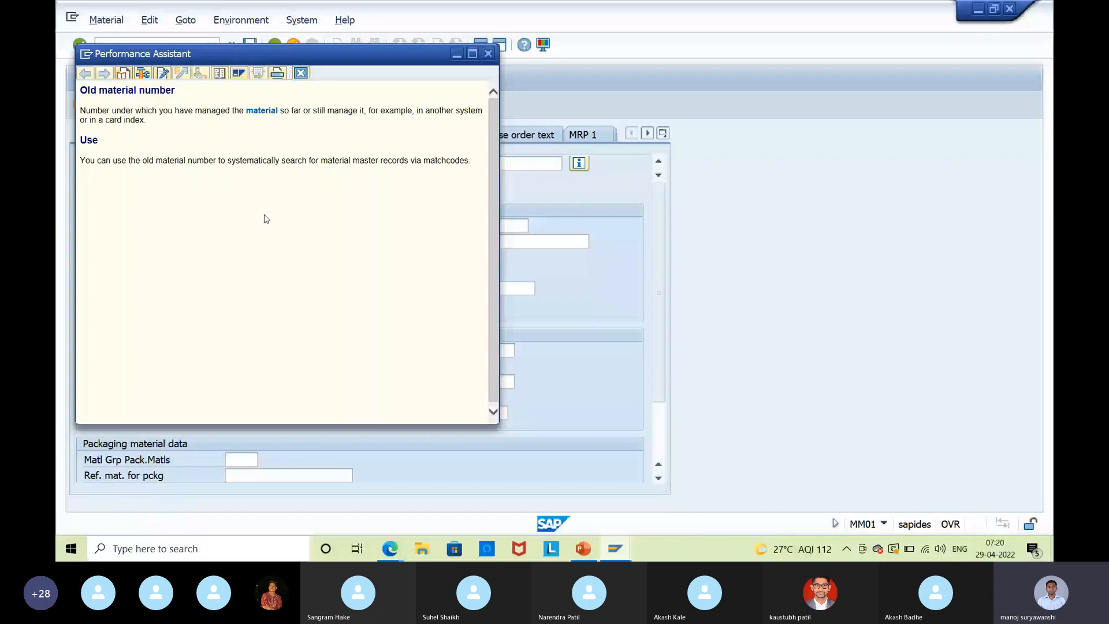
# View the Old material number field's technical information: table MARA, field BISMT.
pyautogui.click(142, 73)
pyautogui.click(274, 350)
pyautogui.moveTo(274, 351); pyautogui.dragTo(237, 351)
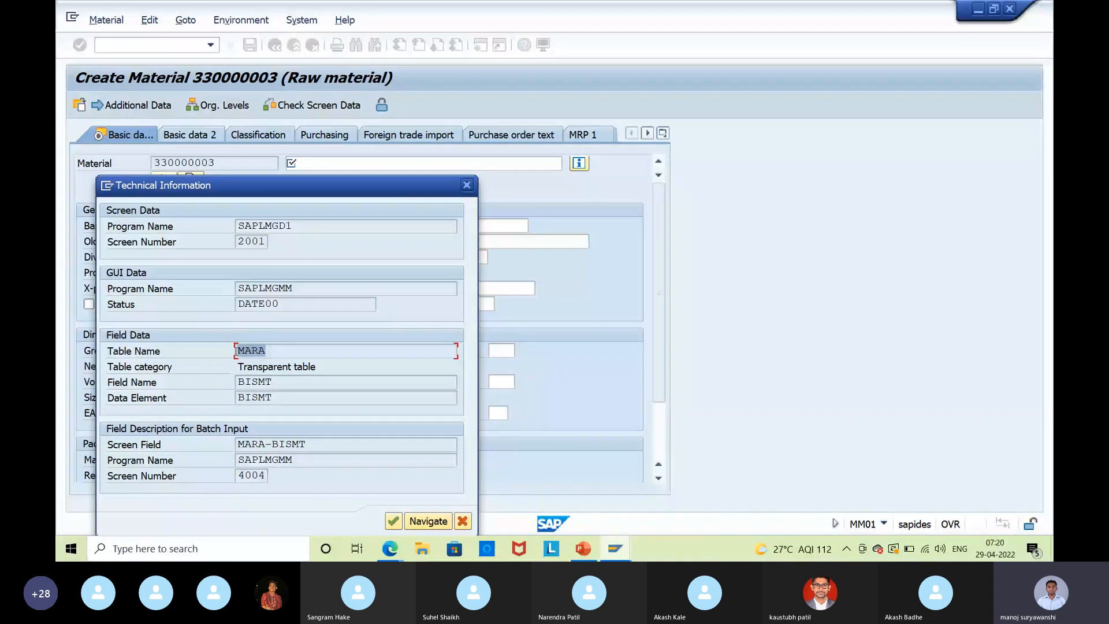
pyautogui.click(237, 350)
pyautogui.click(274, 383)
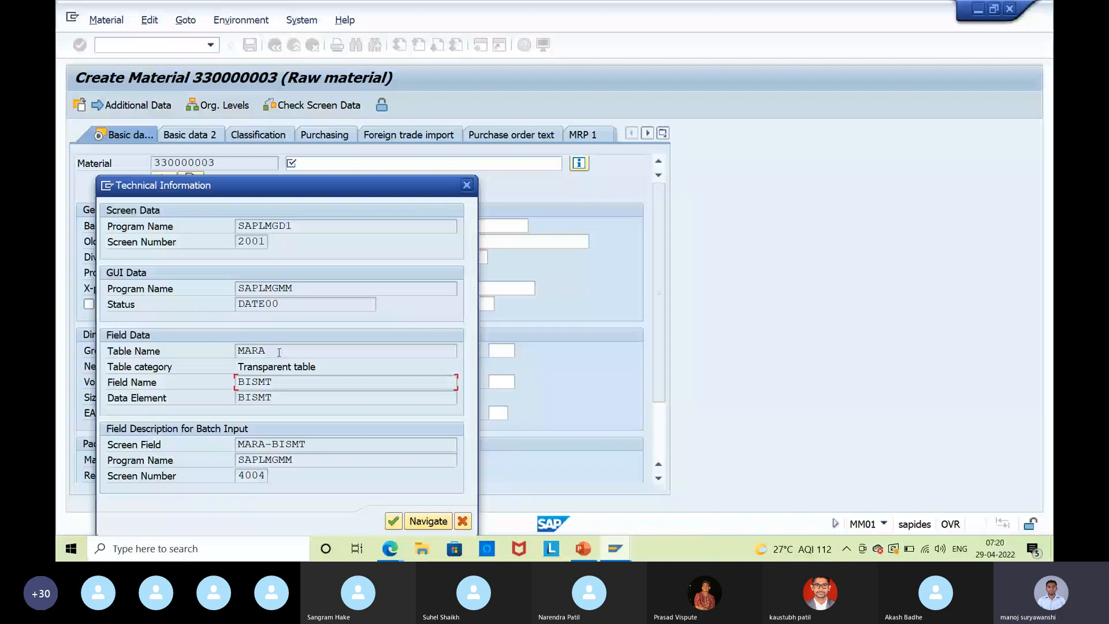
pyautogui.moveTo(279, 352); pyautogui.dragTo(237, 350)
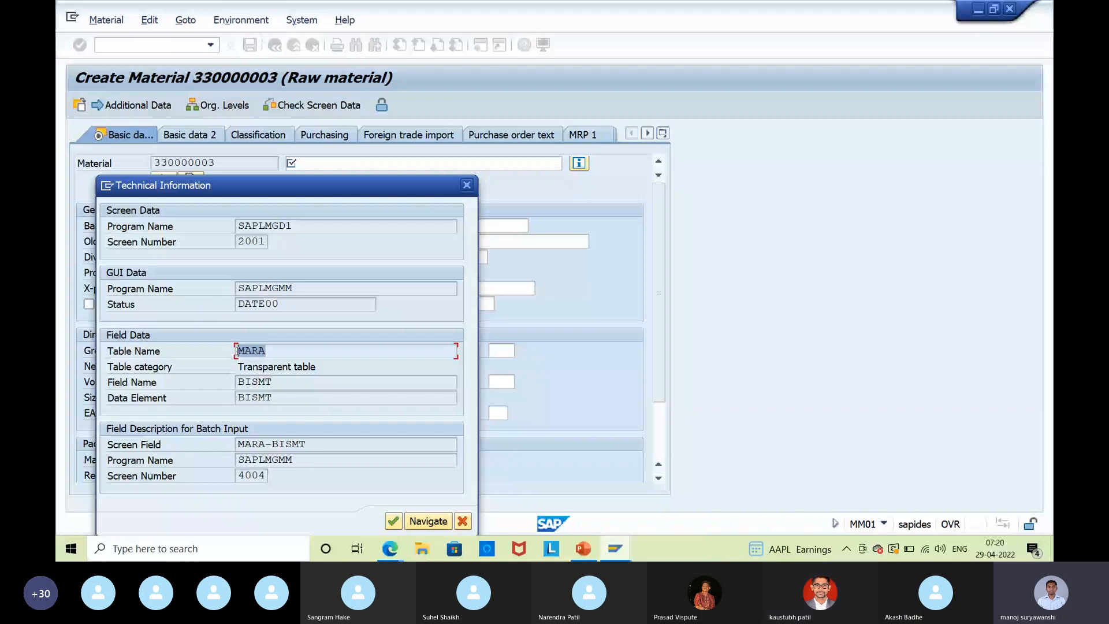
pyautogui.click(237, 350)
# Open Assign Fields to Field Selection Groups (OMSR) via Logistics - General > Material Master > Field Selection.
pyautogui.click(467, 185)
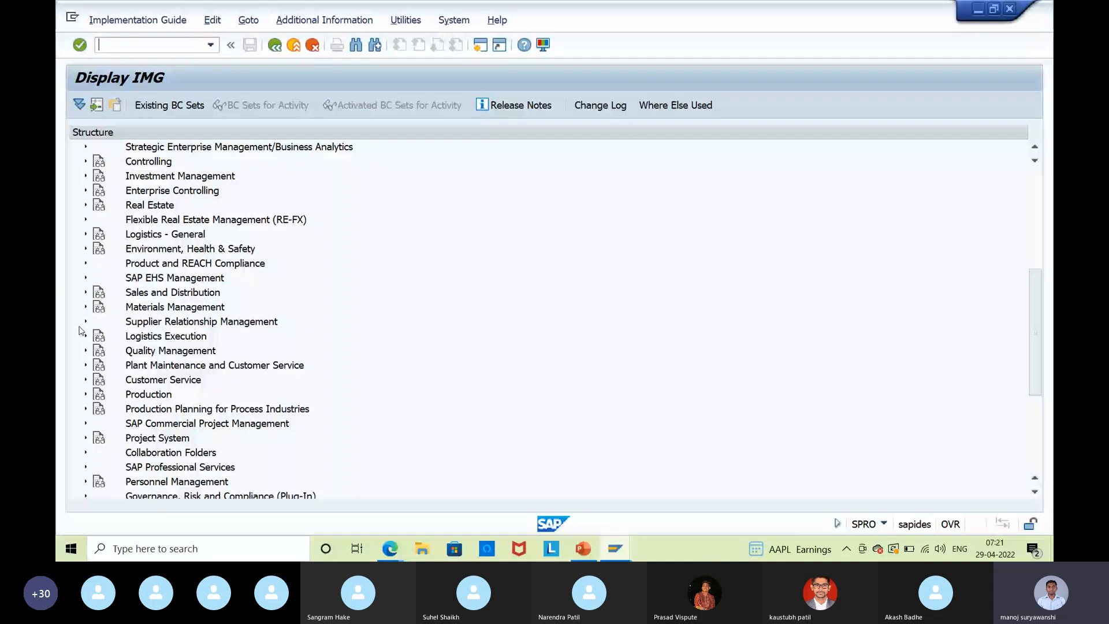
pyautogui.scroll(-2, 90, 394)
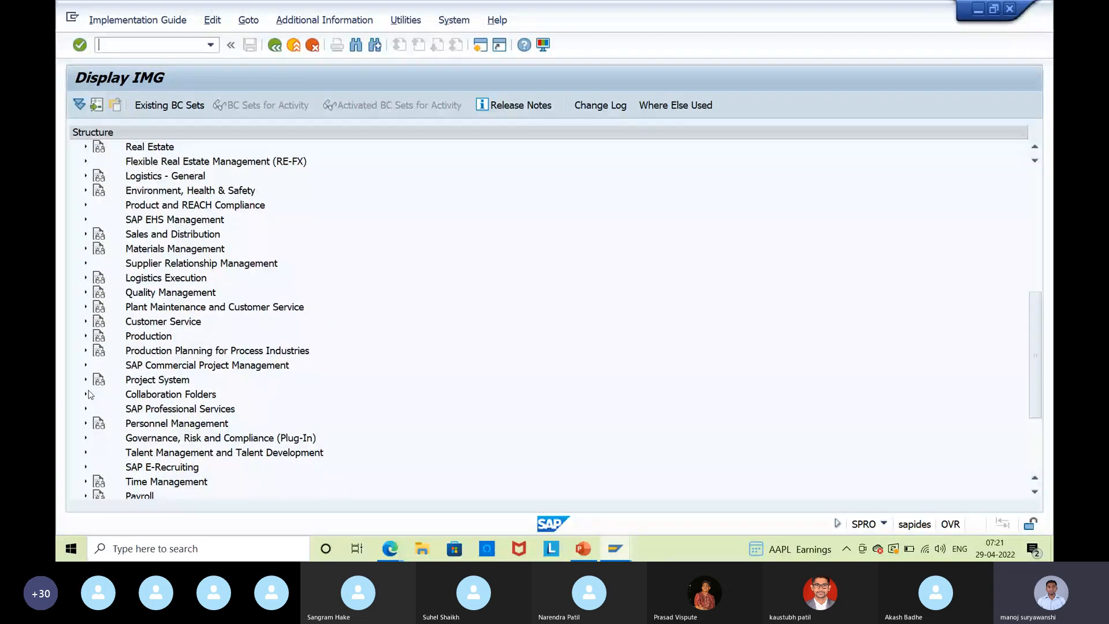
pyautogui.click(86, 175)
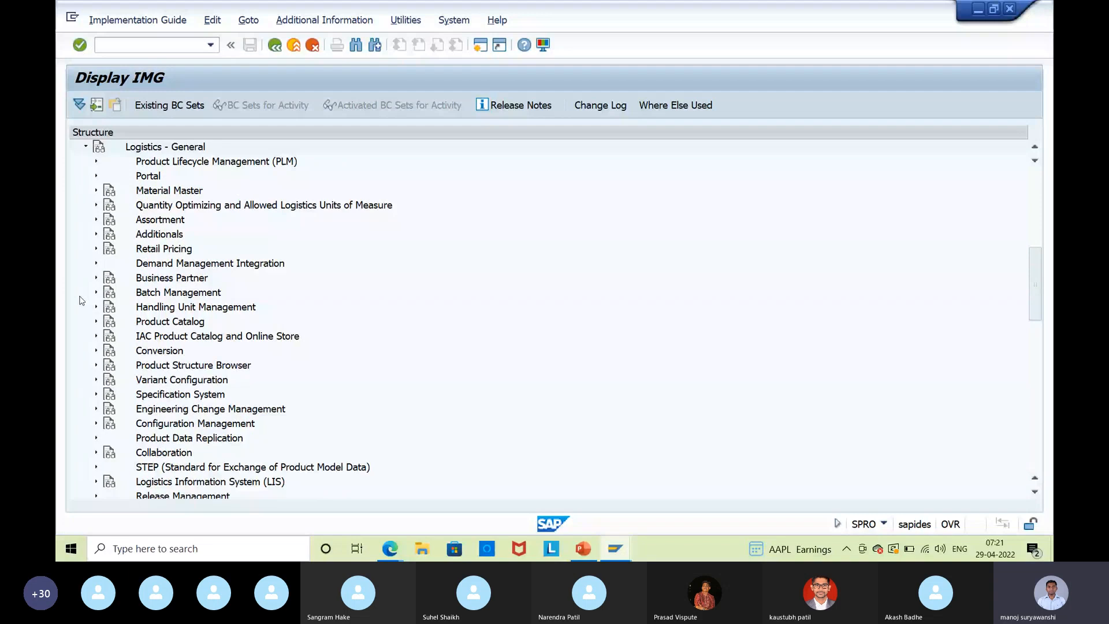
pyautogui.click(96, 191)
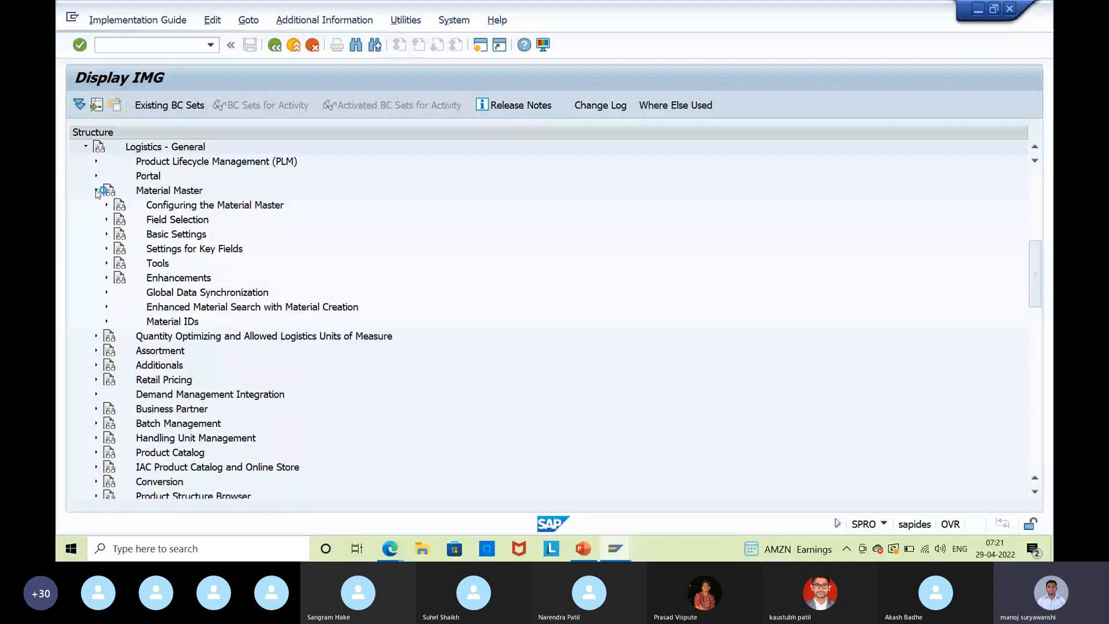
pyautogui.click(107, 220)
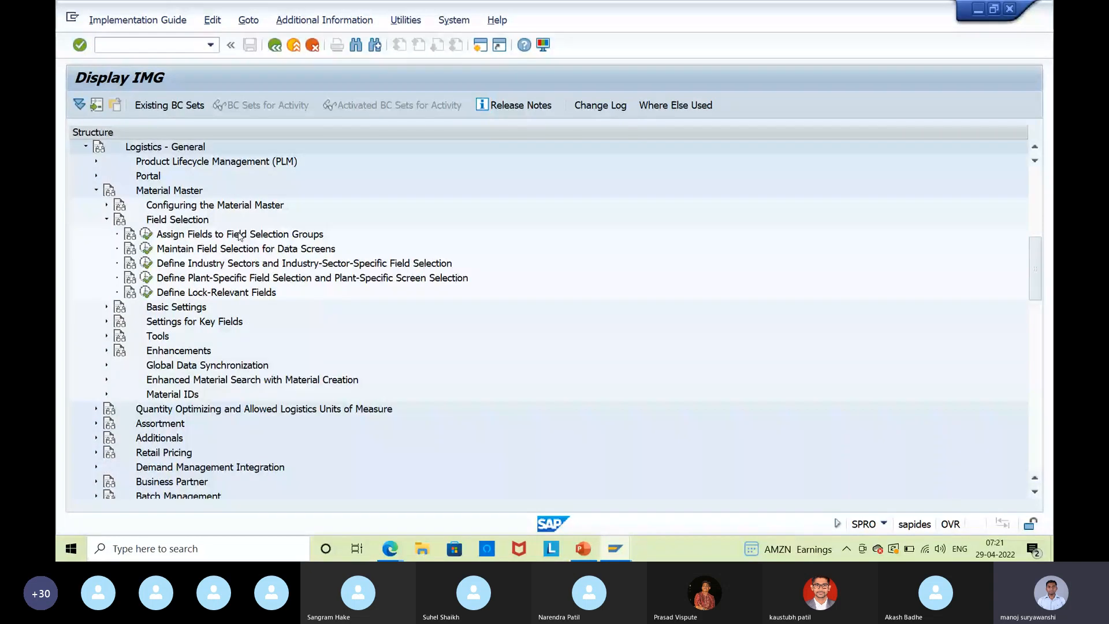
pyautogui.click(145, 234)
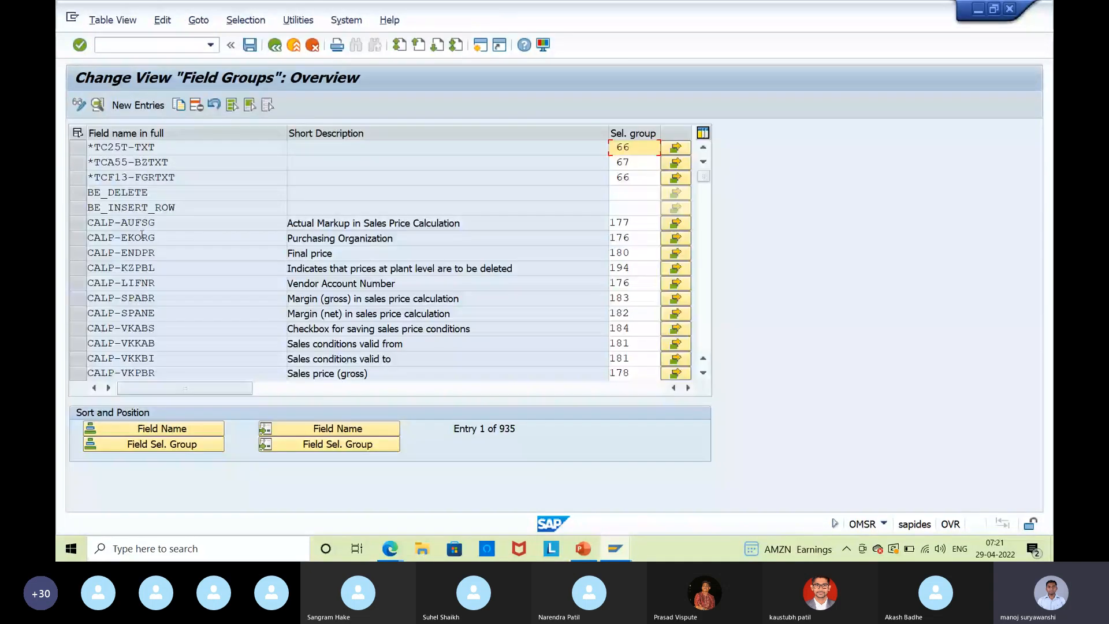
pyautogui.click(615, 548)
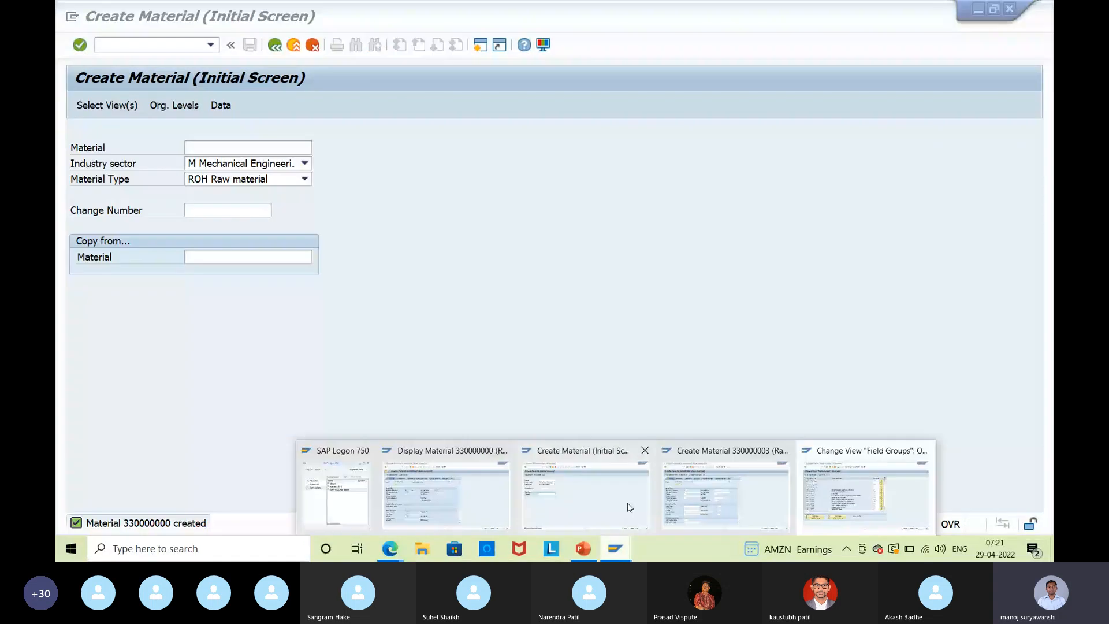
pyautogui.click(693, 499)
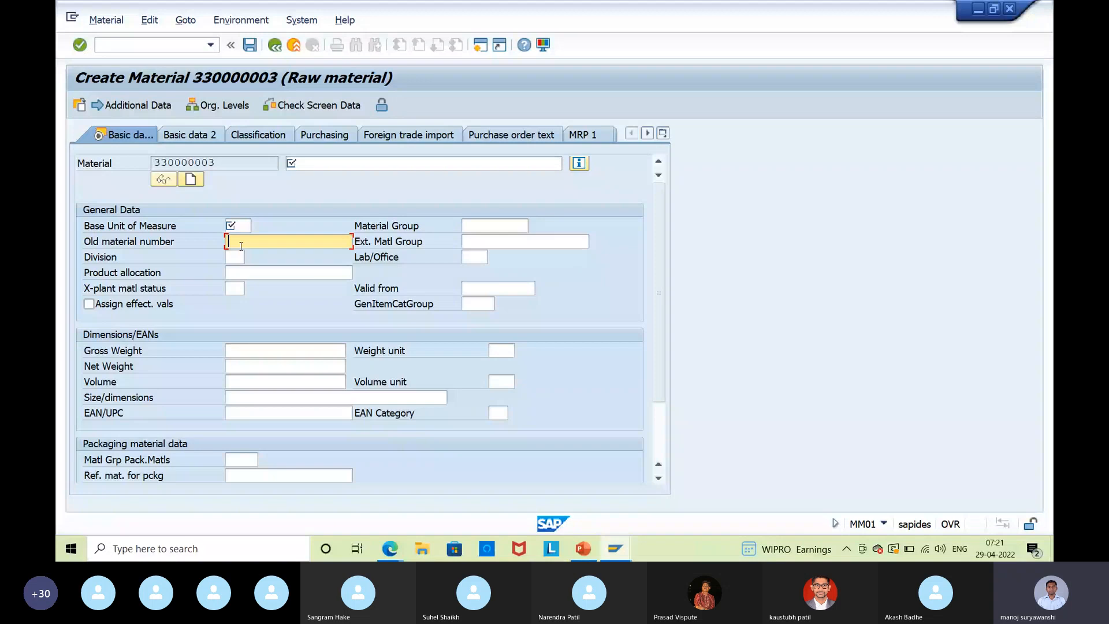
pyautogui.hotkey('alt', 'Tab')
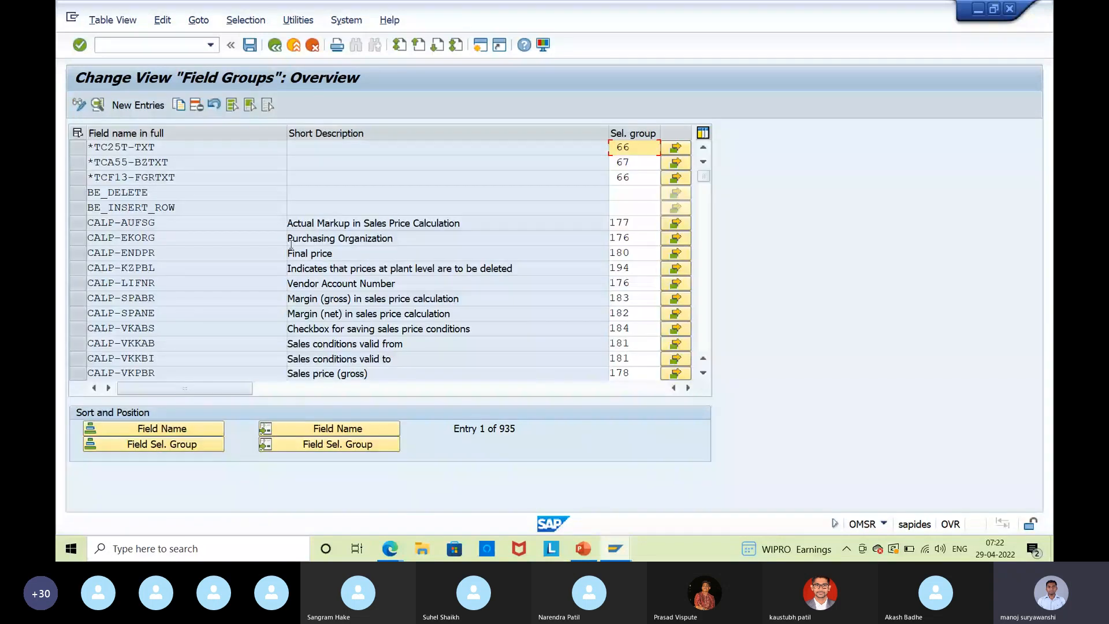
# Position the Field Groups list at MARA-BISMT and select its row, which shows selection group 11.
pyautogui.click(321, 430)
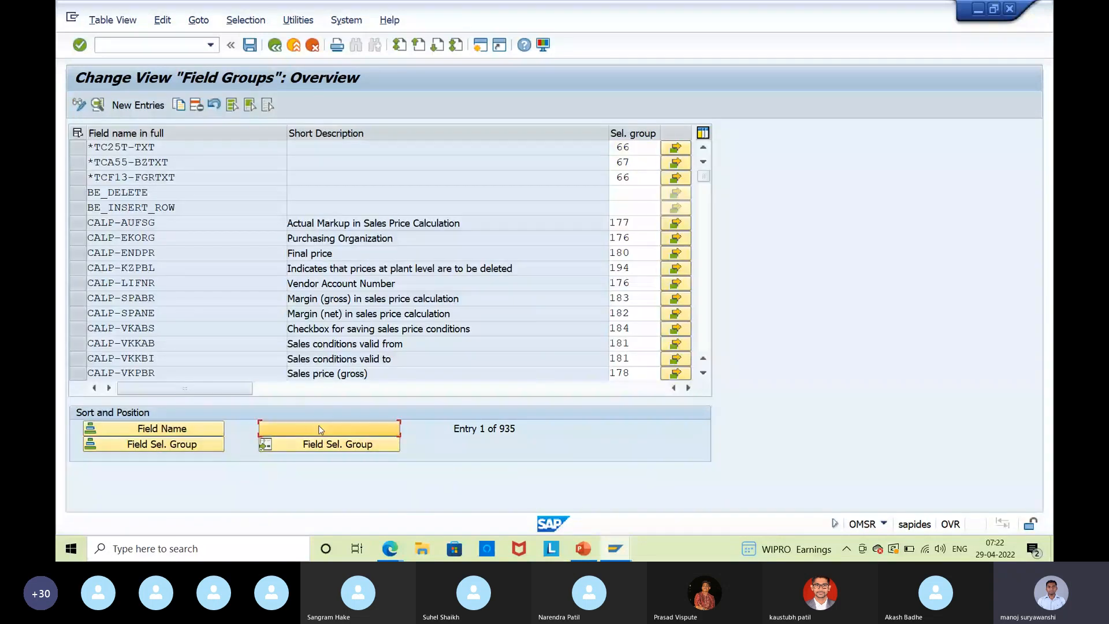
pyautogui.write('M')
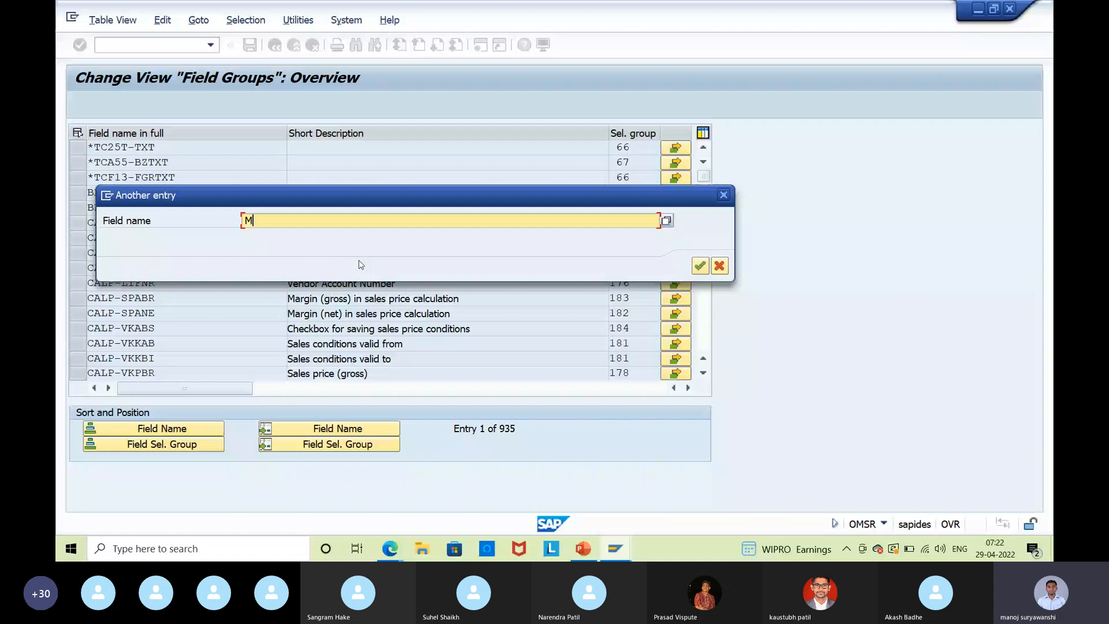
pyautogui.write('ARA-BISMt')
pyautogui.click(699, 266)
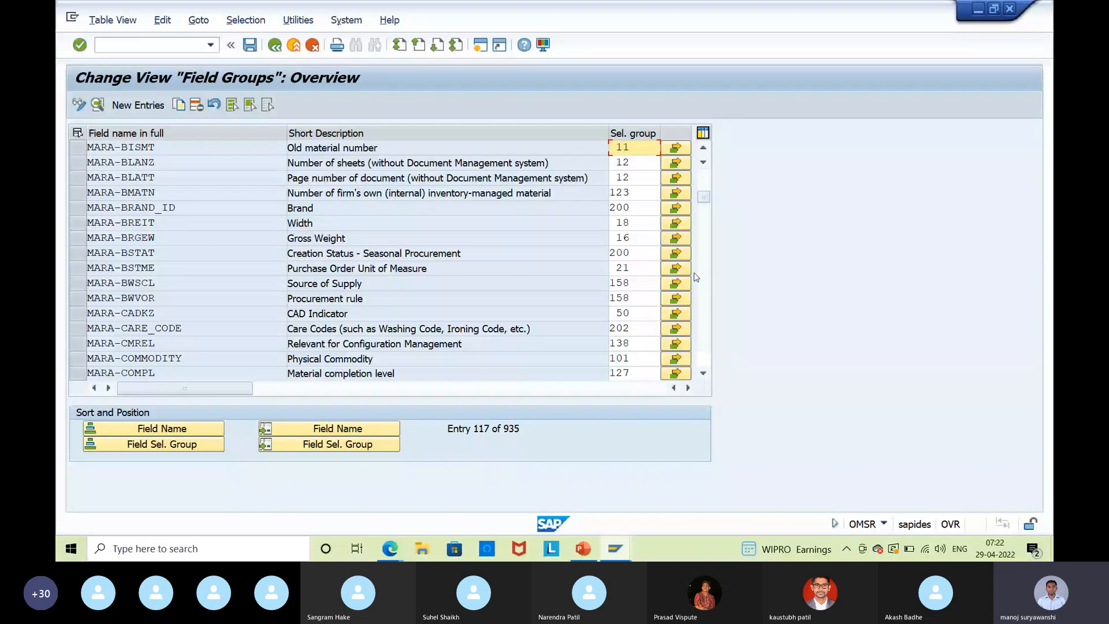
pyautogui.click(171, 142)
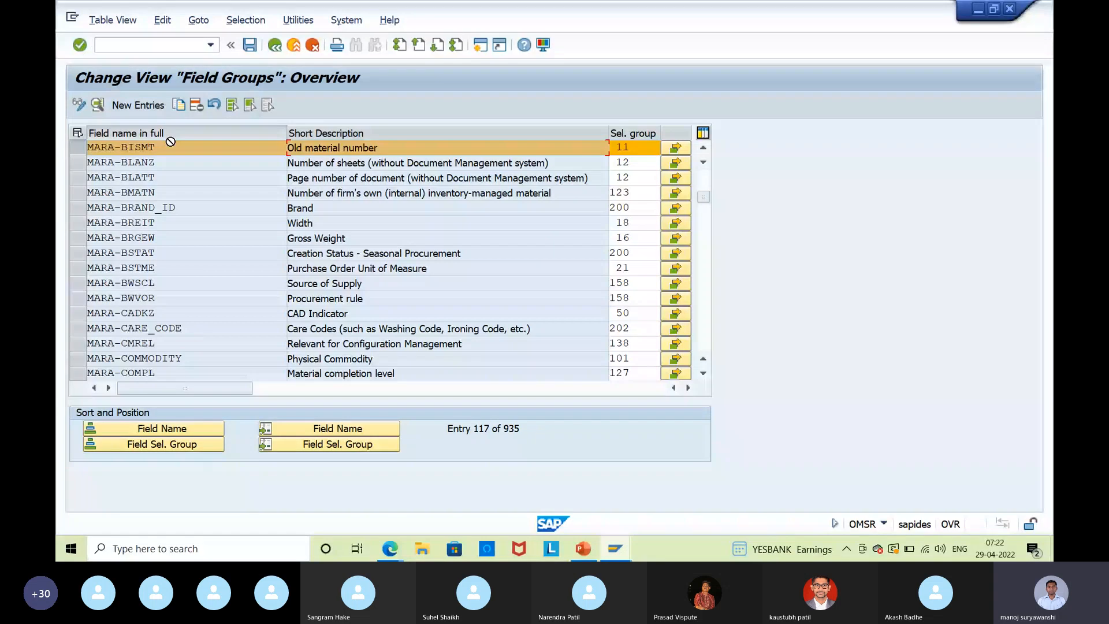
pyautogui.click(170, 138)
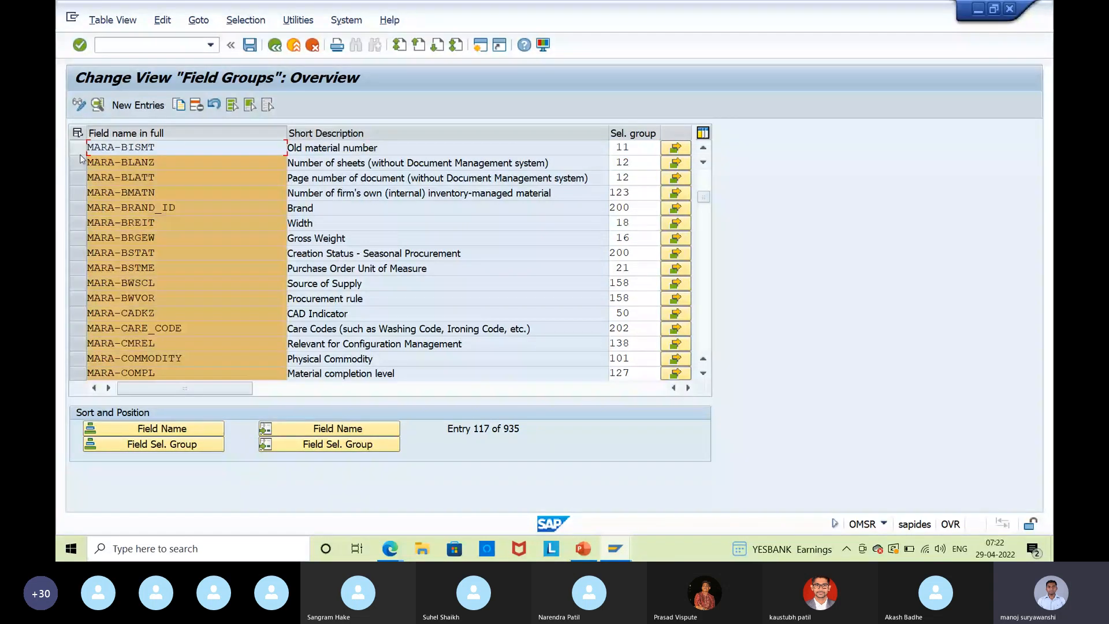
pyautogui.click(78, 132)
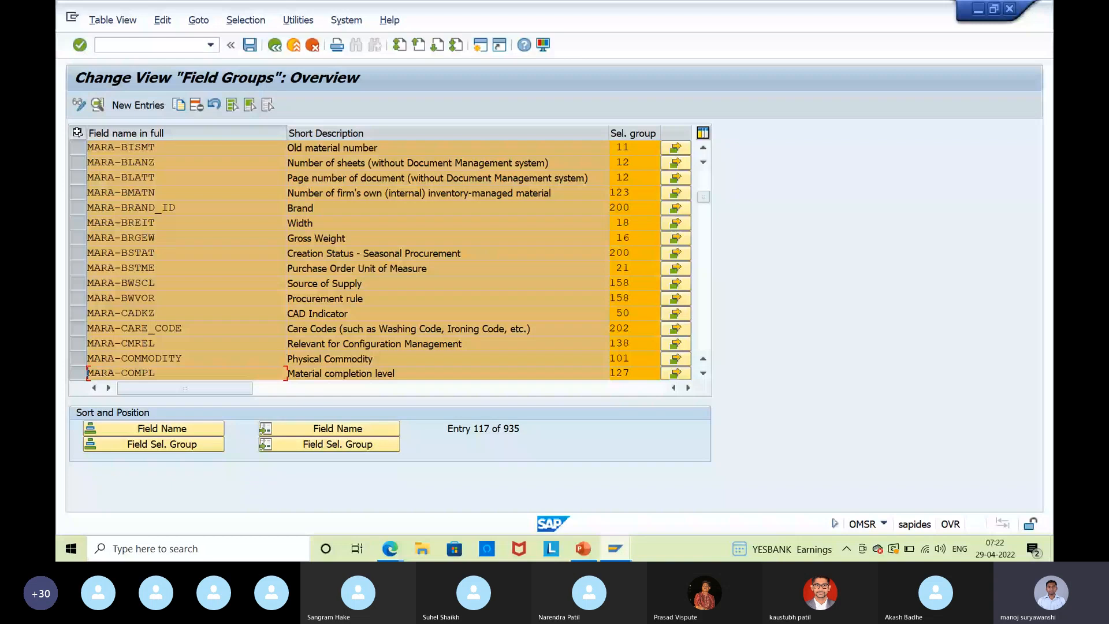
pyautogui.click(77, 133)
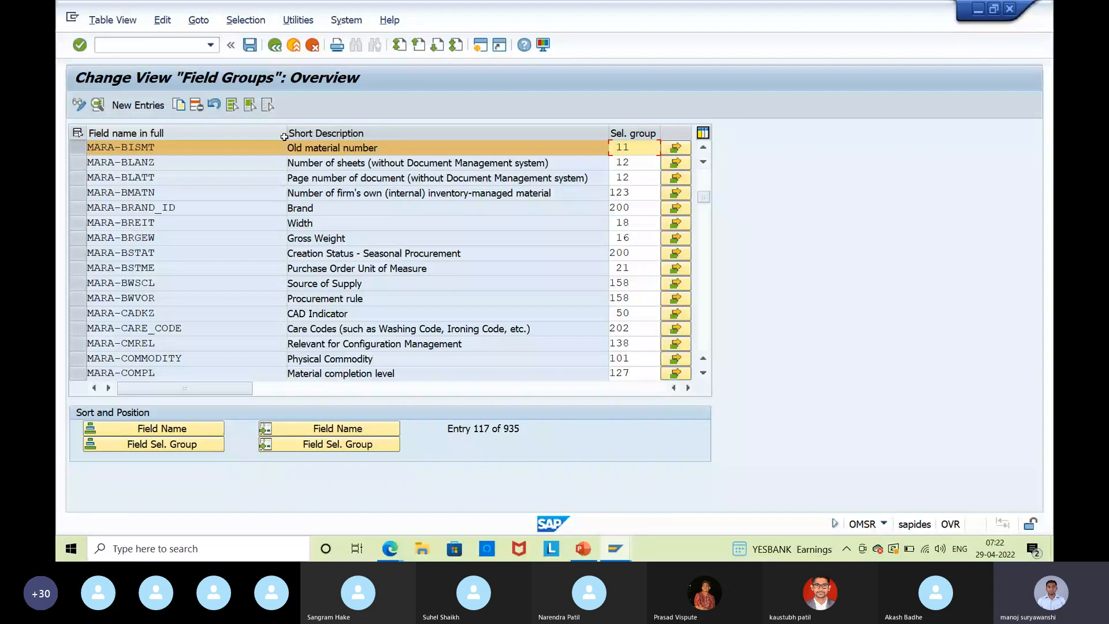
# Review group 11's field selection for Old material number with a wider Field ref. column, then return to SAP Easy Access.
pyautogui.click(675, 149)
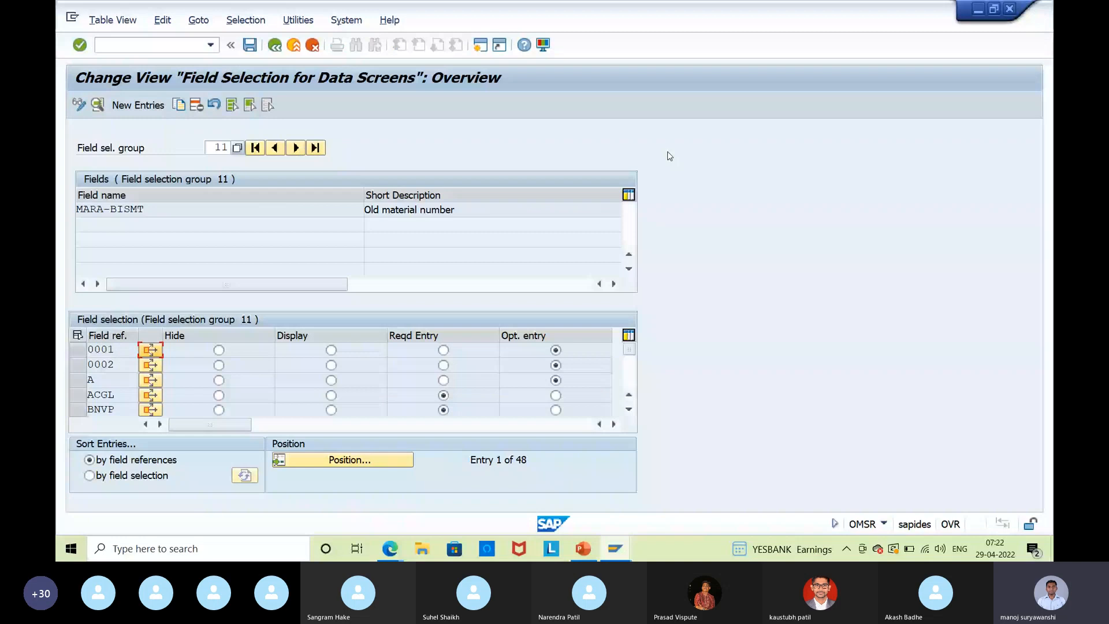
pyautogui.click(395, 211)
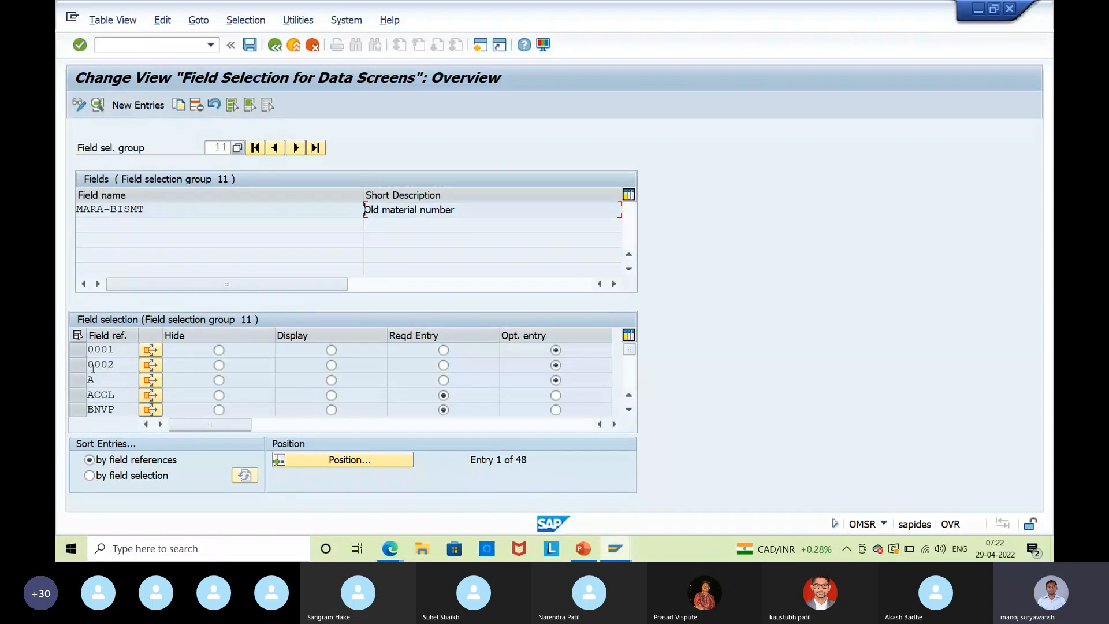
pyautogui.moveTo(139, 336); pyautogui.dragTo(159, 337)
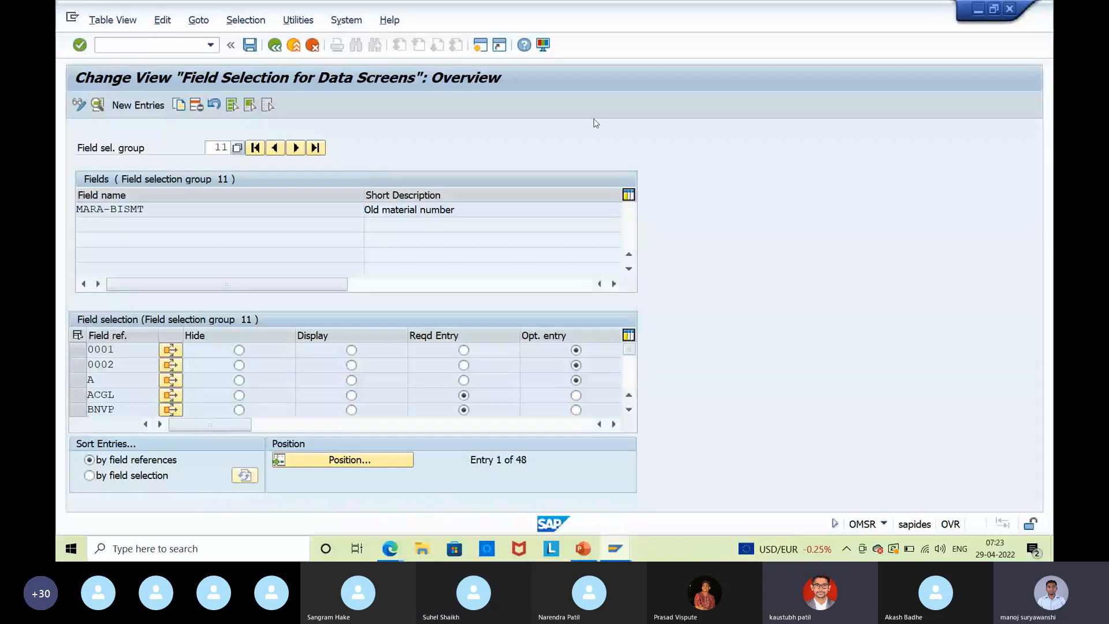
pyautogui.press('F3')
# Look up material type ROH in OMS2, confirm it uses field reference ROH, then return to group 11.
pyautogui.write('o')
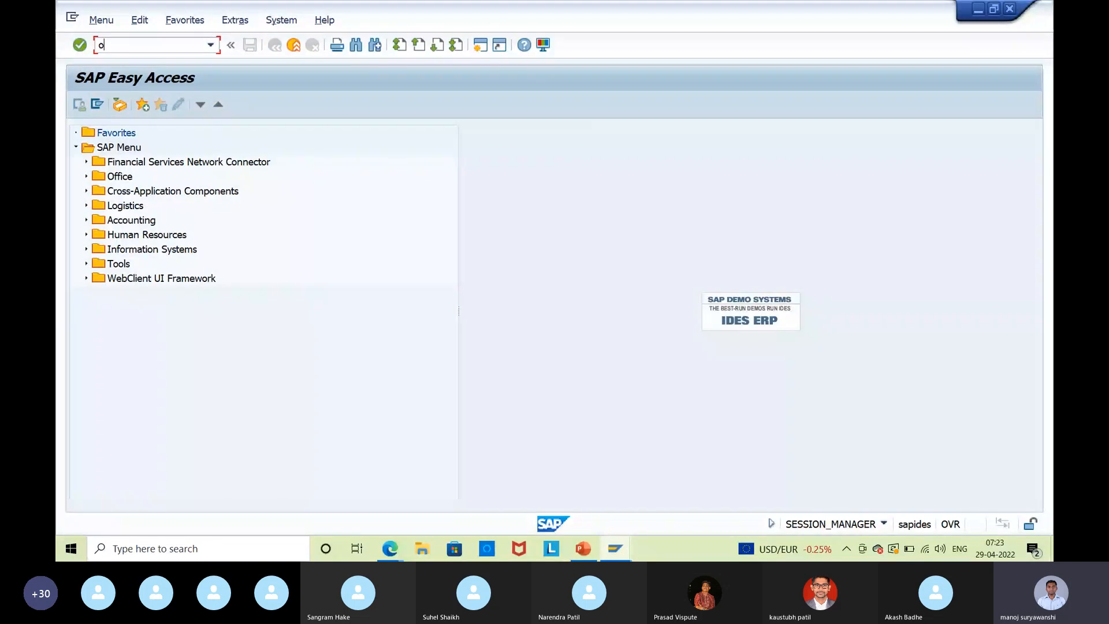
pyautogui.press('Return')
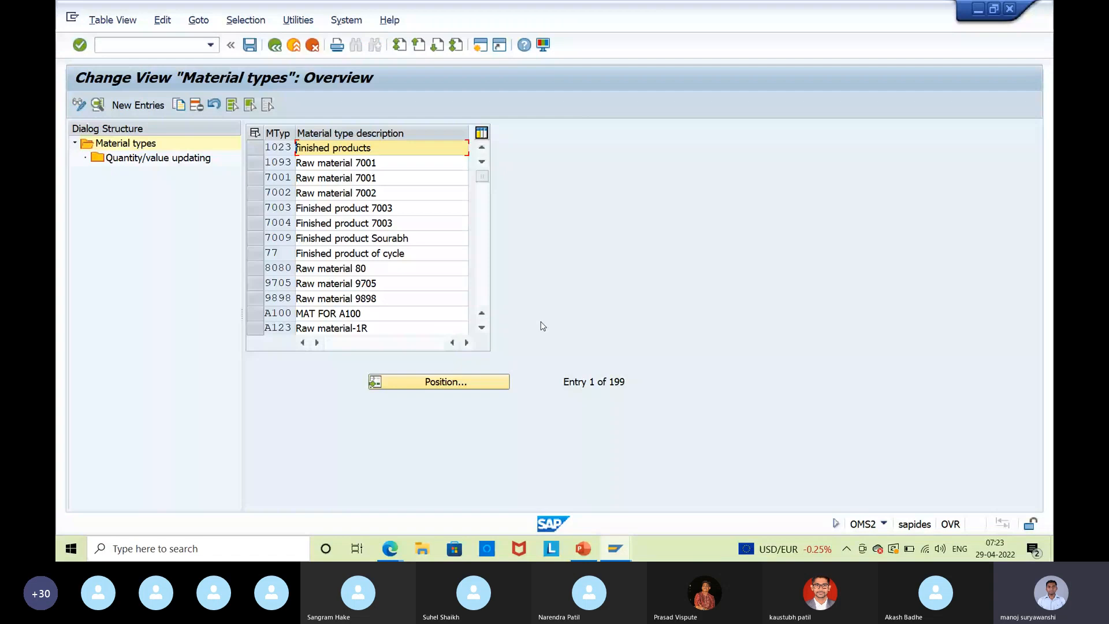
pyautogui.click(453, 382)
pyautogui.write('r')
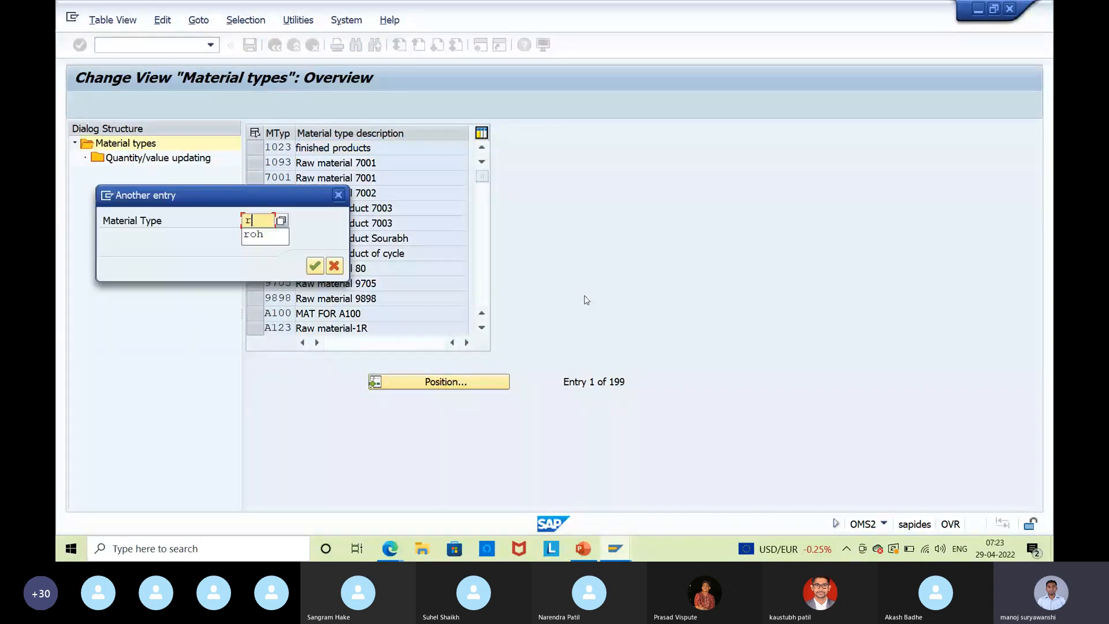
pyautogui.write('oh')
pyautogui.press('Return')
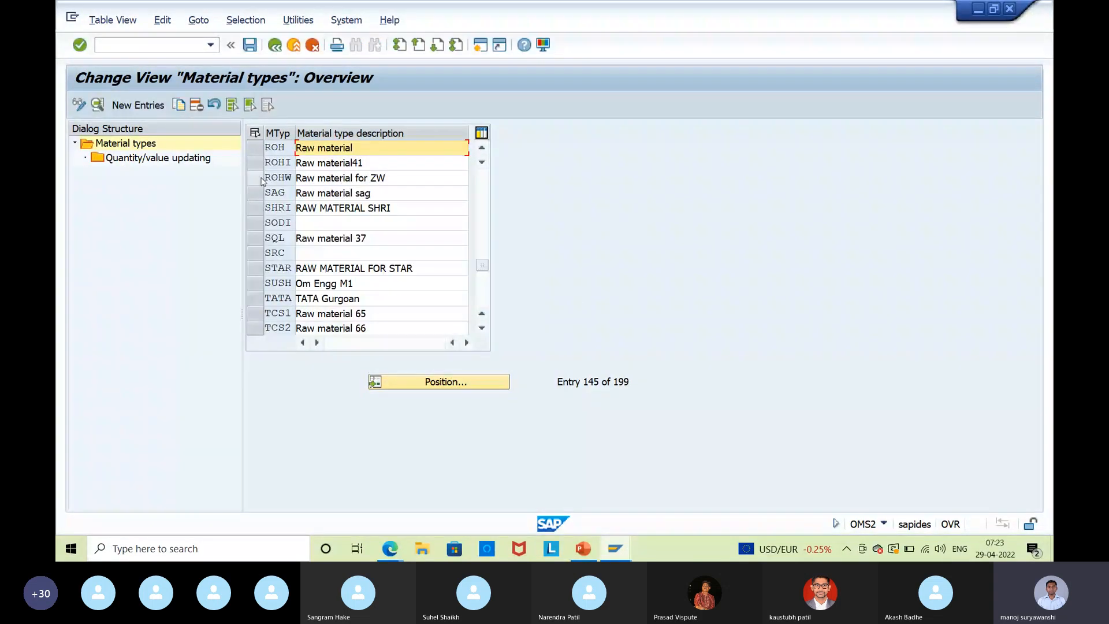
pyautogui.press('F2')
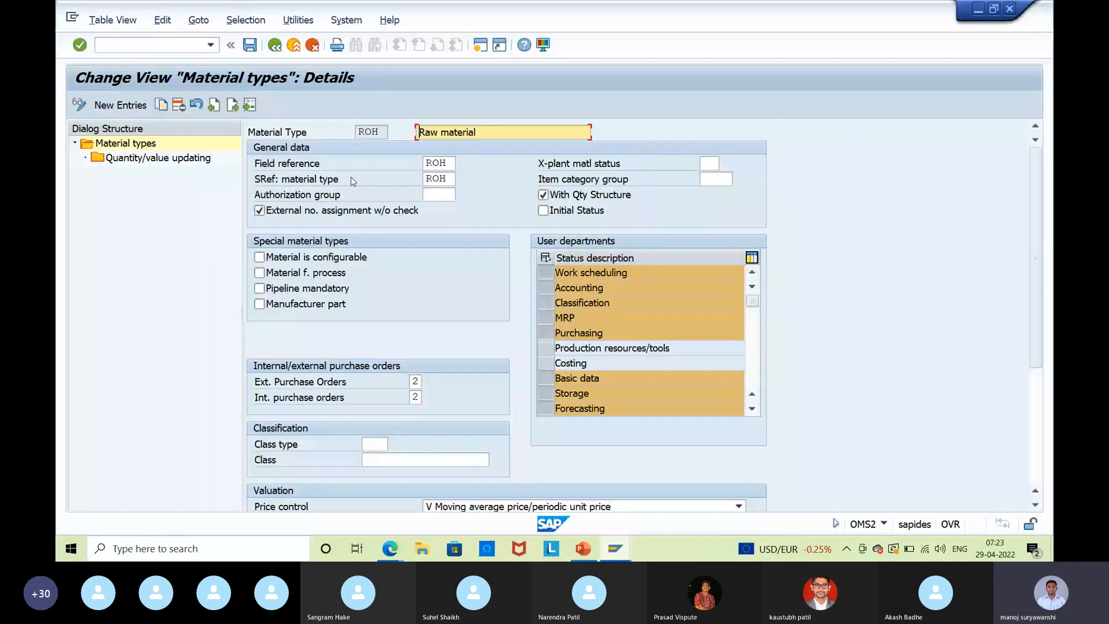
pyautogui.doubleClick(421, 164)
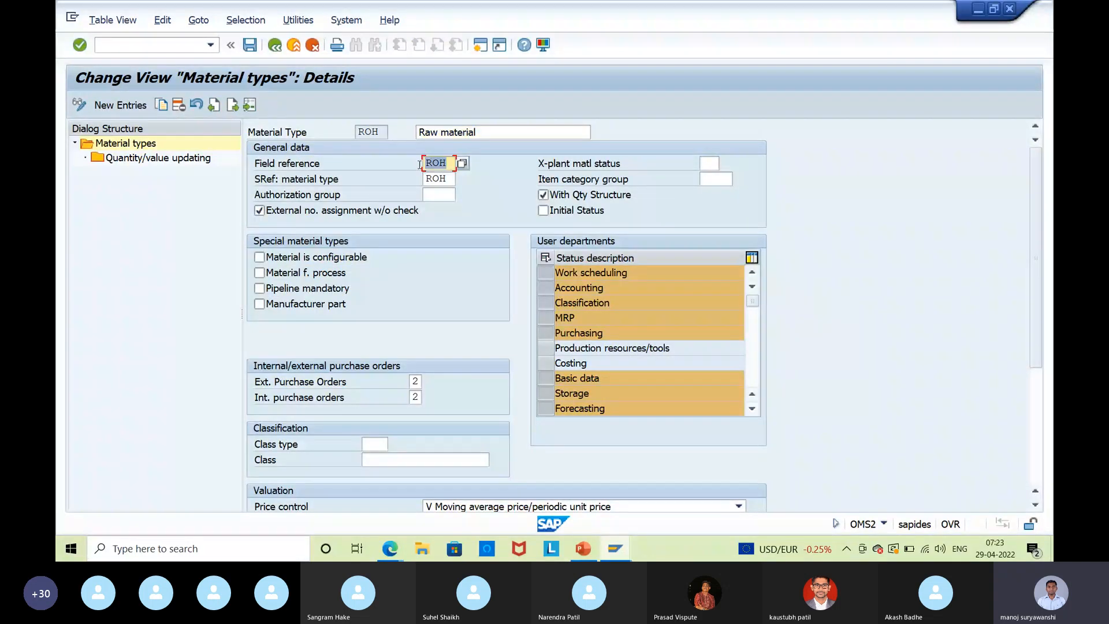
pyautogui.doubleClick(357, 132)
pyautogui.doubleClick(421, 163)
pyautogui.click(422, 163)
pyautogui.press('F2')
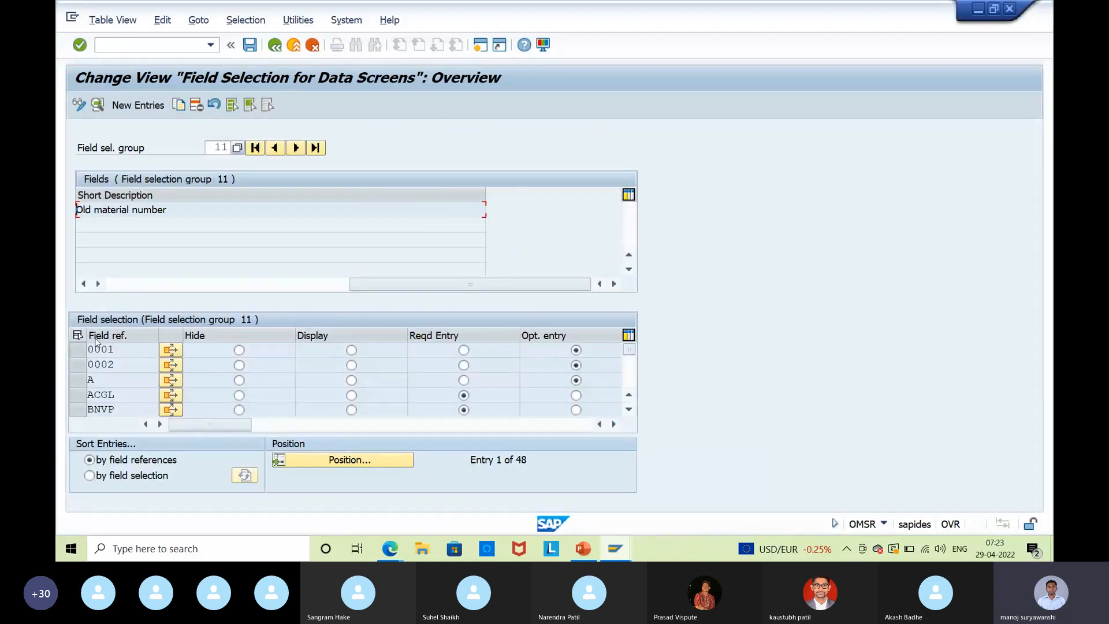
pyautogui.scroll(-1, 119, 371)
pyautogui.scroll(-4, 119, 372)
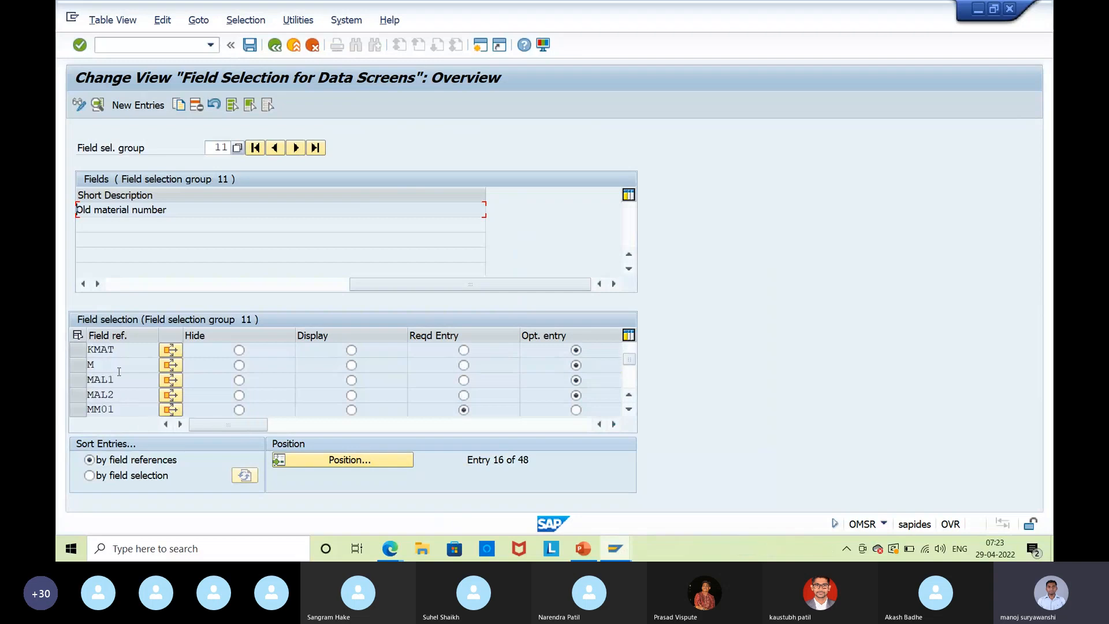
pyautogui.scroll(-3, 119, 372)
pyautogui.scroll(-5, 119, 372)
pyautogui.scroll(-3, 119, 371)
pyautogui.scroll(5, 118, 376)
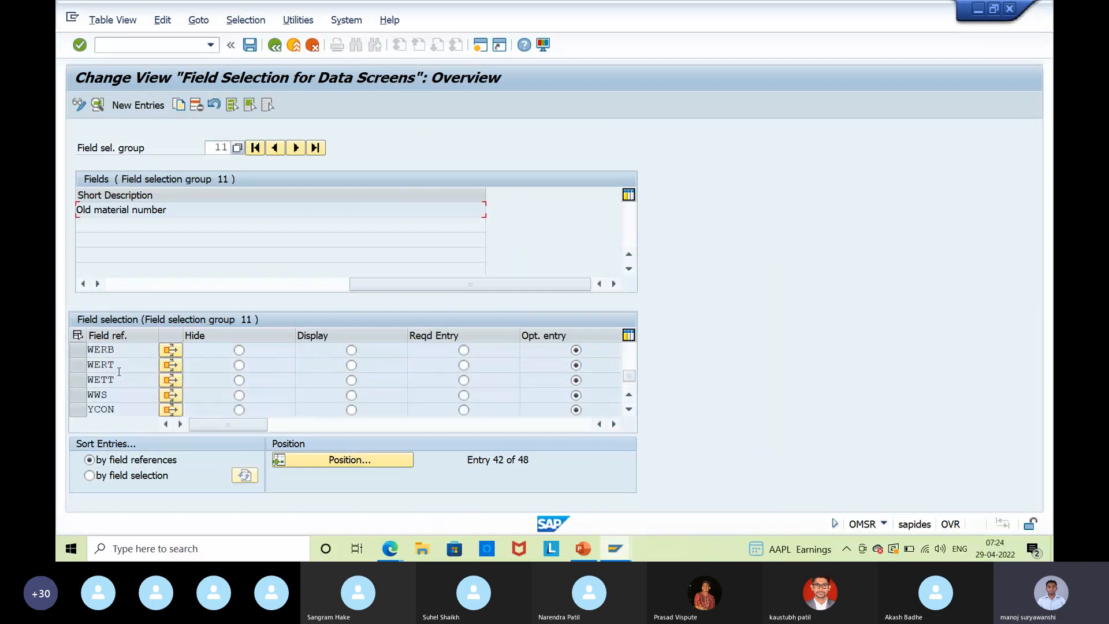
pyautogui.scroll(-1, 119, 371)
pyautogui.click(77, 350)
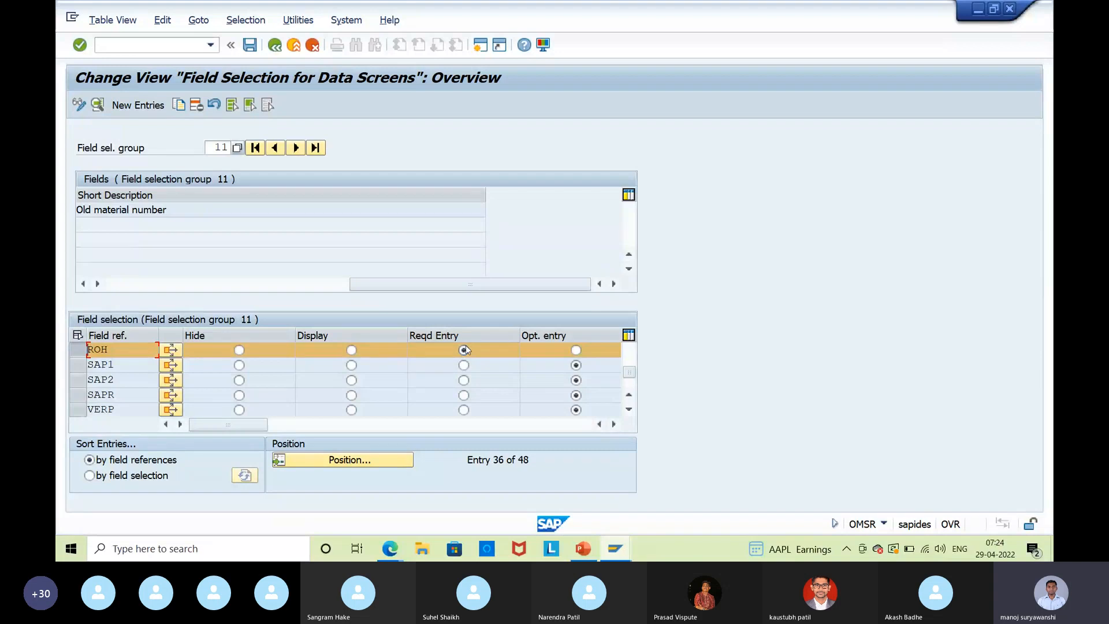
pyautogui.click(621, 557)
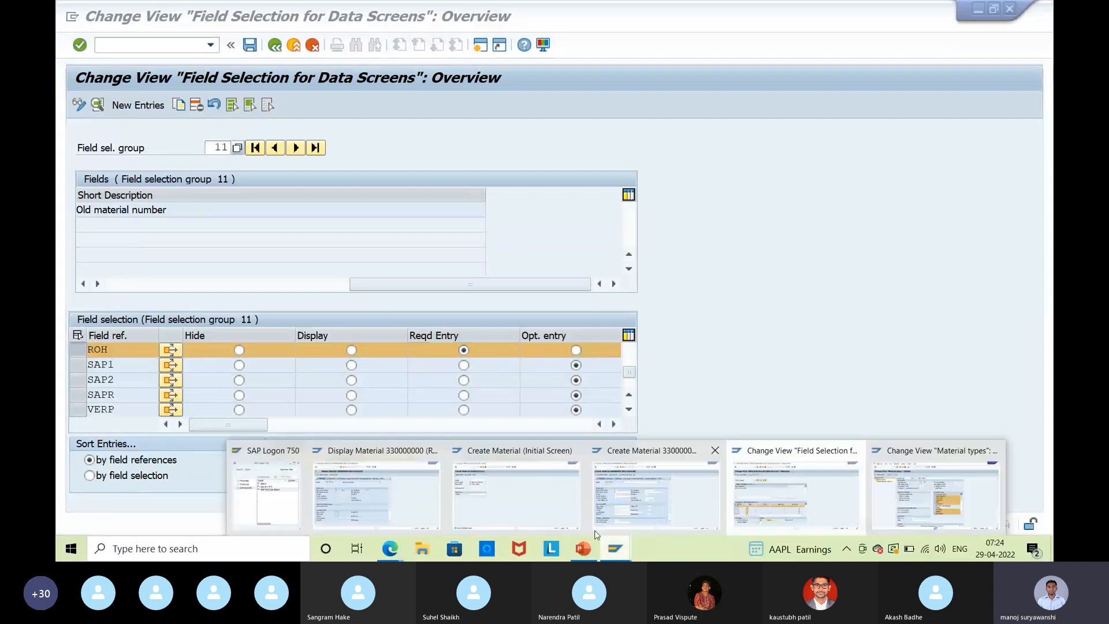
# Switch to the material creation session and discard unsaved material 330000003.
pyautogui.moveTo(636, 502)
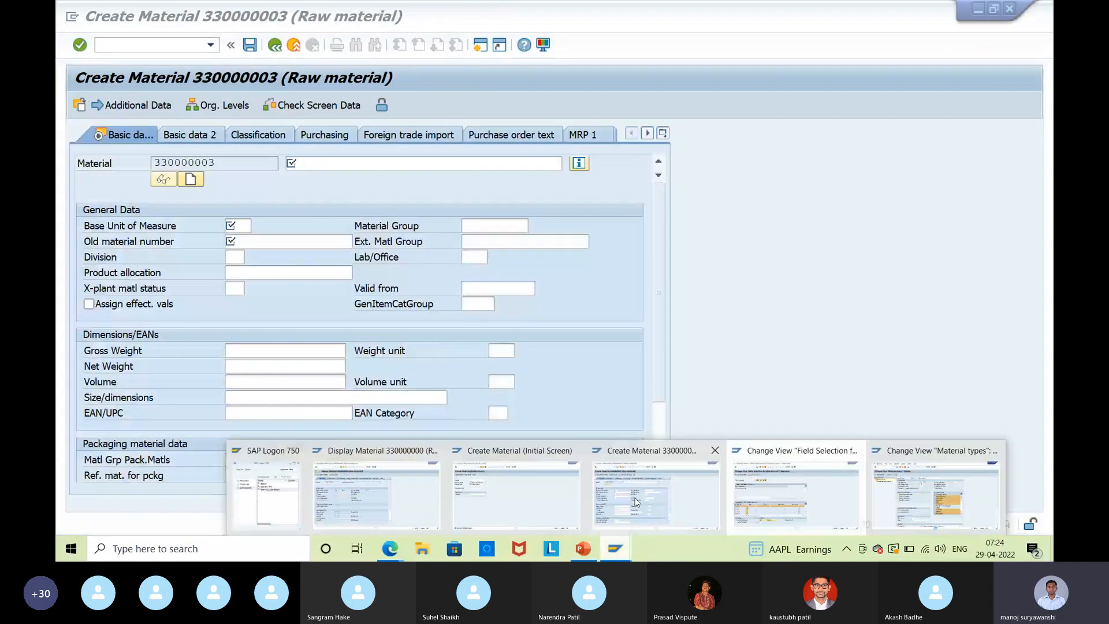
pyautogui.click(636, 501)
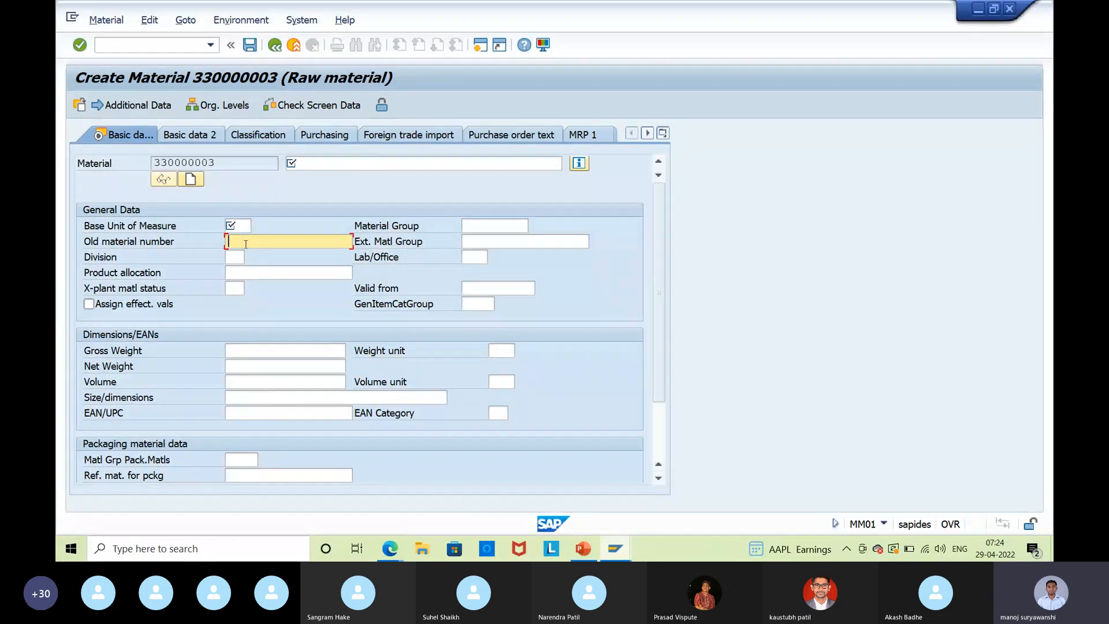
pyautogui.click(274, 44)
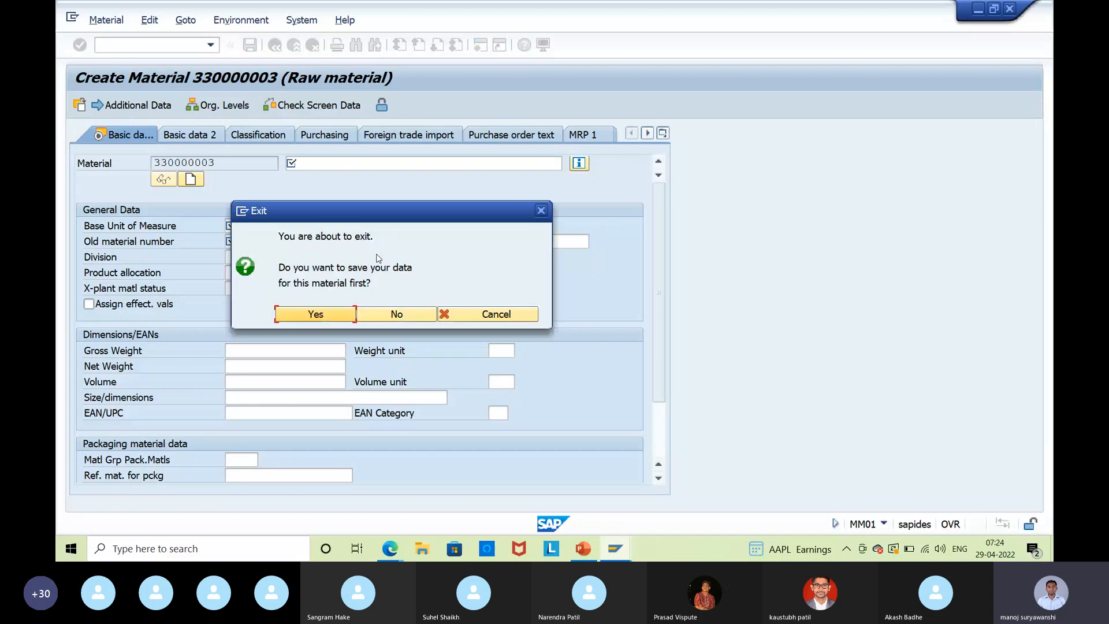
pyautogui.click(395, 315)
# Create a FERT finished material in MM01 with the Basic Data 1 view and check Old material number.
pyautogui.write('mm')
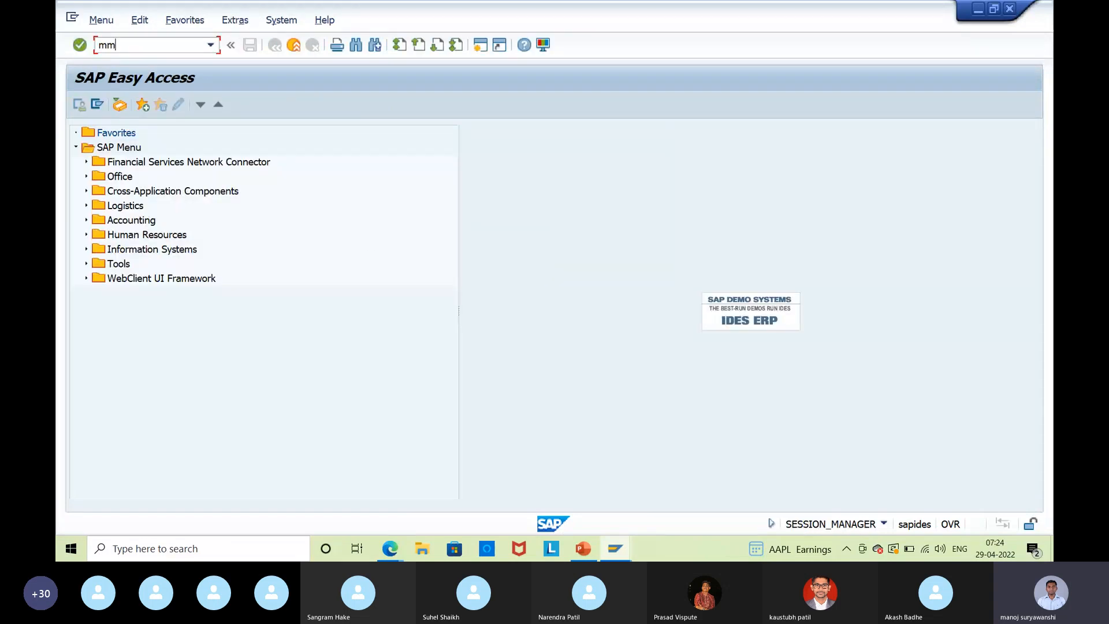
pyautogui.write('01')
pyautogui.press('Return')
pyautogui.press('Tab')
pyautogui.press('Tab')
pyautogui.write('FER')
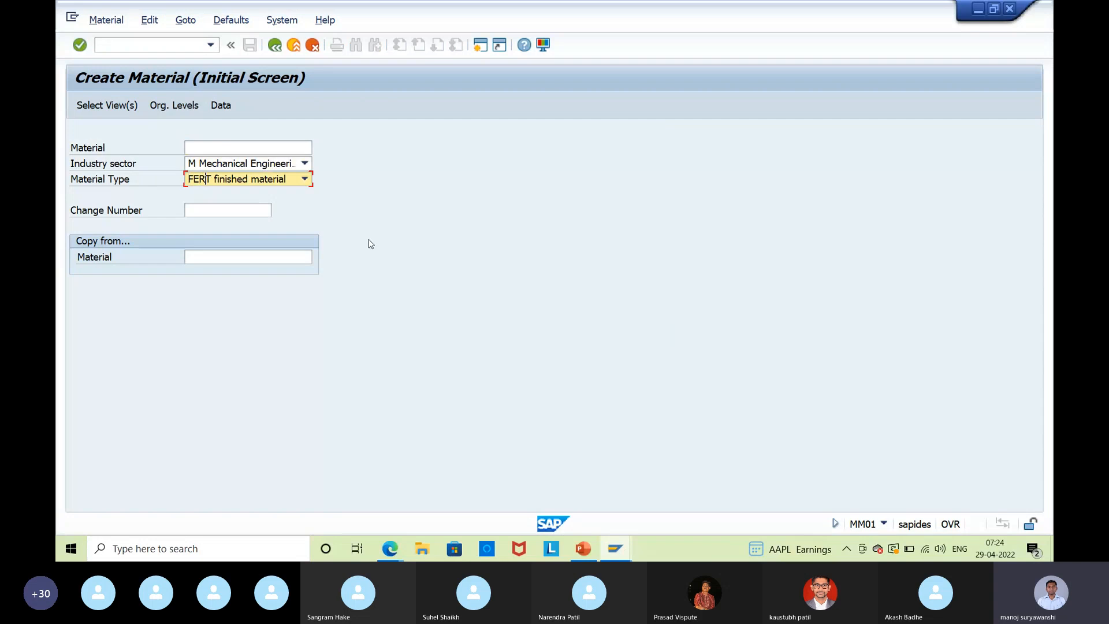
pyautogui.press('Return')
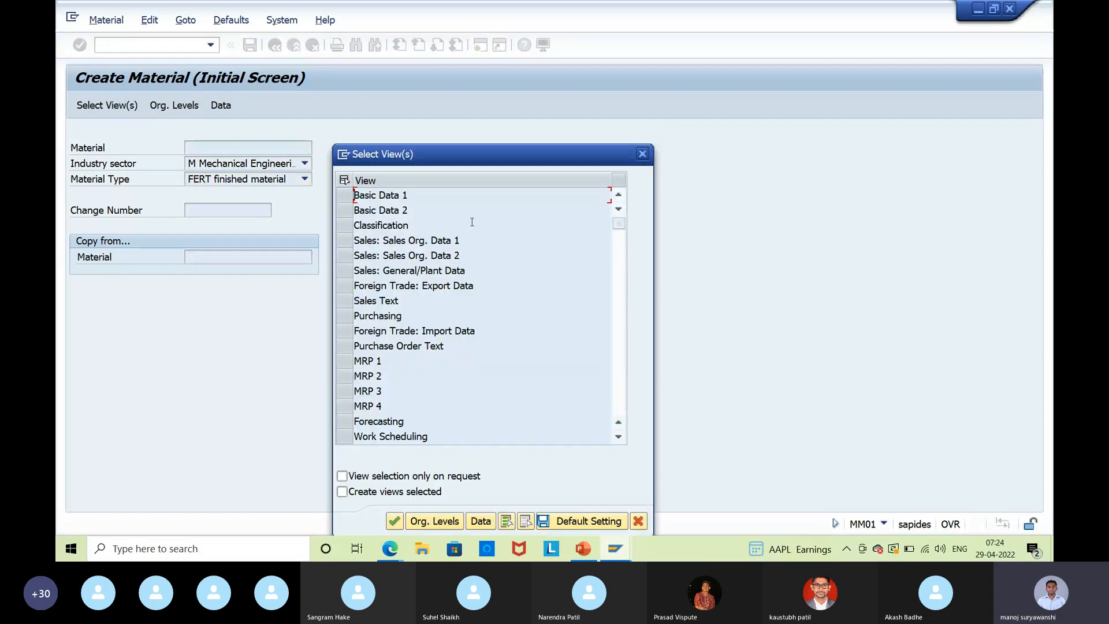
pyautogui.click(363, 194)
pyautogui.click(394, 522)
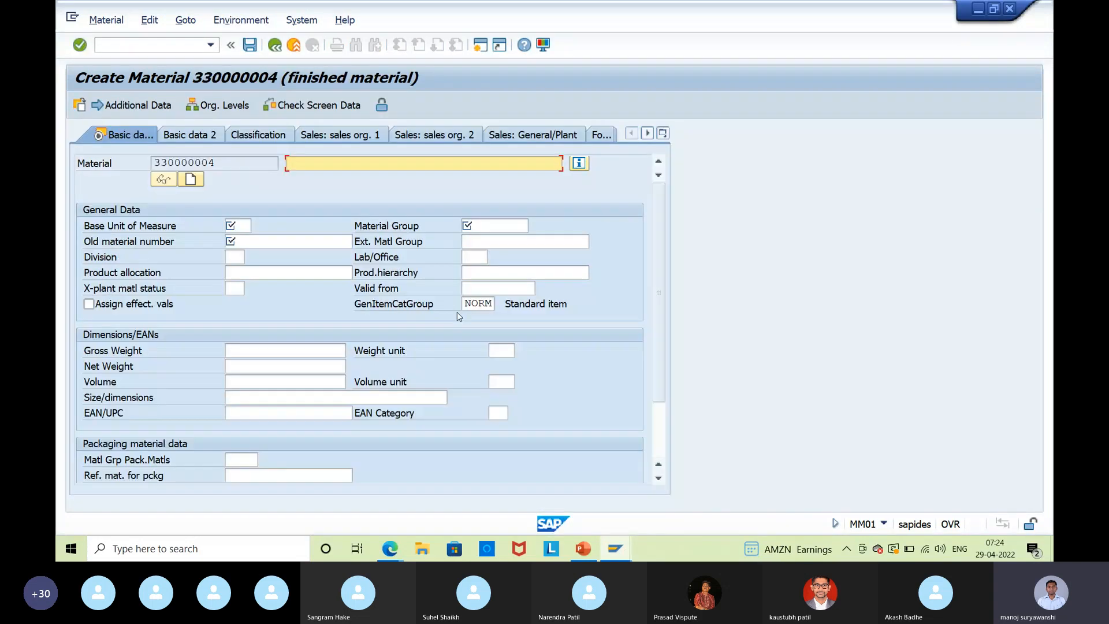
pyautogui.click(263, 243)
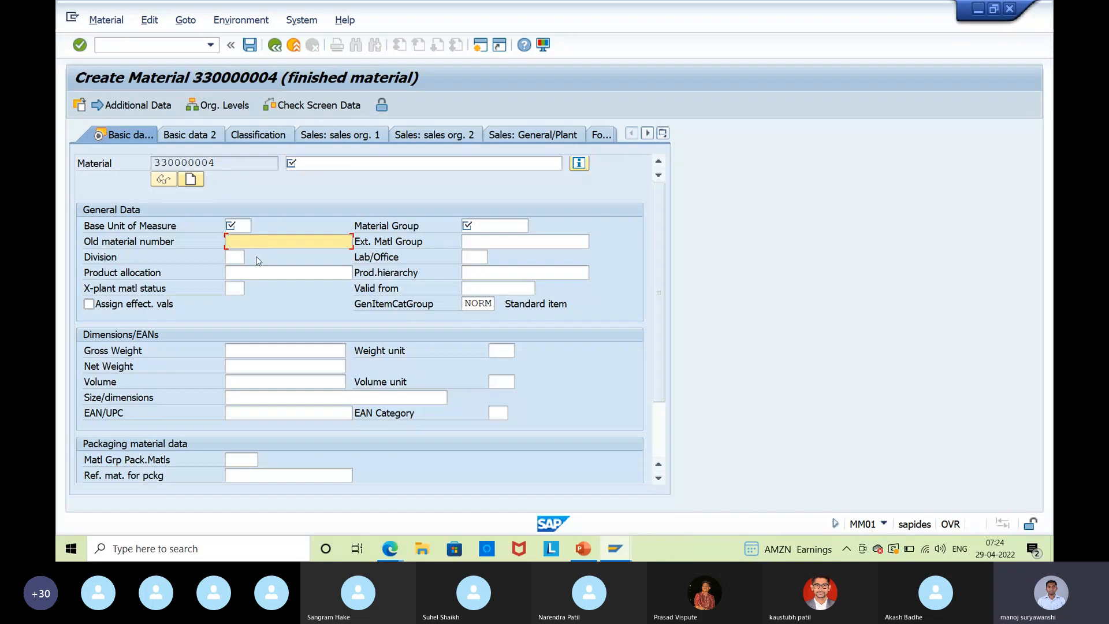
# Return to group 11's field selection and select the FERT row.
pyautogui.hotkey('alt', 'Tab')
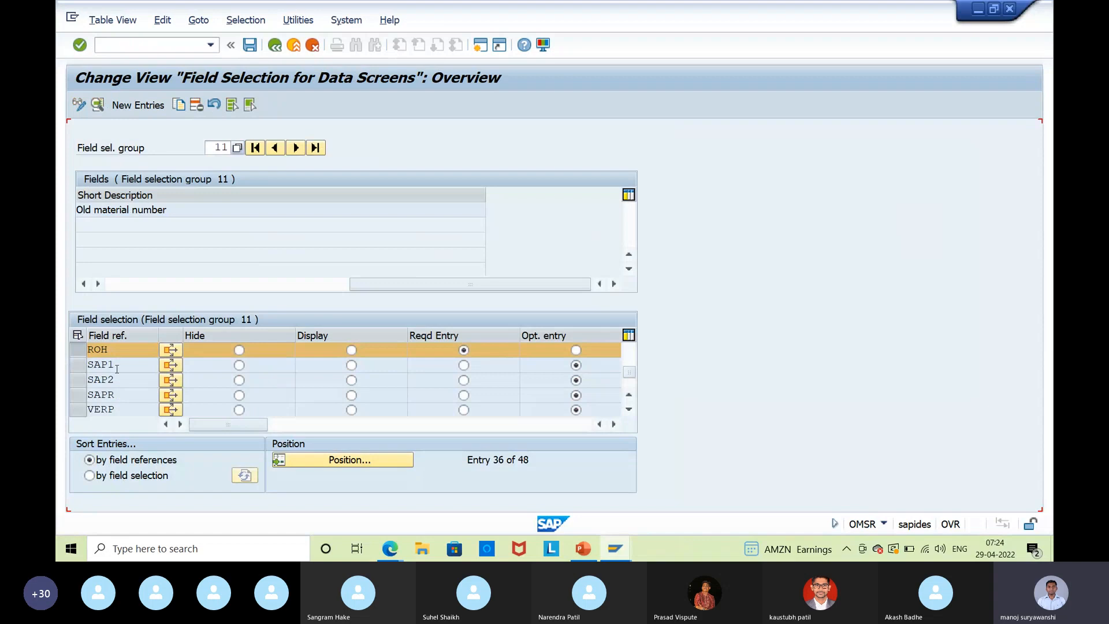
pyautogui.scroll(1, 117, 370)
pyautogui.scroll(2, 116, 378)
pyautogui.scroll(2, 116, 373)
pyautogui.scroll(2, 116, 374)
pyautogui.scroll(2, 115, 373)
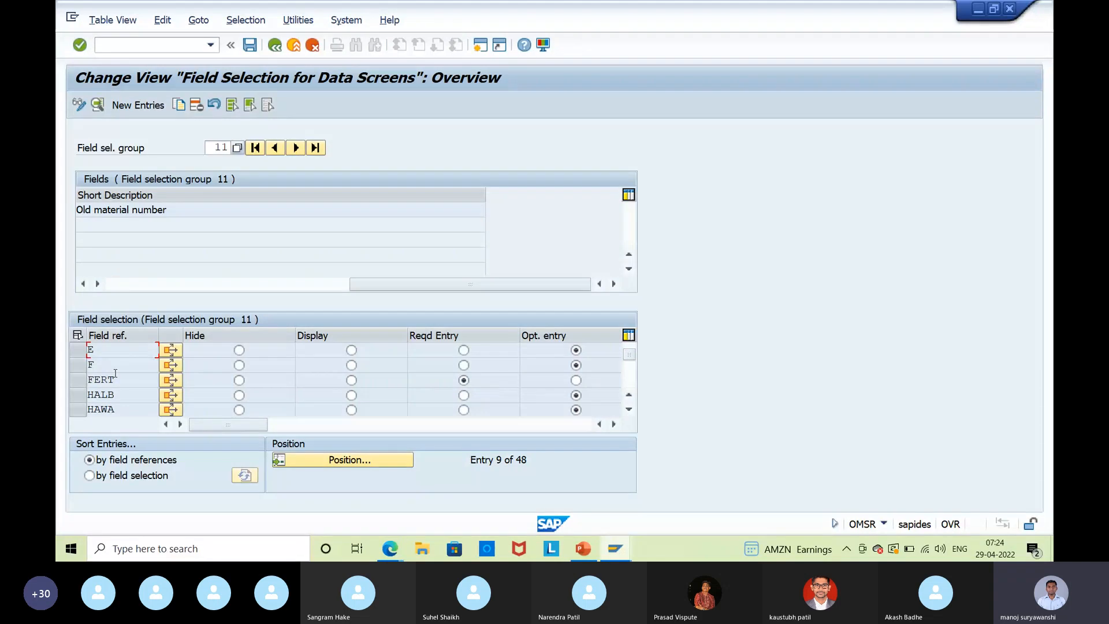
pyautogui.click(84, 383)
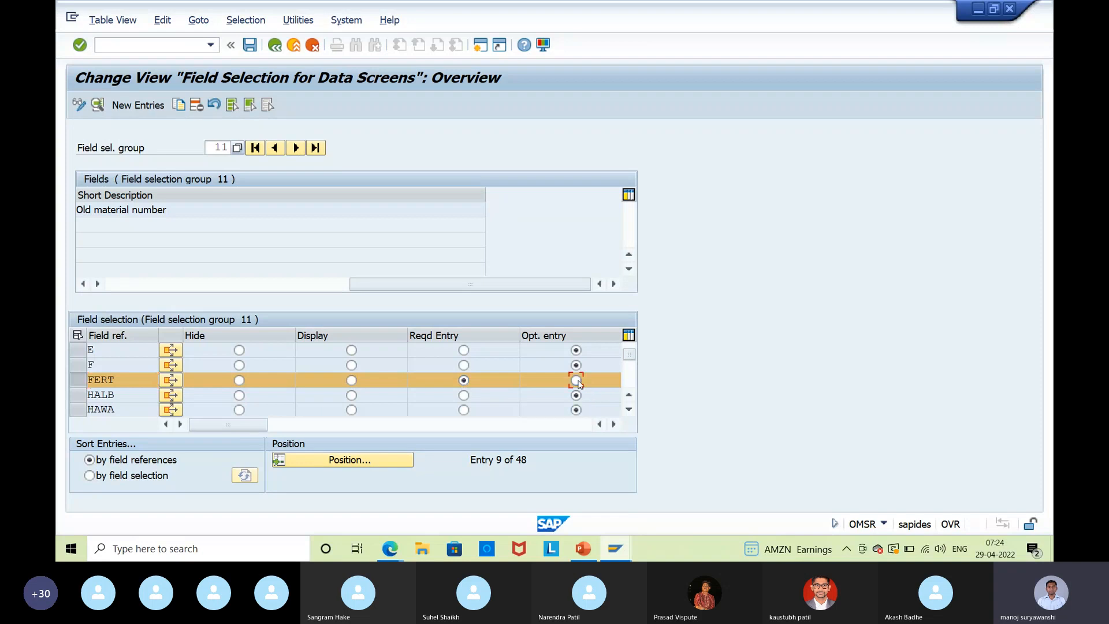
# Set Old material number to Opt. entry for ROH and save it to the customizing request.
pyautogui.scroll(-2, 268, 403)
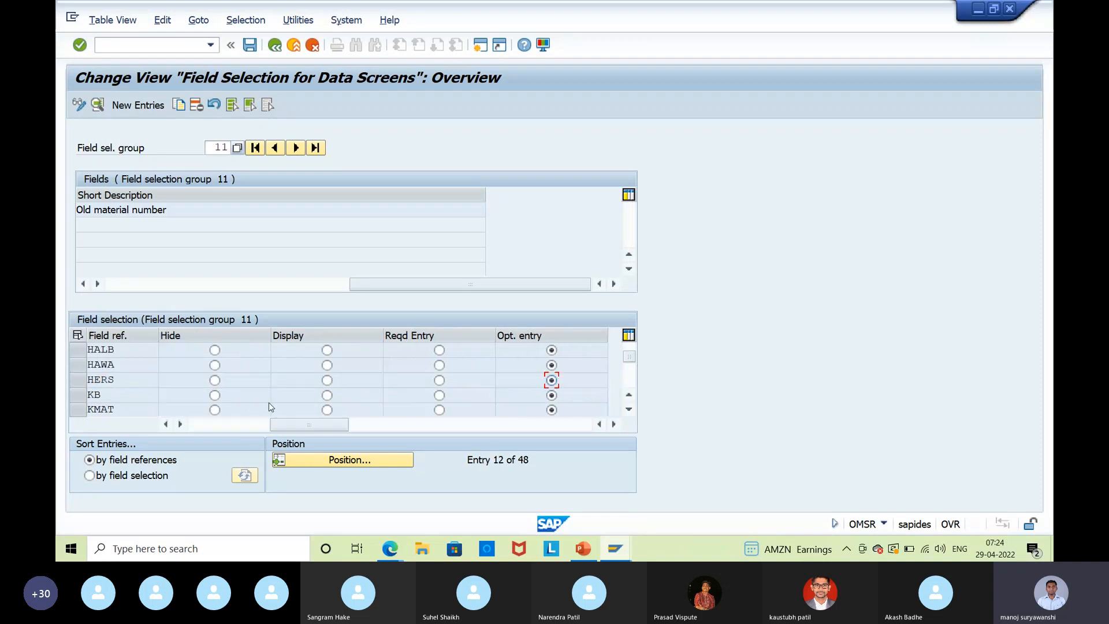
pyautogui.scroll(-3, 268, 402)
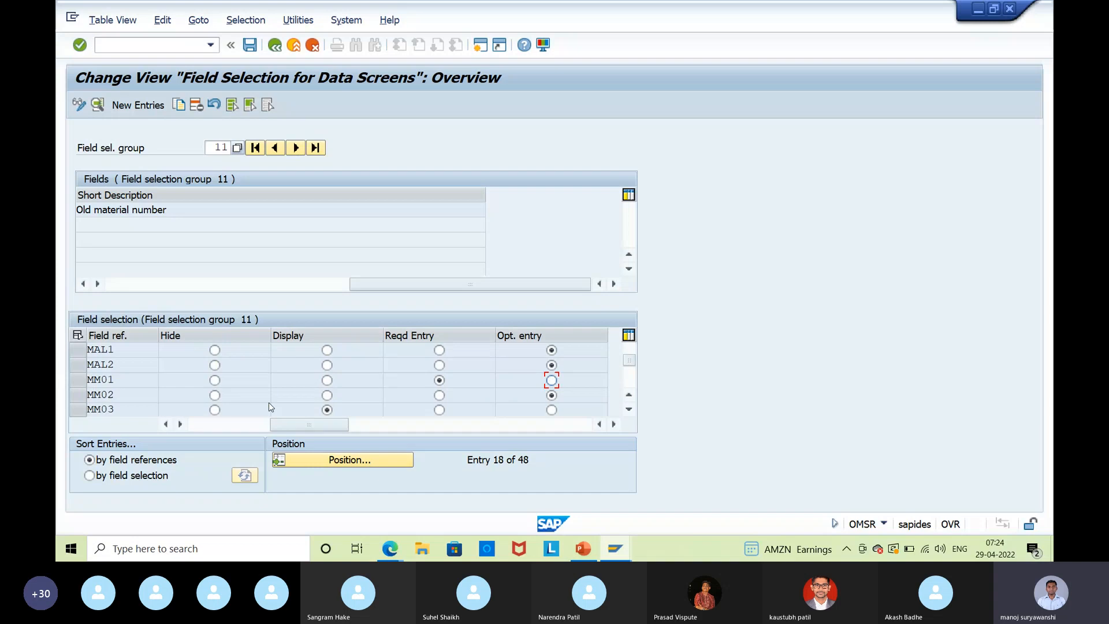
pyautogui.scroll(-4, 269, 403)
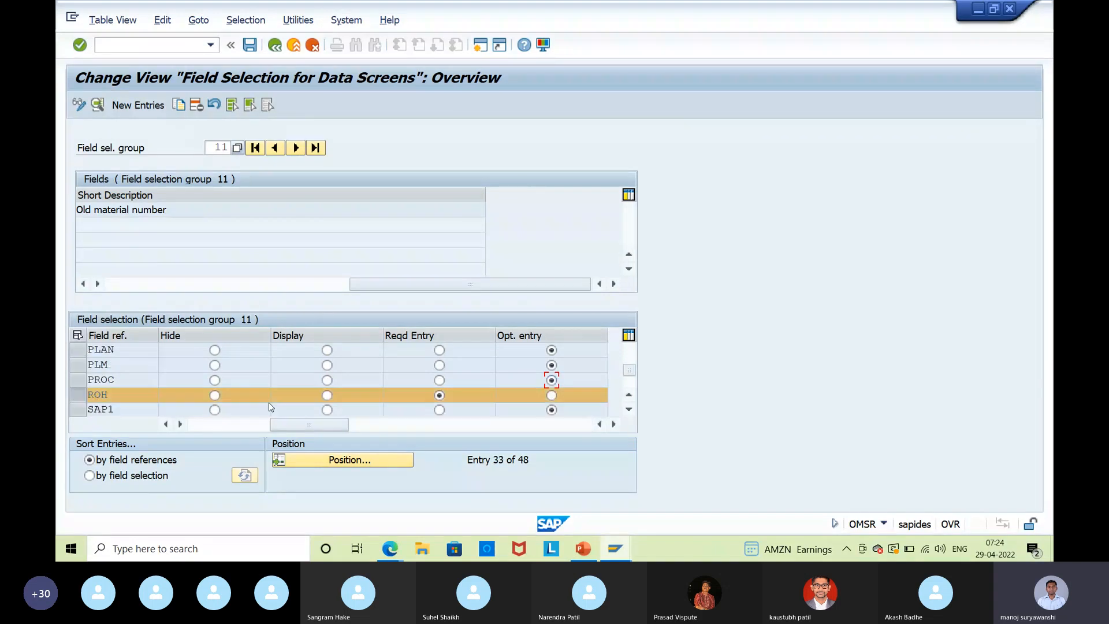
pyautogui.click(551, 350)
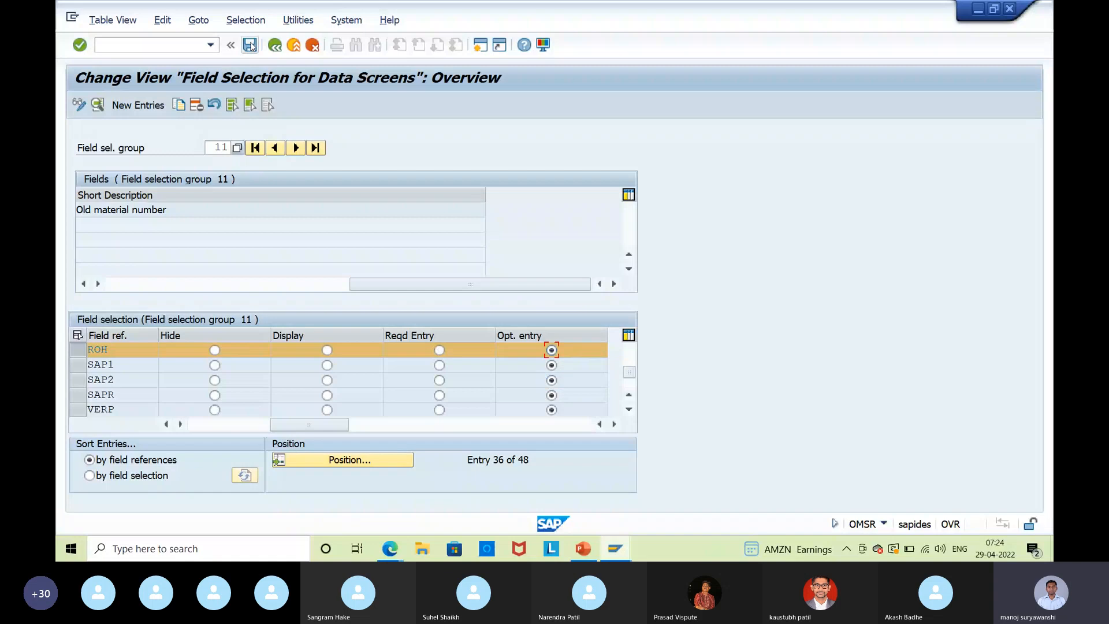
pyautogui.click(251, 45)
pyautogui.click(368, 266)
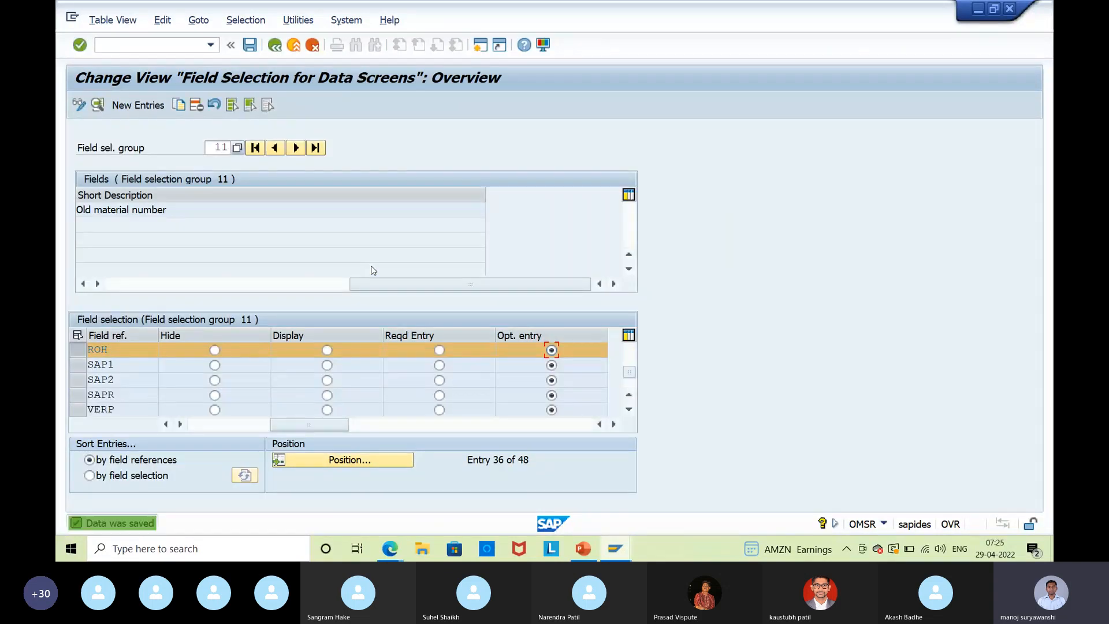
pyautogui.hotkey('alt', 'Tab')
pyautogui.click(294, 45)
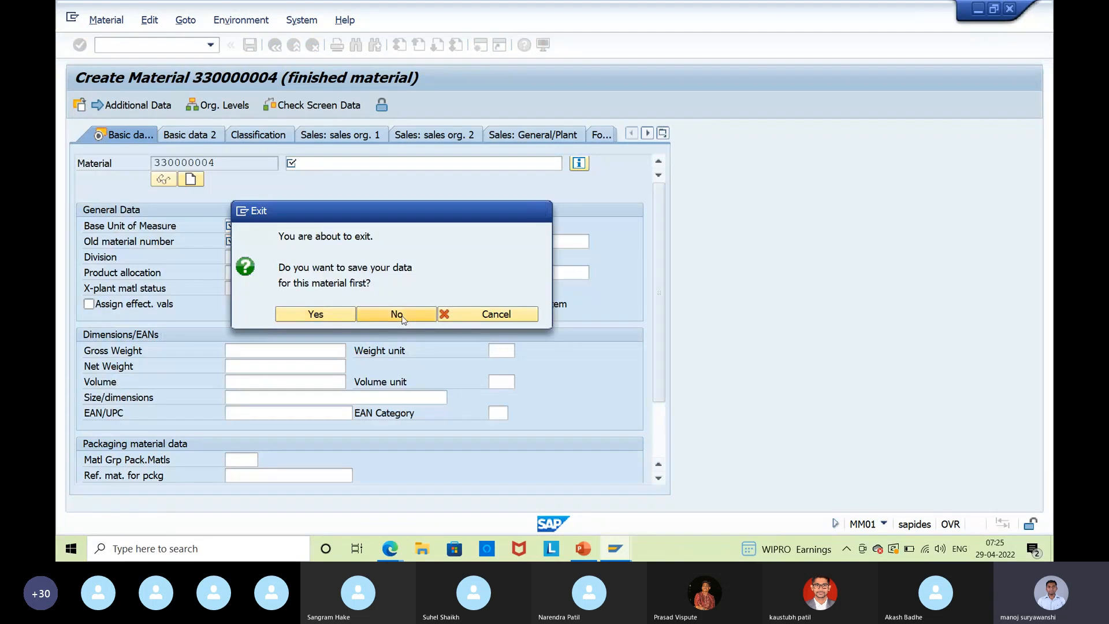
# Discard the unsaved finished material and rerun MM01 from the transaction history.
pyautogui.click(396, 314)
pyautogui.click(210, 45)
pyautogui.click(172, 64)
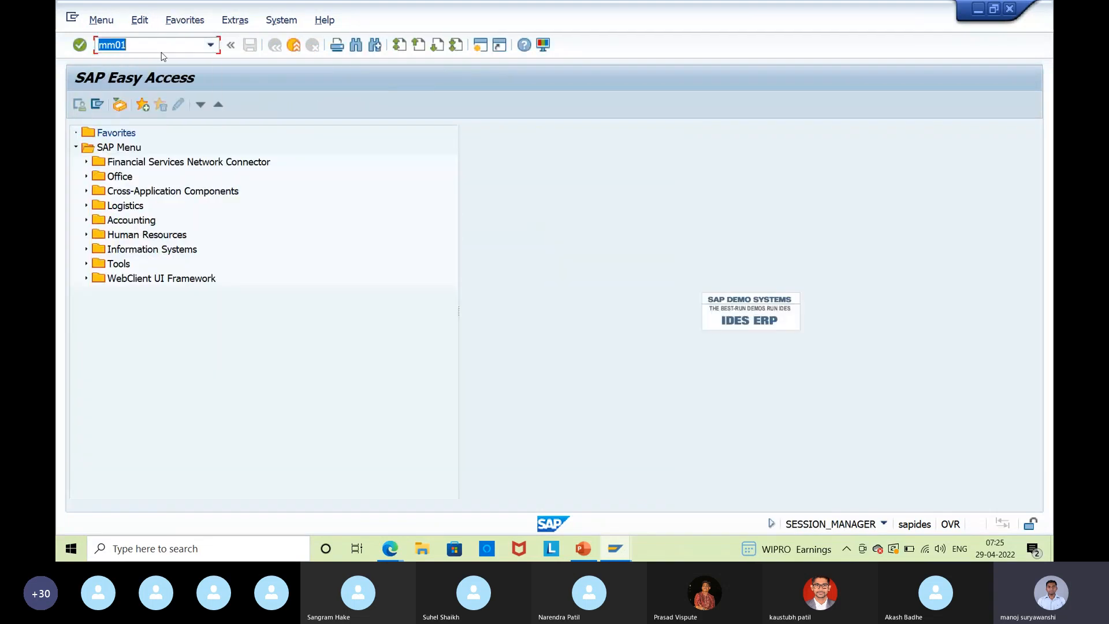
pyautogui.press('Return')
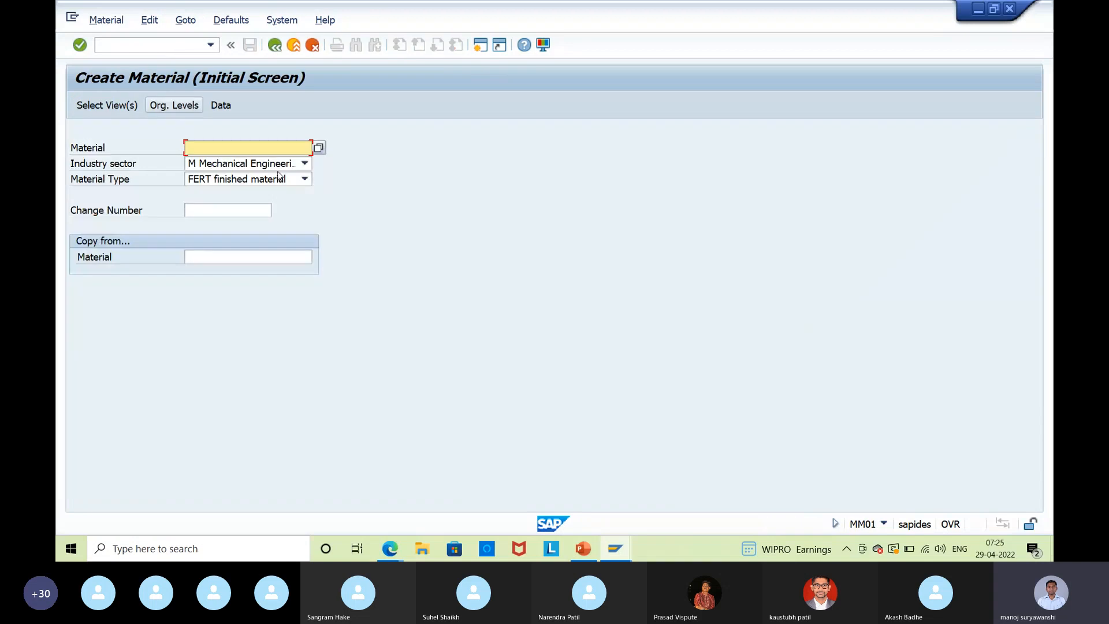
pyautogui.press('Return')
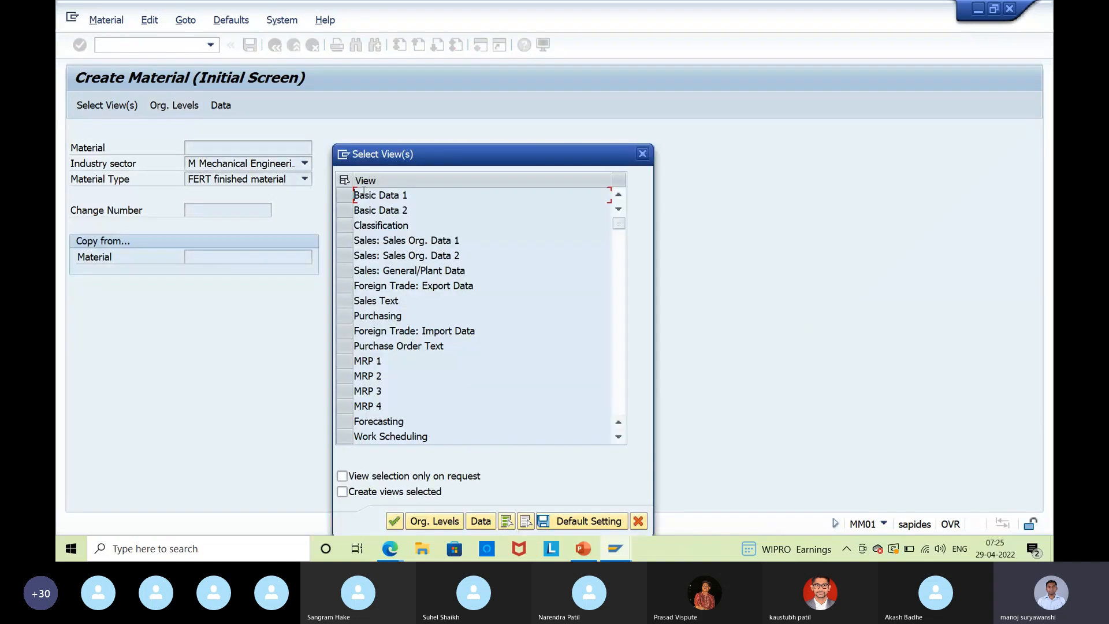
pyautogui.click(394, 522)
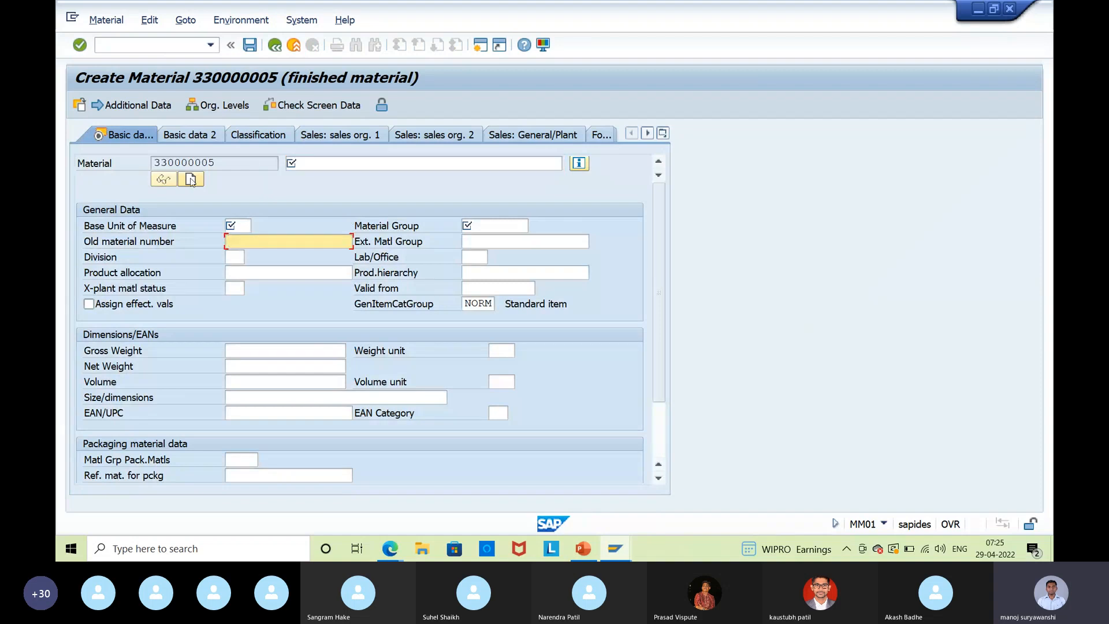
# Discard that attempt and create an ROH raw material with Basic Data 1, checking Old material number.
pyautogui.click(294, 45)
pyautogui.click(317, 314)
pyautogui.click(211, 45)
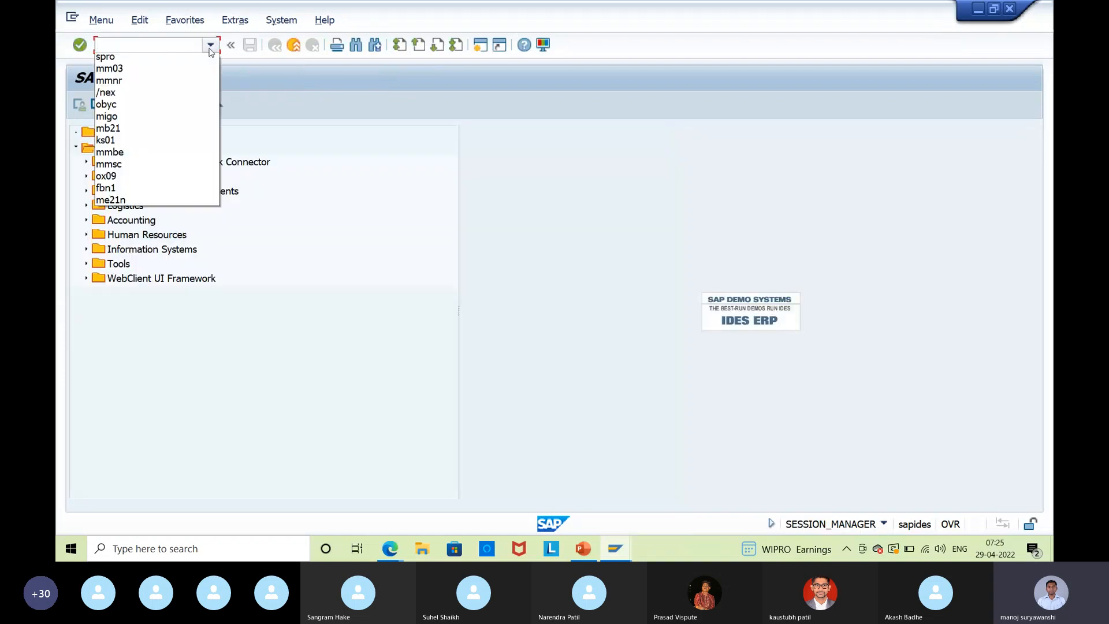
pyautogui.click(188, 53)
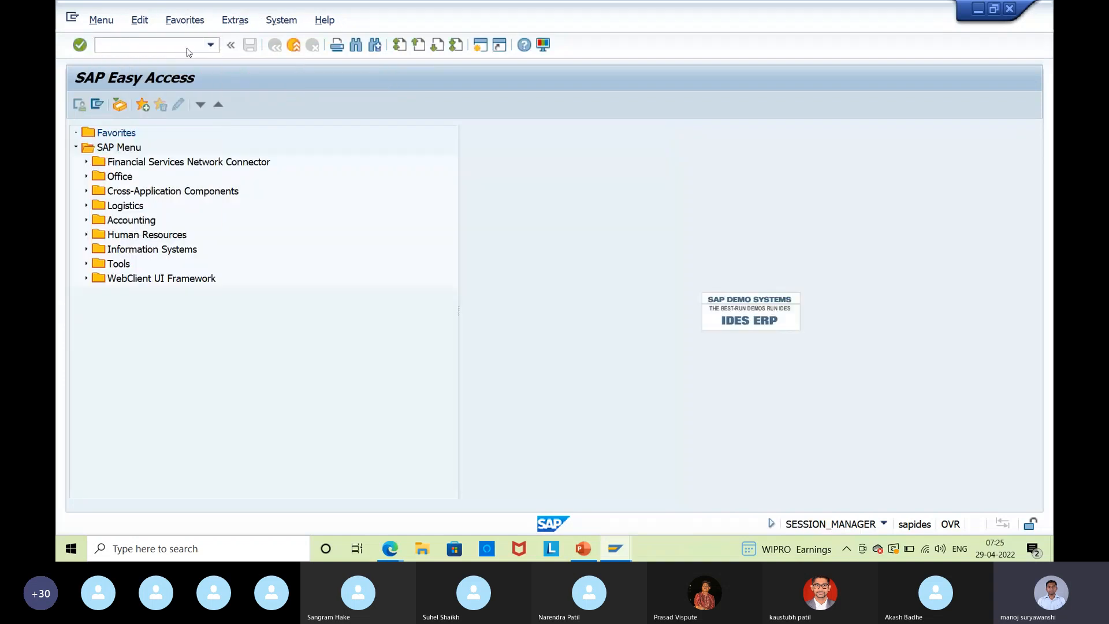
pyautogui.press('Tab')
pyautogui.press('Tab')
pyautogui.write('ROH')
pyautogui.press('Return')
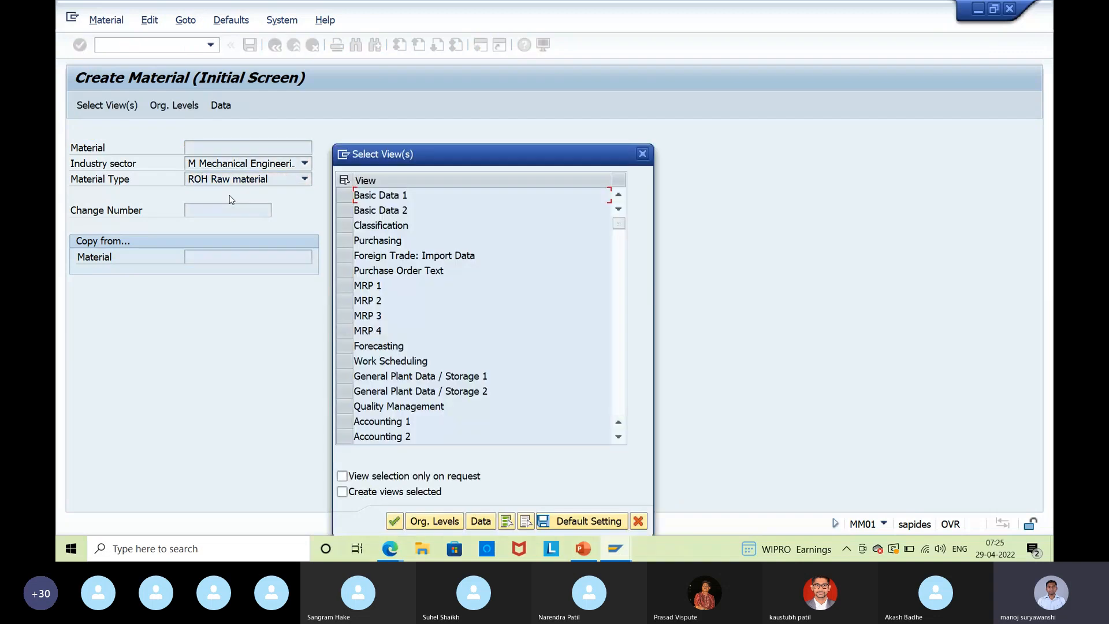
pyautogui.click(342, 197)
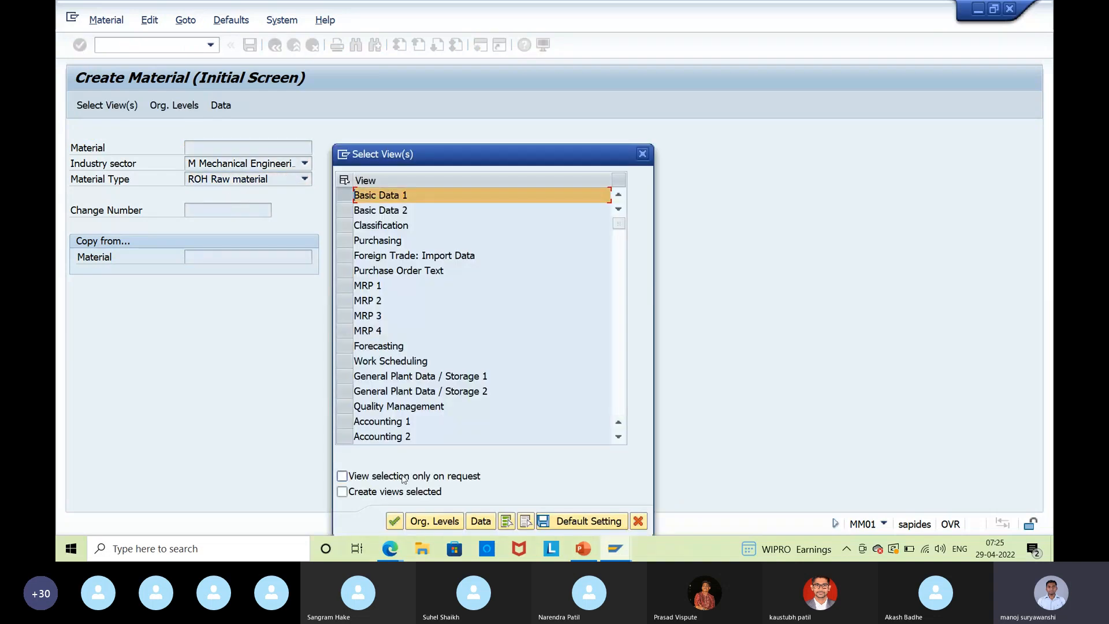
pyautogui.click(395, 522)
pyautogui.click(254, 243)
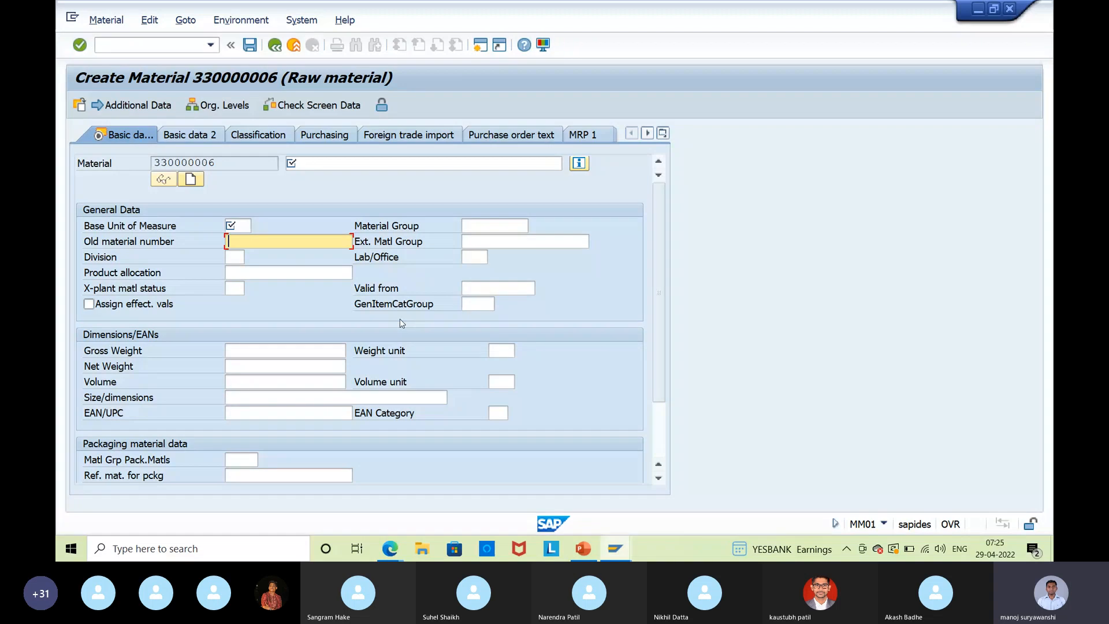
pyautogui.click(615, 548)
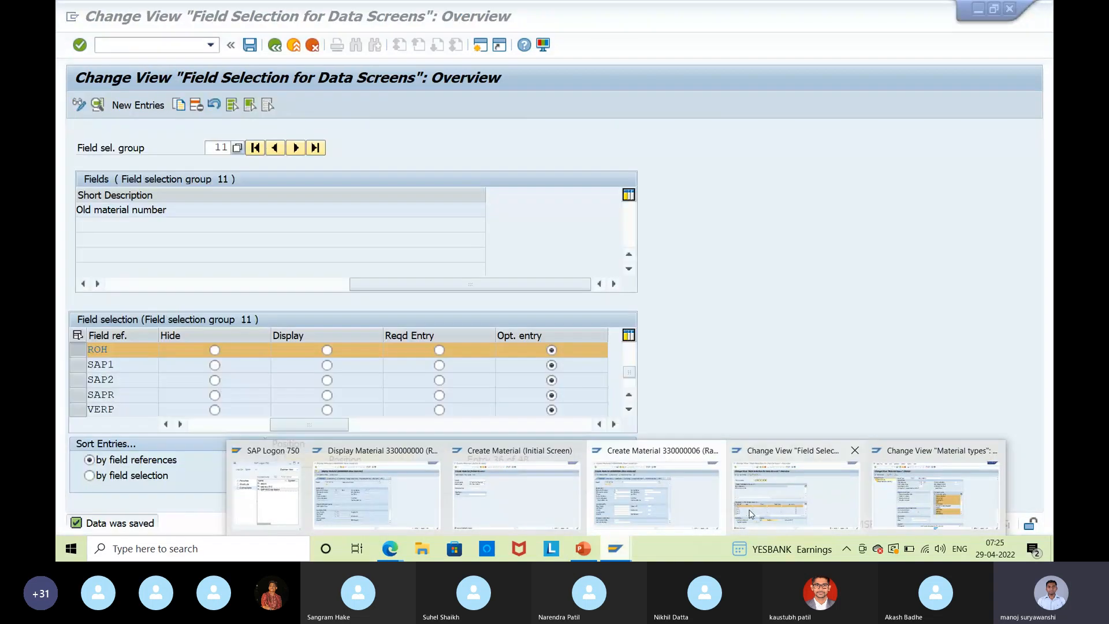
# Save the field selection changes for group 11.
pyautogui.click(796, 494)
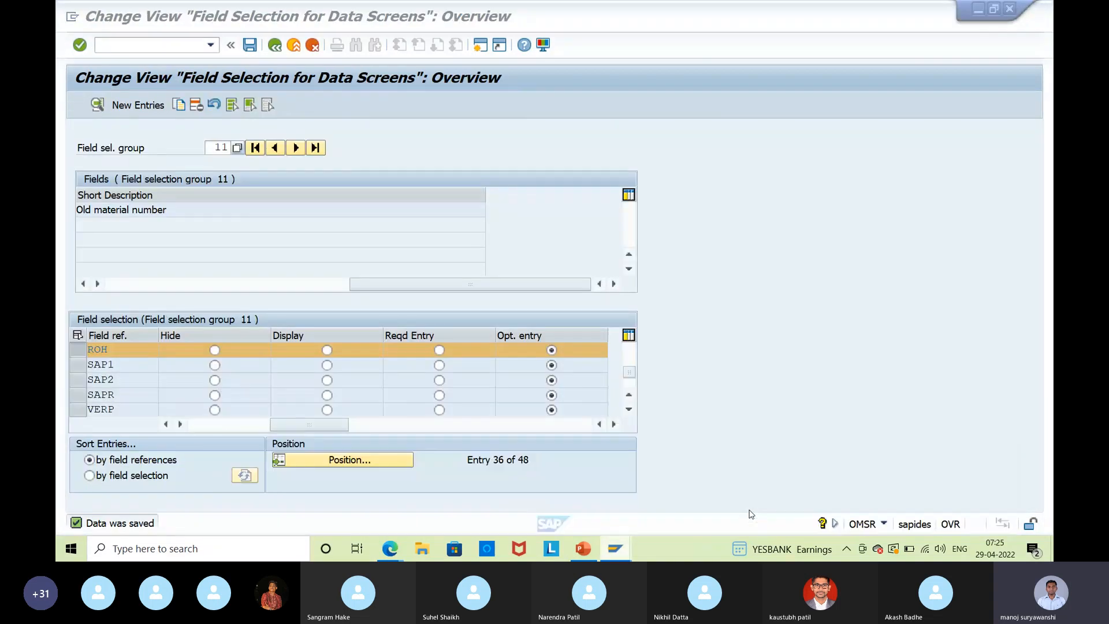
pyautogui.click(253, 46)
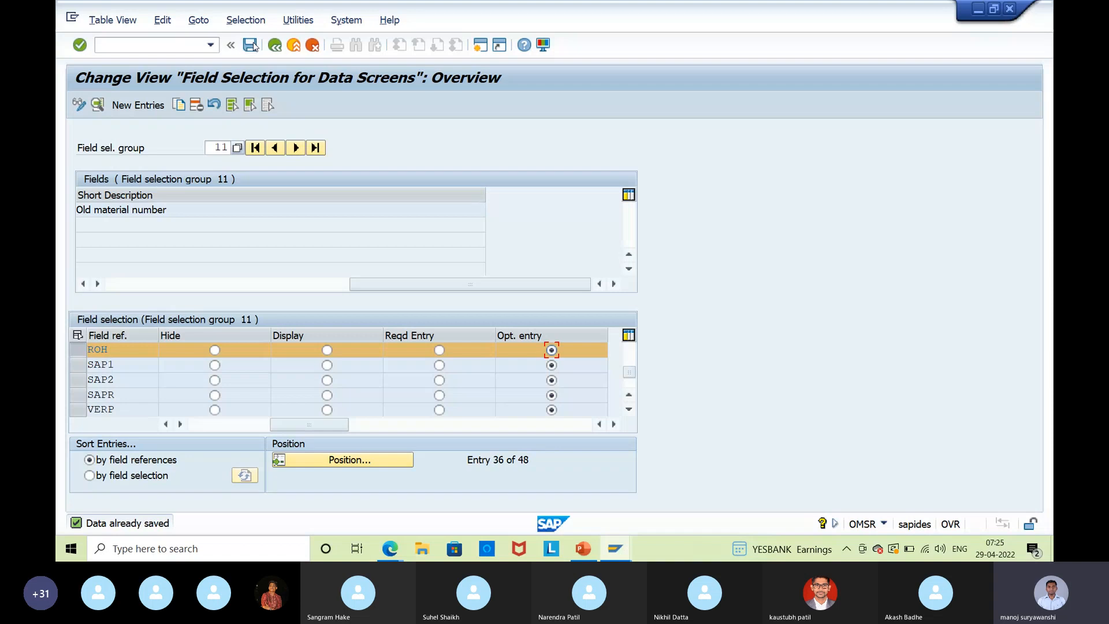
pyautogui.click(253, 45)
pyautogui.click(253, 46)
# Exit raw material 330000006 without saving and restart MM01 from recent transactions.
pyautogui.hotkey('alt', 'Tab')
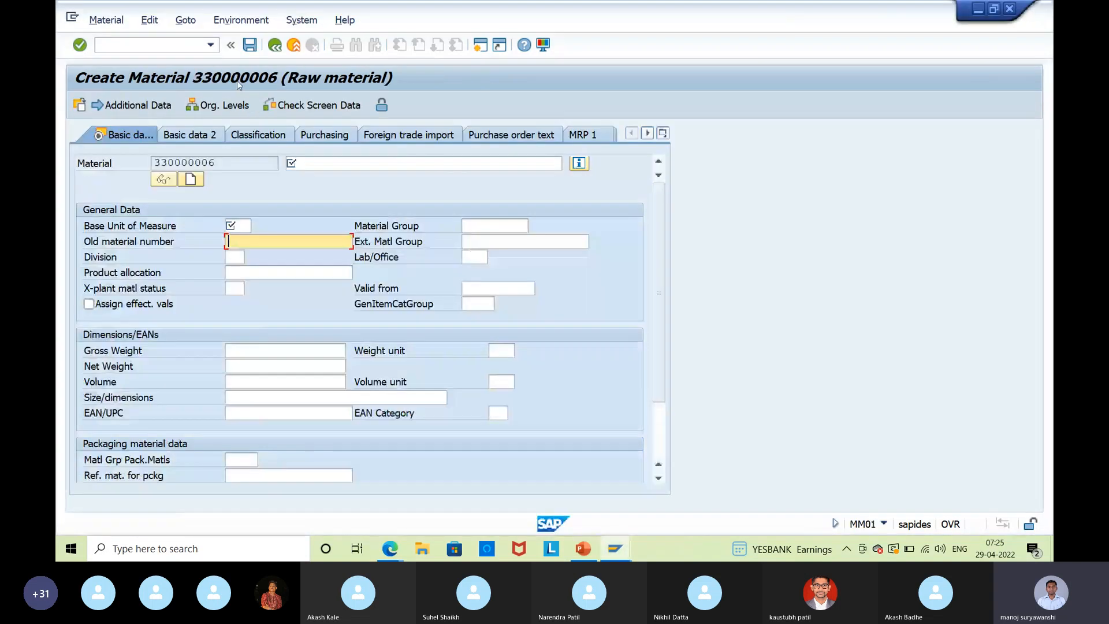
pyautogui.hotkey('shift', 'F3')
pyautogui.click(397, 315)
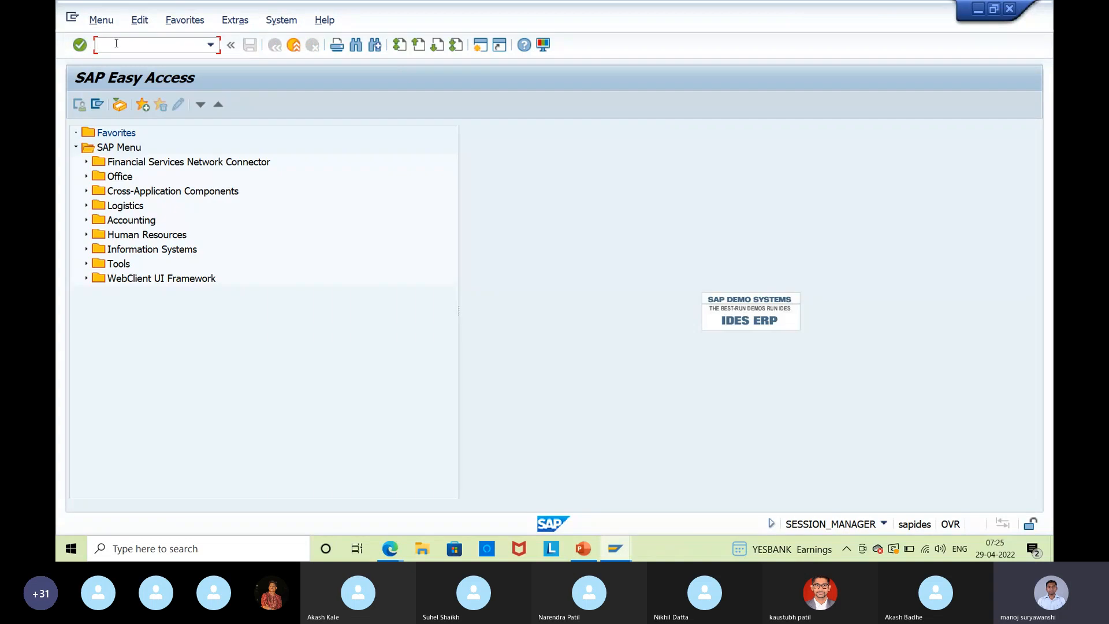
pyautogui.click(101, 20)
pyautogui.click(116, 97)
pyautogui.click(101, 21)
pyautogui.click(116, 97)
pyautogui.write('m')
pyautogui.click(170, 53)
pyautogui.press('Return')
pyautogui.press('Return')
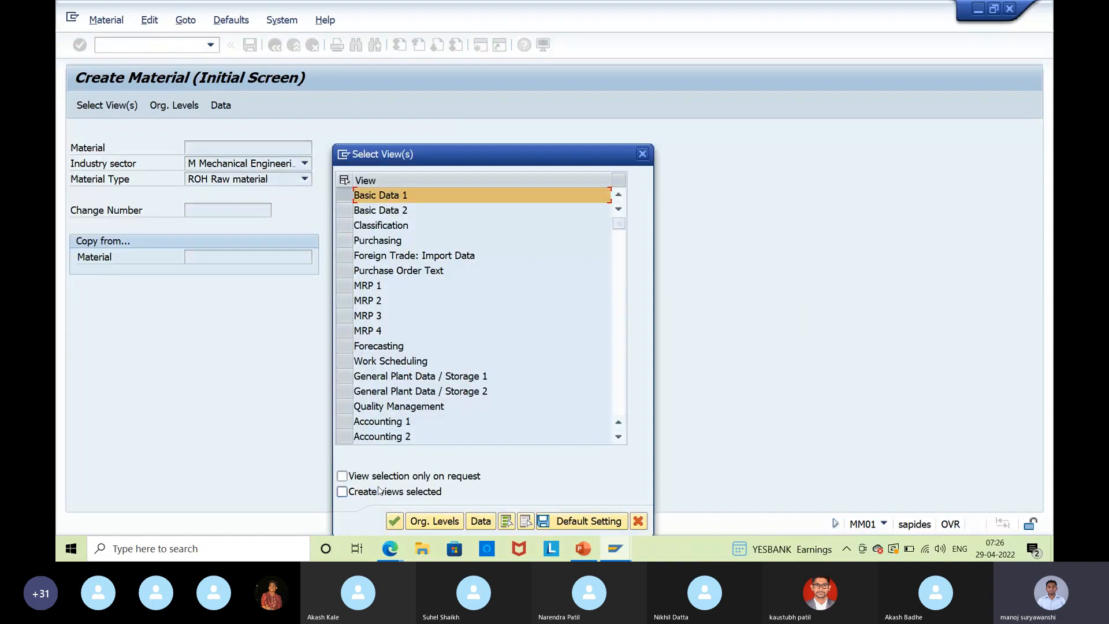
# Open material 330000007 at Basic Data 1, check Old material number, then exit without saving.
pyautogui.click(396, 526)
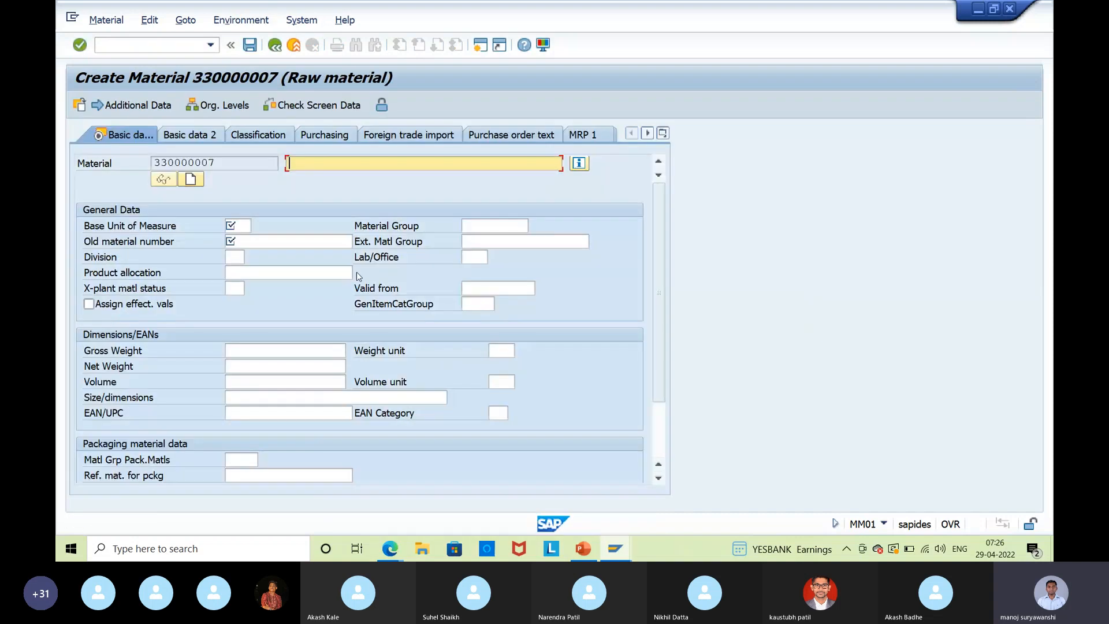
pyautogui.click(231, 241)
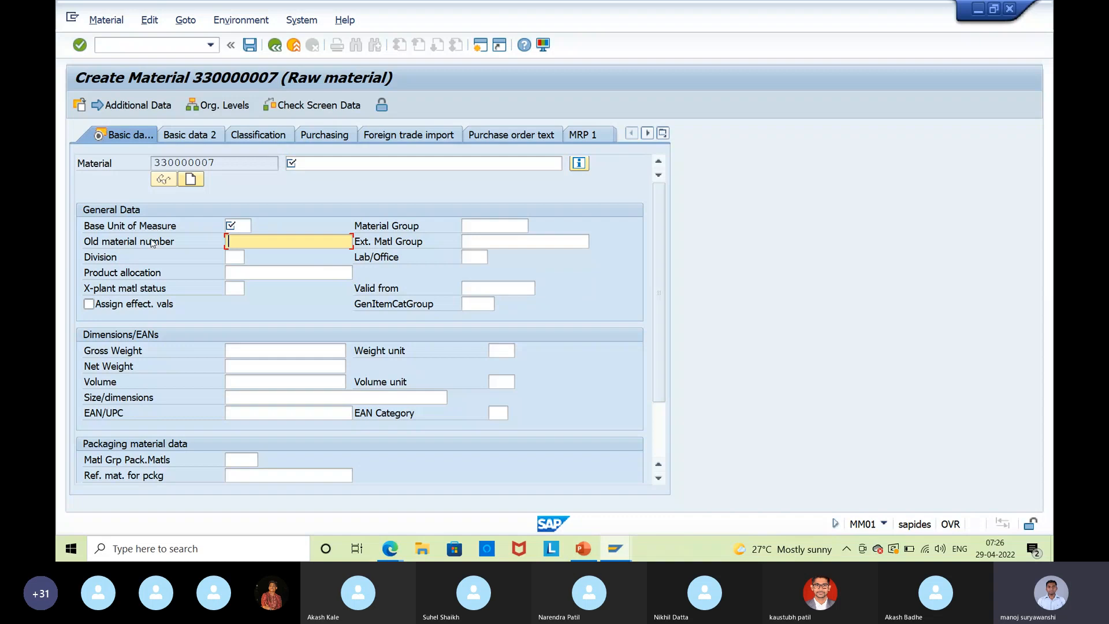
pyautogui.click(293, 44)
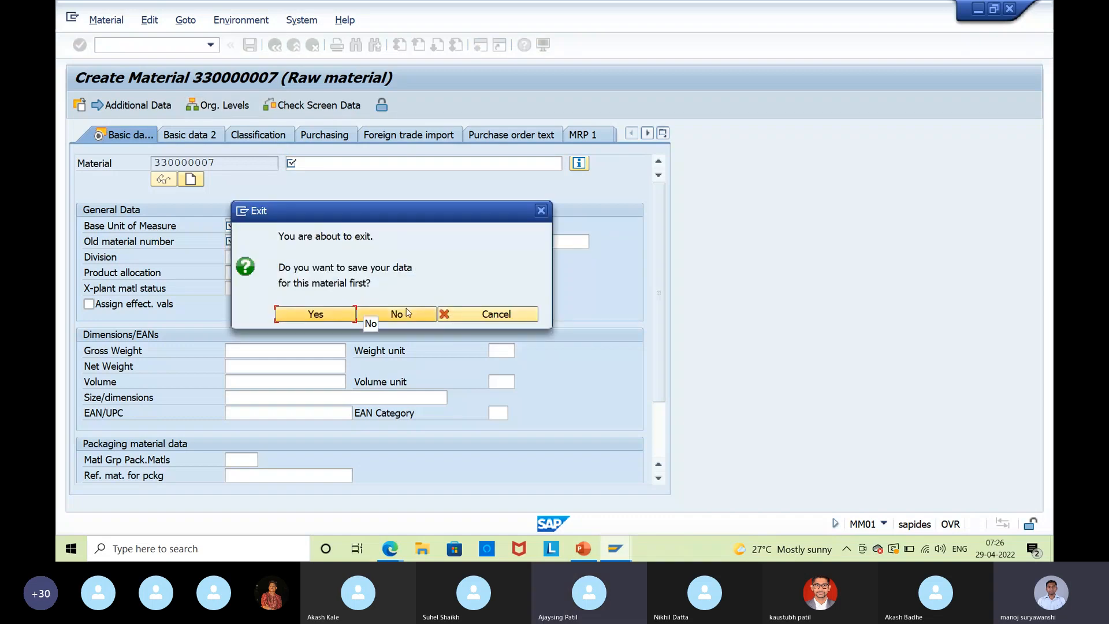
pyautogui.click(407, 313)
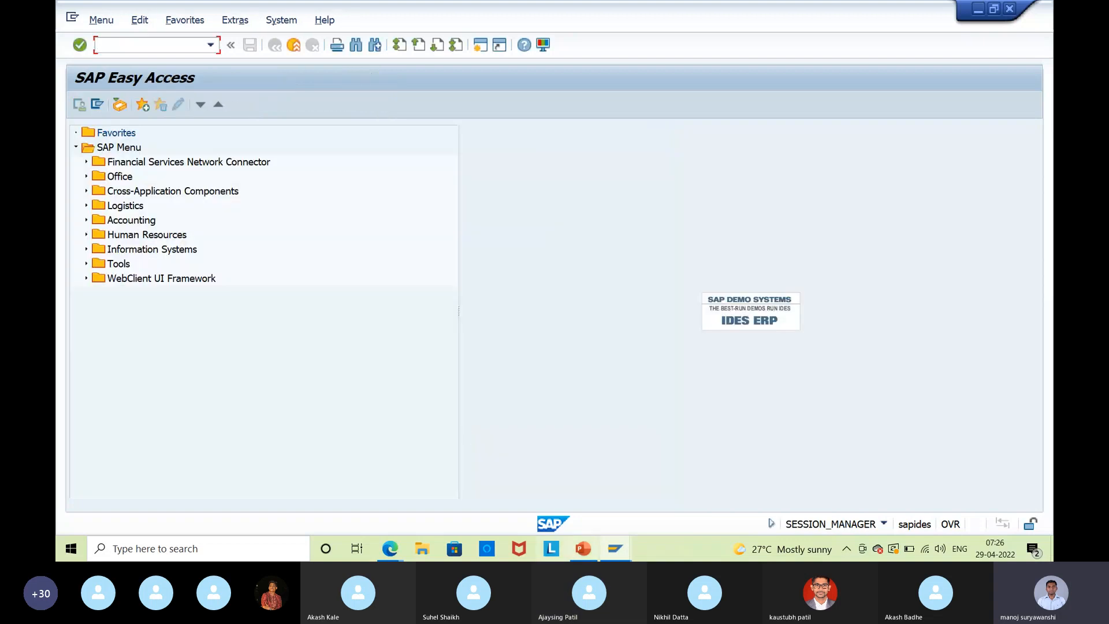
pyautogui.click(615, 548)
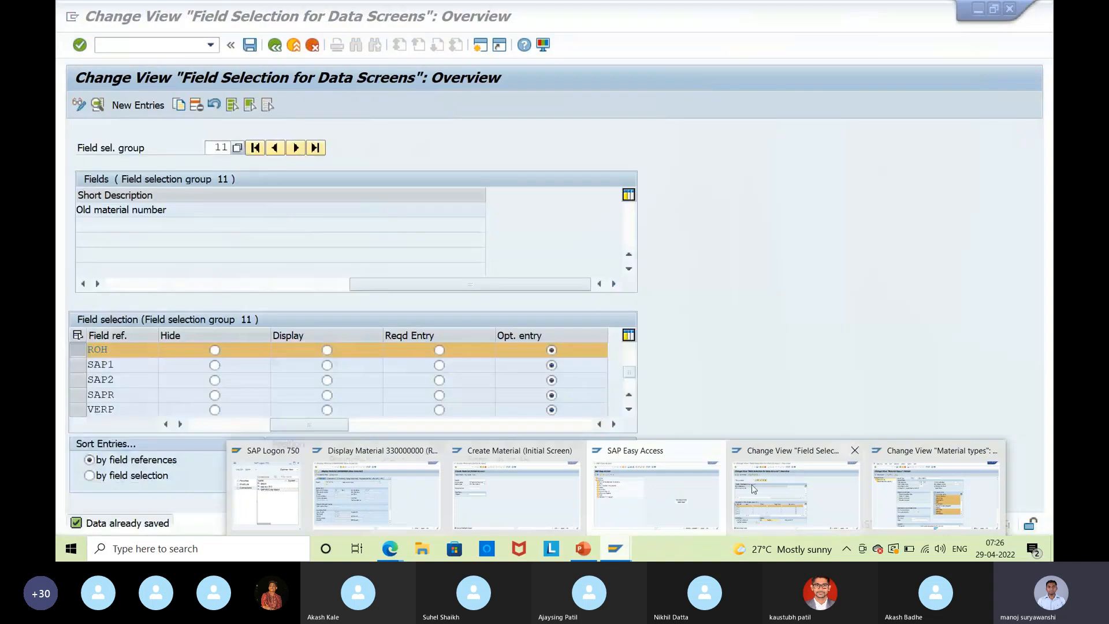
# Select the MM01 required-entry row in group 11's field selection, then switch to the Skype call.
pyautogui.click(753, 489)
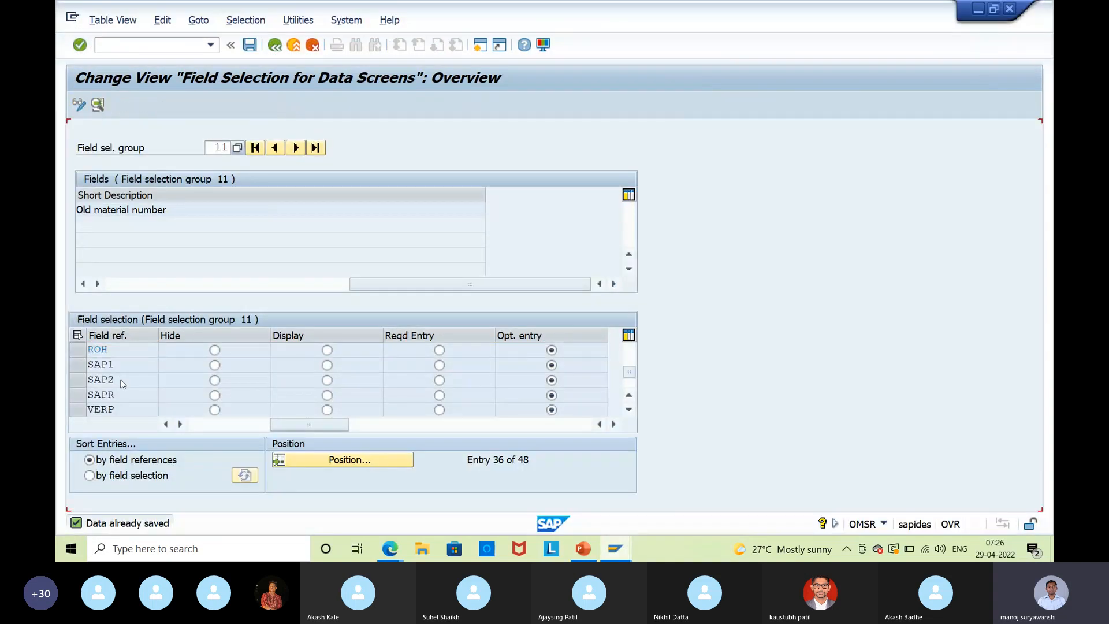
pyautogui.scroll(4, 122, 384)
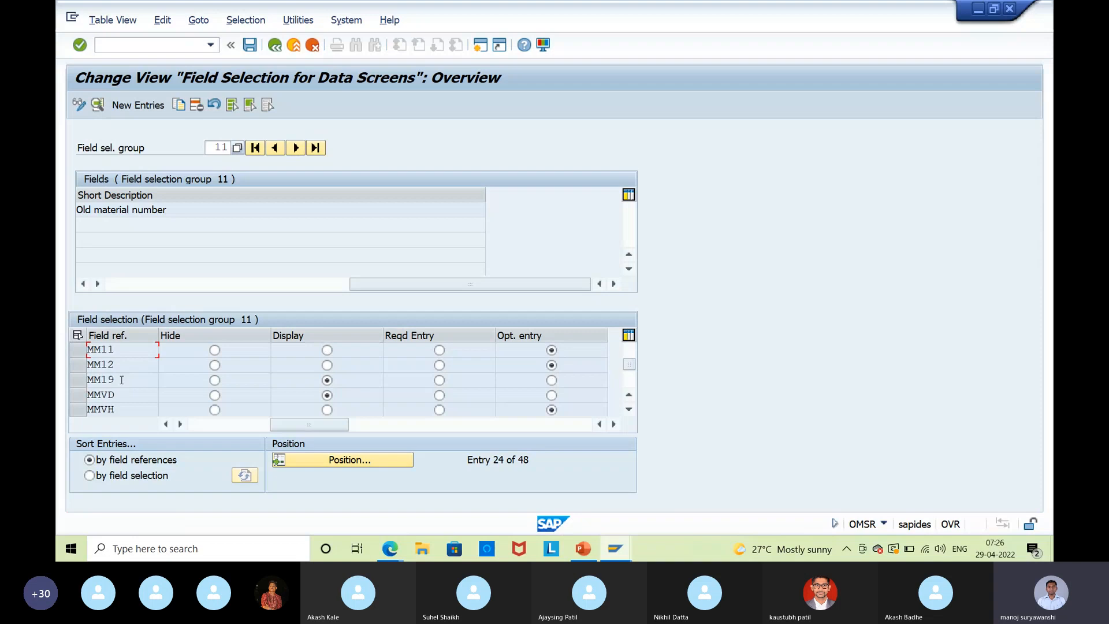
pyautogui.scroll(1, 122, 379)
pyautogui.scroll(1, 122, 380)
pyautogui.click(110, 380)
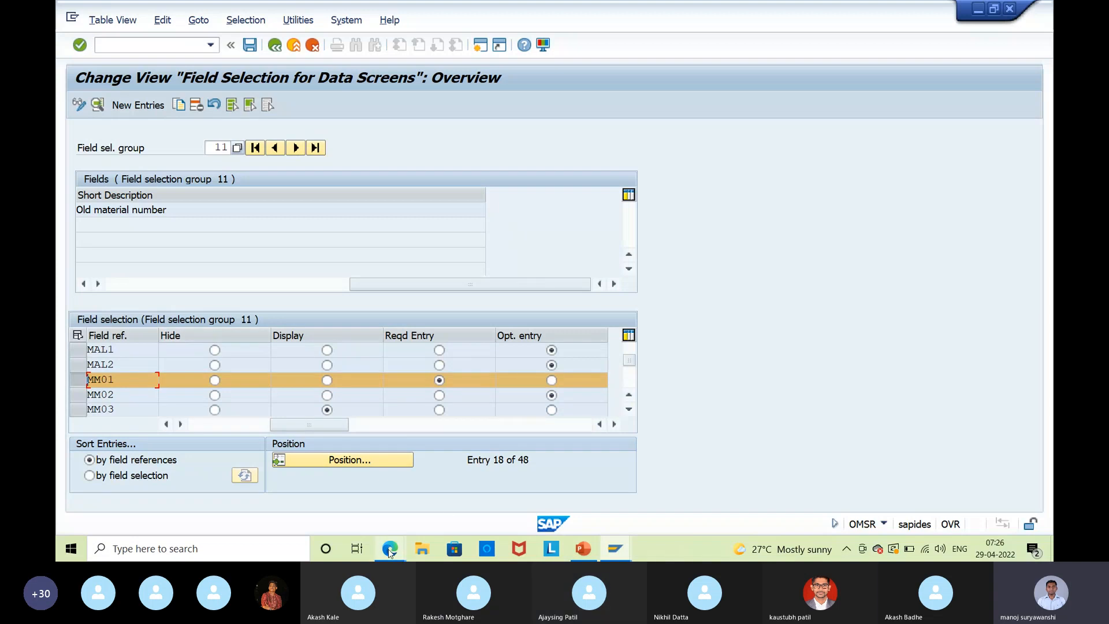
pyautogui.moveTo(390, 549)
pyautogui.click(342, 500)
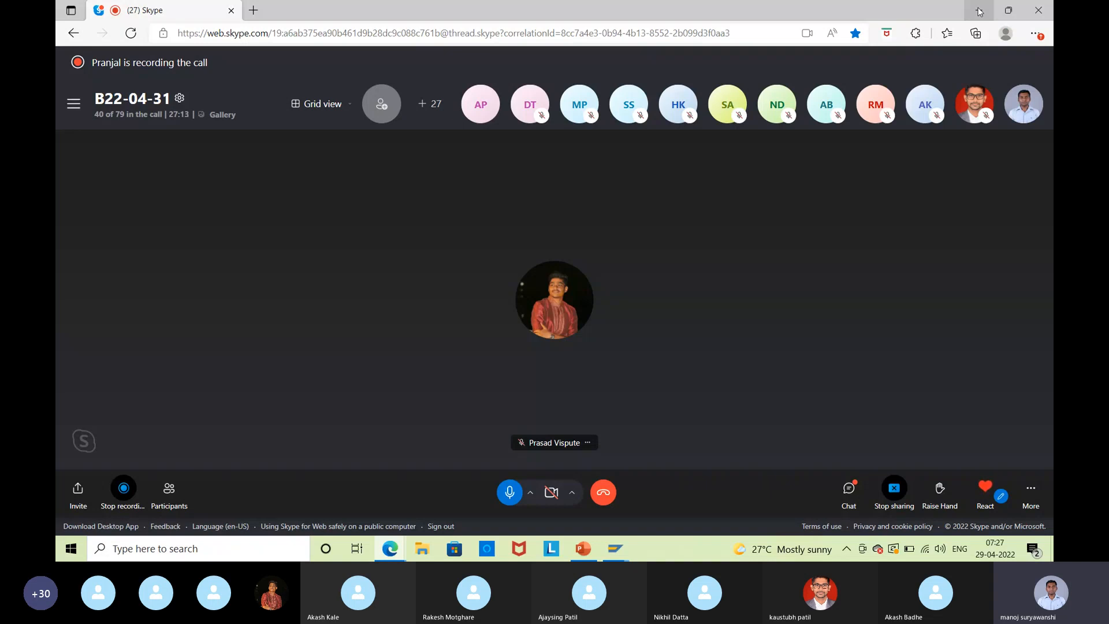
# Minimise the Skype call window to bring back SAP's field selection group 11 with MM01 required.
pyautogui.click(979, 12)
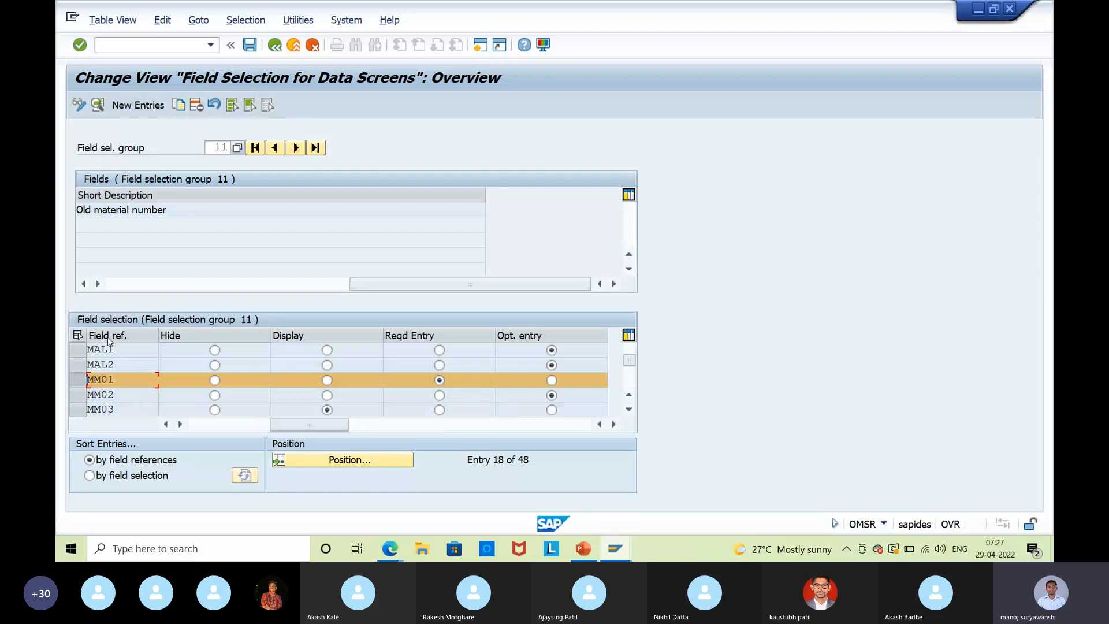
pyautogui.click(125, 384)
pyautogui.click(105, 396)
pyautogui.moveTo(121, 411); pyautogui.dragTo(67, 417)
pyautogui.click(120, 420)
pyautogui.moveTo(121, 375); pyautogui.dragTo(79, 383)
pyautogui.click(76, 385)
pyautogui.moveTo(125, 409); pyautogui.dragTo(67, 407)
pyautogui.moveTo(118, 395); pyautogui.dragTo(79, 400)
pyautogui.click(89, 401)
pyautogui.click(130, 379)
pyautogui.moveTo(130, 378); pyautogui.dragTo(69, 383)
pyautogui.scroll(-3, 115, 382)
pyautogui.scroll(-1, 116, 383)
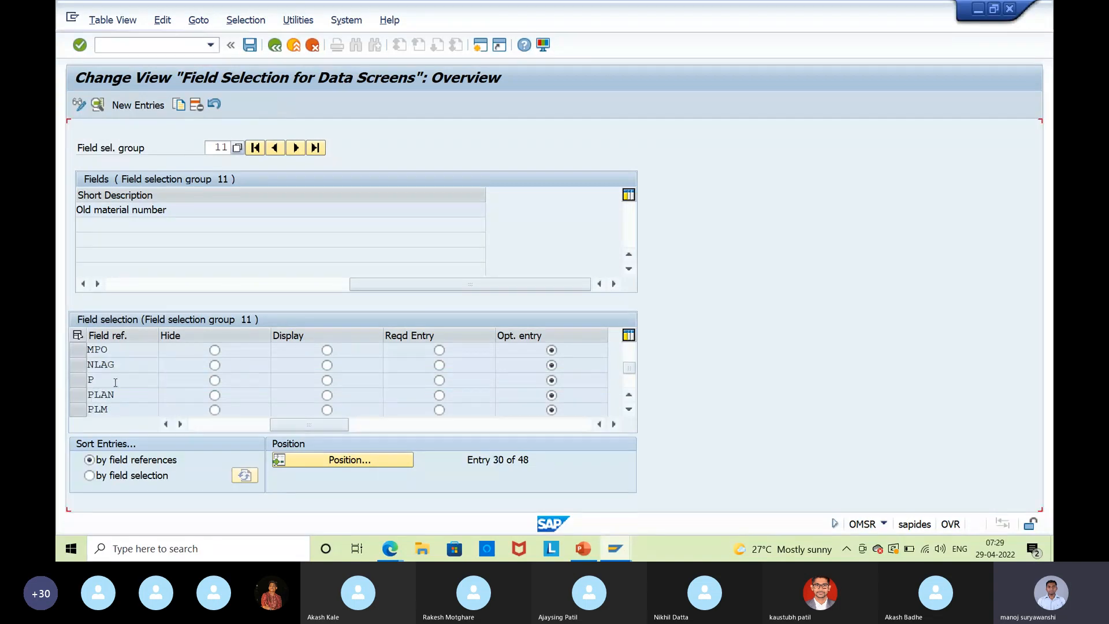
pyautogui.scroll(-2, 116, 382)
pyautogui.click(97, 379)
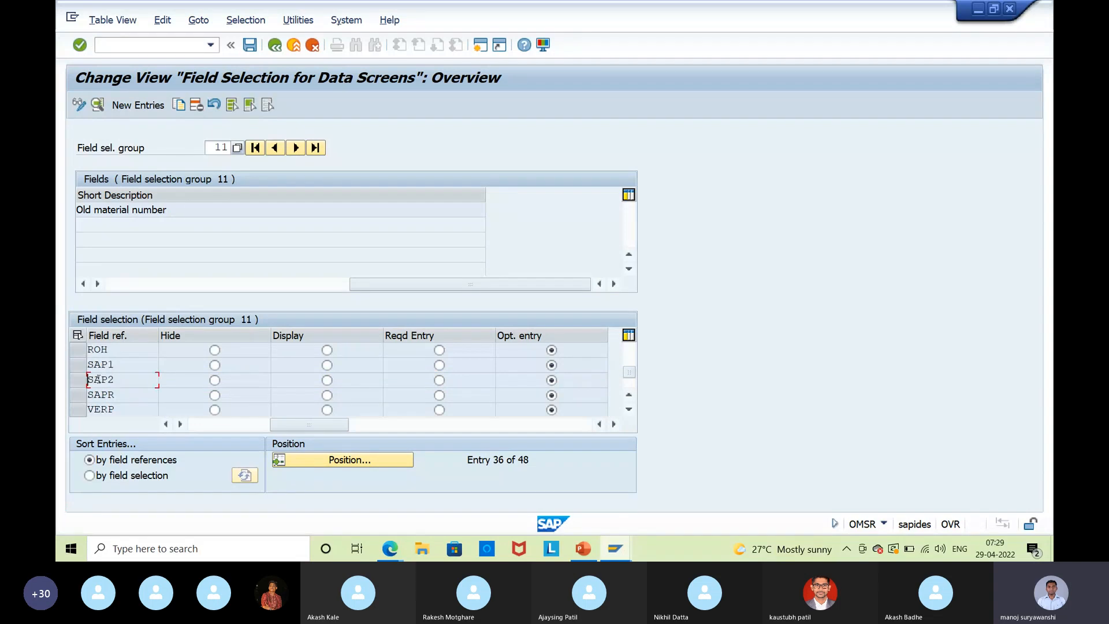
pyautogui.click(80, 350)
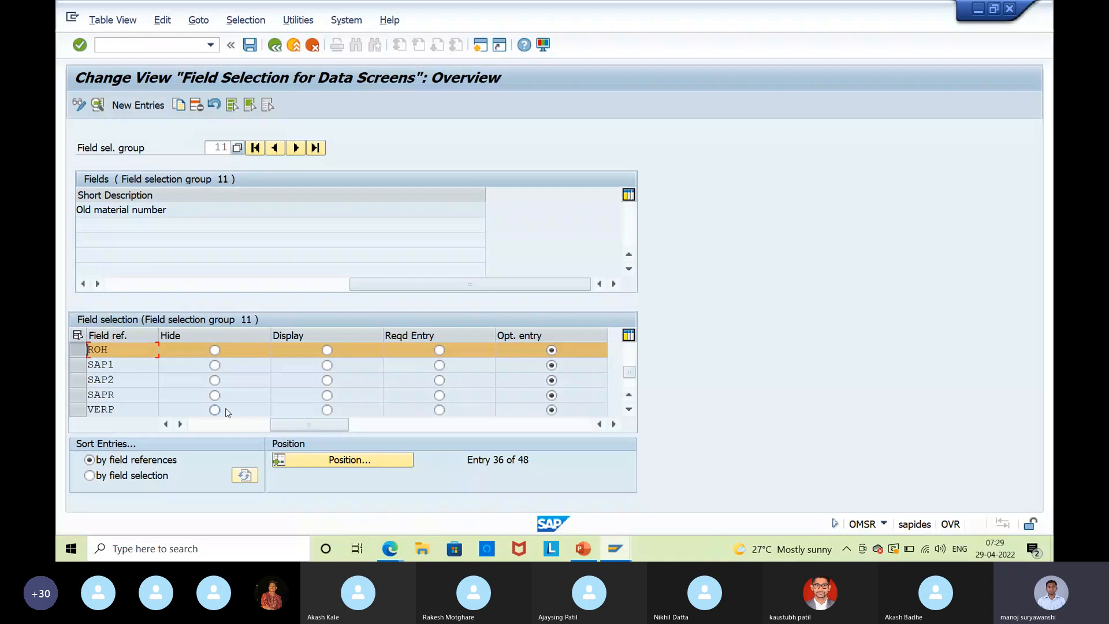
pyautogui.scroll(4, 155, 374)
pyautogui.scroll(2, 155, 374)
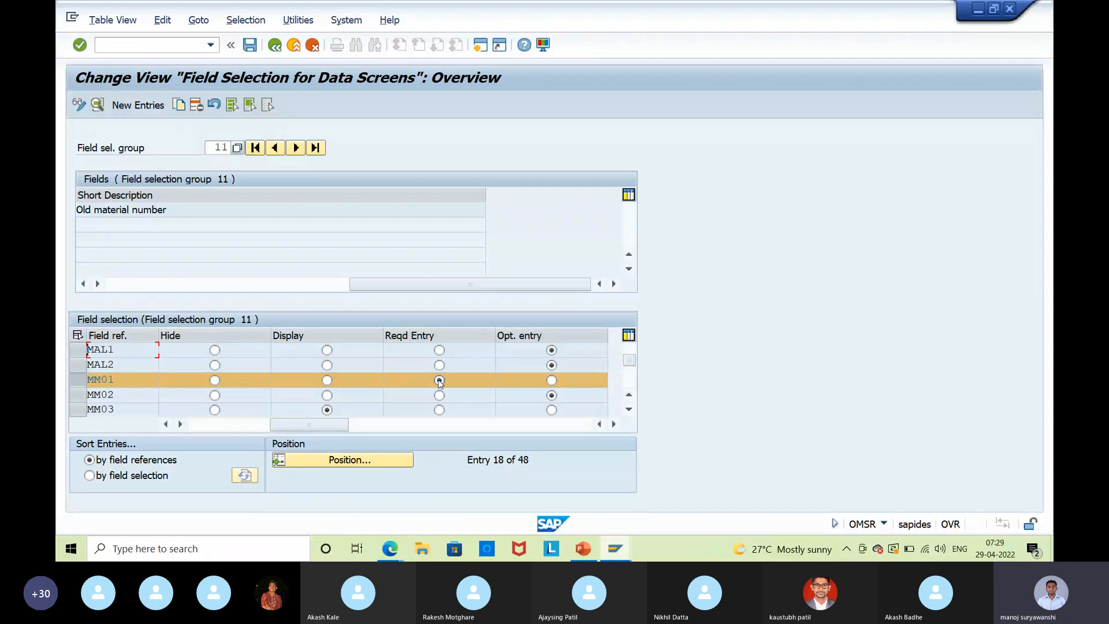
pyautogui.moveTo(185, 211); pyautogui.dragTo(69, 217)
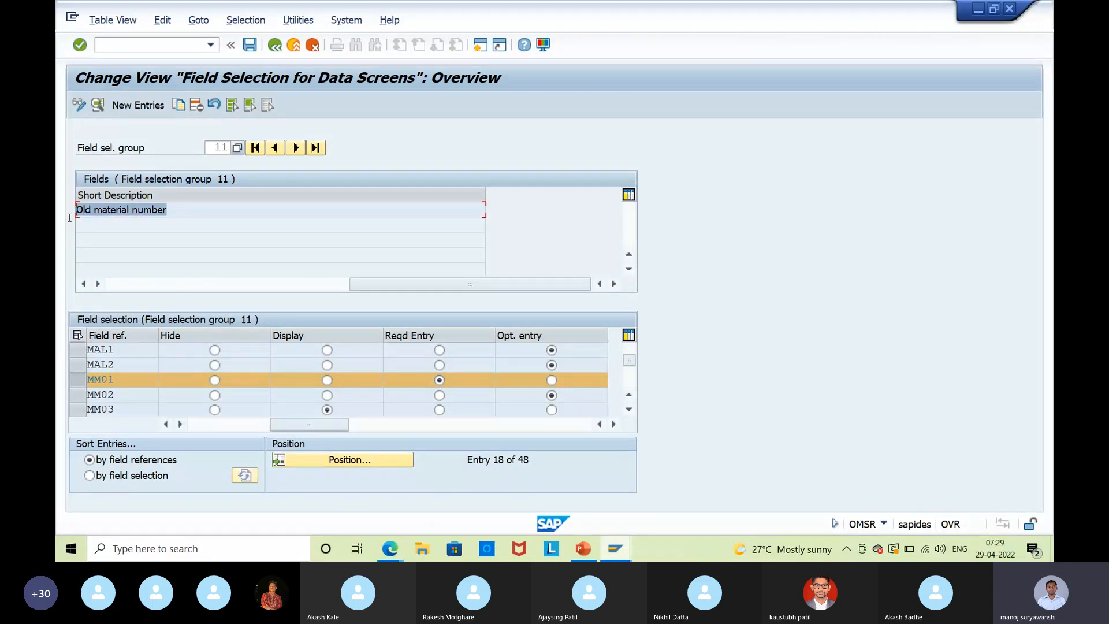
pyautogui.click(85, 268)
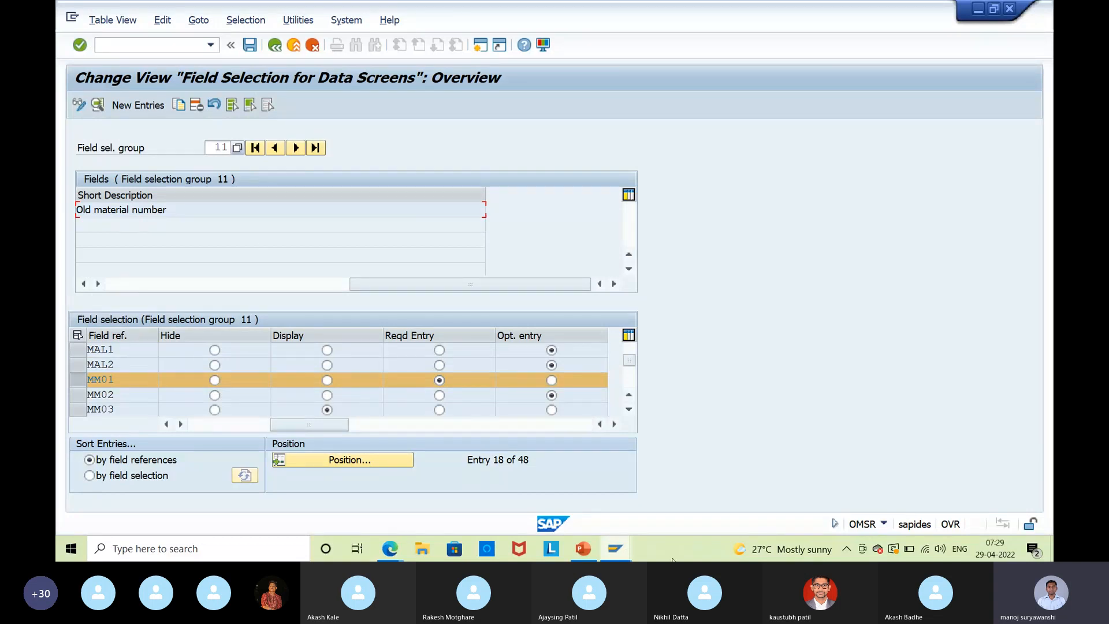
pyautogui.click(632, 553)
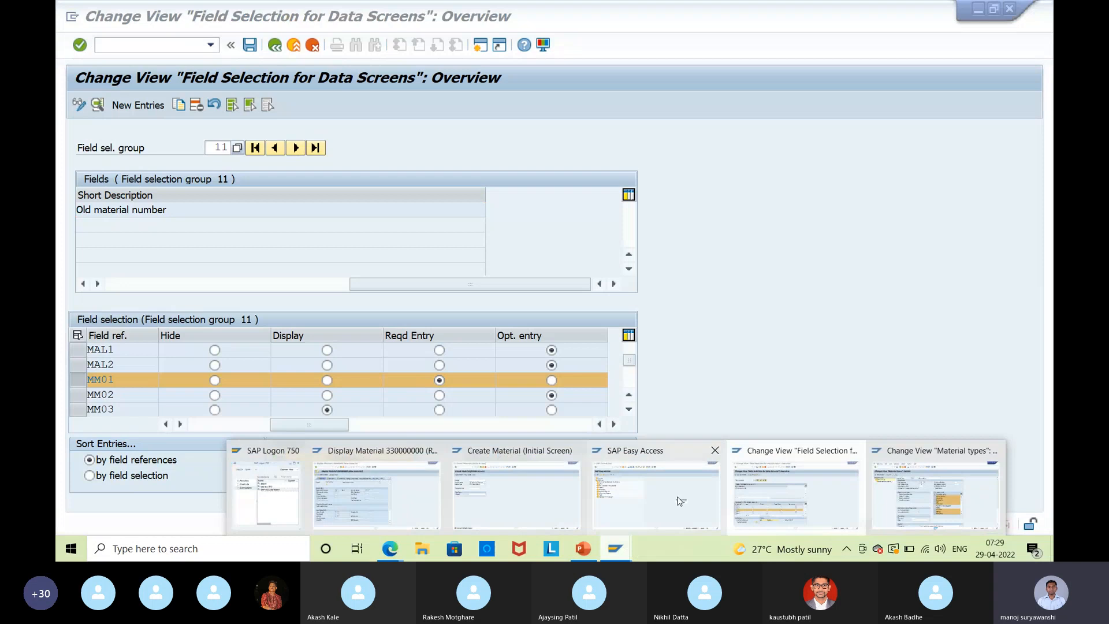
# Open Basic Data 1 for new material 330000008 to reach Old material number, then launch Excel.
pyautogui.click(528, 502)
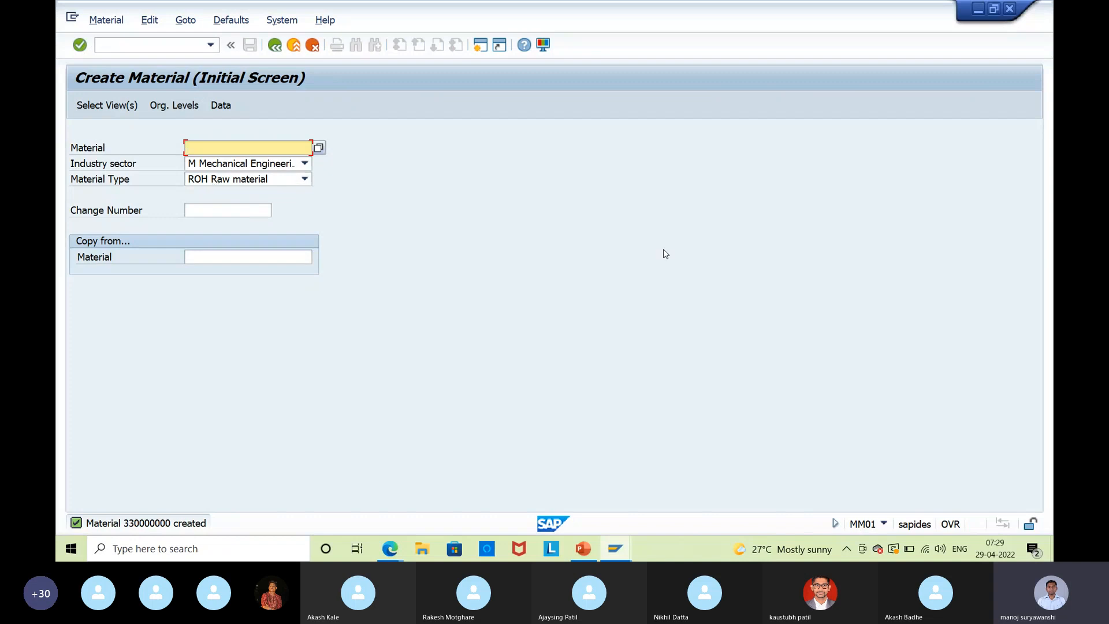
pyautogui.press('Return')
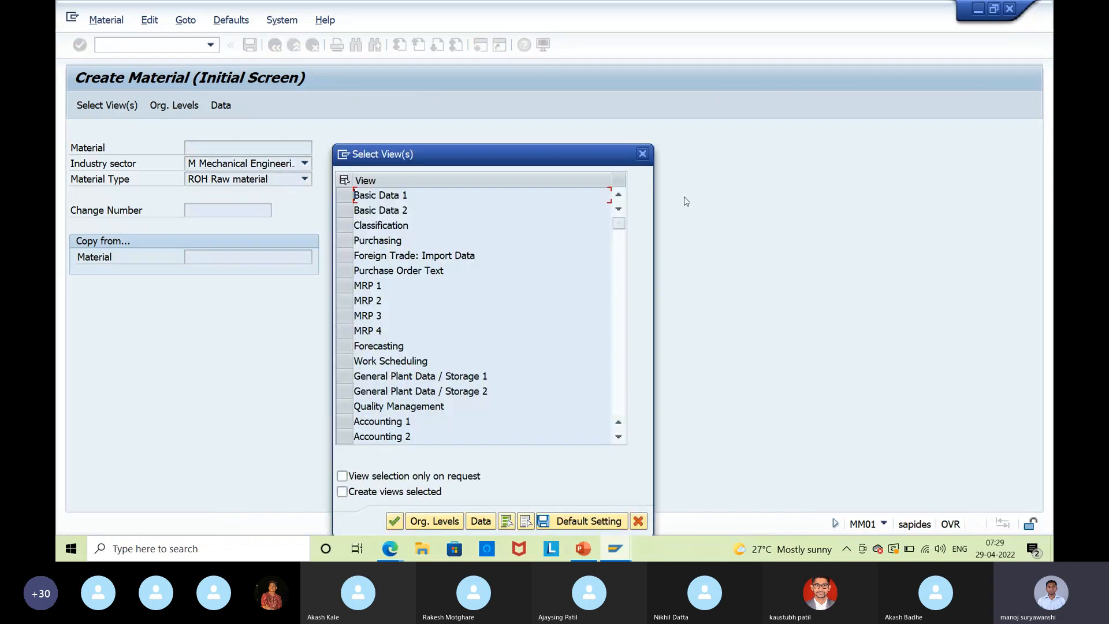
pyautogui.click(374, 195)
pyautogui.click(395, 521)
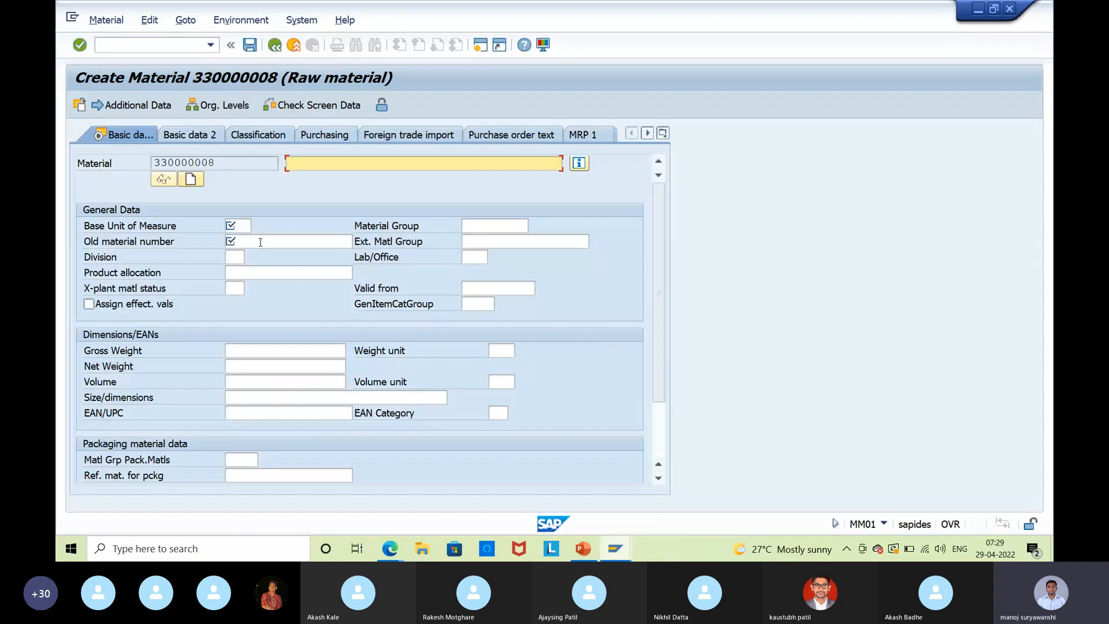
pyautogui.press('Tab')
pyautogui.press('Tab')
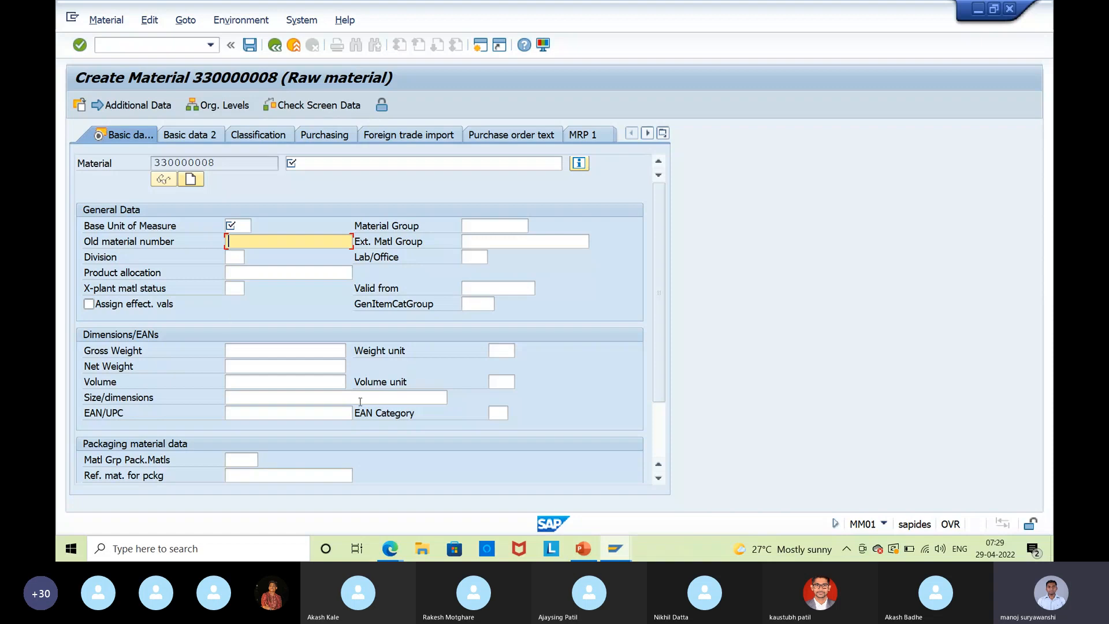
pyautogui.click(241, 556)
pyautogui.click(200, 340)
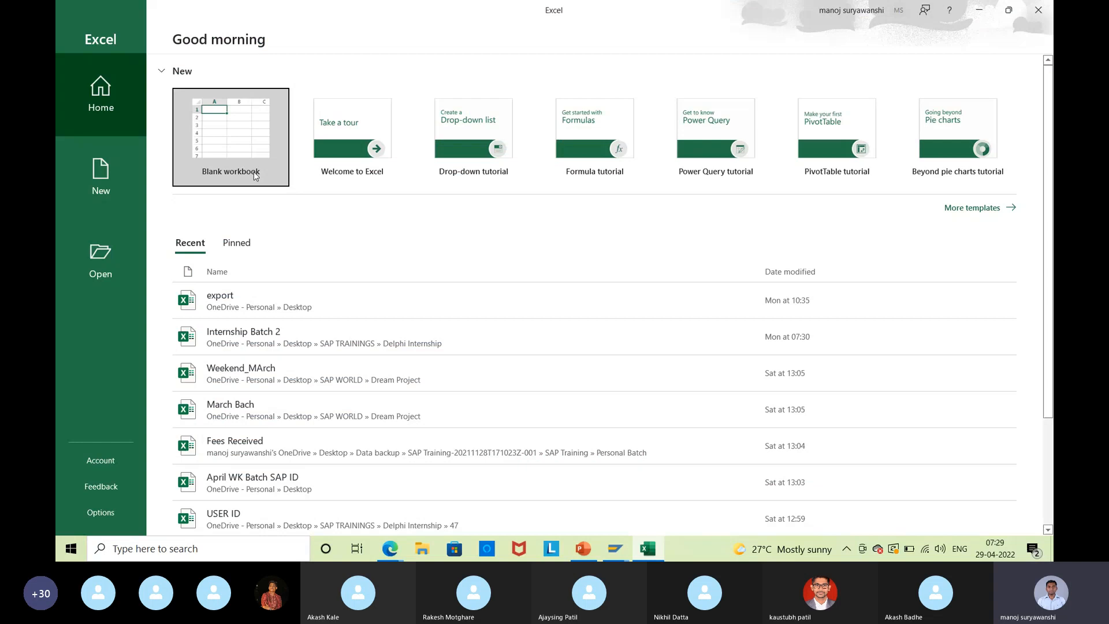
# In a blank workbook, list Hide, display, mandatory, optional down cells C5:C8.
pyautogui.click(254, 172)
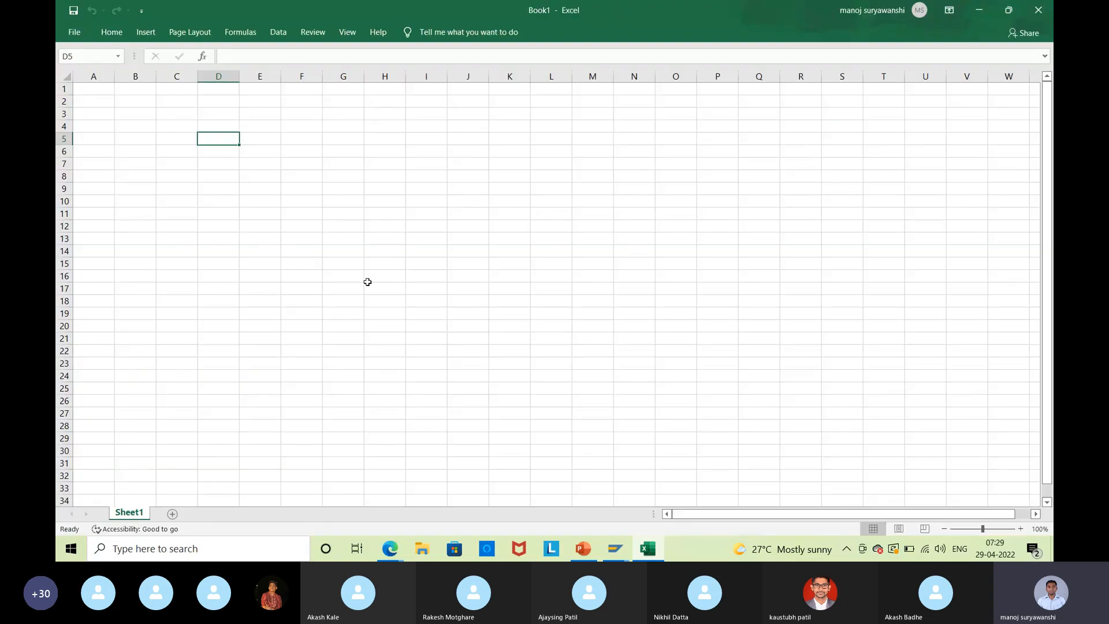
pyautogui.keyDown('ctrl'); pyautogui.scroll(3, 367, 281); pyautogui.keyUp('ctrl')
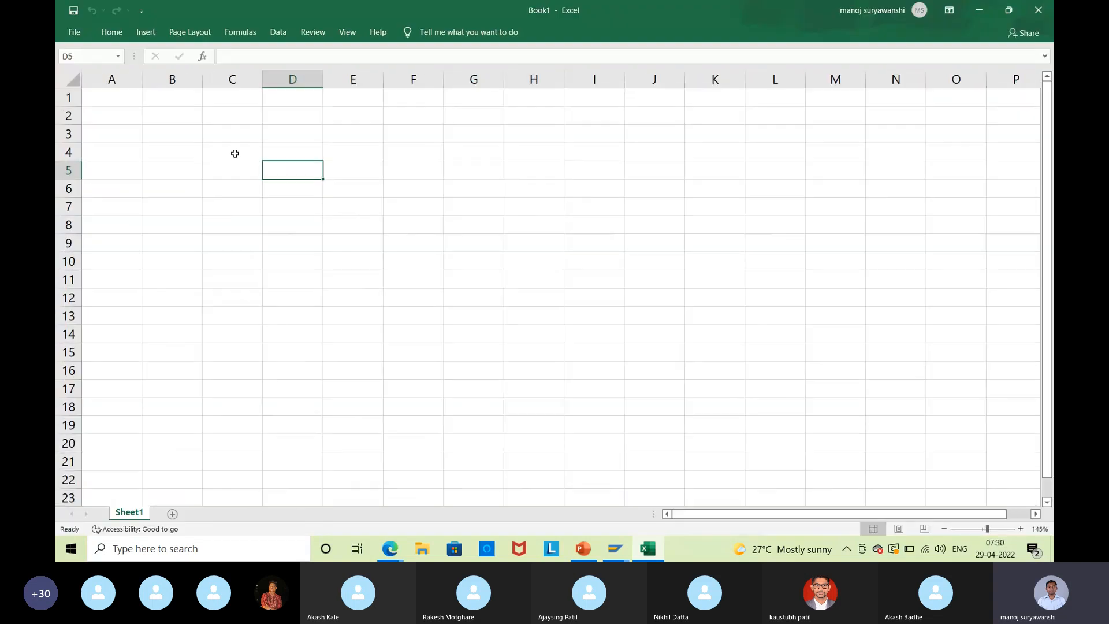
pyautogui.click(235, 154)
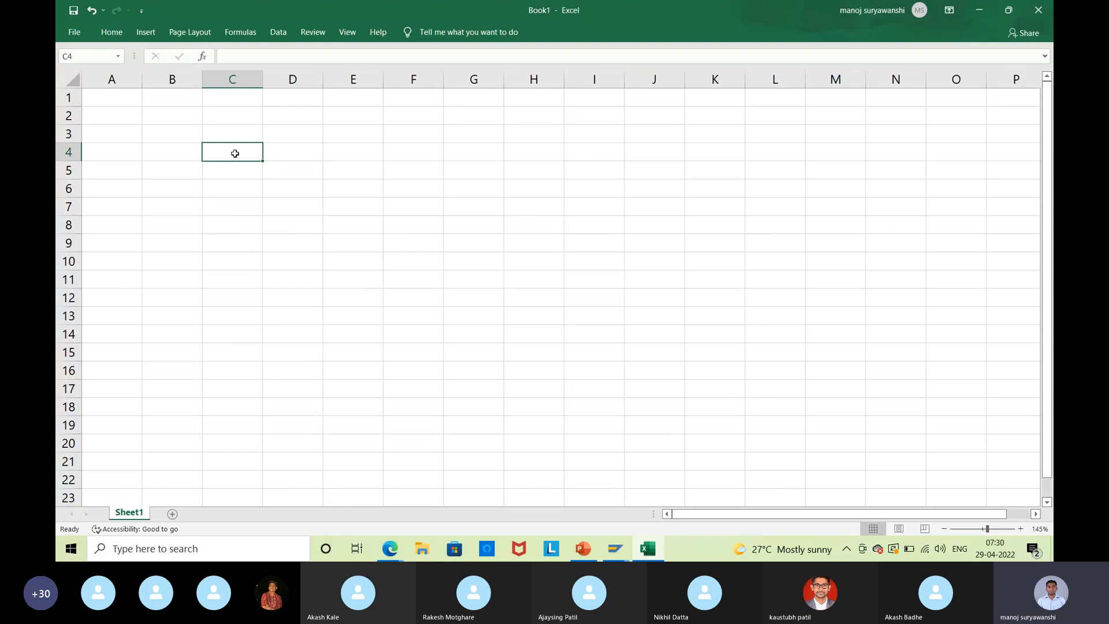
pyautogui.click(282, 154)
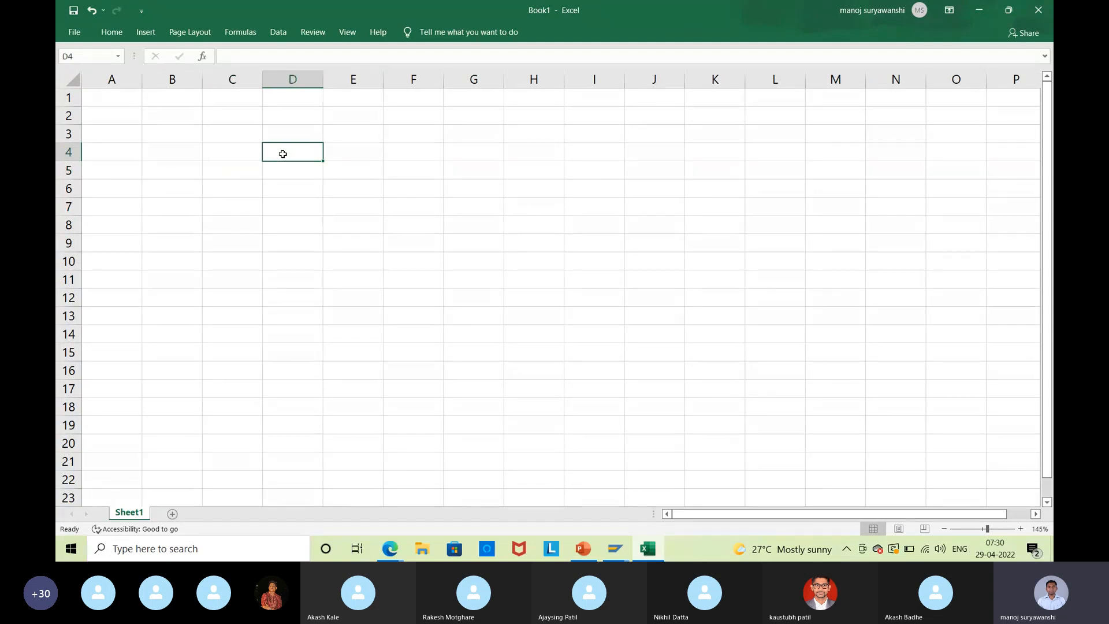
pyautogui.moveTo(283, 153); pyautogui.dragTo(461, 237)
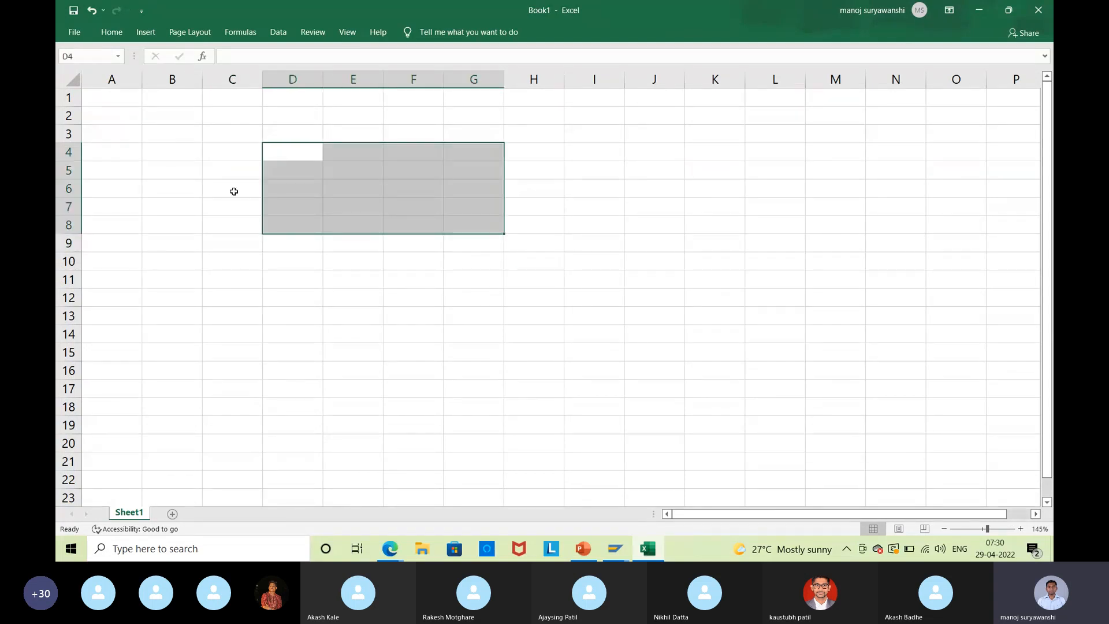
pyautogui.click(216, 170)
pyautogui.write('H')
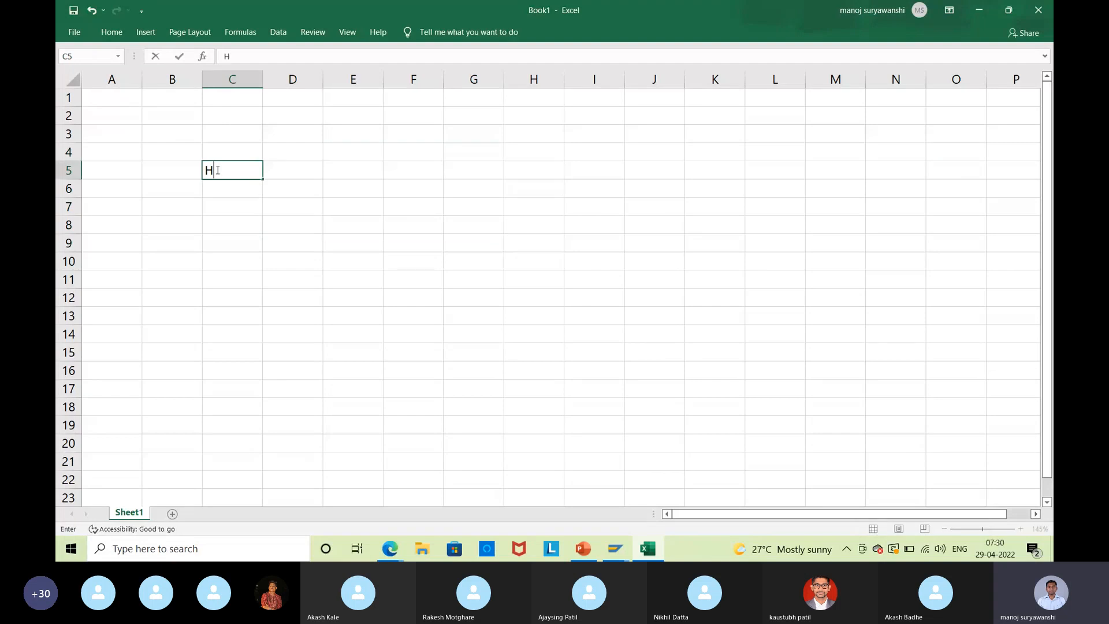
pyautogui.write('ide')
pyautogui.press('Return')
pyautogui.write('d')
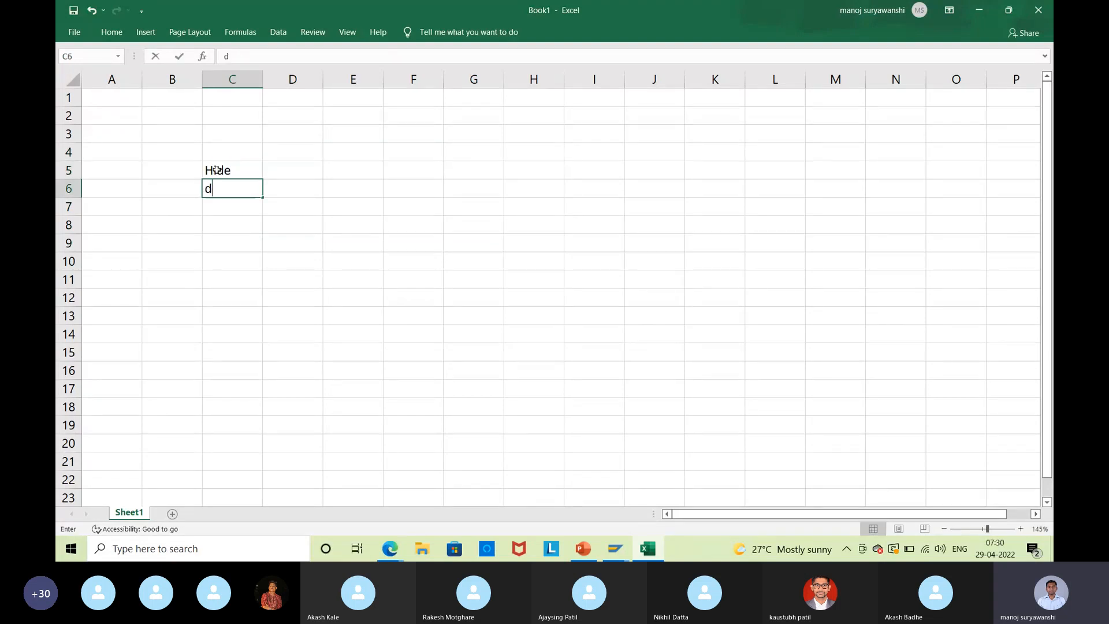
pyautogui.write('isplay')
pyautogui.press('Return')
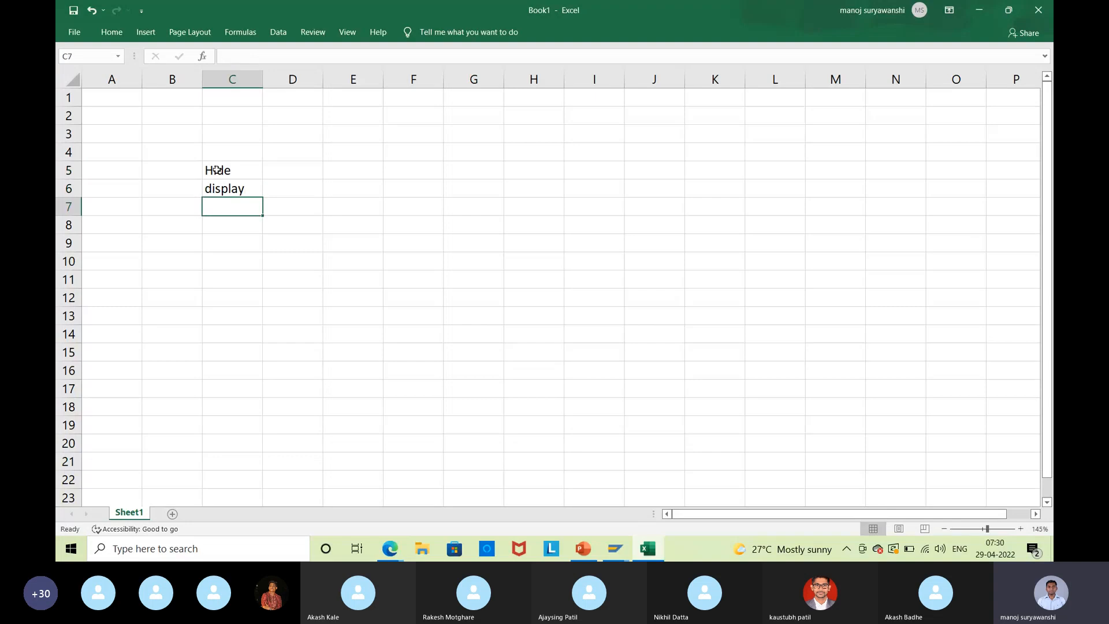
pyautogui.write('mandatory')
pyautogui.press('Return')
pyautogui.write('optional')
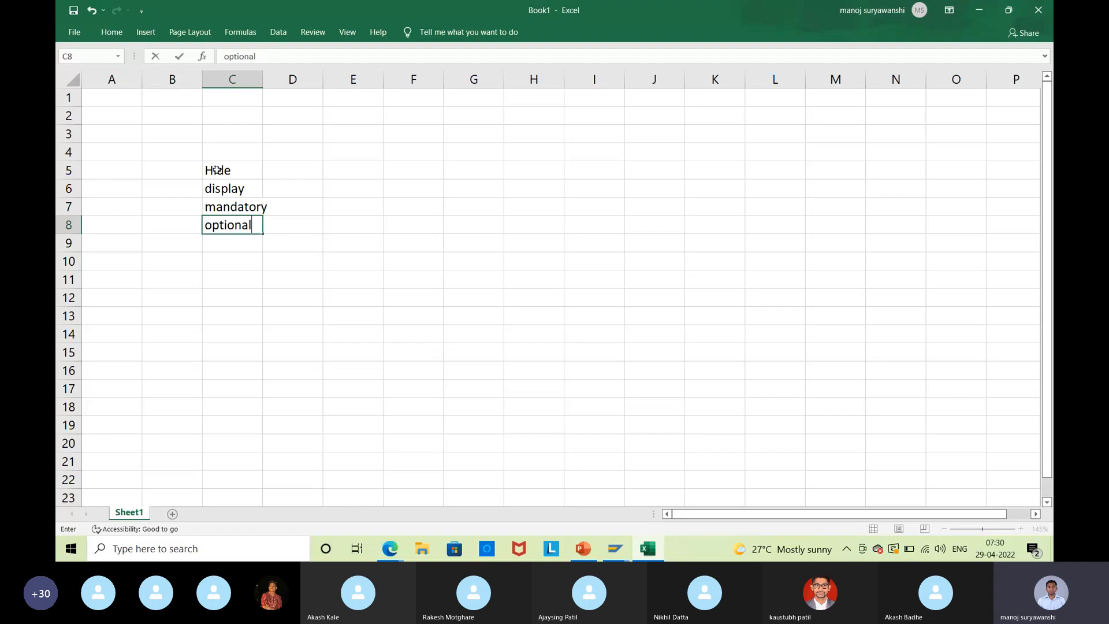
# Add column headings hide, display, mandatory, optional across E4:H4.
pyautogui.click(339, 156)
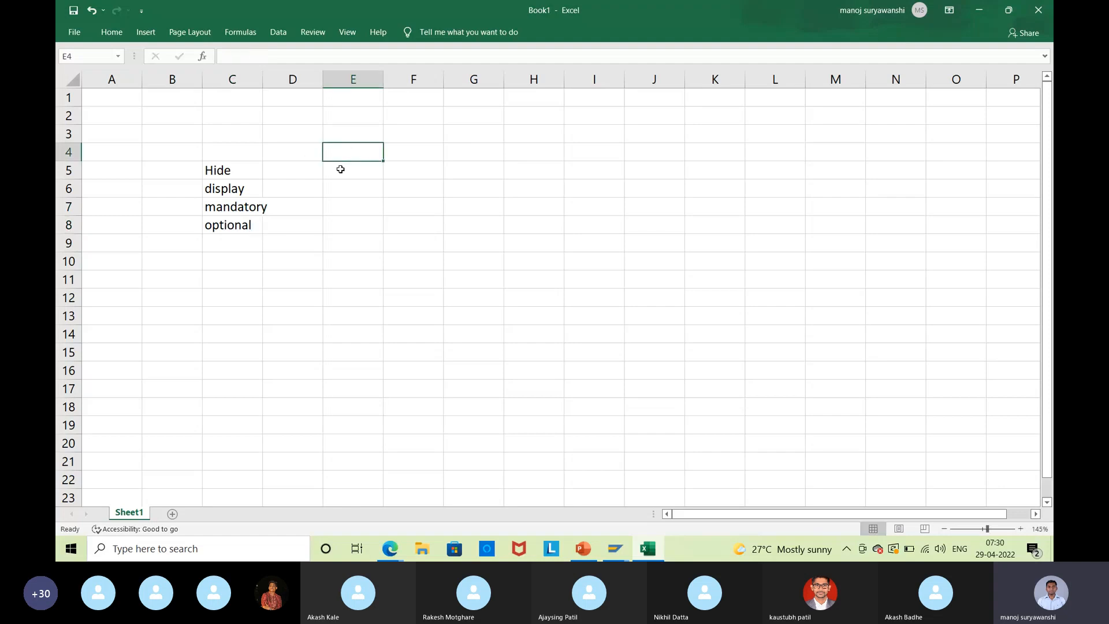
pyautogui.write('hide')
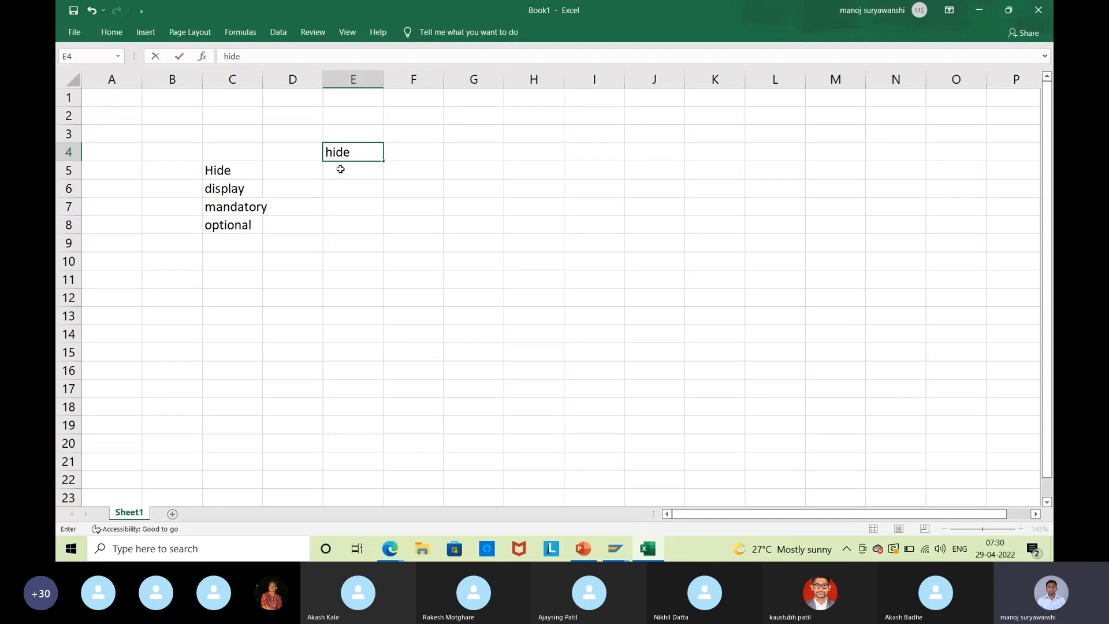
pyautogui.press('Tab')
pyautogui.write('dis')
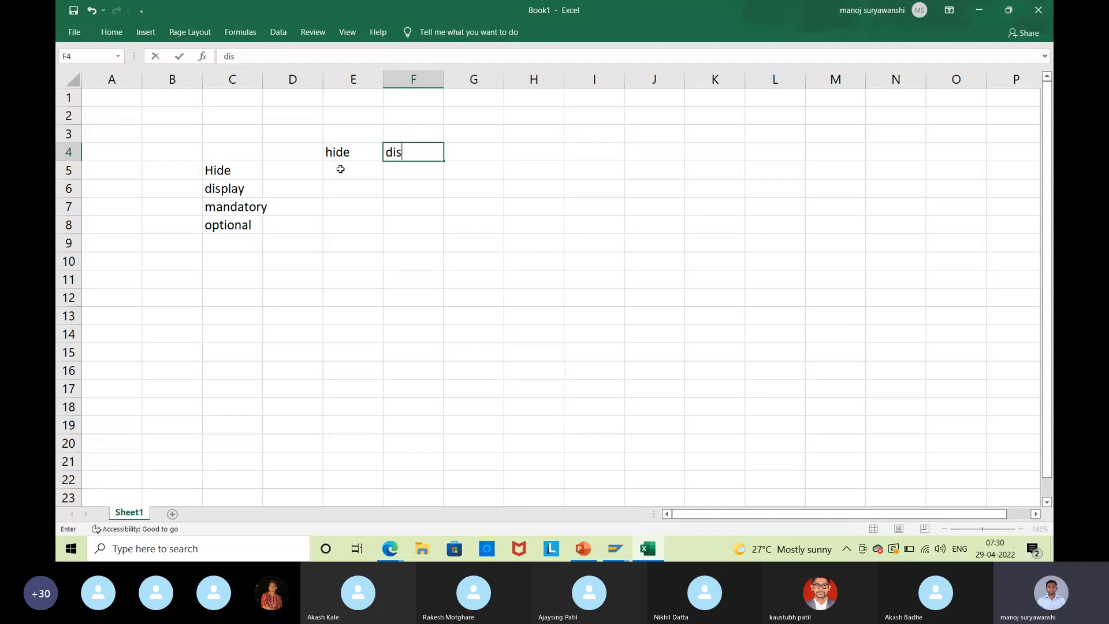
pyautogui.write('play ma')
pyautogui.press('BackSpace')
pyautogui.press('BackSpace')
pyautogui.press('Tab')
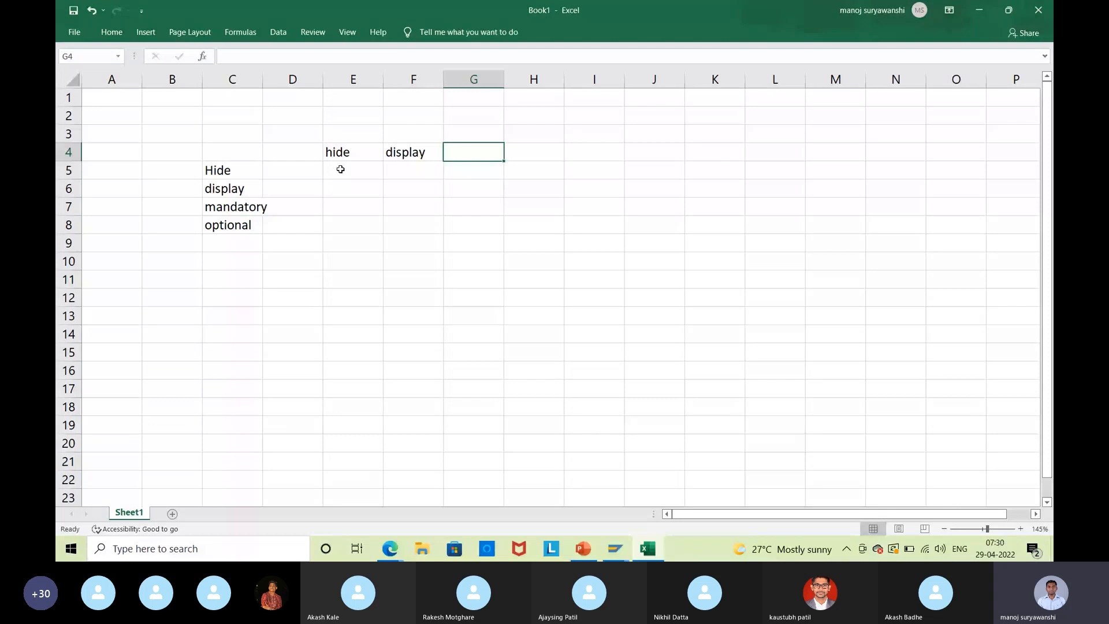
pyautogui.write('manda')
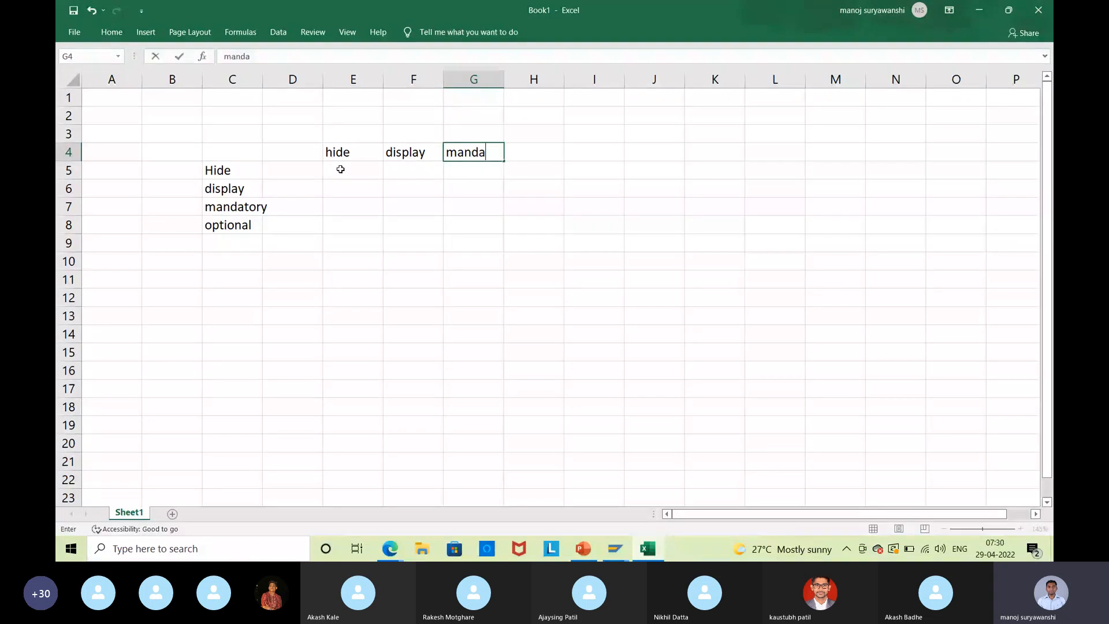
pyautogui.write('tory')
pyautogui.press('Tab')
pyautogui.write('optio')
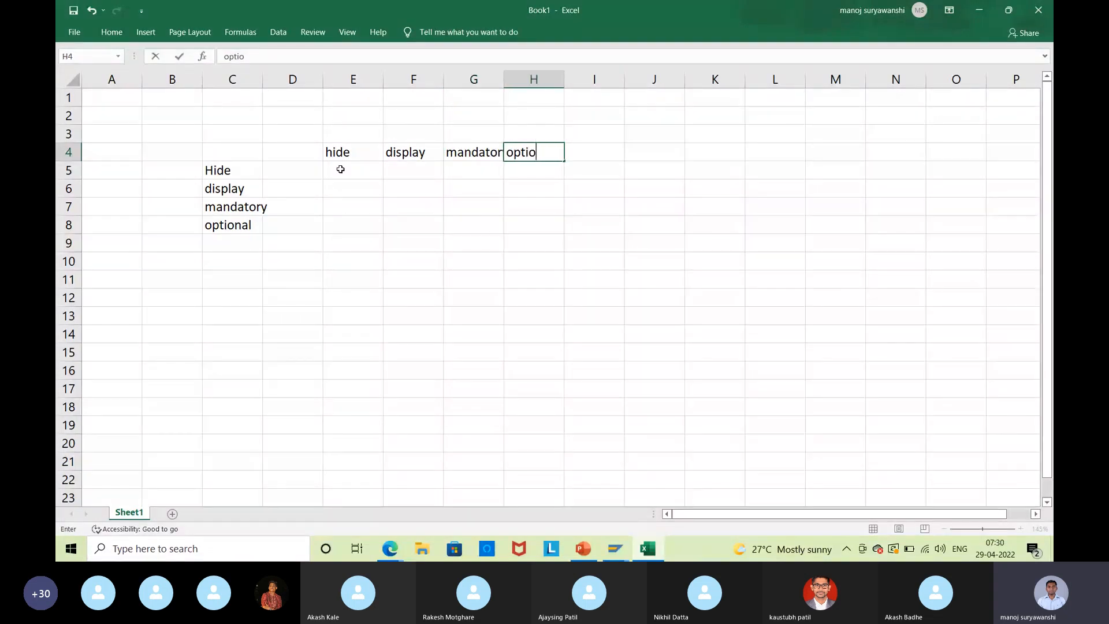
pyautogui.write('nal')
pyautogui.click(341, 169)
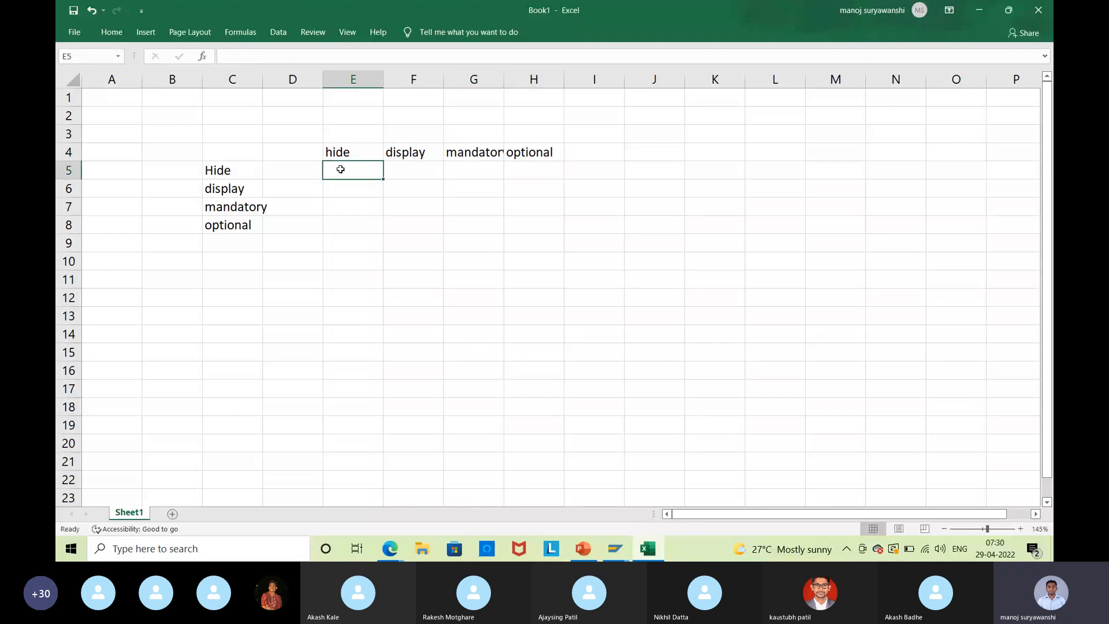
# Number the rows 1–4 in B5:B8 and head the column 'Priority' in B4.
pyautogui.click(167, 168)
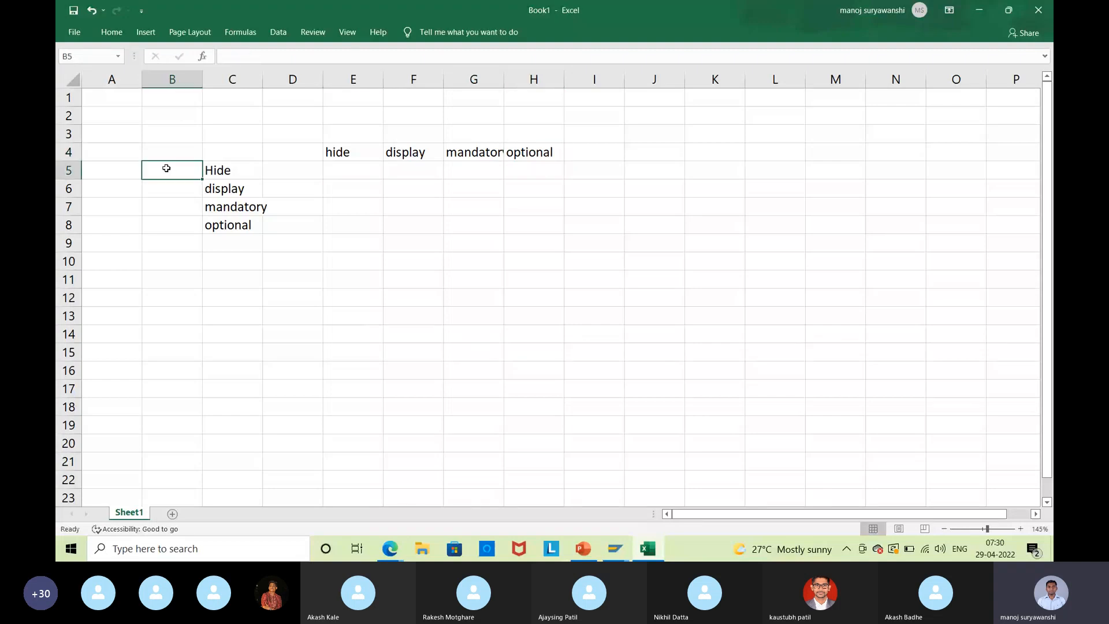
pyautogui.write('1')
pyautogui.press('Return')
pyautogui.write('2')
pyautogui.press('Return')
pyautogui.write('3')
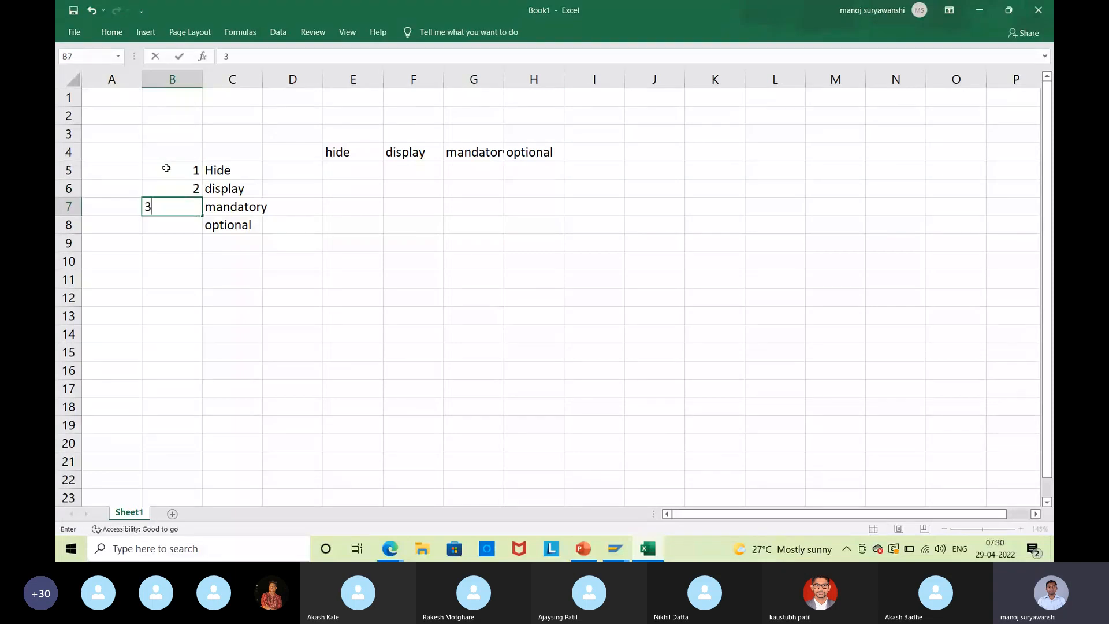
pyautogui.press('Return')
pyautogui.write('4')
pyautogui.press('Return')
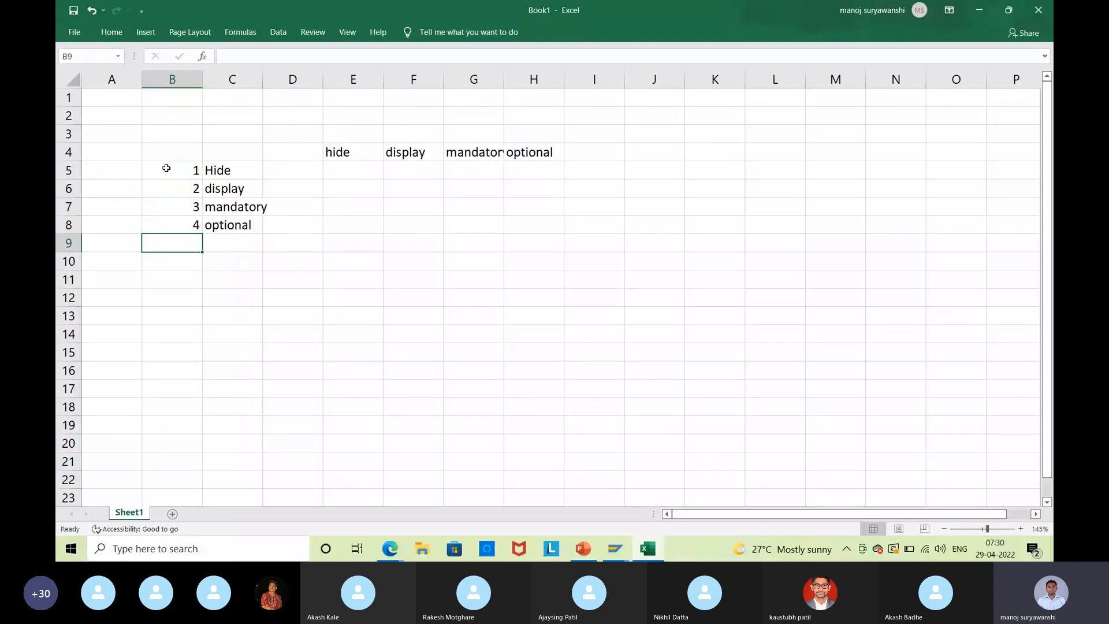
pyautogui.click(164, 149)
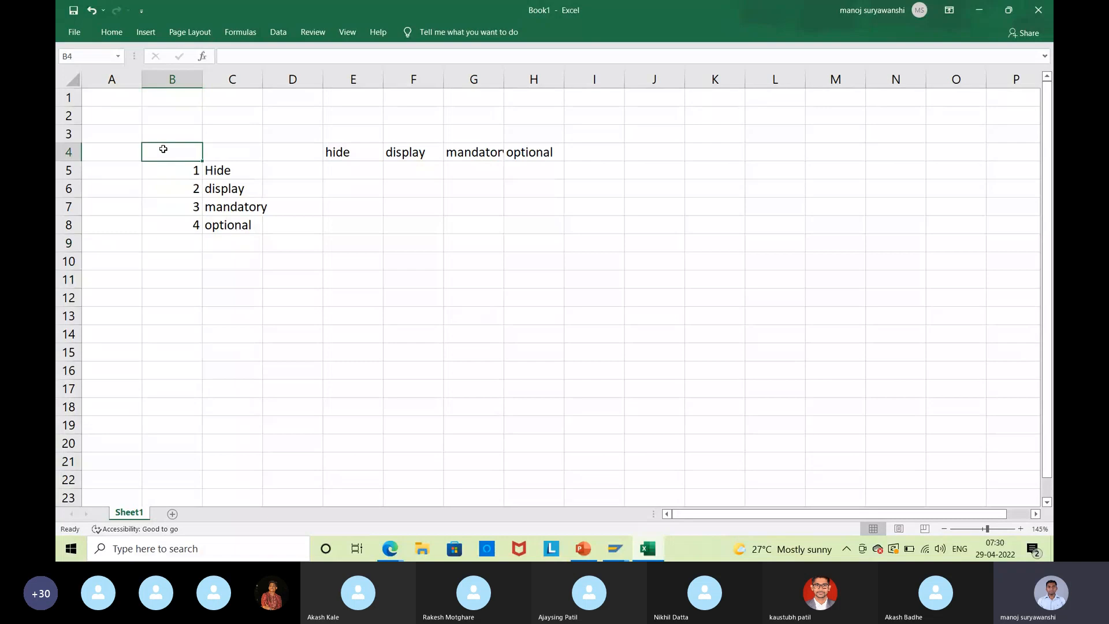
pyautogui.write('P')
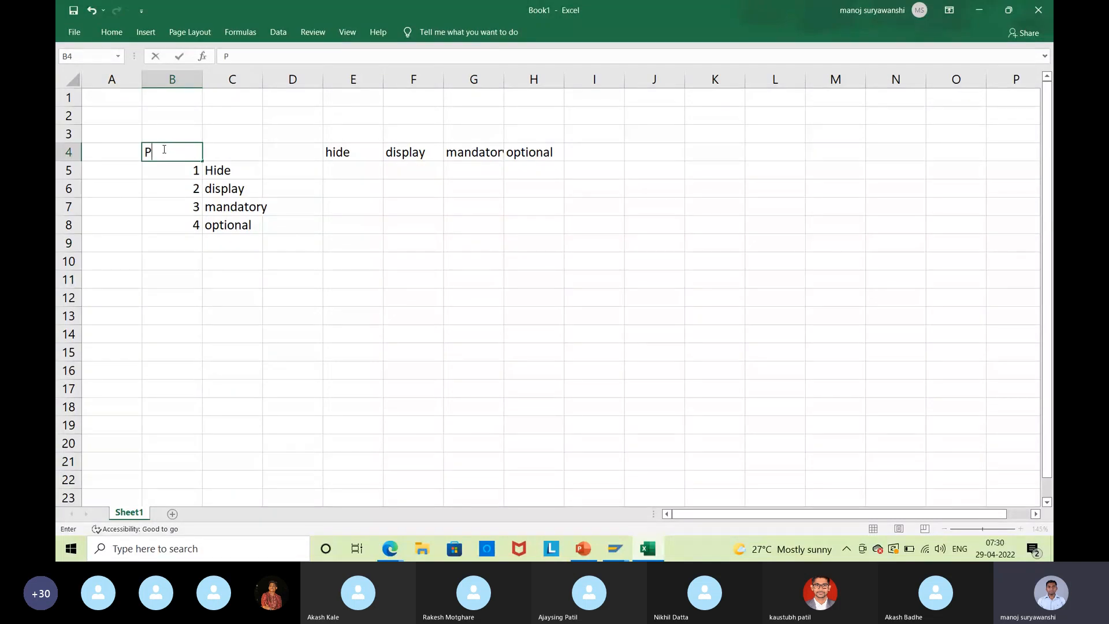
pyautogui.write('riority')
pyautogui.press('Return')
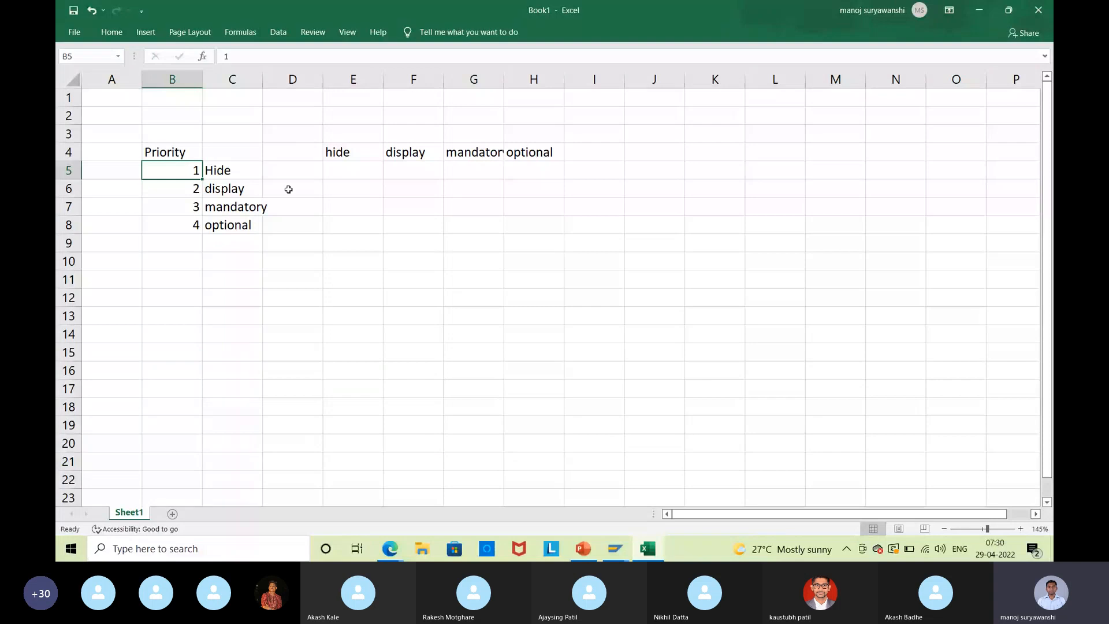
# Widen column C, then enter 'MM01-' in D7 and 'ROH' in H5 under optional.
pyautogui.doubleClick(267, 86)
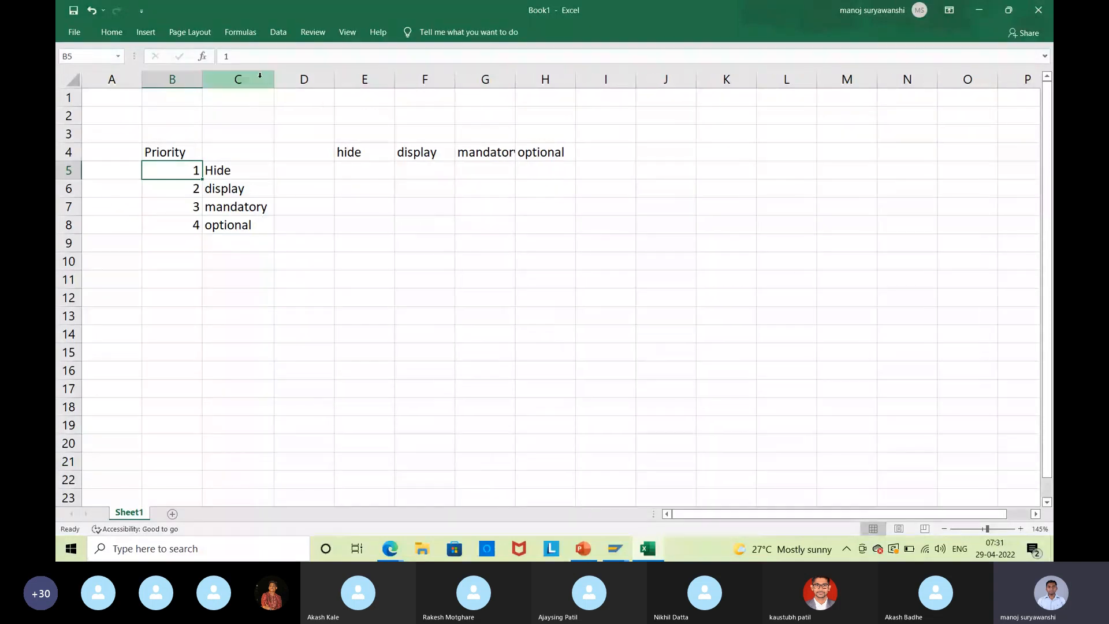
pyautogui.click(321, 206)
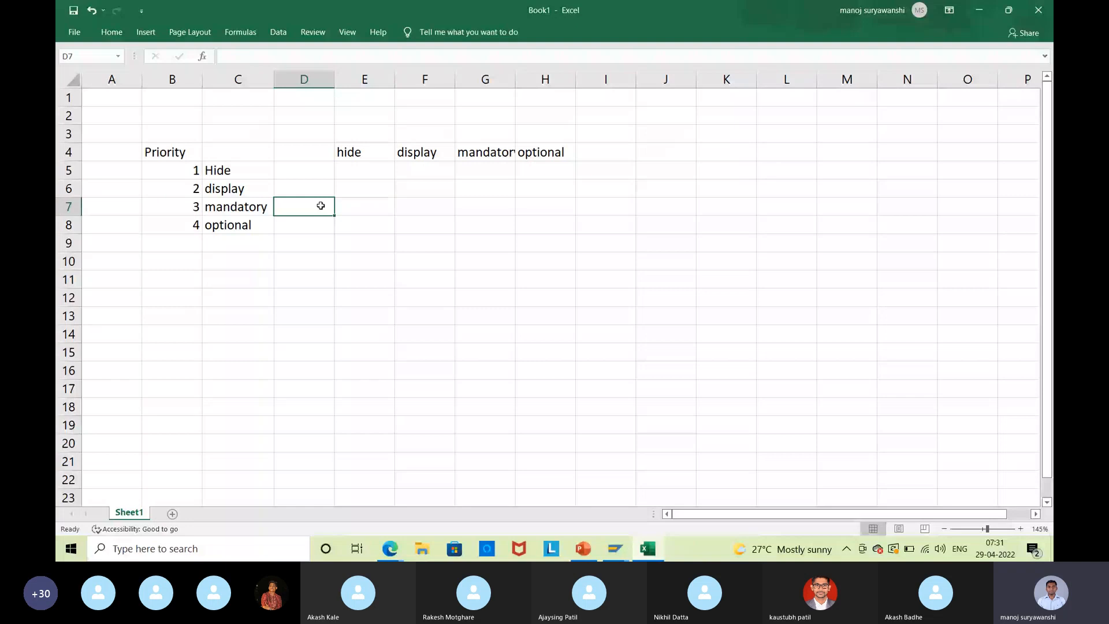
pyautogui.write('MM01-')
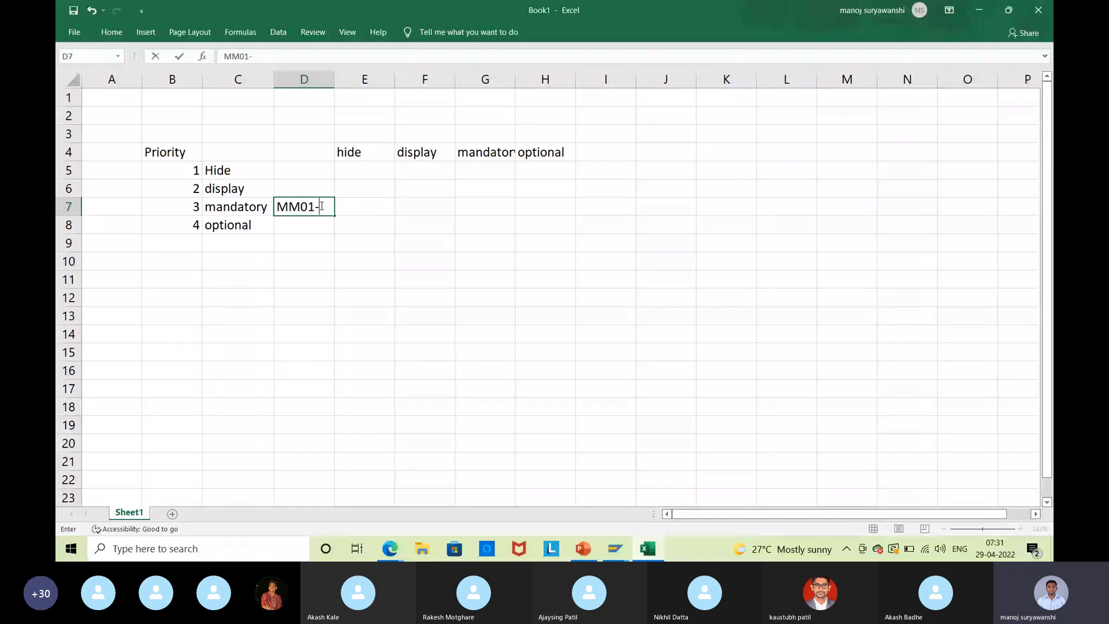
pyautogui.press('Return')
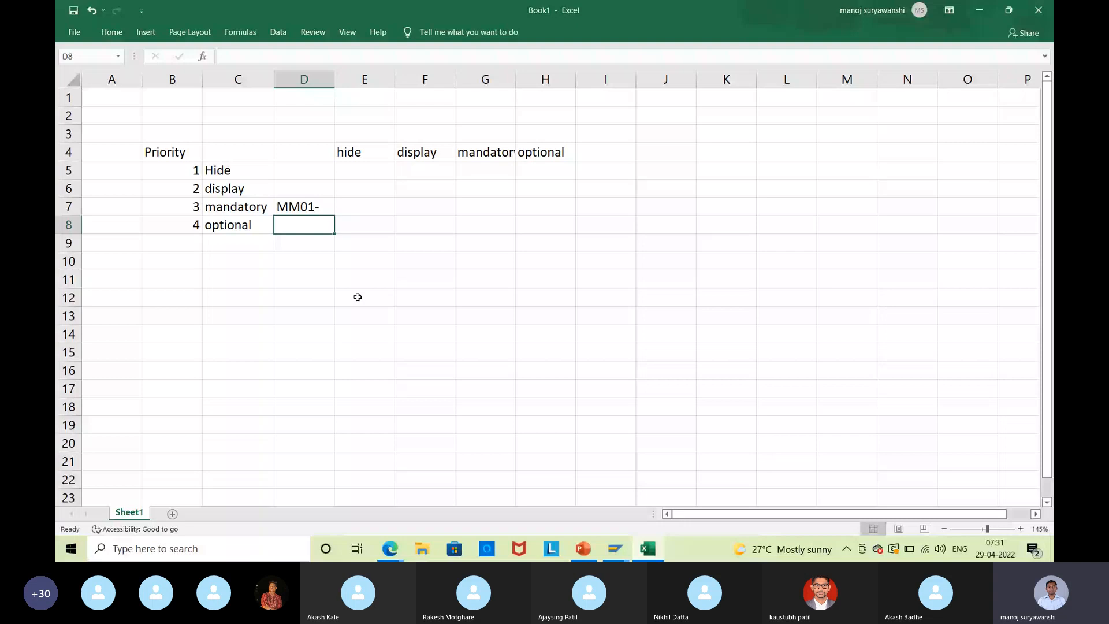
pyautogui.click(546, 170)
pyautogui.write('ROH')
pyautogui.press('Return')
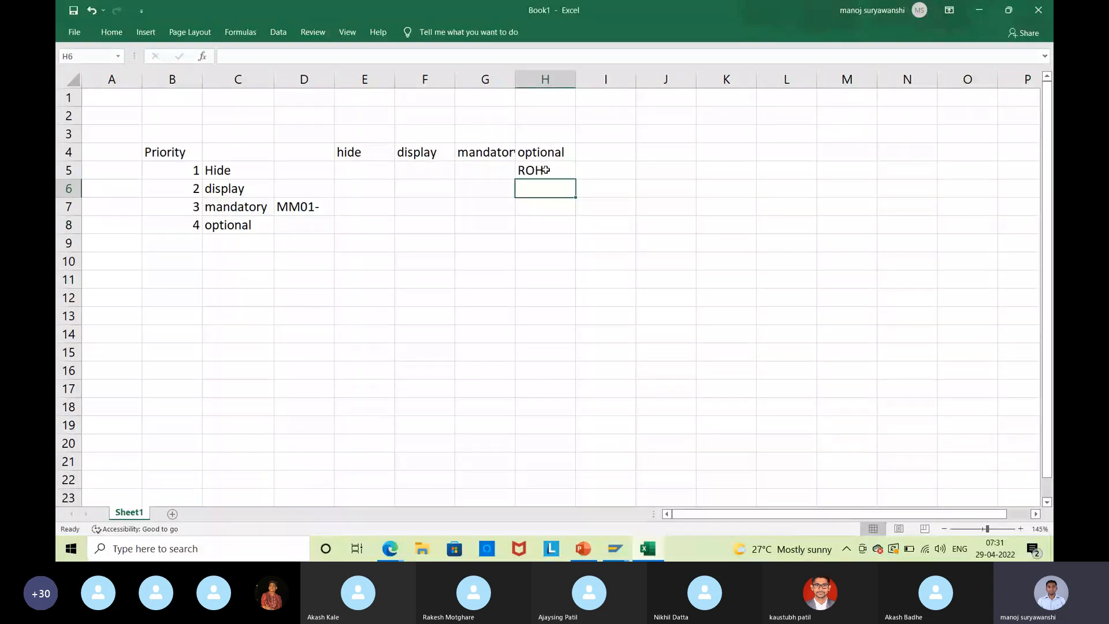
# Review the table by selecting the priority numbers B5:B8 and the mandatory and optional entries.
pyautogui.click(563, 171)
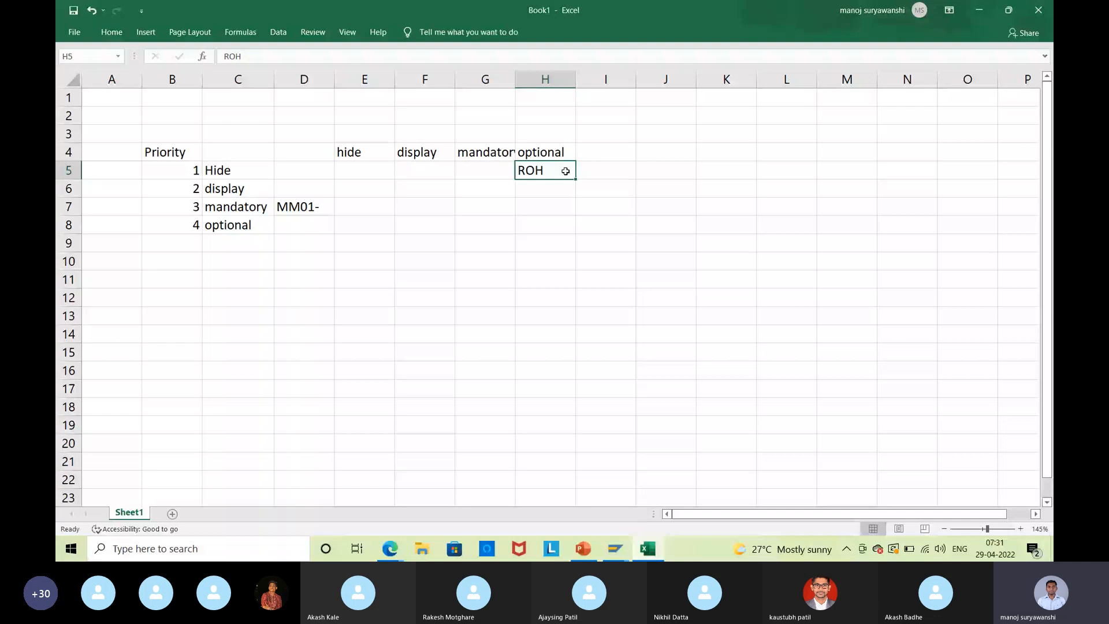
pyautogui.click(554, 147)
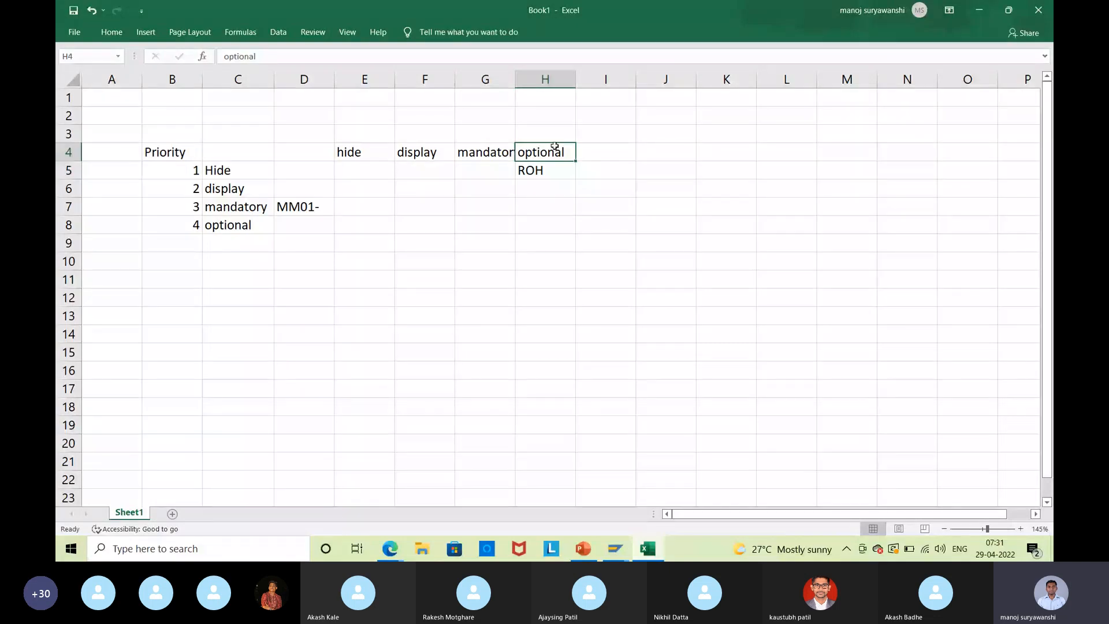
pyautogui.click(237, 207)
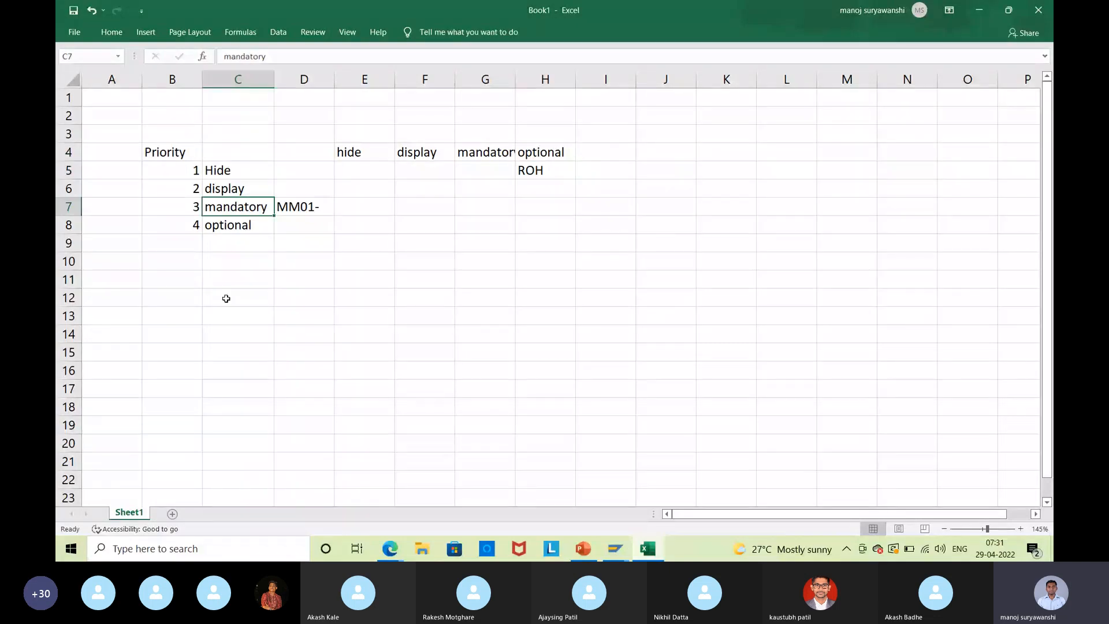
pyautogui.click(182, 171)
pyautogui.moveTo(183, 171); pyautogui.dragTo(180, 232)
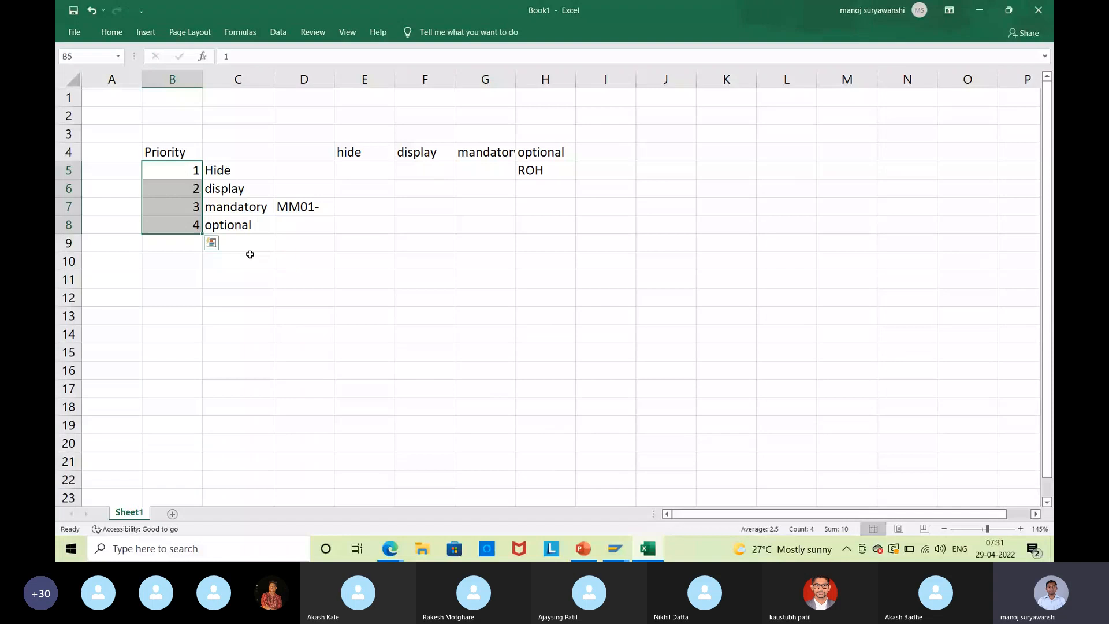
pyautogui.click(239, 210)
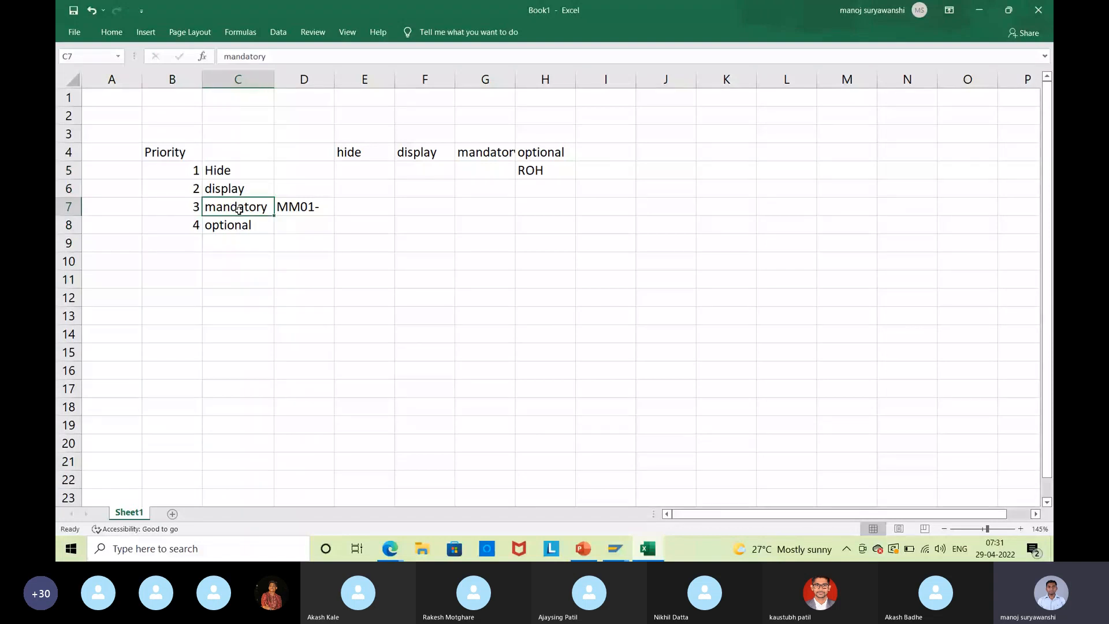
pyautogui.click(219, 230)
pyautogui.click(216, 206)
pyautogui.click(228, 224)
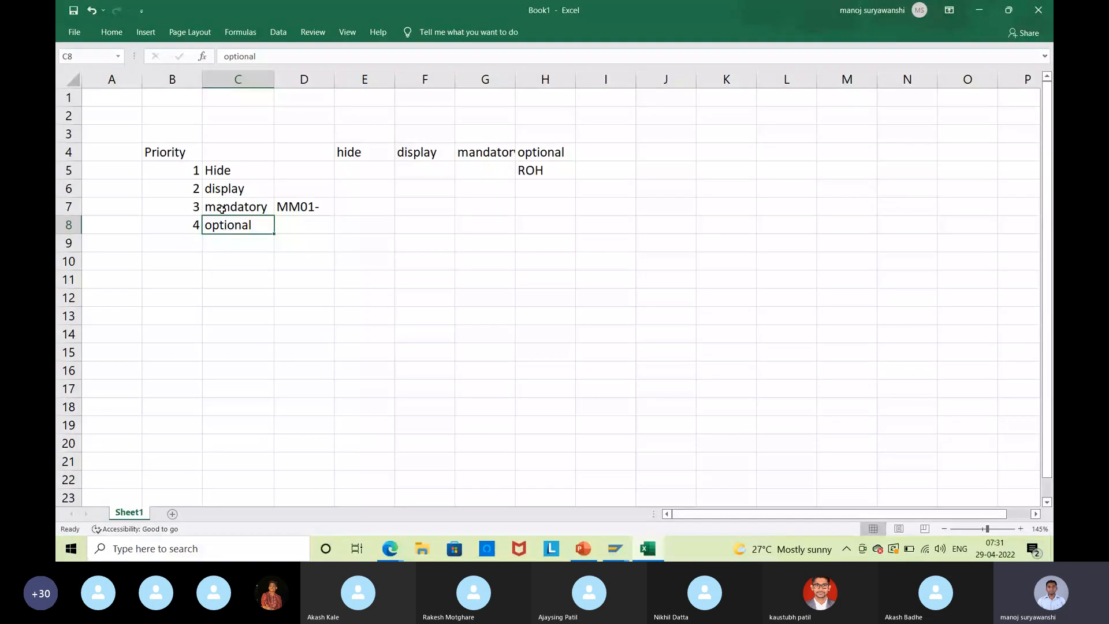
# Enter 'madatory' in cell H7 below ROH under the optional heading.
pyautogui.click(543, 208)
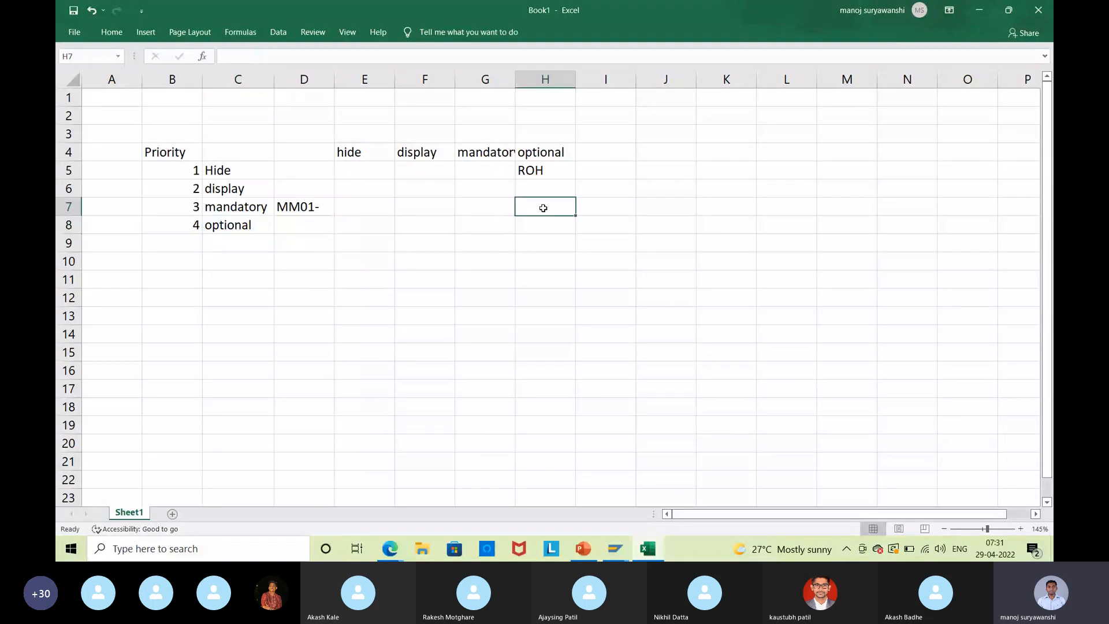
pyautogui.write('mad')
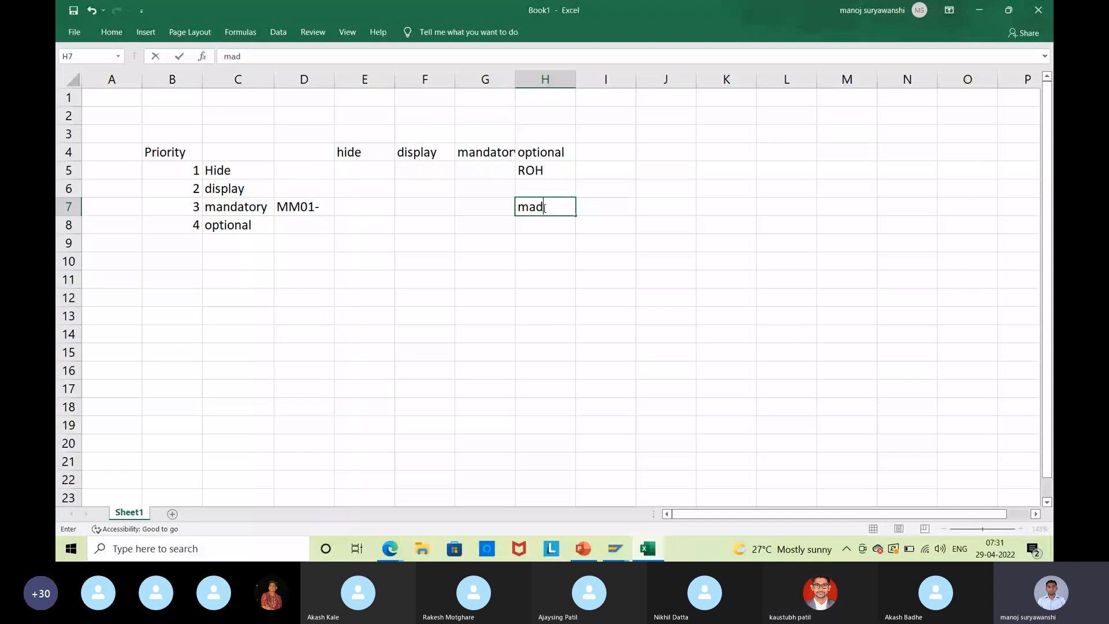
pyautogui.write('atory')
pyautogui.press('Return')
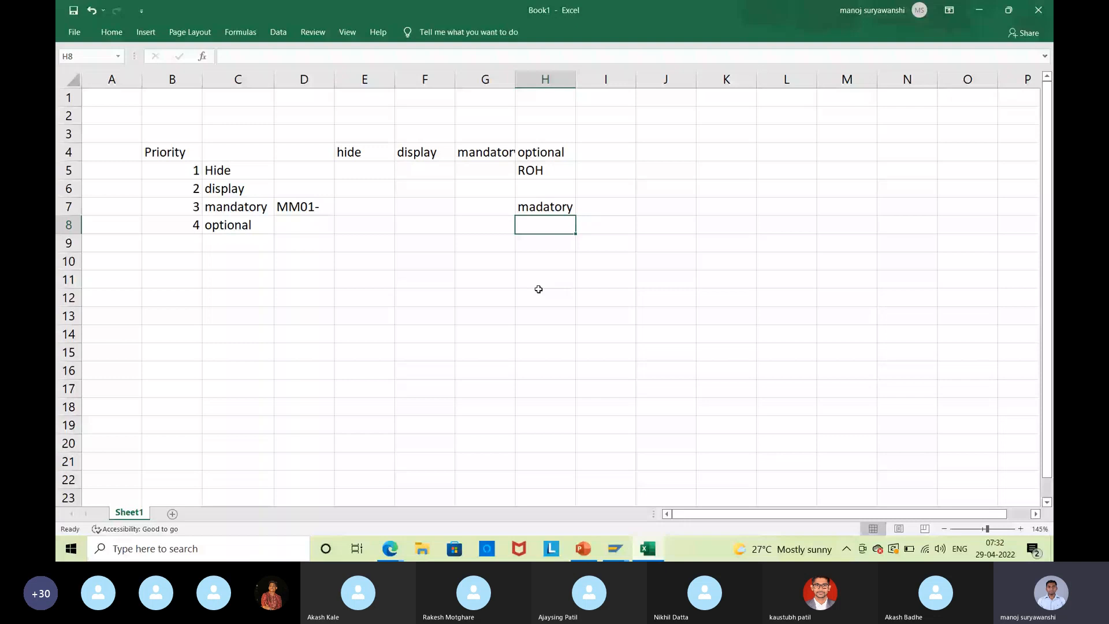
# Select the field-status block under the headings and minimise Excel to return to SAP.
pyautogui.click(369, 208)
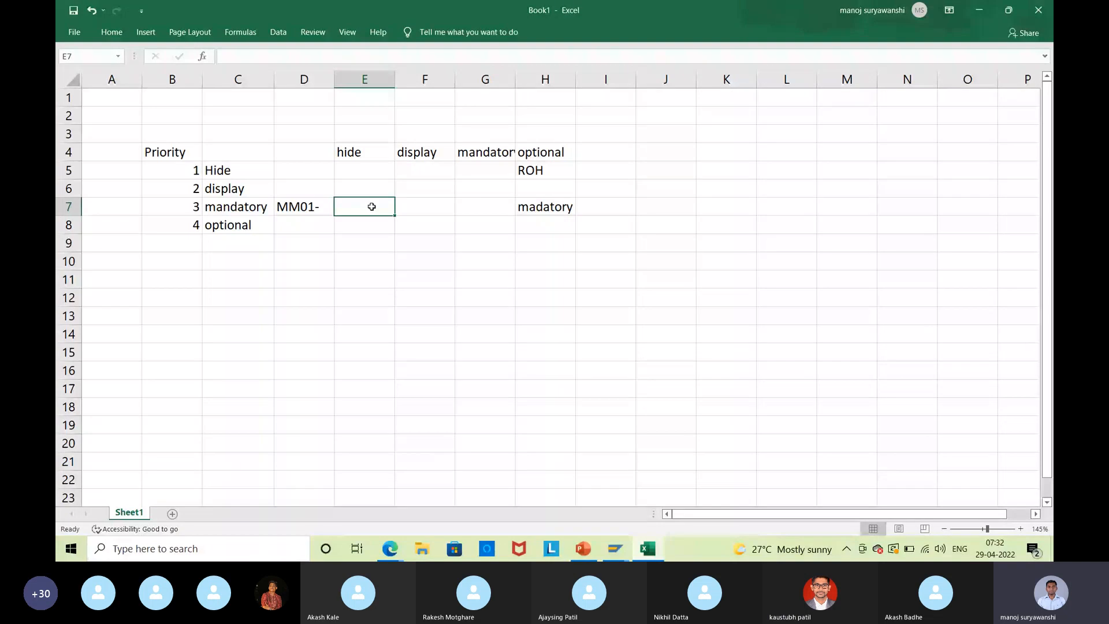
pyautogui.moveTo(325, 169); pyautogui.dragTo(565, 226)
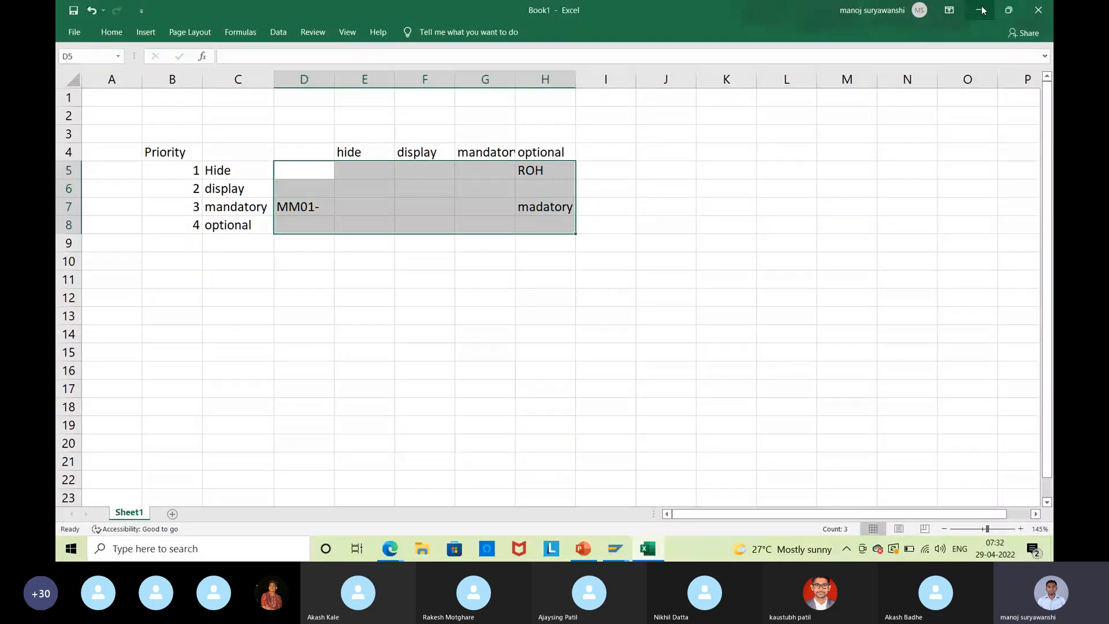
pyautogui.click(982, 10)
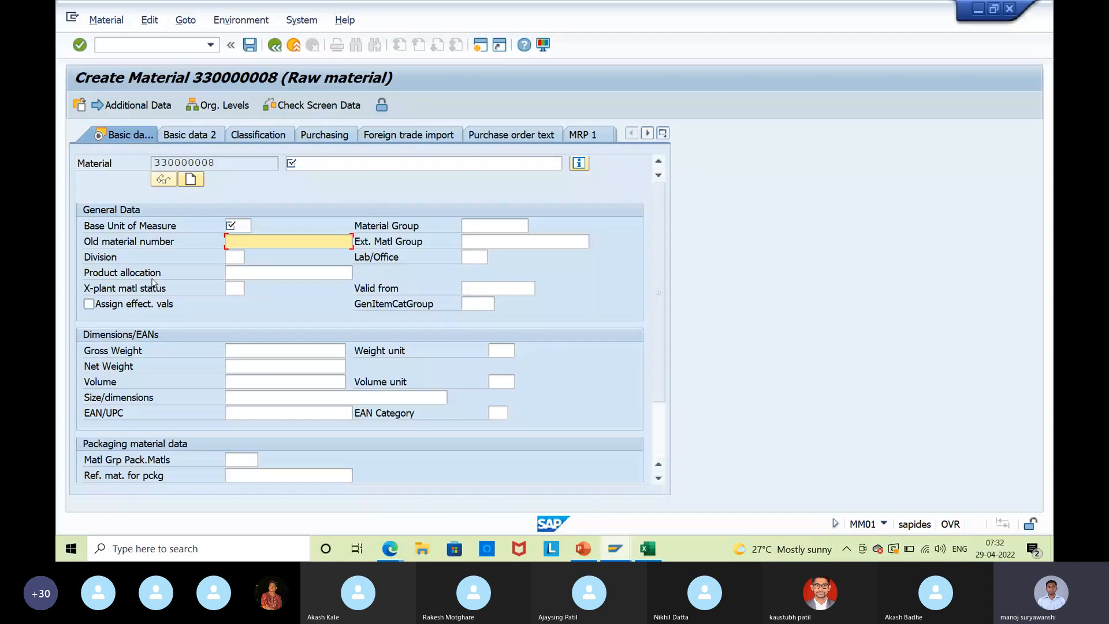
# Set MM01 back to optional entry in field selection group 11, save, and return to Create Material.
pyautogui.click(234, 257)
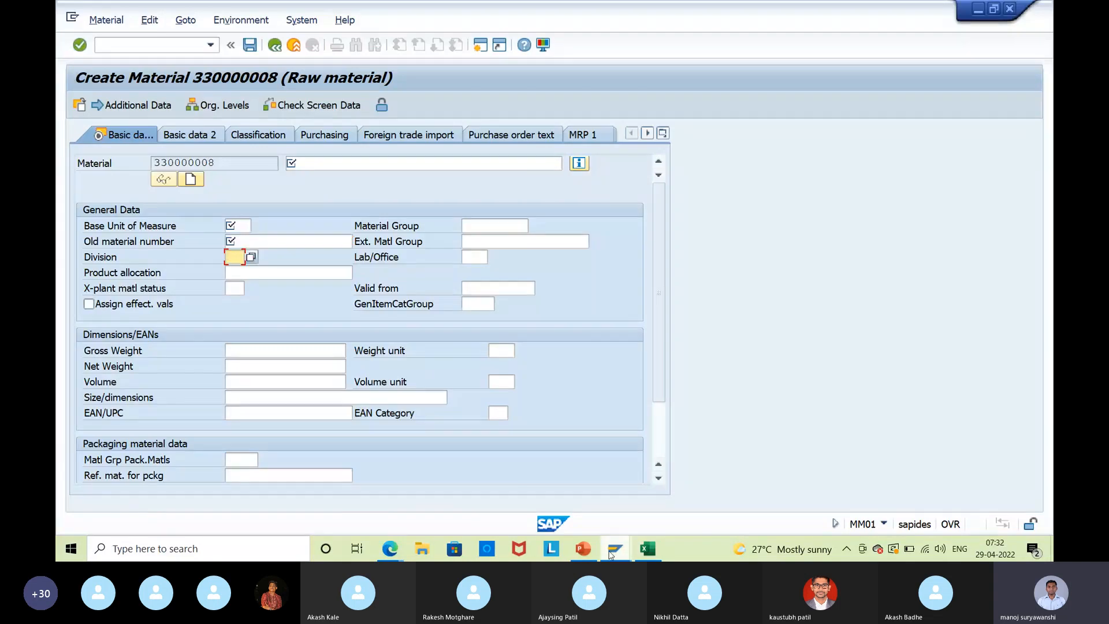
pyautogui.moveTo(616, 548)
pyautogui.moveTo(362, 487)
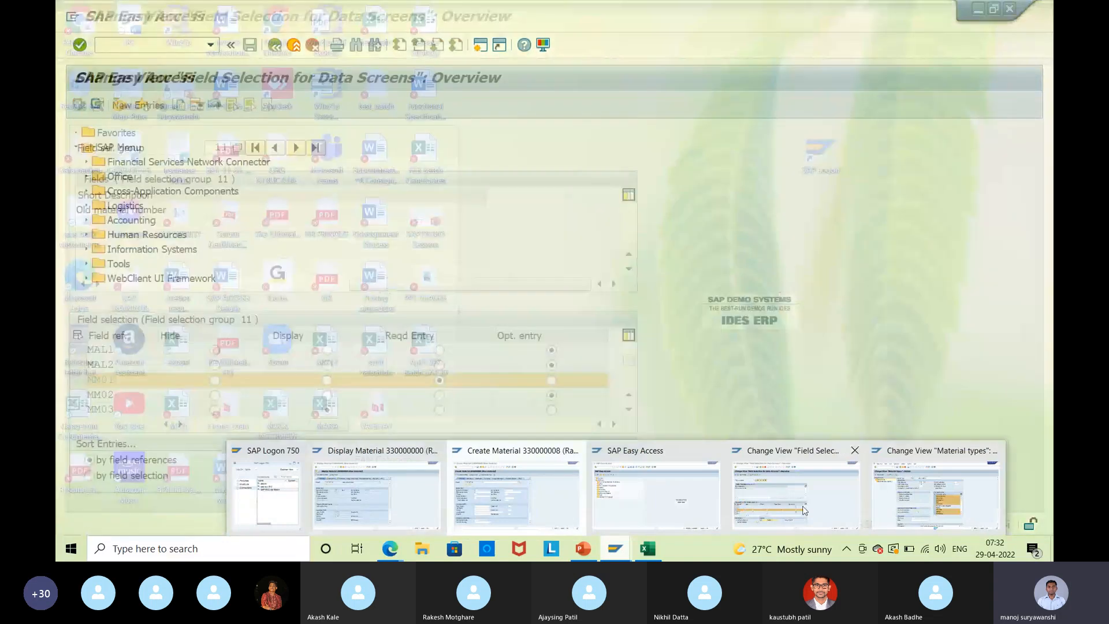
pyautogui.click(805, 510)
pyautogui.click(552, 380)
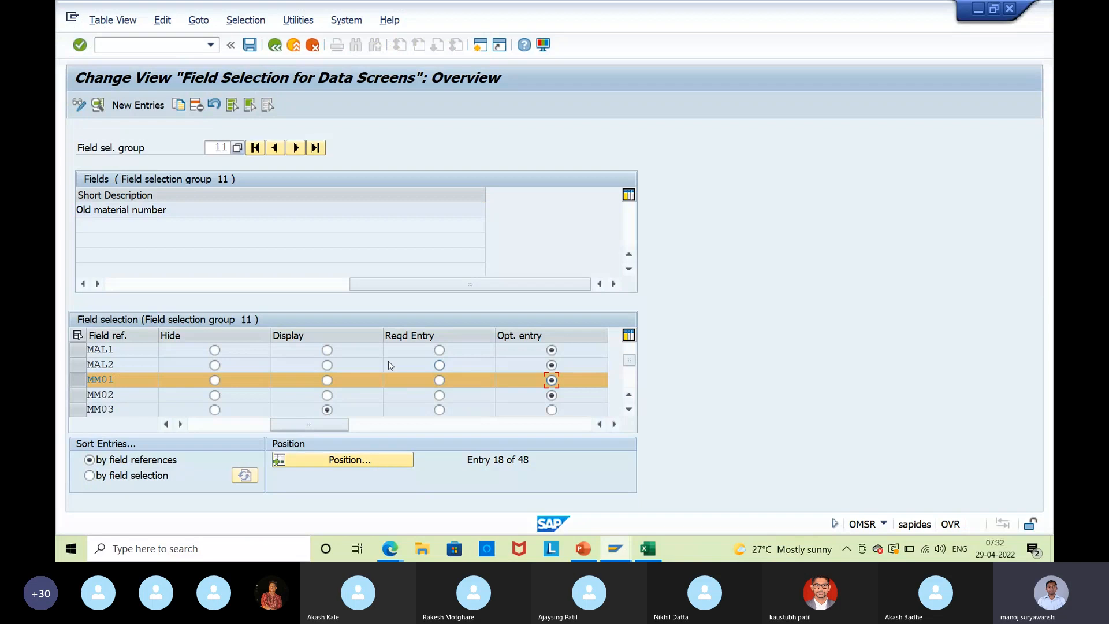
pyautogui.click(250, 46)
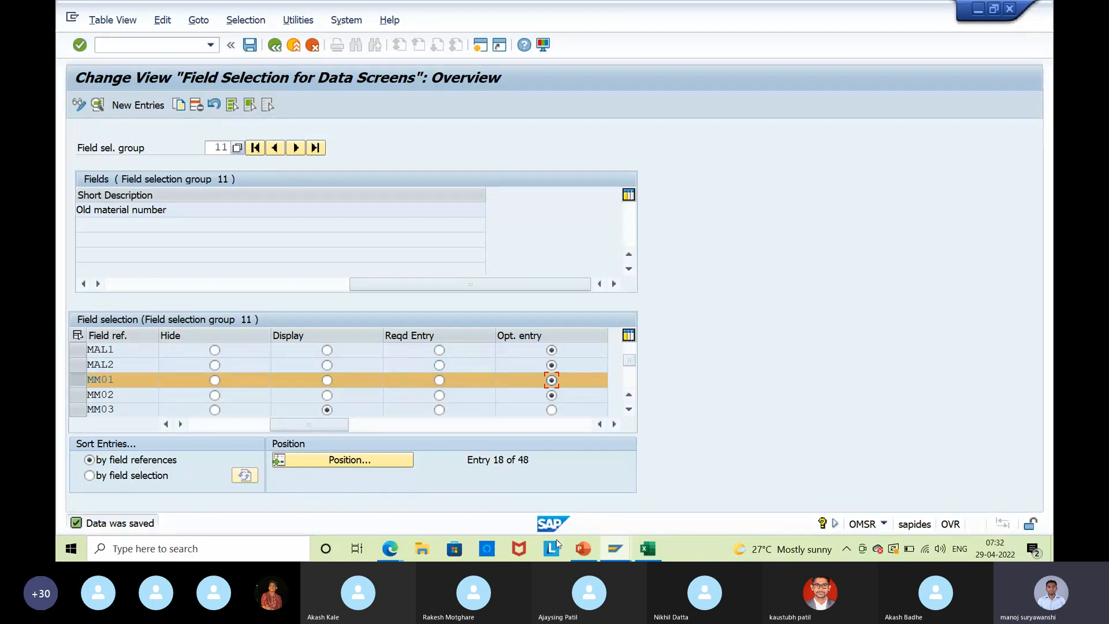
pyautogui.click(616, 548)
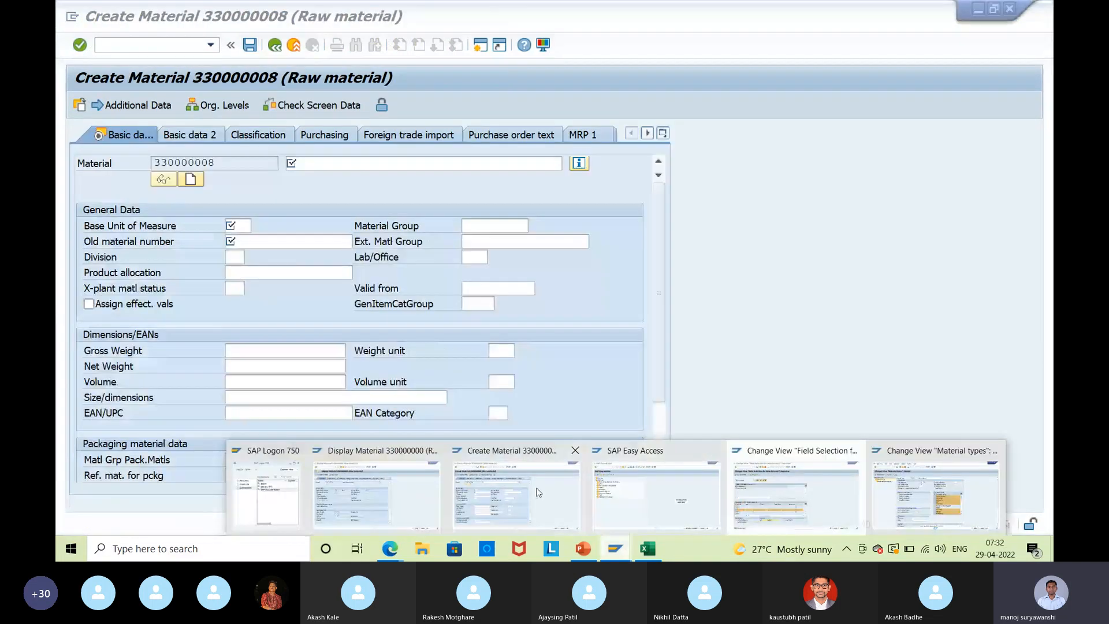
pyautogui.click(537, 491)
# Exit material 330000008 without saving and rerun MM01 on the Basic Data 1 view.
pyautogui.click(294, 45)
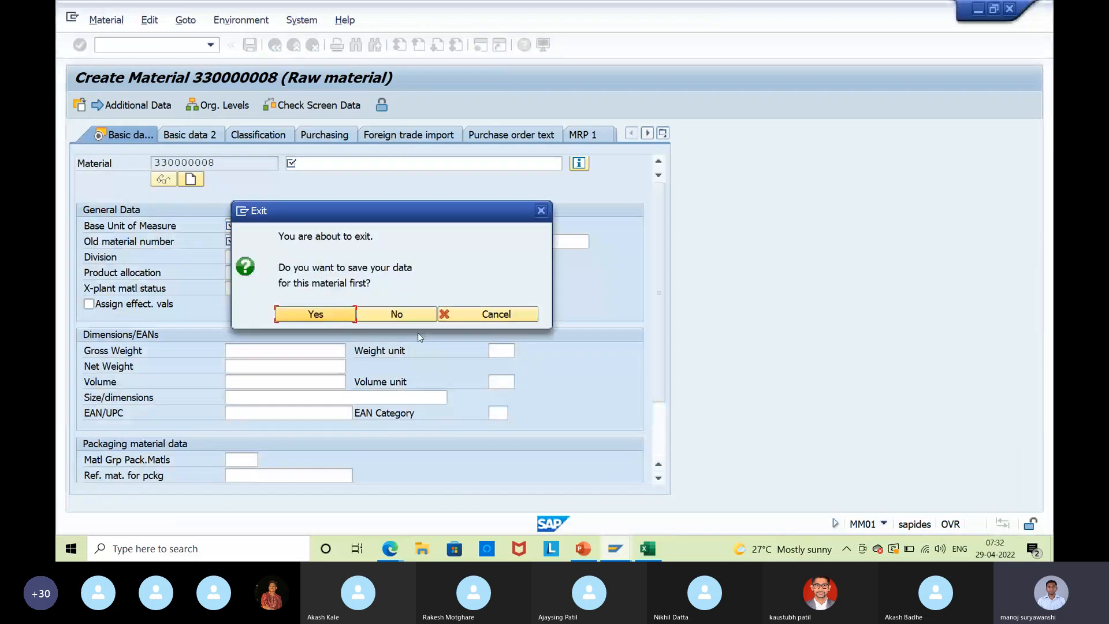
pyautogui.click(403, 315)
pyautogui.click(211, 46)
pyautogui.click(161, 59)
pyautogui.press('Return')
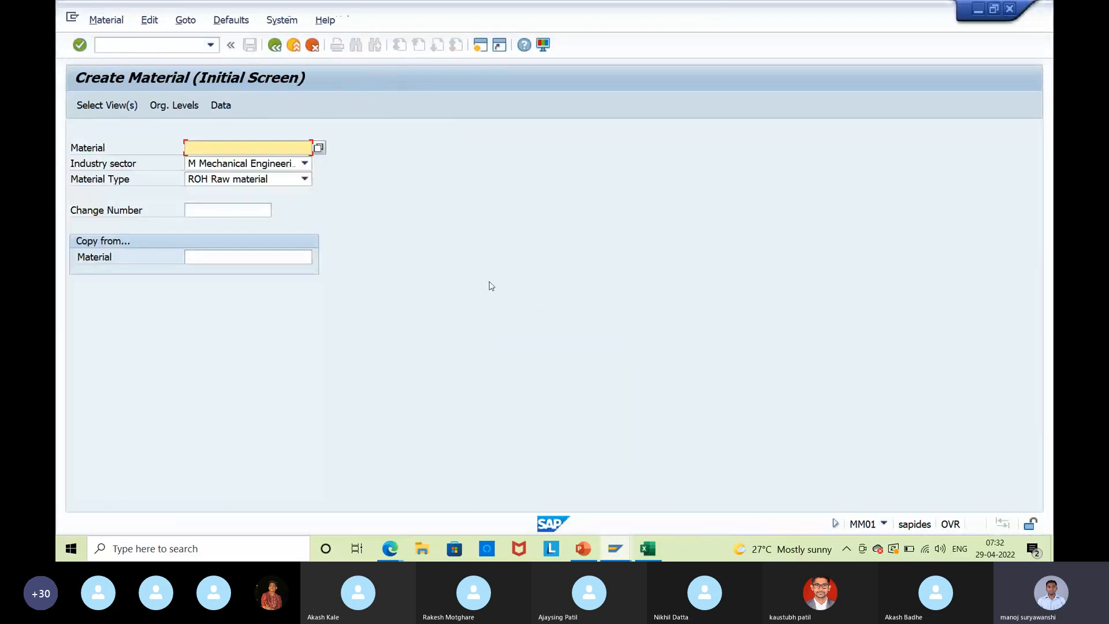
pyautogui.press('Return')
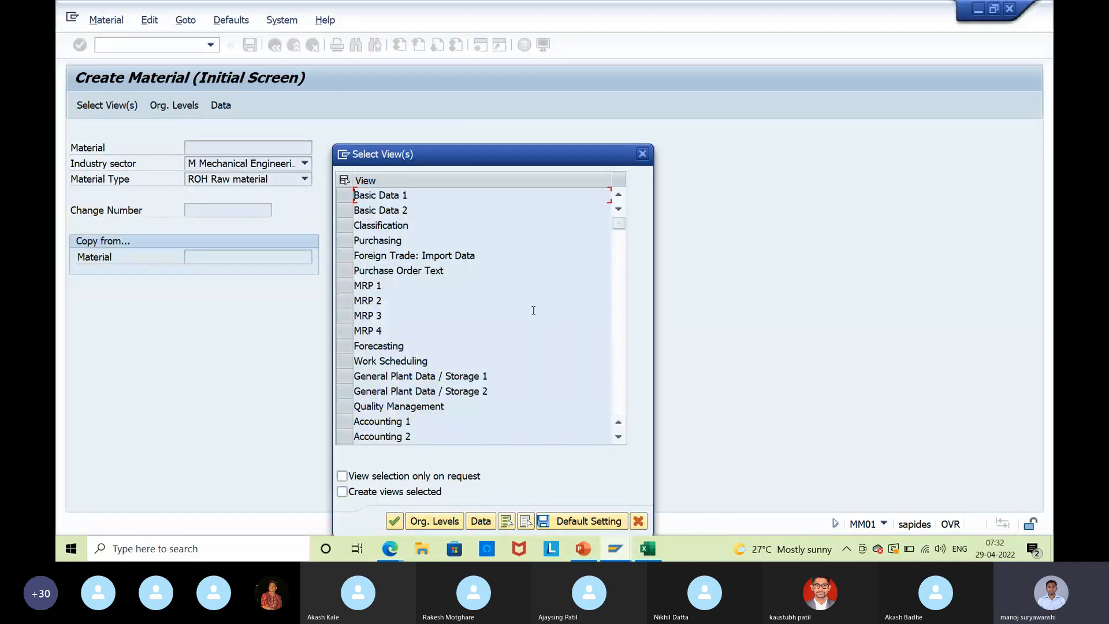
pyautogui.click(344, 195)
pyautogui.click(394, 522)
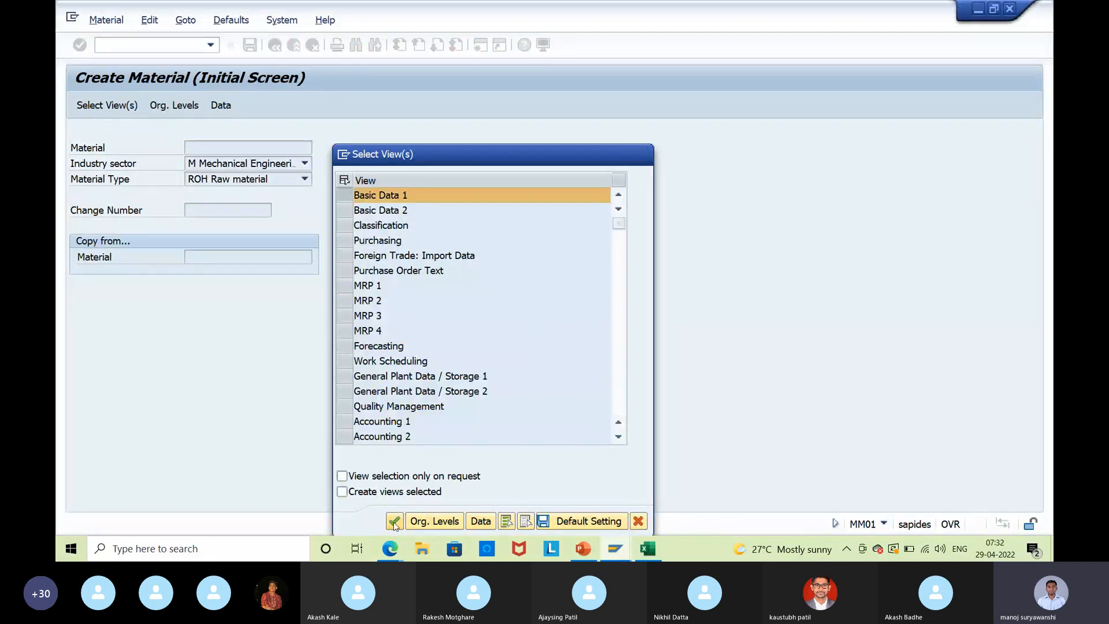
# Confirm Old material number on new material 330000009 is no longer required, then exit to SAP Easy Access.
pyautogui.click(315, 245)
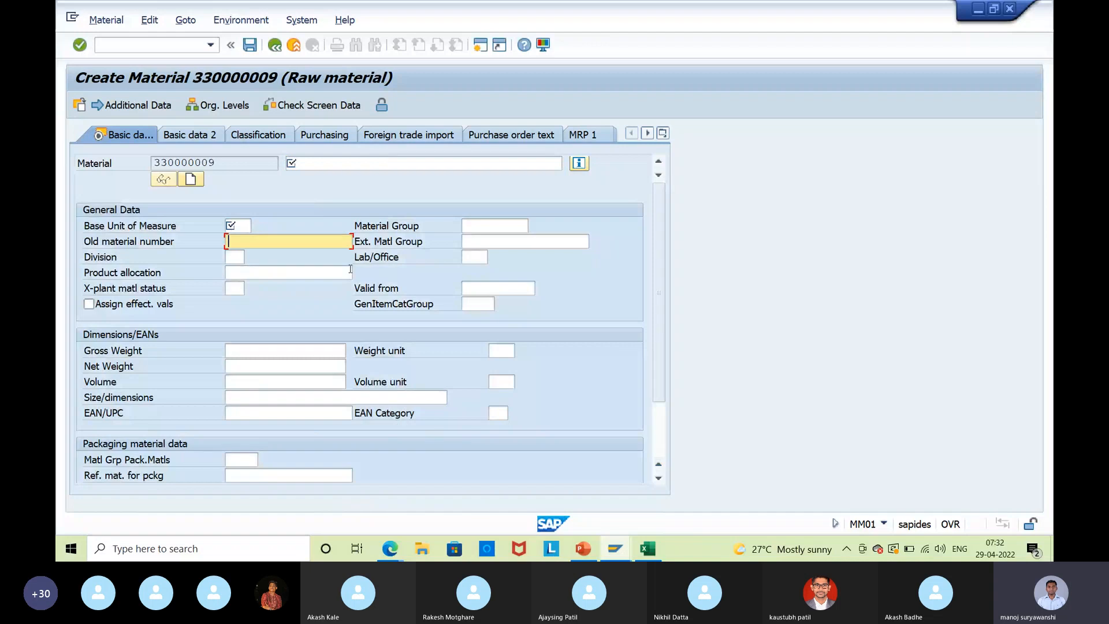
pyautogui.click(487, 245)
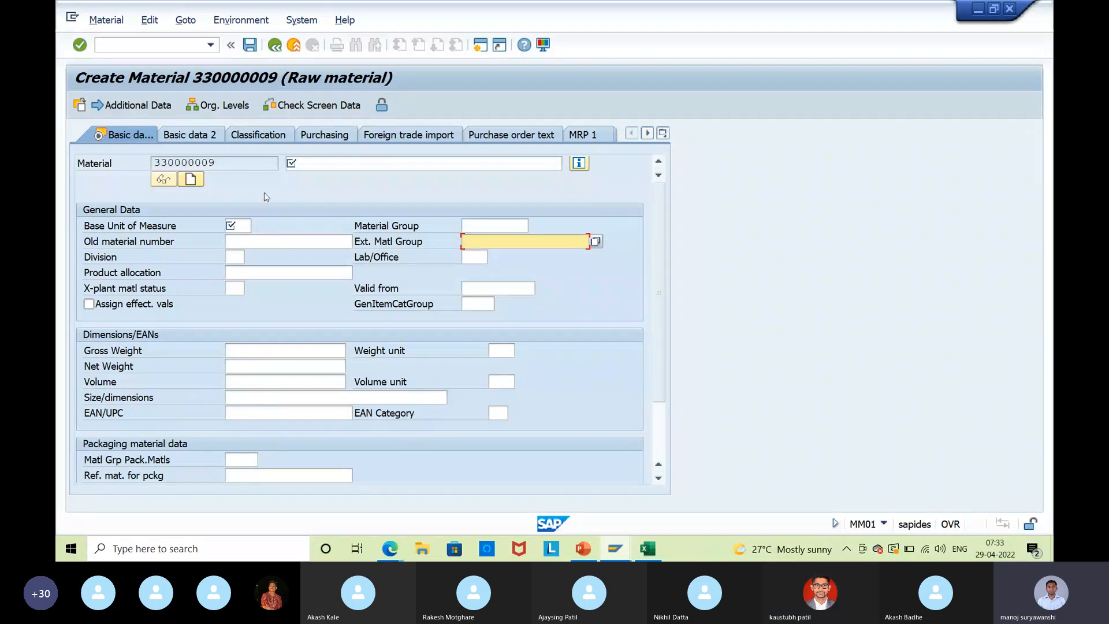
pyautogui.click(293, 46)
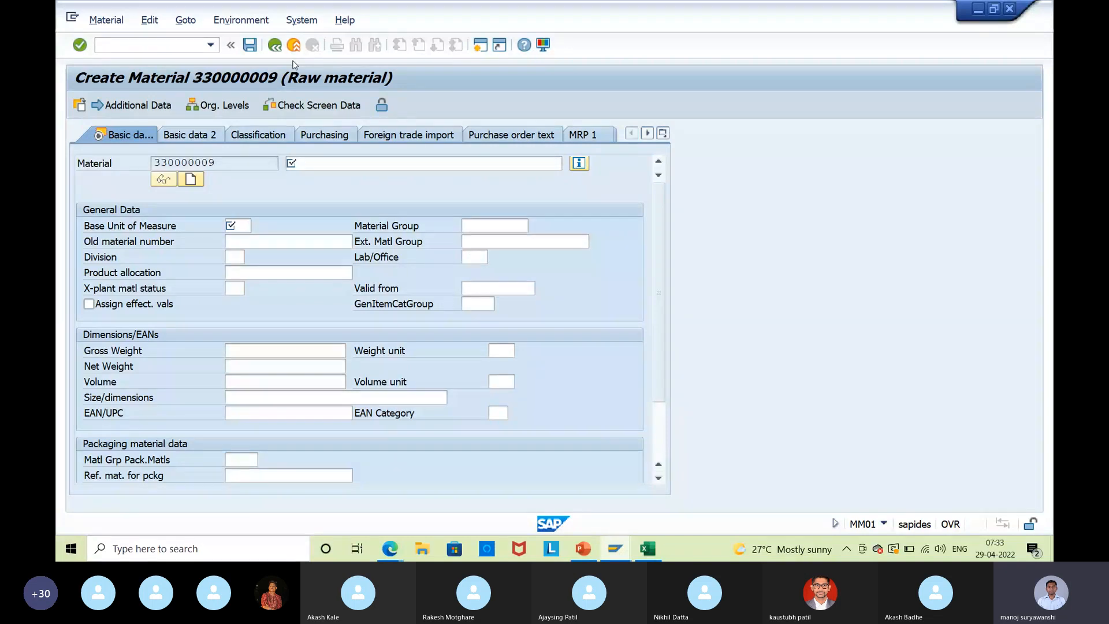
# Bring the Master data in Purchasing-MM presentation forward at slide 3 on Material Type controls.
pyautogui.moveTo(390, 549)
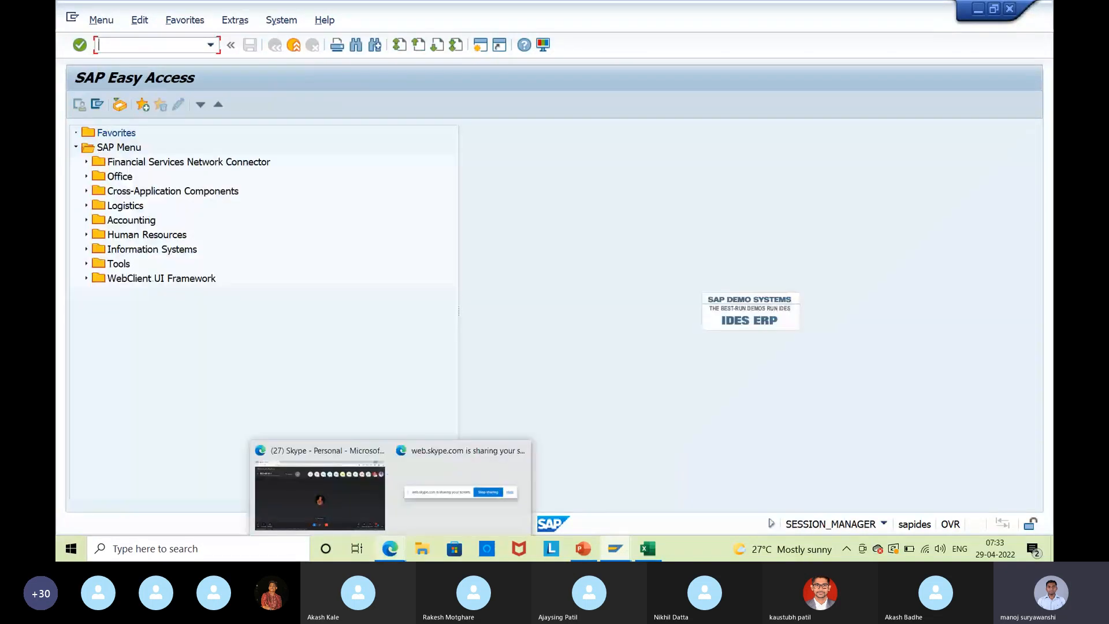
pyautogui.moveTo(583, 549)
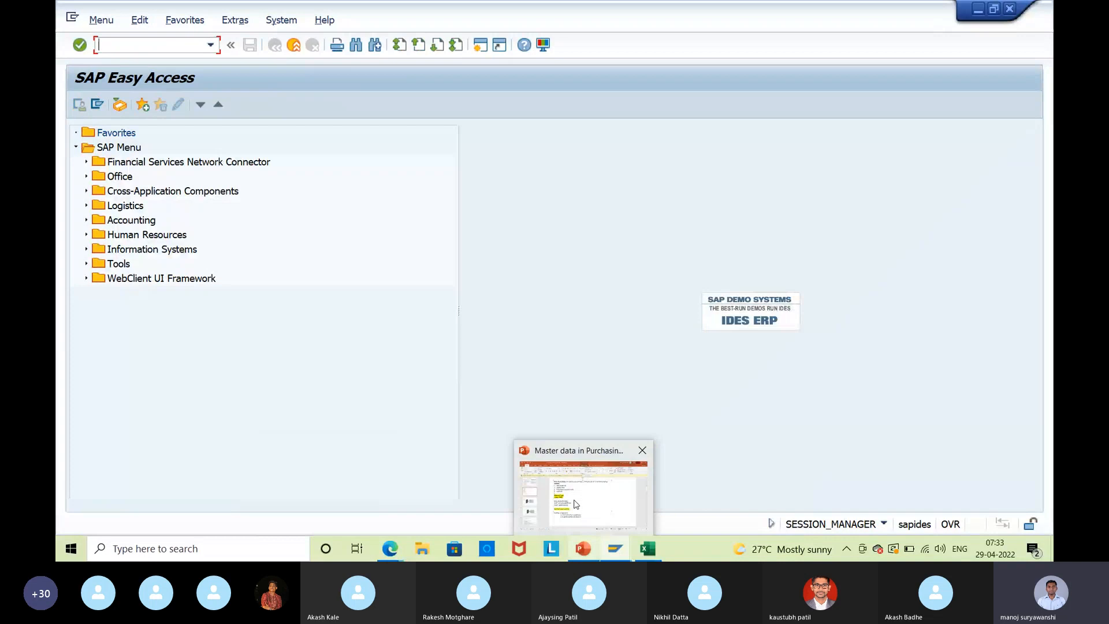
pyautogui.moveTo(576, 504)
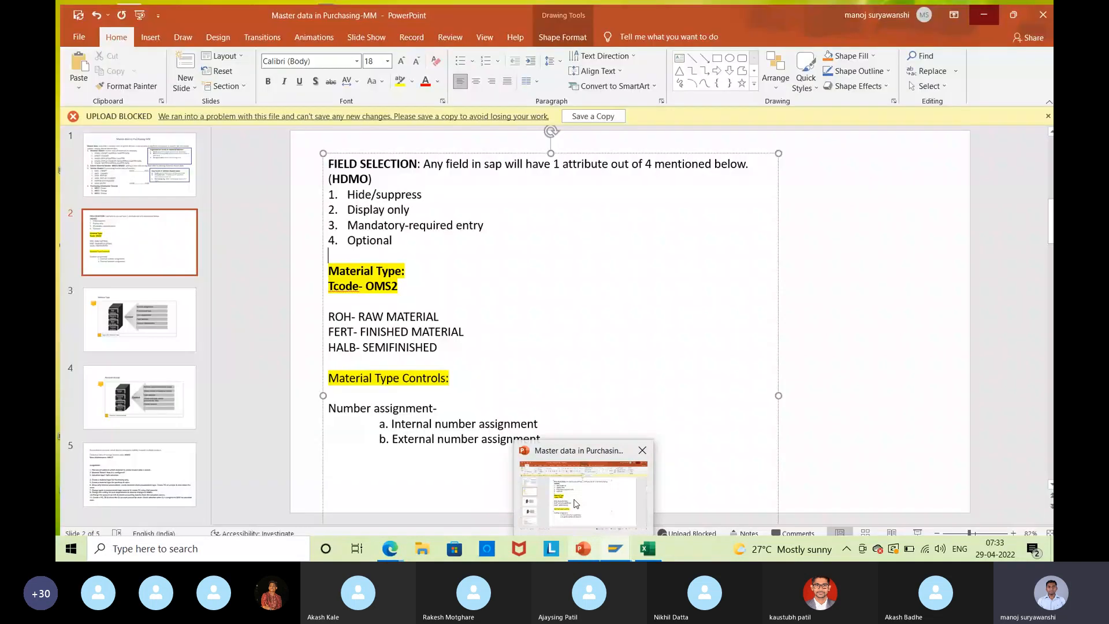
pyautogui.click(576, 504)
pyautogui.click(136, 317)
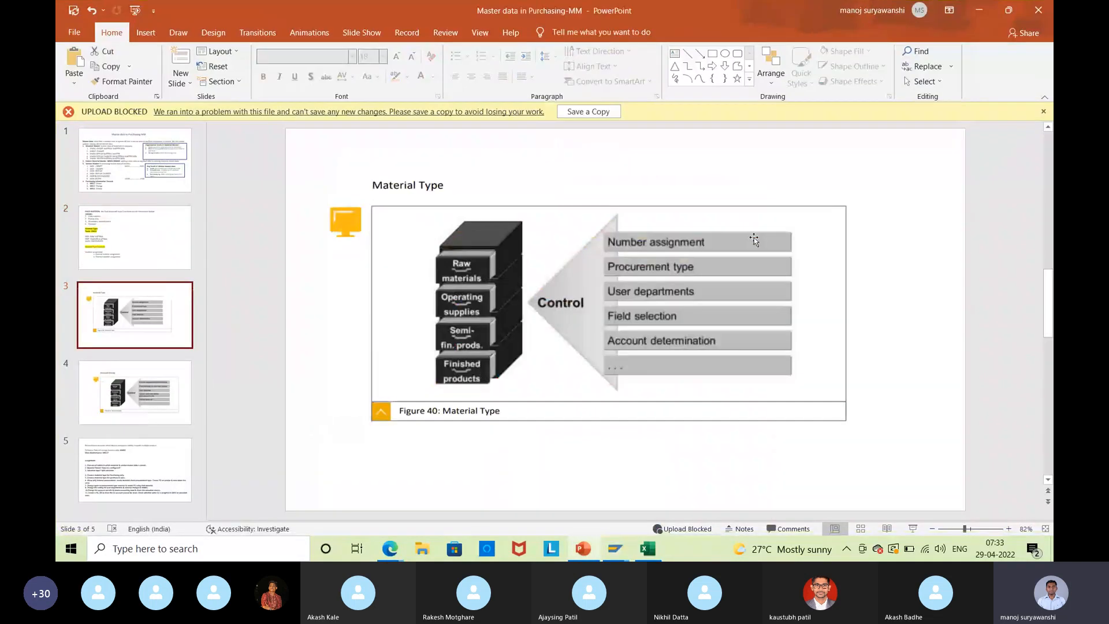
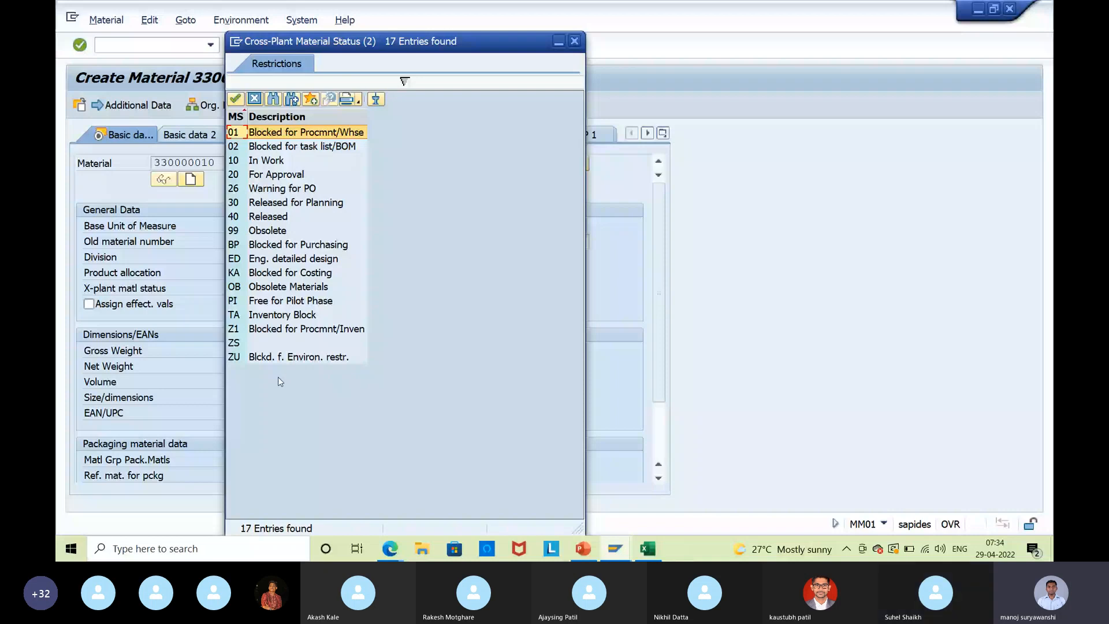
# Move the Cross-Plant Material Status list aside, highlight For Approval, then cancel without picking a status.
pyautogui.moveTo(319, 44); pyautogui.dragTo(484, 56)
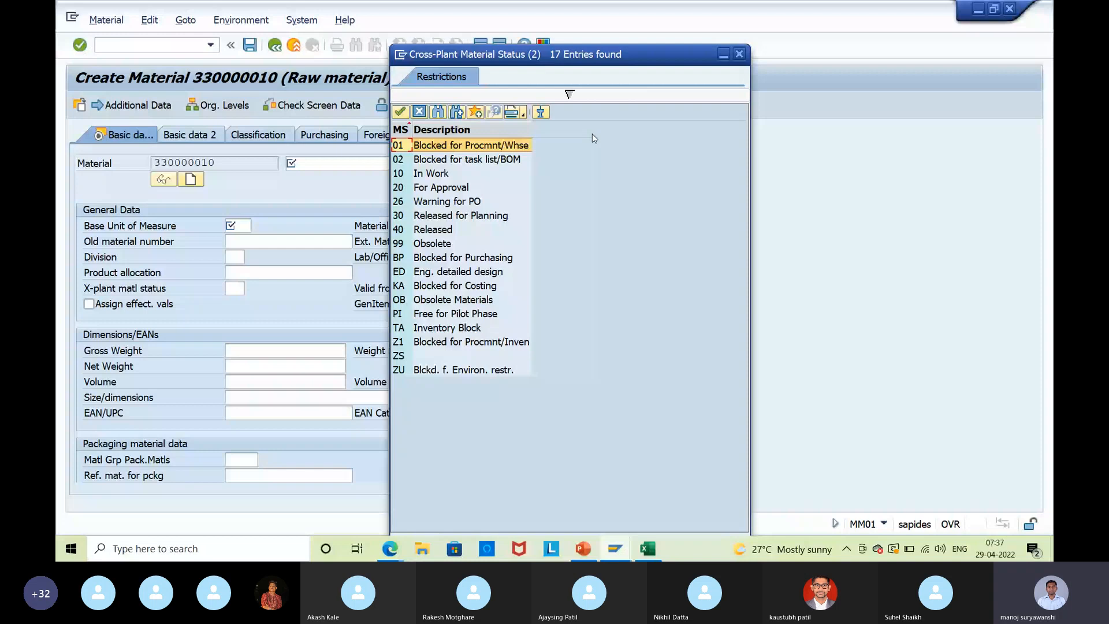
pyautogui.click(475, 188)
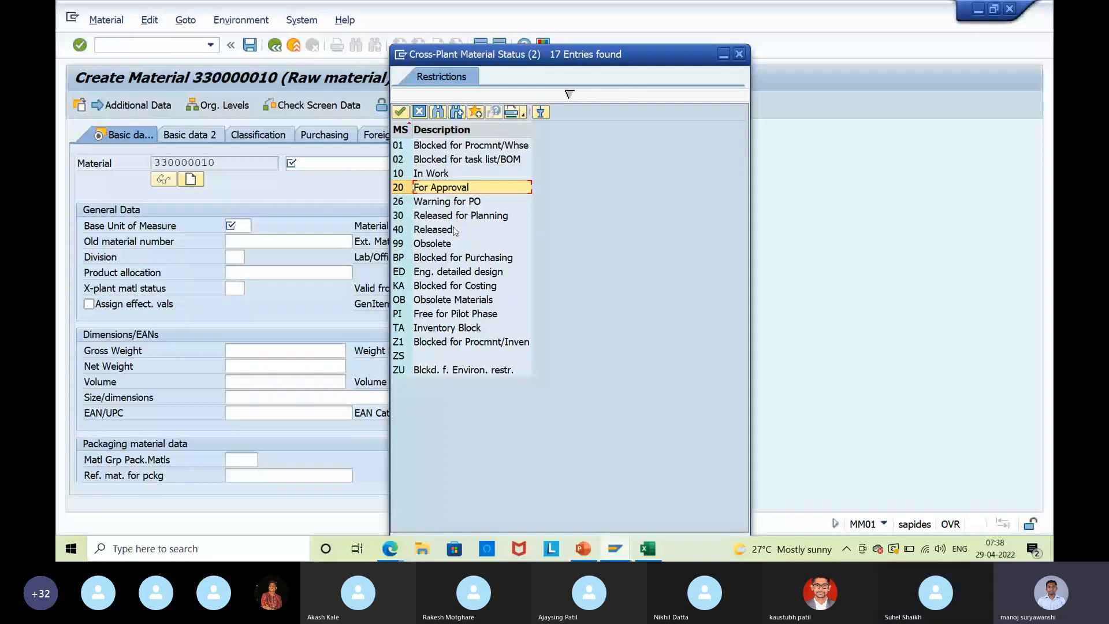
pyautogui.click(739, 55)
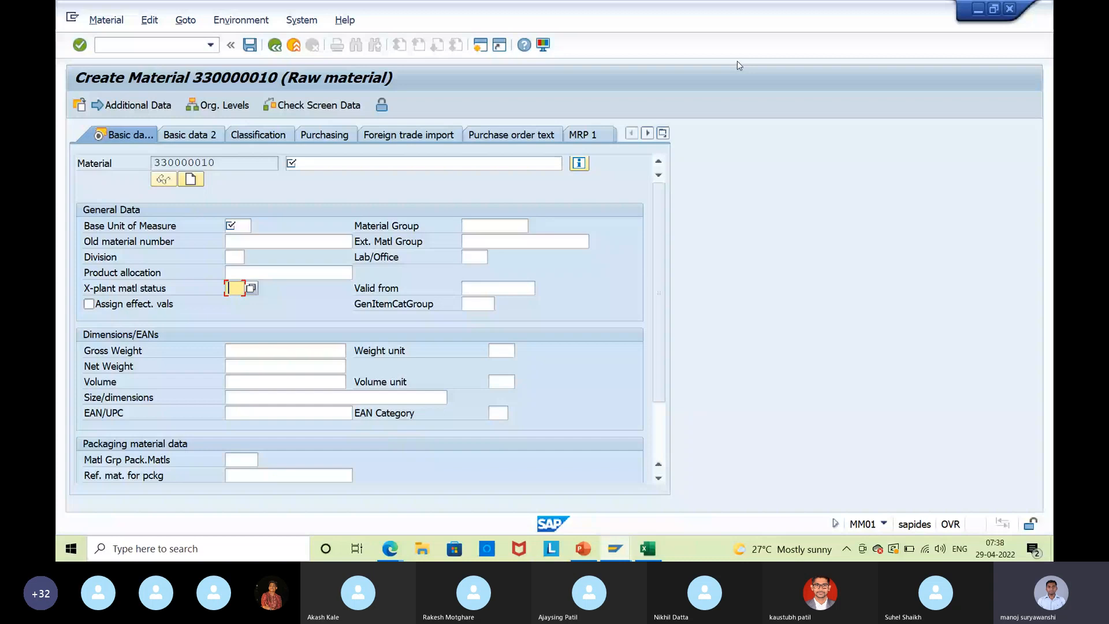
# Open the details of material status 01 Blocked for Procmnt/Whse in the OMS4 status definitions.
pyautogui.hotkey('alt', 'Tab')
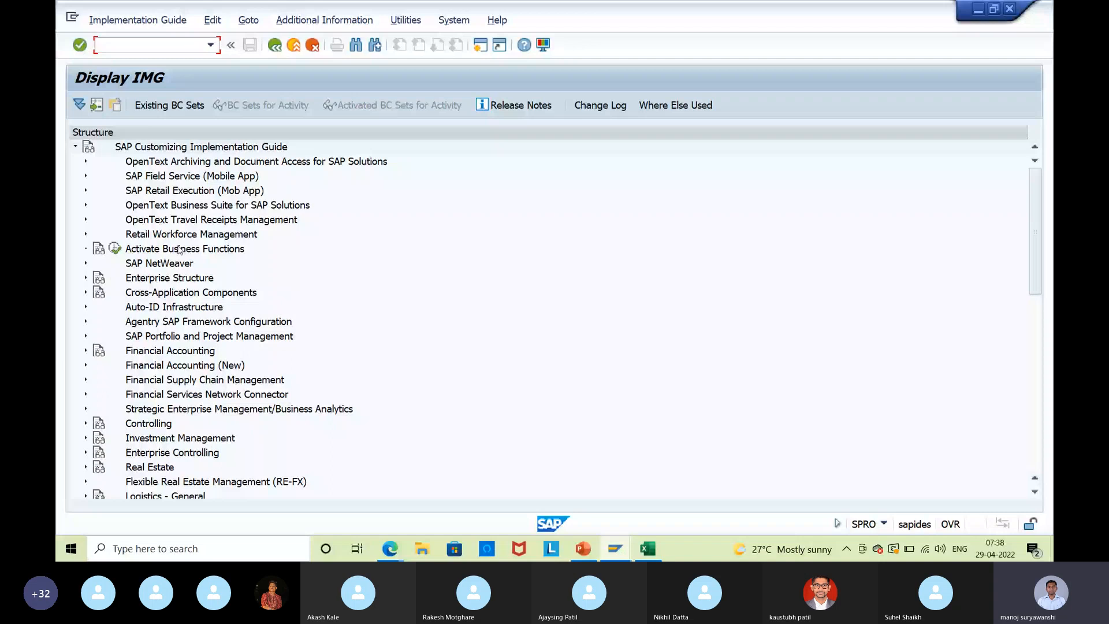
pyautogui.scroll(-8, 173, 248)
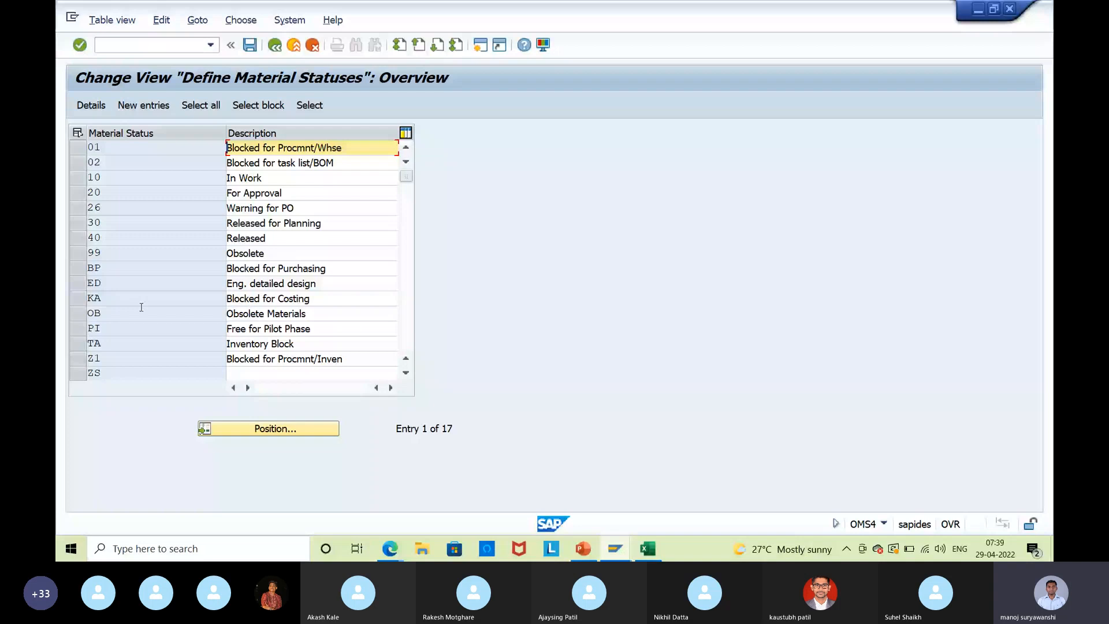
pyautogui.doubleClick(167, 148)
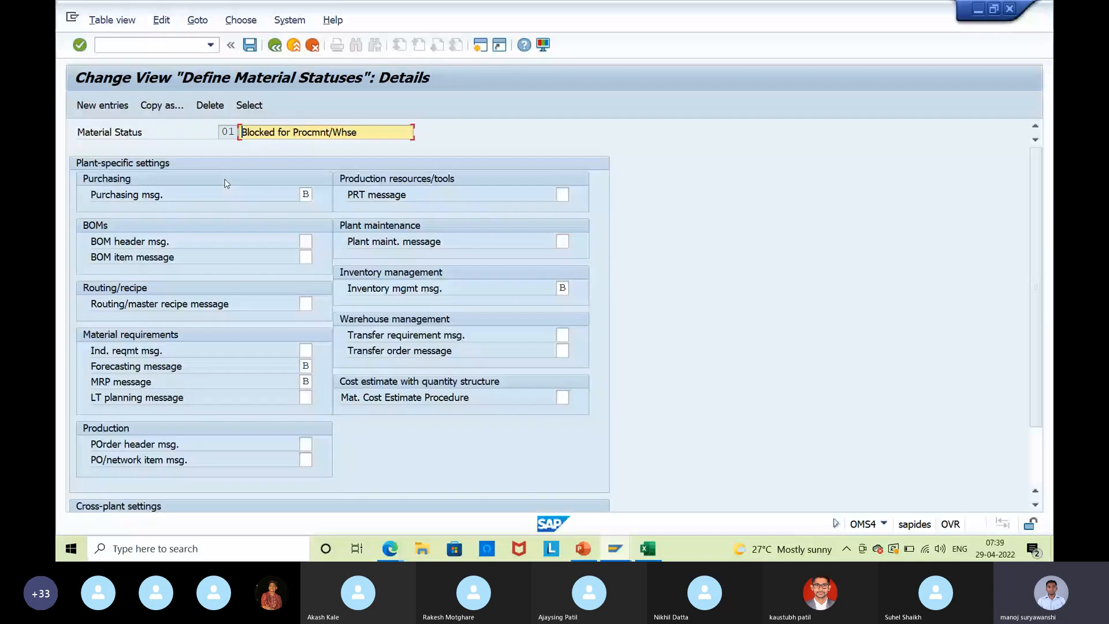
# Confirm status 01's purchasing message is error B, then leave the status details.
pyautogui.click(306, 195)
pyautogui.press('F4')
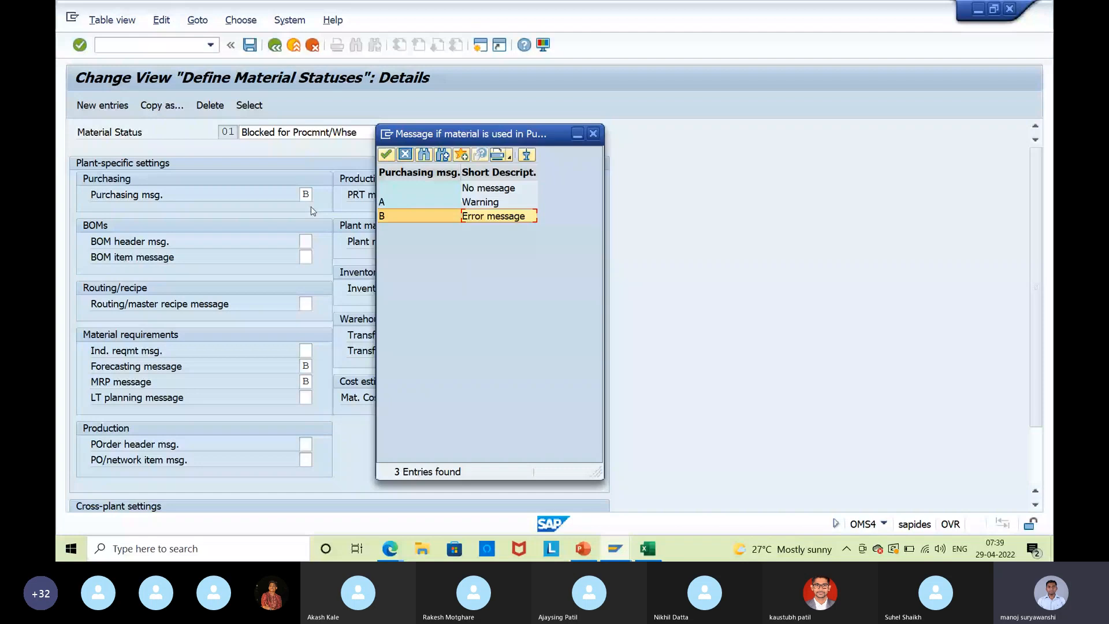
pyautogui.click(407, 215)
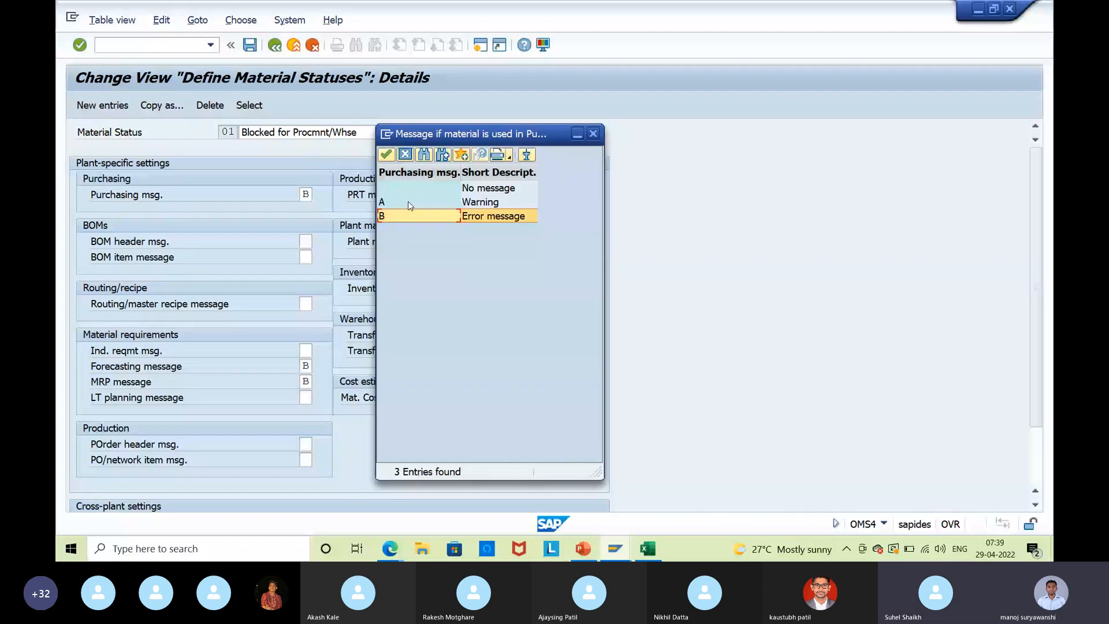
pyautogui.press('Escape')
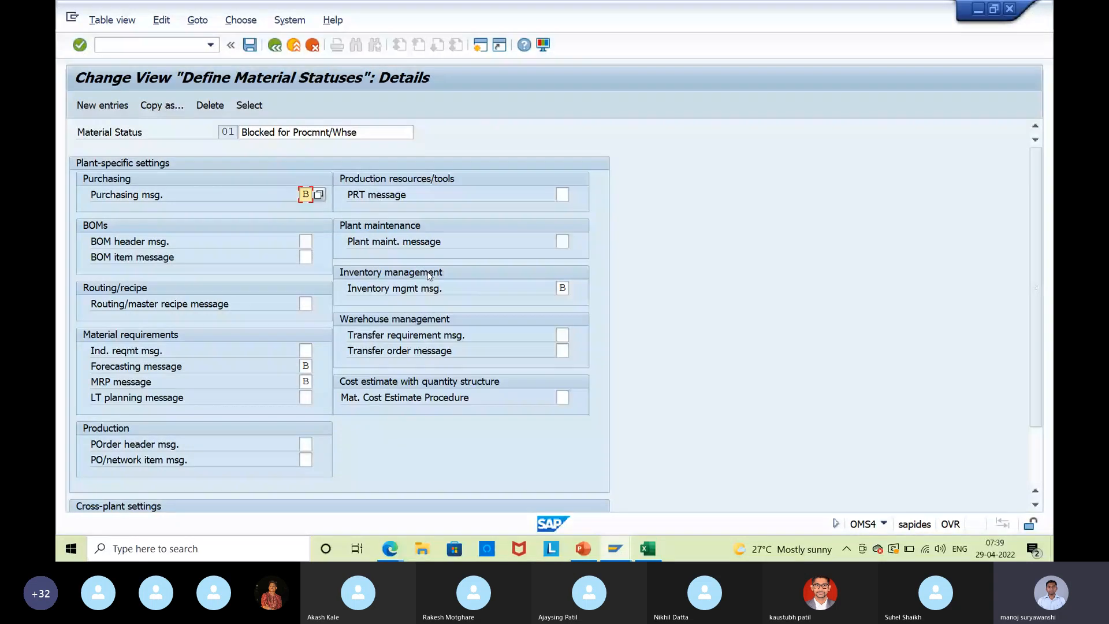
pyautogui.click(294, 48)
pyautogui.click(390, 549)
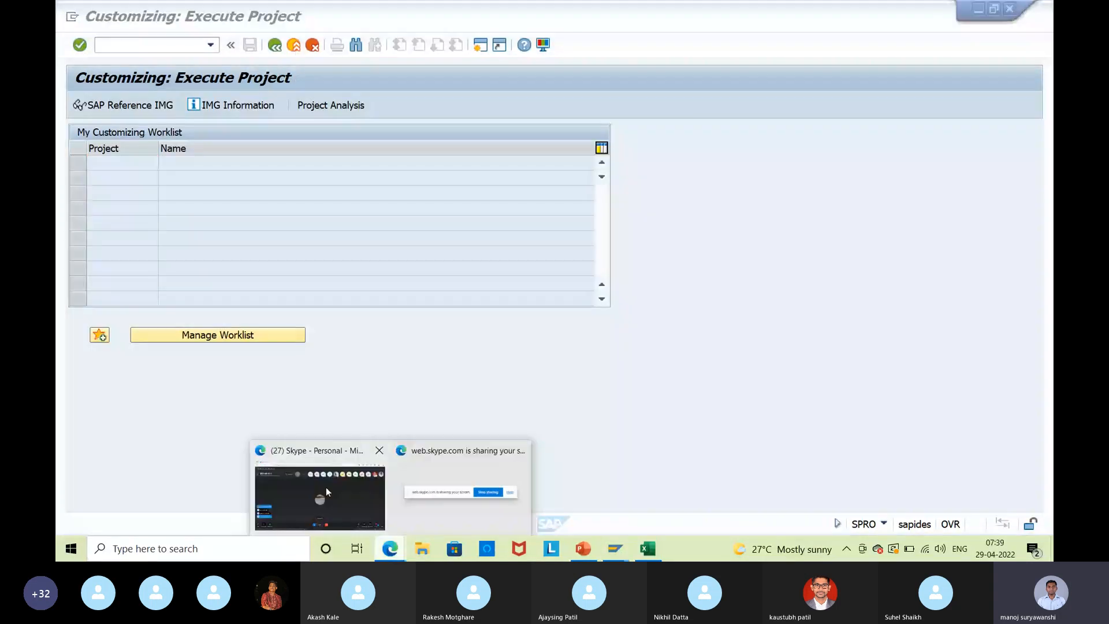
# Switch to the Skype group call window from its taskbar preview thumbnail.
pyautogui.moveTo(327, 489)
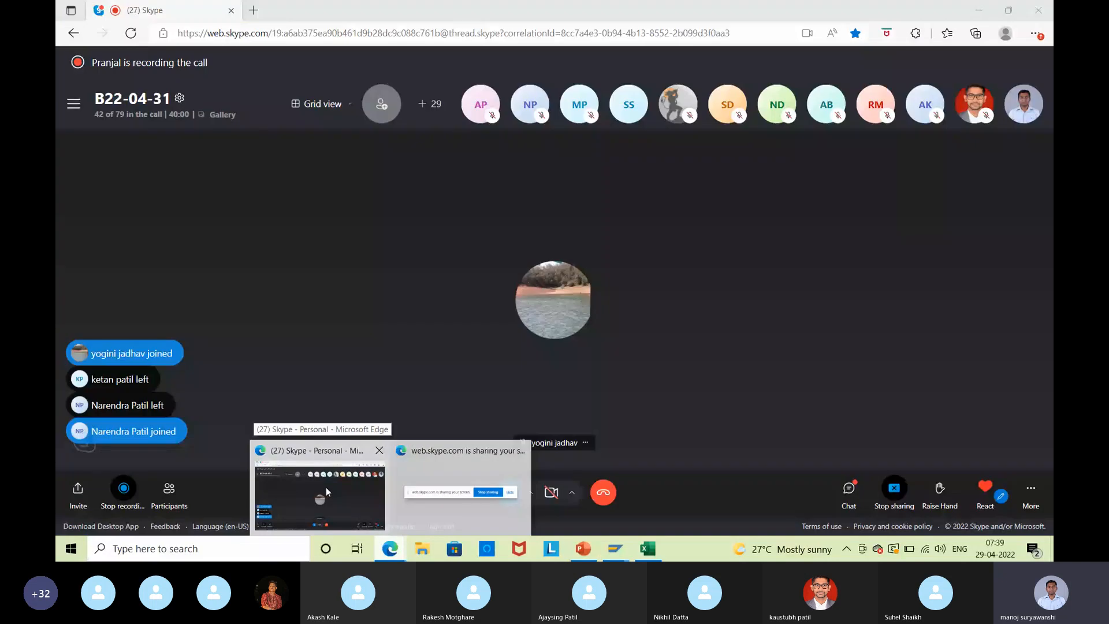
pyautogui.click(326, 489)
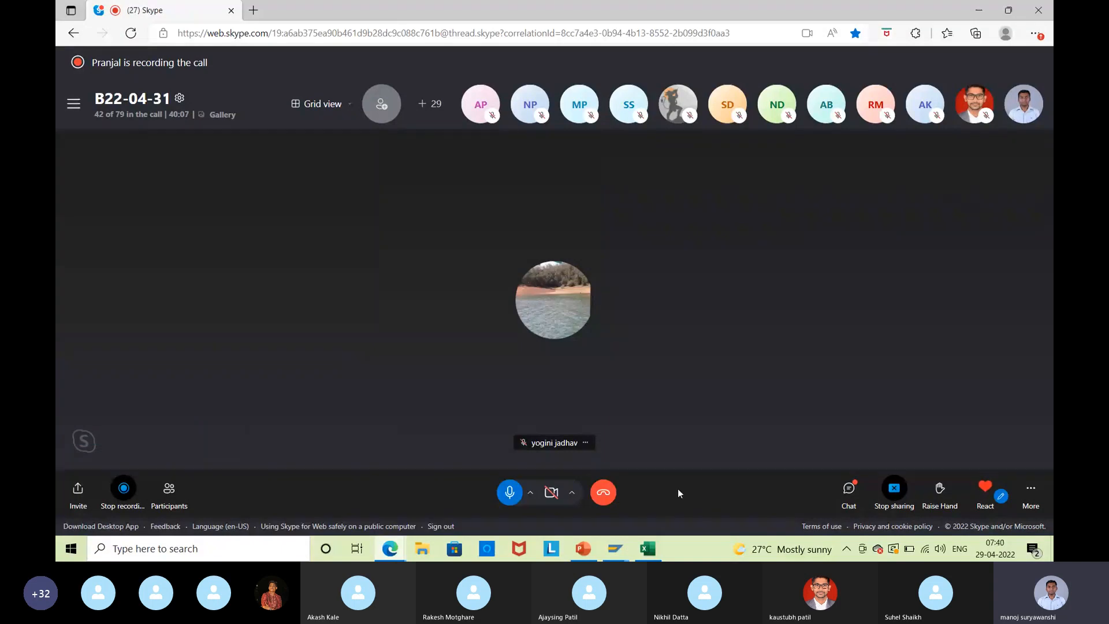
pyautogui.moveTo(578, 553)
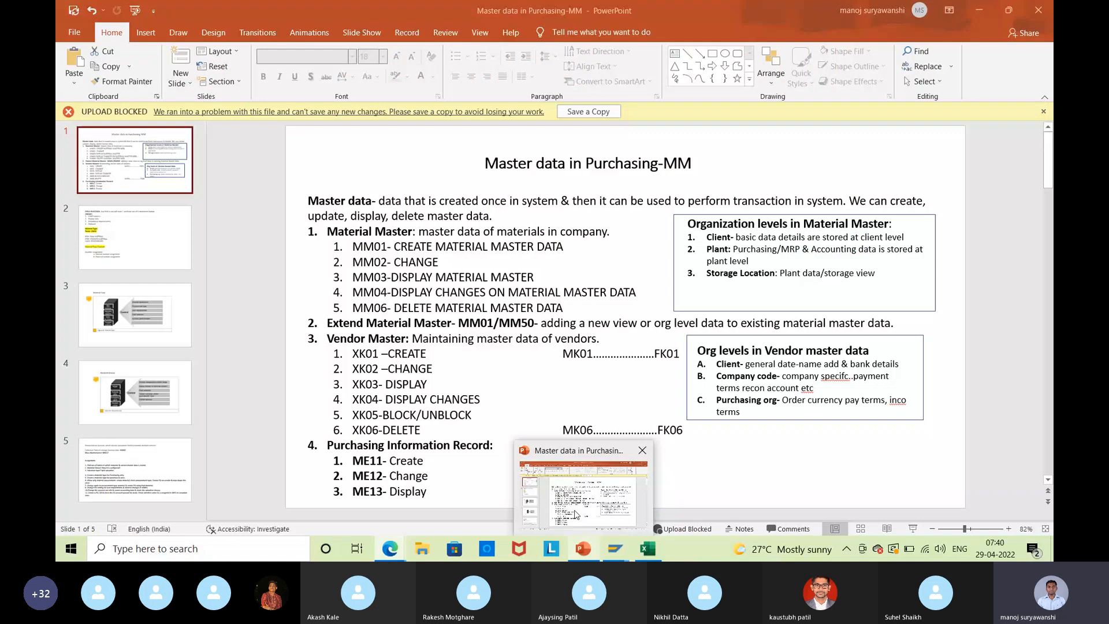
# Bring up the Master data in Purchasing-MM deck and place the cursor in slide 1's text at XK03.
pyautogui.click(575, 514)
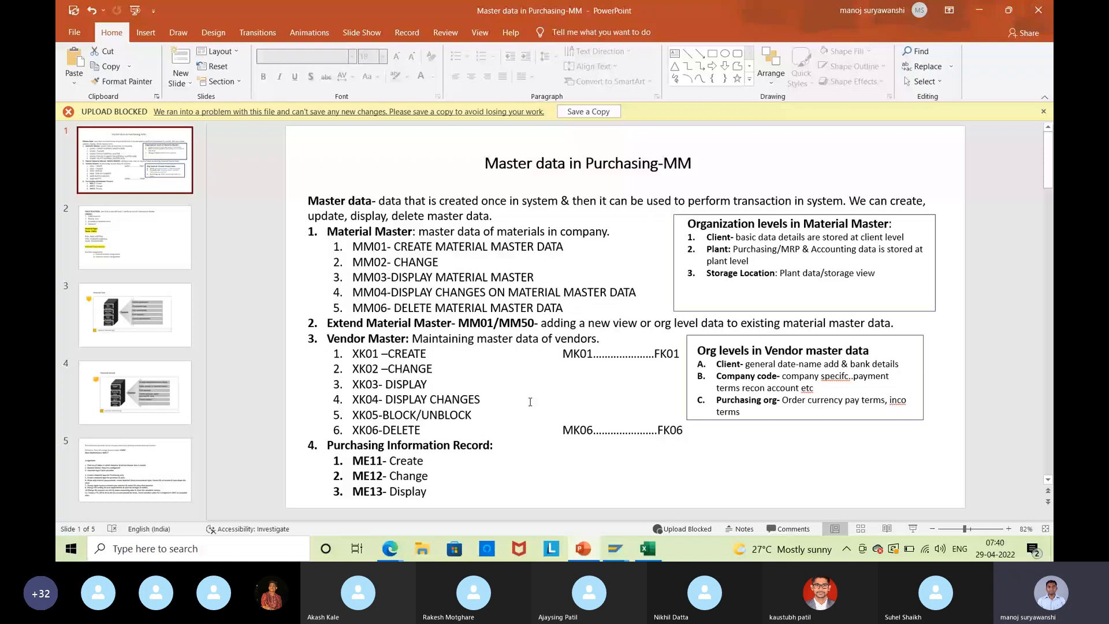
pyautogui.click(373, 384)
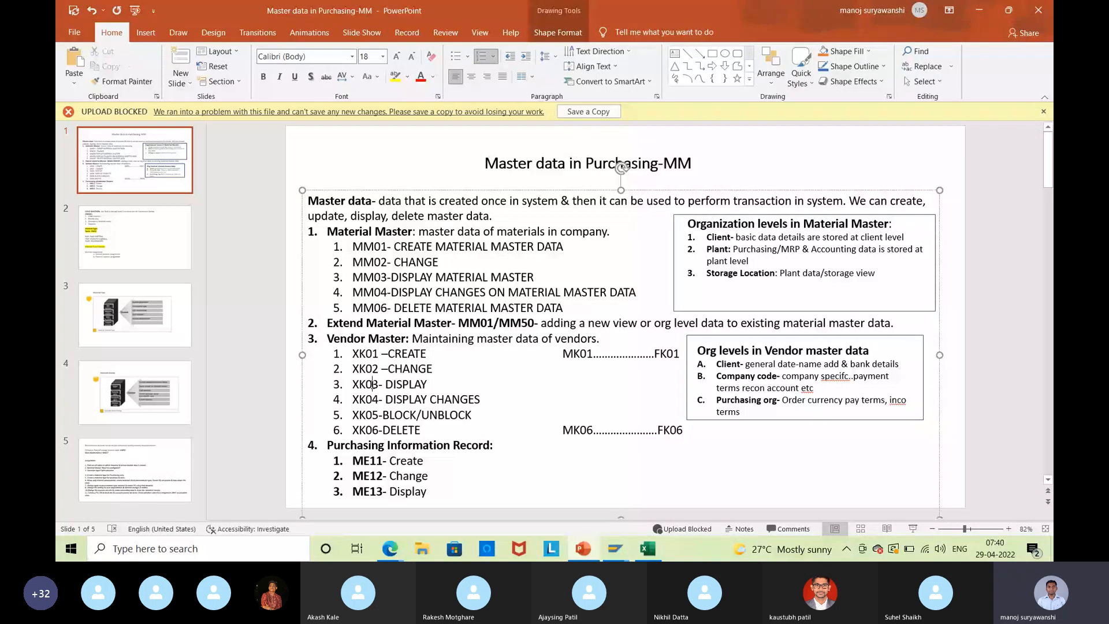
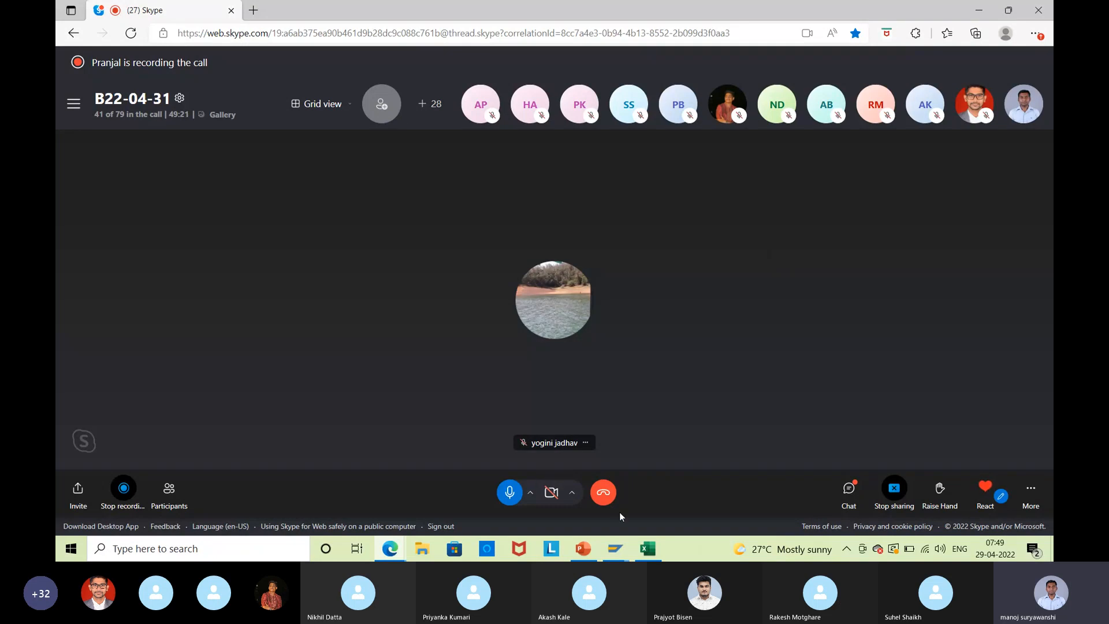
# Show the Account Group slide (slide 4) in PowerPoint, then minimize the presentation.
pyautogui.hotkey('alt', 'Tab')
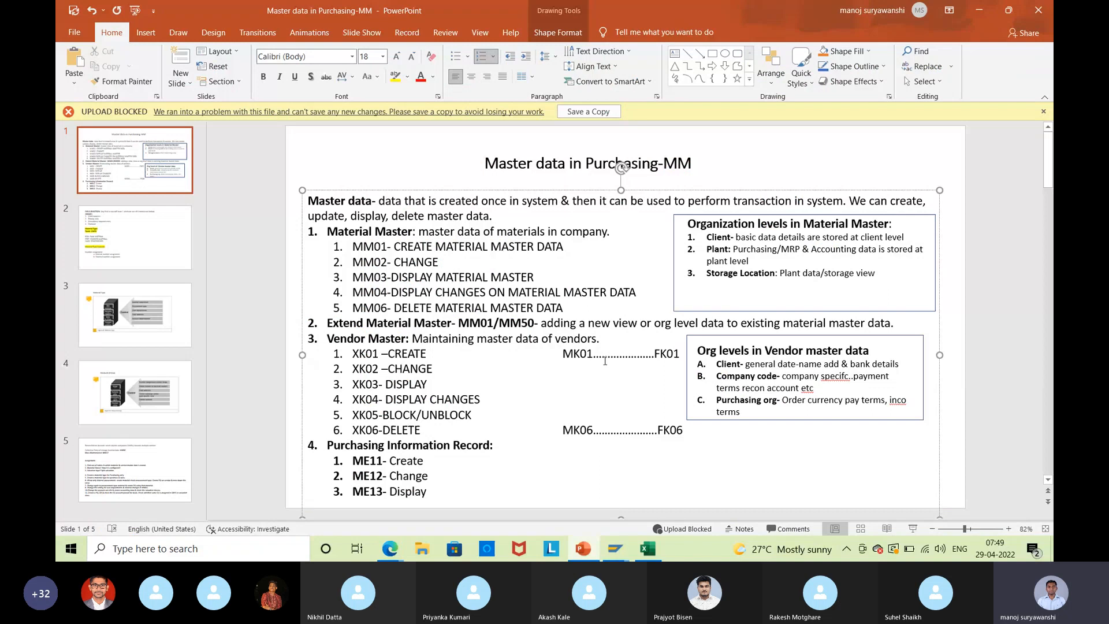
pyautogui.click(168, 391)
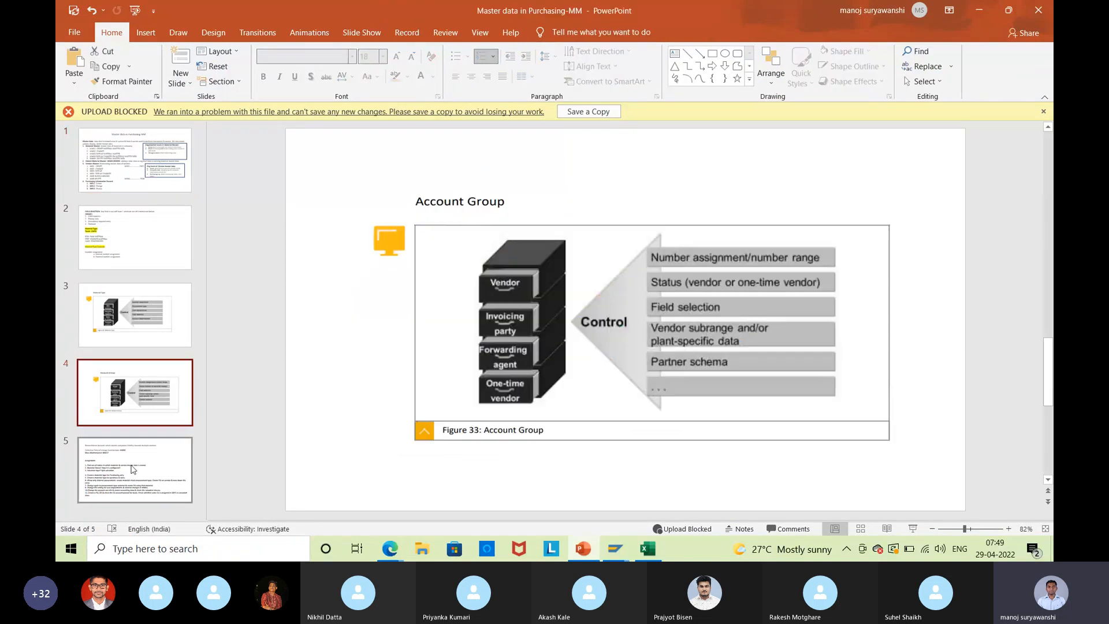
pyautogui.click(978, 13)
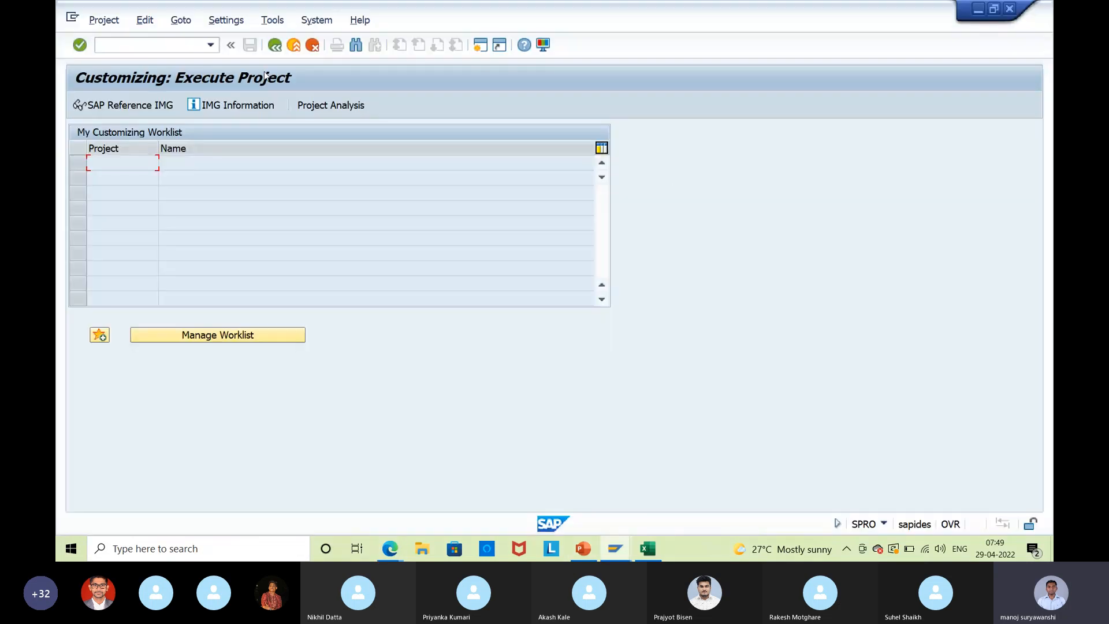
# Start XK03, then exit the unfinished material creation without saving.
pyautogui.click(278, 50)
pyautogui.write('x')
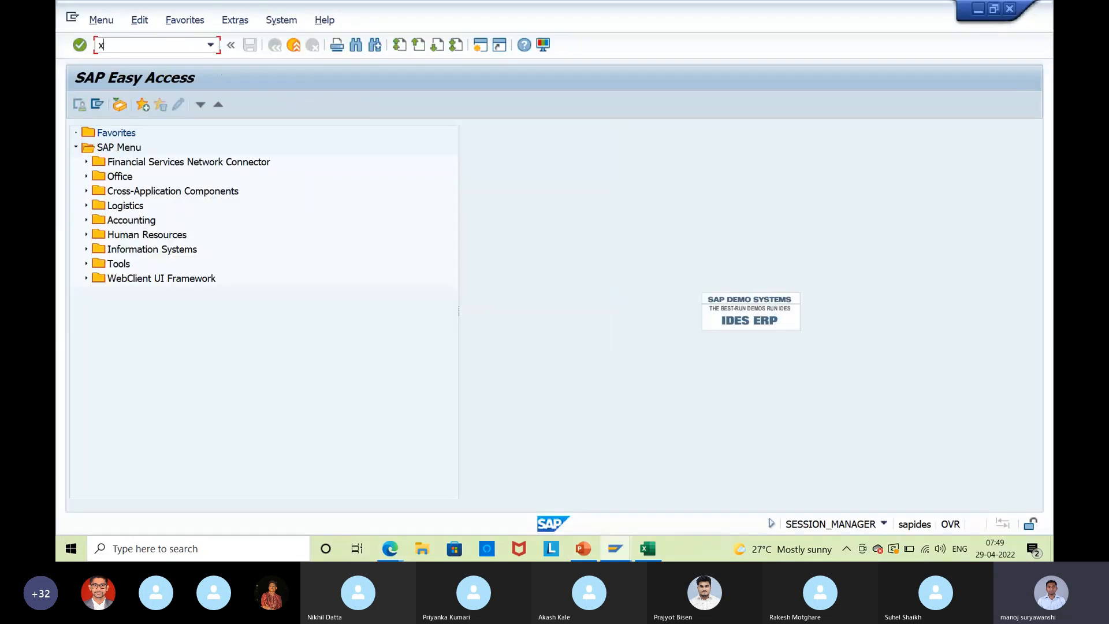
pyautogui.write('k03')
pyautogui.press('Return')
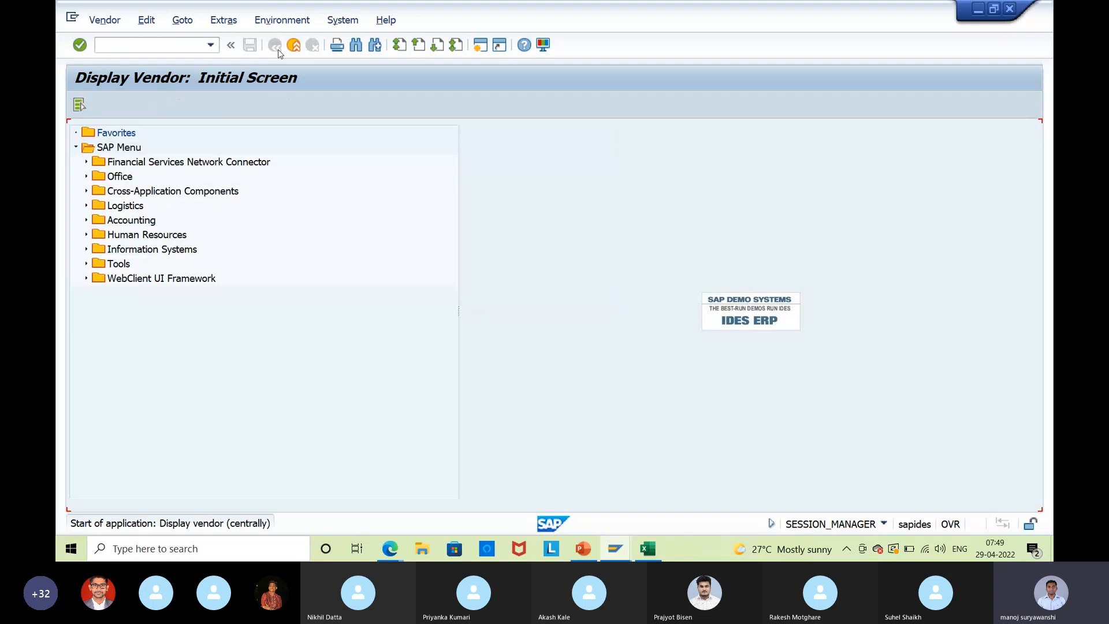
pyautogui.hotkey('alt', 'Tab')
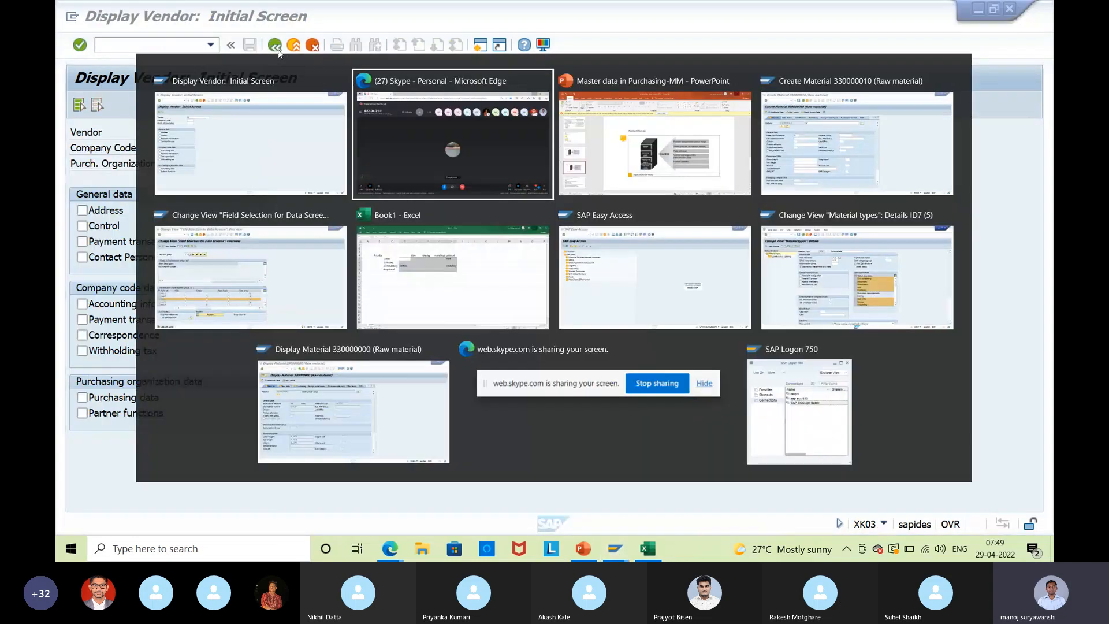
pyautogui.hotkey('alt', 'Tab')
pyautogui.hotkey('alt', 'Tab')
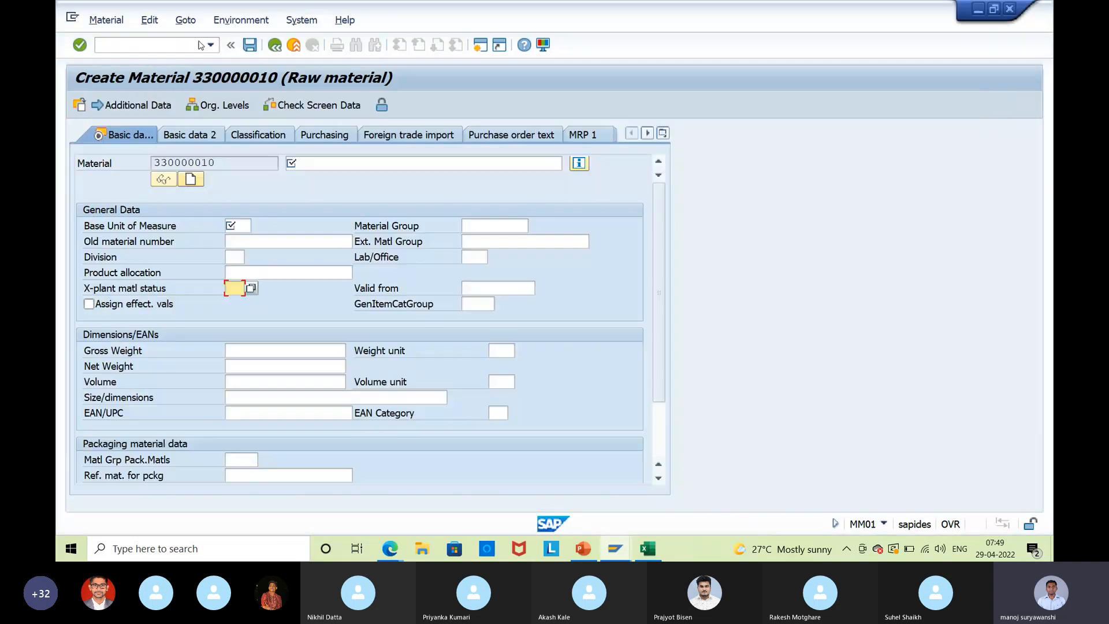
pyautogui.click(275, 45)
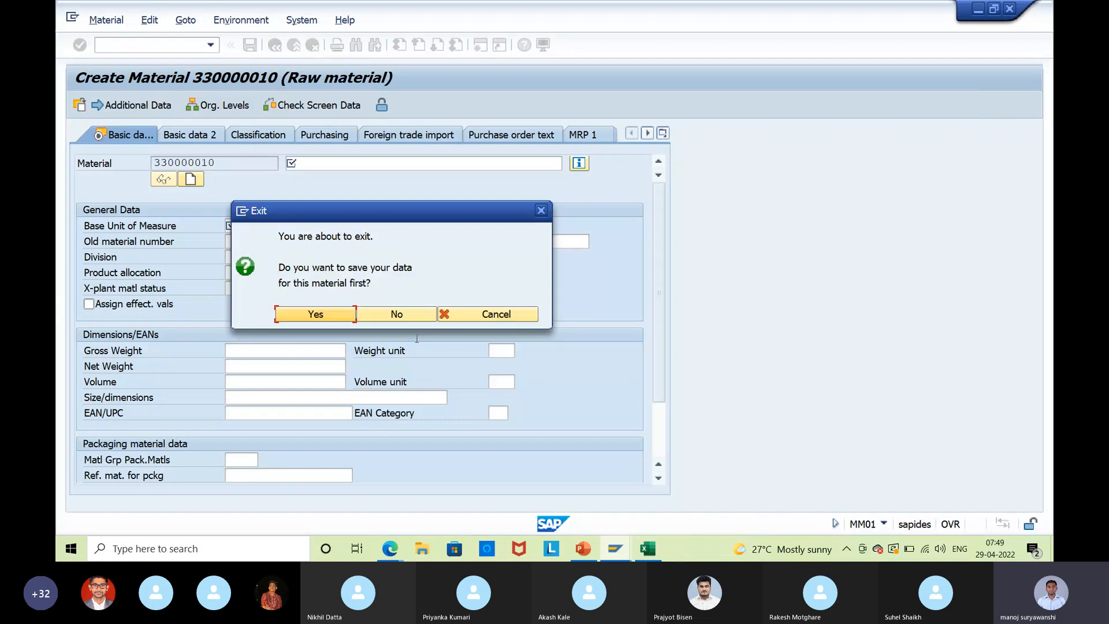
pyautogui.click(398, 314)
pyautogui.write('me23n')
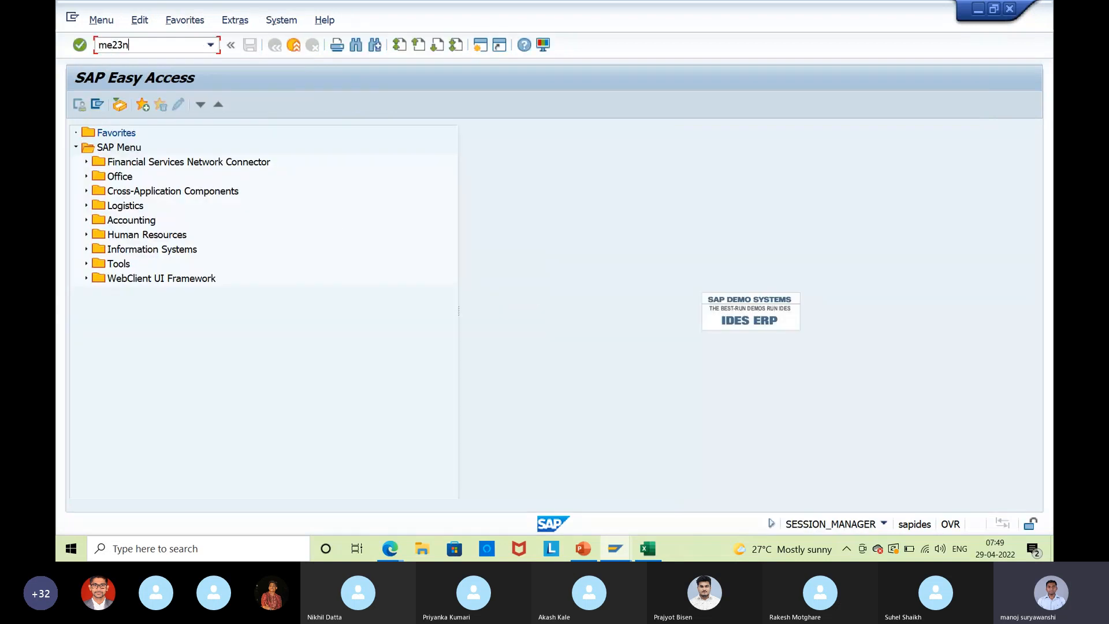
pyautogui.press('Return')
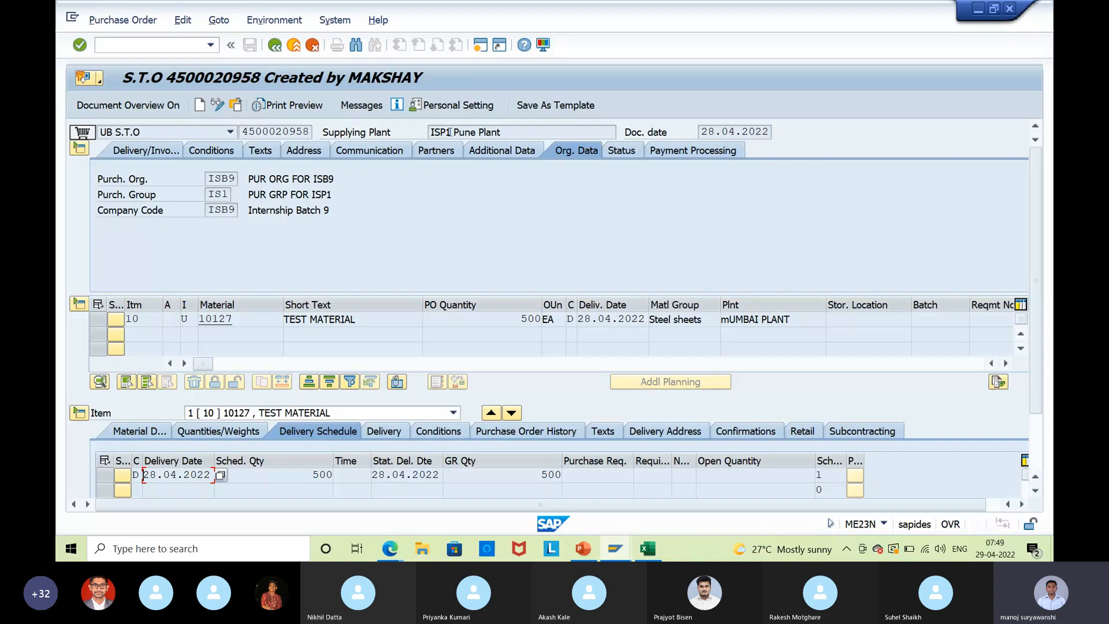
pyautogui.click(128, 105)
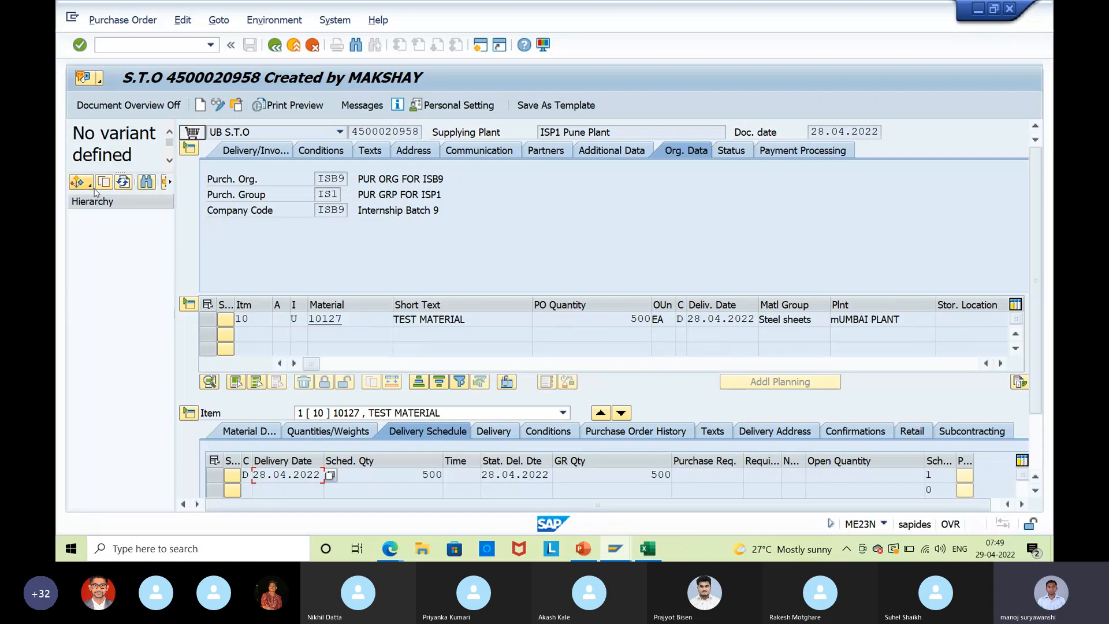
pyautogui.click(91, 184)
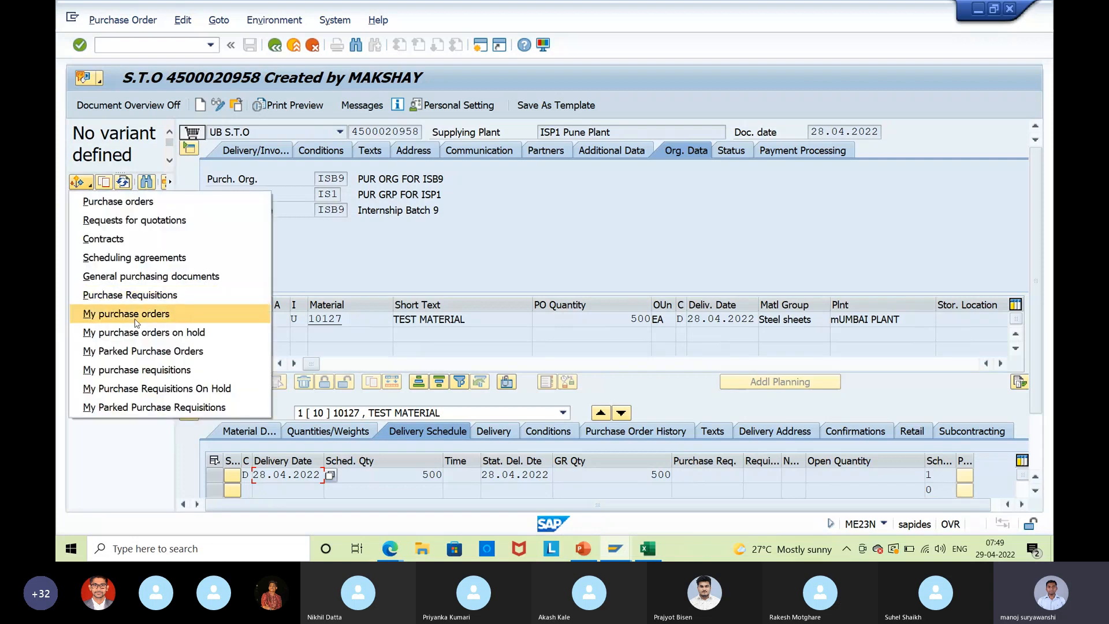
pyautogui.click(115, 314)
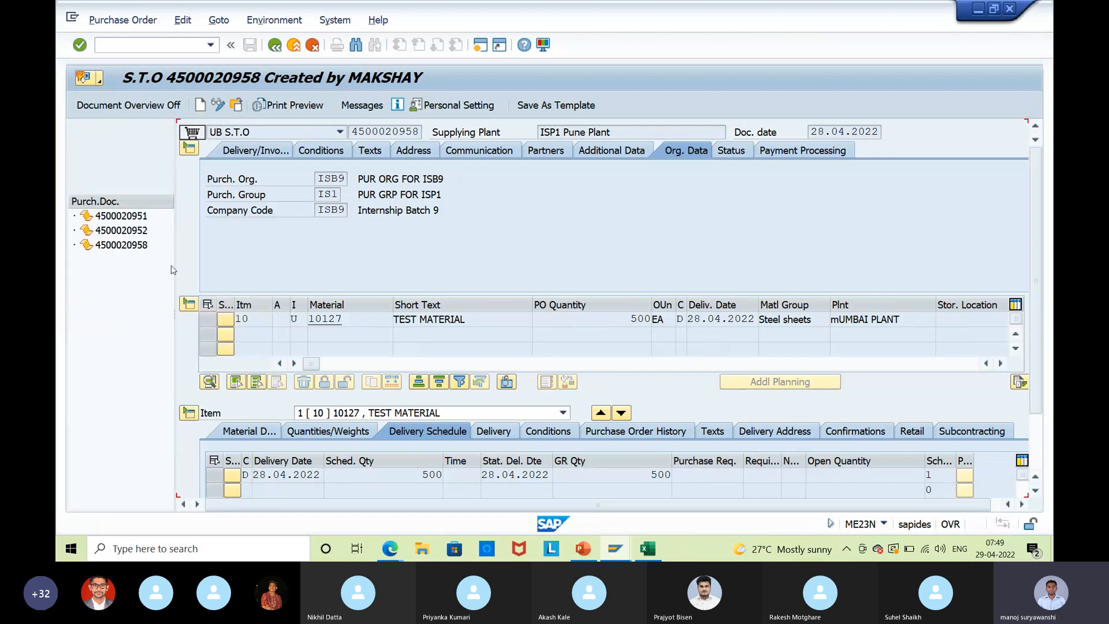
pyautogui.doubleClick(121, 230)
pyautogui.click(573, 131)
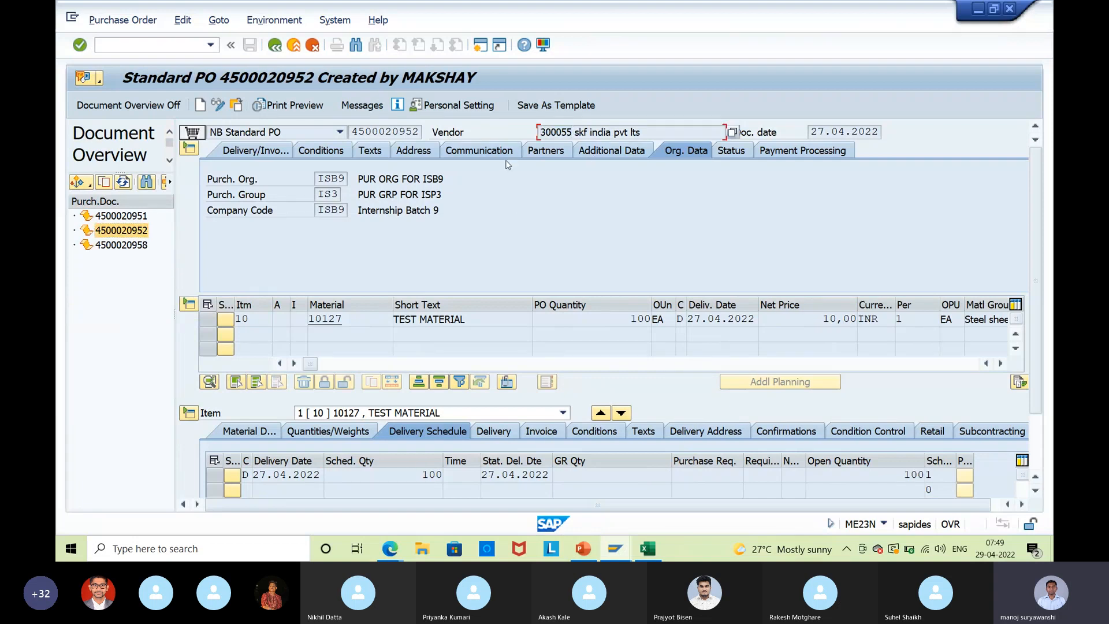
pyautogui.press('F2')
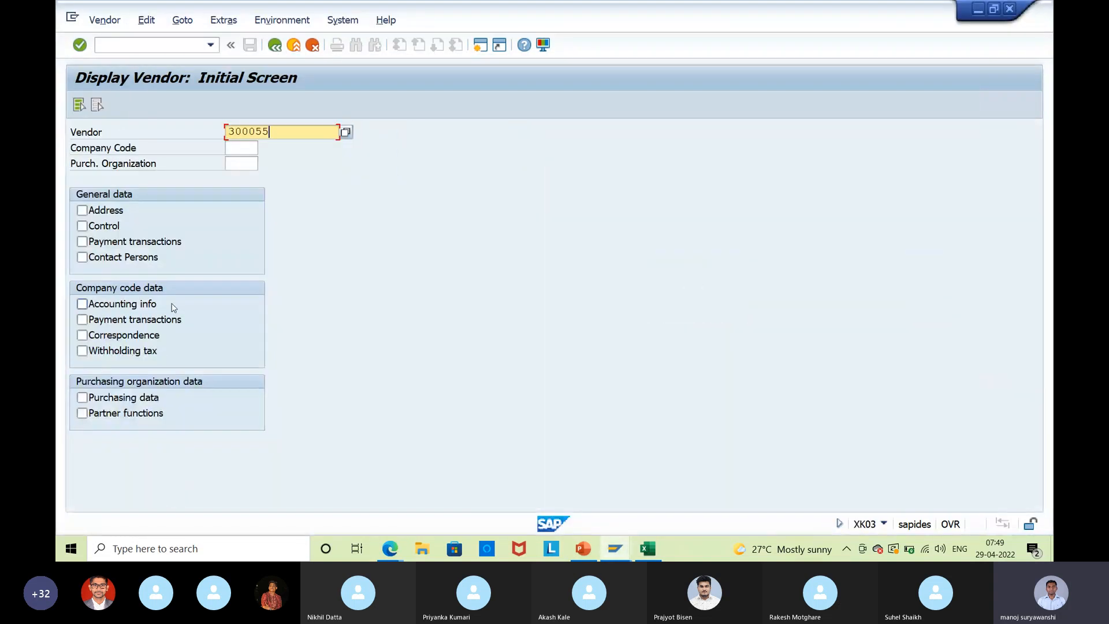
# Display vendor 300055's accounting, payment and correspondence data for ISB9, showing reconciliation account 164004.
pyautogui.click(99, 303)
pyautogui.click(102, 320)
pyautogui.click(107, 335)
pyautogui.press('Return')
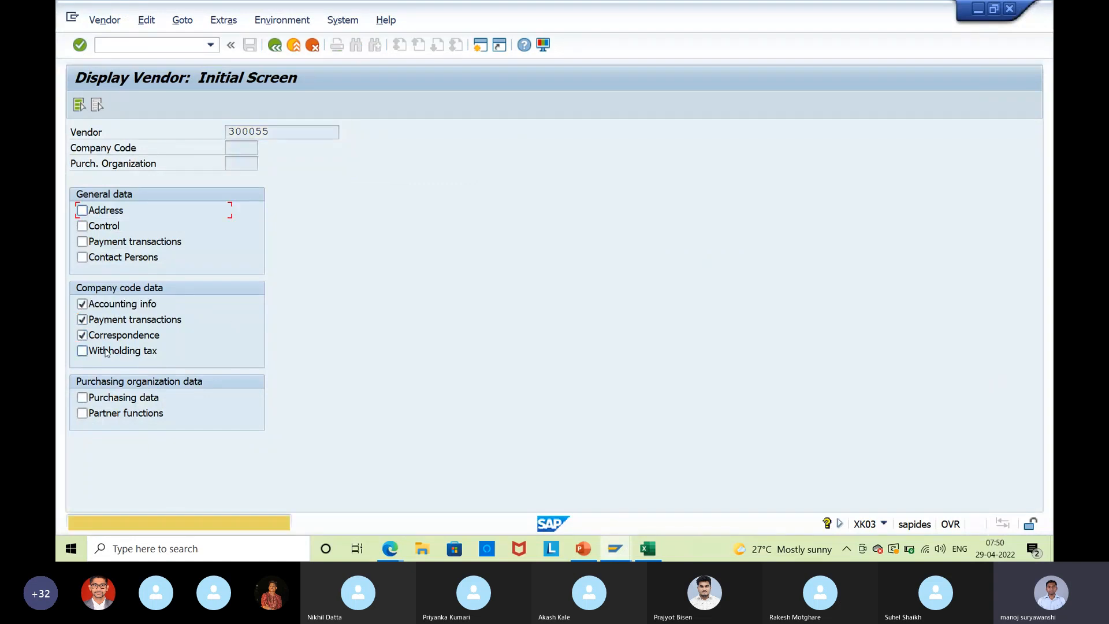
pyautogui.click(231, 147)
pyautogui.write('isb9')
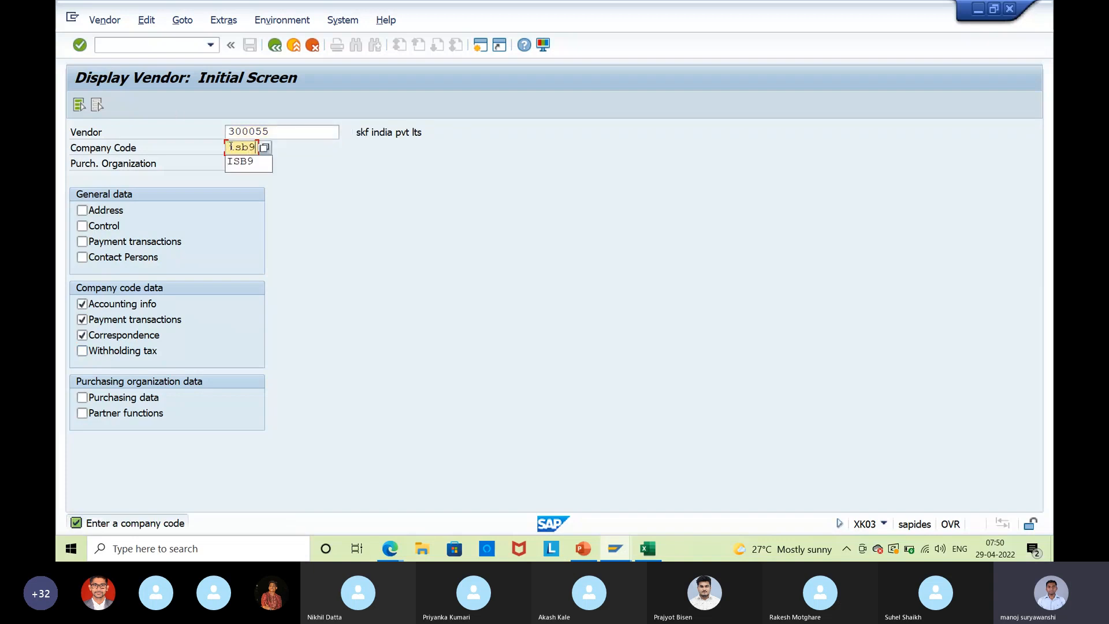
pyautogui.press('Return')
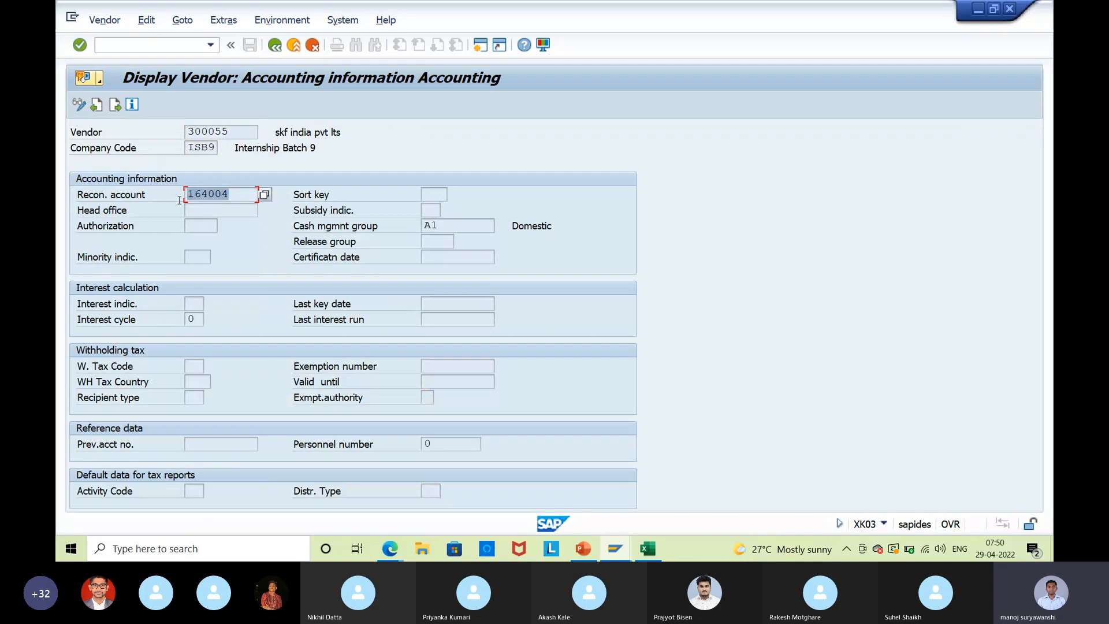
pyautogui.click(181, 197)
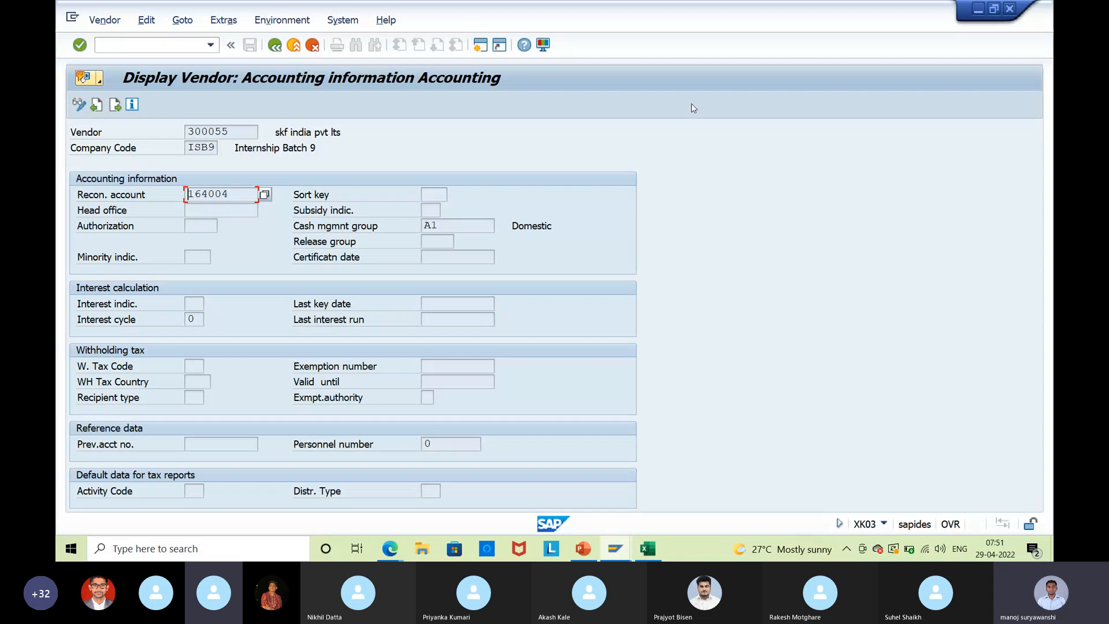
# In Book1, enter vendors ABC, XYZ and LMN in cells B11 to B13.
pyautogui.click(647, 549)
pyautogui.click(163, 286)
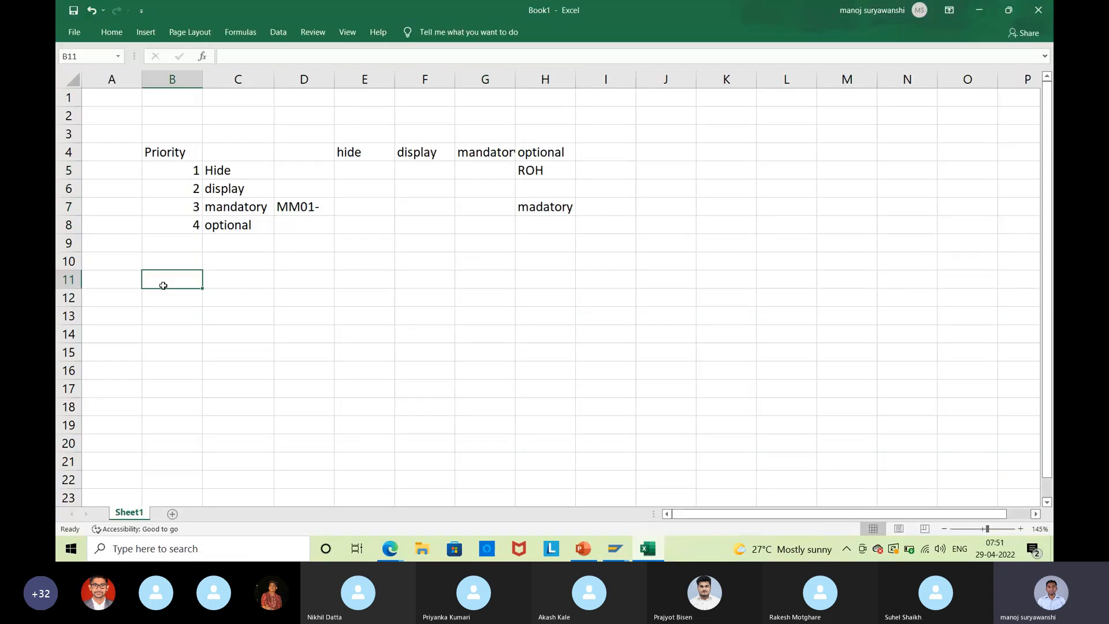
pyautogui.write('A')
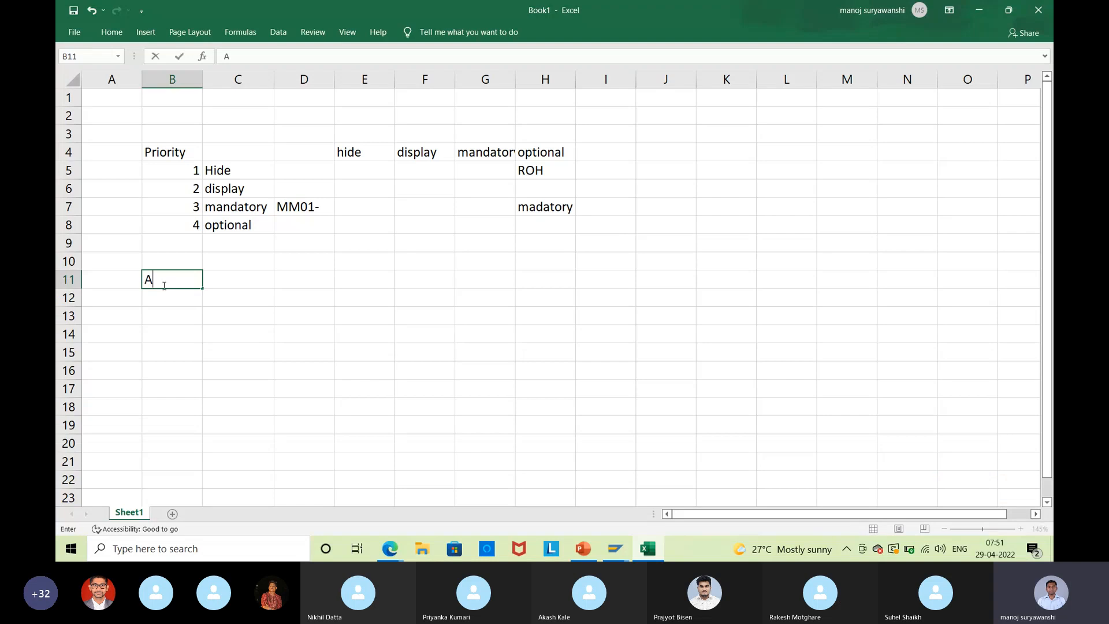
pyautogui.write('BC')
pyautogui.press('Return')
pyautogui.write('XYZ')
pyautogui.press('Return')
pyautogui.write('LM')
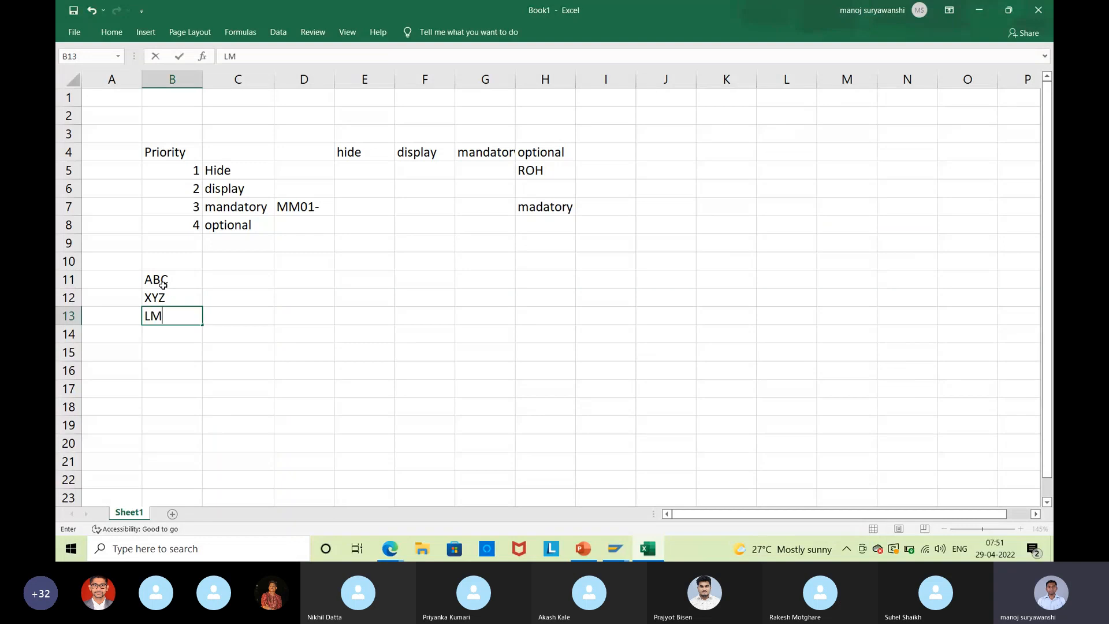
pyautogui.write('N')
pyautogui.press('Tab')
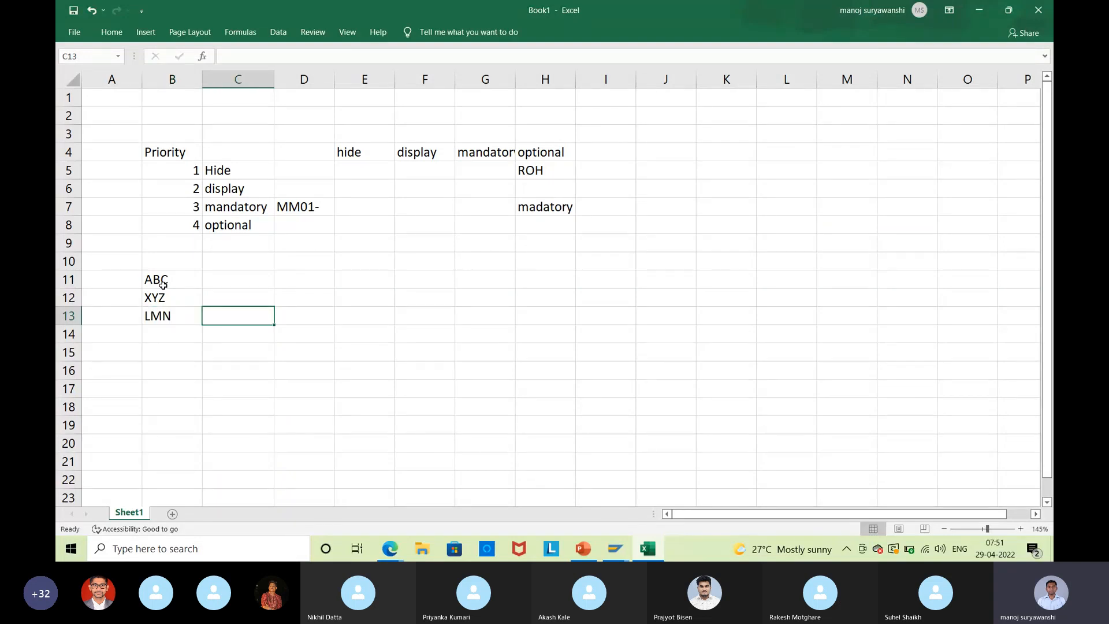
pyautogui.press('Up')
pyautogui.press('Up')
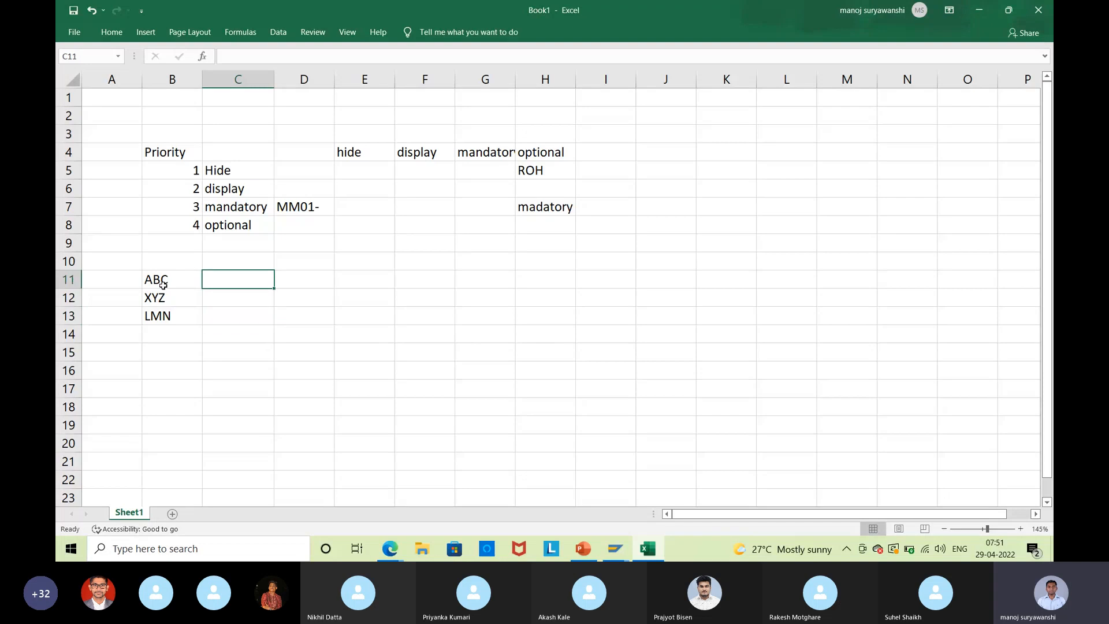
# Copy reconciliation account 164004 from SAP into cells C11, C12 and C13.
pyautogui.hotkey('alt', 'Tab')
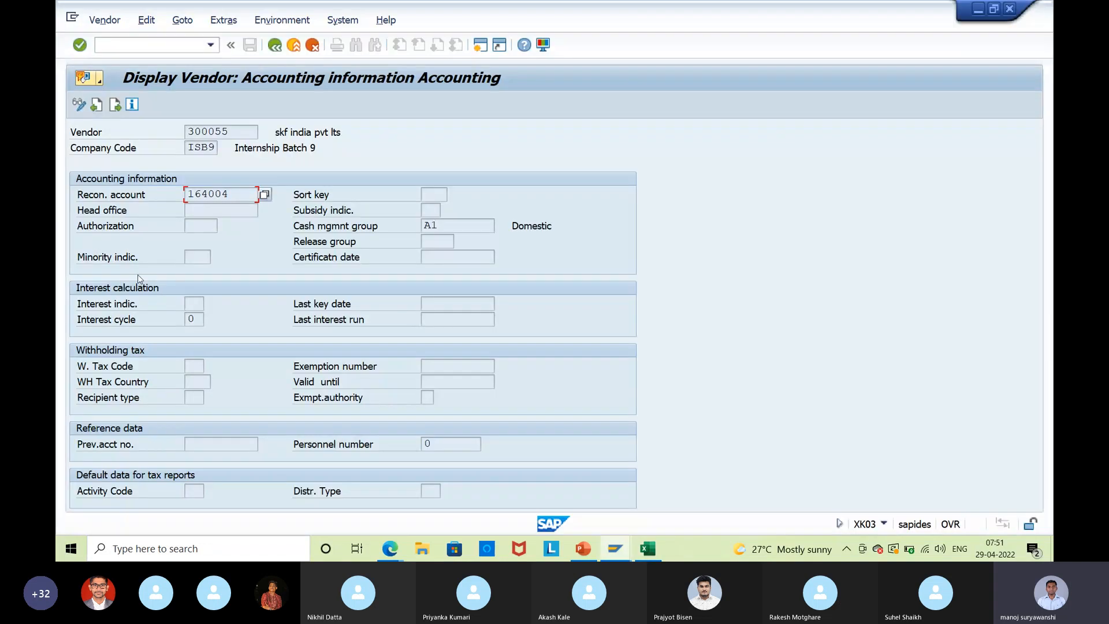
pyautogui.moveTo(230, 194); pyautogui.dragTo(182, 204)
pyautogui.hotkey('ctrl', 'c')
pyautogui.hotkey('alt', 'Tab')
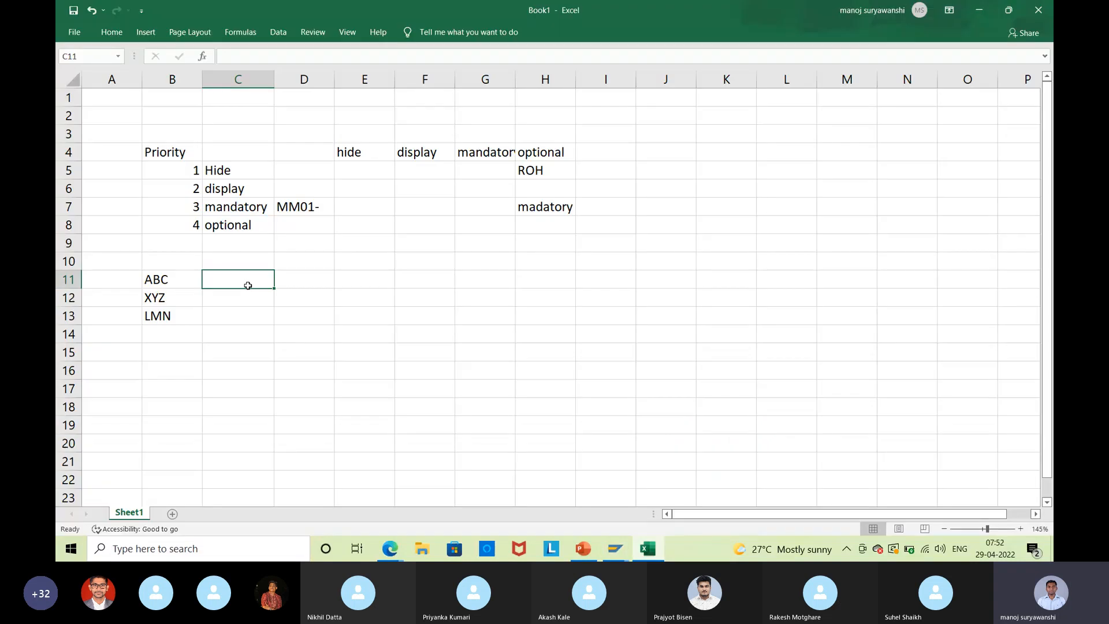
pyautogui.hotkey('ctrl', 'v')
pyautogui.click(221, 299)
pyautogui.hotkey('ctrl', 'v')
pyautogui.click(234, 313)
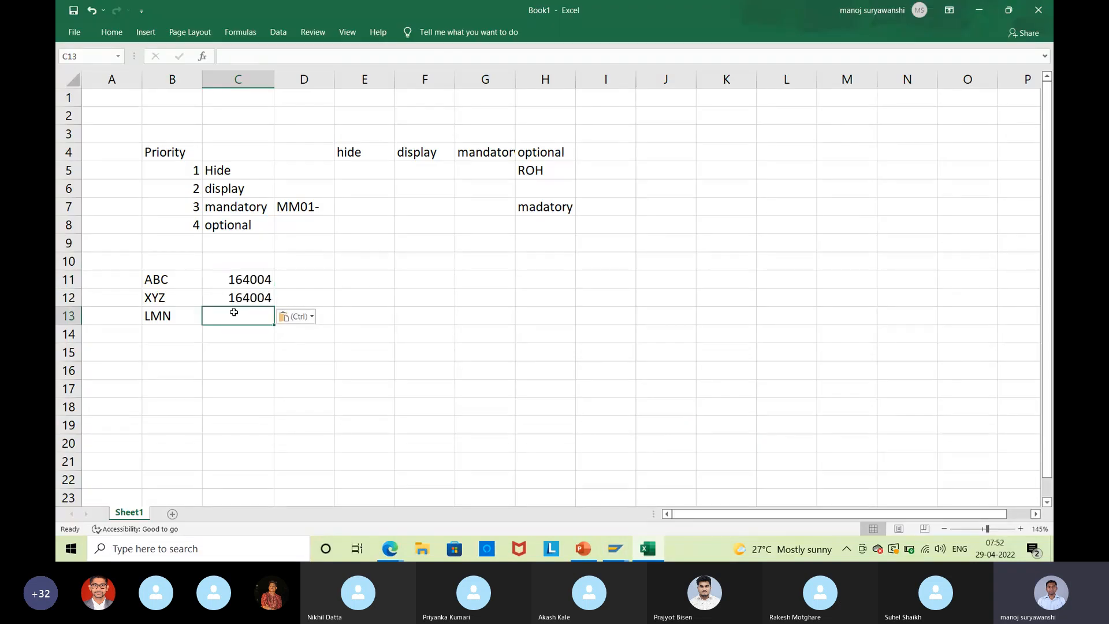
pyautogui.hotkey('ctrl', 'v')
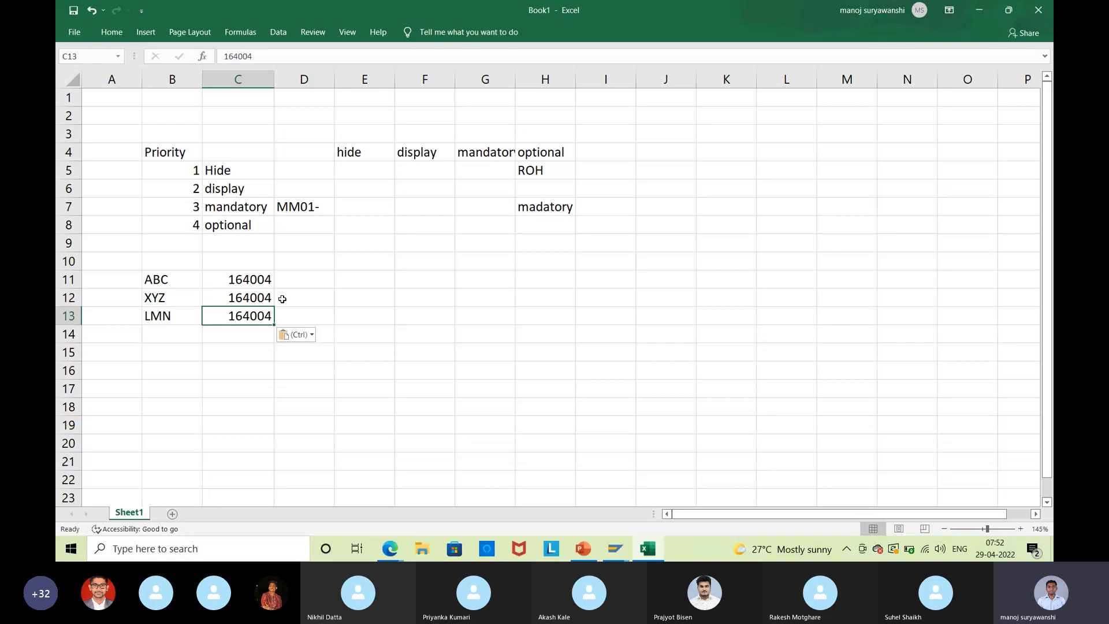
pyautogui.moveTo(260, 272); pyautogui.dragTo(263, 315)
pyautogui.click(443, 346)
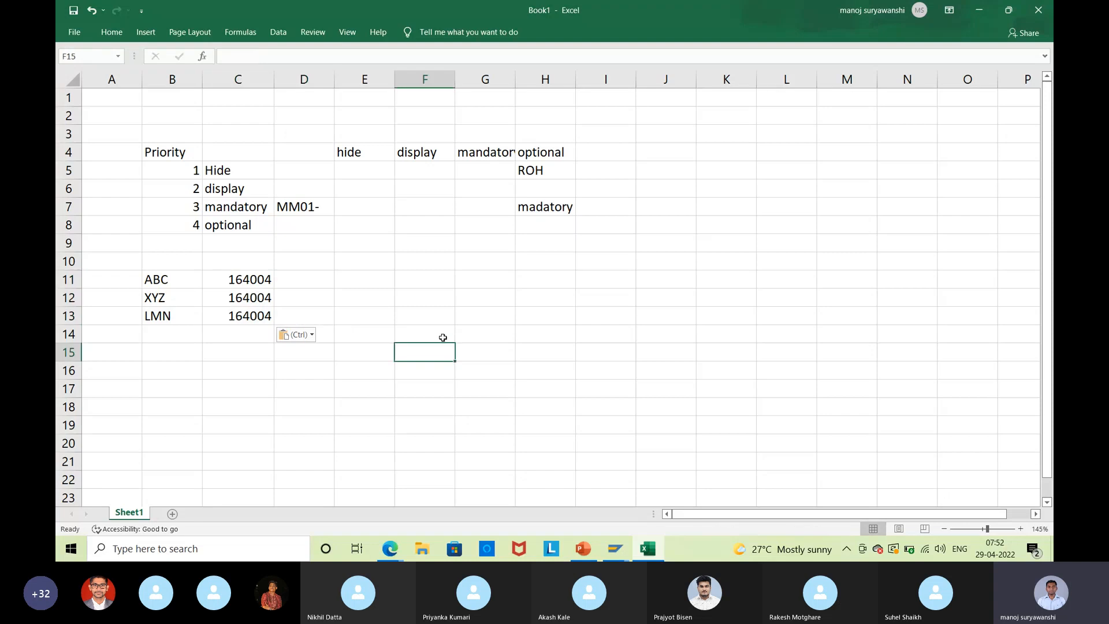
# Enter amounts 100000rs, 200000rs and 300000rs in cells E11 to E13.
pyautogui.click(374, 279)
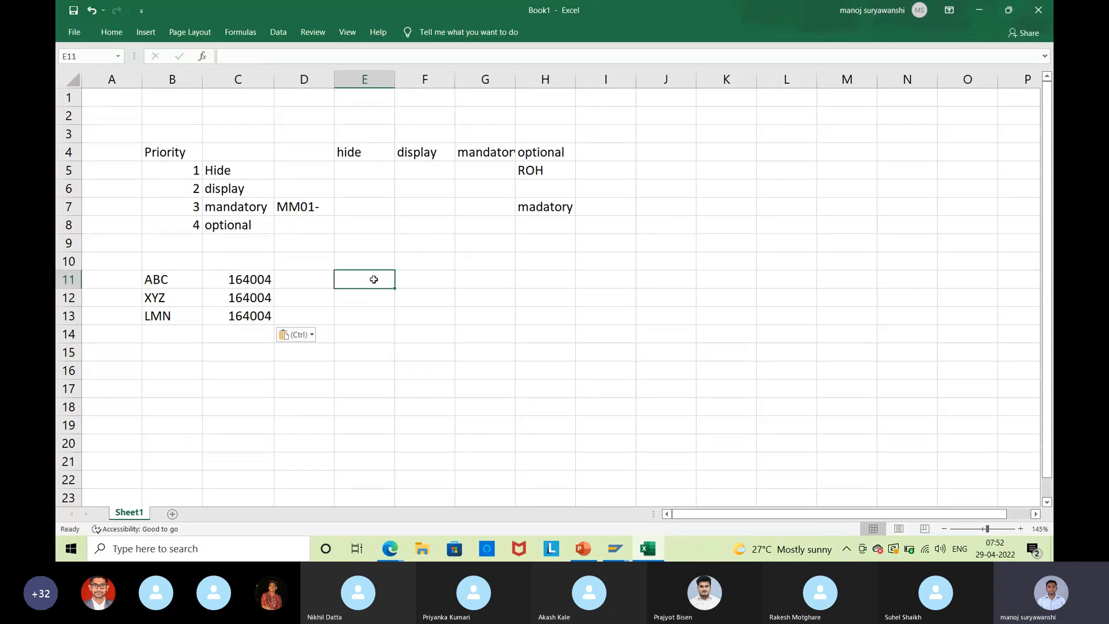
pyautogui.write('1')
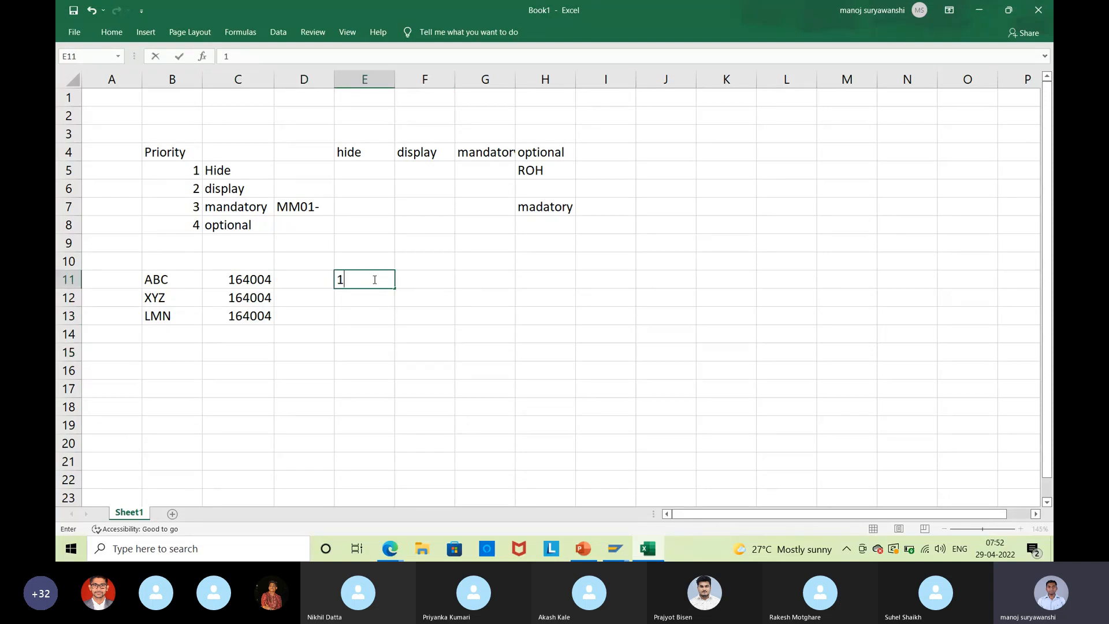
pyautogui.write('00000rs')
pyautogui.press('Return')
pyautogui.write('0')
pyautogui.press('BackSpace')
pyautogui.write('200000rs')
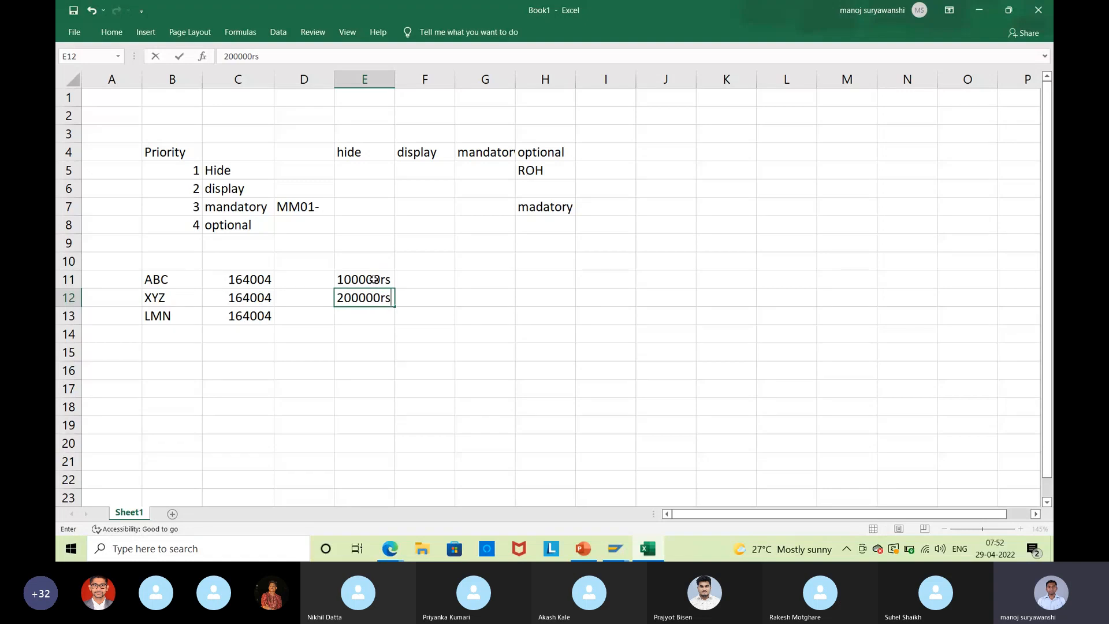
pyautogui.press('Return')
pyautogui.write('300000rs')
pyautogui.press('Return')
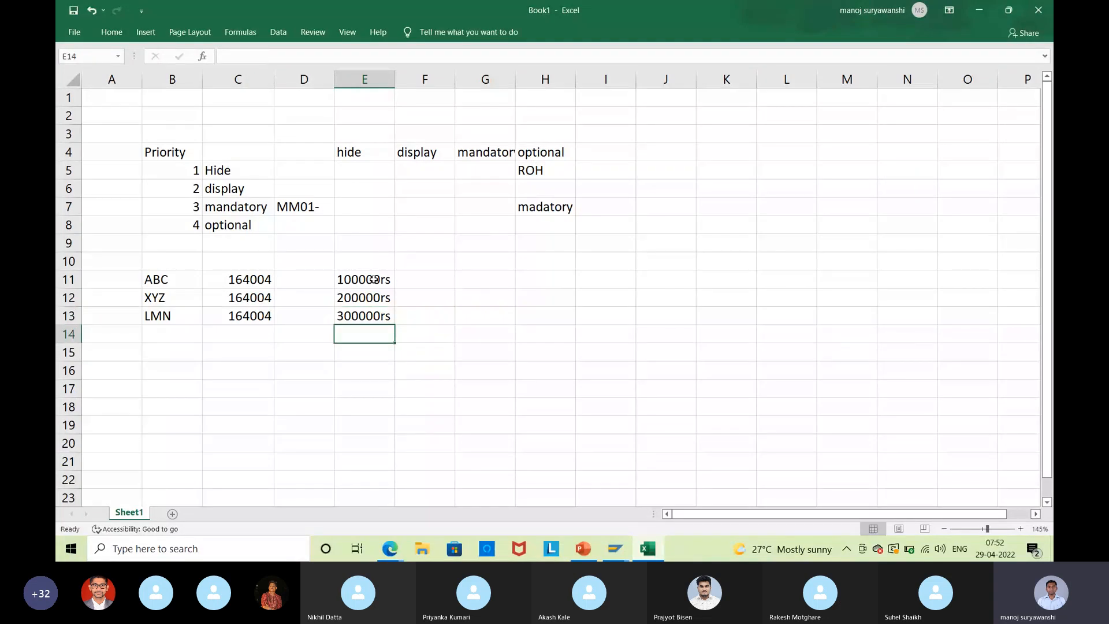
# Enter 50000rs, 200000rs and 150000rs in cells G11 to G13.
pyautogui.click(487, 276)
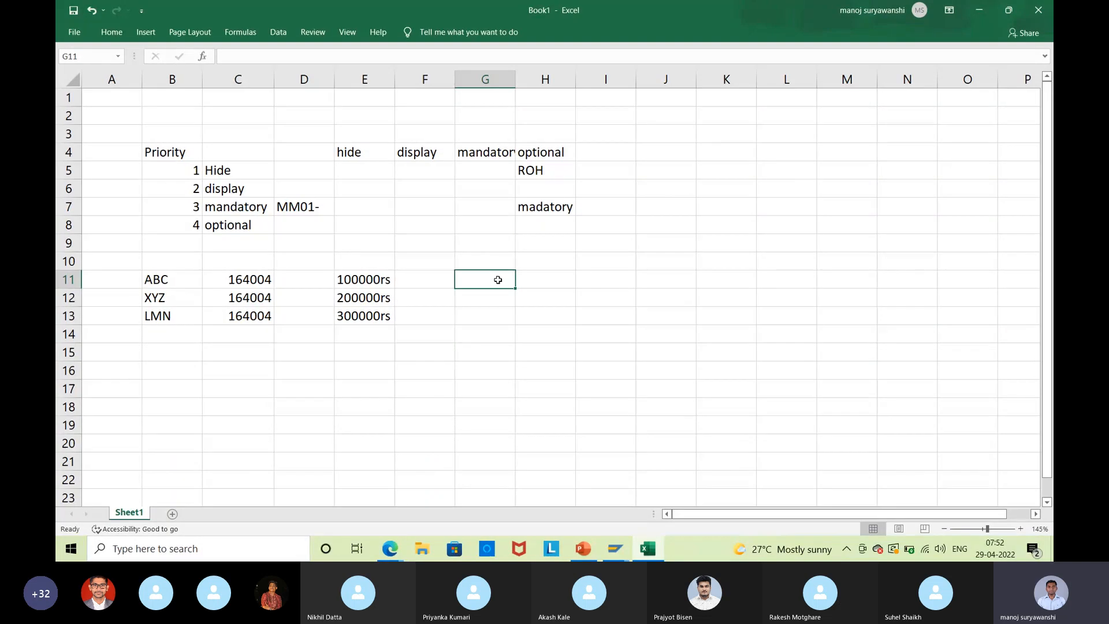
pyautogui.write('500')
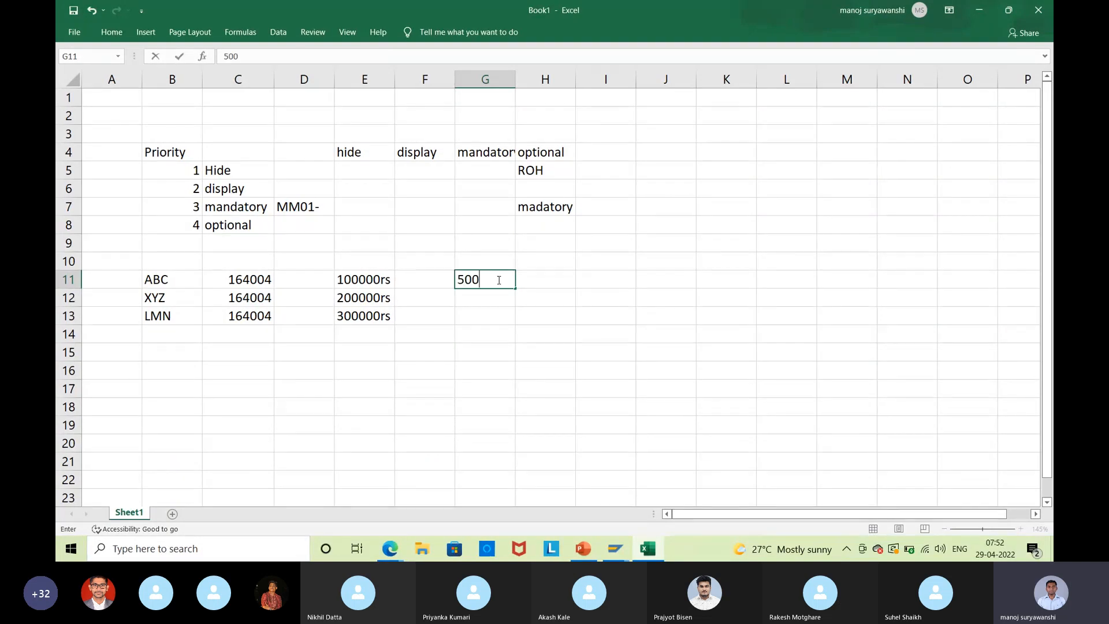
pyautogui.write('00rs')
pyautogui.press('Return')
pyautogui.write('200000rs')
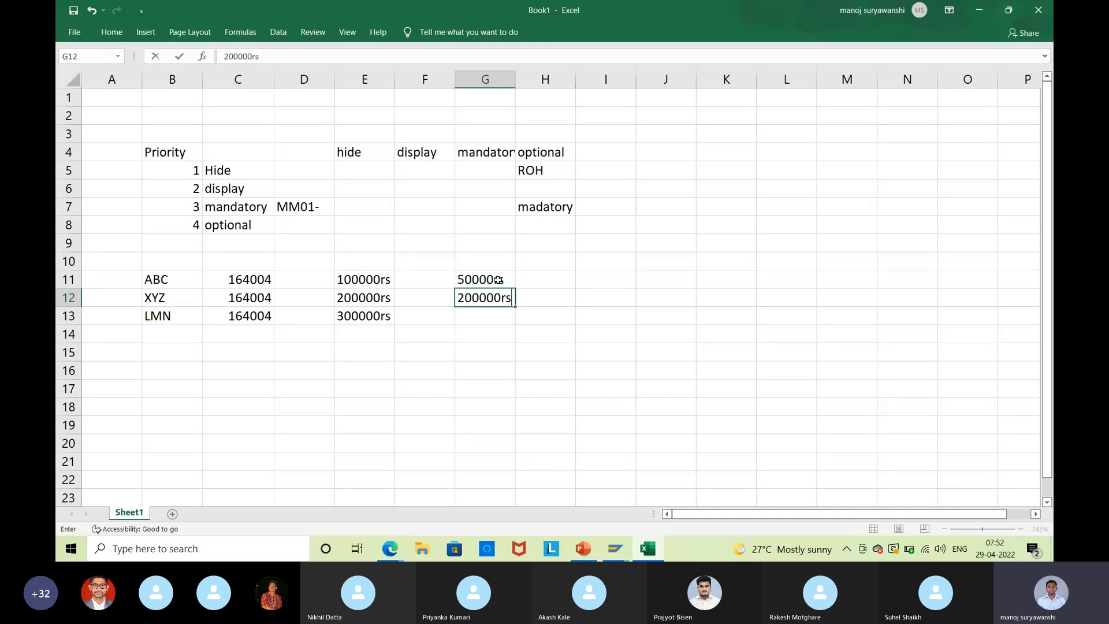
pyautogui.press('Return')
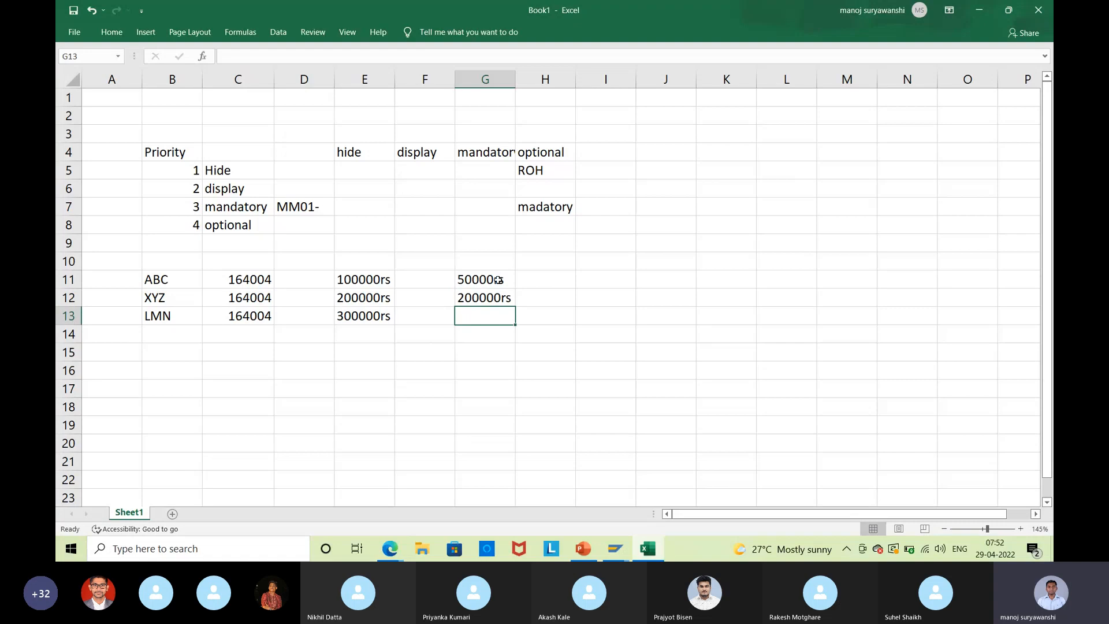
pyautogui.write('150000')
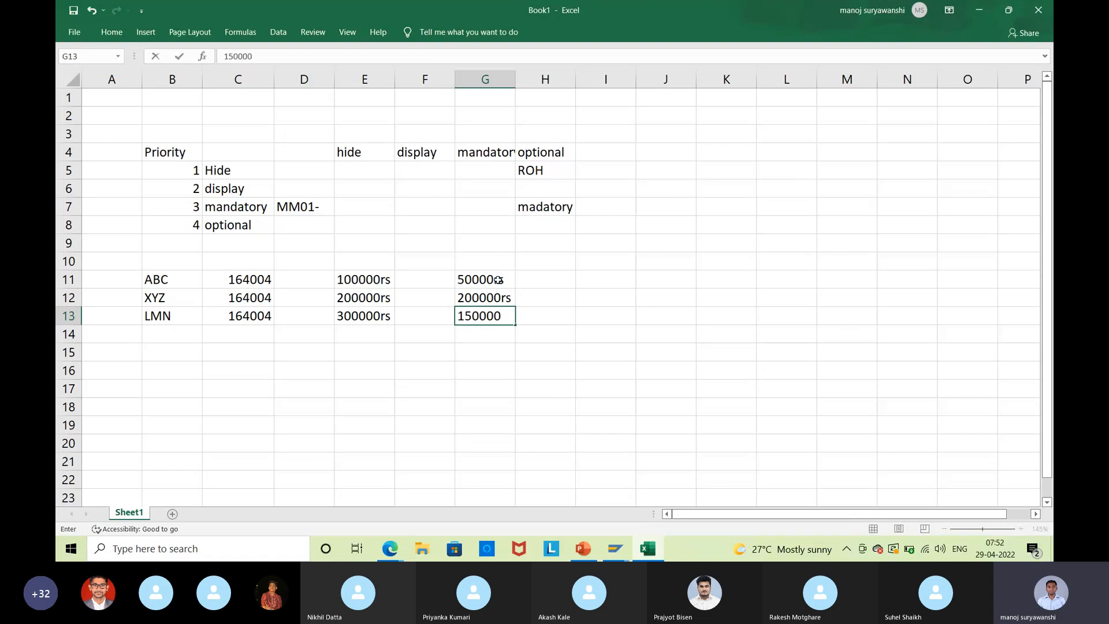
pyautogui.write('s')
pyautogui.press('BackSpace')
pyautogui.write('rs')
pyautogui.press('BackSpace')
pyautogui.press('BackSpace')
pyautogui.write('rs')
pyautogui.press('Return')
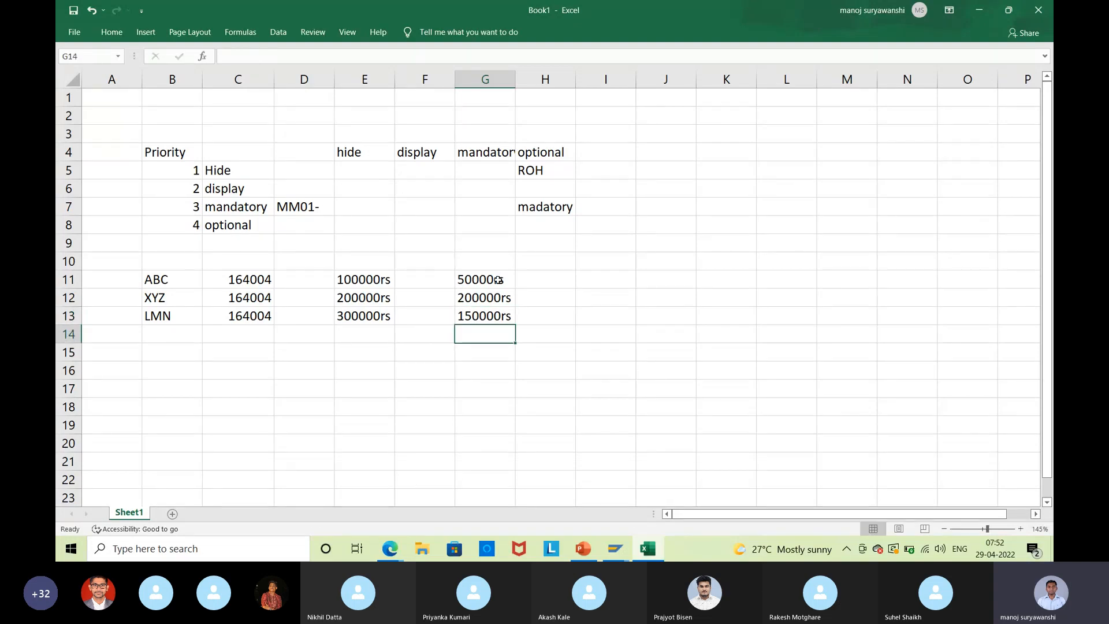
# Widen column G to fit the mandatory header and add 400000rs in G14.
pyautogui.moveTo(518, 77); pyautogui.dragTo(526, 77)
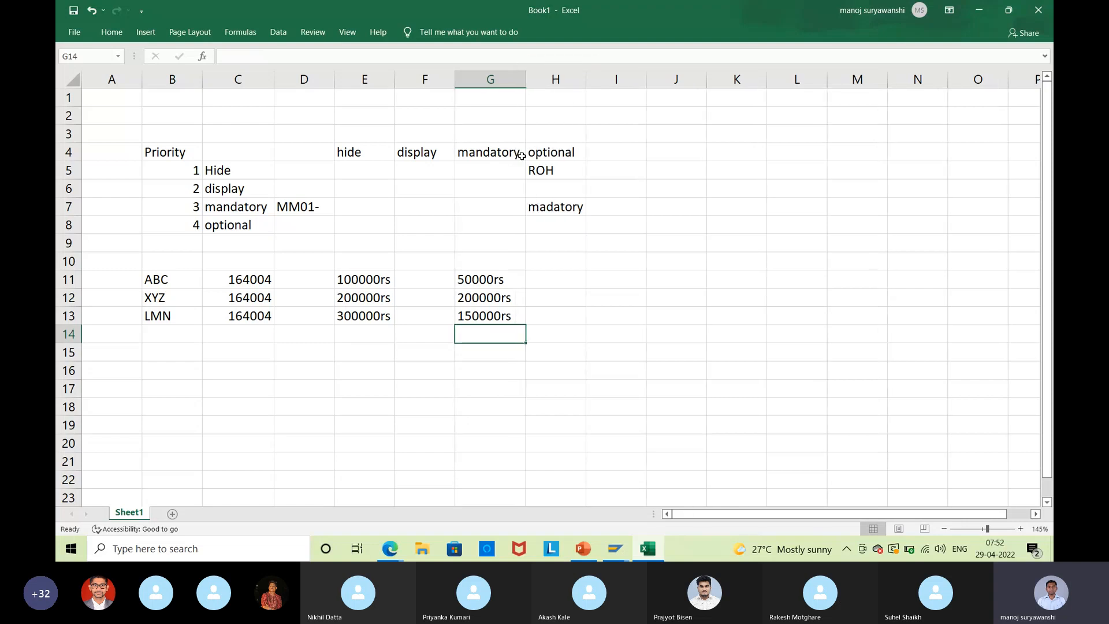
pyautogui.click(509, 280)
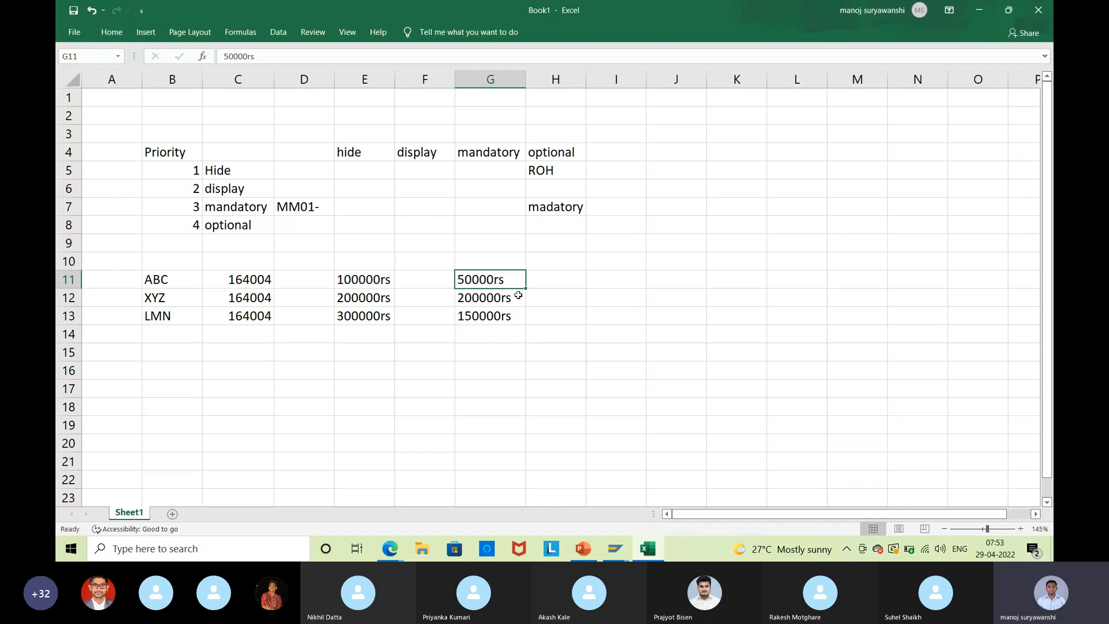
pyautogui.click(490, 301)
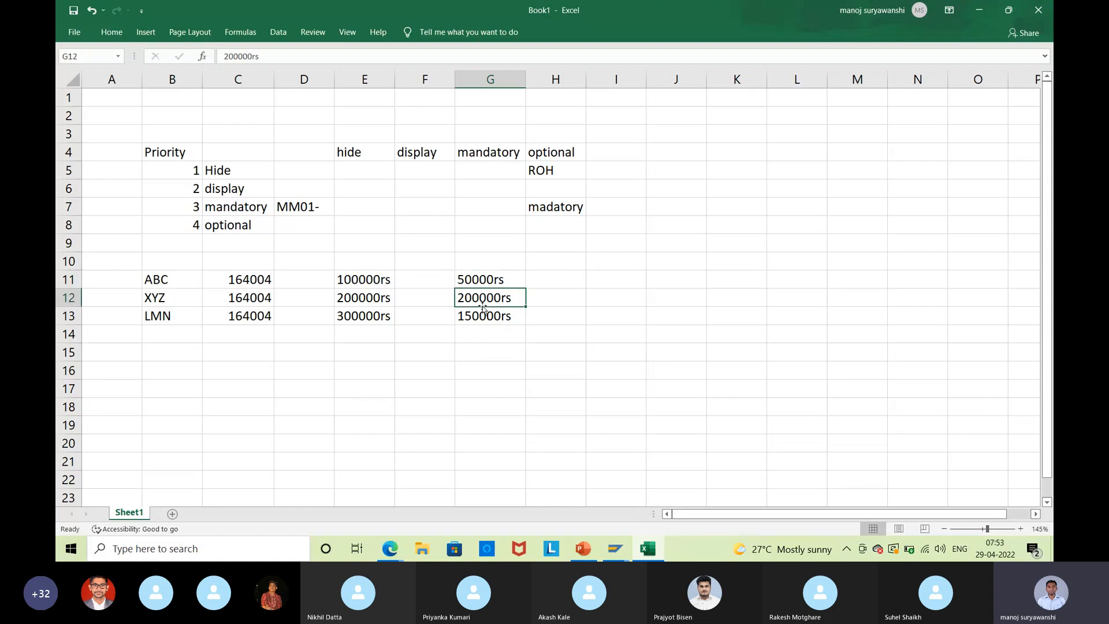
pyautogui.click(241, 297)
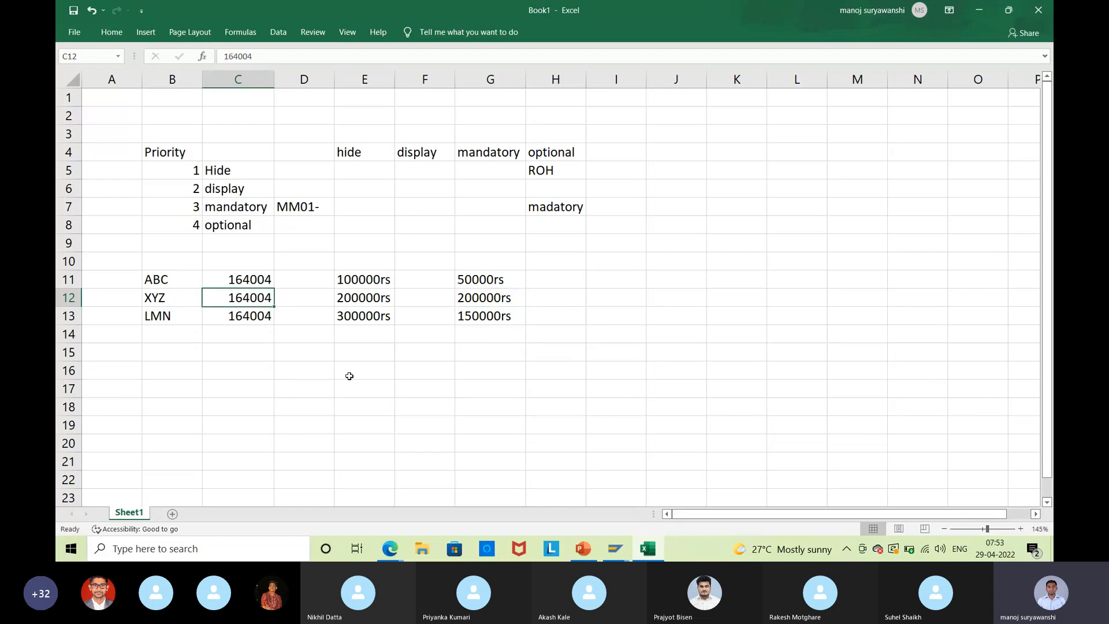
pyautogui.click(472, 317)
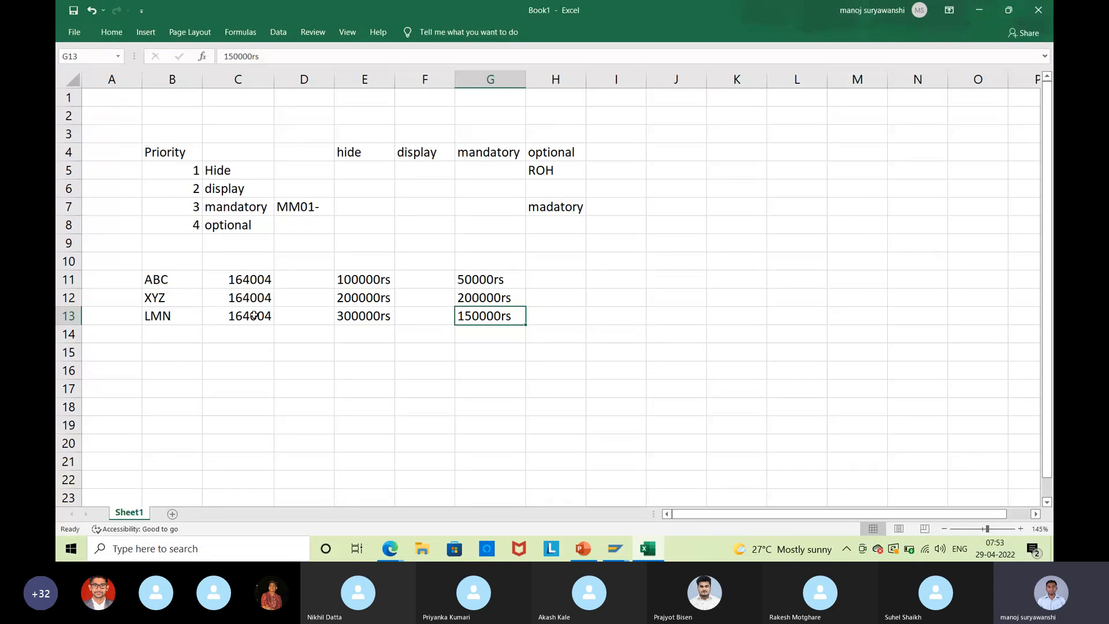
pyautogui.click(490, 337)
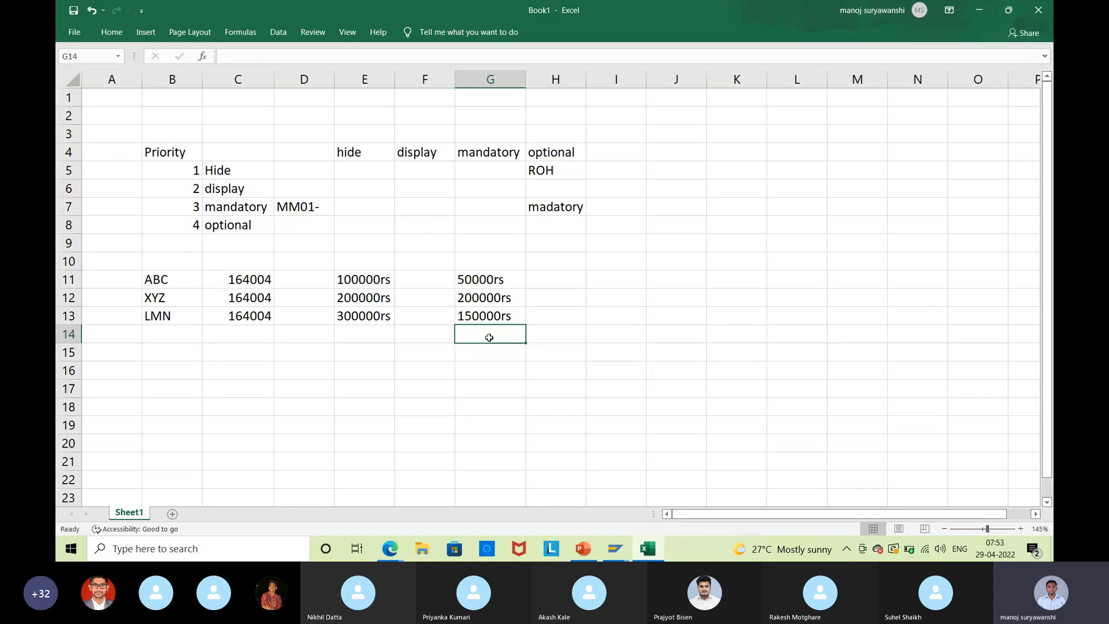
pyautogui.write('400000')
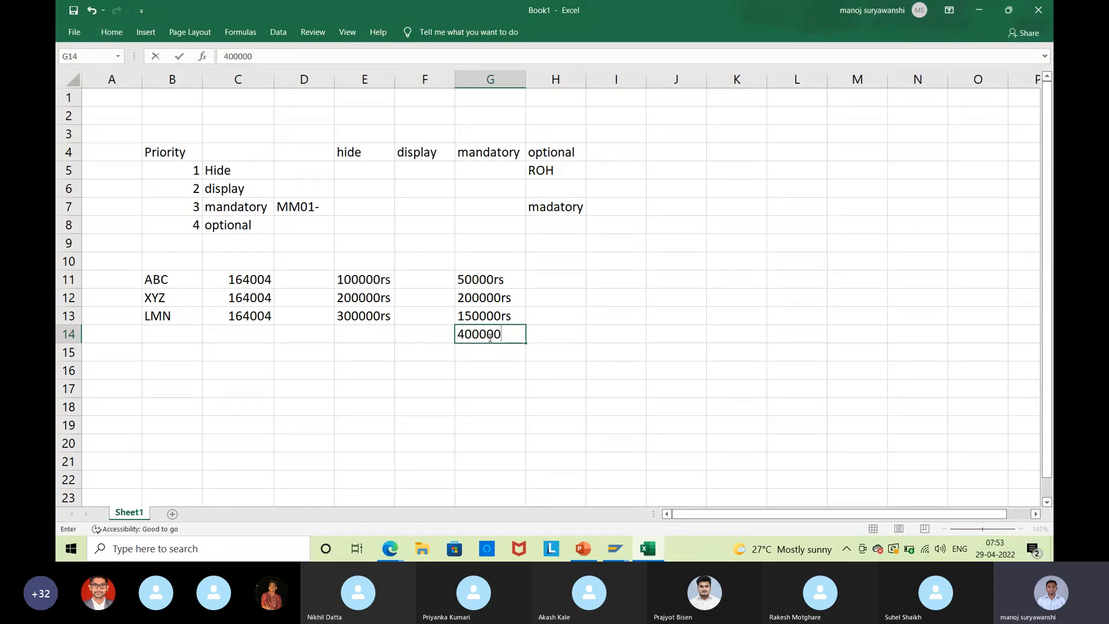
pyautogui.write('rs')
pyautogui.press('Return')
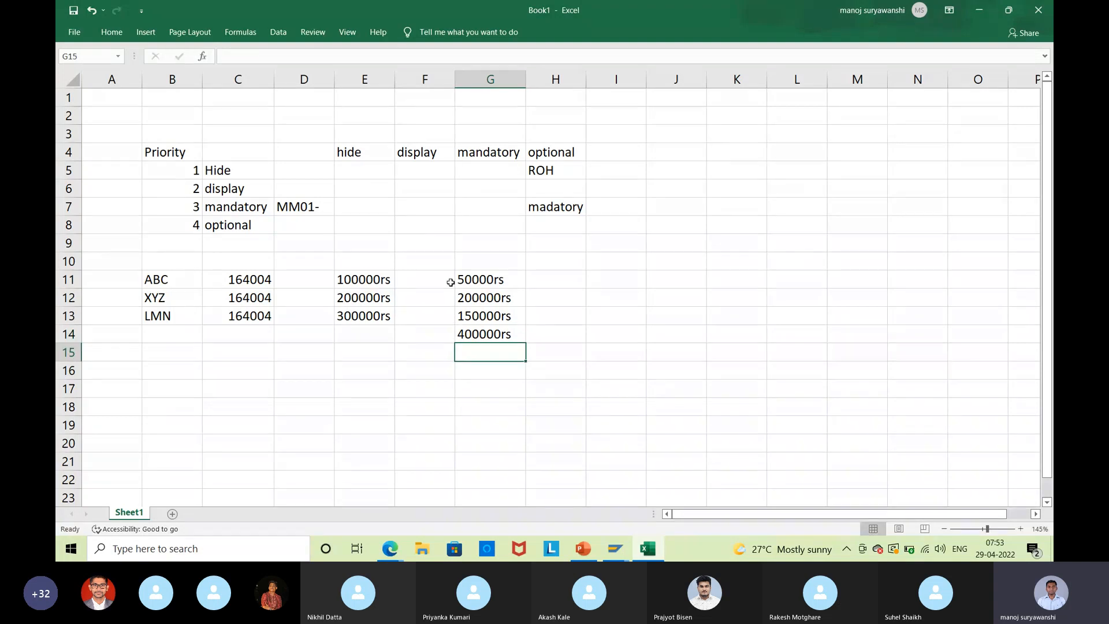
# Compare the 164004 account values in column C against the column G amounts.
pyautogui.click(243, 279)
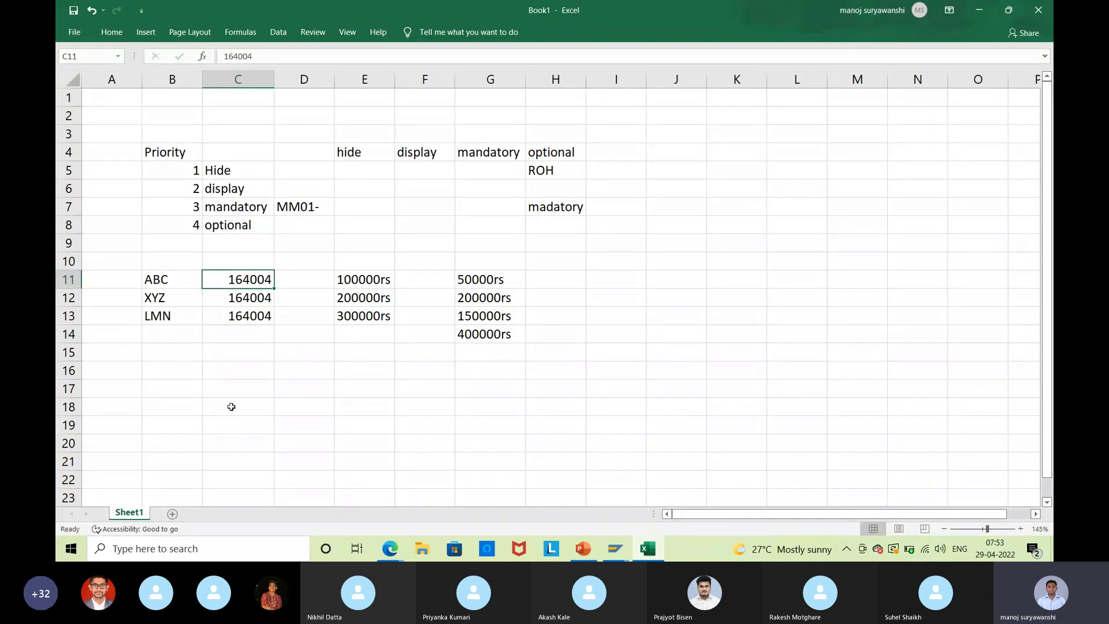
pyautogui.click(500, 339)
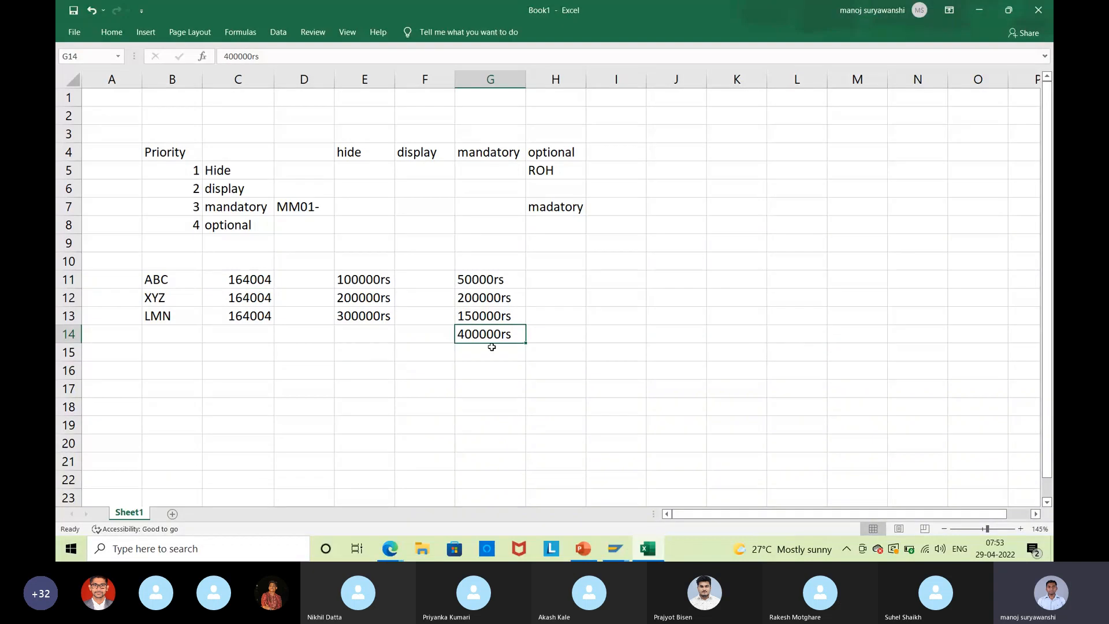
pyautogui.click(227, 279)
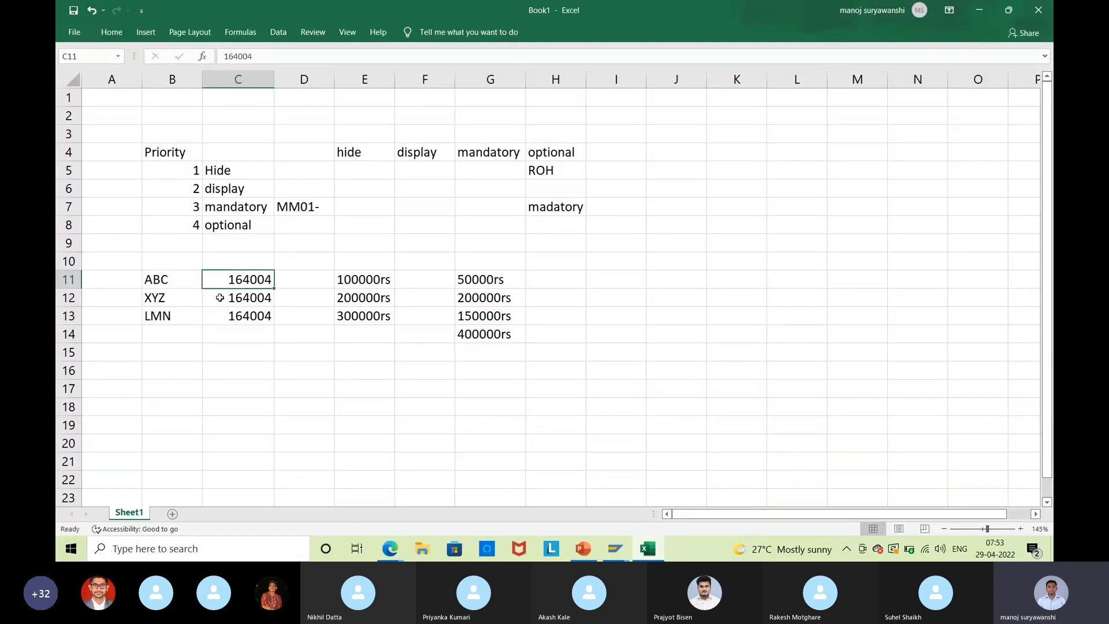
pyautogui.click(469, 334)
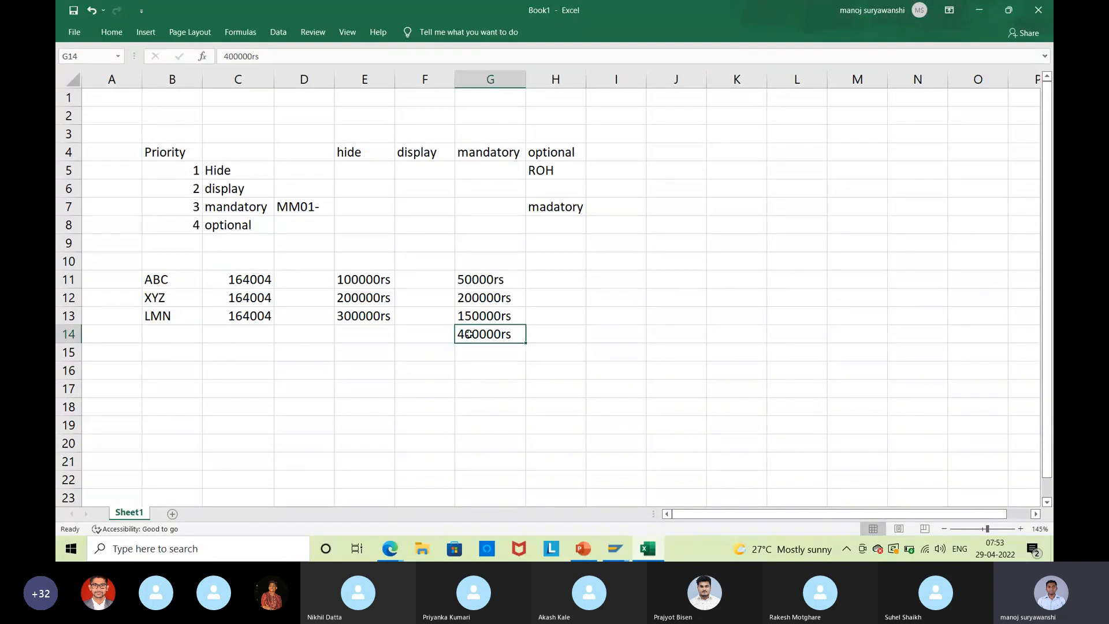
pyautogui.moveTo(156, 279); pyautogui.dragTo(156, 298)
pyautogui.click(416, 371)
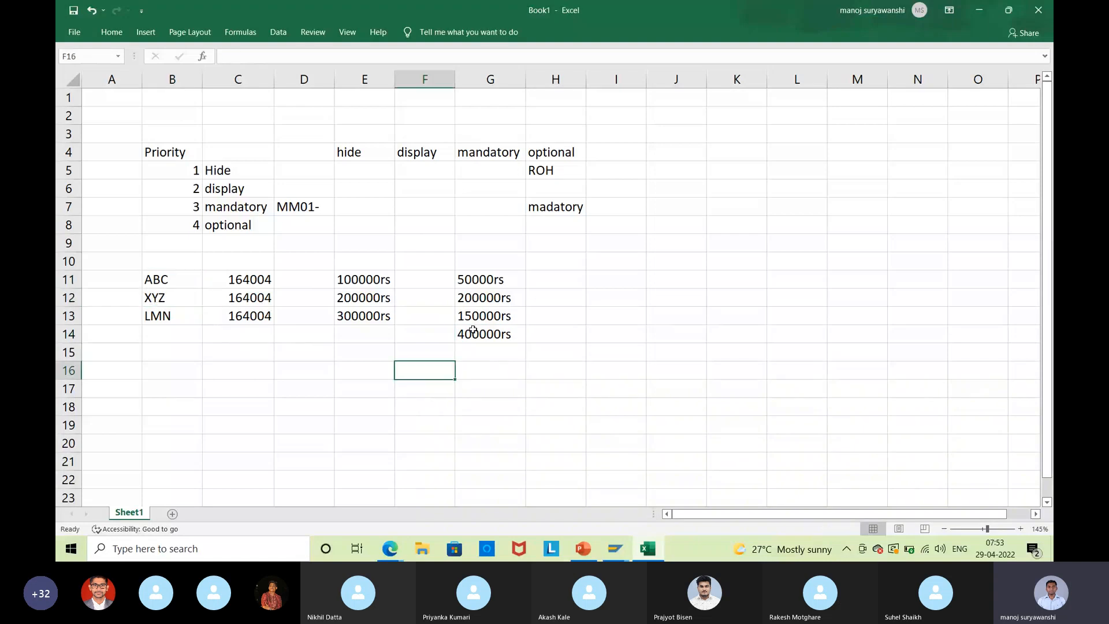
pyautogui.click(473, 330)
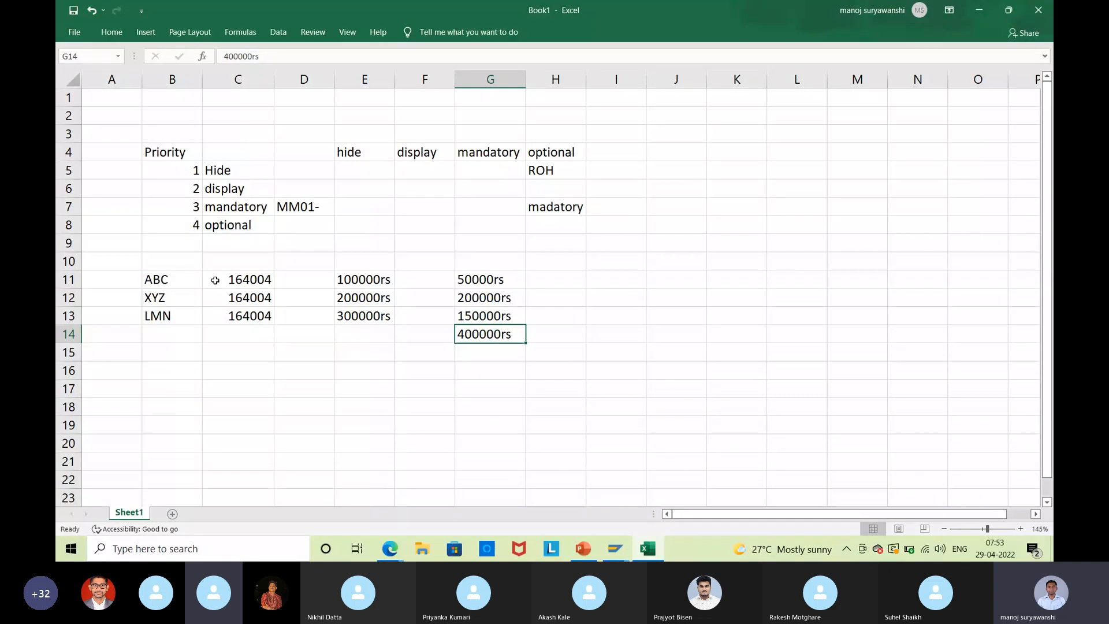
pyautogui.click(223, 275)
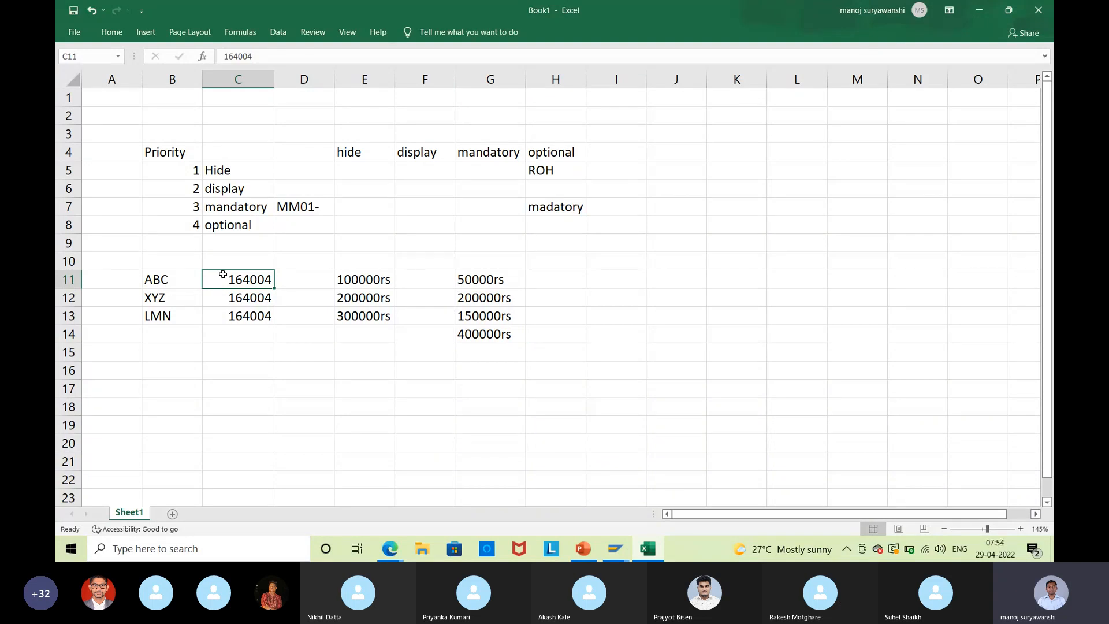
pyautogui.moveTo(223, 275); pyautogui.dragTo(245, 318)
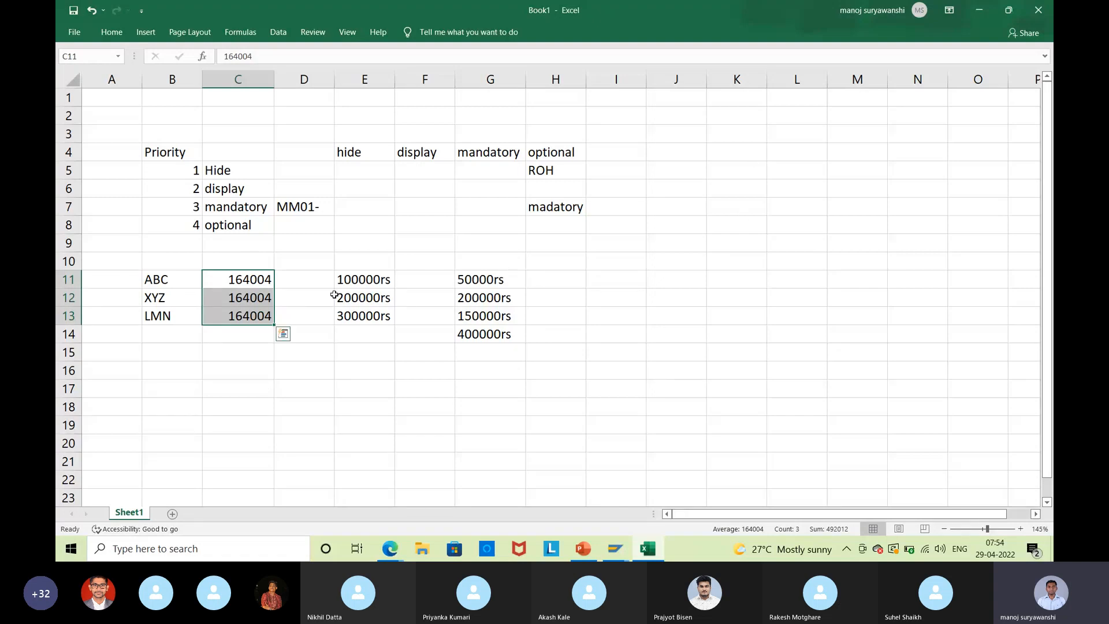
pyautogui.click(509, 340)
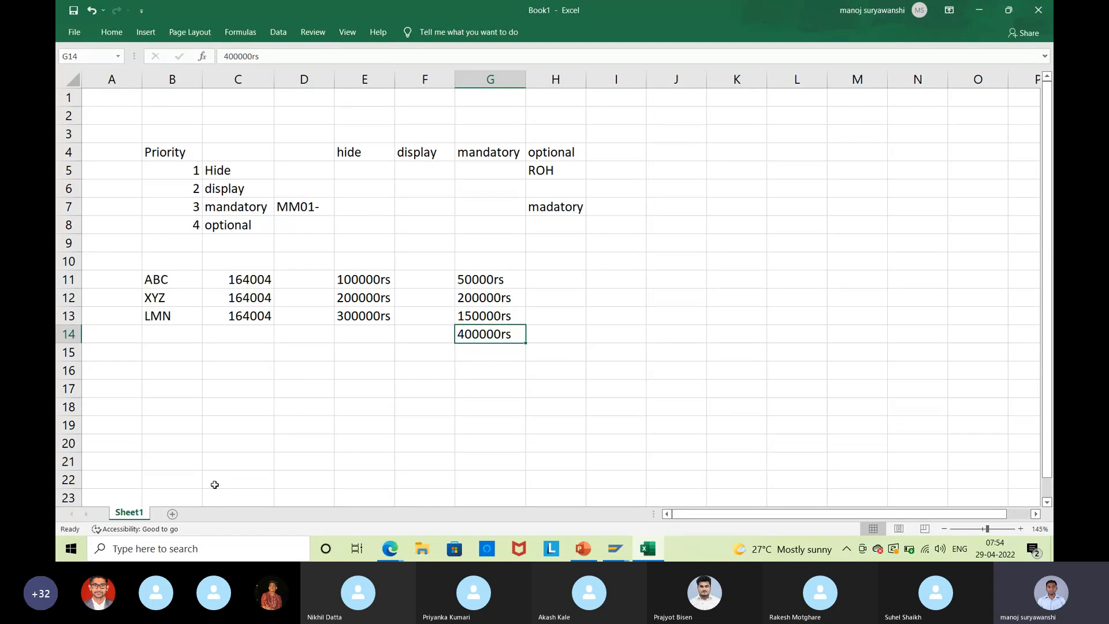
pyautogui.click(231, 286)
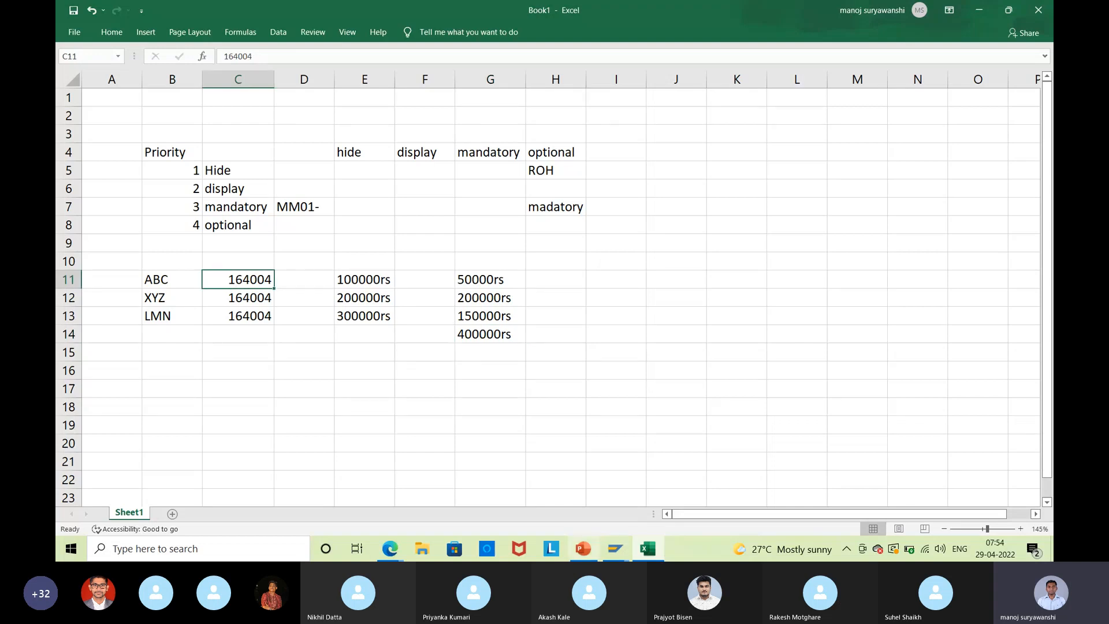
pyautogui.click(615, 548)
pyautogui.click(670, 490)
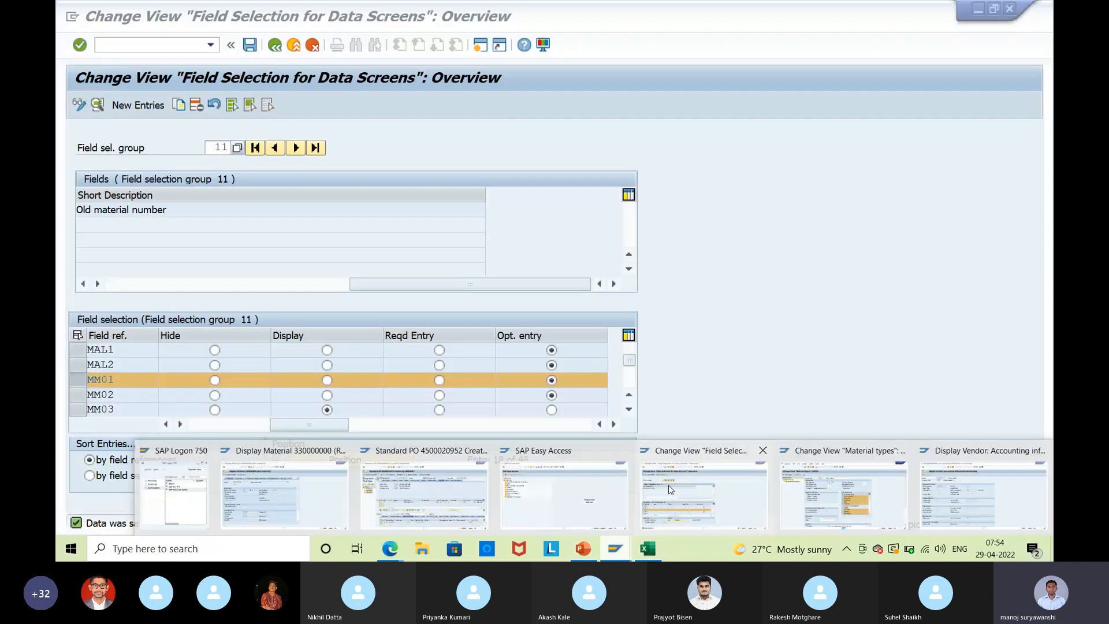
pyautogui.moveTo(376, 490)
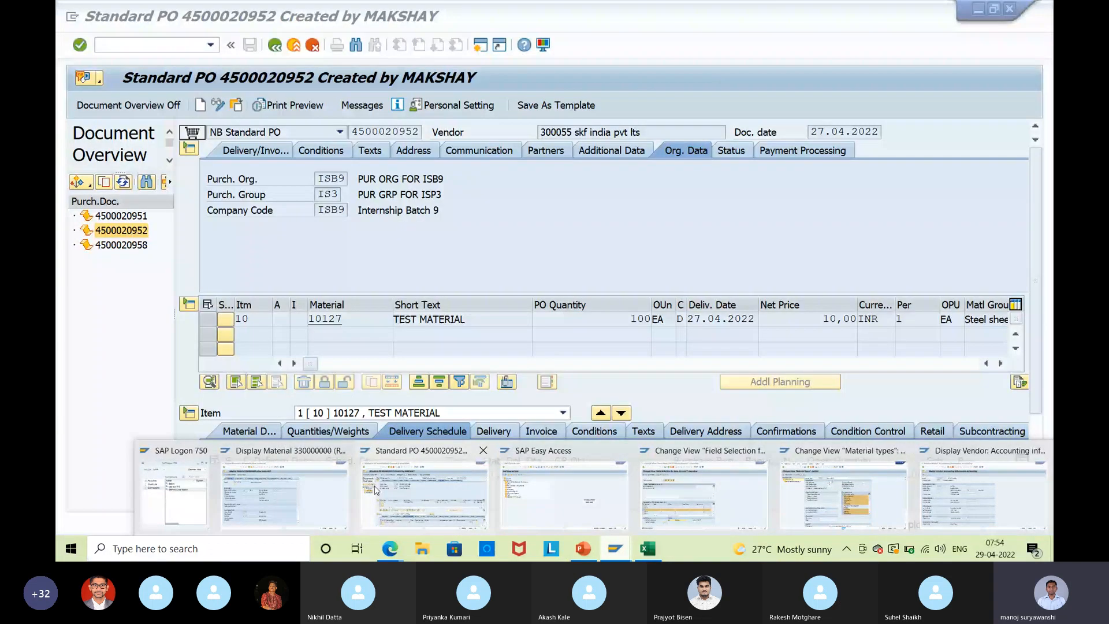
pyautogui.moveTo(683, 500)
pyautogui.click(474, 488)
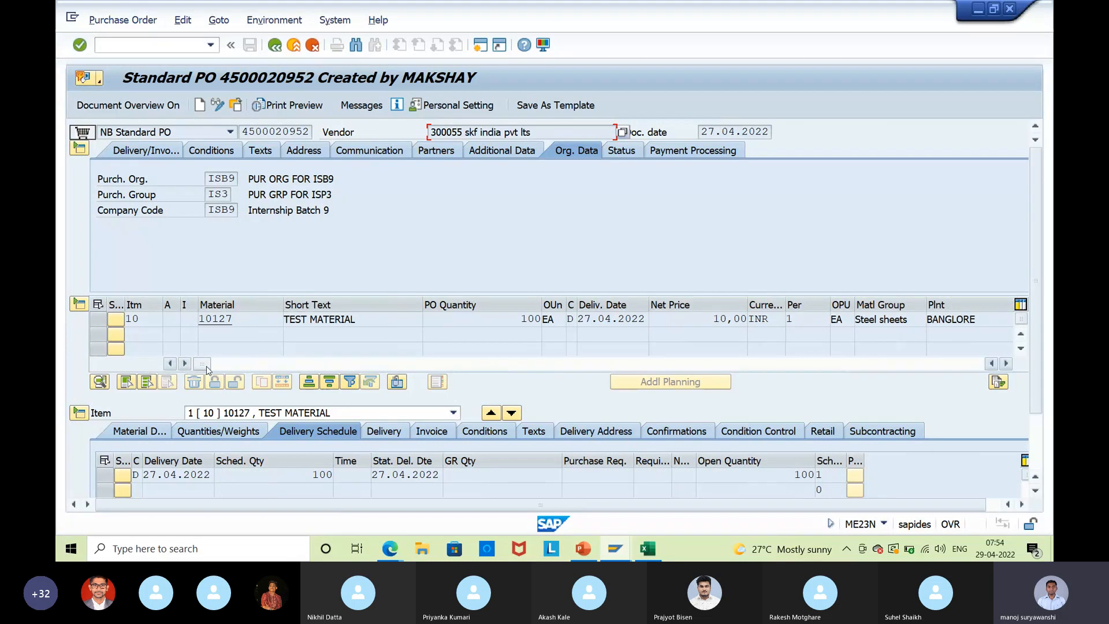
pyautogui.moveTo(203, 364); pyautogui.dragTo(301, 364)
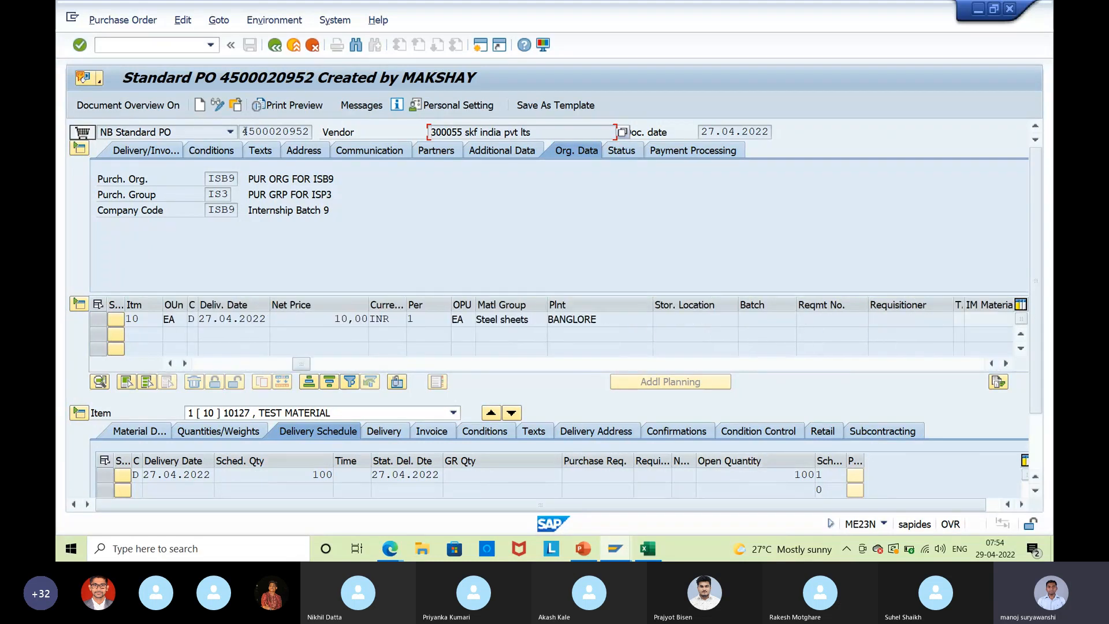
pyautogui.click(245, 132)
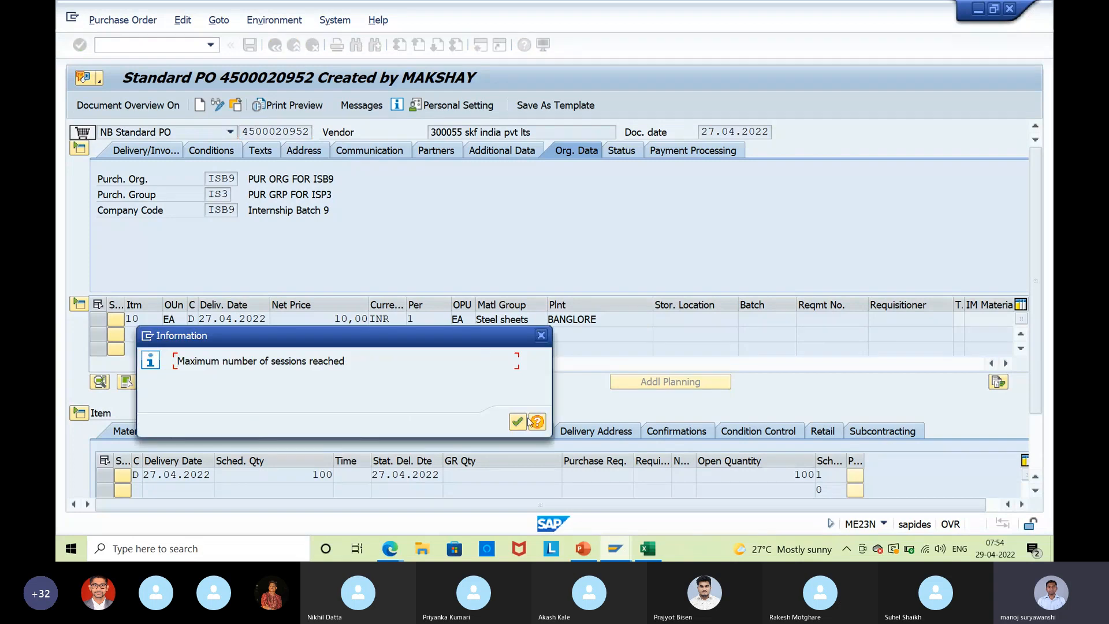
# Attempt a new SAP session, then bring the SAP Easy Access window forward.
pyautogui.click(529, 422)
pyautogui.click(626, 548)
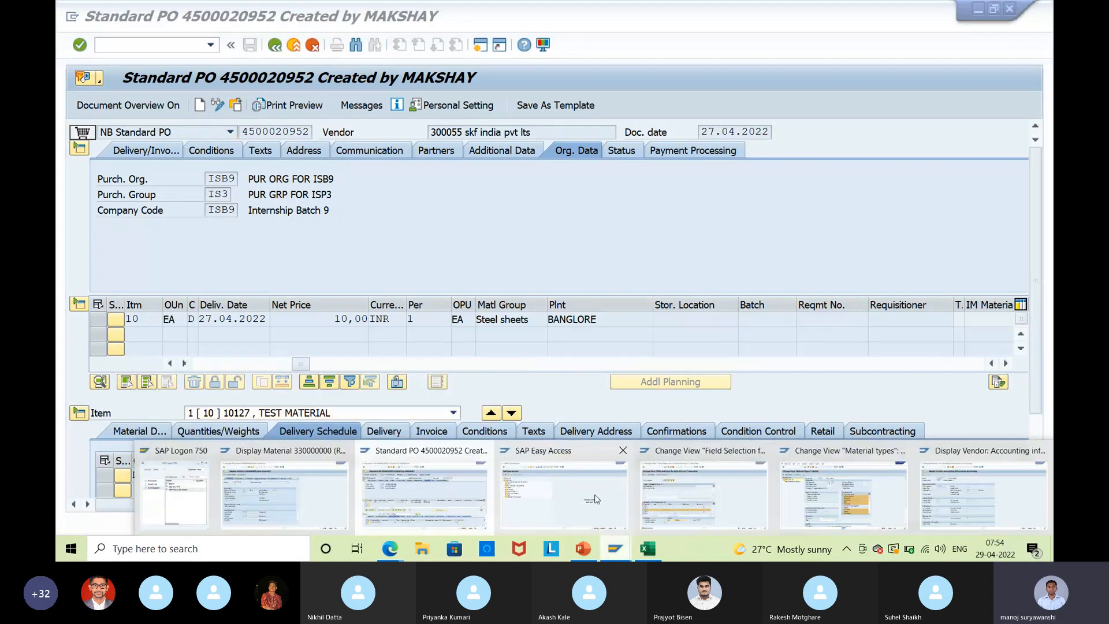
pyautogui.click(594, 499)
pyautogui.write('m')
pyautogui.write('o')
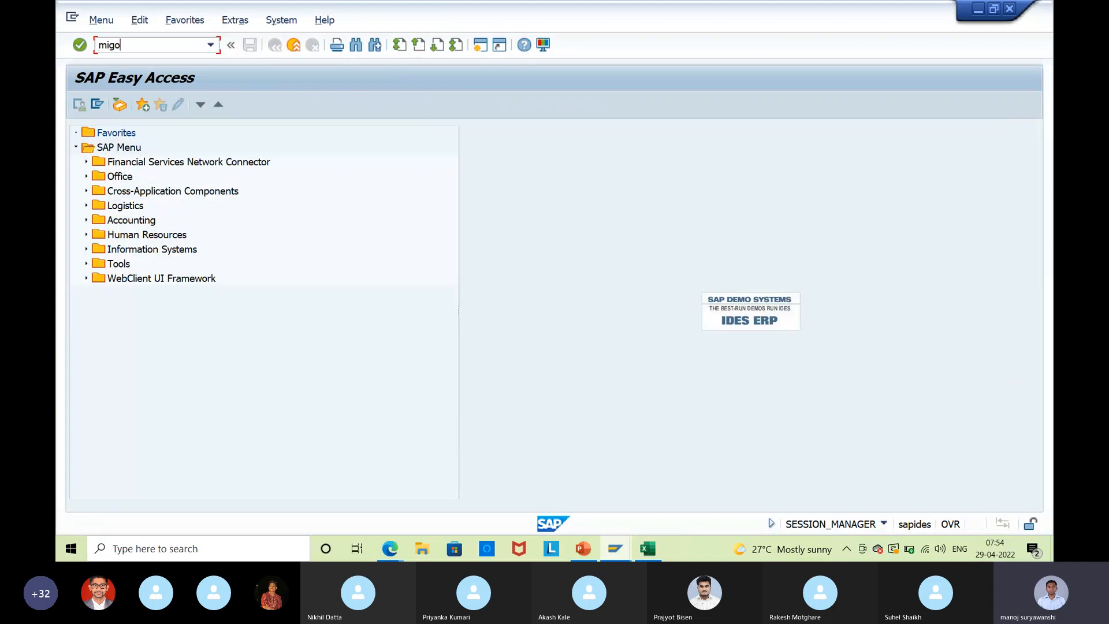
pyautogui.press('Return')
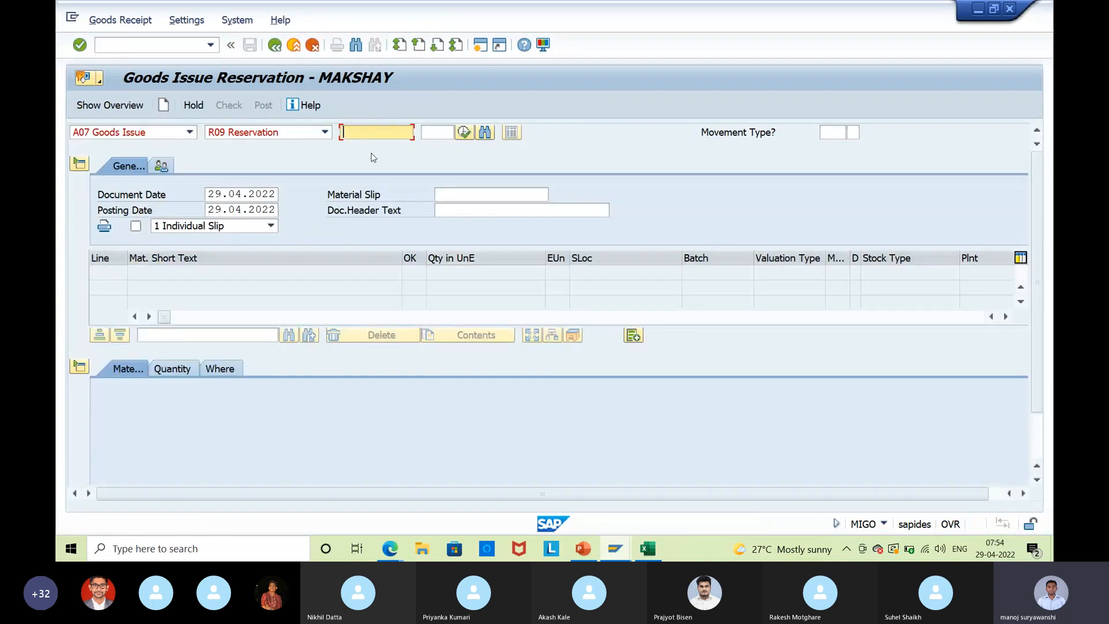
pyautogui.click(142, 146)
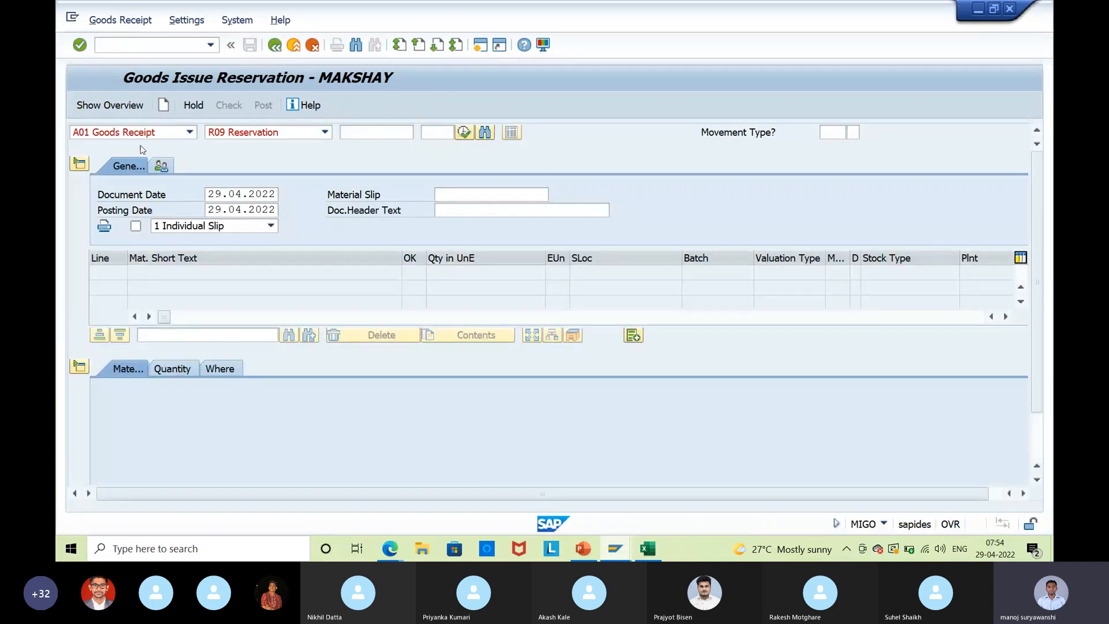
pyautogui.hotkey('ctrl', 'v')
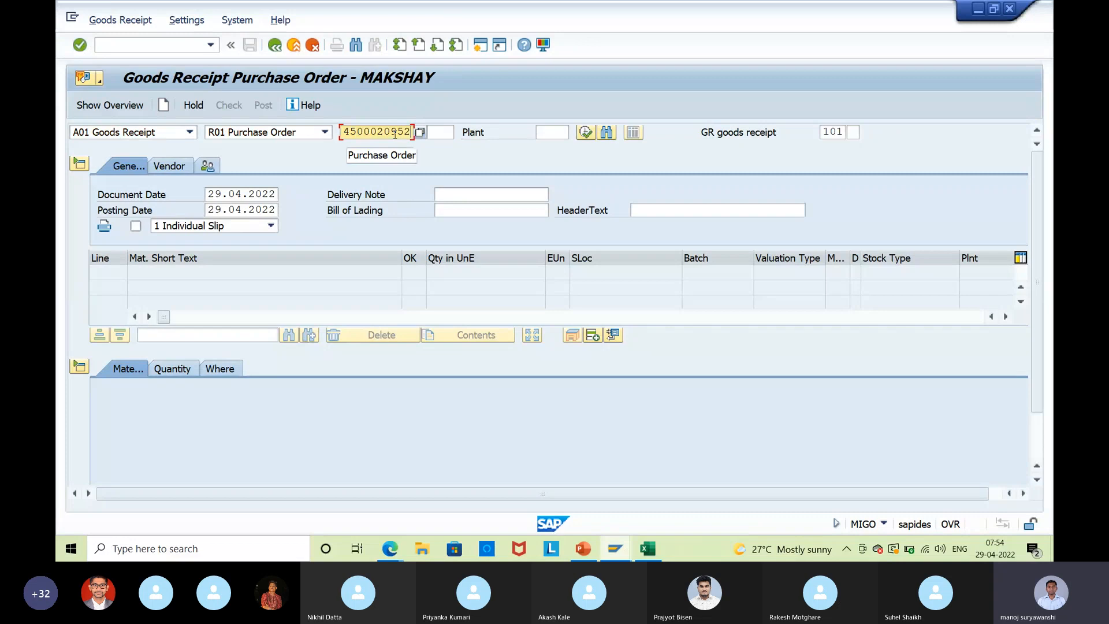
pyautogui.press('Return')
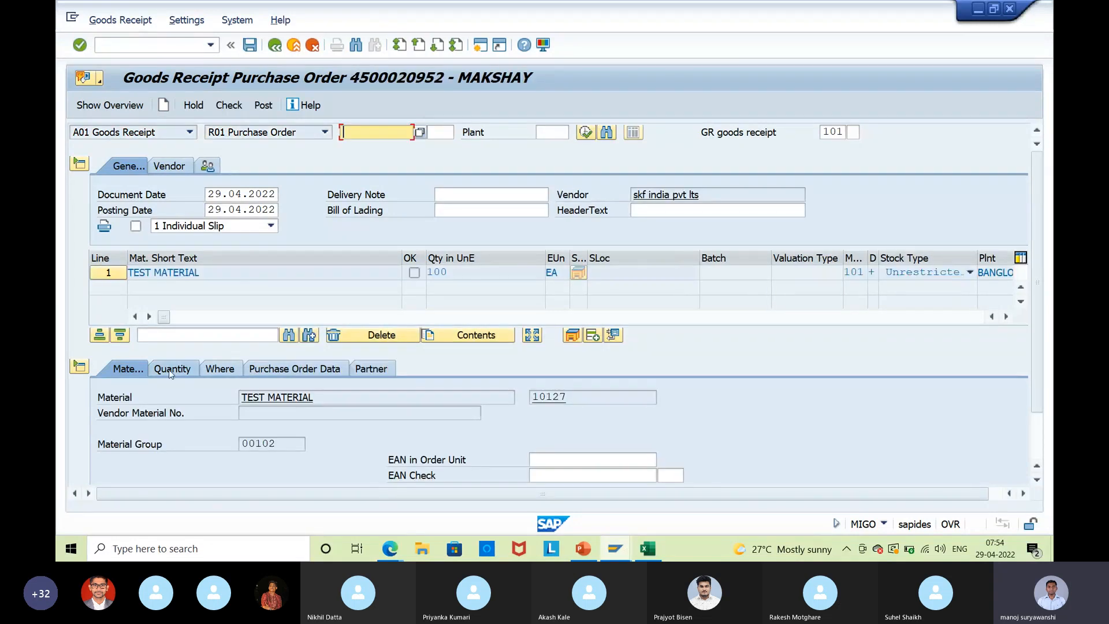
# Enter delivery note quantity 100, mark the item OK, set storage location 1000, and check.
pyautogui.click(171, 370)
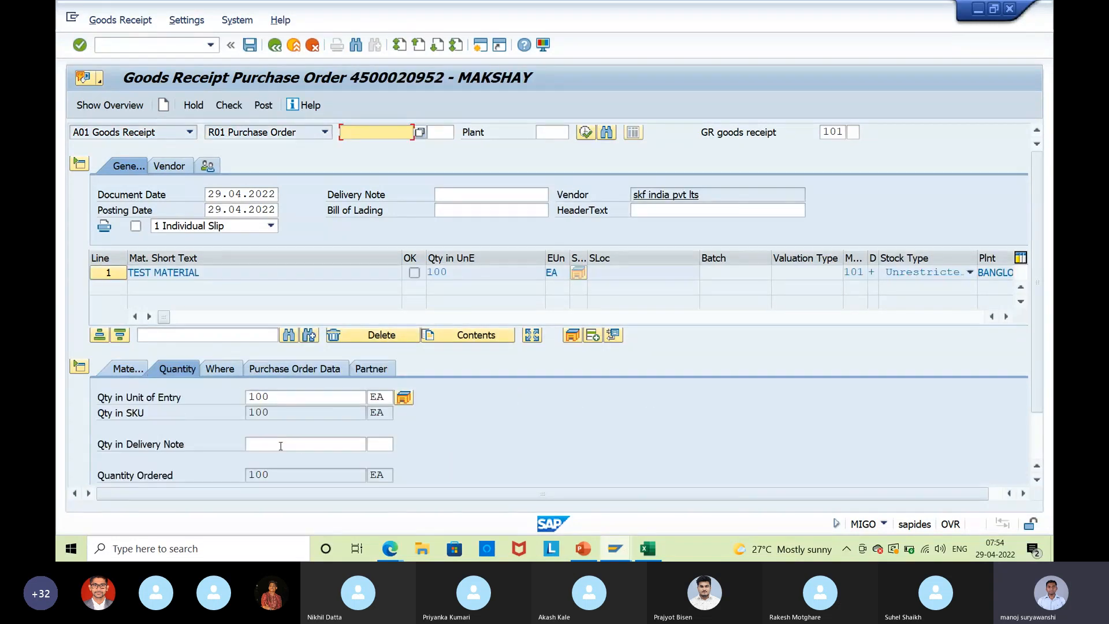
pyautogui.click(281, 446)
pyautogui.write('100')
pyautogui.press('Return')
pyautogui.click(142, 475)
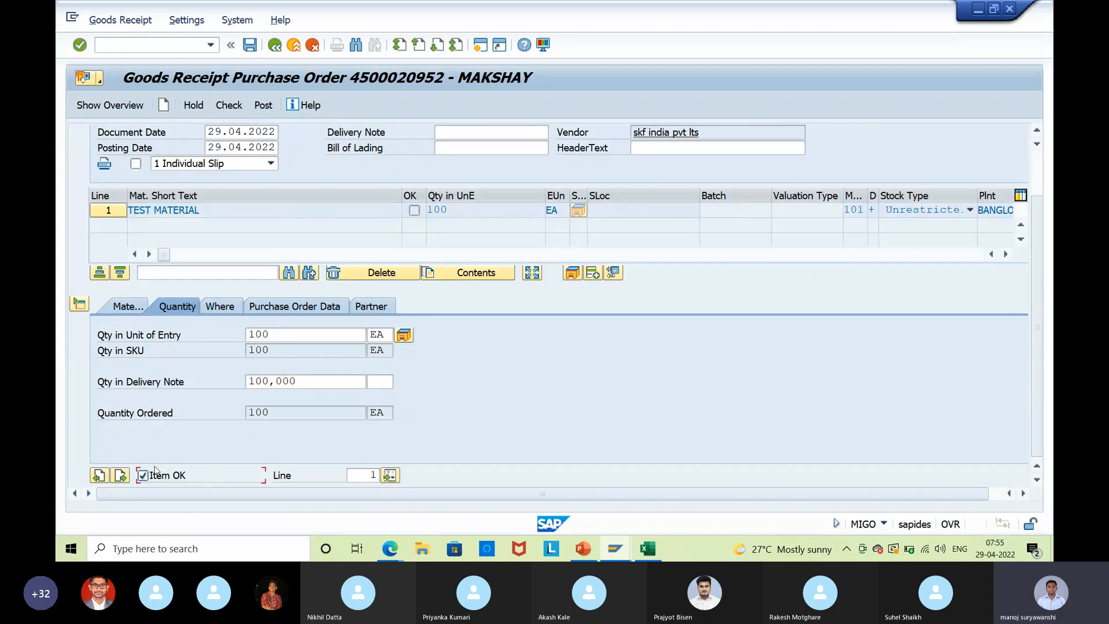
pyautogui.click(220, 306)
pyautogui.click(267, 383)
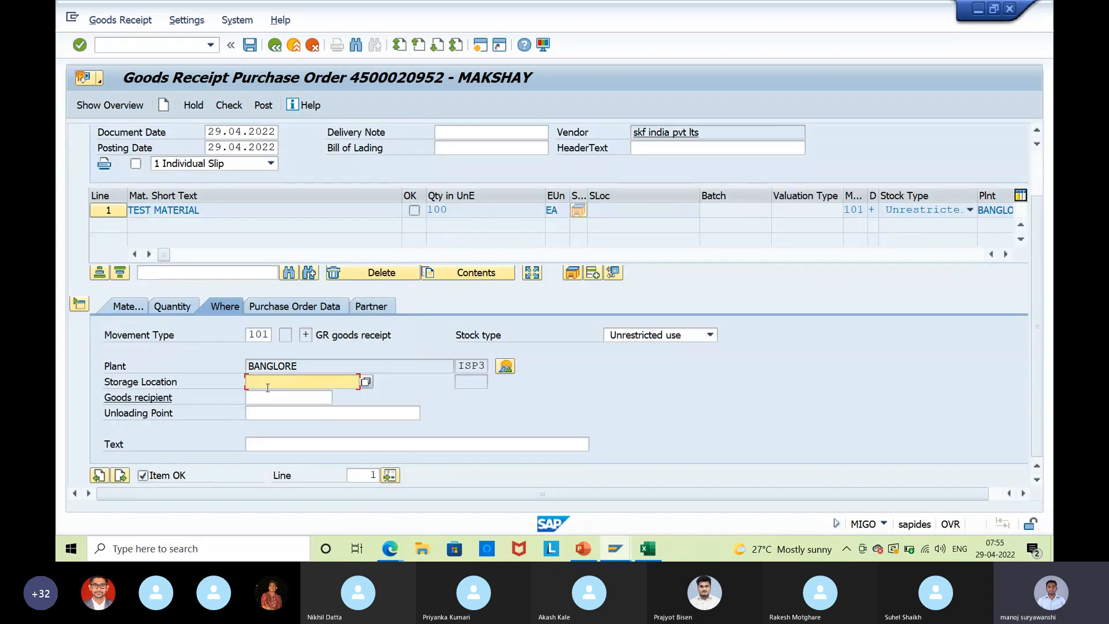
pyautogui.write('1')
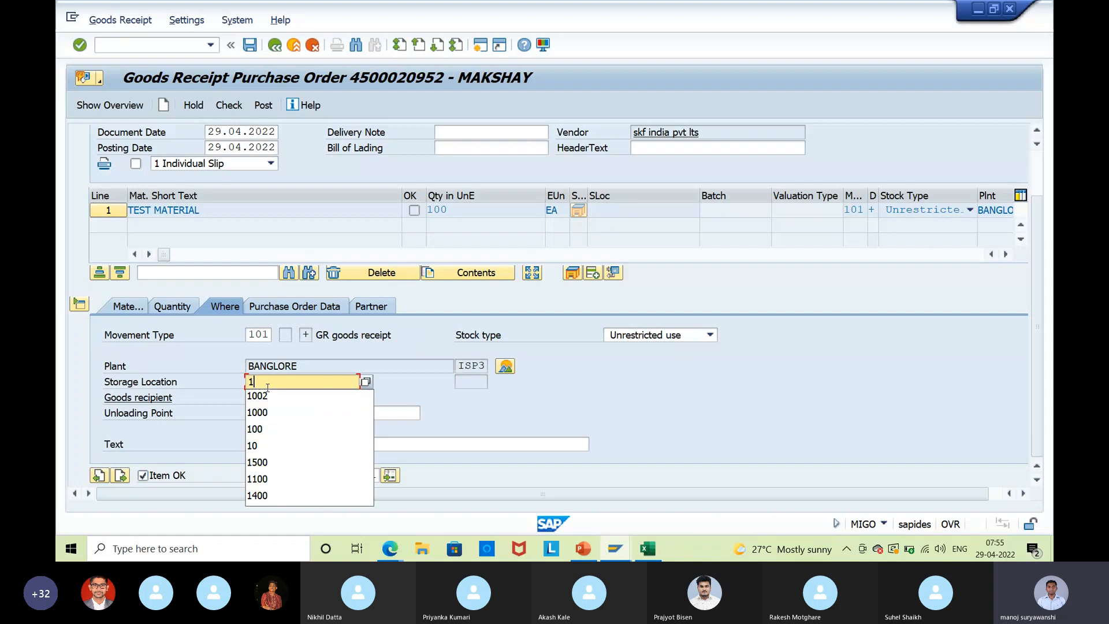
pyautogui.write('0000')
pyautogui.press('Return')
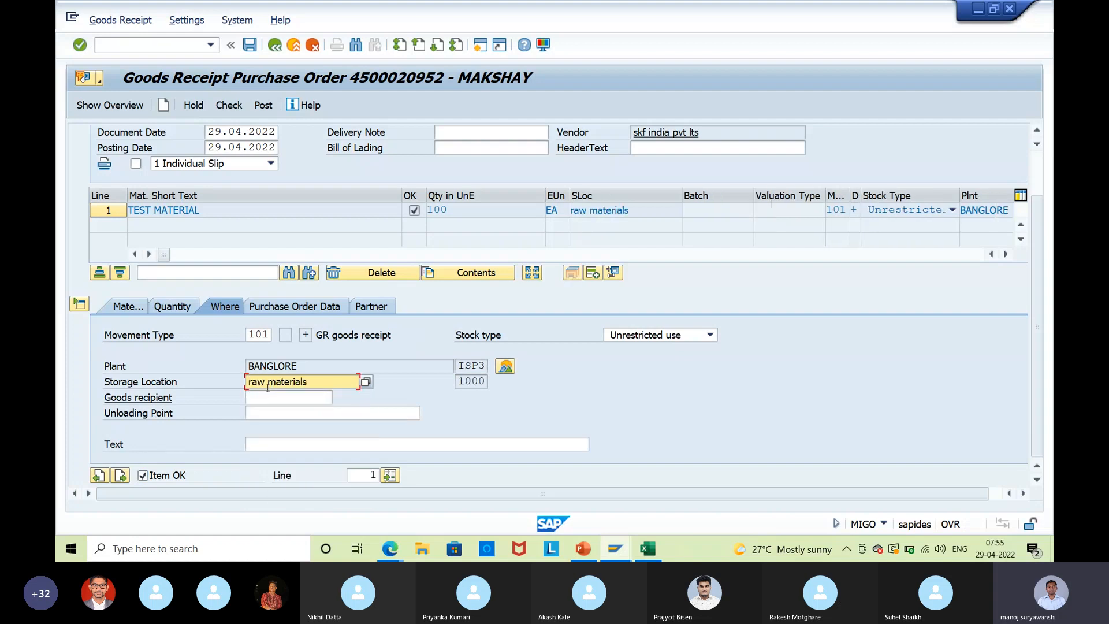
pyautogui.click(237, 109)
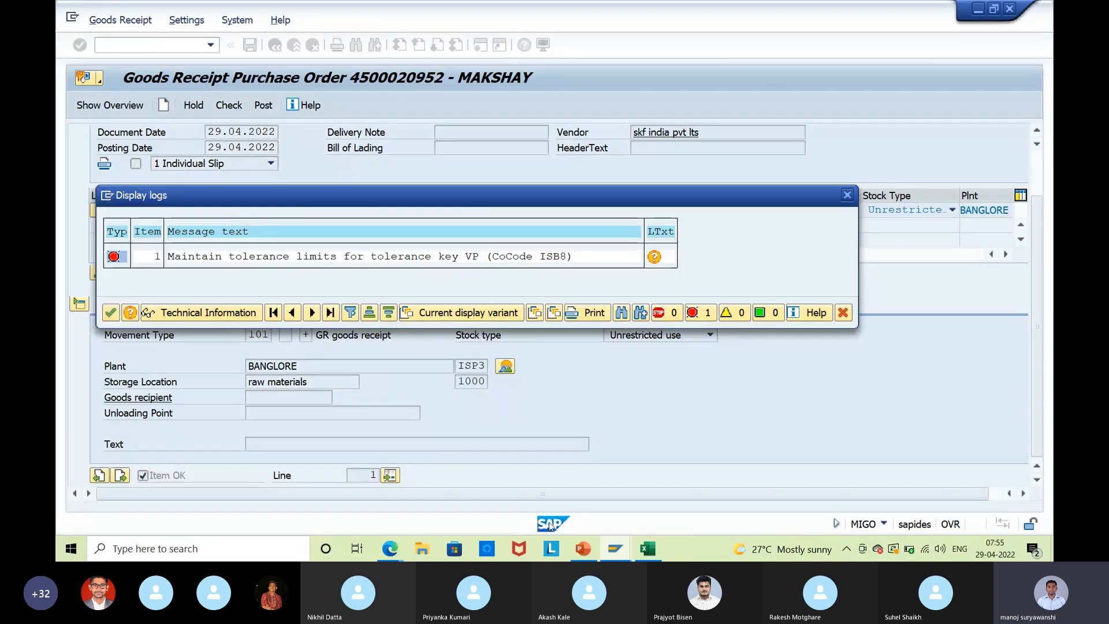
# Close the Display Material, Field Selection, Material types and Display Vendor windows, returning to MIGO.
pyautogui.click(621, 555)
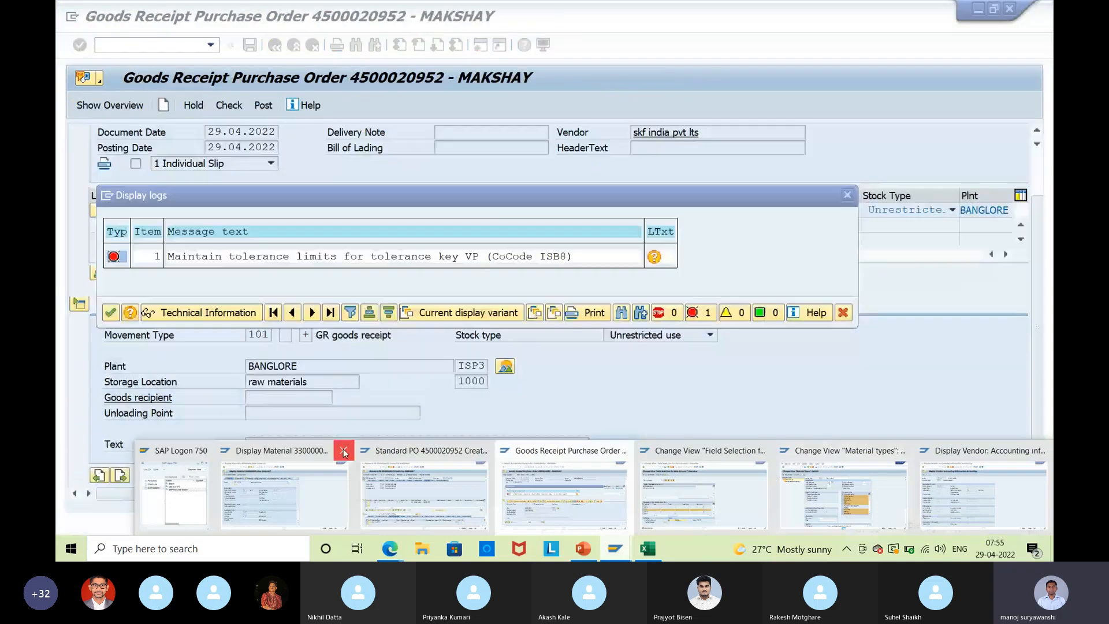
pyautogui.click(344, 451)
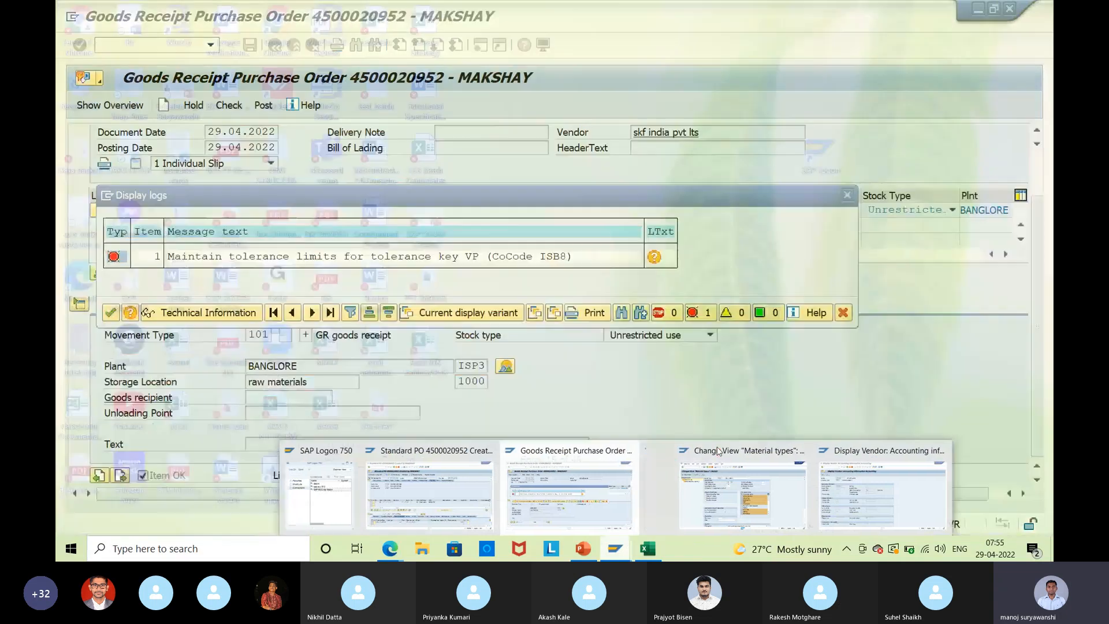
pyautogui.click(715, 451)
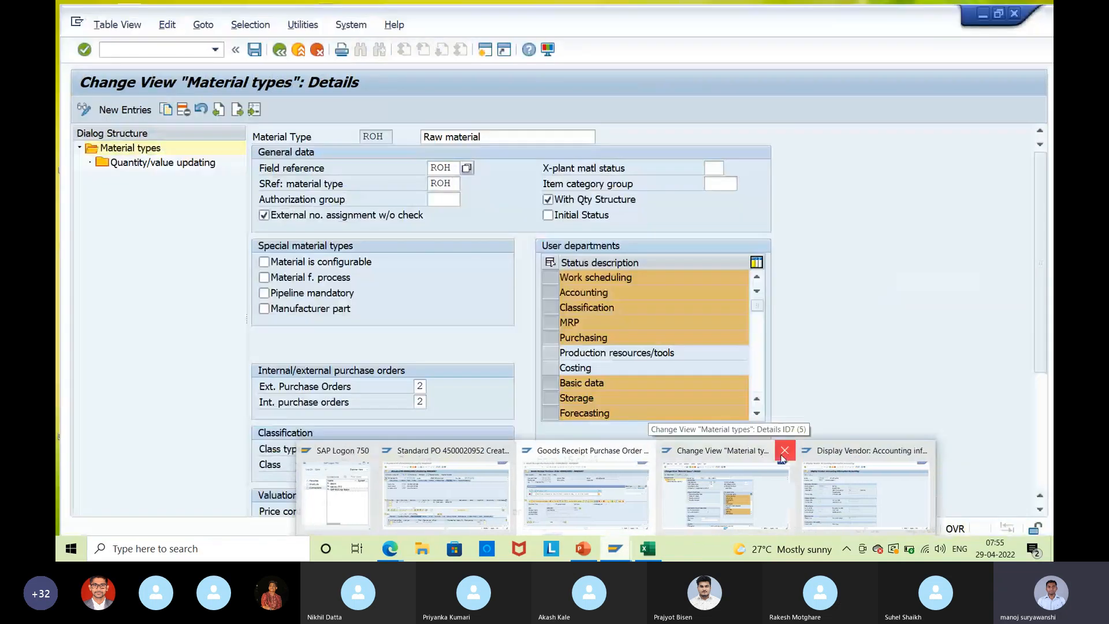
pyautogui.click(785, 450)
pyautogui.click(855, 451)
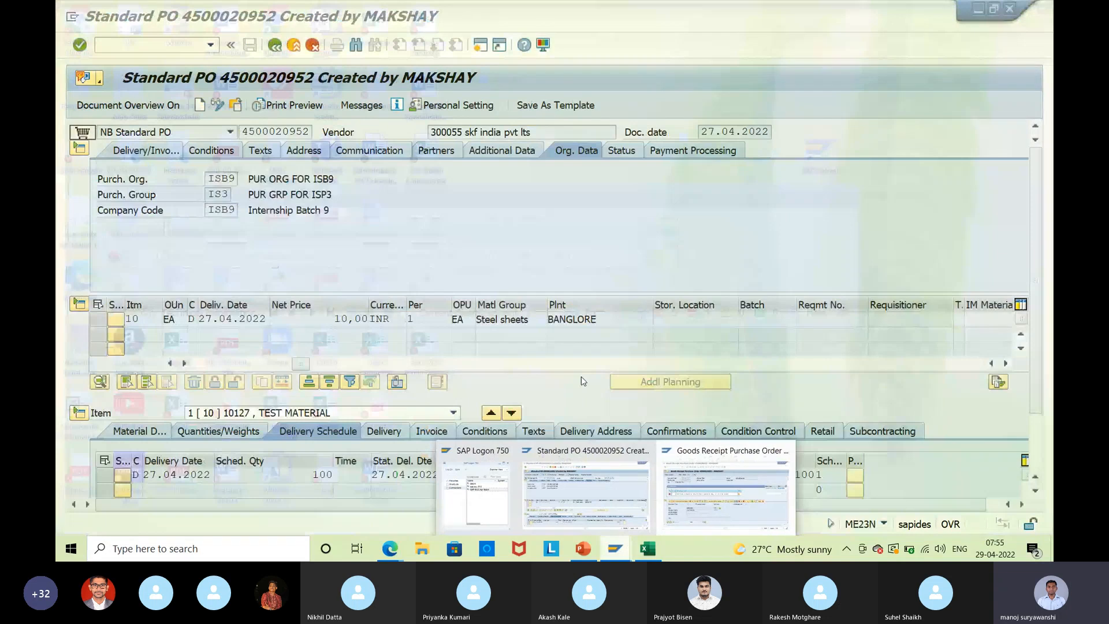
pyautogui.click(697, 490)
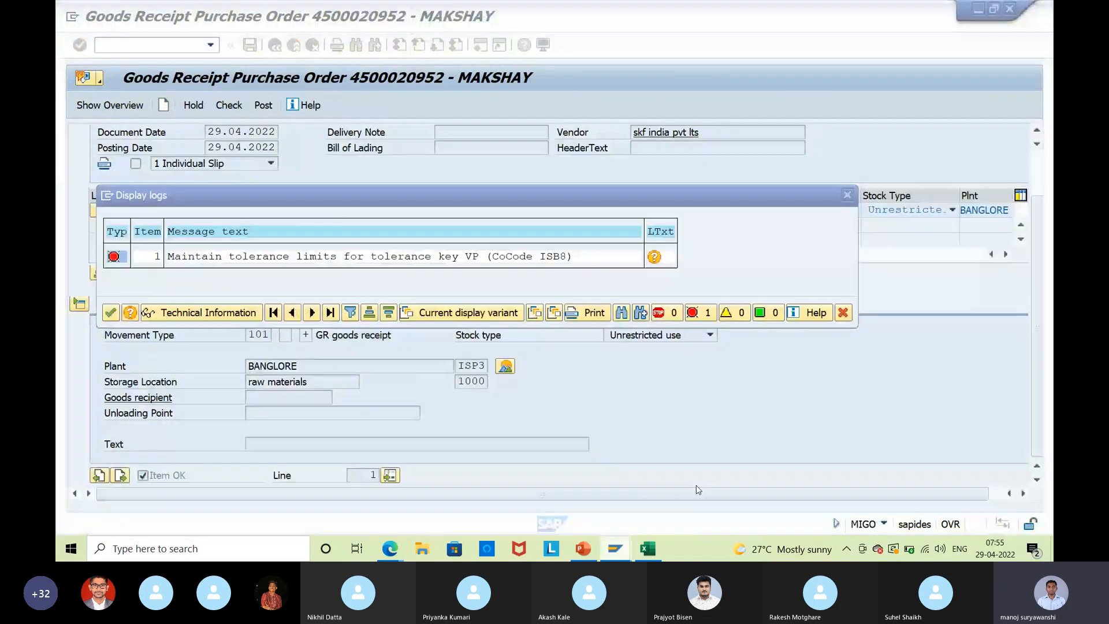
# Open the long-text explanation of the VP tolerance-limit error in the goods receipt log.
pyautogui.moveTo(188, 256); pyautogui.dragTo(560, 263)
pyautogui.click(562, 263)
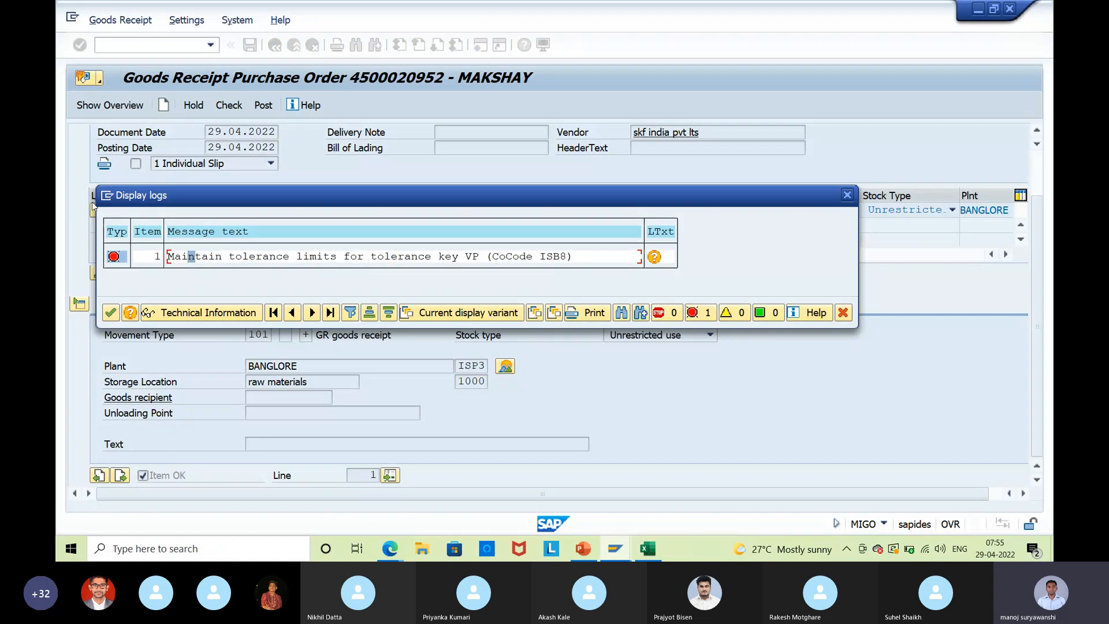
pyautogui.click(108, 196)
pyautogui.click(184, 256)
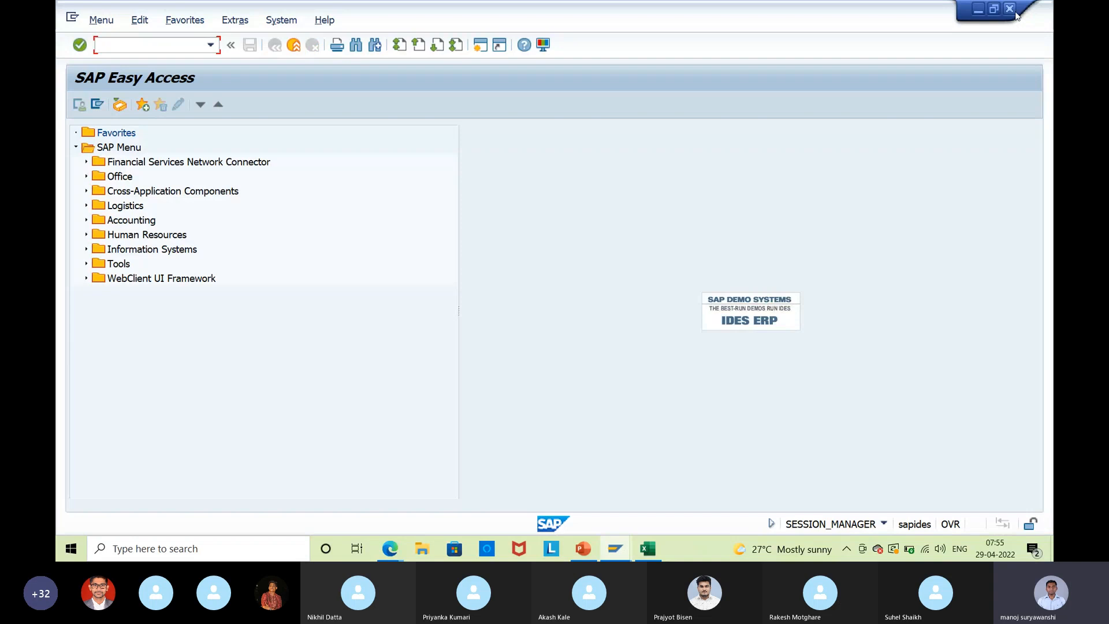
pyautogui.click(1012, 11)
pyautogui.click(655, 257)
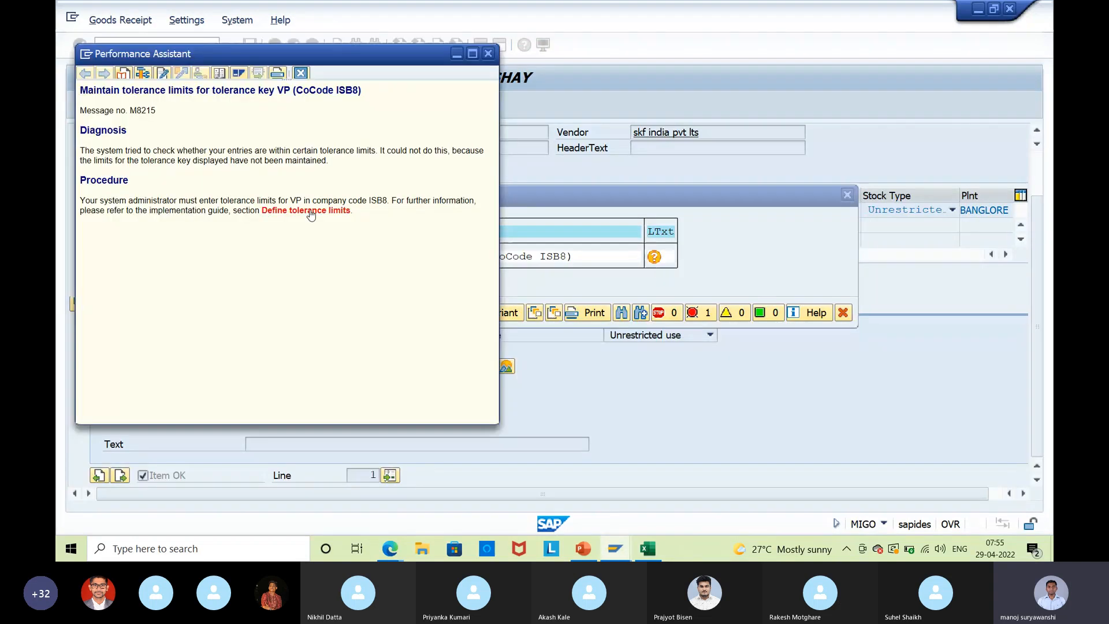
# Create tolerance limit entry VP for company code ISB8 and save it under the customizing request.
pyautogui.click(311, 212)
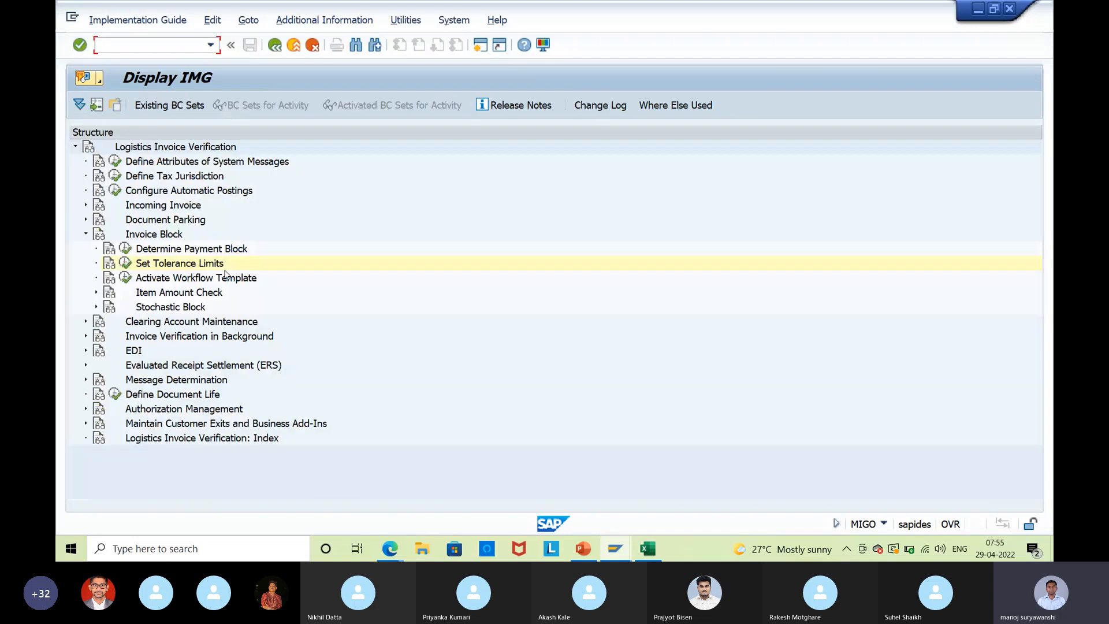
pyautogui.click(124, 264)
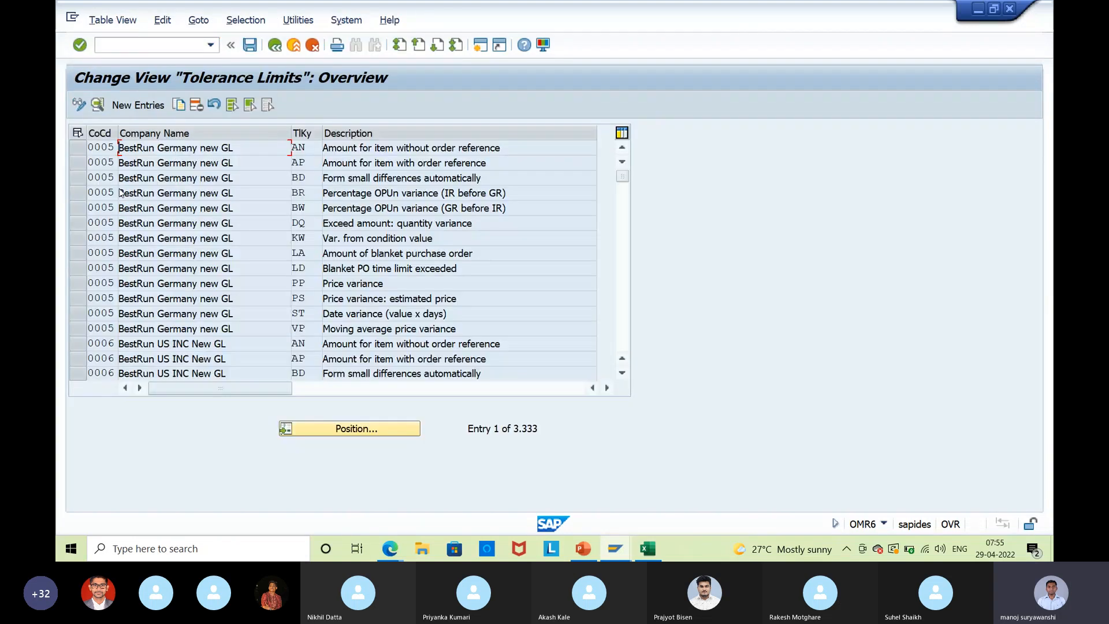
pyautogui.click(139, 105)
pyautogui.write('VP')
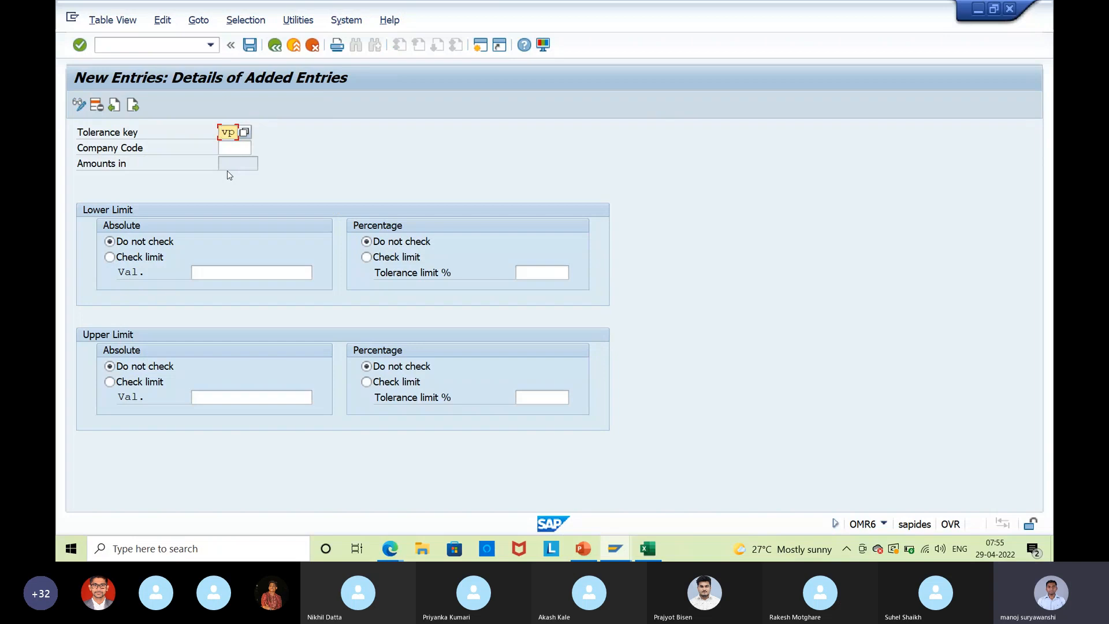
pyautogui.press('Return')
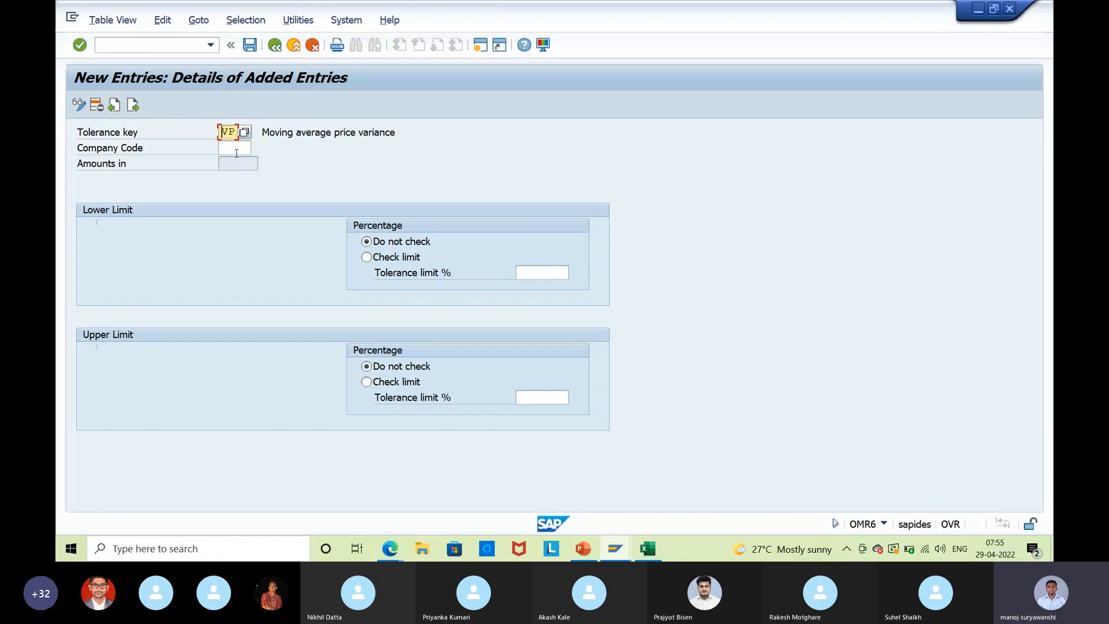
pyautogui.click(236, 150)
pyautogui.write('ISB8')
pyautogui.press('Return')
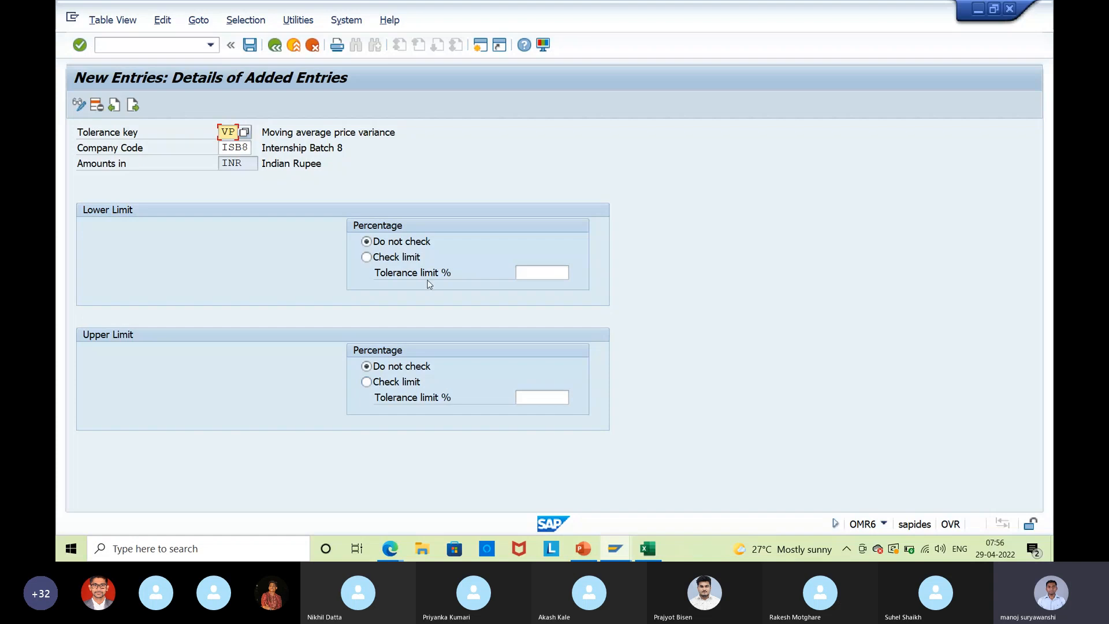
pyautogui.moveTo(287, 132); pyautogui.dragTo(396, 131)
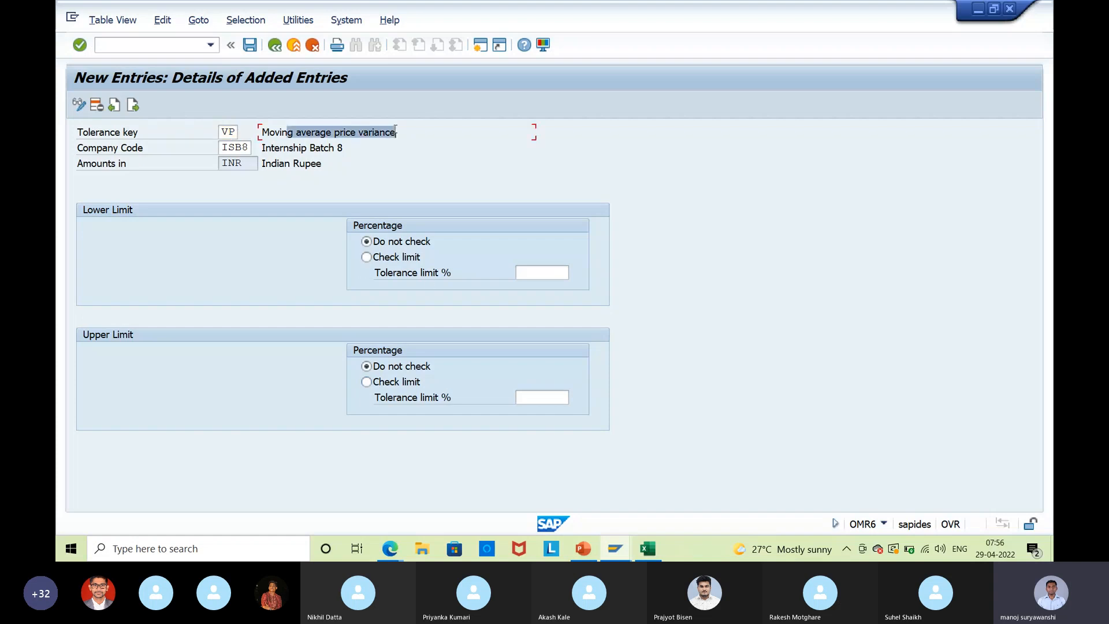
pyautogui.click(395, 131)
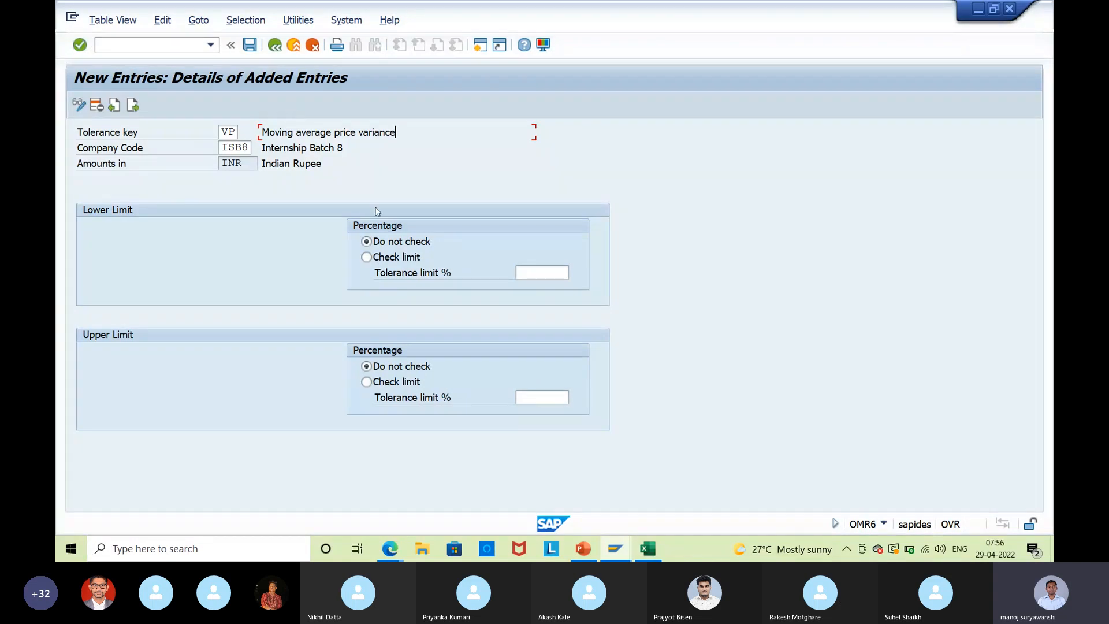
pyautogui.click(249, 45)
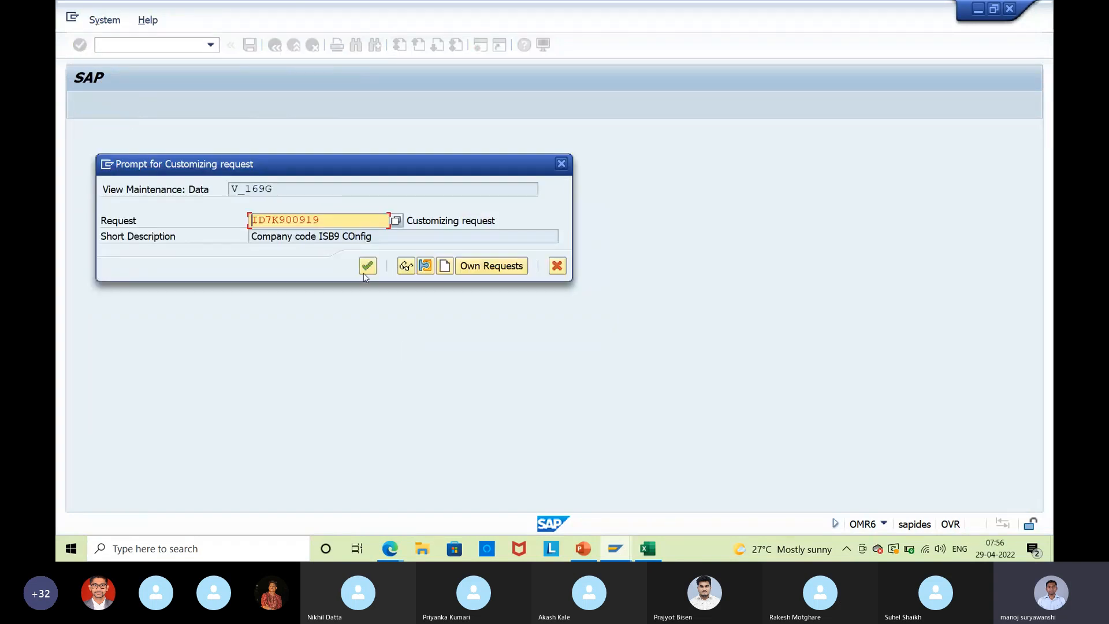
pyautogui.click(365, 275)
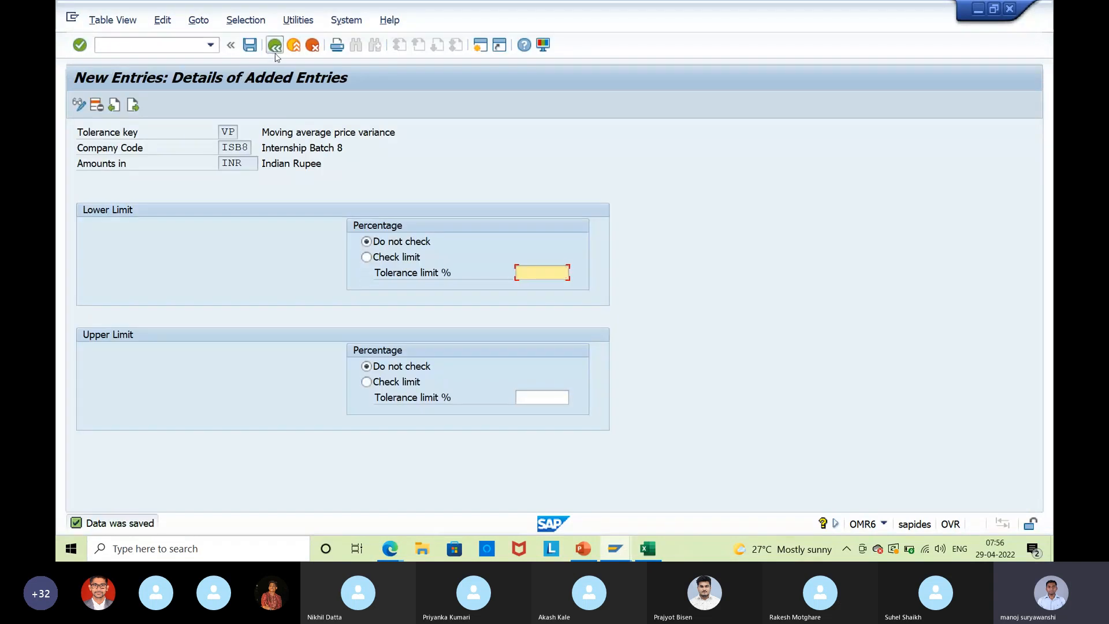
# Back out to the goods receipt, close its error logs, and exit it without saving.
pyautogui.click(275, 46)
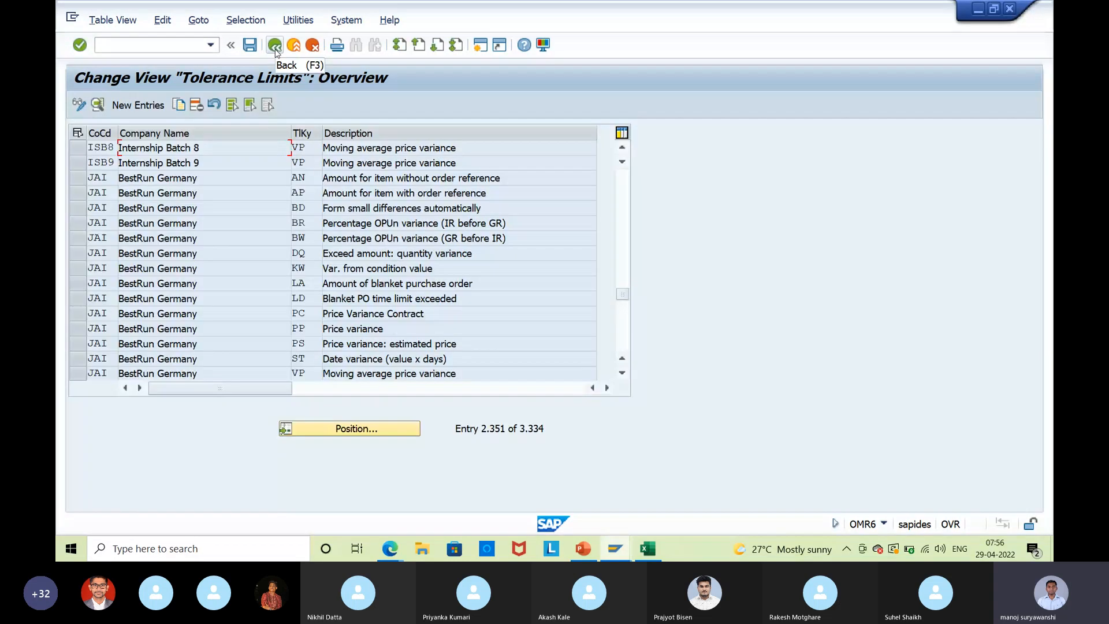
pyautogui.click(275, 46)
pyautogui.click(275, 46)
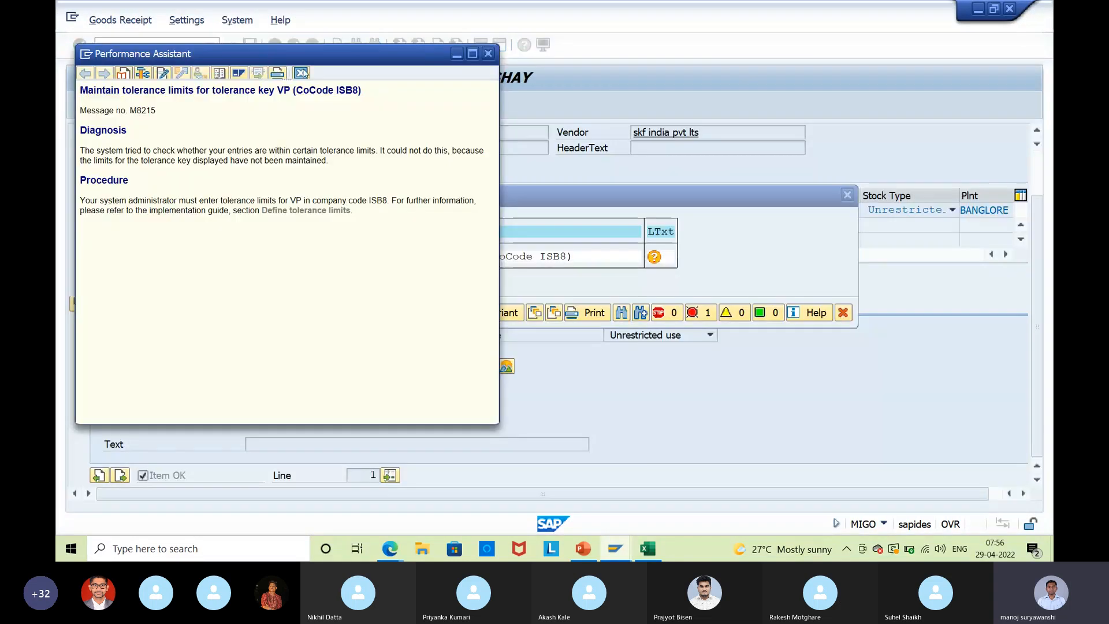
pyautogui.click(302, 72)
pyautogui.click(111, 312)
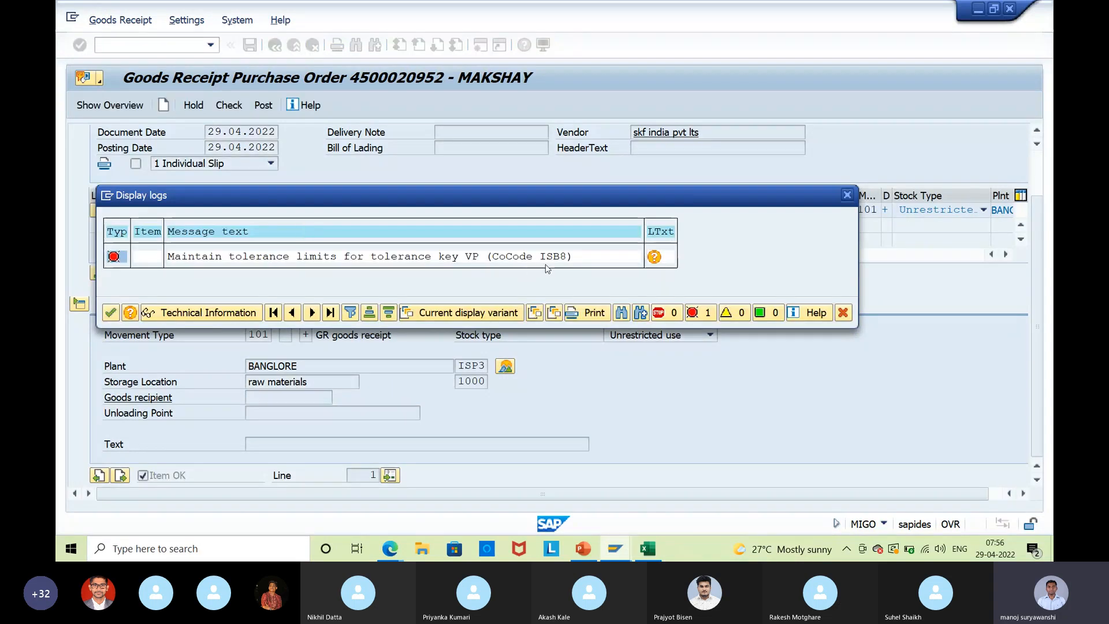
pyautogui.click(847, 197)
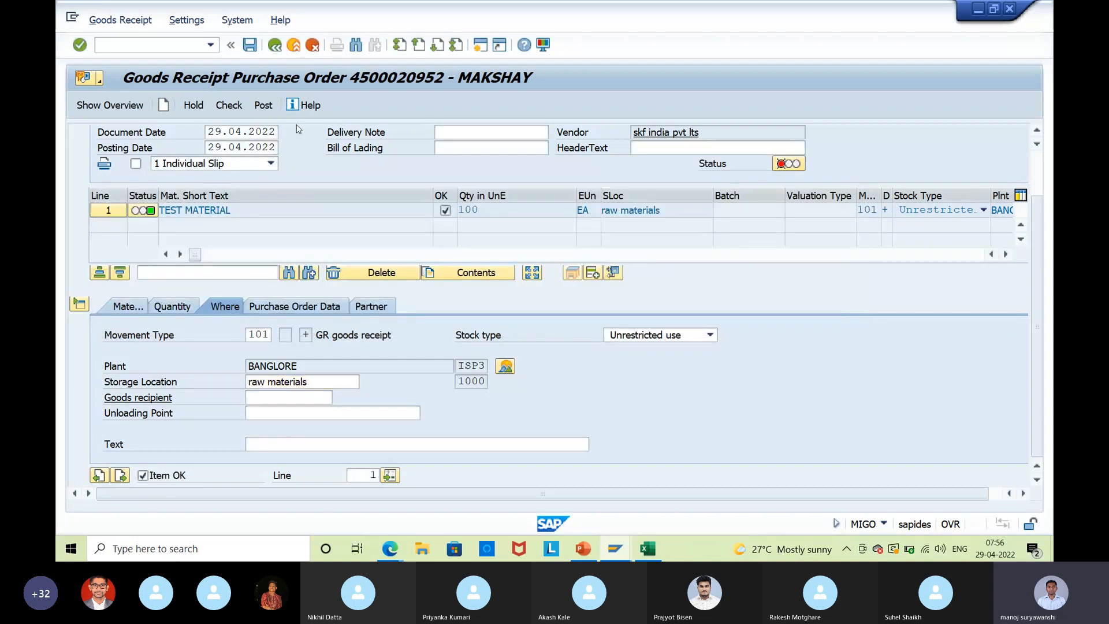
pyautogui.hotkey('shift', 'F3')
pyautogui.click(378, 288)
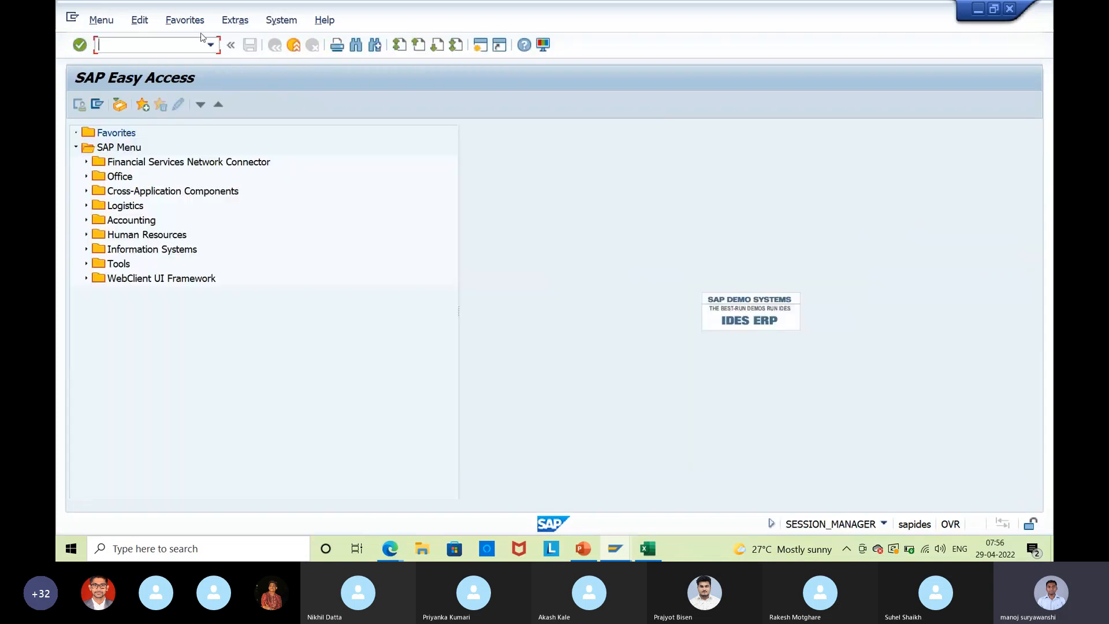
pyautogui.click(211, 45)
pyautogui.click(178, 59)
pyautogui.press('Return')
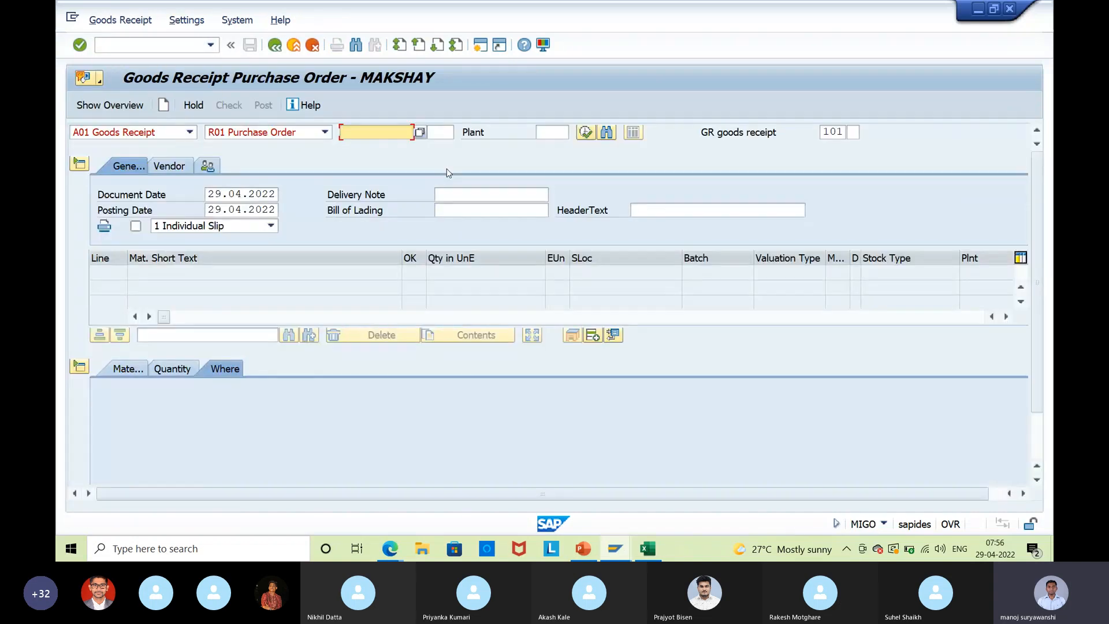
pyautogui.press('BackSpace')
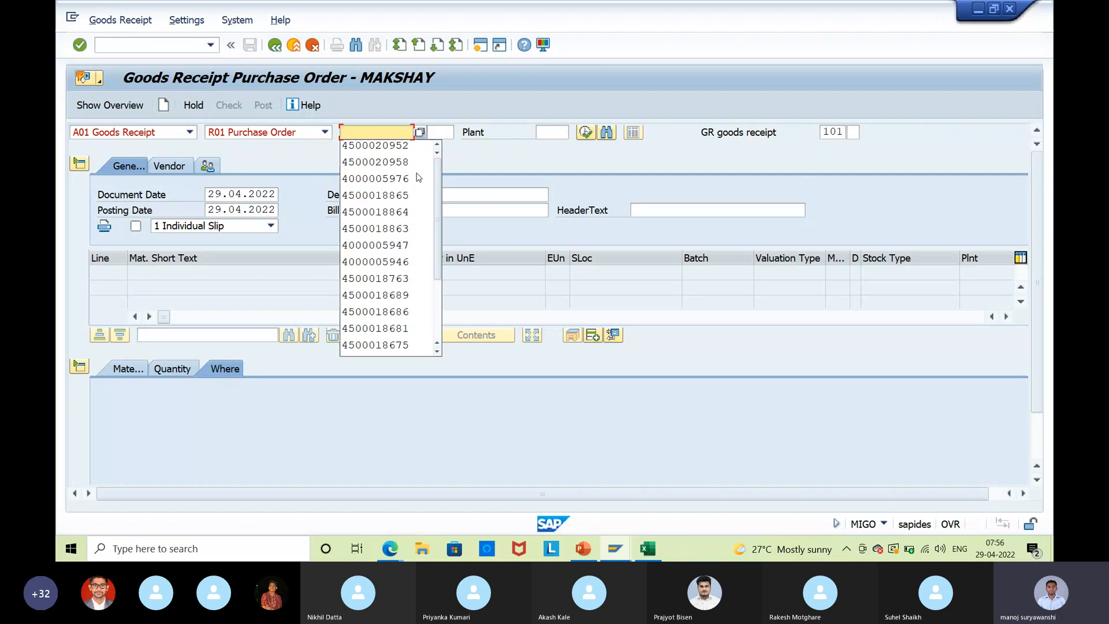
pyautogui.click(385, 145)
pyautogui.press('Return')
# Enter delivery note quantity 100, mark Item OK, and set storage location to raw materials.
pyautogui.click(175, 374)
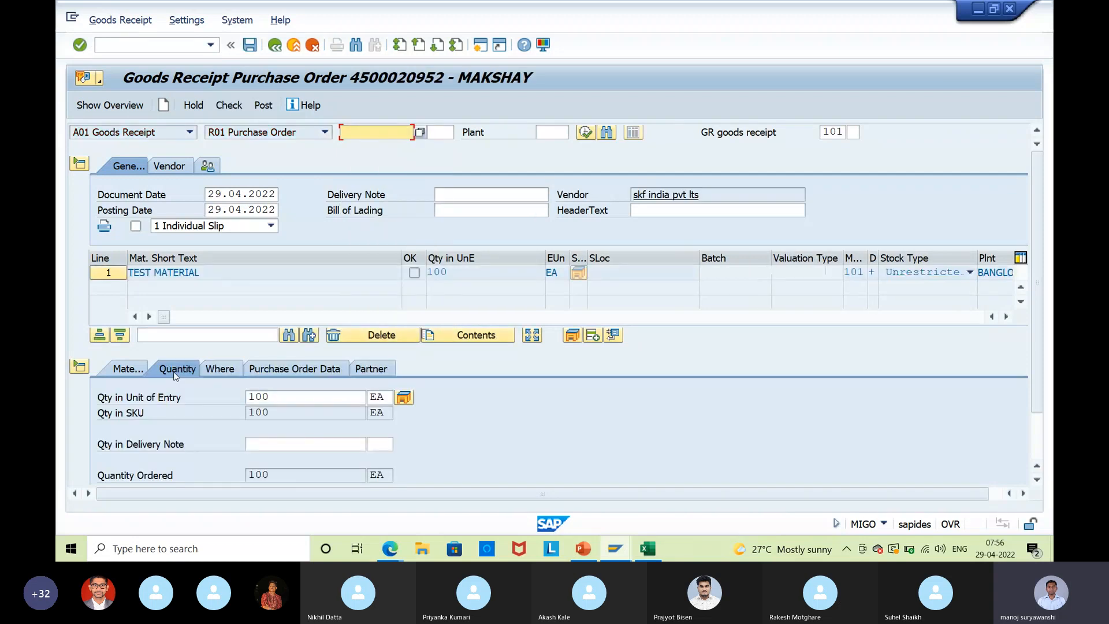
pyautogui.click(327, 442)
pyautogui.write('100')
pyautogui.press('Return')
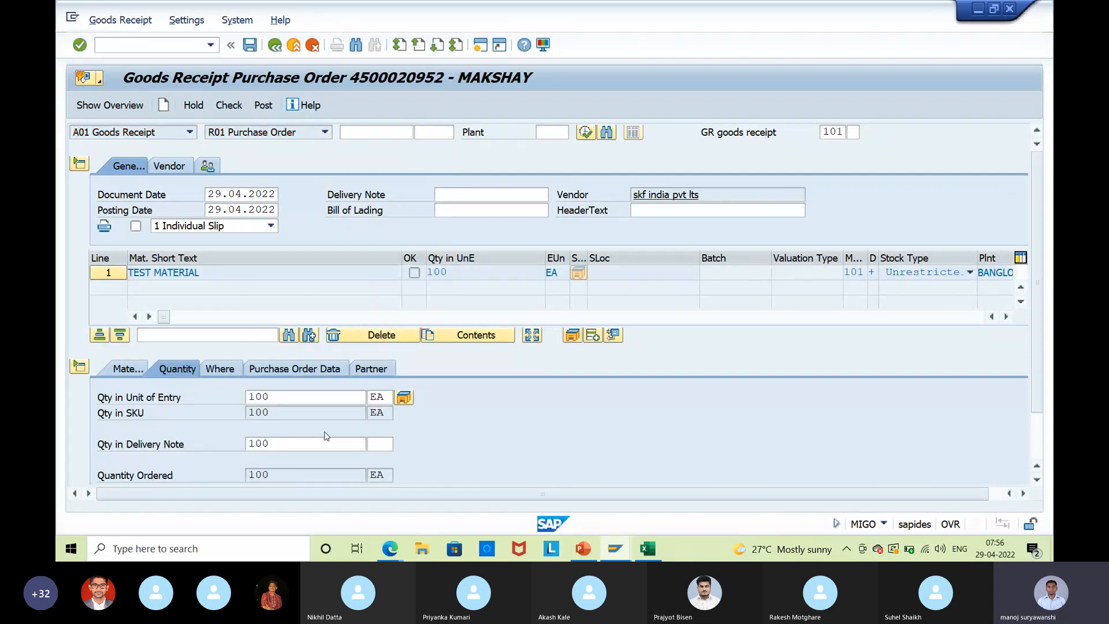
pyautogui.scroll(-2, 324, 432)
pyautogui.click(186, 476)
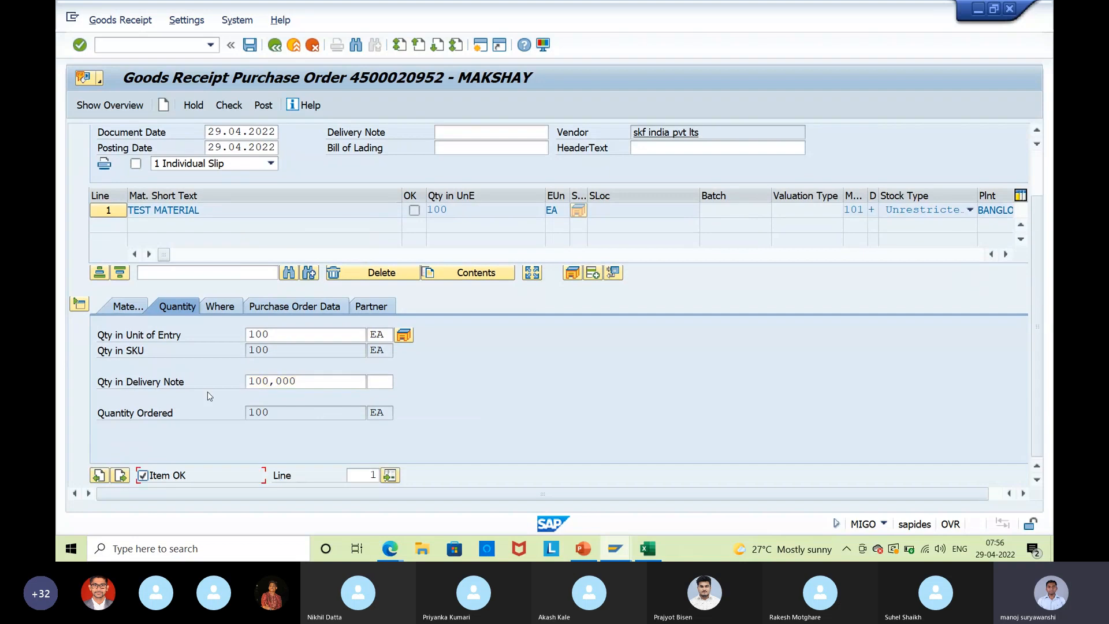
pyautogui.click(209, 303)
pyautogui.click(284, 380)
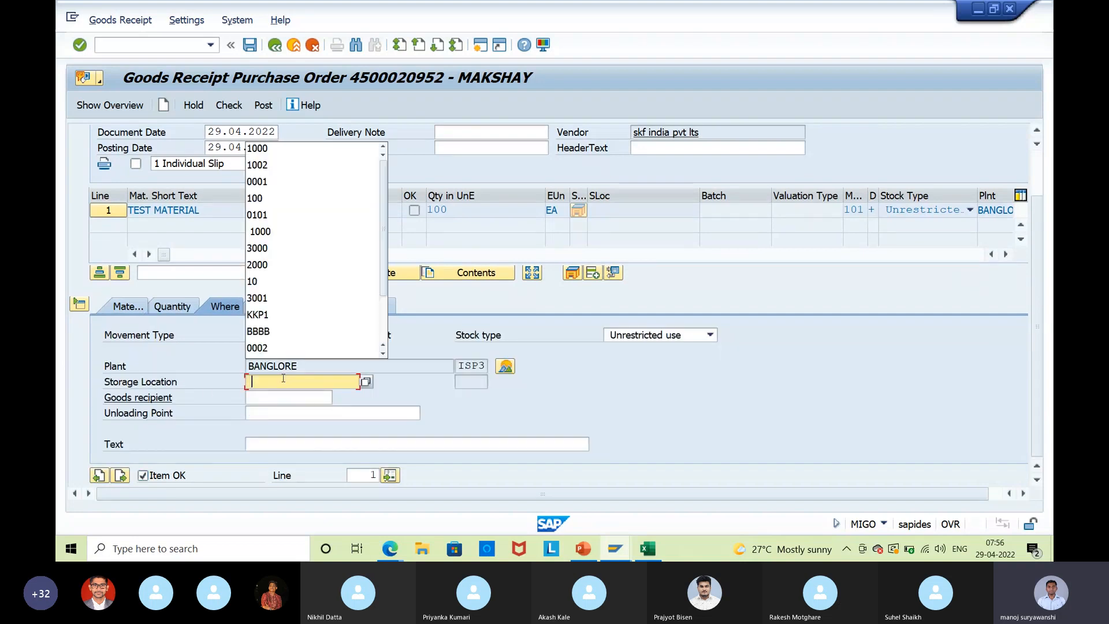
pyautogui.click(305, 154)
pyautogui.press('Return')
# Check and post the goods receipt, which fails on a missing number range.
pyautogui.click(229, 105)
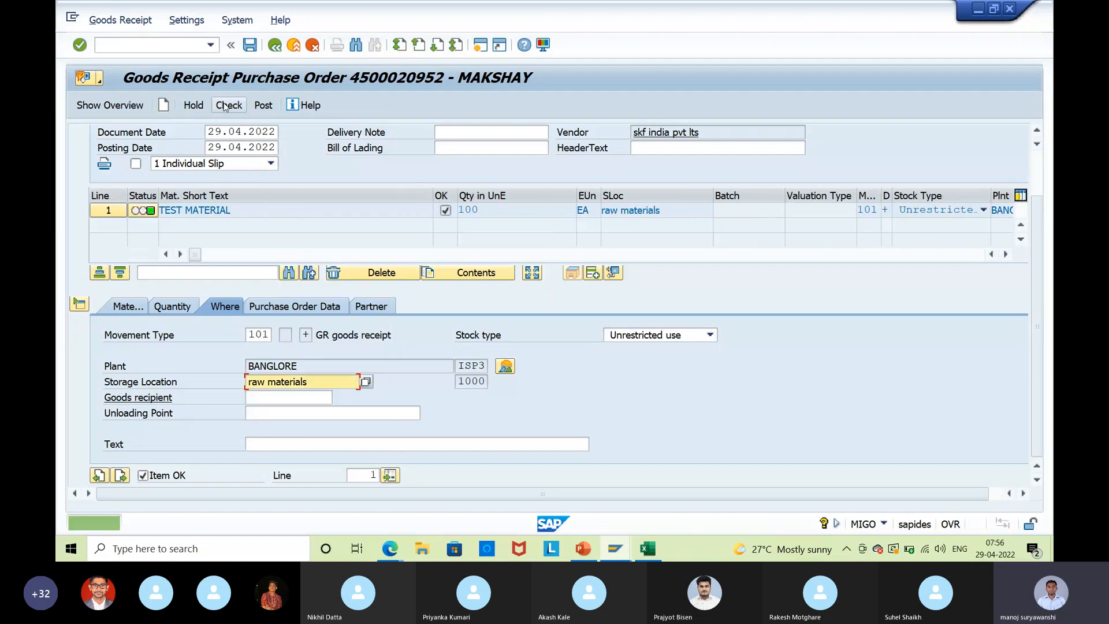
pyautogui.click(265, 107)
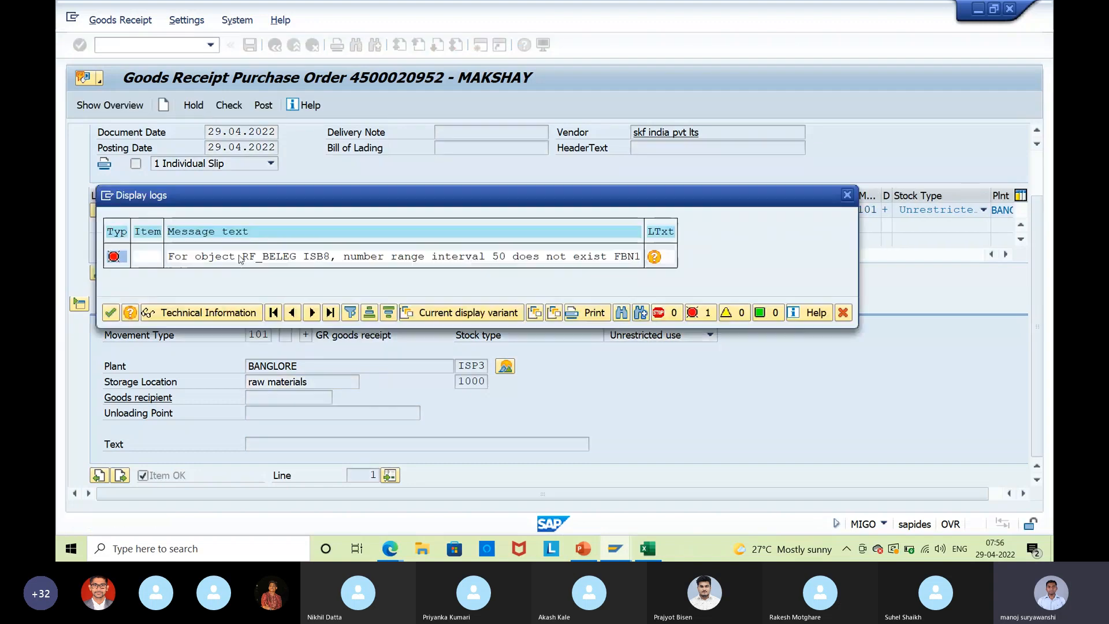
pyautogui.moveTo(241, 258); pyautogui.dragTo(262, 261)
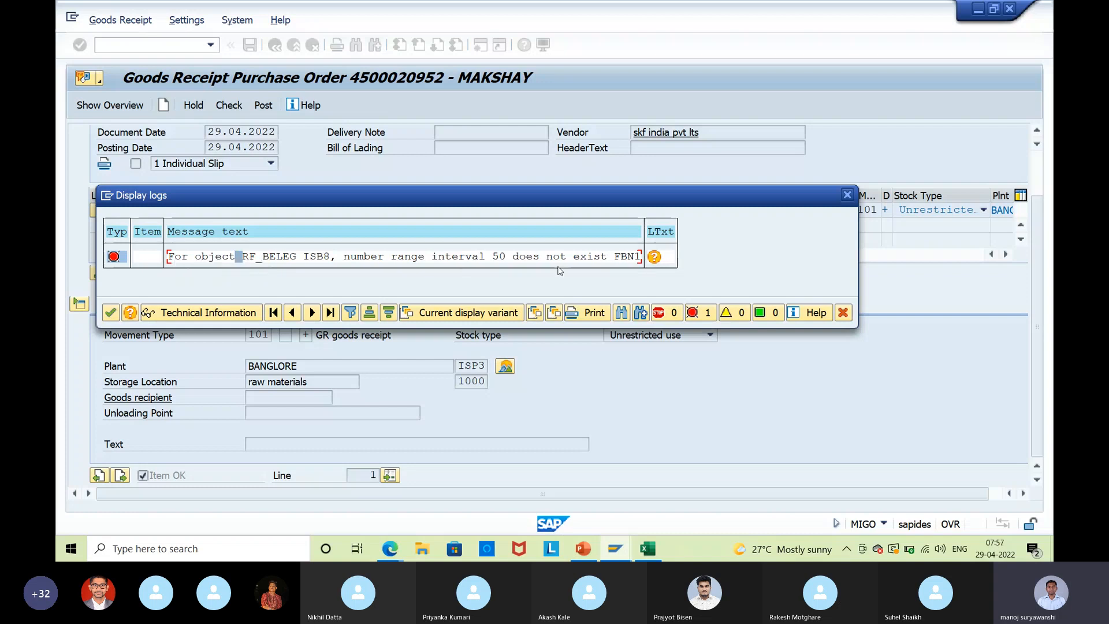
# Open a new SAP session and start FBN1 accounting document number ranges.
pyautogui.click(632, 545)
pyautogui.click(107, 196)
pyautogui.click(149, 258)
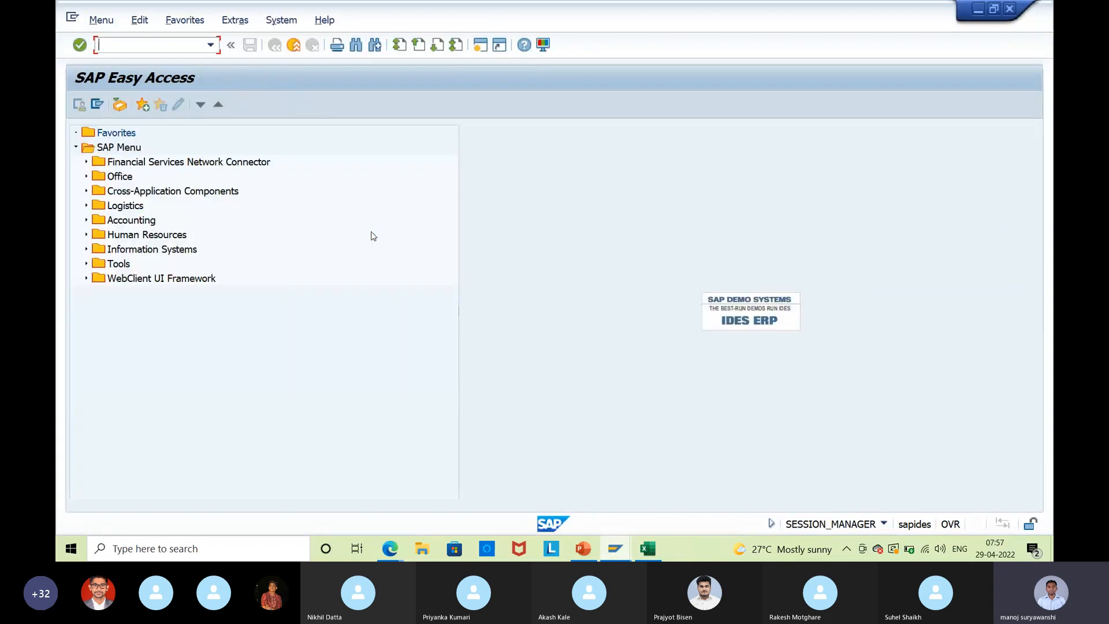
pyautogui.write('fbn1')
pyautogui.press('Return')
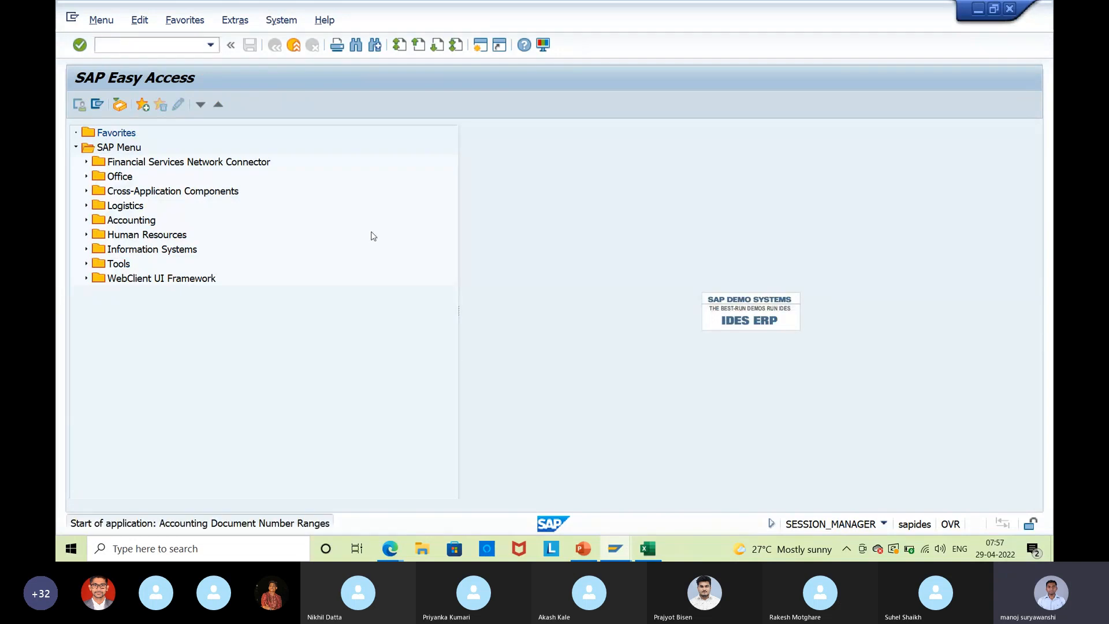
# Display ISB8's number range intervals and locate the existing interval 50 rows.
pyautogui.write('isb')
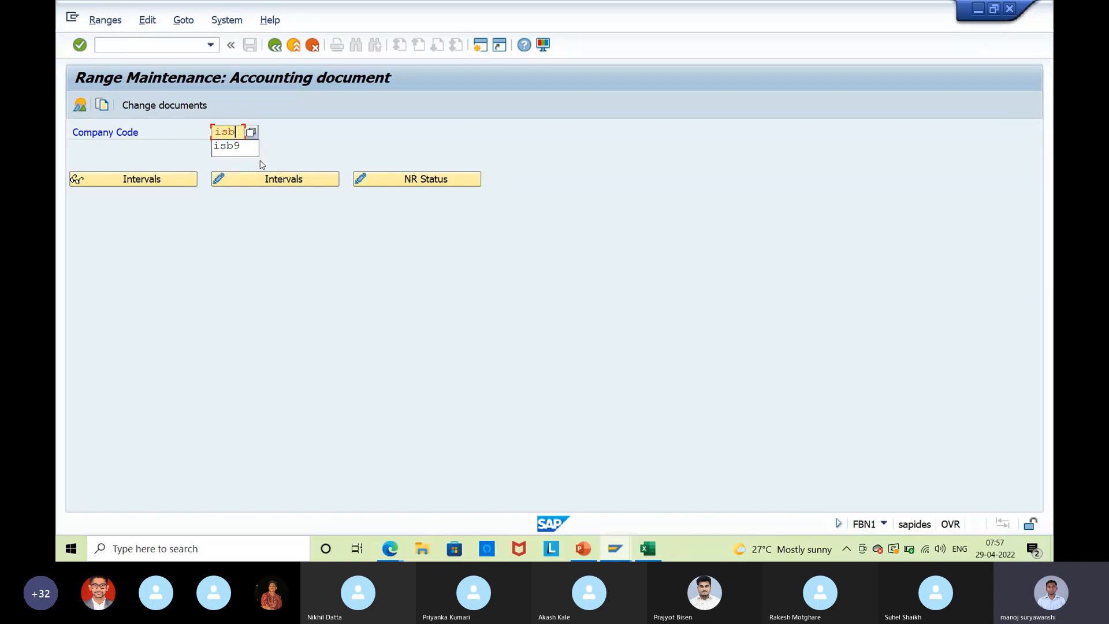
pyautogui.write('8')
pyautogui.click(250, 183)
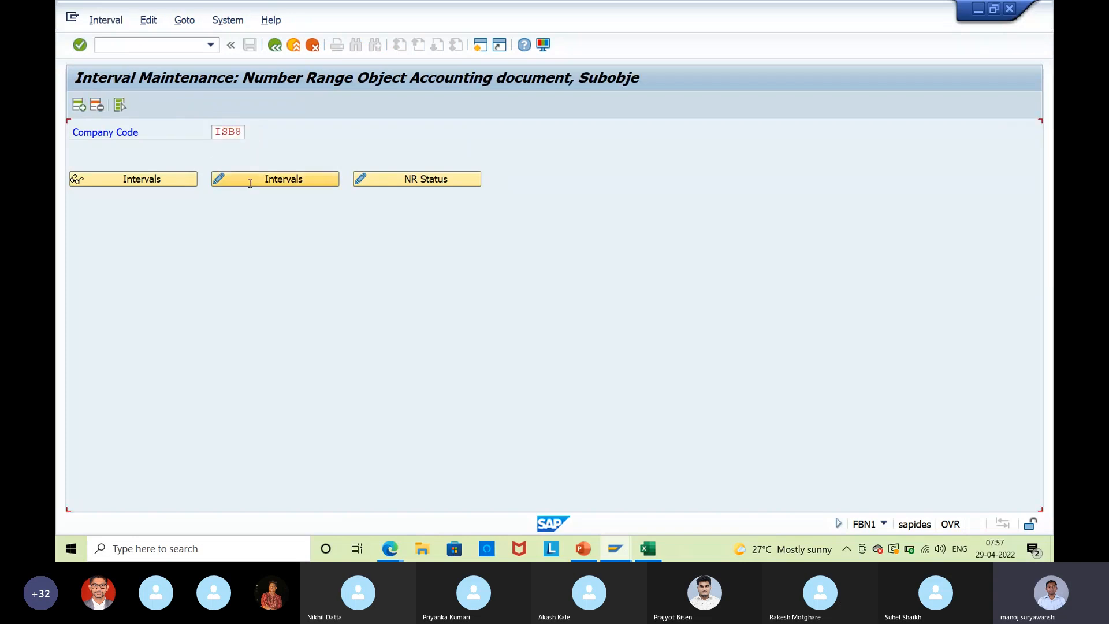
pyautogui.scroll(-3, 165, 342)
pyautogui.scroll(-6, 164, 345)
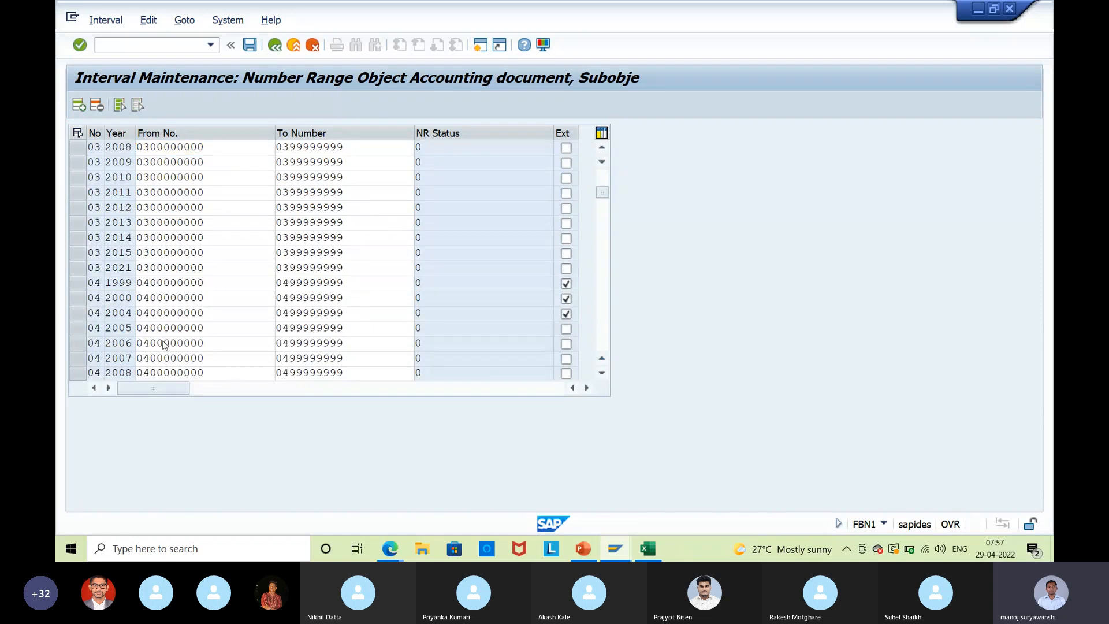
pyautogui.scroll(-10, 164, 345)
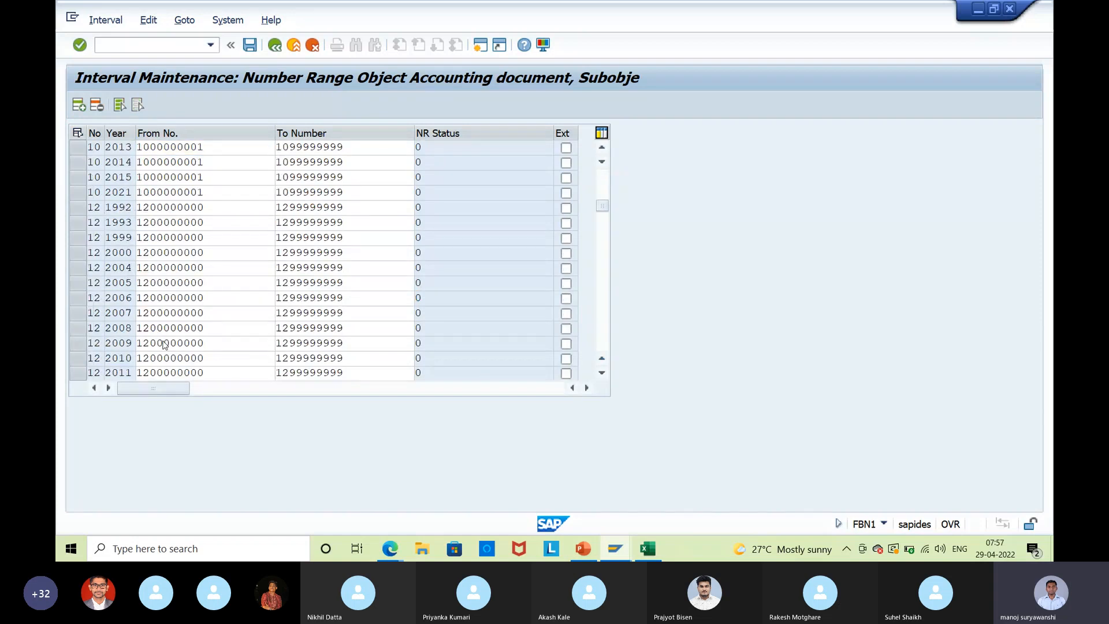
pyautogui.scroll(-4, 164, 345)
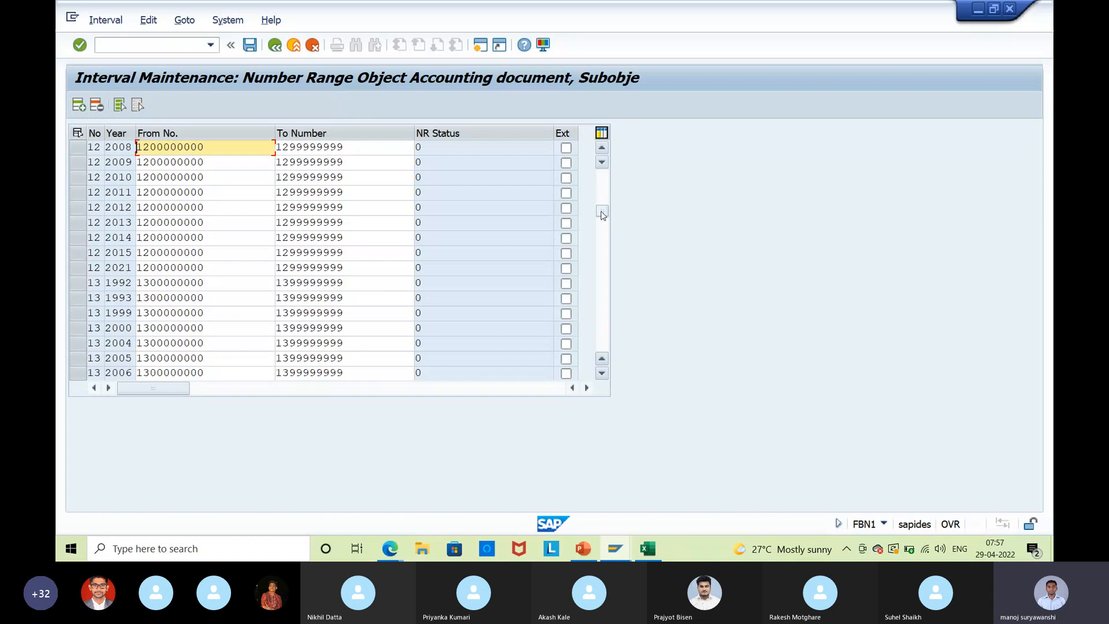
pyautogui.moveTo(603, 215); pyautogui.dragTo(593, 164)
pyautogui.click(208, 313)
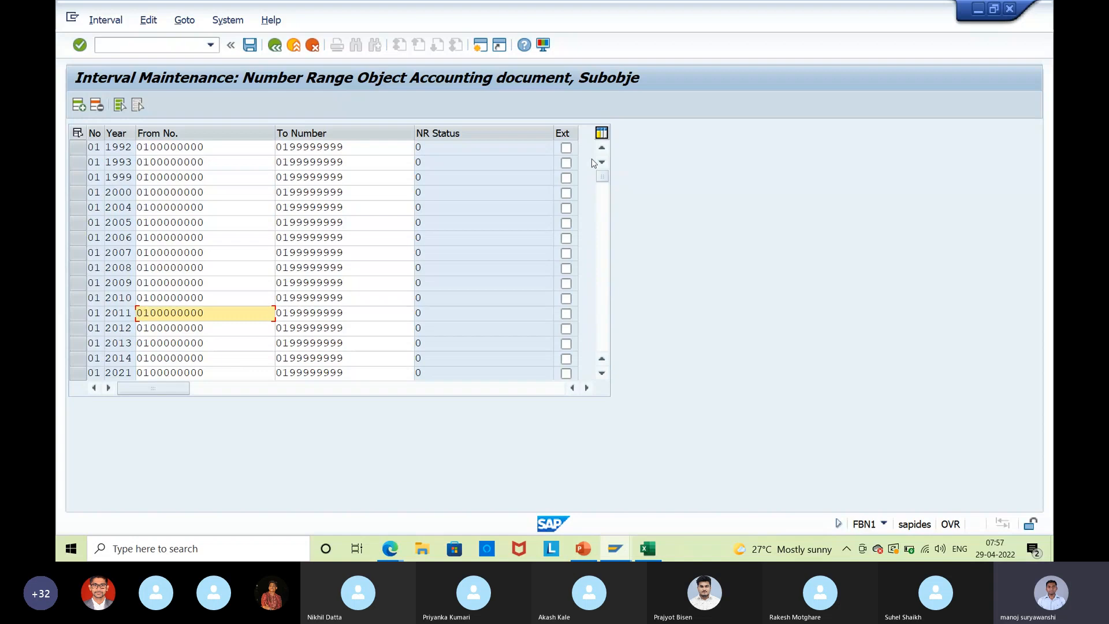
pyautogui.click(79, 104)
pyautogui.write('50 ')
pyautogui.write('20')
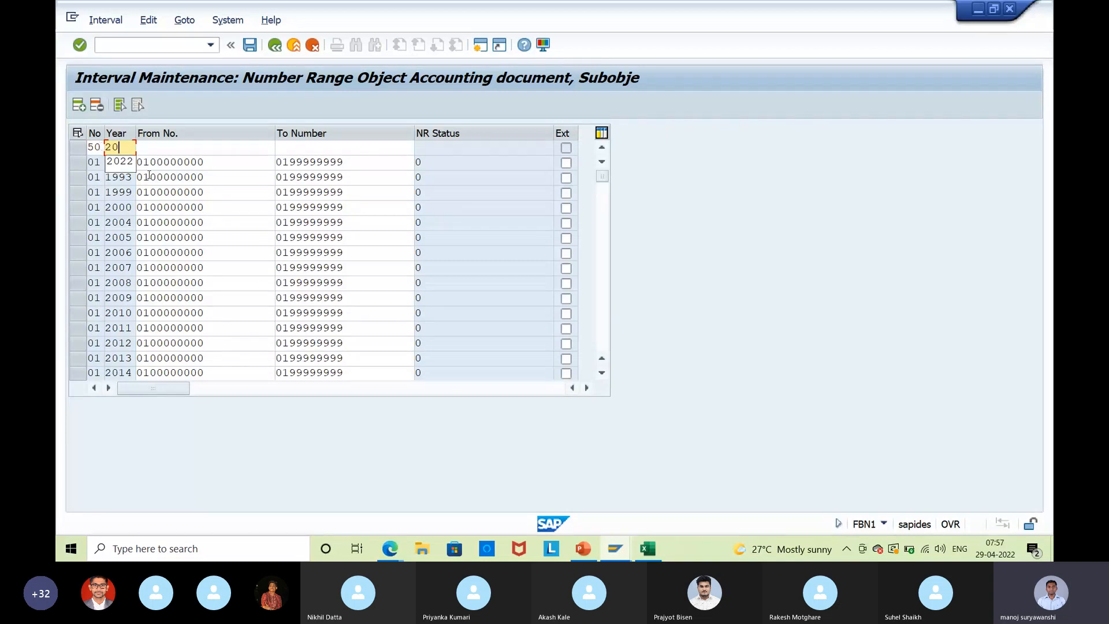
pyautogui.write('22')
pyautogui.click(154, 151)
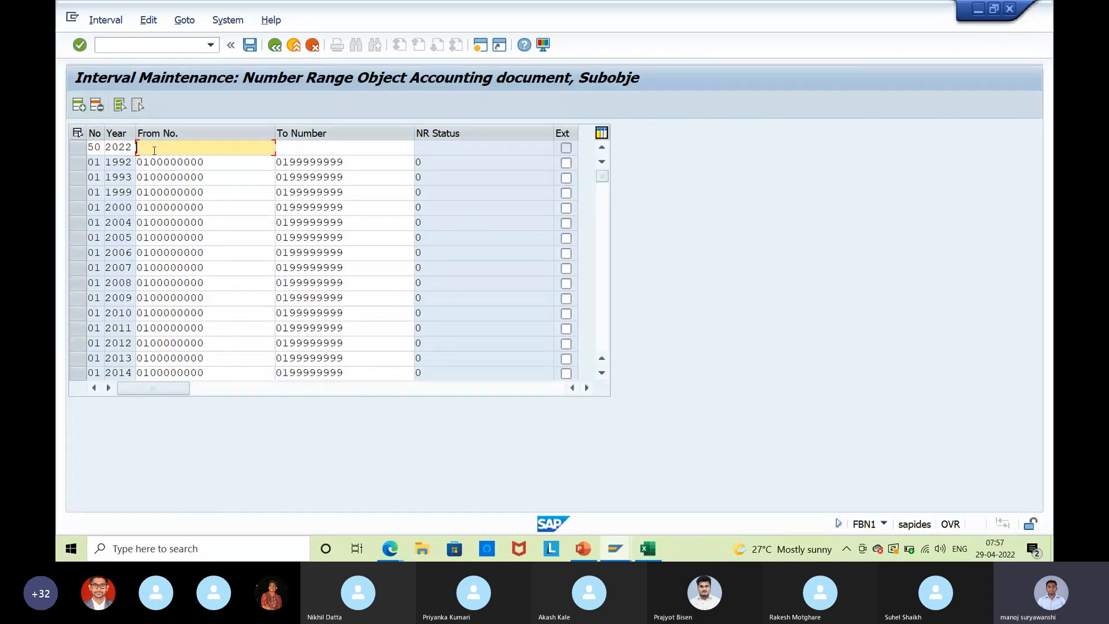
pyautogui.write('5000000000')
pyautogui.click(300, 148)
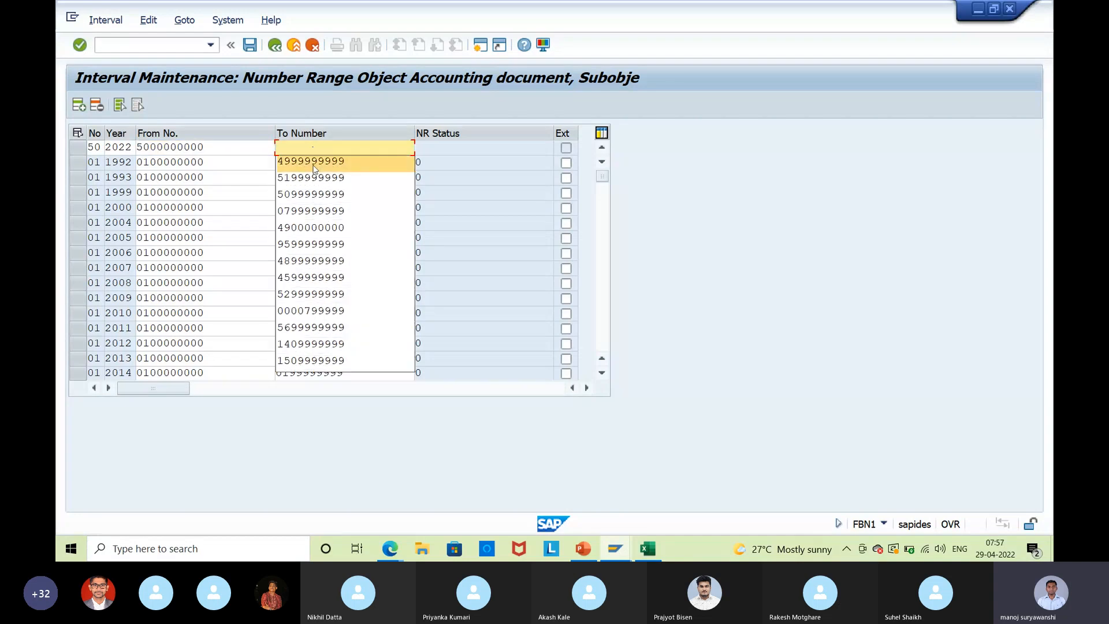
pyautogui.click(308, 196)
pyautogui.press('Return')
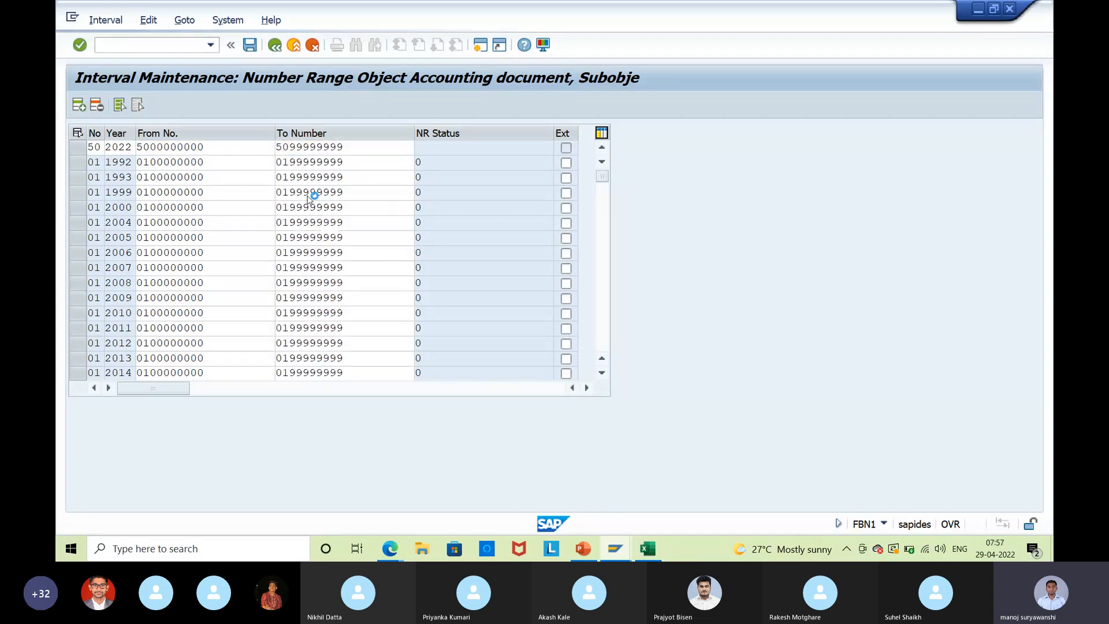
# Save the new interval, acknowledge the transport notice, and return to the goods receipt window.
pyautogui.click(250, 47)
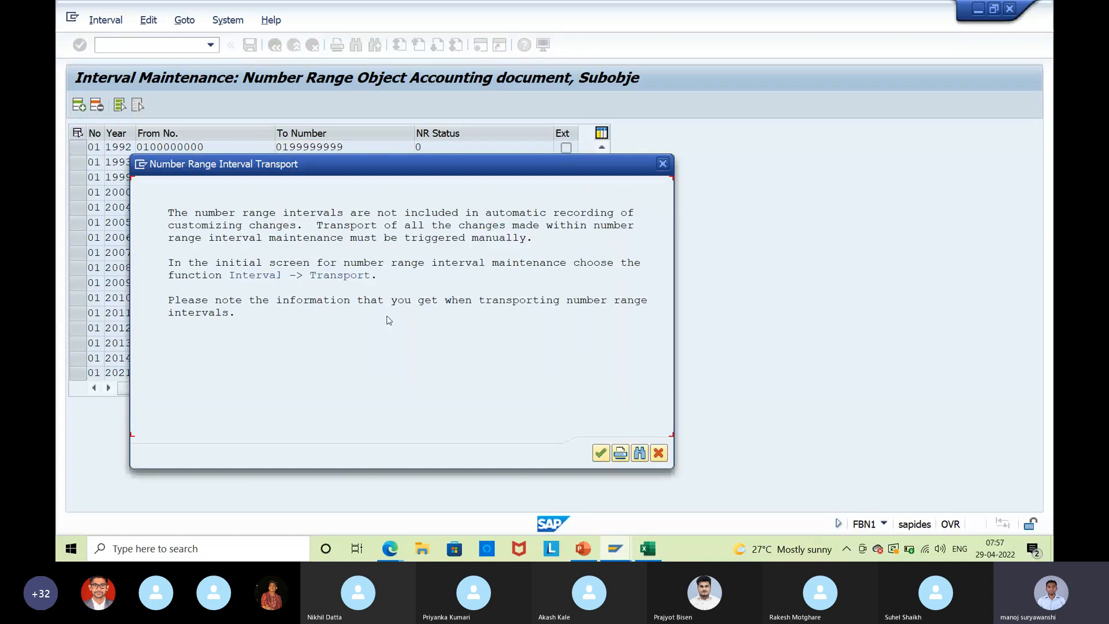
pyautogui.click(601, 454)
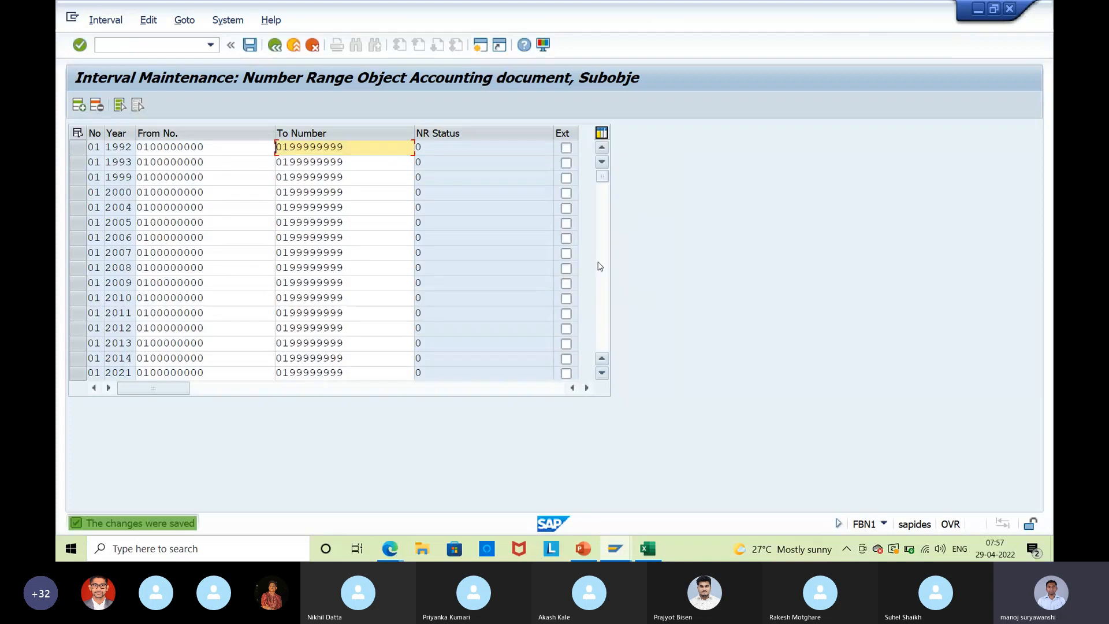
pyautogui.hotkey('alt', 'Tab')
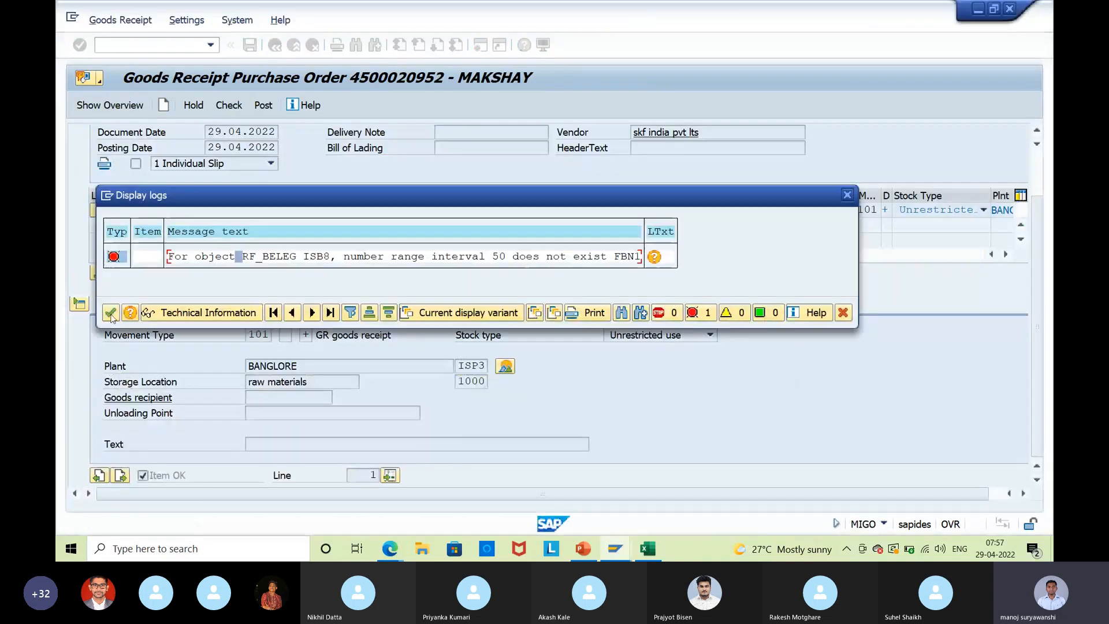
# Close the number range error log and leave the goods receipt for the main menu.
pyautogui.click(111, 312)
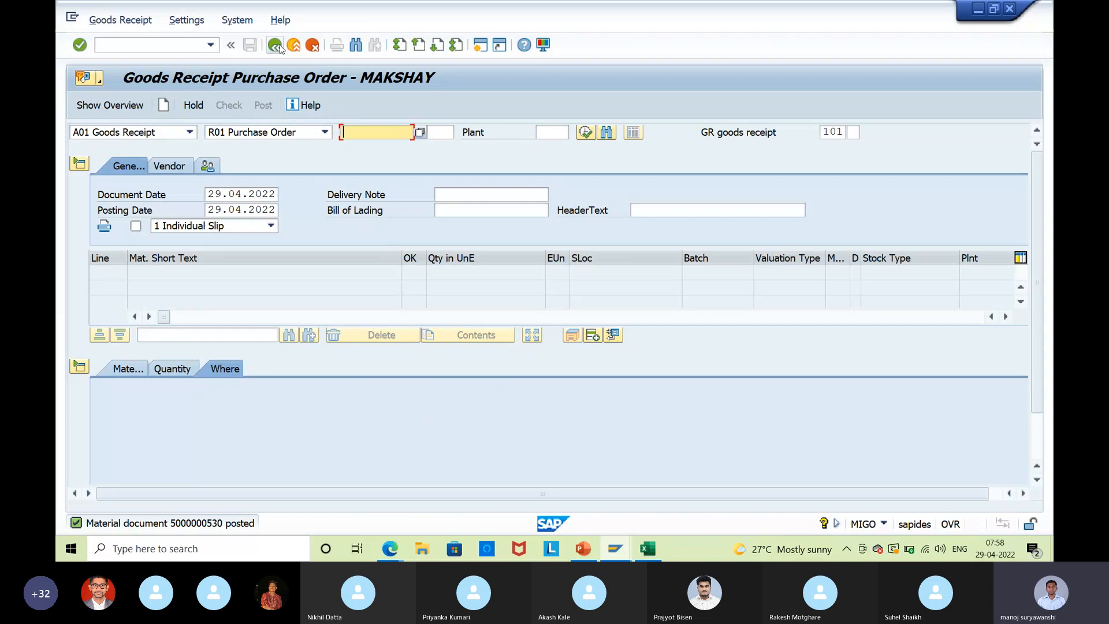
pyautogui.press('F3')
pyautogui.write('miro')
pyautogui.press('Return')
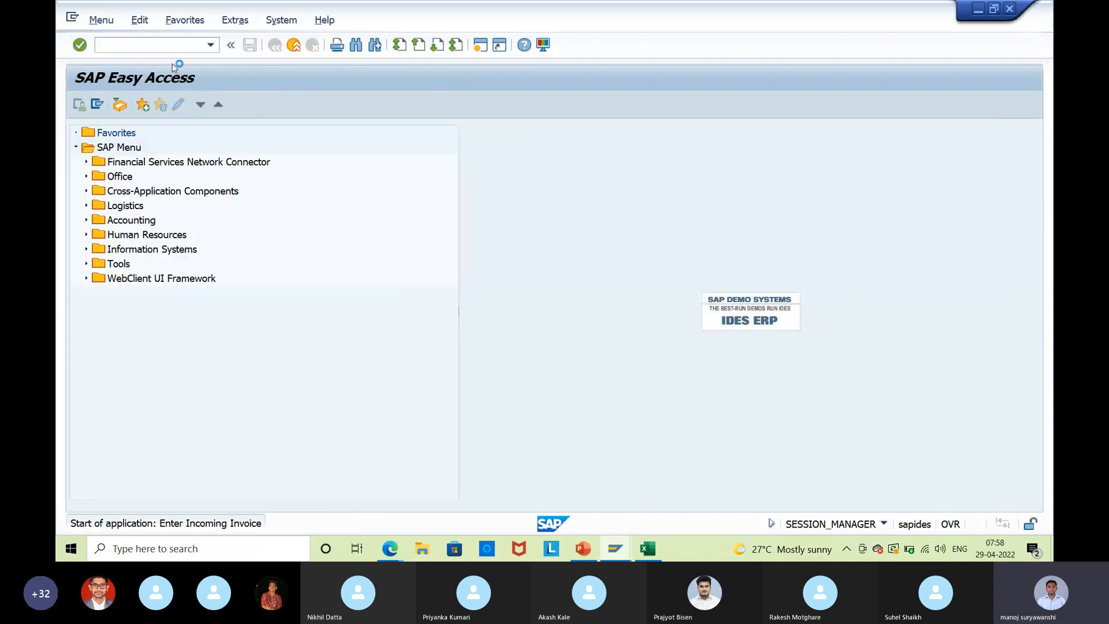
pyautogui.hotkey('alt', 'Tab')
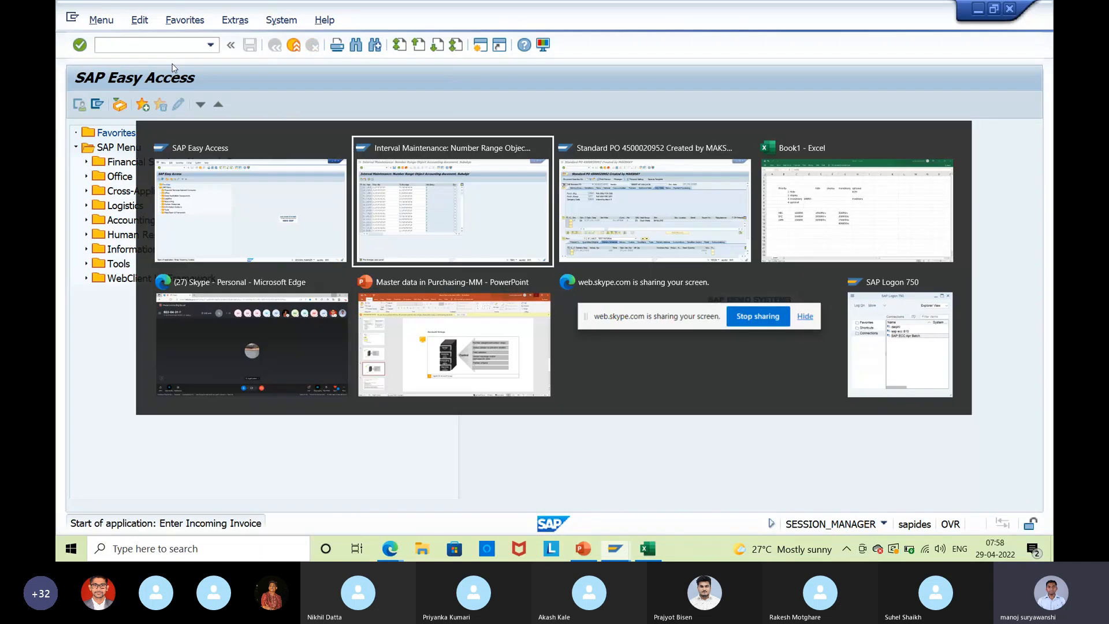
pyautogui.hotkey('alt', 'Tab')
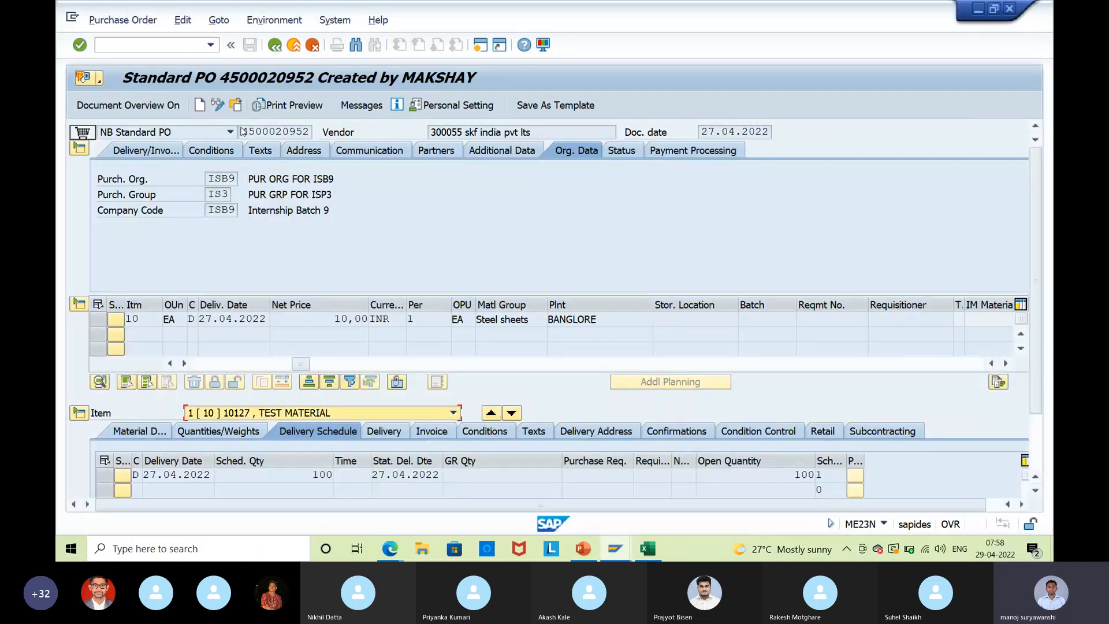
pyautogui.hotkey('alt', 'Tab')
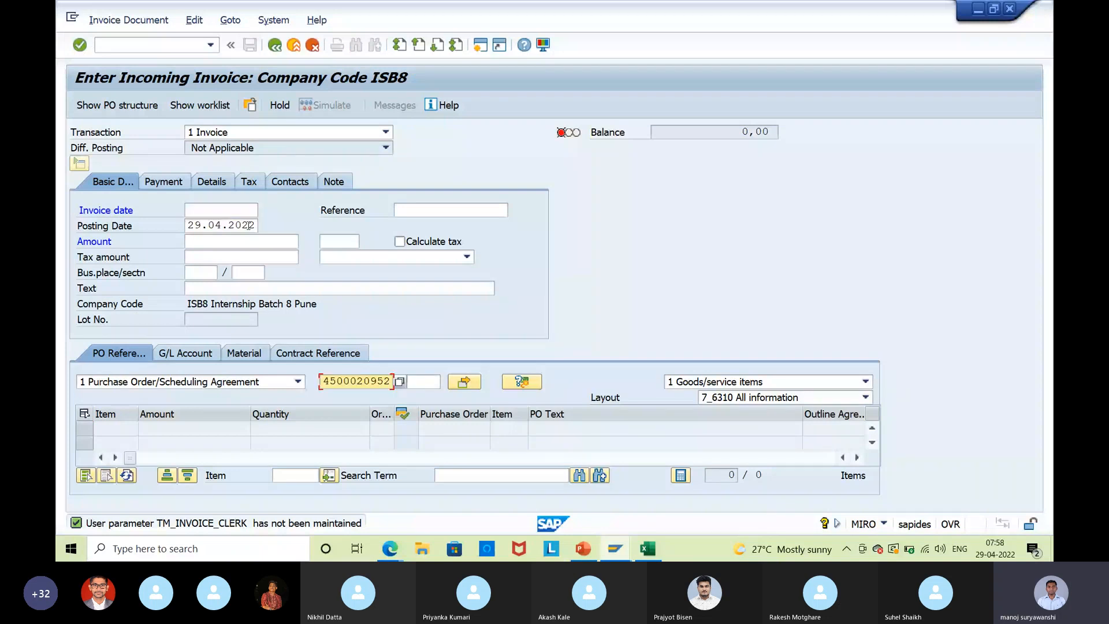
pyautogui.press('Return')
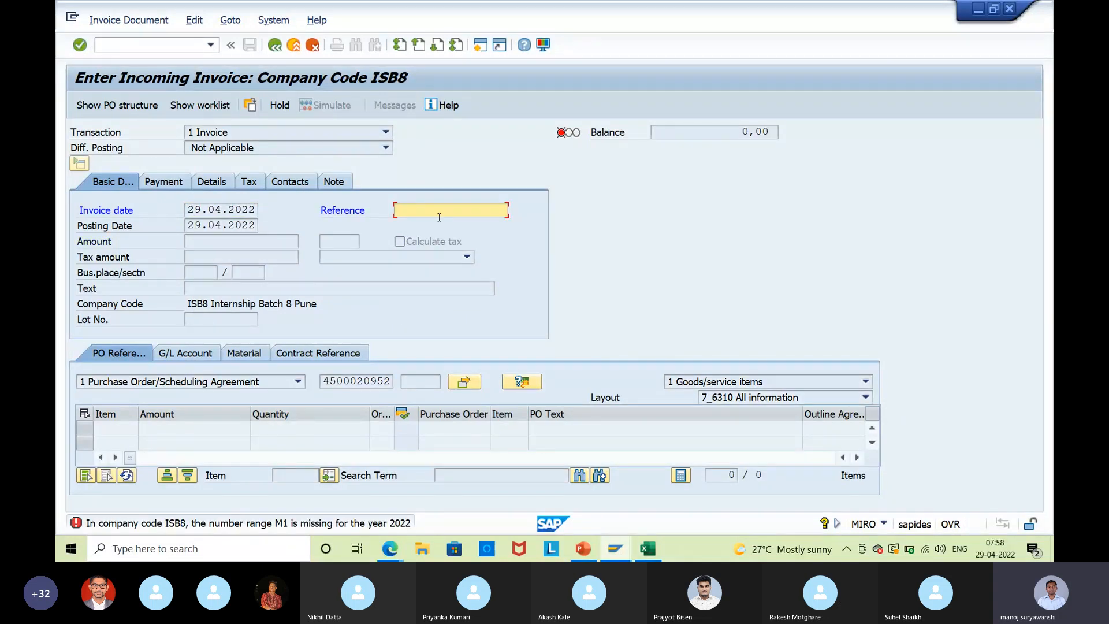
pyautogui.hotkey('ctrl', 'v')
pyautogui.click(616, 548)
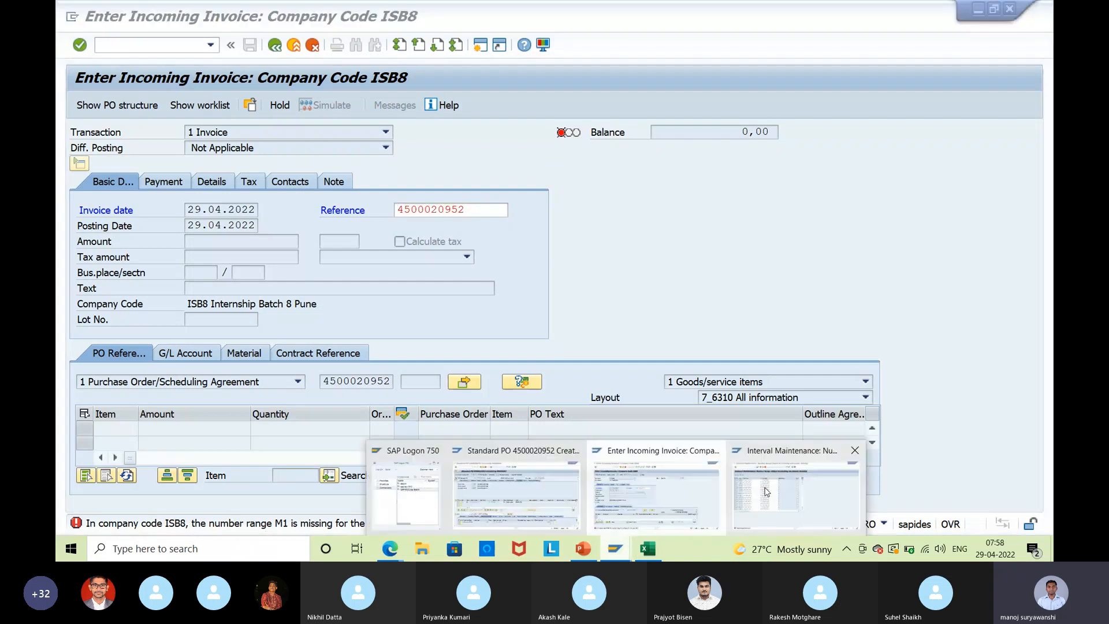
# Bring the FBN1 interval maintenance window forward and scroll through its intervals up to 01.
pyautogui.click(786, 488)
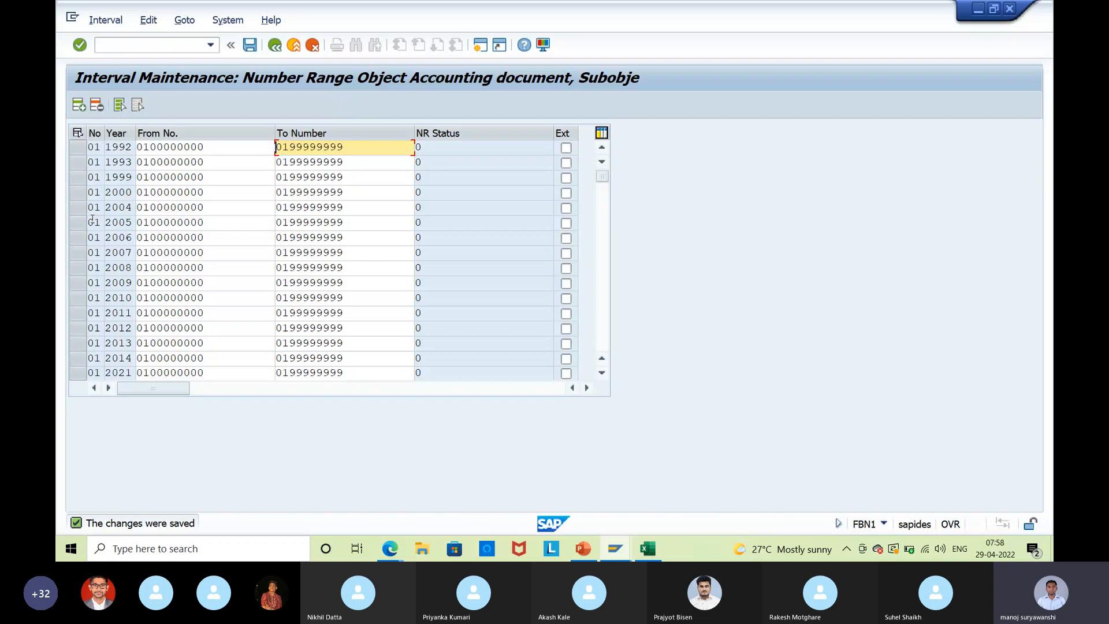
pyautogui.moveTo(598, 285); pyautogui.dragTo(599, 343)
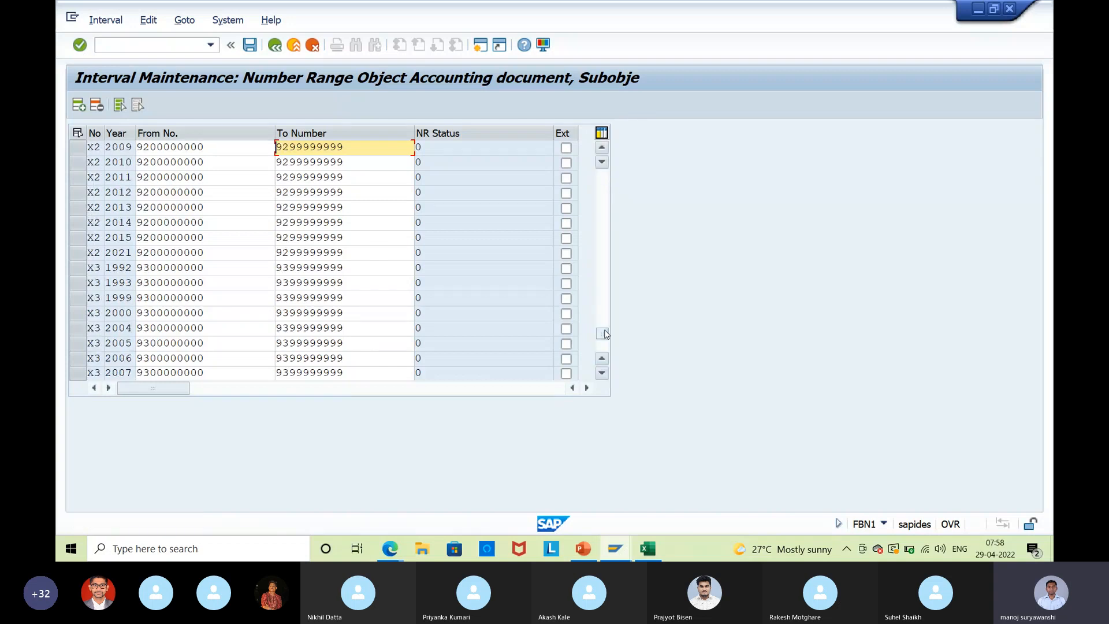
pyautogui.scroll(12, 179, 234)
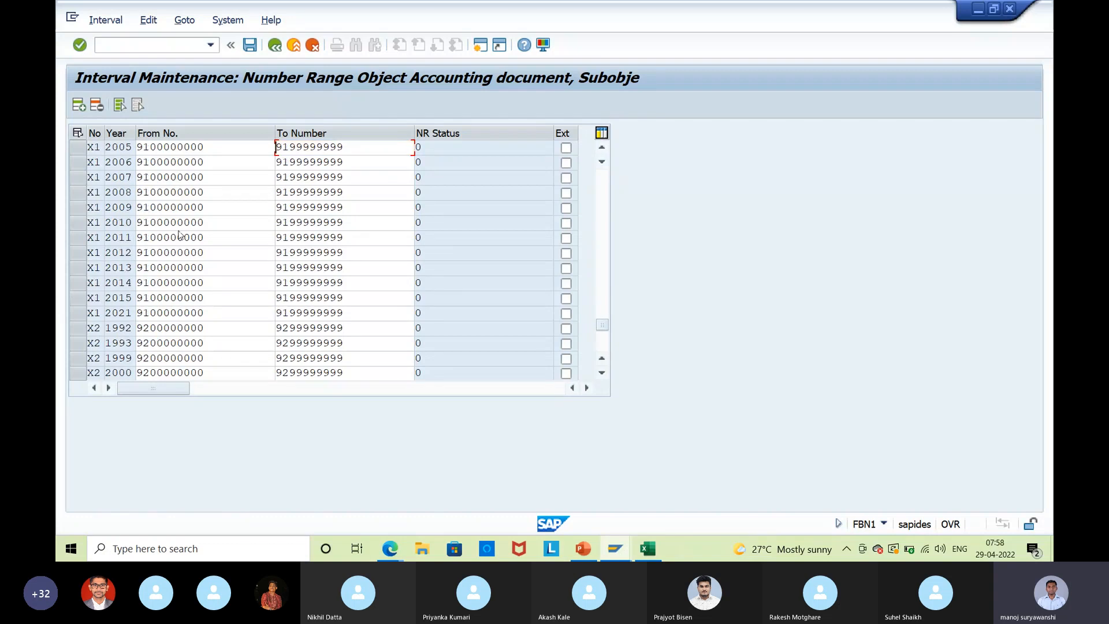
pyautogui.scroll(5, 179, 234)
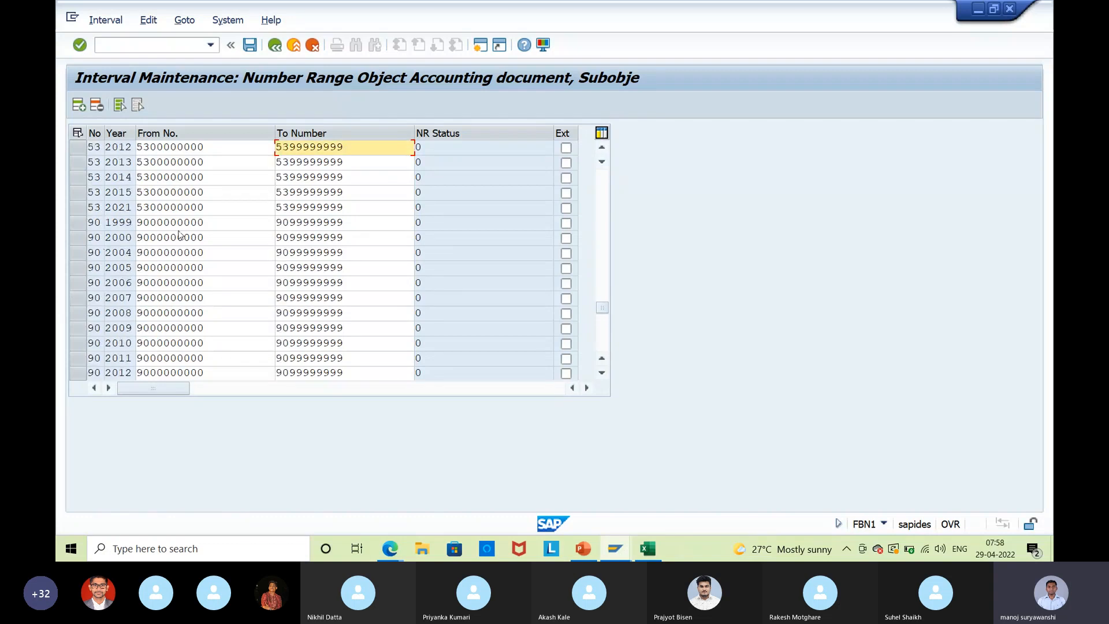
pyautogui.scroll(-9, 179, 234)
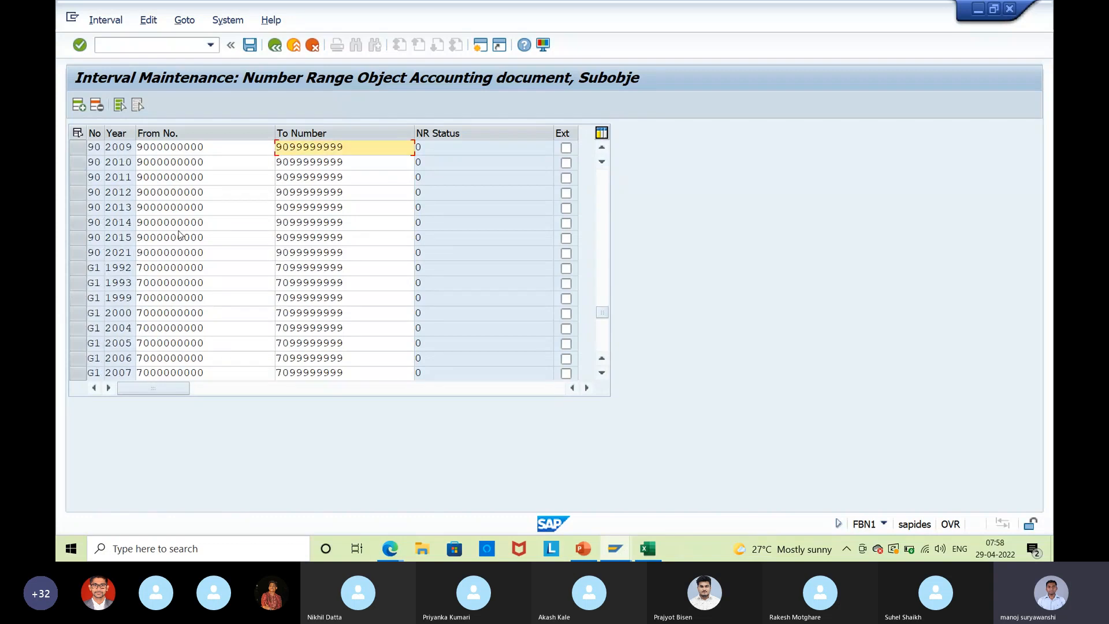
pyautogui.scroll(-13, 179, 234)
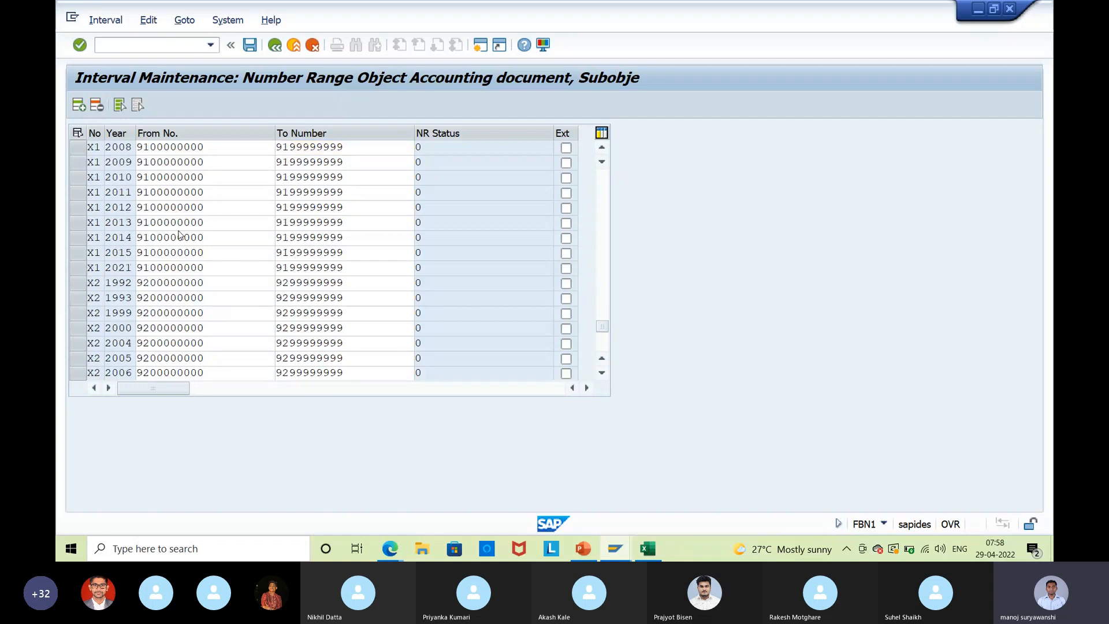
pyautogui.scroll(9, 179, 234)
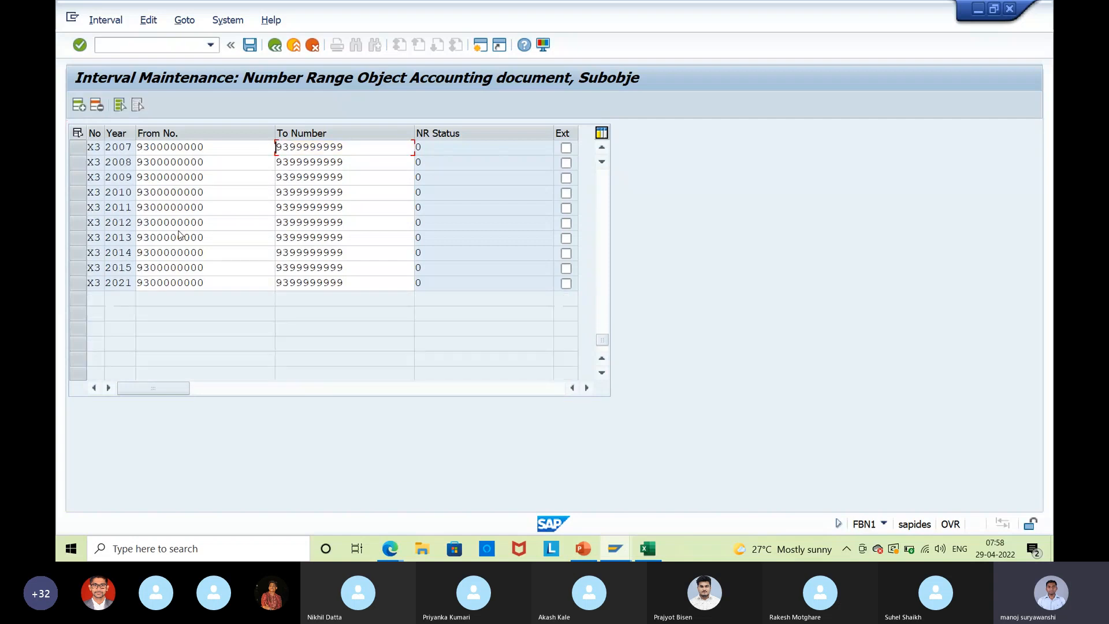
pyautogui.scroll(5, 179, 234)
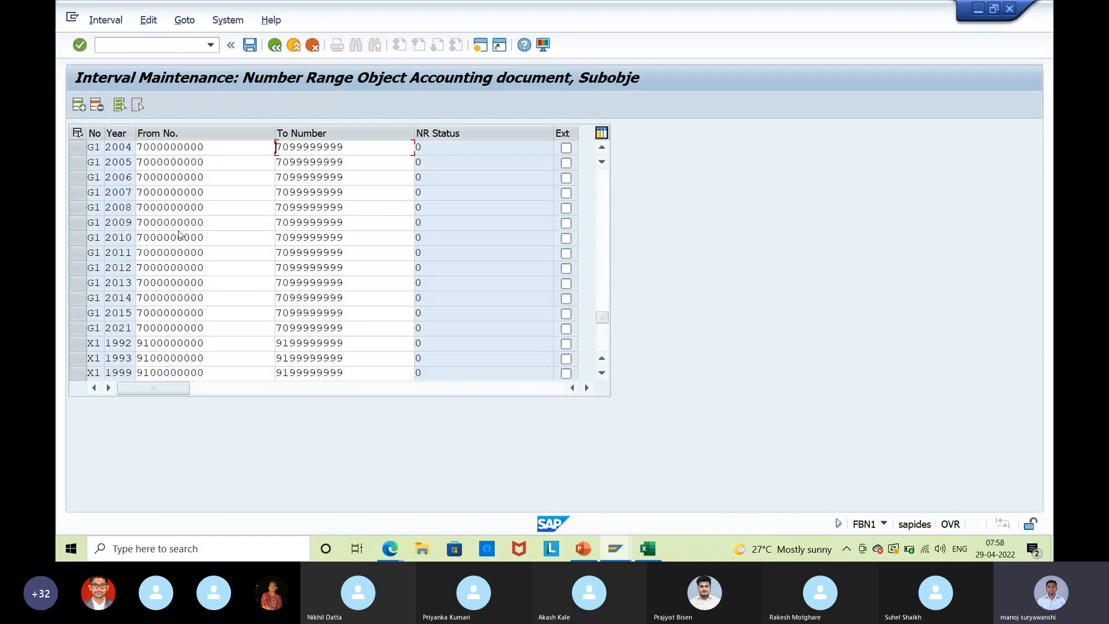
pyautogui.scroll(8, 179, 234)
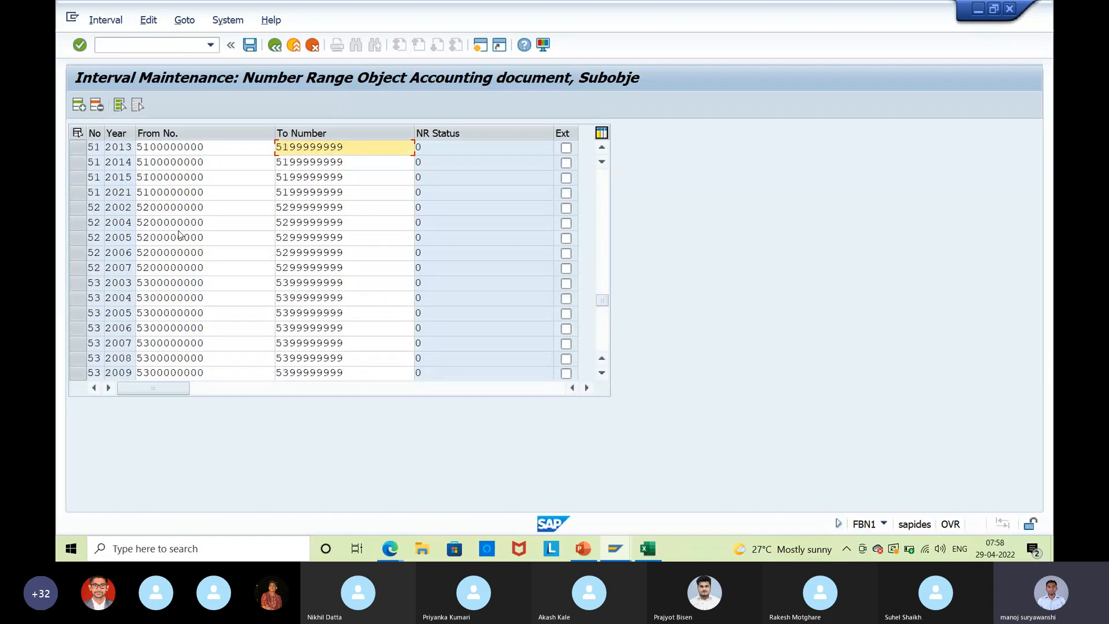
pyautogui.scroll(6, 179, 234)
pyautogui.scroll(10, 179, 234)
pyautogui.scroll(10, 179, 234)
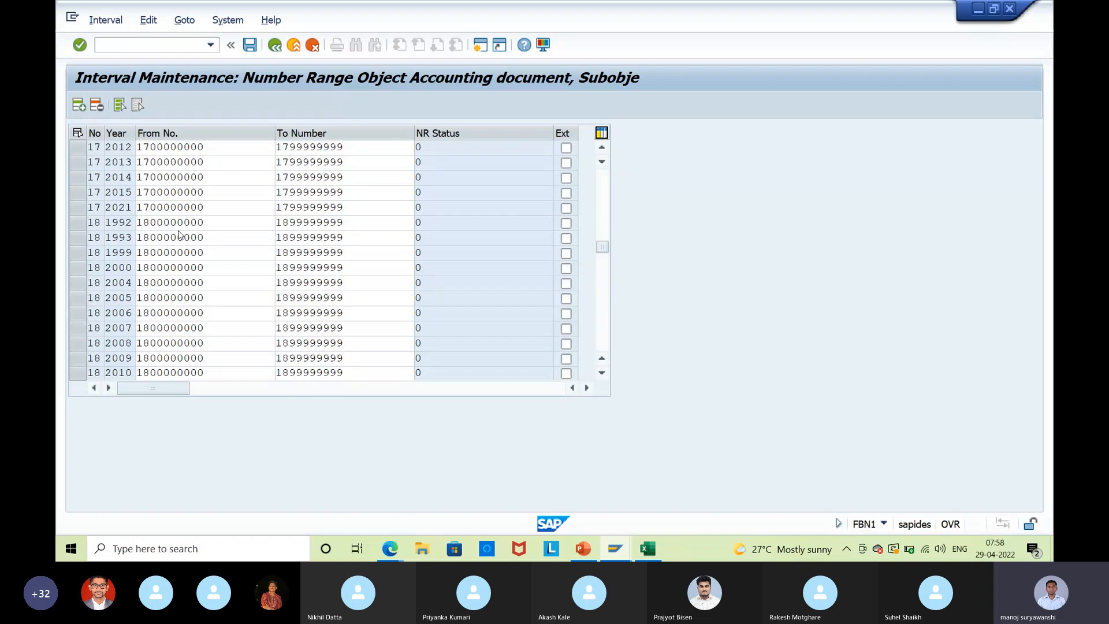
pyautogui.scroll(7, 179, 234)
pyautogui.scroll(7, 179, 233)
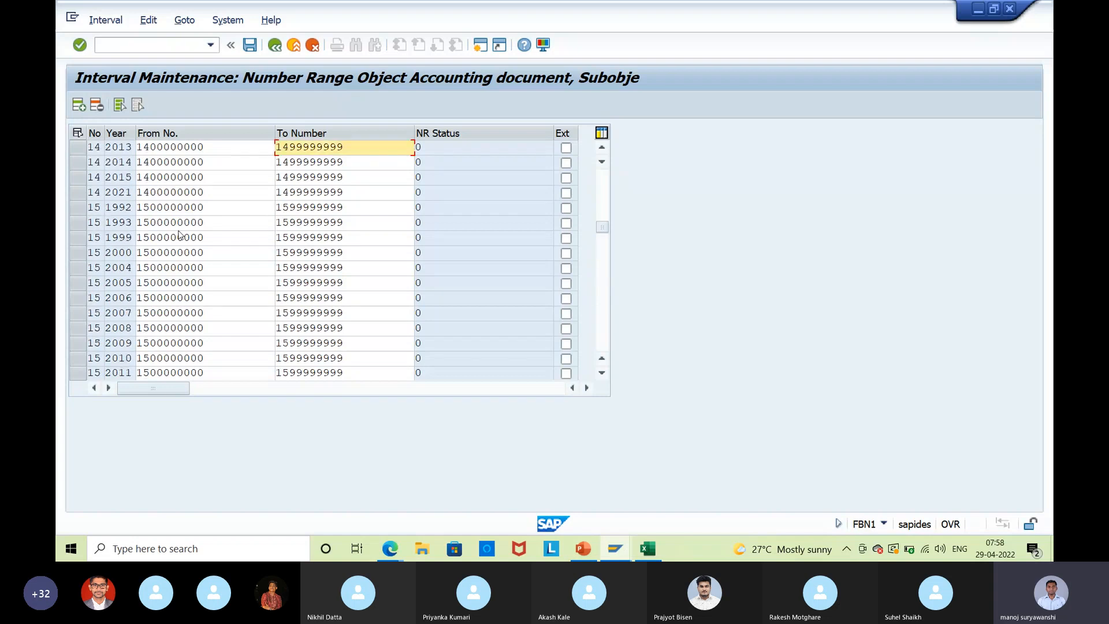
pyautogui.scroll(7, 179, 234)
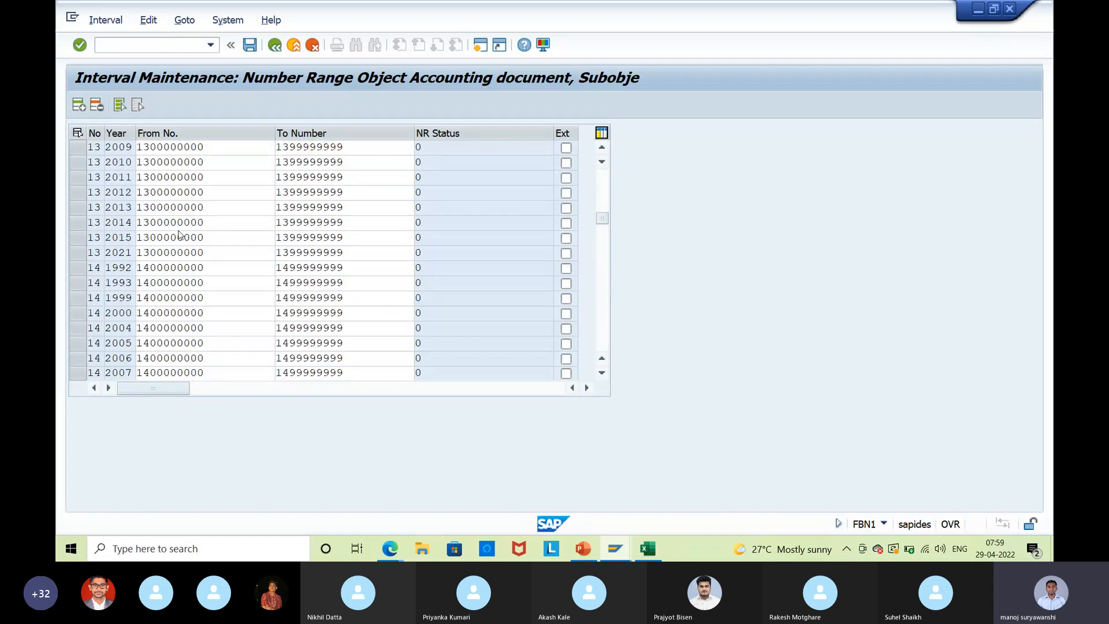
pyautogui.scroll(7, 179, 234)
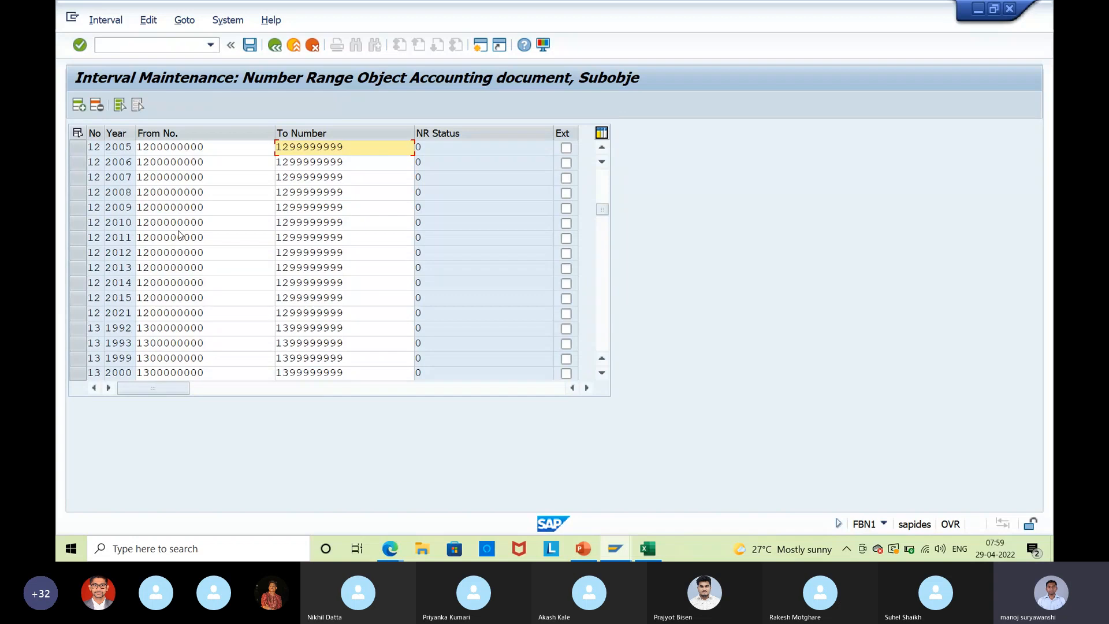
pyautogui.scroll(7, 179, 234)
pyautogui.scroll(15, 179, 234)
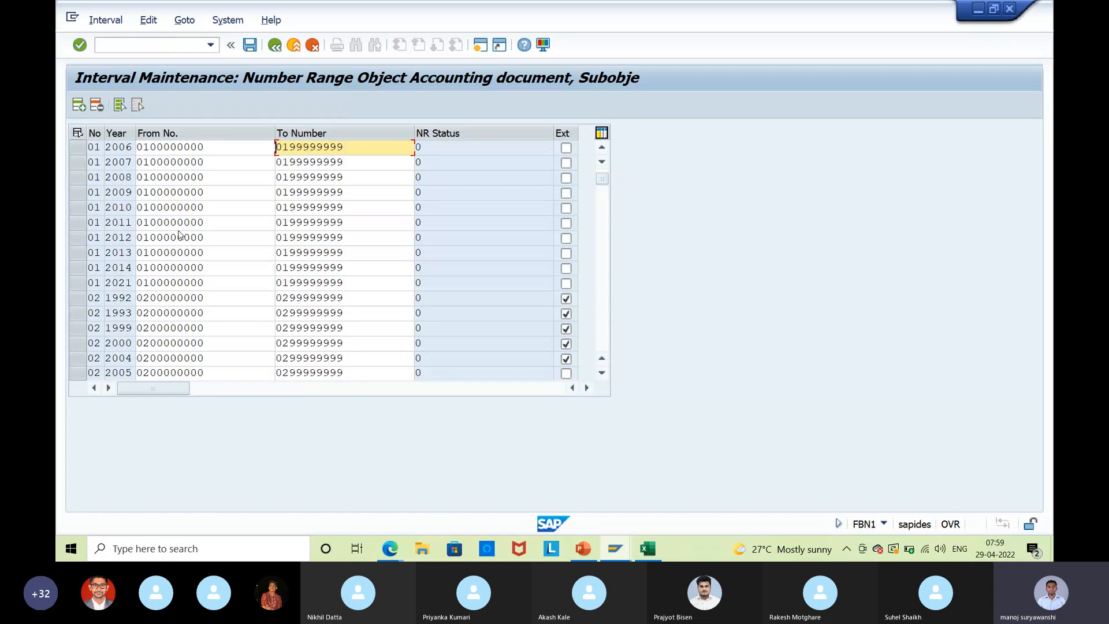
pyautogui.hotkey('alt', 'Tab')
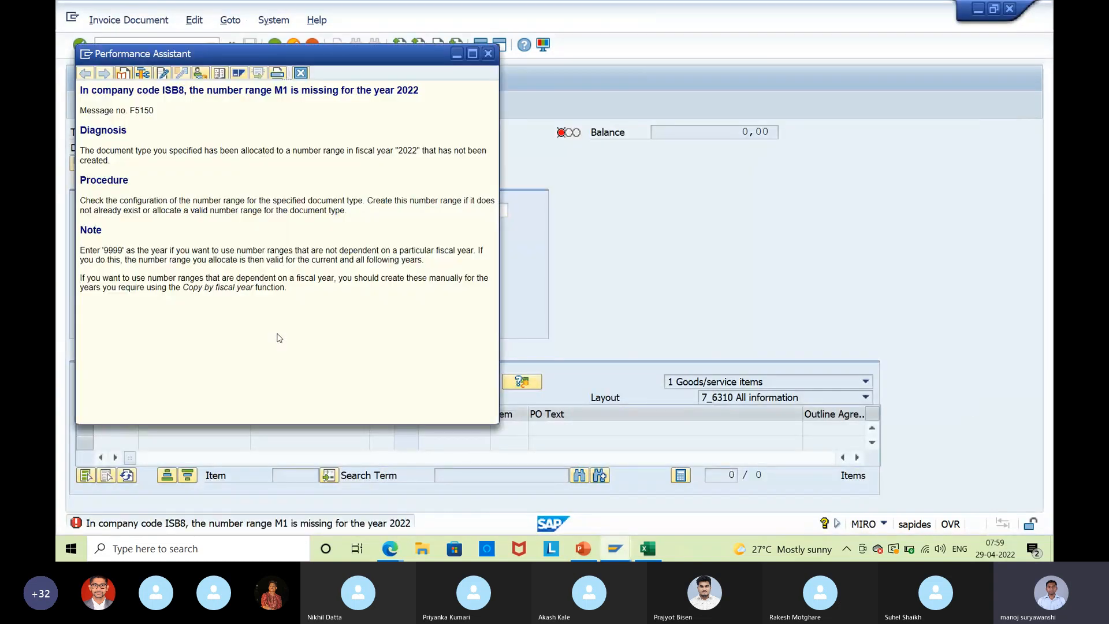
# Read the F5150 help on number range M1 missing for 2022 and the year-9999 note.
pyautogui.moveTo(171, 149); pyautogui.dragTo(399, 163)
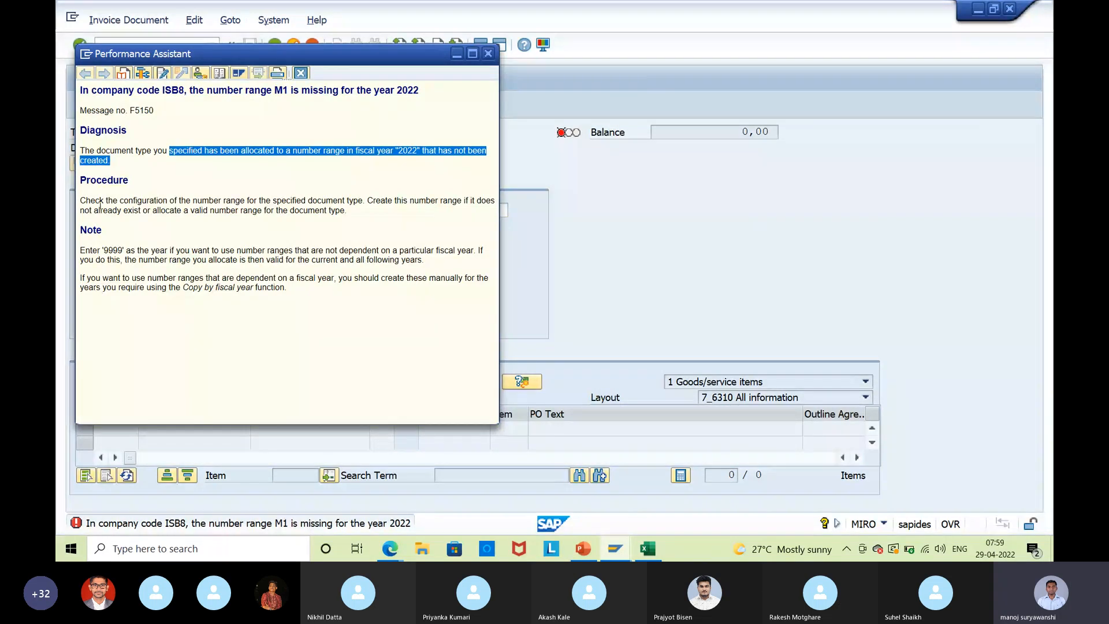
pyautogui.click(357, 251)
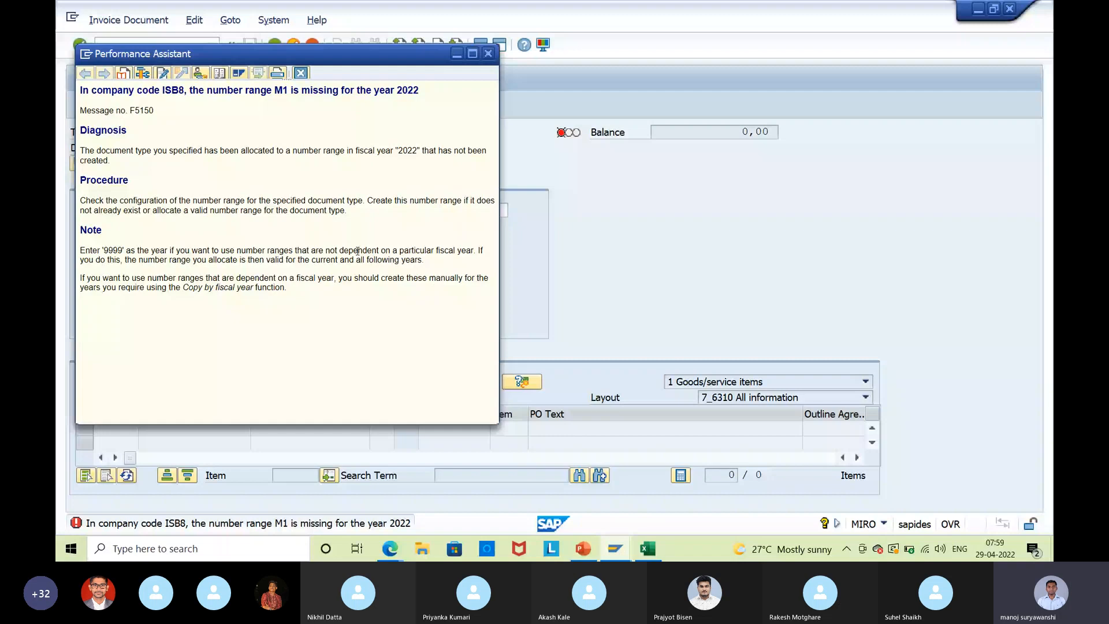
pyautogui.moveTo(80, 251); pyautogui.dragTo(294, 279)
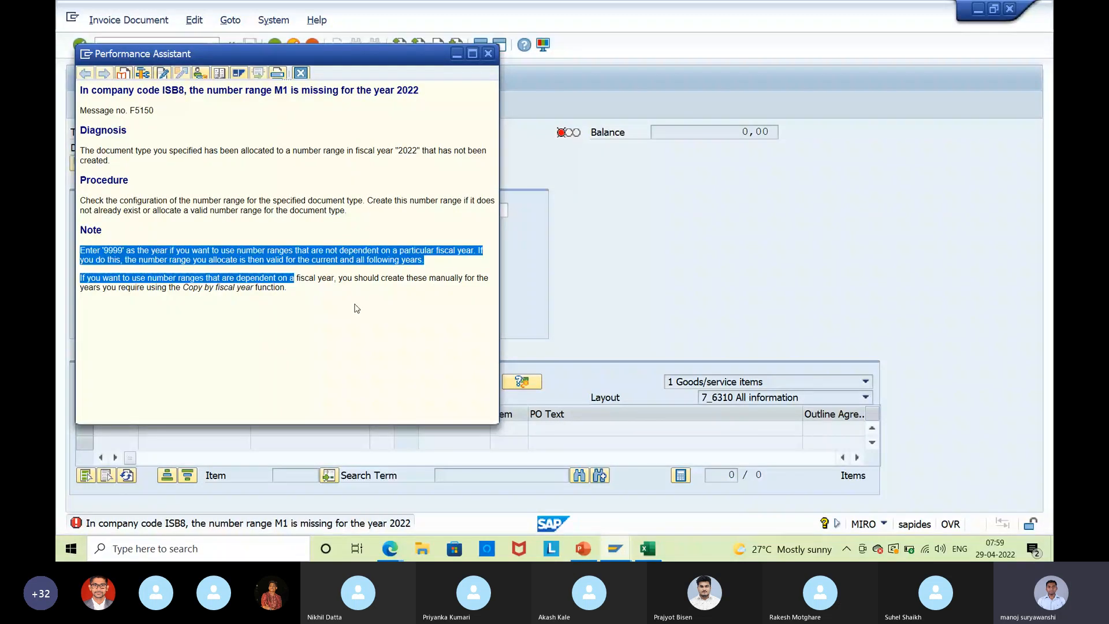
pyautogui.click(356, 308)
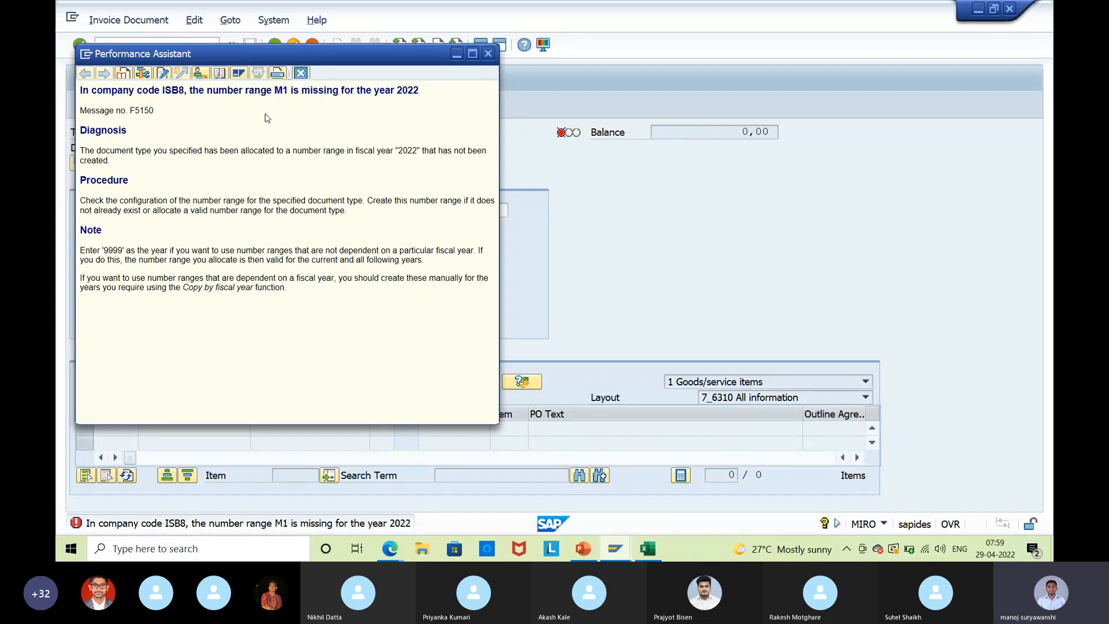
# Exit MIRO, run SPRO, and expand Materials Management > Inventory Management to the Document Types activity.
pyautogui.press('F3')
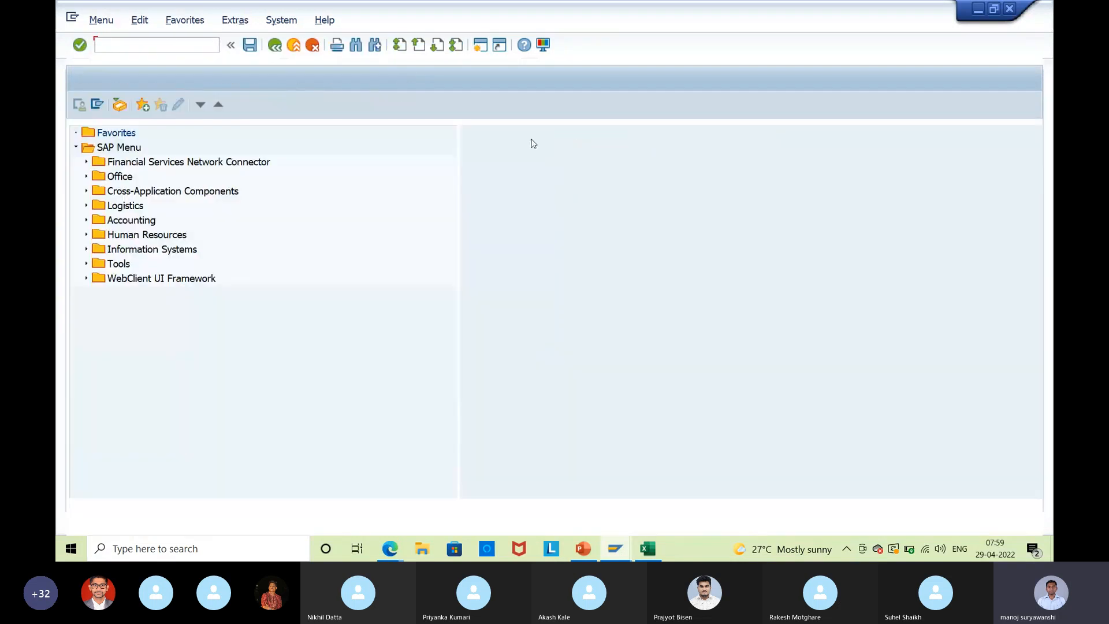
pyautogui.write('spro')
pyautogui.press('Return')
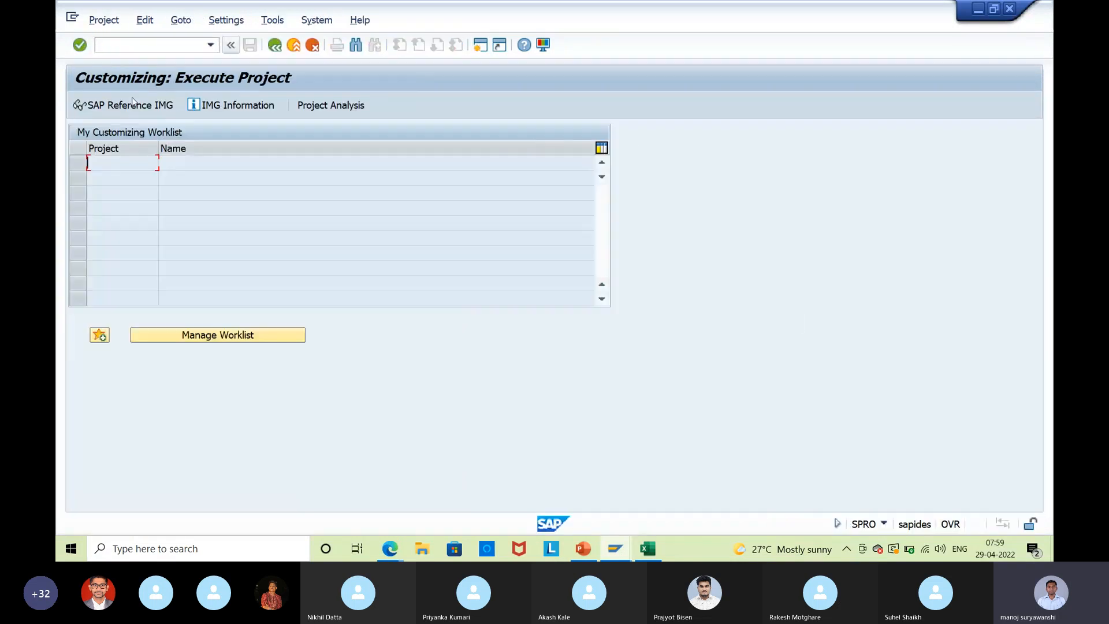
pyautogui.click(96, 113)
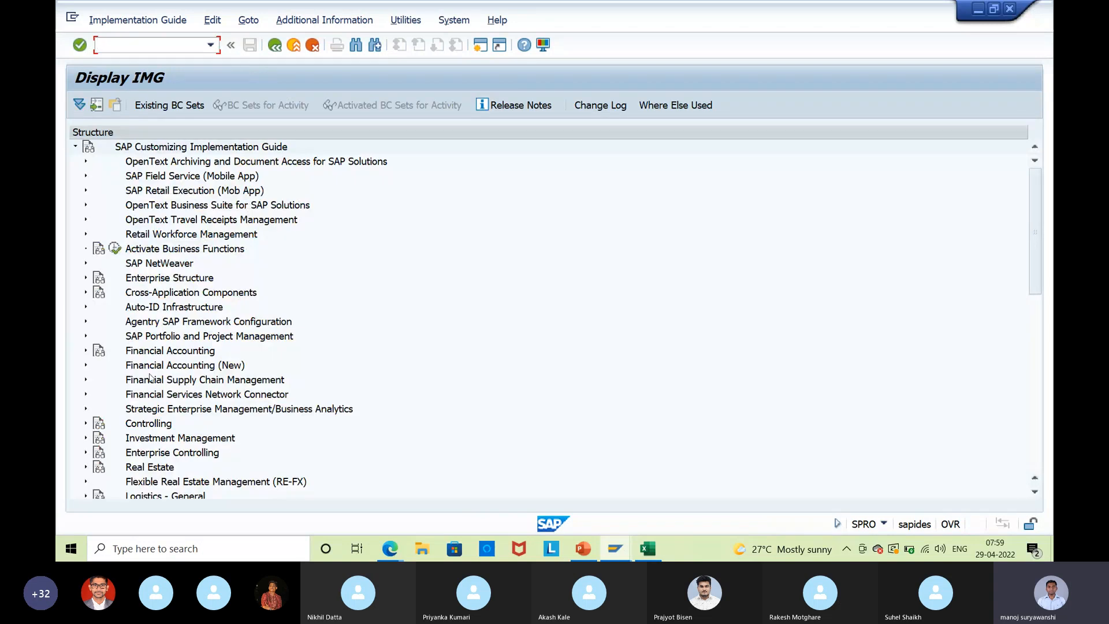
pyautogui.scroll(-6, 150, 378)
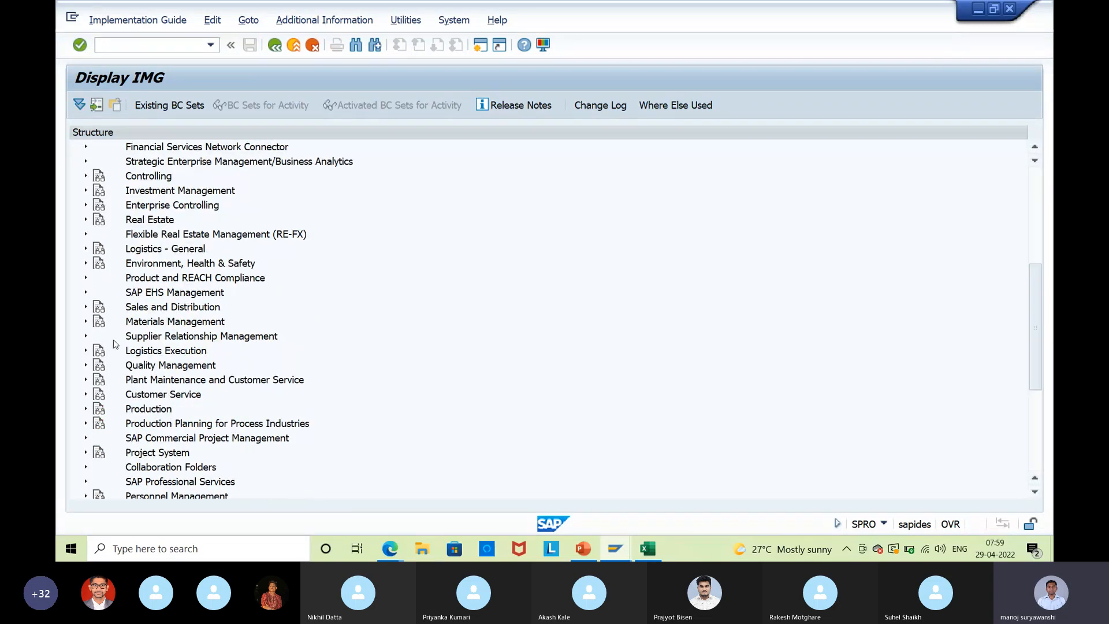
pyautogui.click(91, 319)
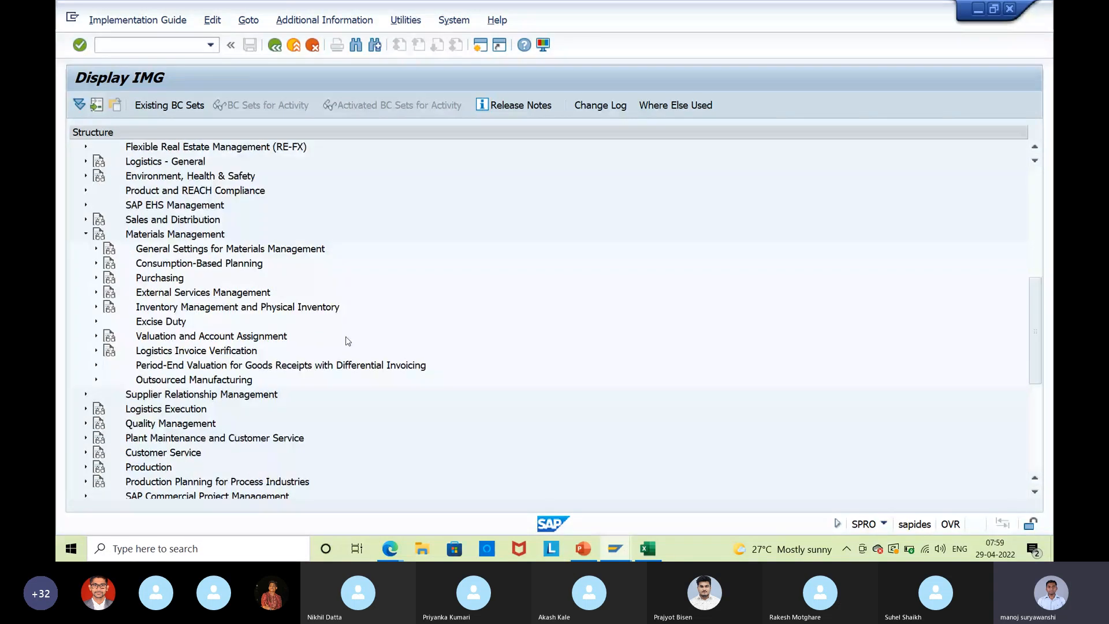
pyautogui.click(95, 308)
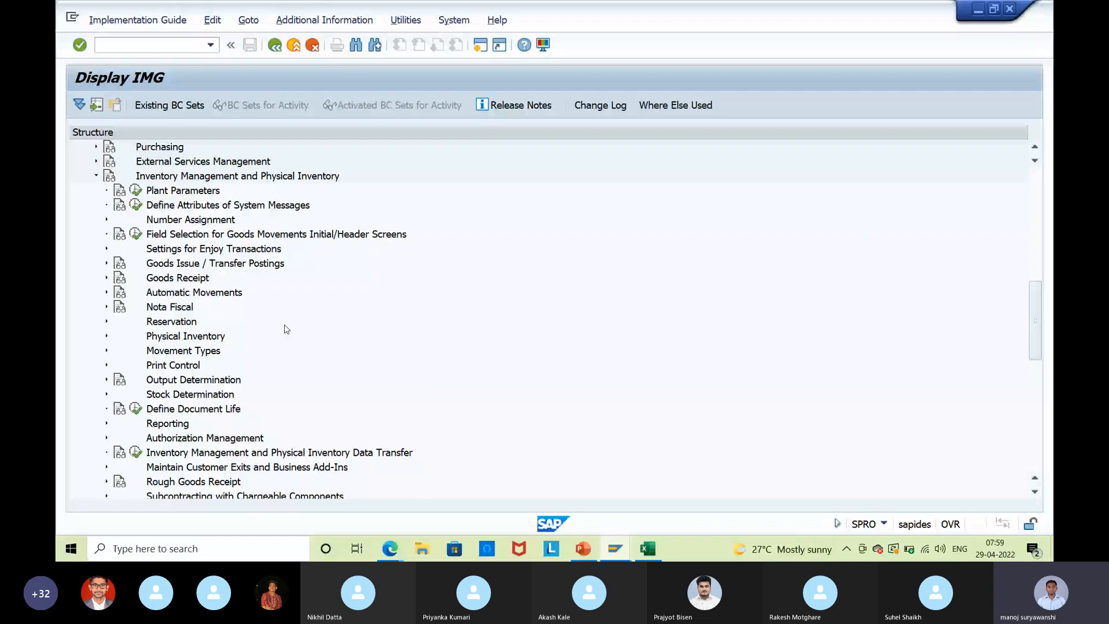
pyautogui.scroll(-1, 286, 329)
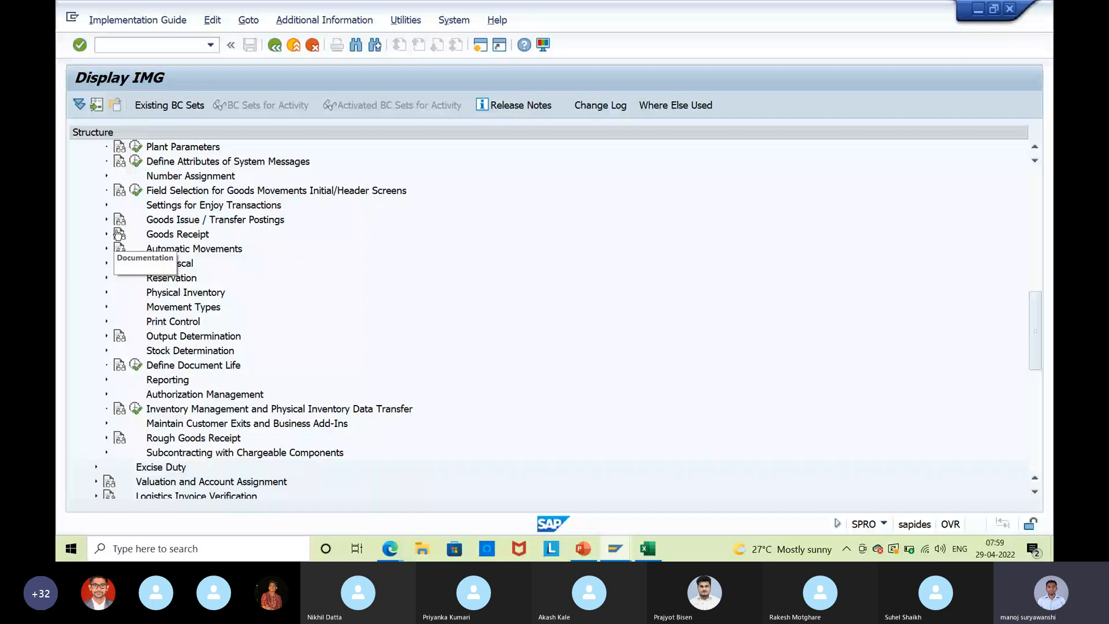
pyautogui.click(146, 192)
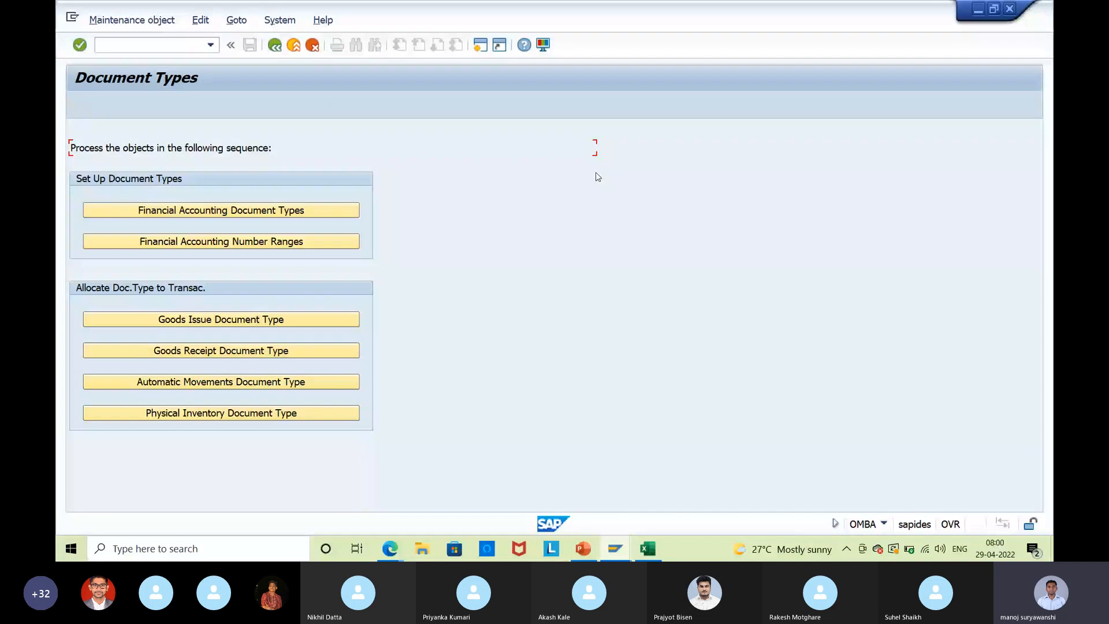
# Open document type RE, review its ISB8 number range intervals, and save under the customizing request.
pyautogui.click(221, 210)
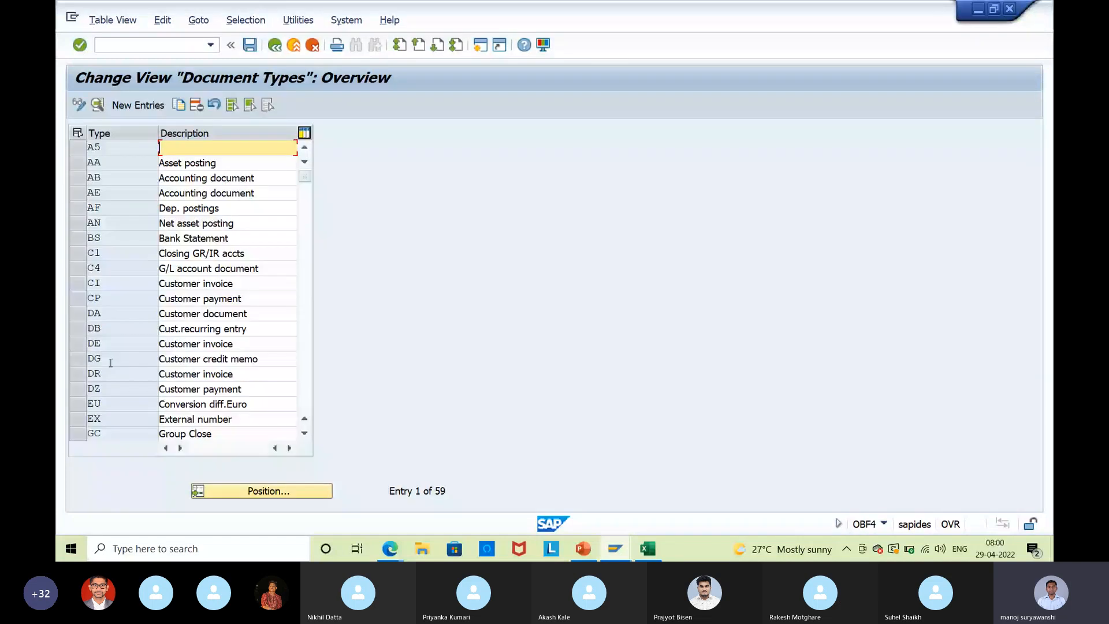
pyautogui.scroll(-6, 111, 362)
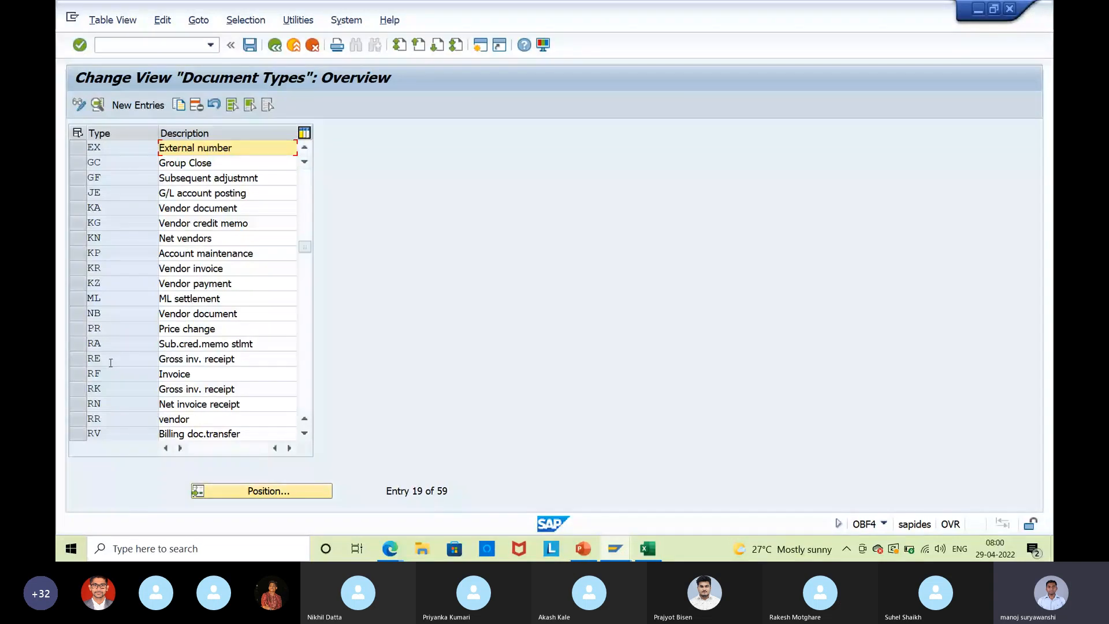
pyautogui.doubleClick(111, 362)
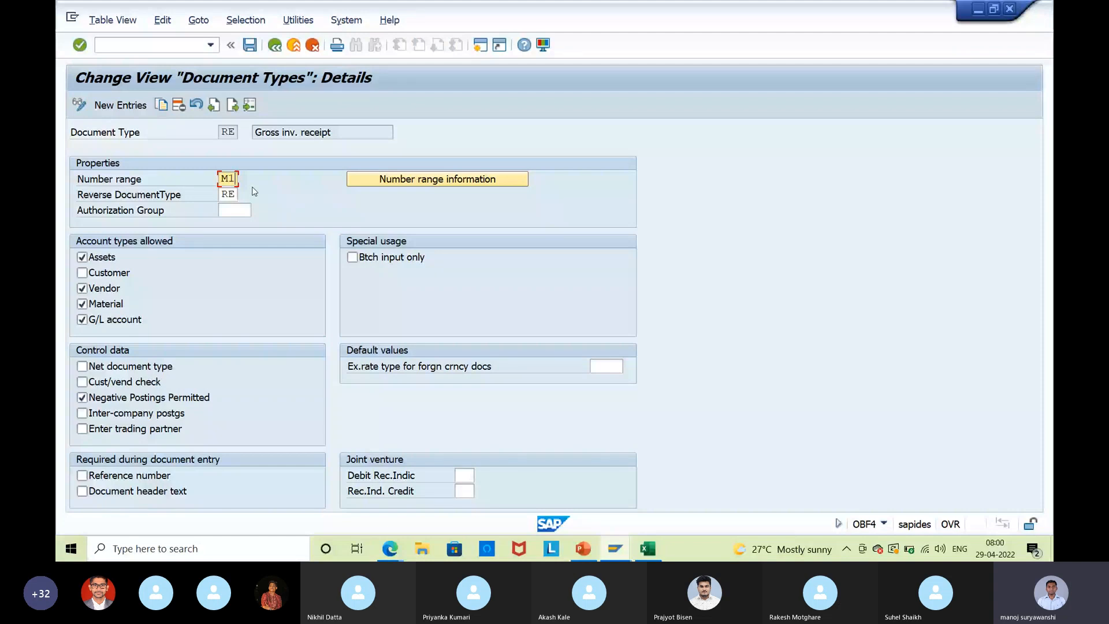
pyautogui.click(413, 180)
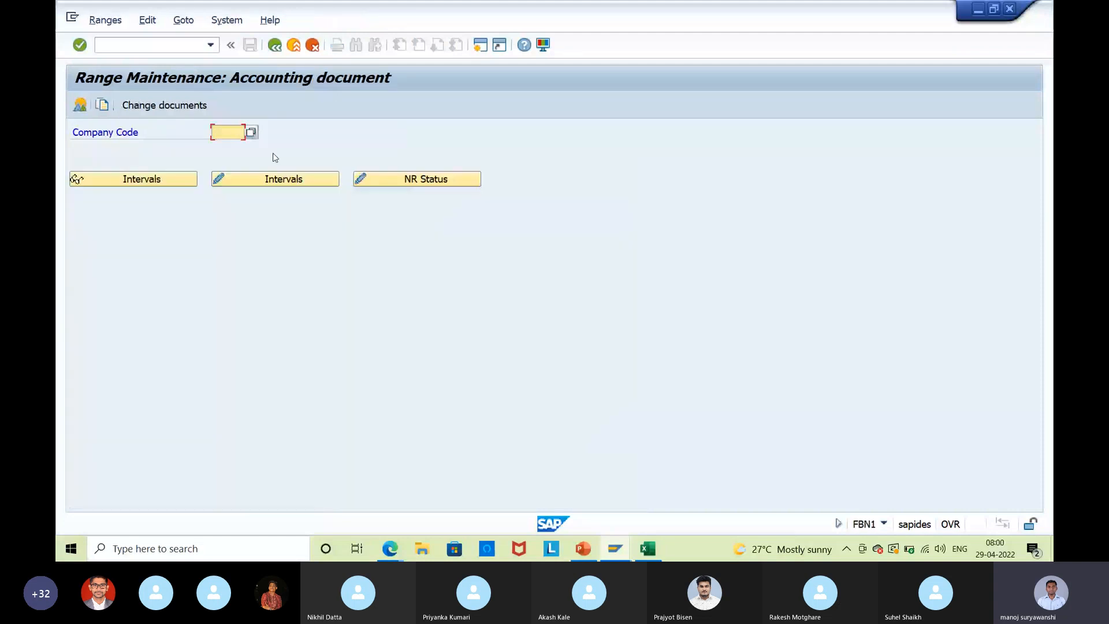
pyautogui.write('isb8')
pyautogui.click(162, 184)
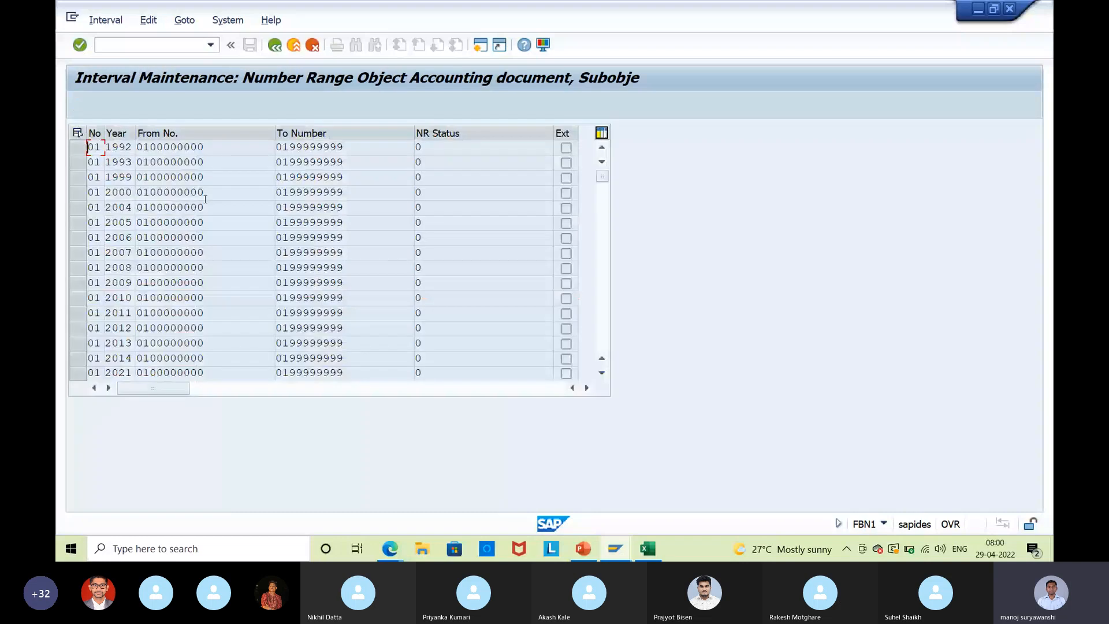
pyautogui.press('F3')
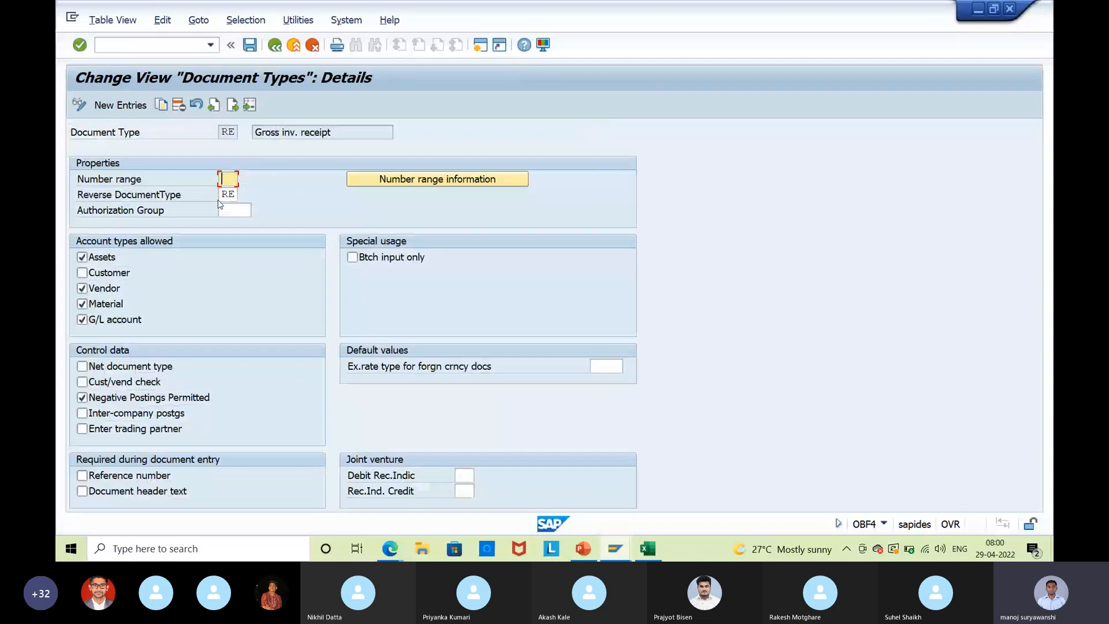
pyautogui.click(249, 45)
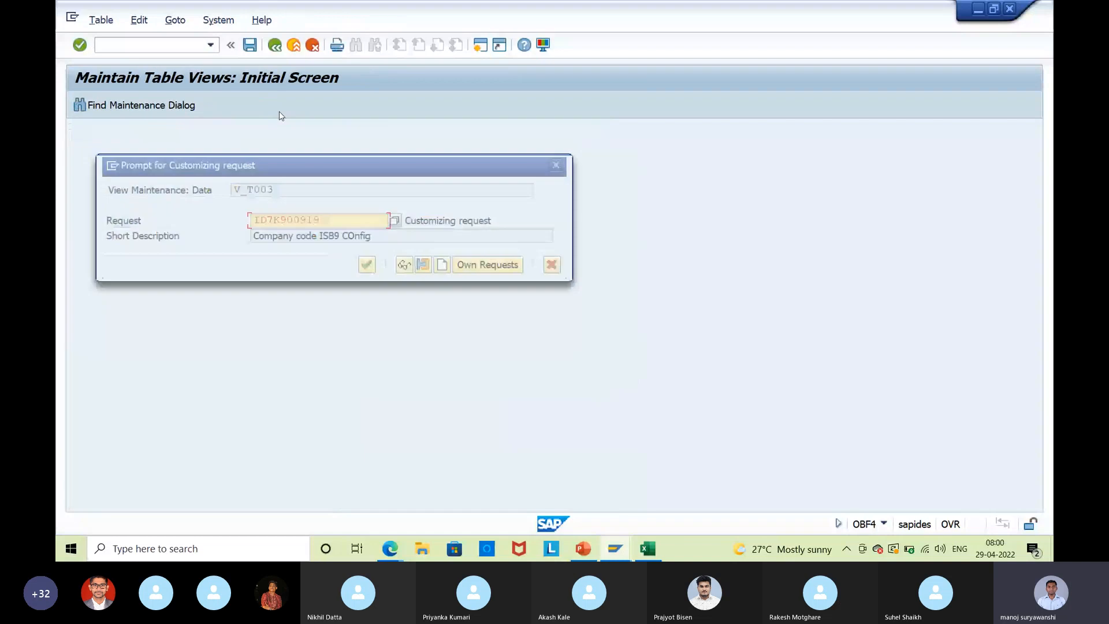
pyautogui.click(369, 265)
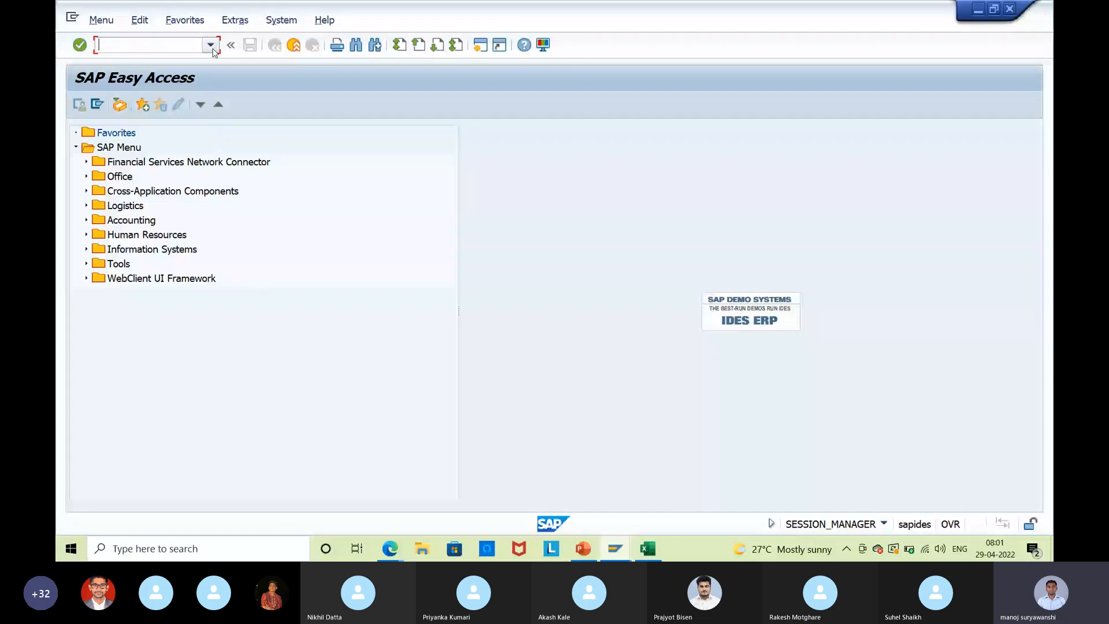
pyautogui.write('miro')
pyautogui.press('Return')
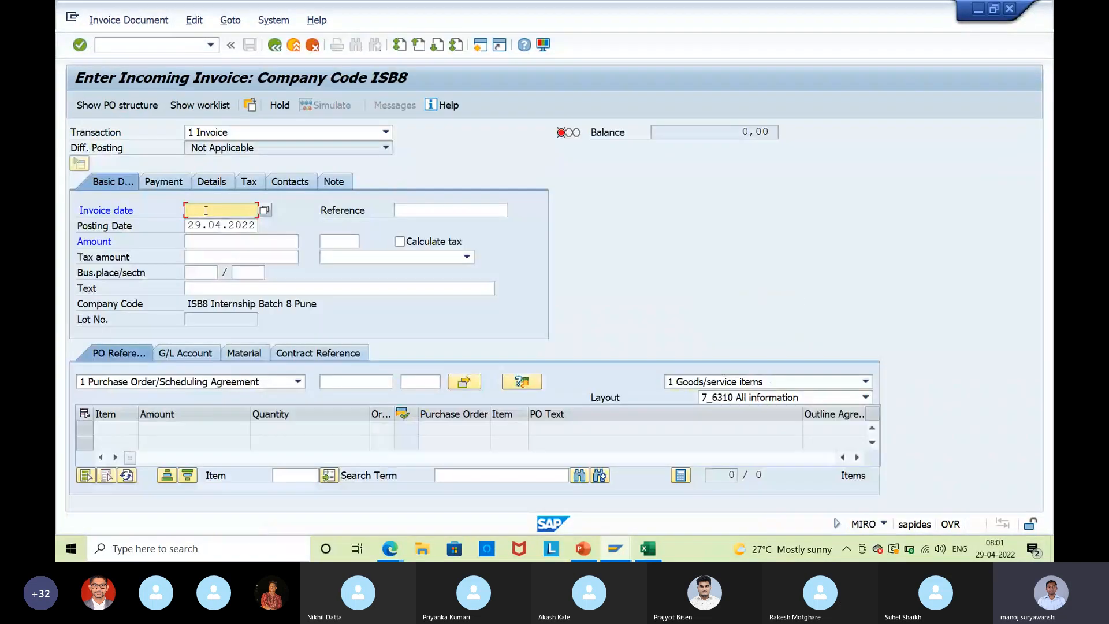
pyautogui.write('29.04.2022')
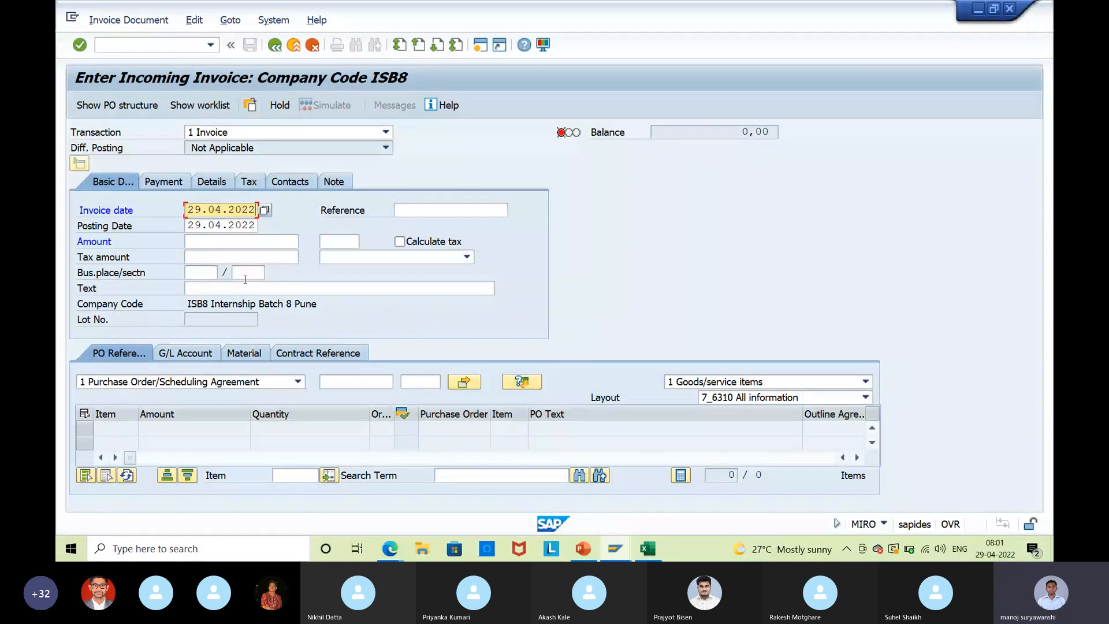
pyautogui.click(356, 382)
pyautogui.hotkey('ctrl', 'v')
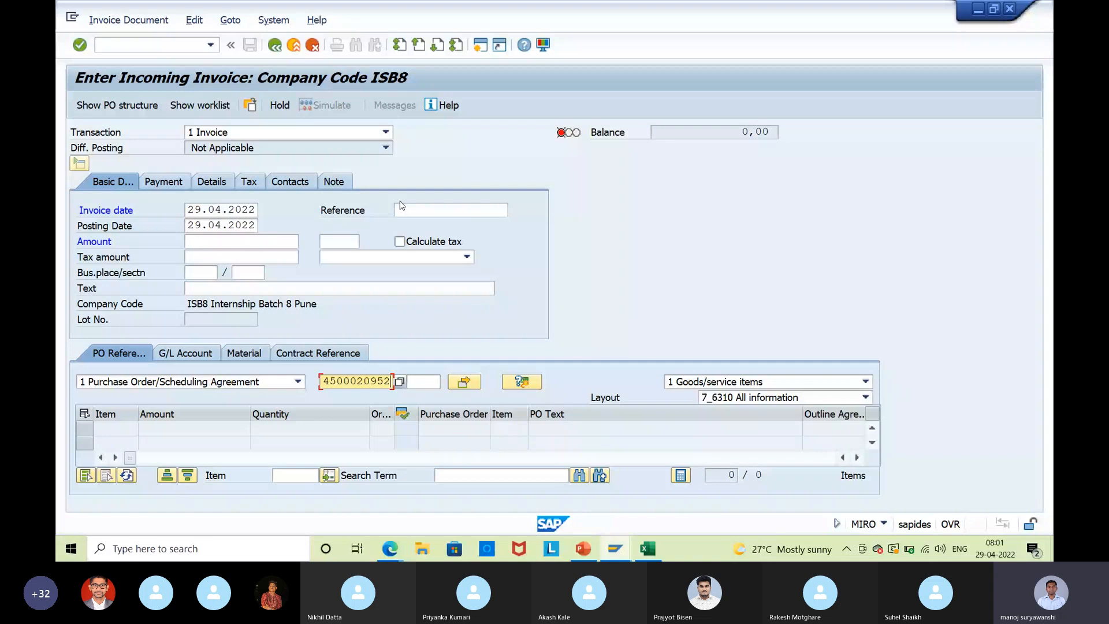
pyautogui.press('Return')
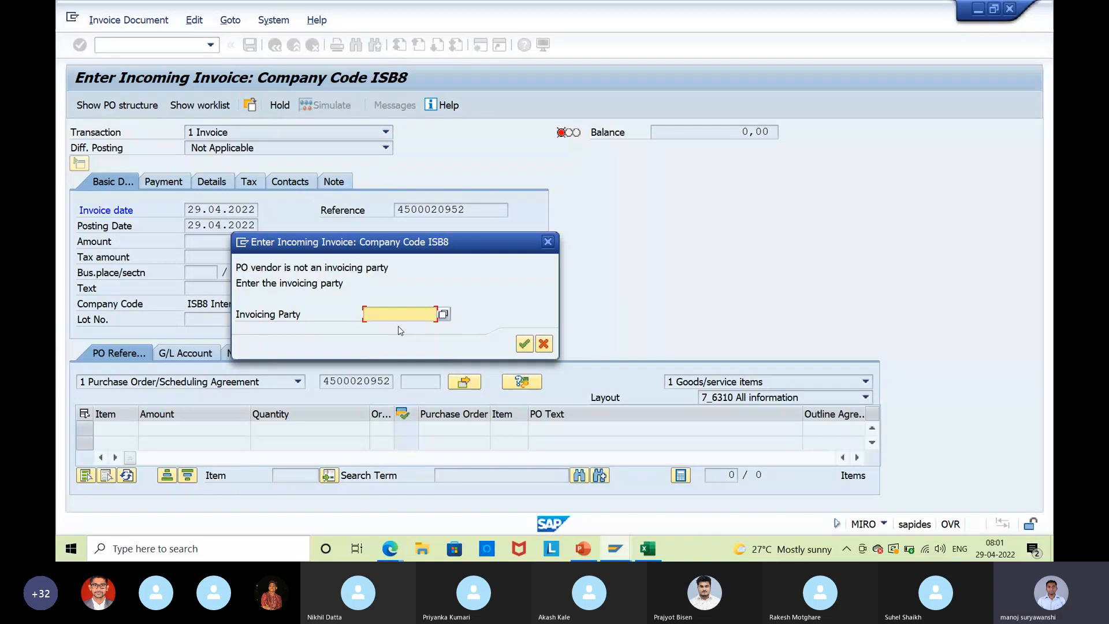
# Enter the PO's vendor as invoicing party, dismiss the undefined-in-ISB8 error, and return to the PO.
pyautogui.press('F4')
pyautogui.hotkey('alt', 'Tab')
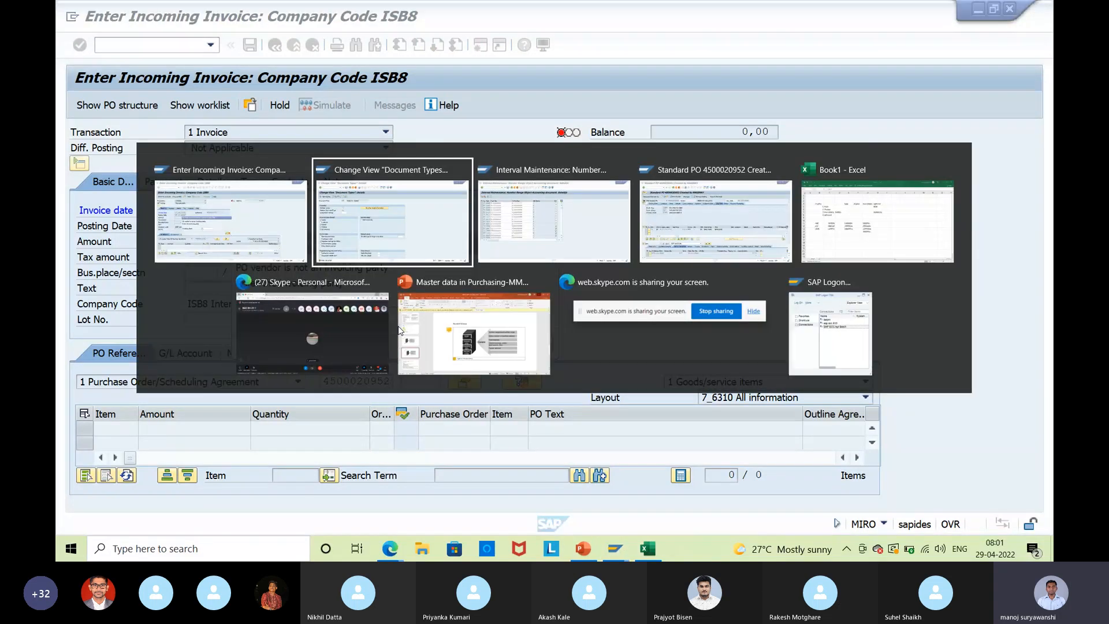
pyautogui.hotkey('alt', 'Tab')
pyautogui.hotkey('alt', 'Tab')
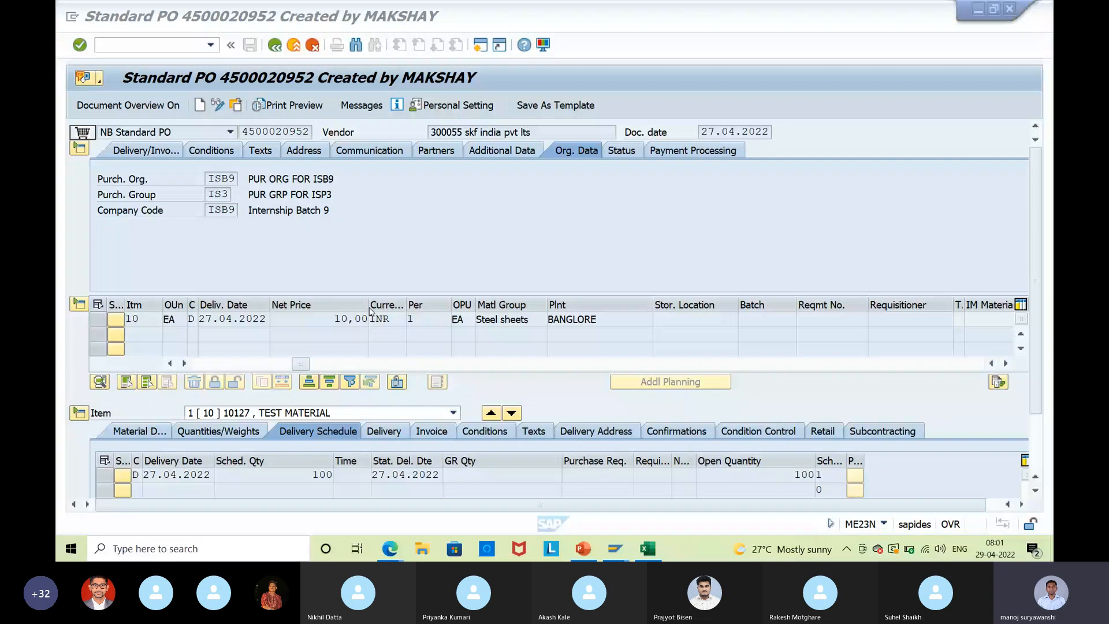
pyautogui.hotkey('alt', 'Tab')
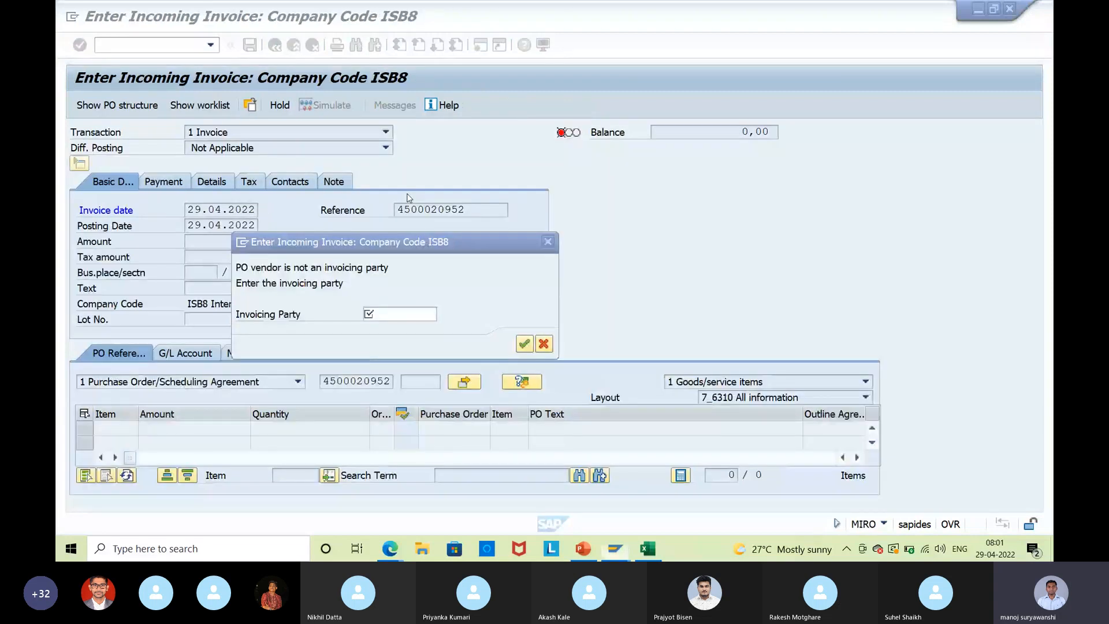
pyautogui.click(386, 314)
pyautogui.write('300055')
pyautogui.press('Return')
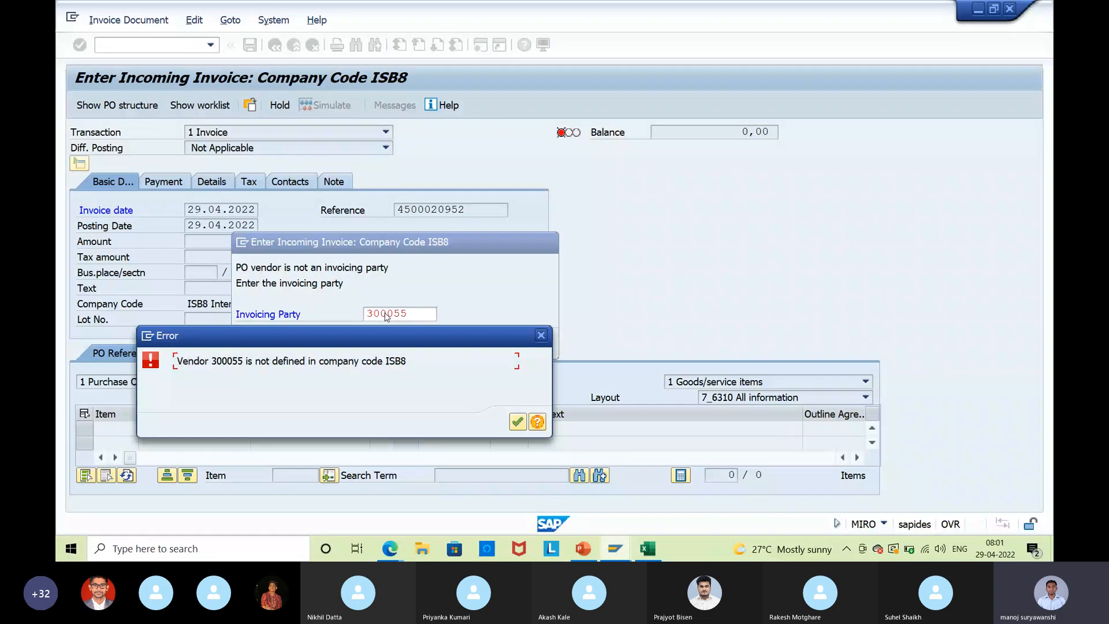
pyautogui.click(518, 423)
pyautogui.hotkey('alt', 'Tab')
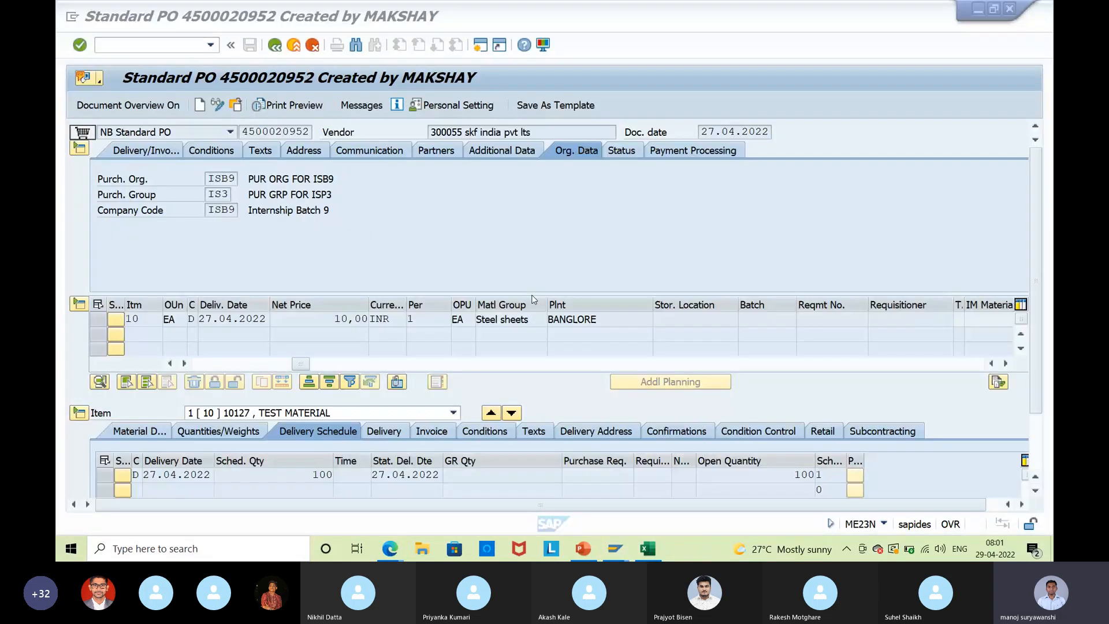
# Check the purchase order's company code, ISB9.
pyautogui.click(209, 211)
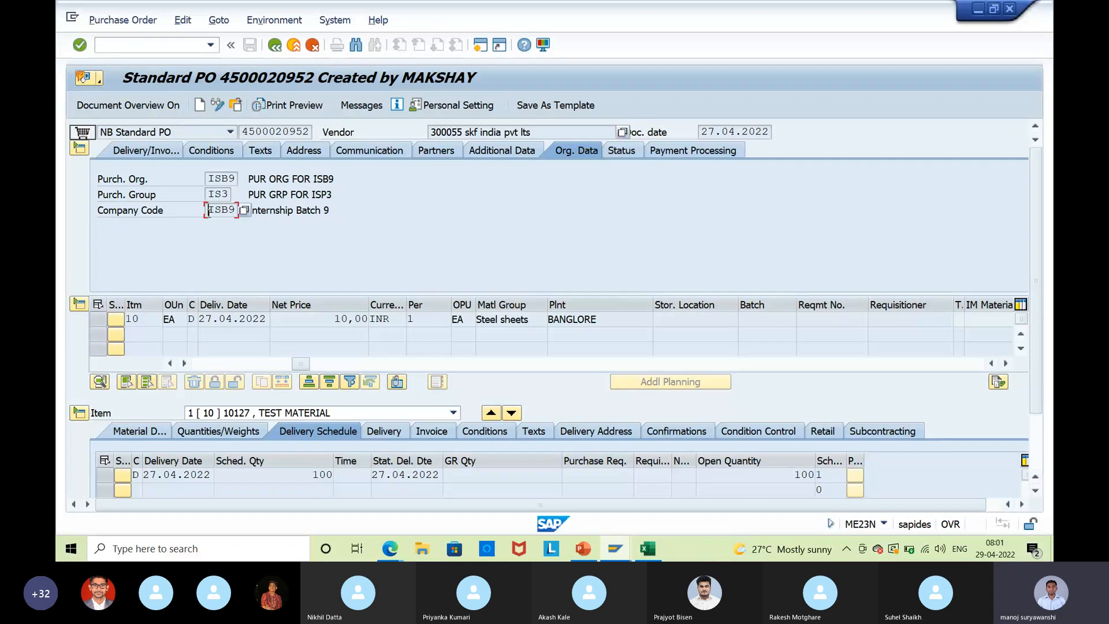
pyautogui.moveTo(210, 211); pyautogui.dragTo(236, 217)
pyautogui.click(236, 216)
# Back out to the main menu and rerun MIRO from the transaction history.
pyautogui.click(293, 45)
pyautogui.click(294, 46)
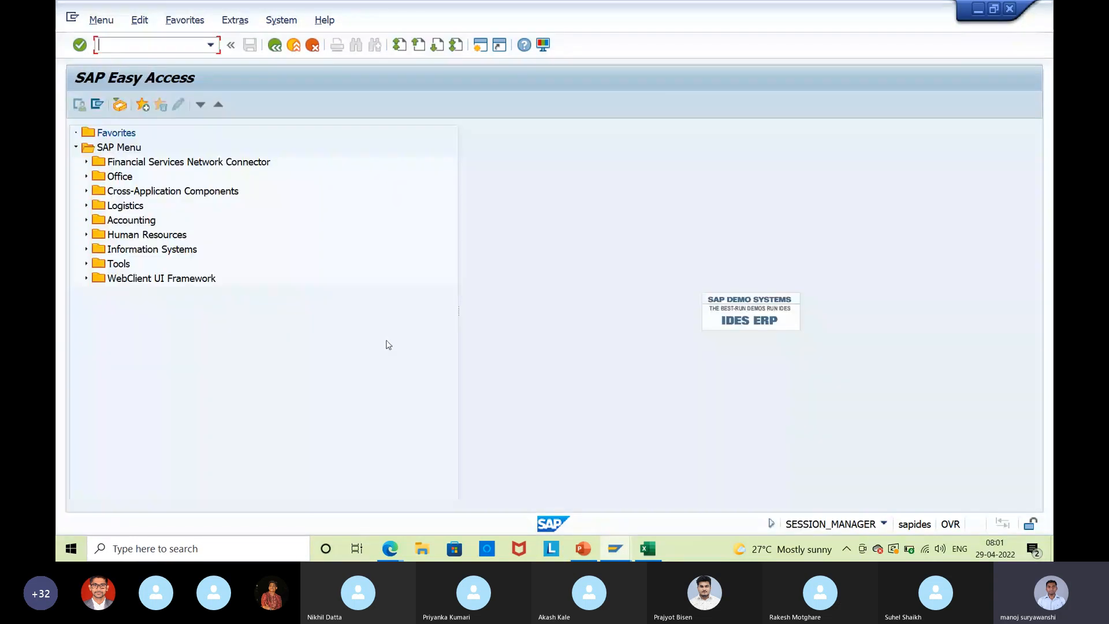
pyautogui.click(210, 45)
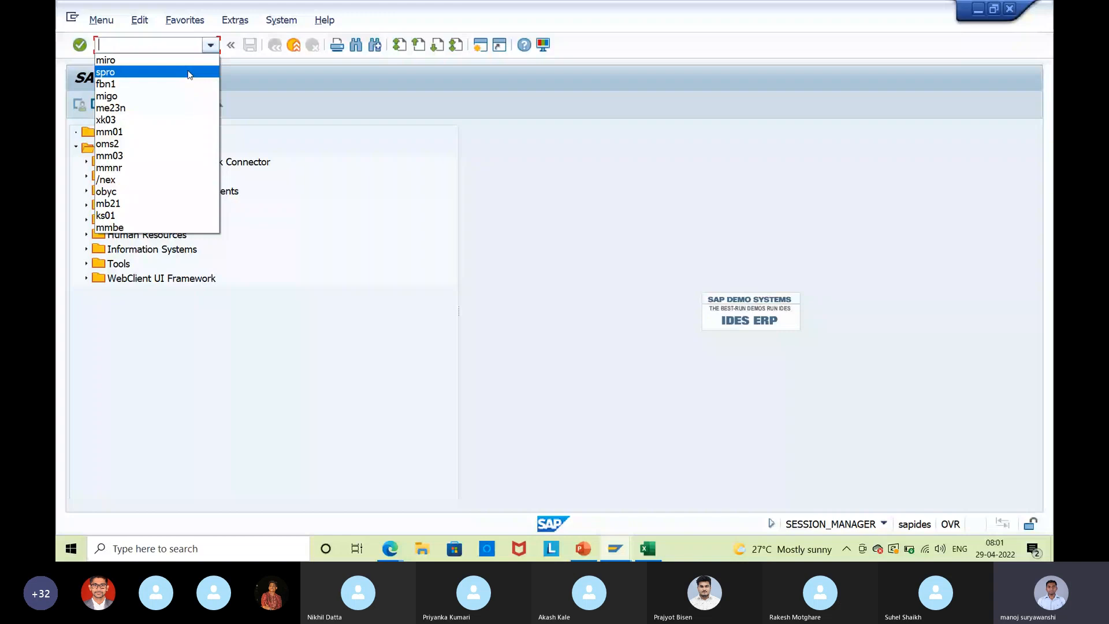
pyautogui.click(194, 20)
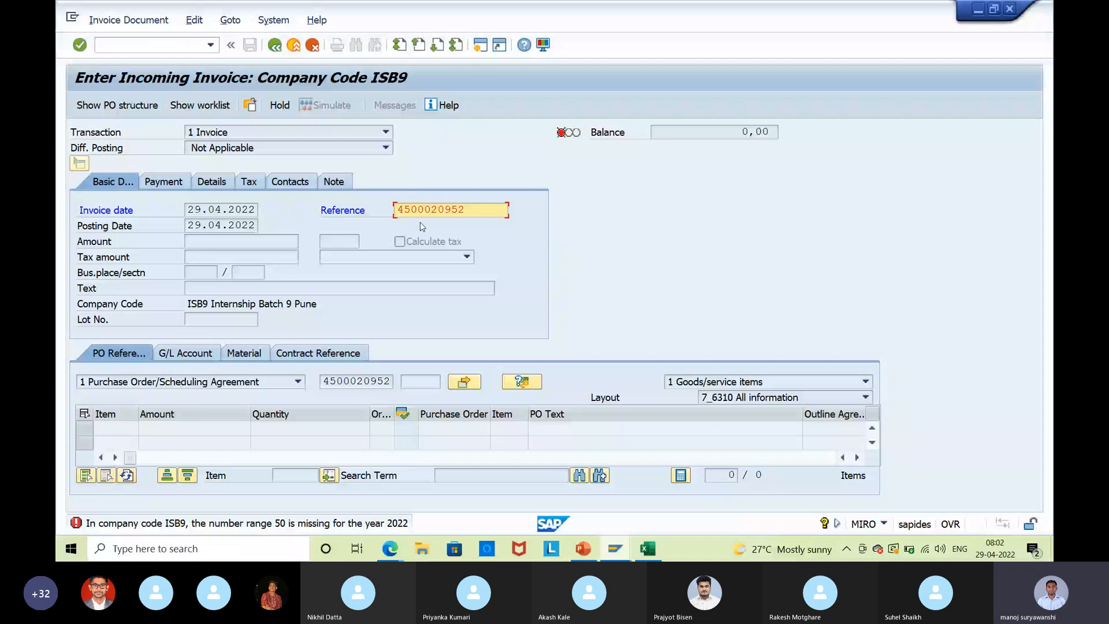
pyautogui.click(303, 45)
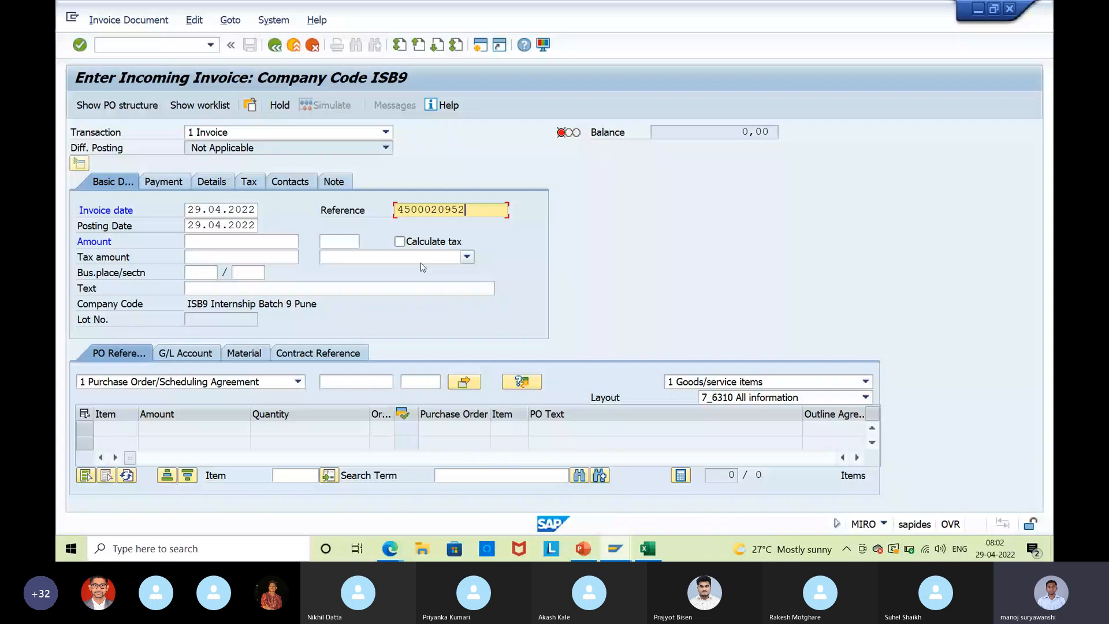
pyautogui.press('Return')
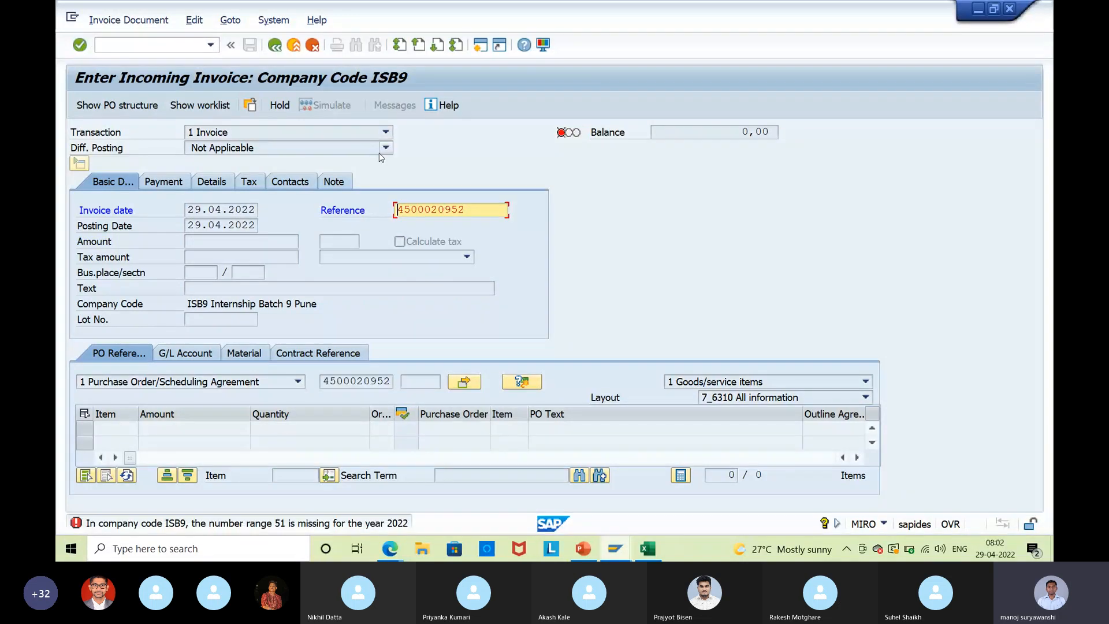
pyautogui.hotkey('alt', 'Tab')
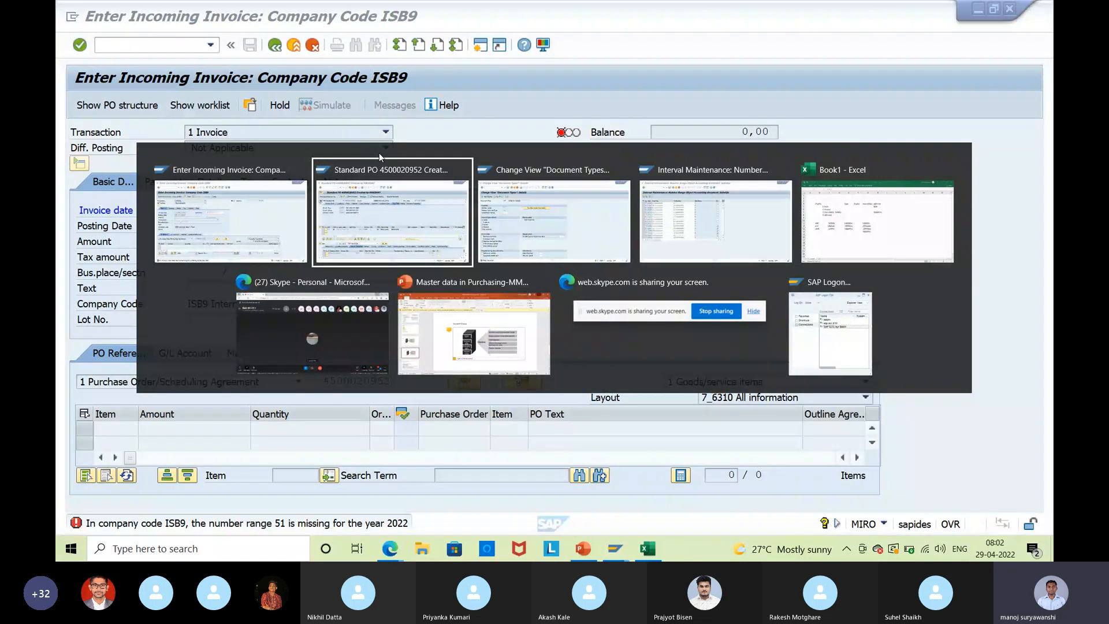
pyautogui.hotkey('alt', 'Tab')
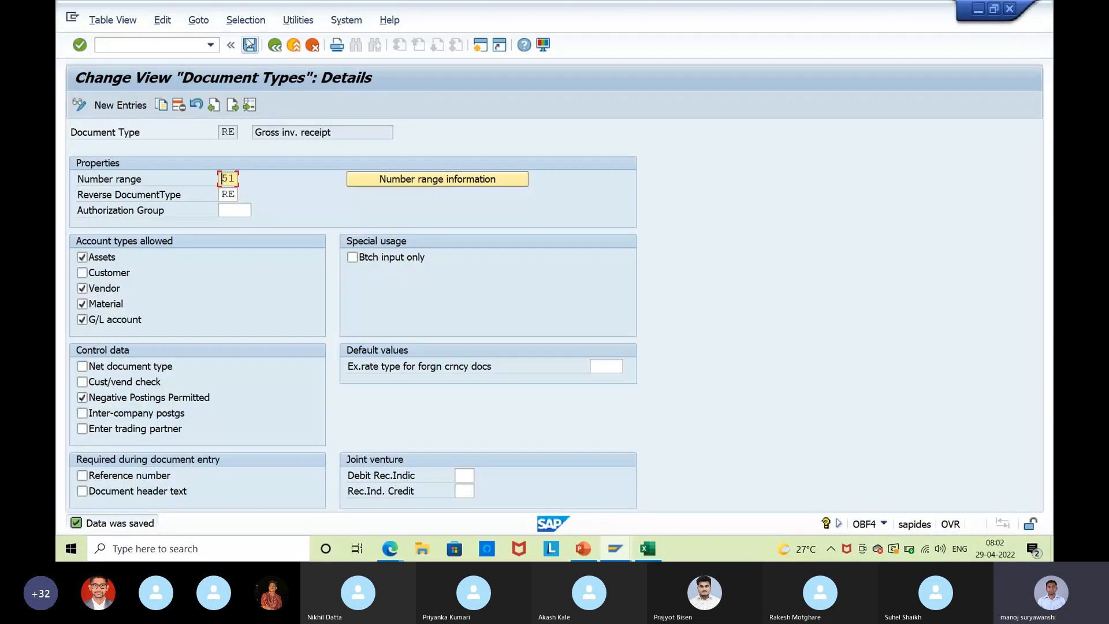
pyautogui.click(249, 45)
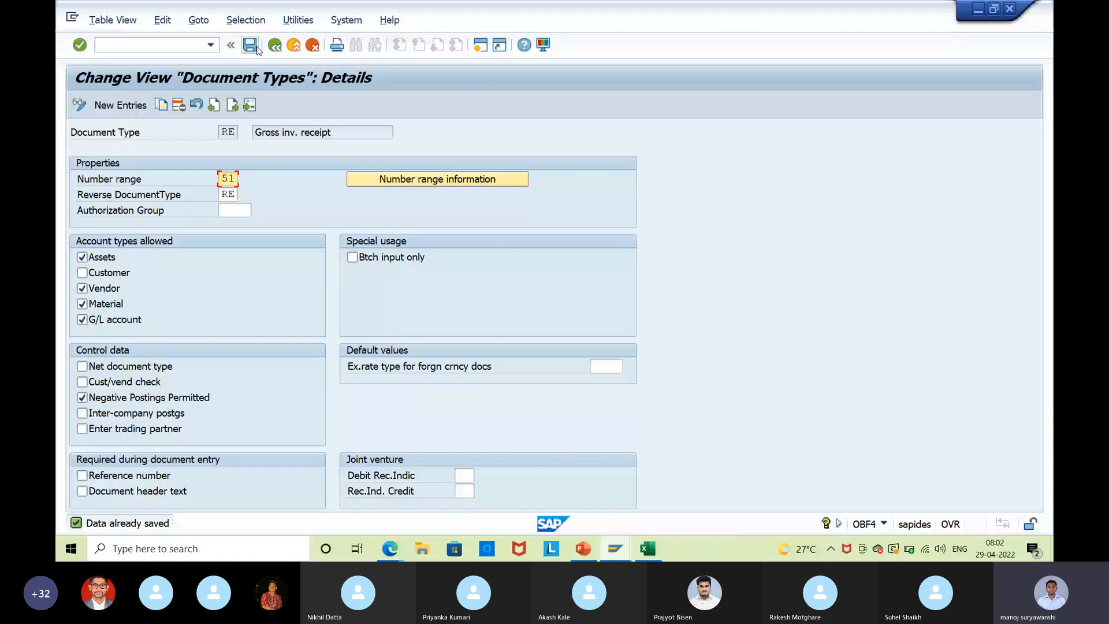
pyautogui.hotkey('alt', 'Tab')
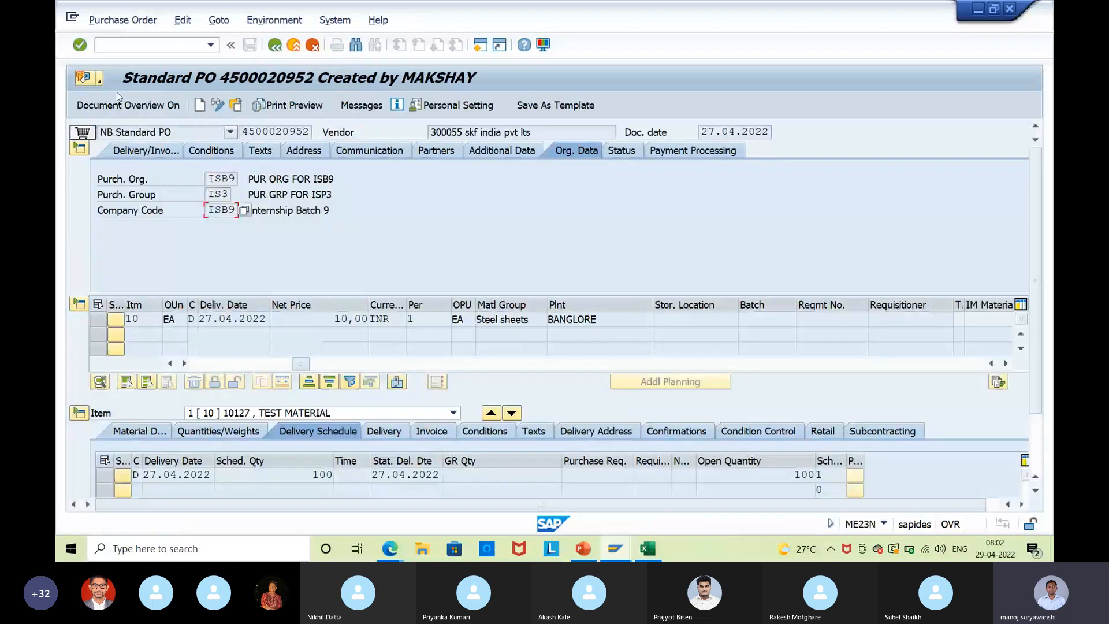
pyautogui.click(119, 104)
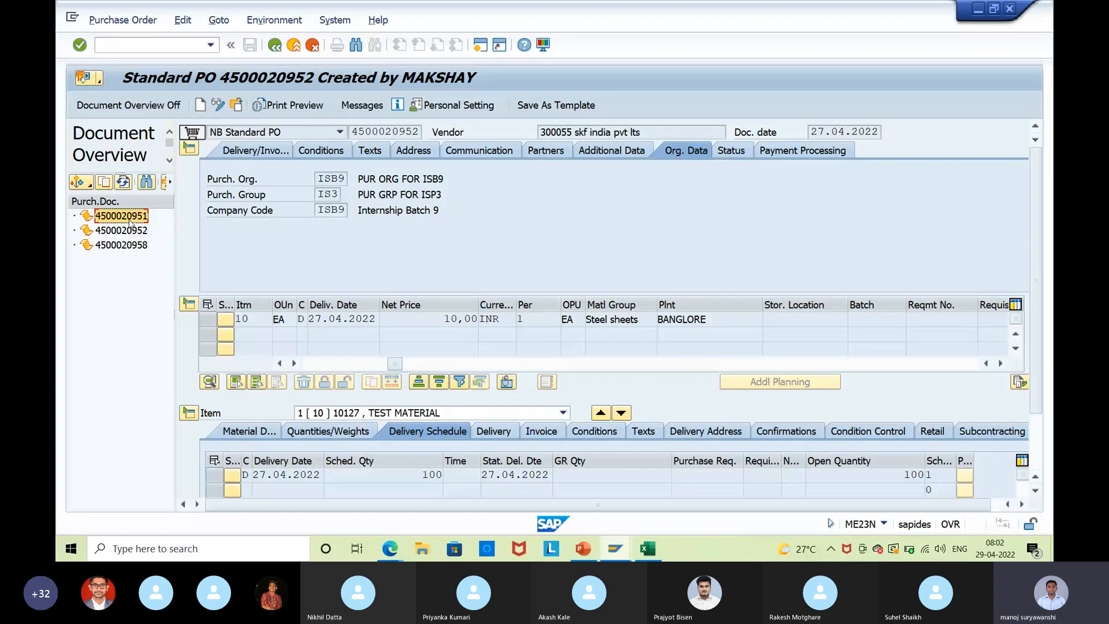
pyautogui.doubleClick(128, 219)
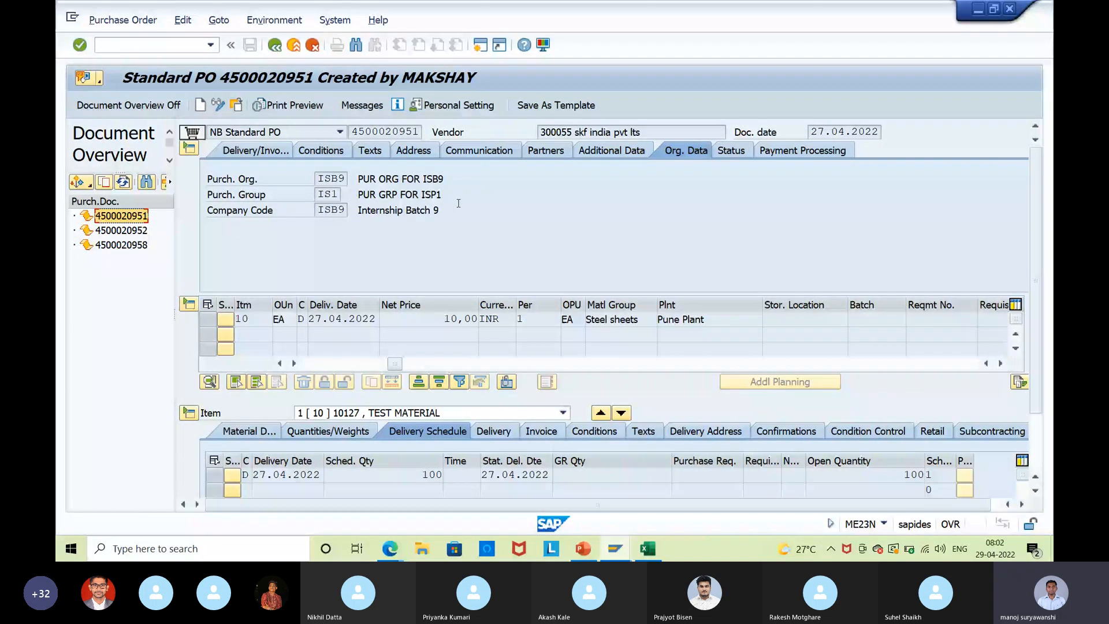
pyautogui.click(719, 321)
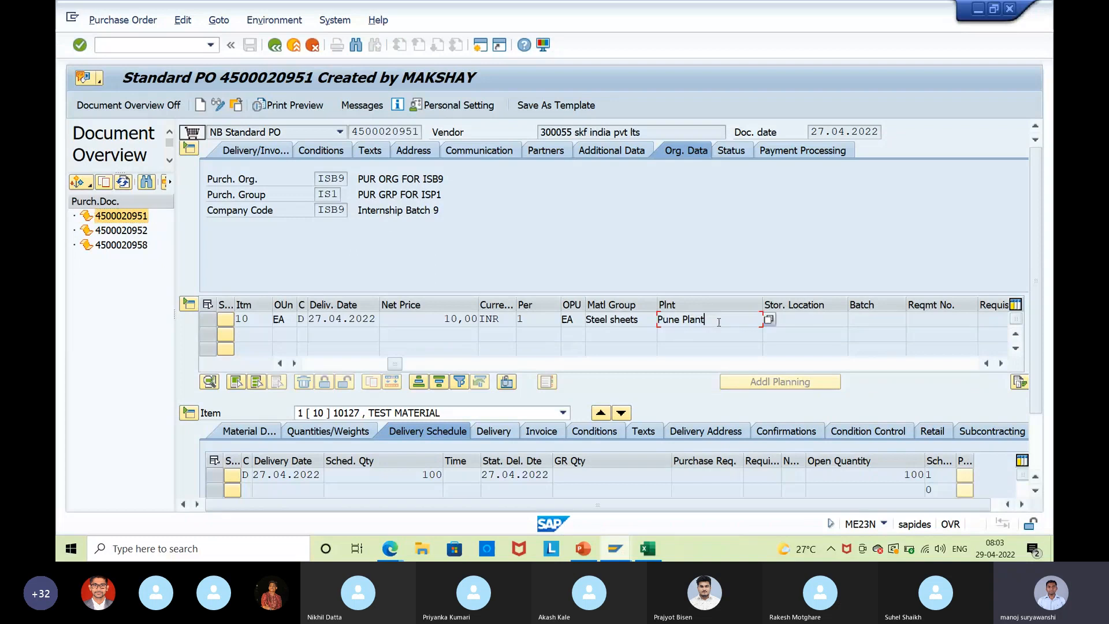
pyautogui.click(386, 132)
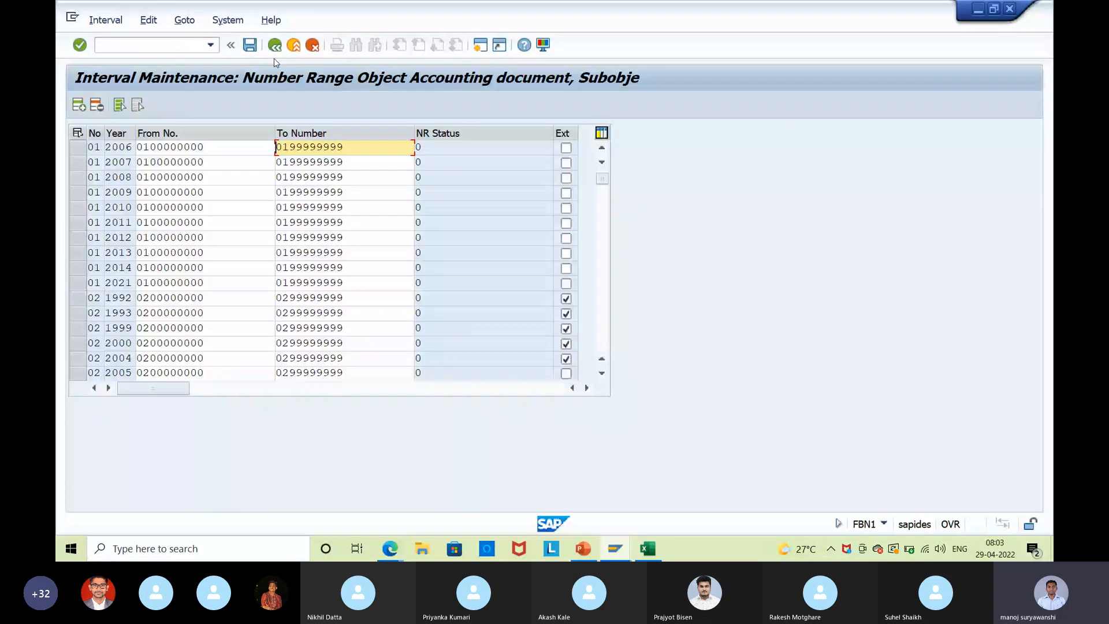
pyautogui.press('F3')
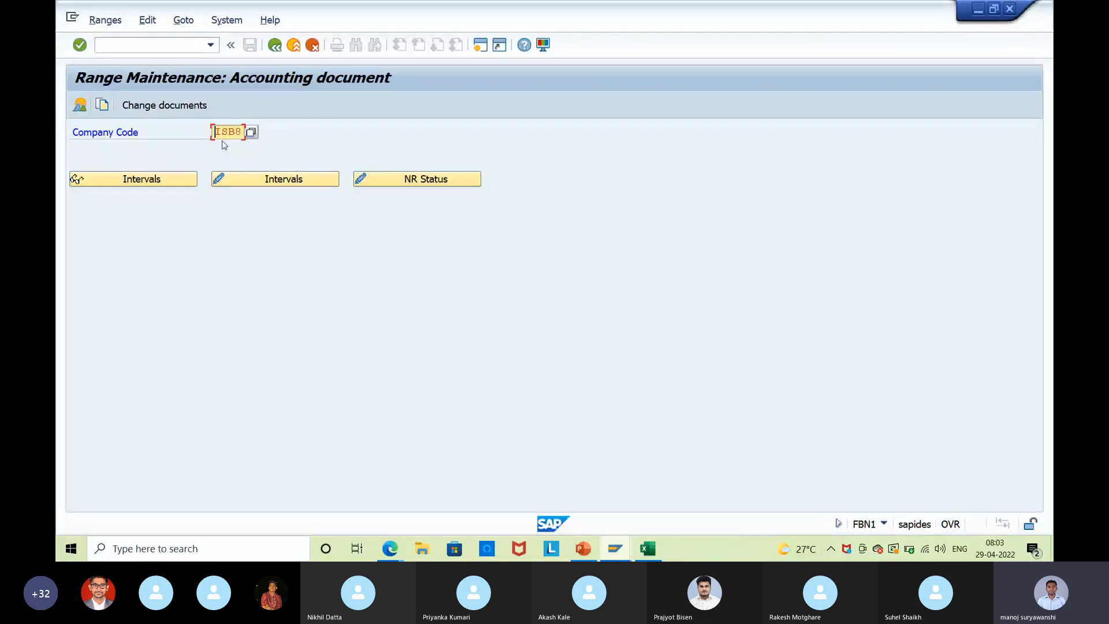
# Set company code ISB9 and insert a new interval row for editing.
pyautogui.click(243, 133)
pyautogui.press('BackSpace')
pyautogui.write('9')
pyautogui.click(252, 176)
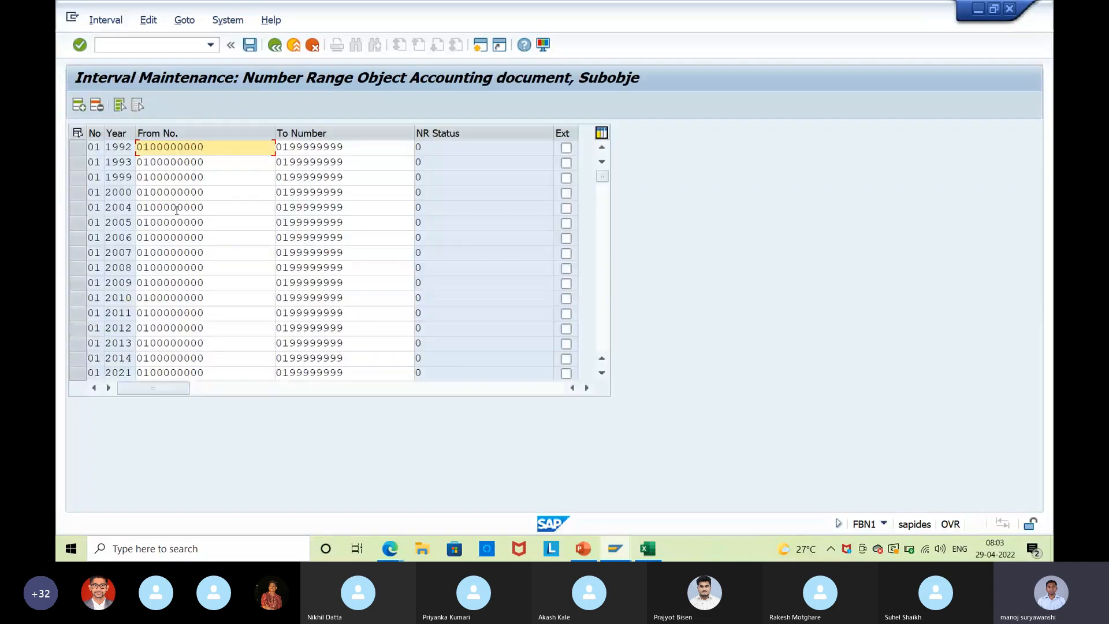
pyautogui.press('F6')
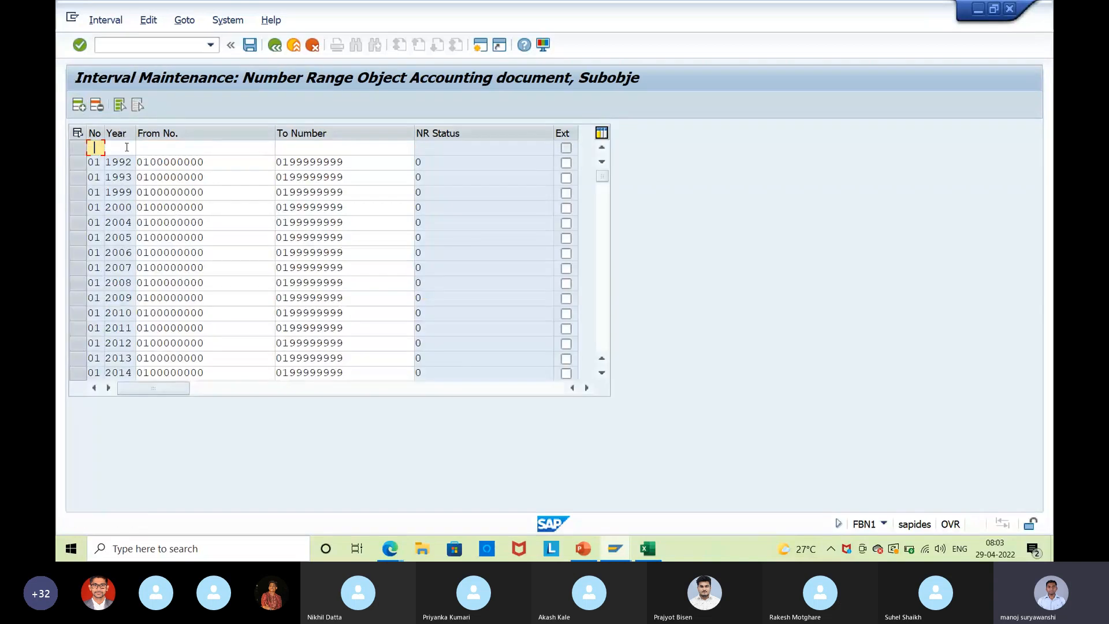
pyautogui.click(98, 149)
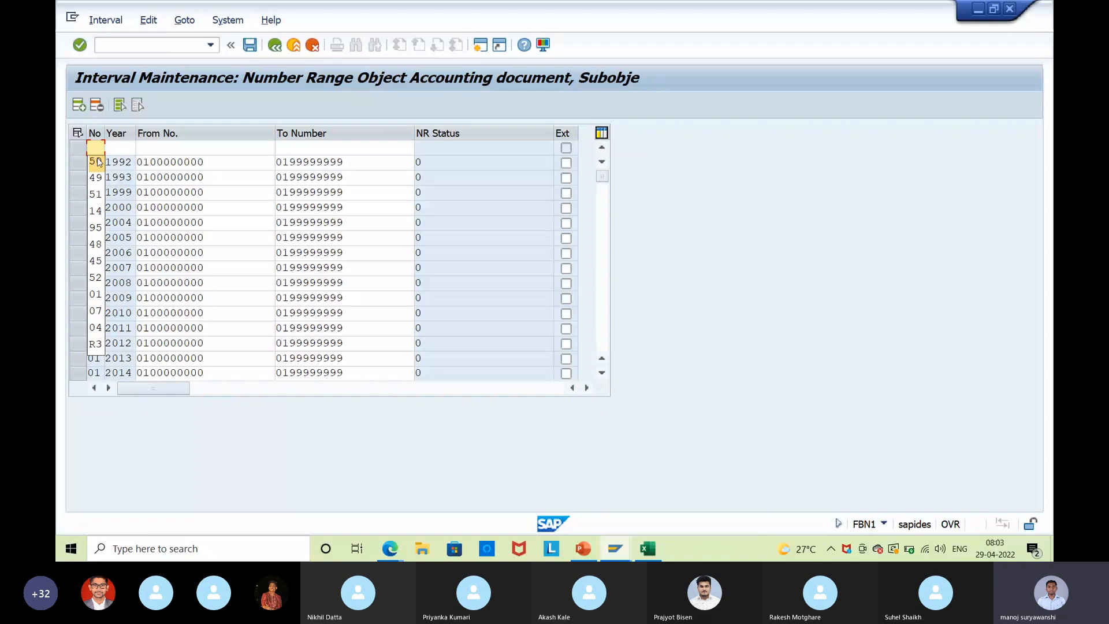
pyautogui.click(97, 194)
pyautogui.click(119, 148)
pyautogui.write('2022')
pyautogui.click(155, 148)
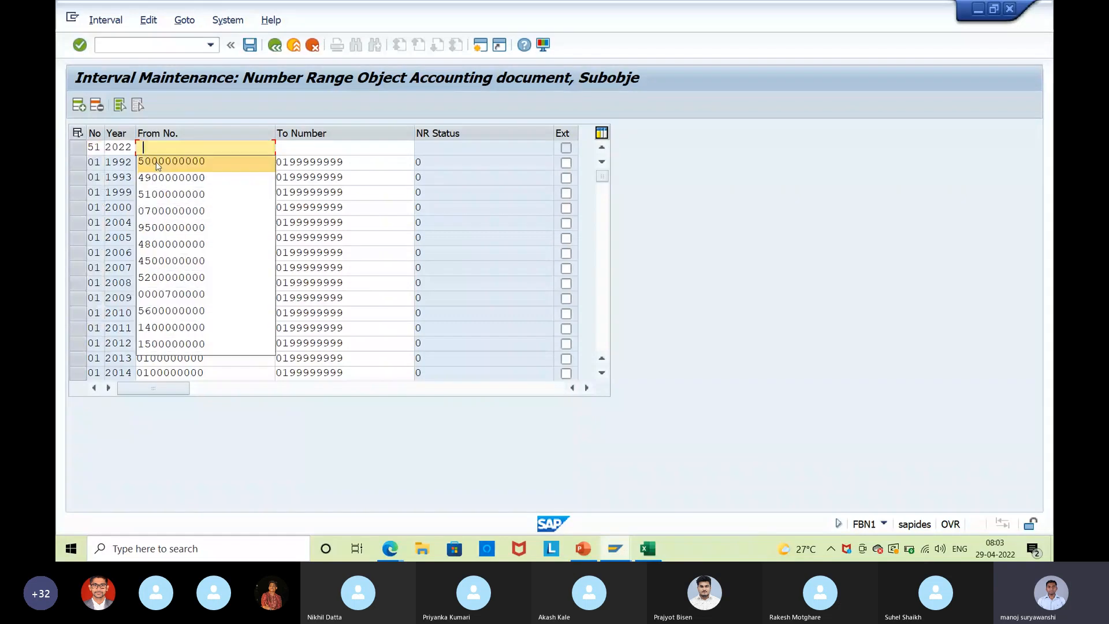
pyautogui.click(171, 195)
pyautogui.click(341, 147)
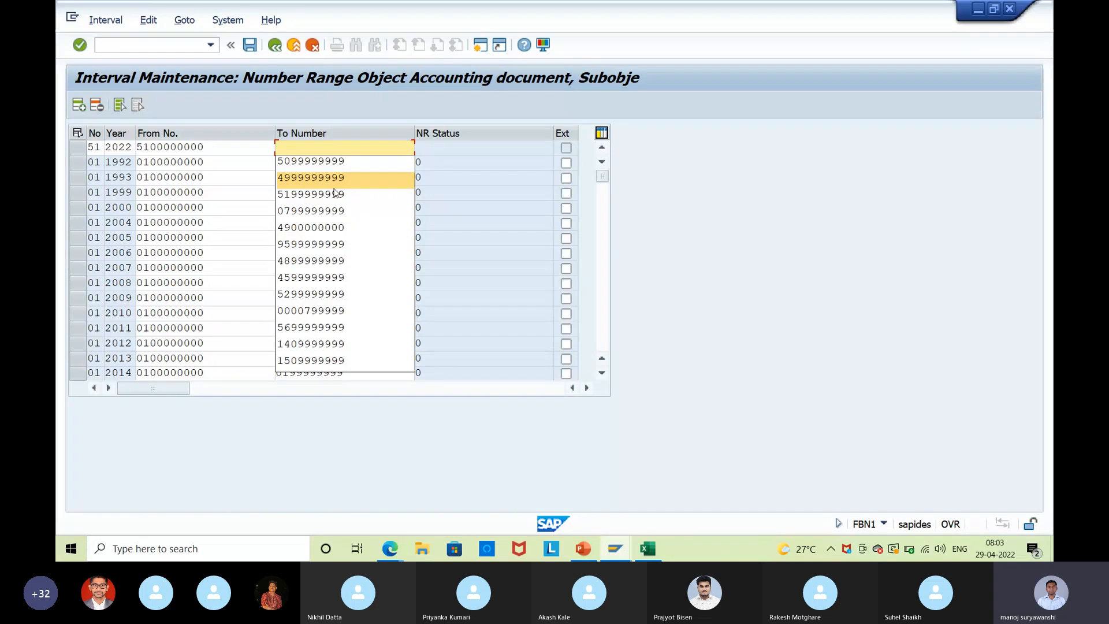
pyautogui.click(335, 194)
pyautogui.click(247, 48)
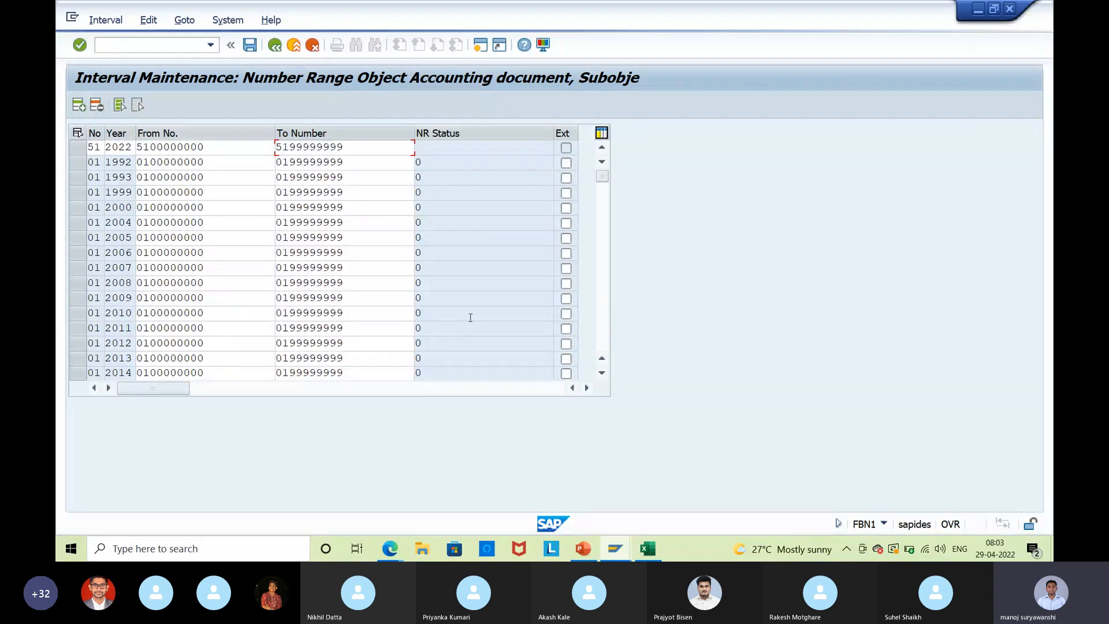
pyautogui.click(610, 554)
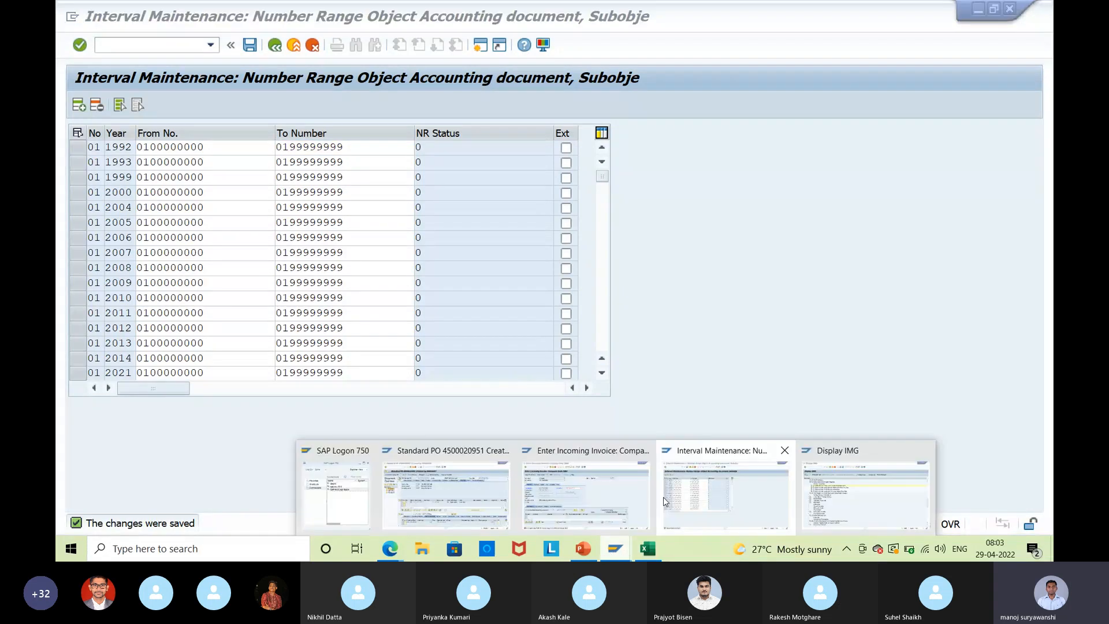
pyautogui.click(586, 496)
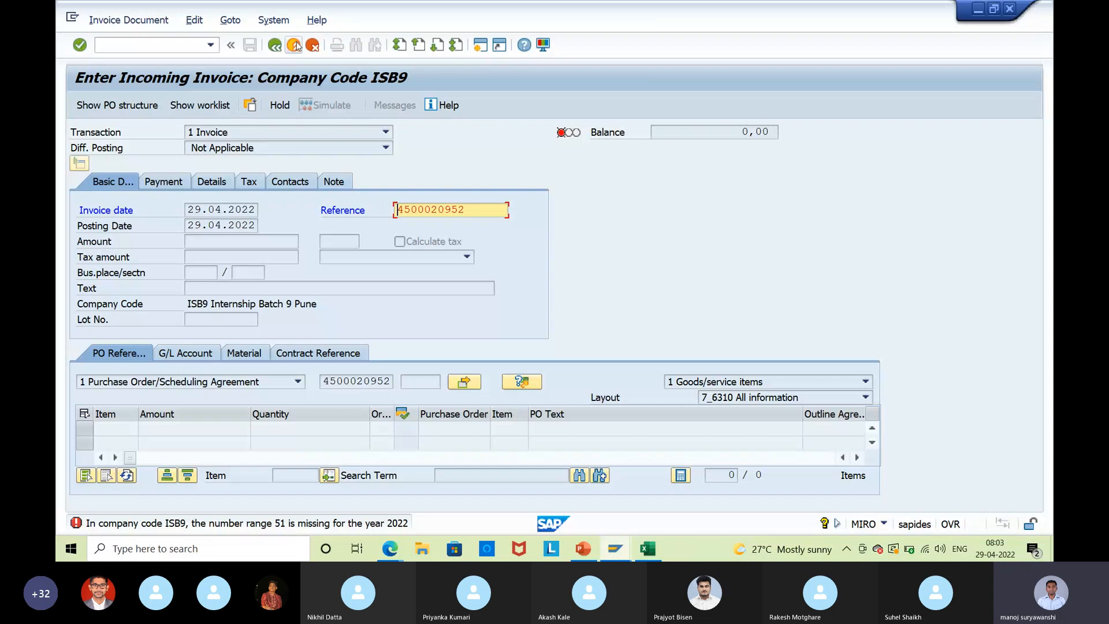
pyautogui.click(294, 45)
pyautogui.write('mif')
pyautogui.write('o')
pyautogui.press('Return')
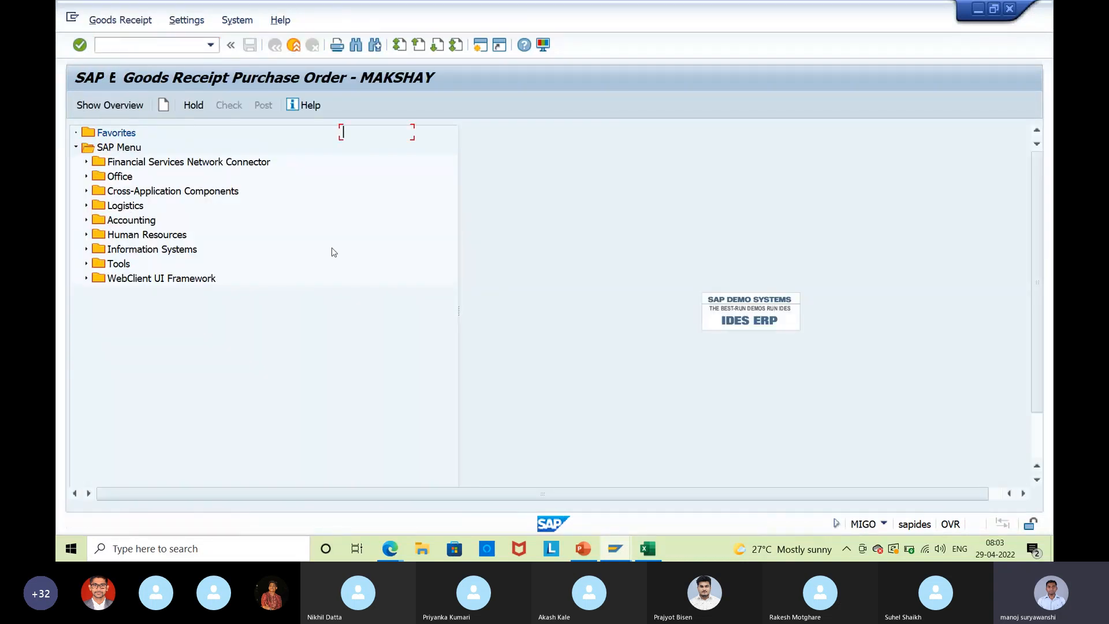
pyautogui.hotkey('alt', 'Tab')
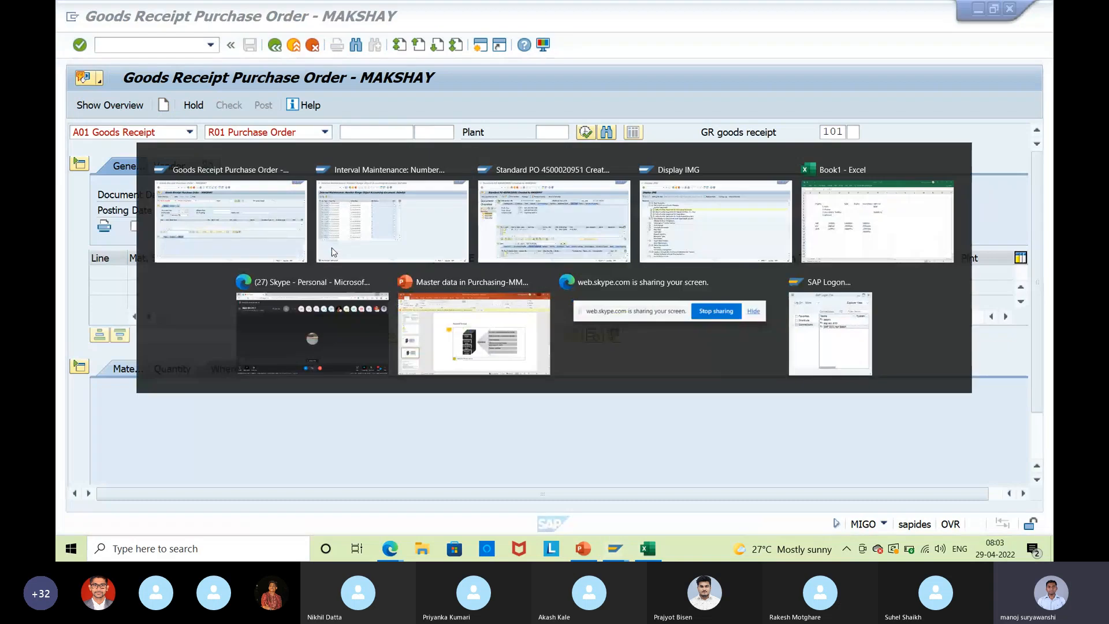
pyautogui.hotkey('alt', 'Tab')
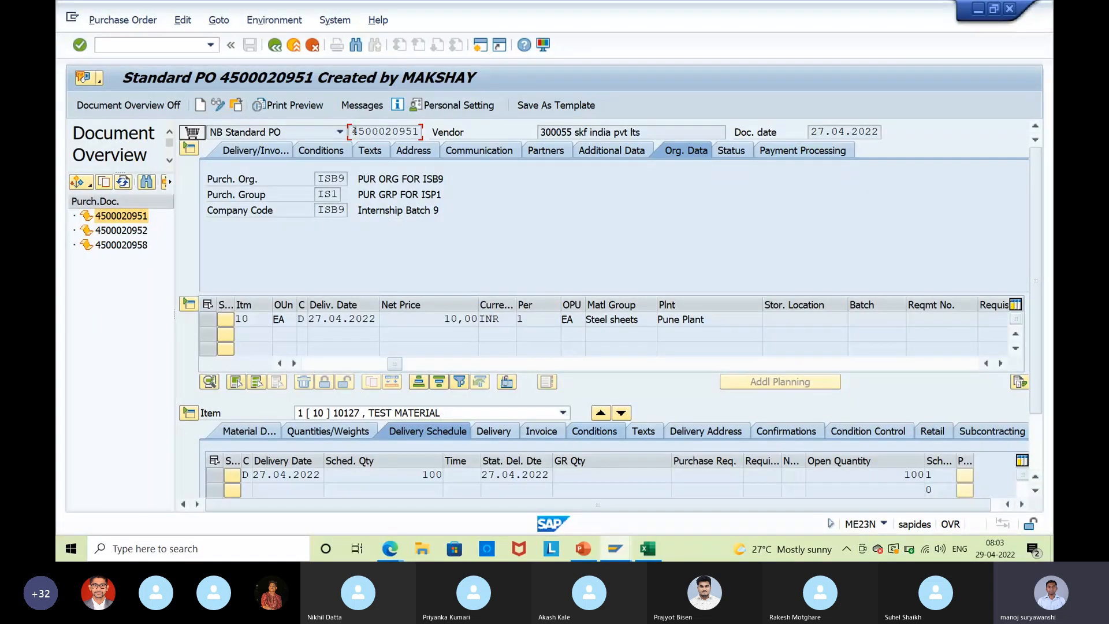
pyautogui.hotkey('alt', 'Tab')
pyautogui.hotkey('ctrl', 'v')
pyautogui.press('Return')
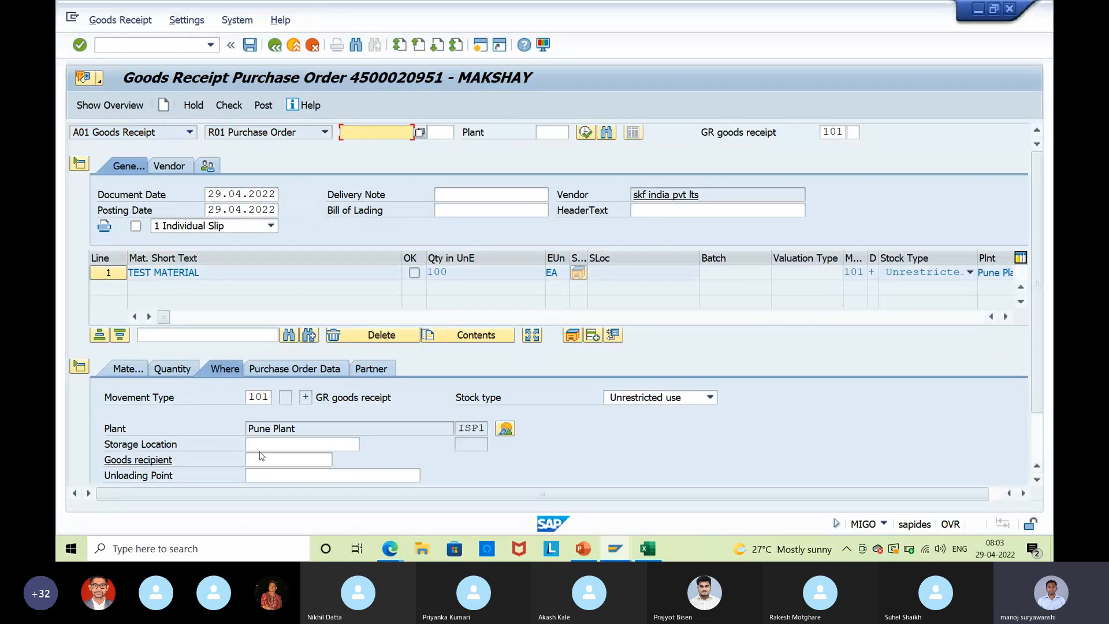
# Set storage location 1000, item OK, delivery note quantity 100, and check the receipt.
pyautogui.click(280, 444)
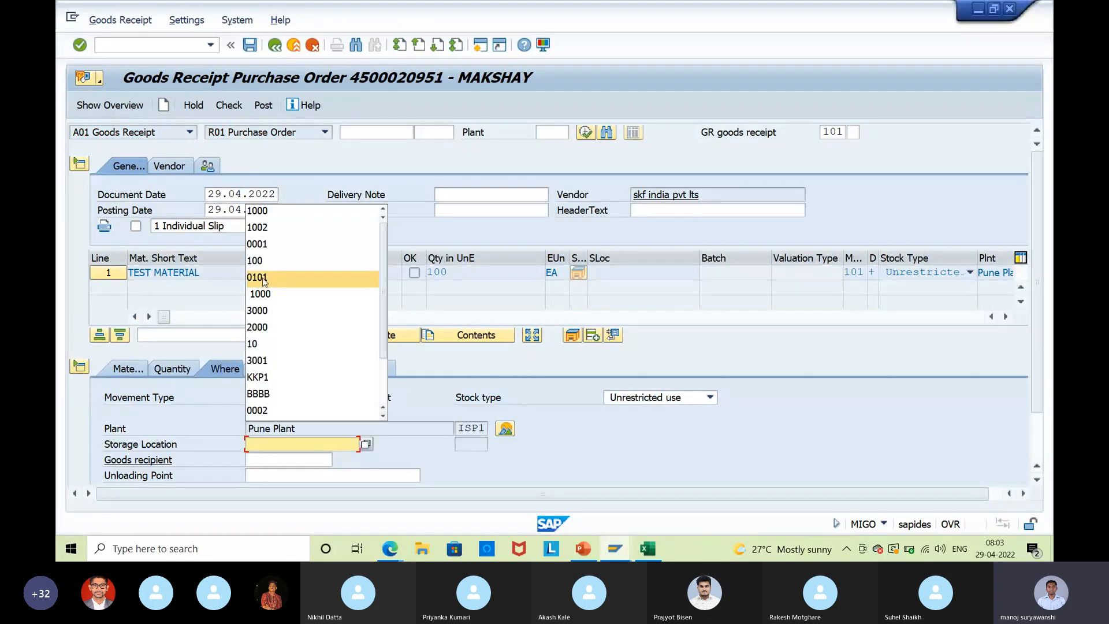
pyautogui.click(280, 214)
pyautogui.scroll(-1, 231, 376)
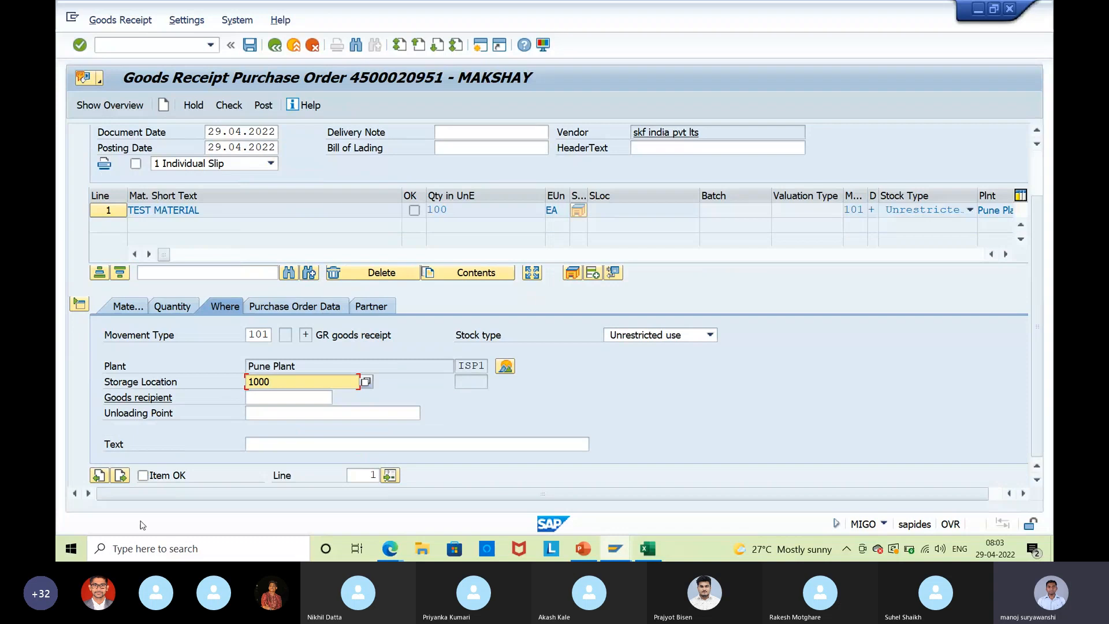
pyautogui.click(156, 478)
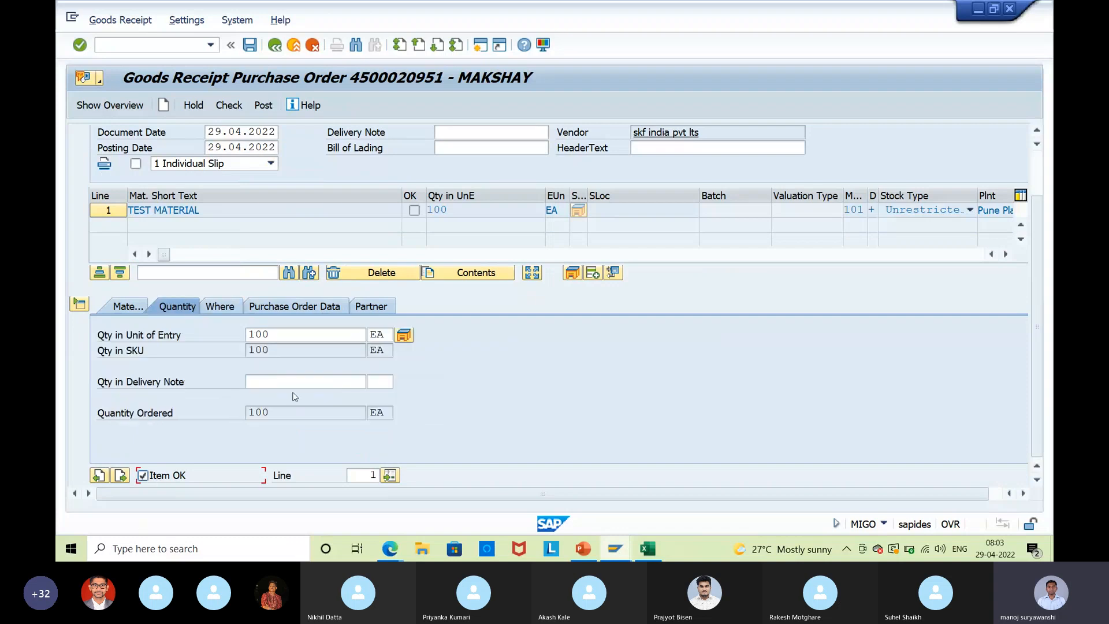
pyautogui.click(292, 380)
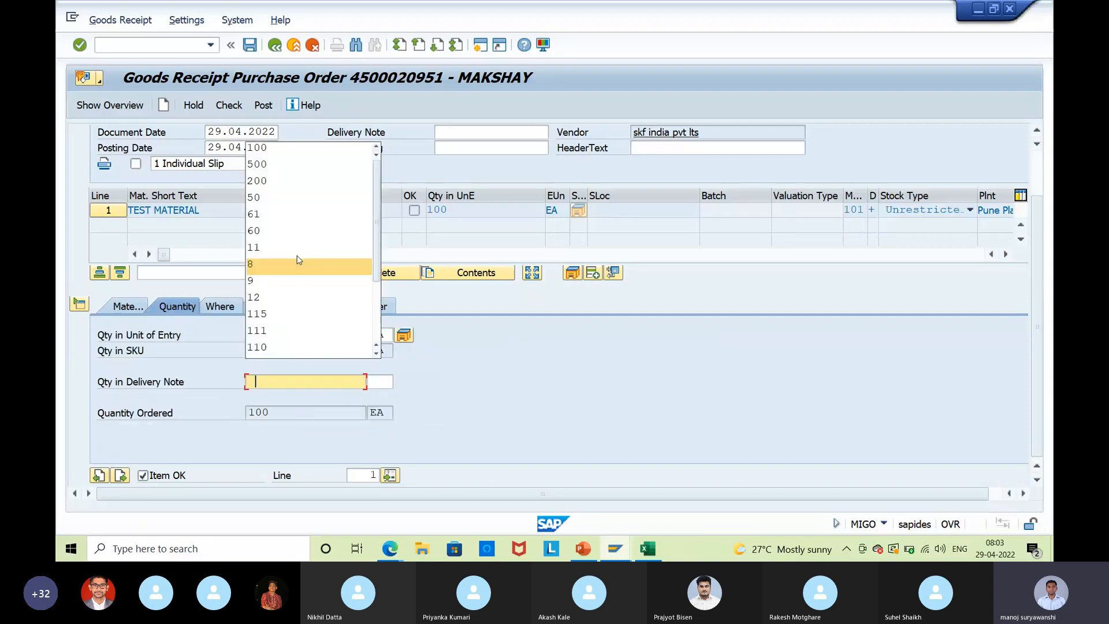
pyautogui.click(315, 152)
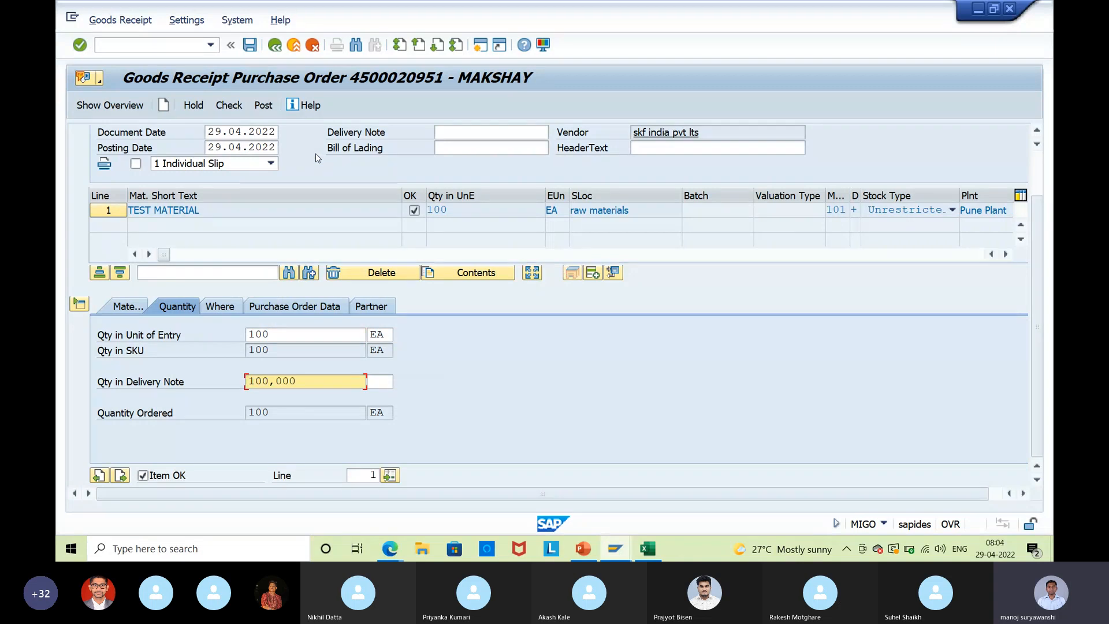
pyautogui.click(227, 105)
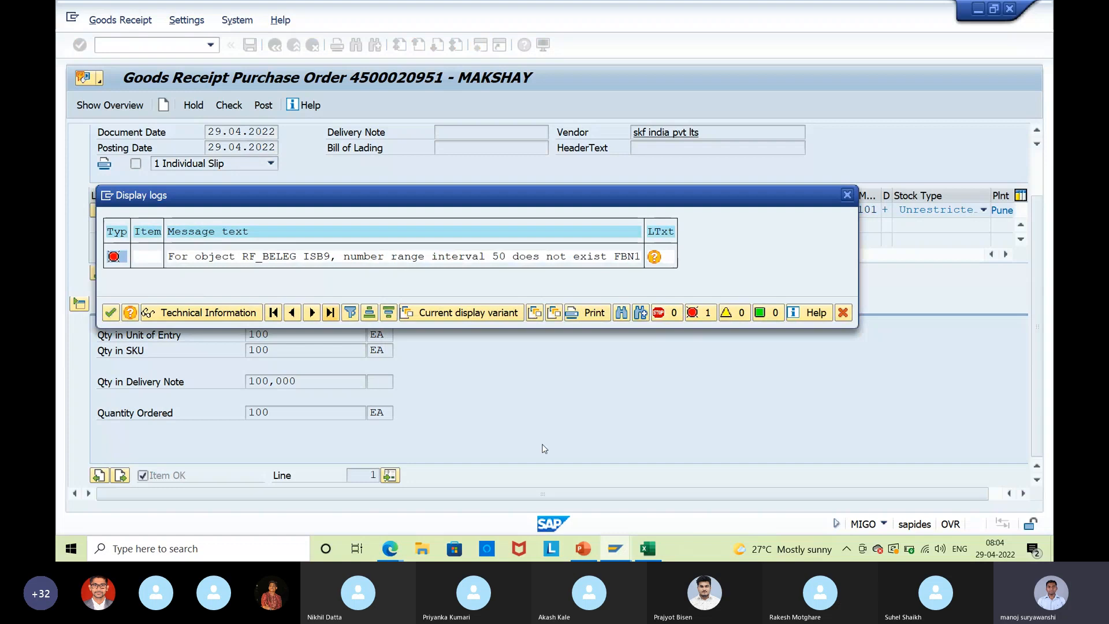
pyautogui.moveTo(615, 548)
pyautogui.click(725, 497)
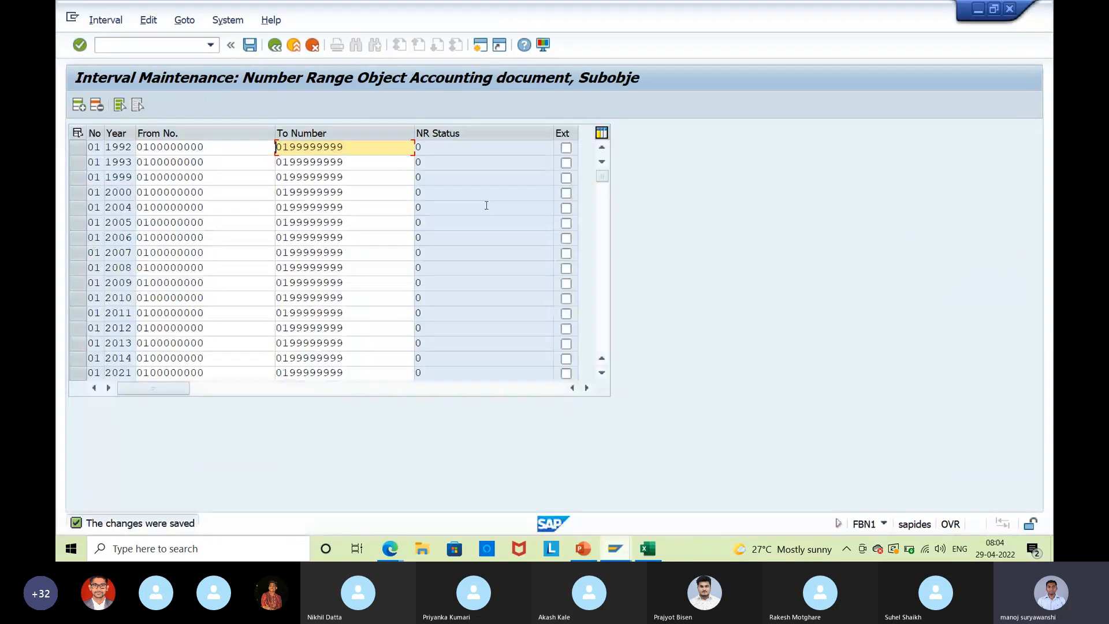
pyautogui.click(78, 107)
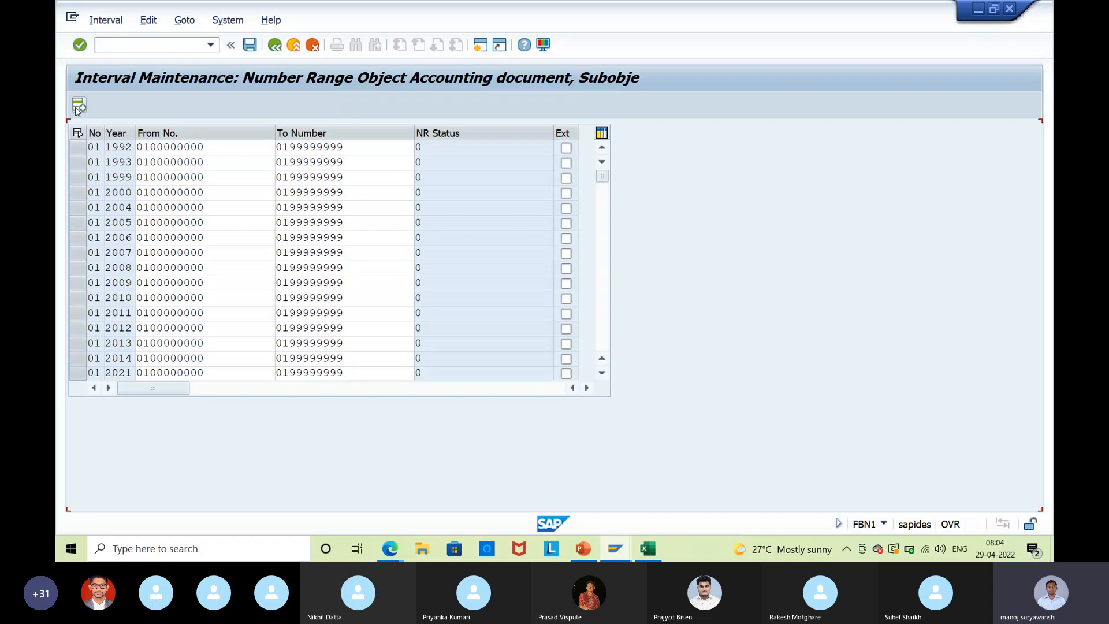
pyautogui.write('50')
pyautogui.click(120, 146)
pyautogui.write('2022')
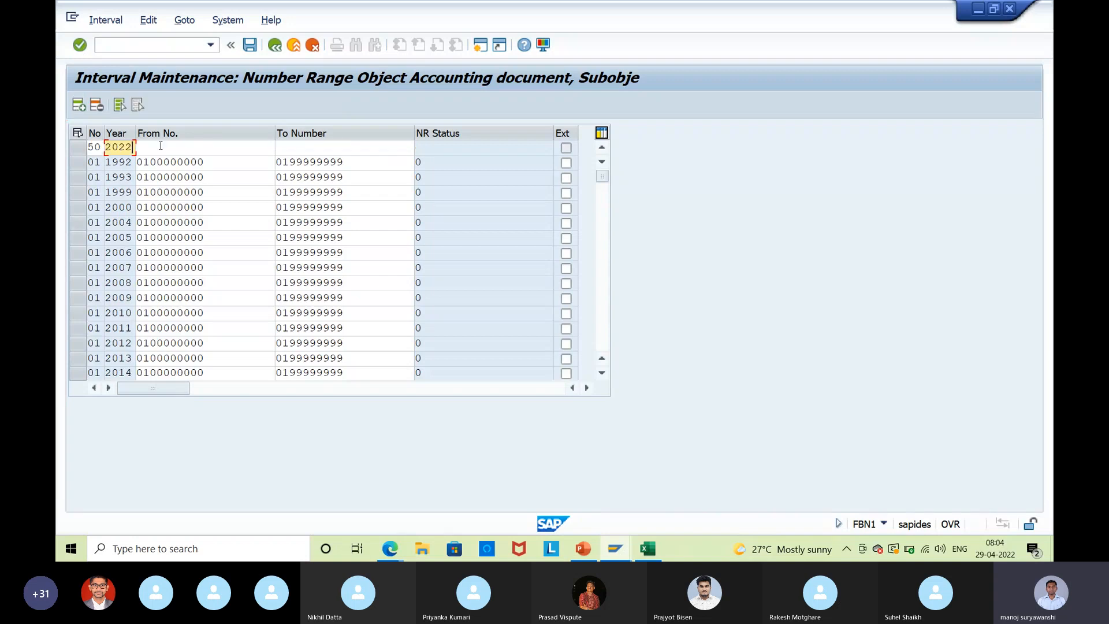
pyautogui.click(160, 147)
pyautogui.write('5000000000')
pyautogui.click(322, 149)
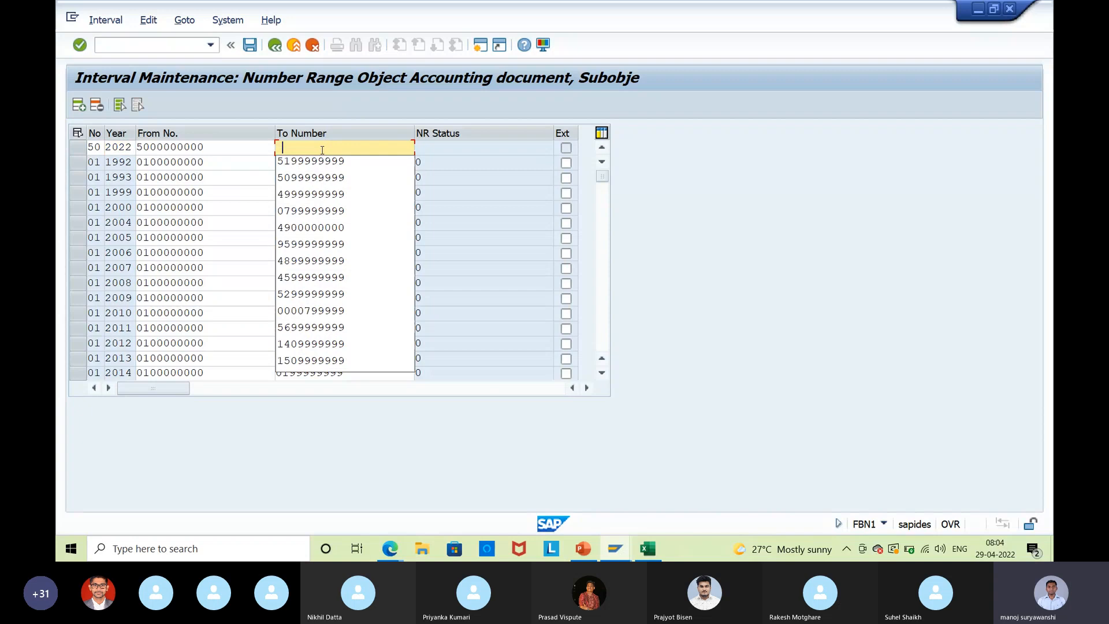
pyautogui.click(328, 184)
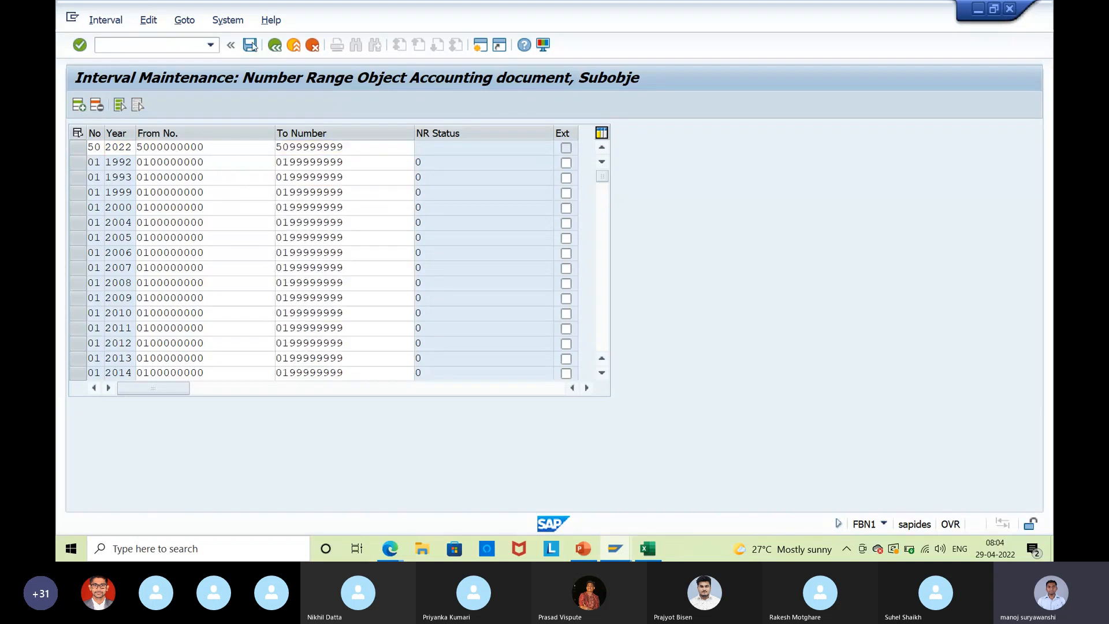
pyautogui.click(250, 45)
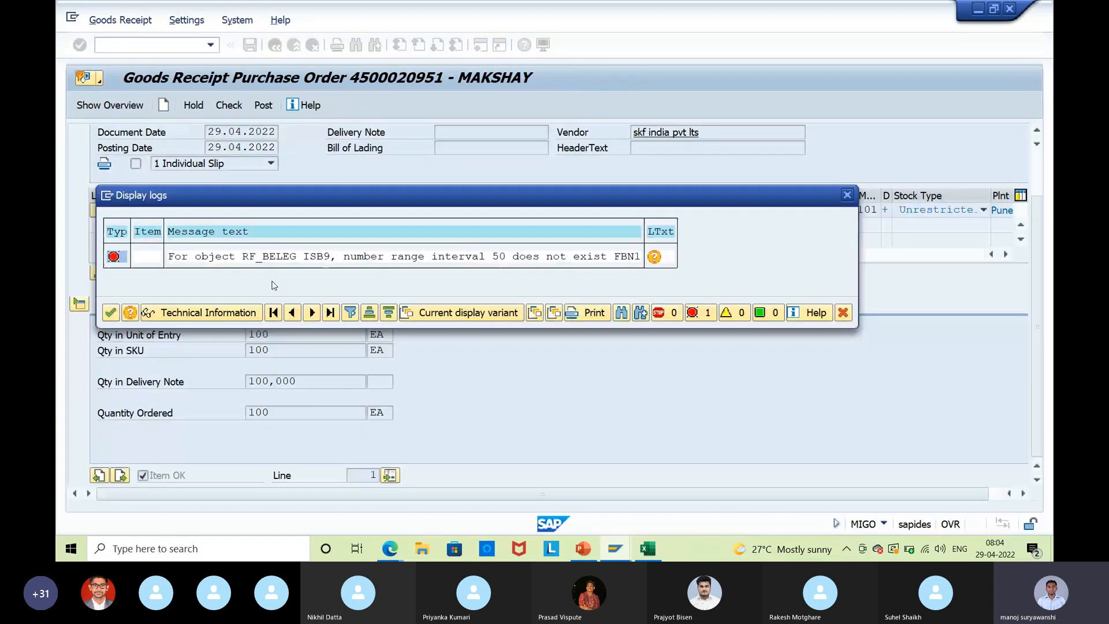
pyautogui.click(109, 313)
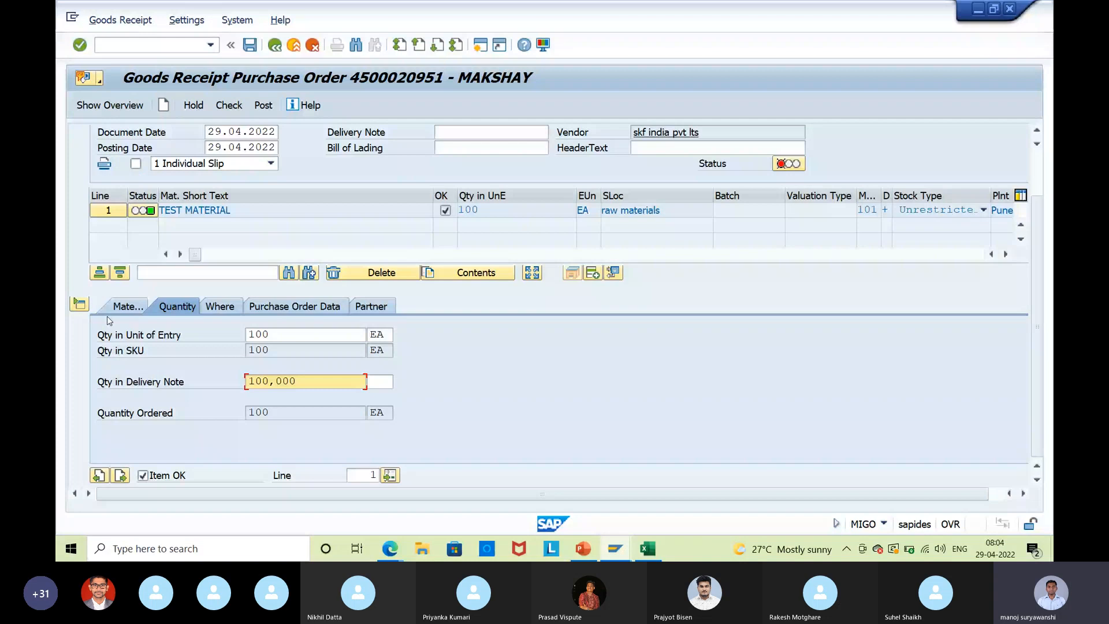
pyautogui.click(263, 105)
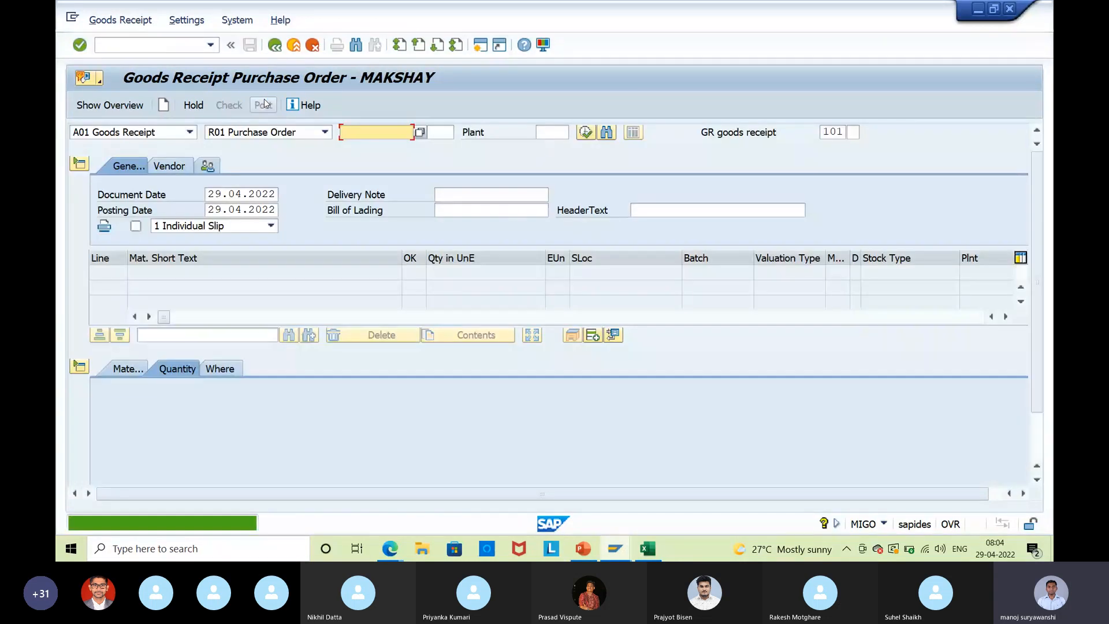
pyautogui.press('F3')
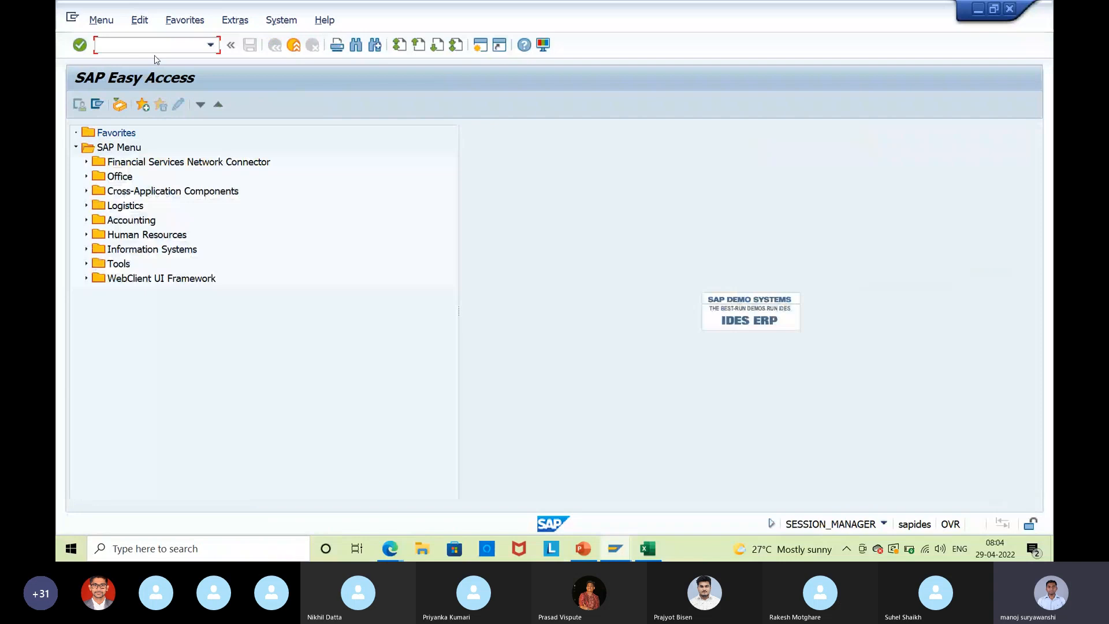
pyautogui.write('miro')
pyautogui.press('Return')
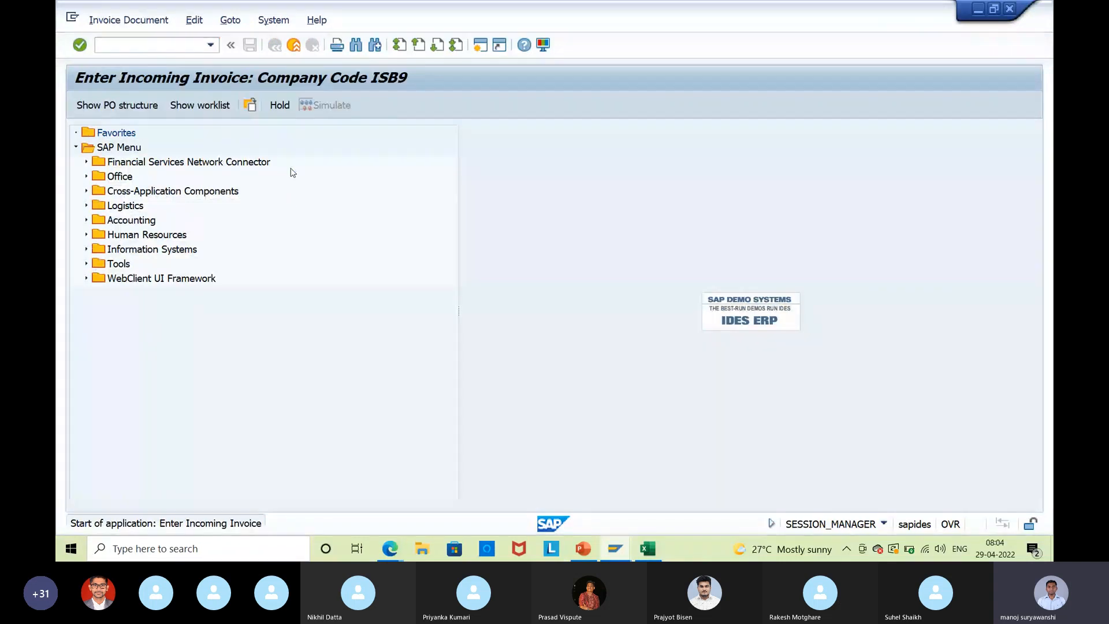
pyautogui.click(222, 210)
pyautogui.click(229, 225)
pyautogui.press('Tab')
pyautogui.hotkey('ctrl', 'v')
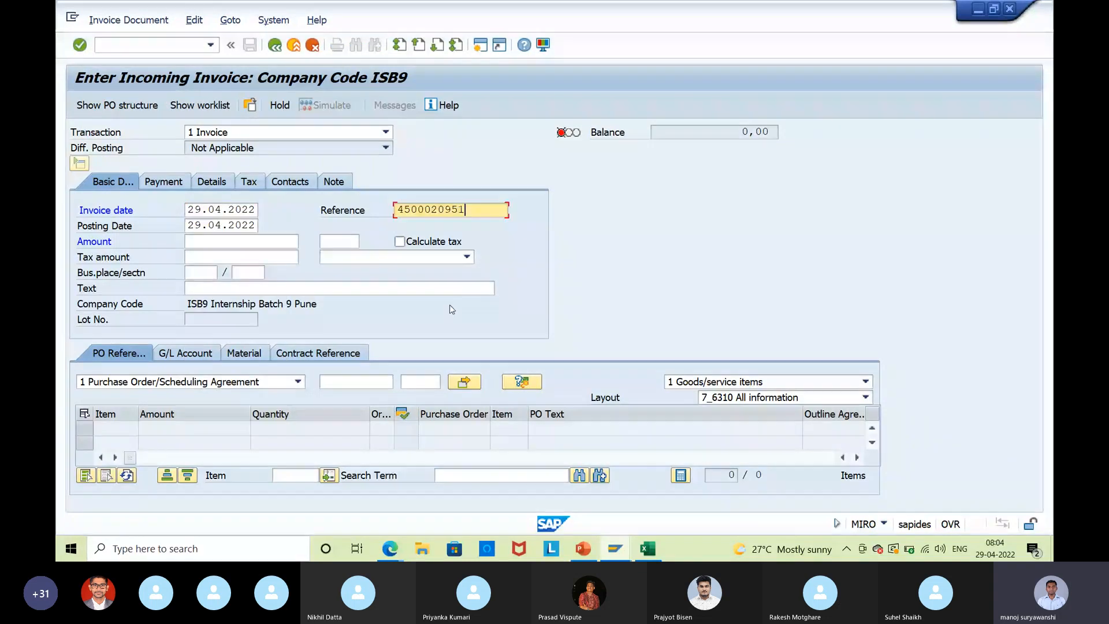
pyautogui.click(362, 383)
pyautogui.hotkey('ctrl', 'v')
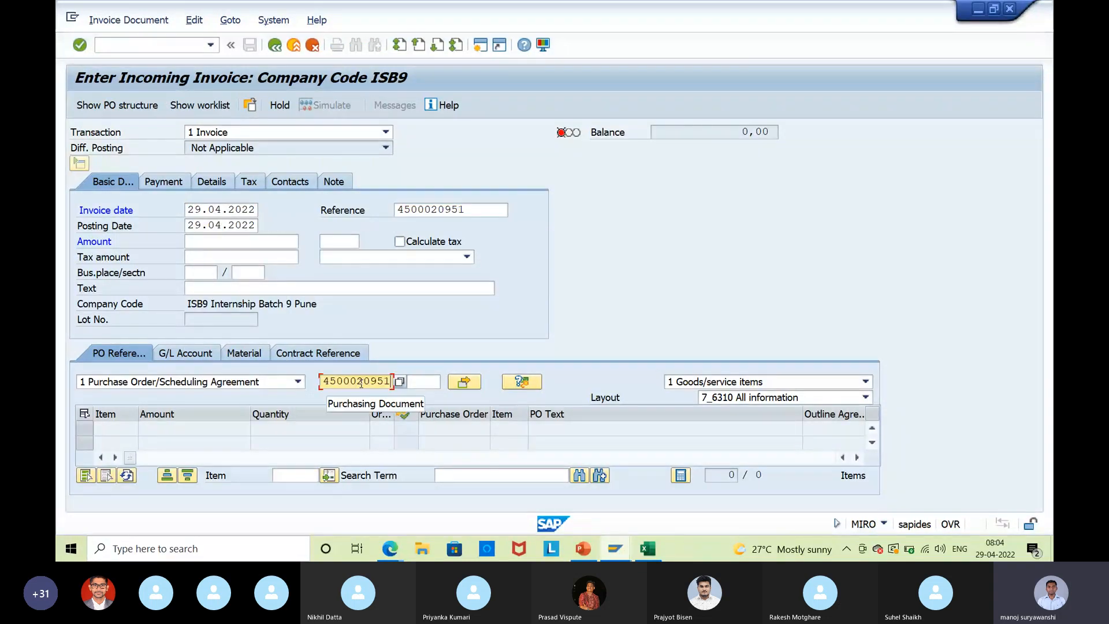
pyautogui.press('Return')
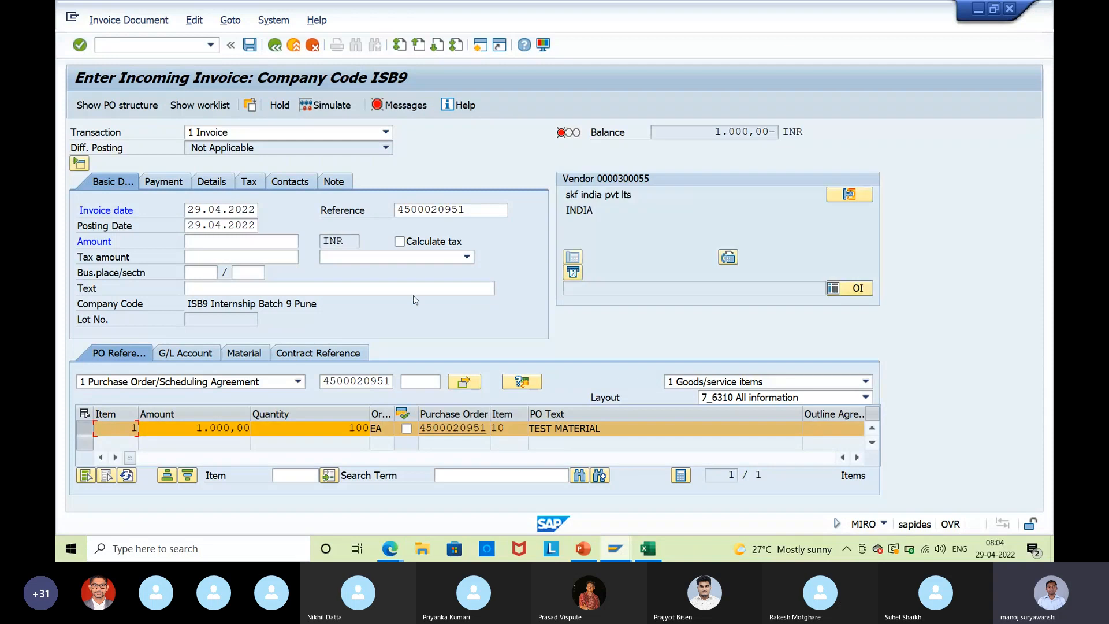
# Set tax code V0 on the item and invoice, and baseline date 29.04.2022.
pyautogui.click(859, 459)
pyautogui.click(859, 428)
pyautogui.click(583, 503)
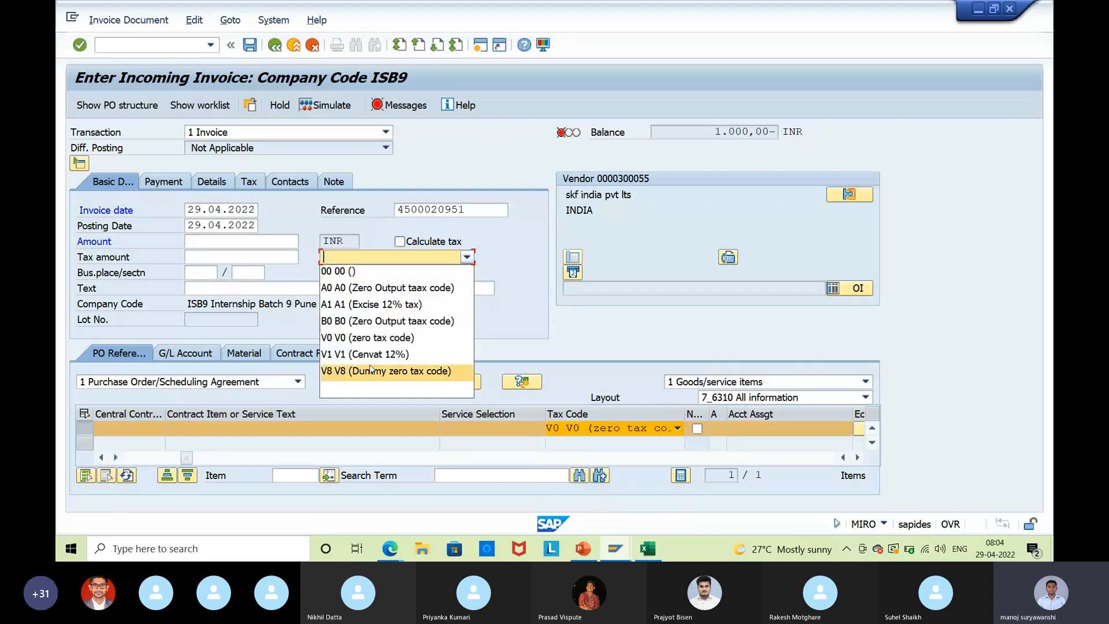
pyautogui.click(393, 337)
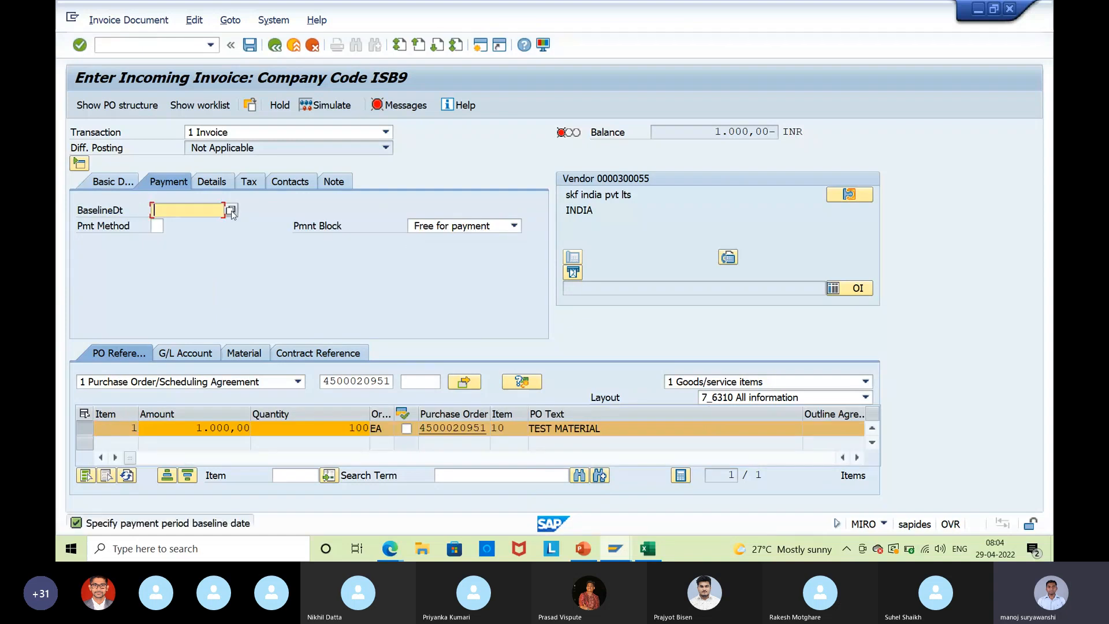
pyautogui.press('F4')
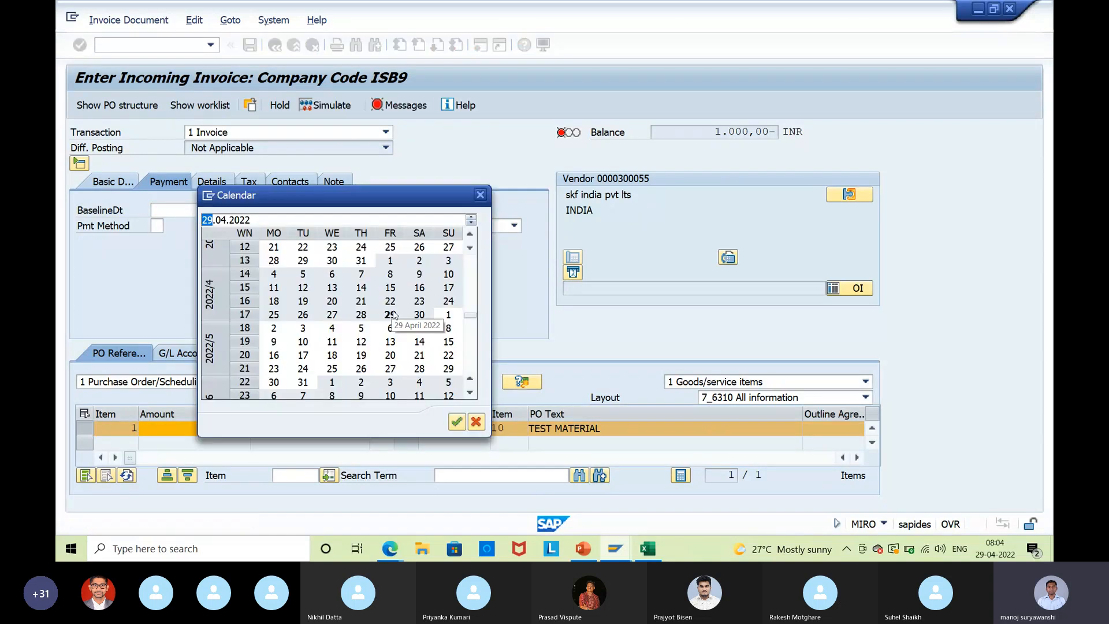
pyautogui.doubleClick(395, 316)
pyautogui.press('Return')
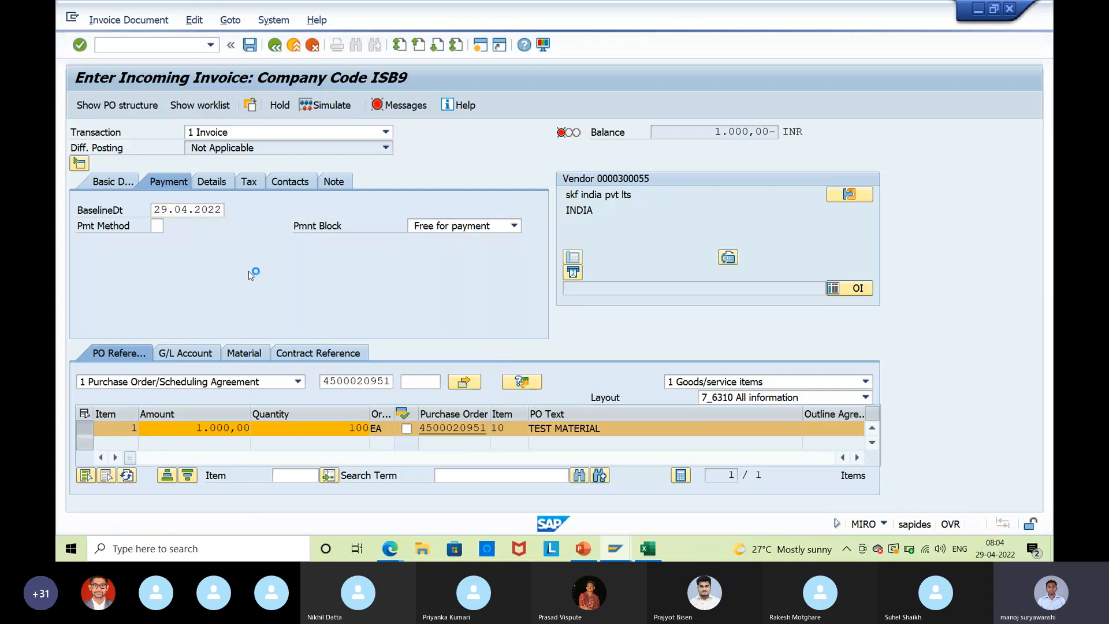
# Turn on Calculate tax and enter the invoice amount 1000.
pyautogui.click(106, 186)
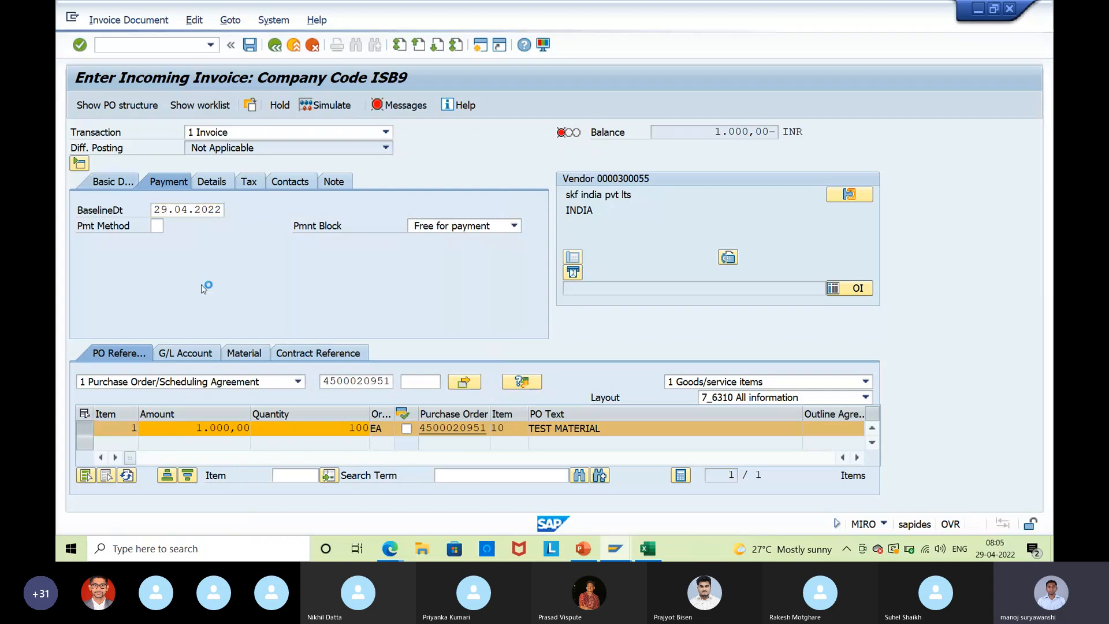
pyautogui.click(400, 241)
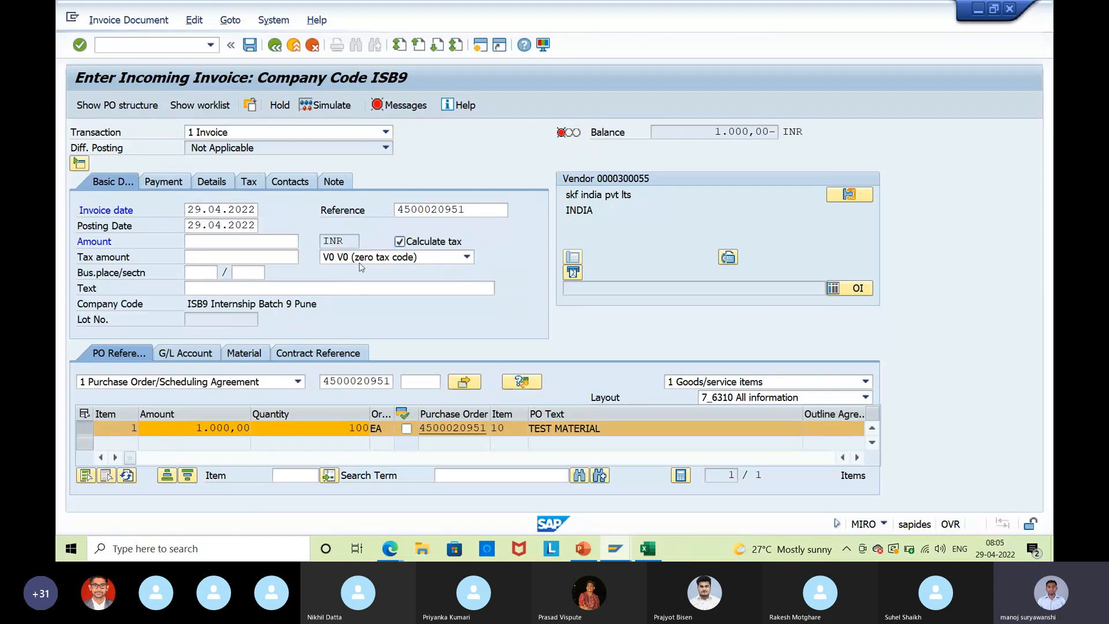
pyautogui.click(212, 244)
pyautogui.write('1000')
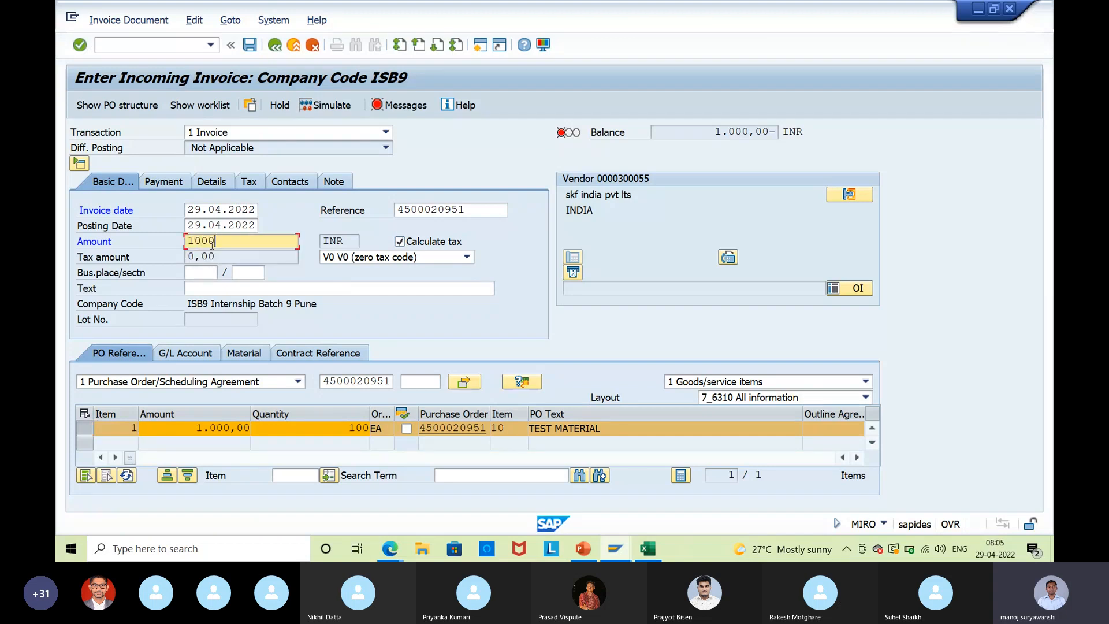
pyautogui.press('Return')
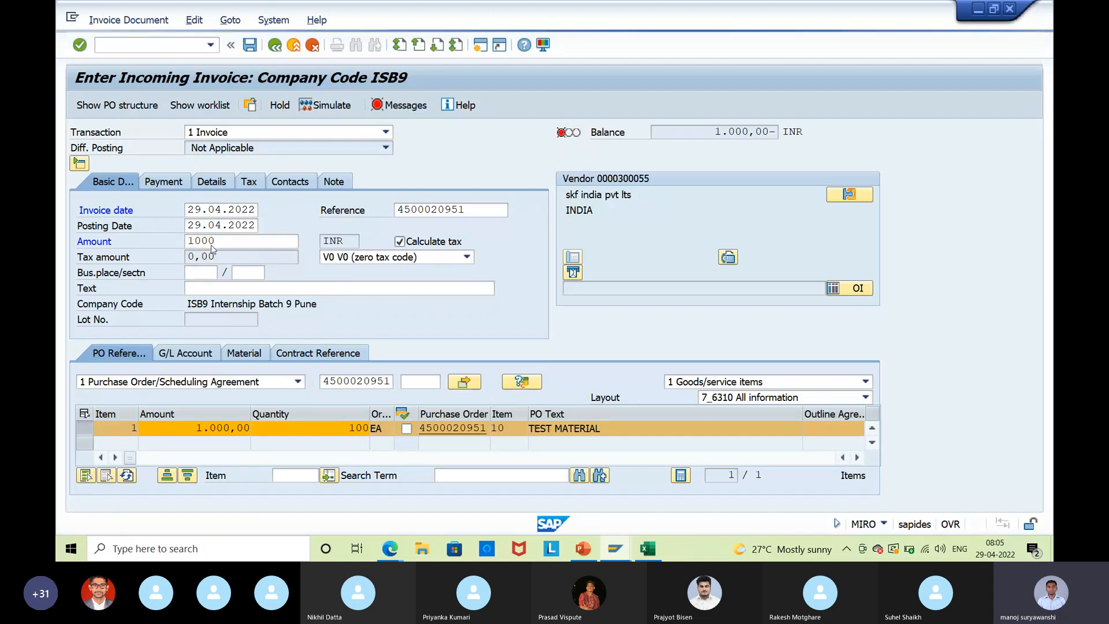
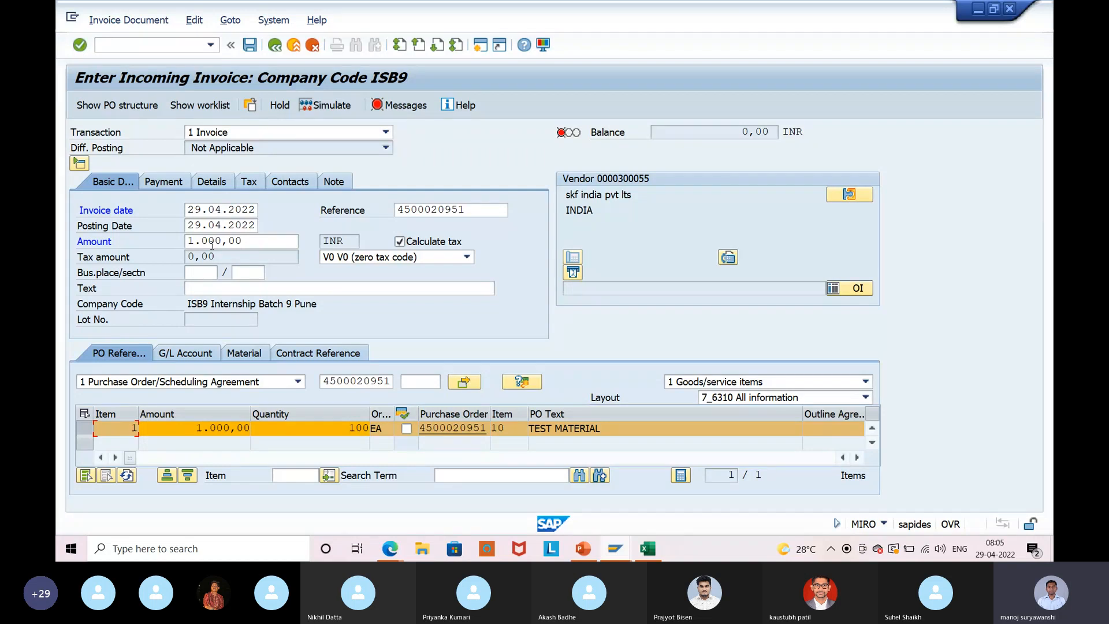
# Review the invoice error log and its long text on missing ISB9 customization, copying the error text.
pyautogui.click(380, 107)
pyautogui.moveTo(252, 266); pyautogui.dragTo(322, 273)
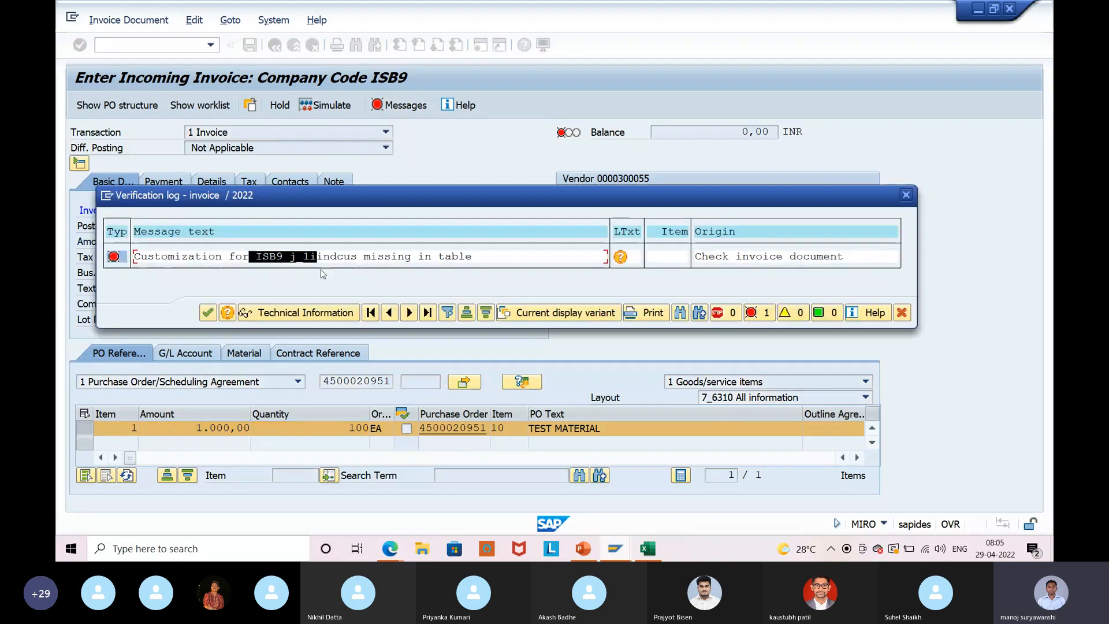
pyautogui.hotkey('ctrl', 'c')
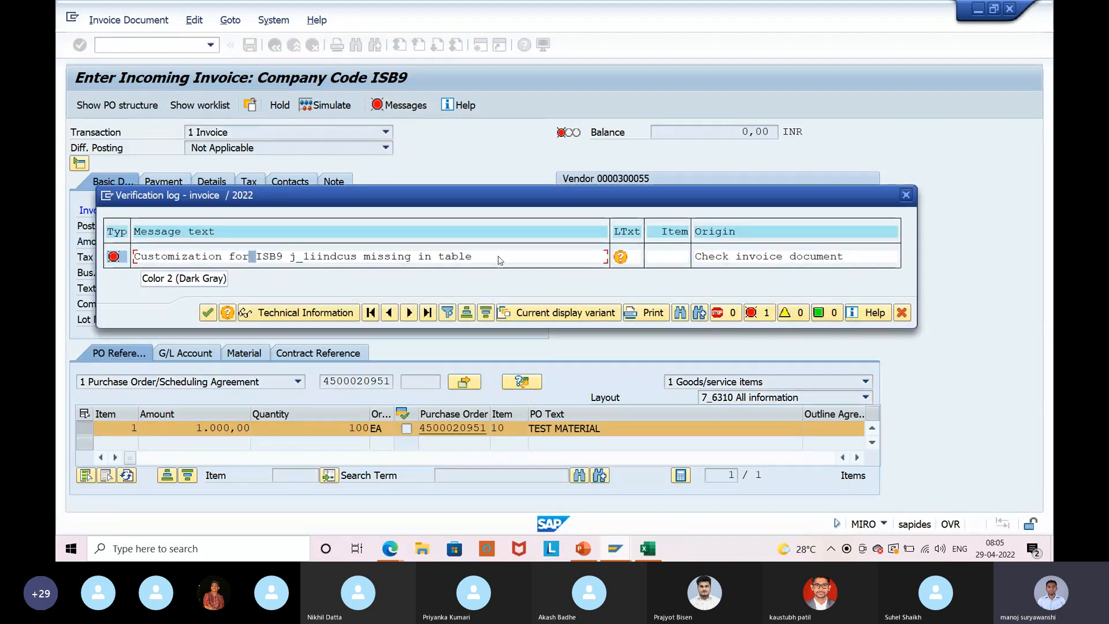
pyautogui.click(622, 260)
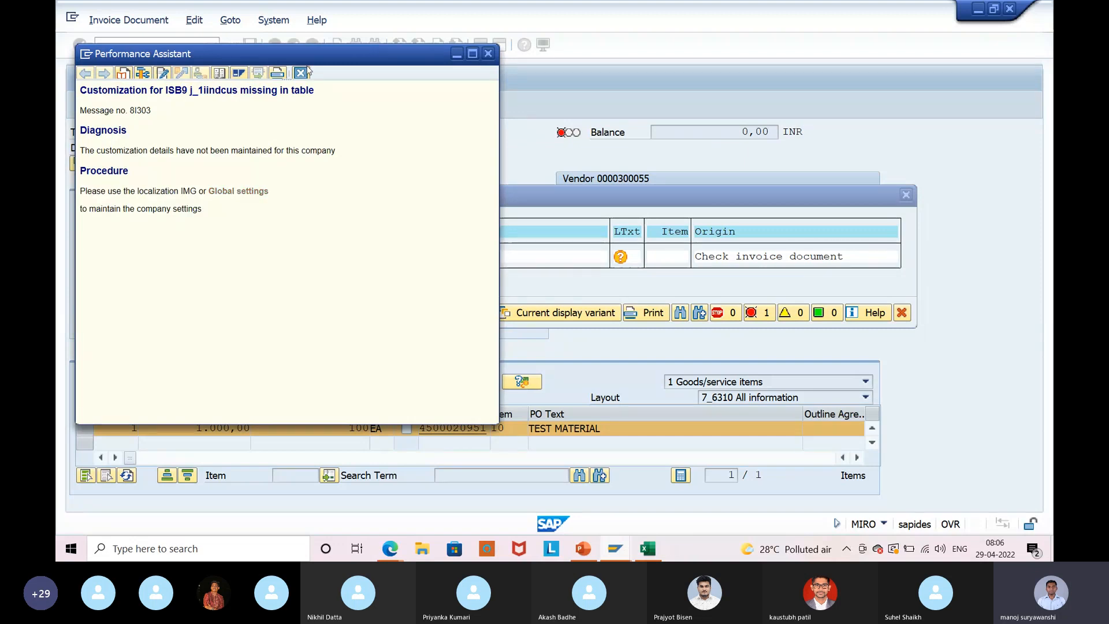
pyautogui.click(488, 54)
pyautogui.moveTo(256, 256); pyautogui.dragTo(491, 255)
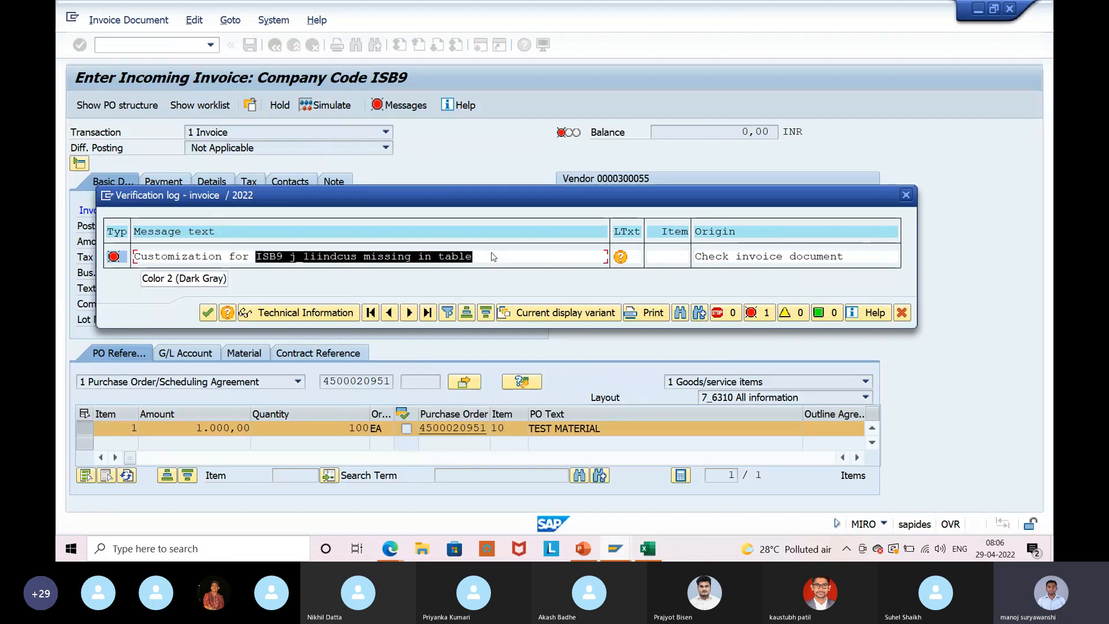
pyautogui.hotkey('ctrl', 'c')
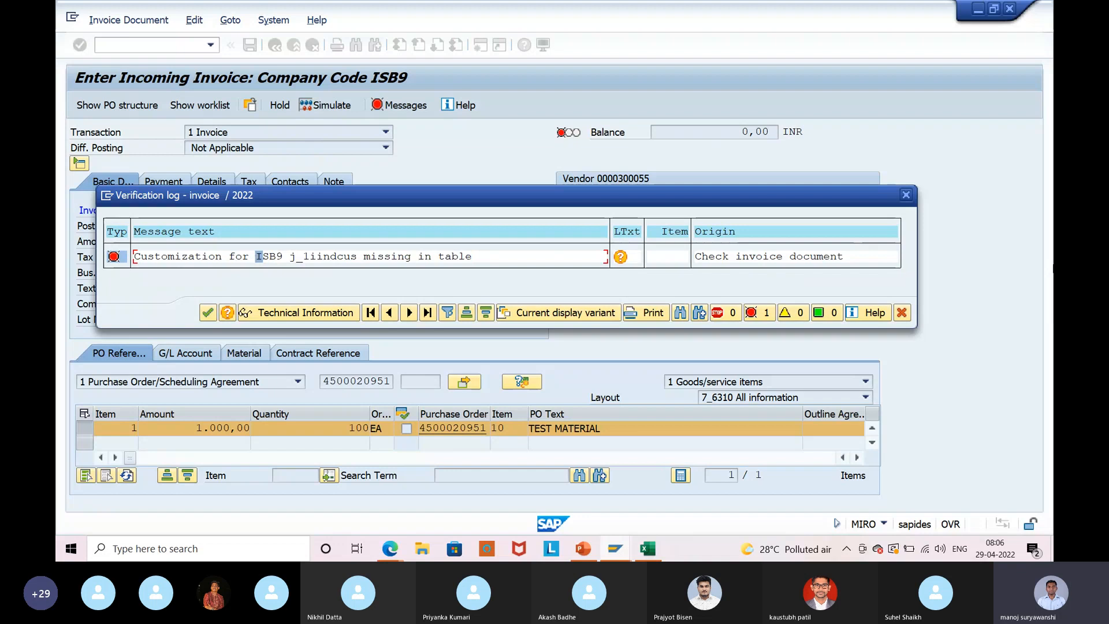
pyautogui.click(906, 195)
# Simulate the invoice, reopen its error log and create a second SAP session.
pyautogui.click(323, 110)
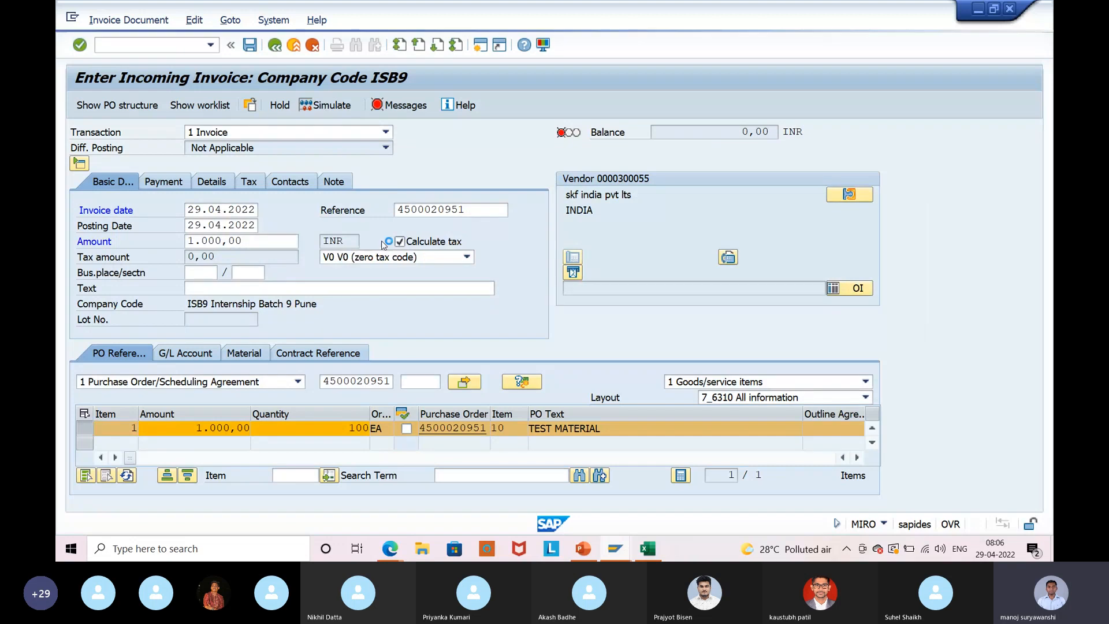
pyautogui.click(380, 107)
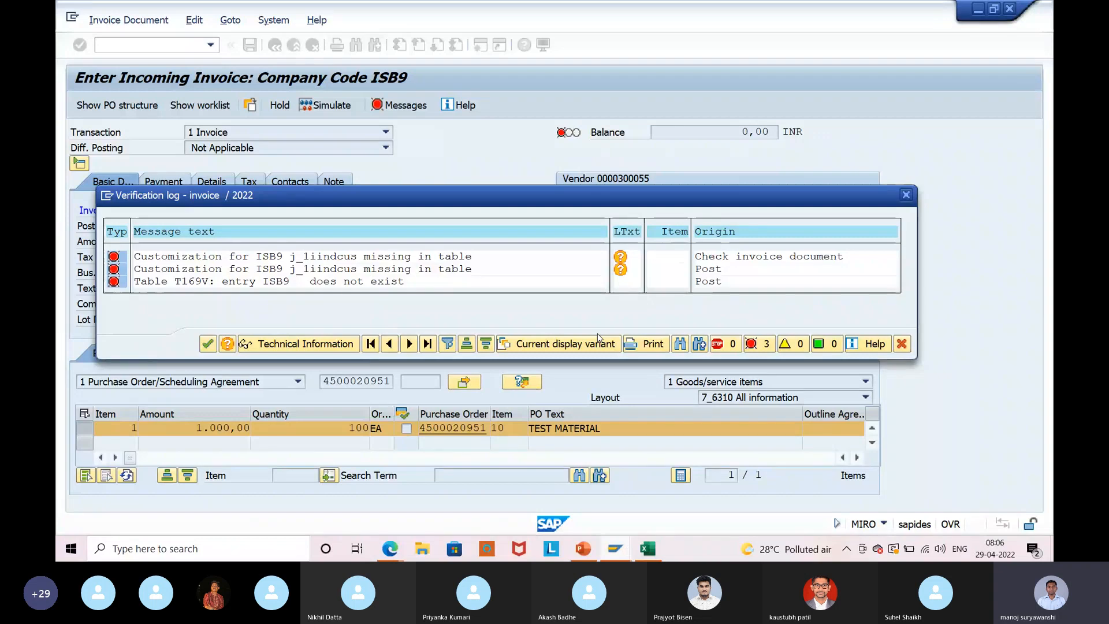
pyautogui.moveTo(256, 256); pyautogui.dragTo(396, 272)
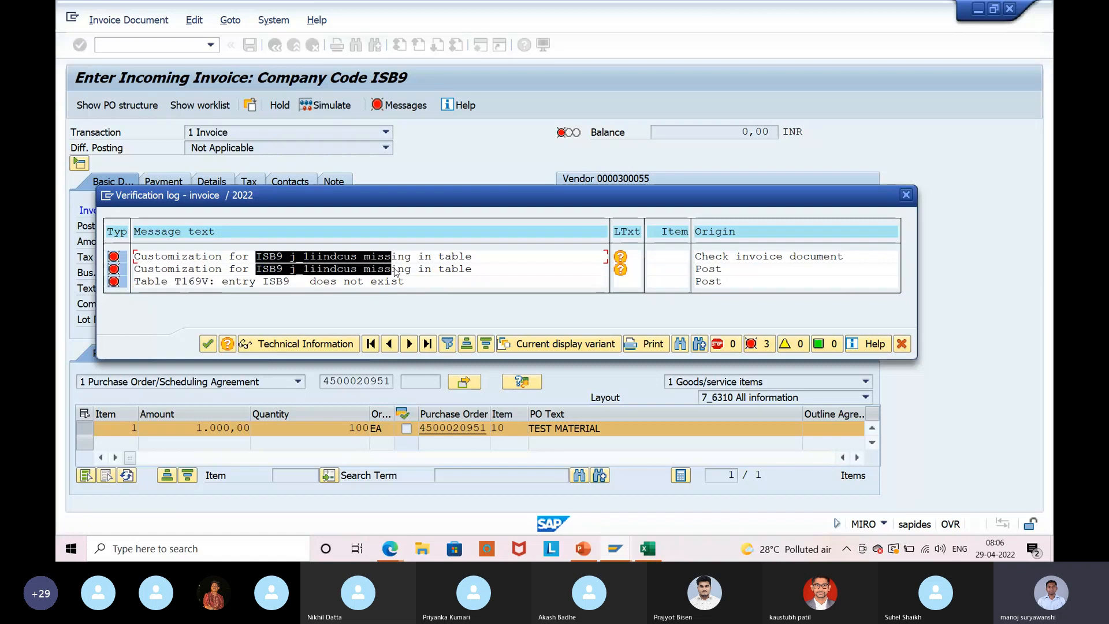
pyautogui.click(107, 195)
pyautogui.click(140, 262)
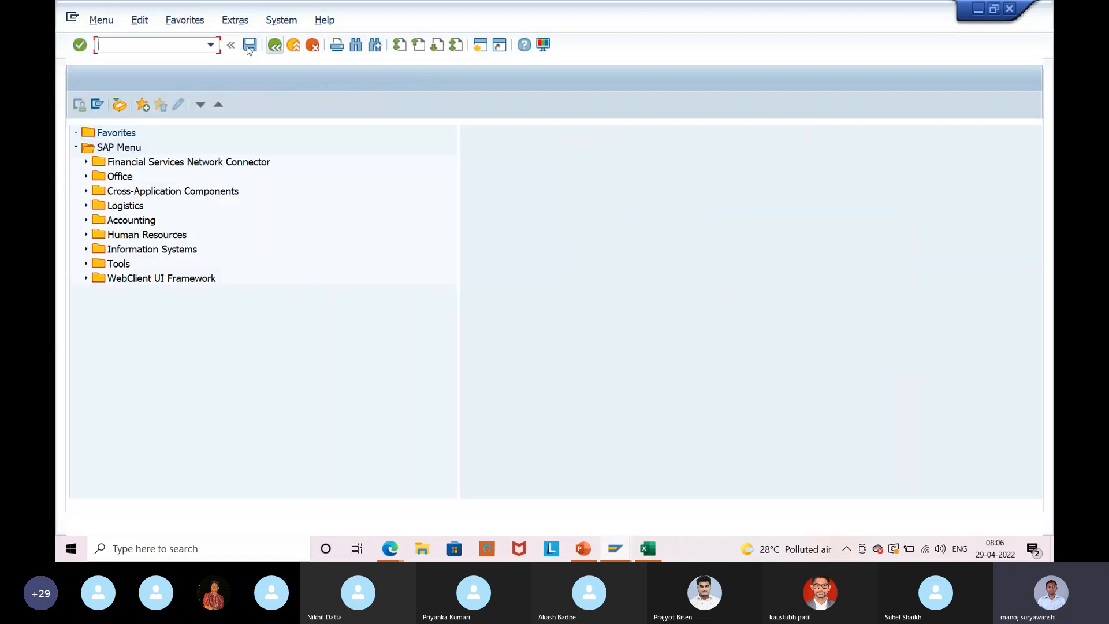
# Start SPRO, open the SAP Reference IMG and browse the Financial Accounting (New) branches.
pyautogui.write('spro')
pyautogui.press('Return')
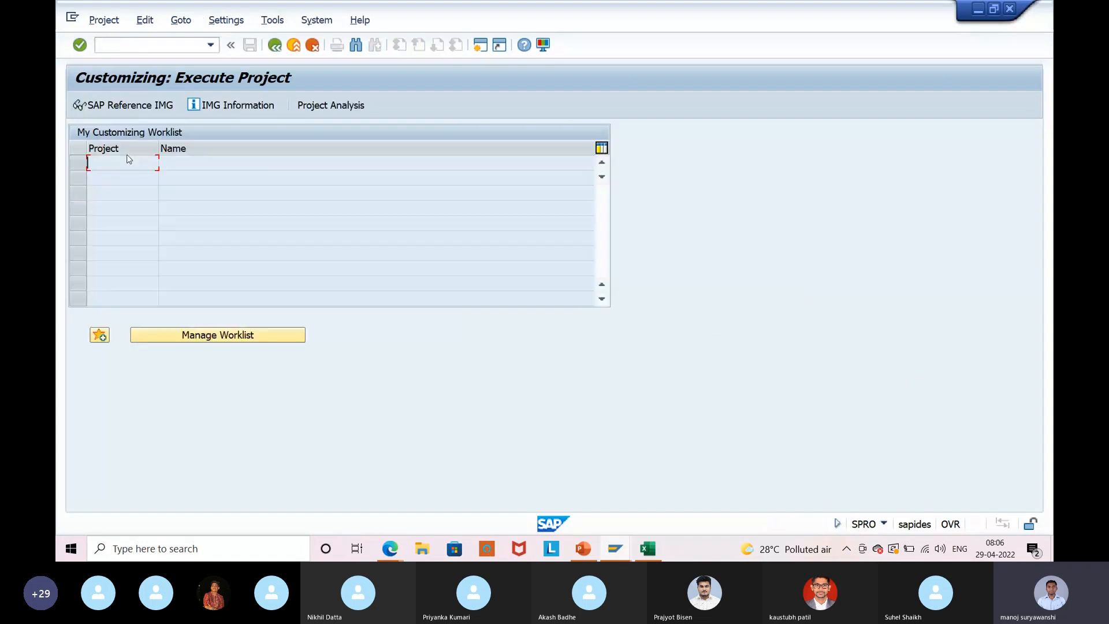
pyautogui.click(126, 107)
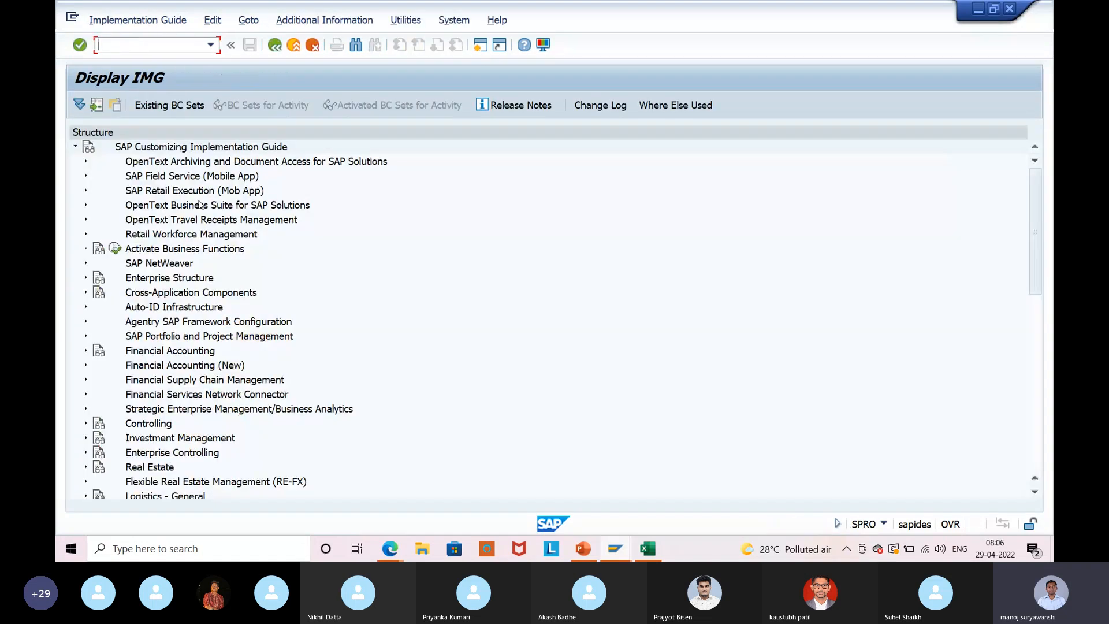
pyautogui.click(85, 365)
pyautogui.scroll(-1, 288, 367)
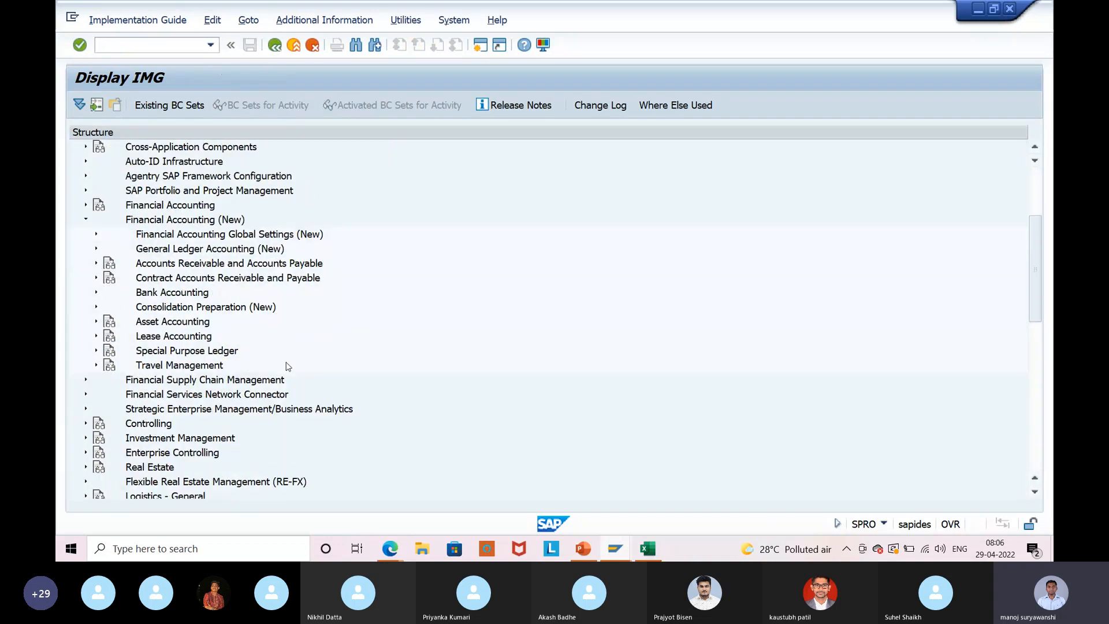
pyautogui.click(97, 250)
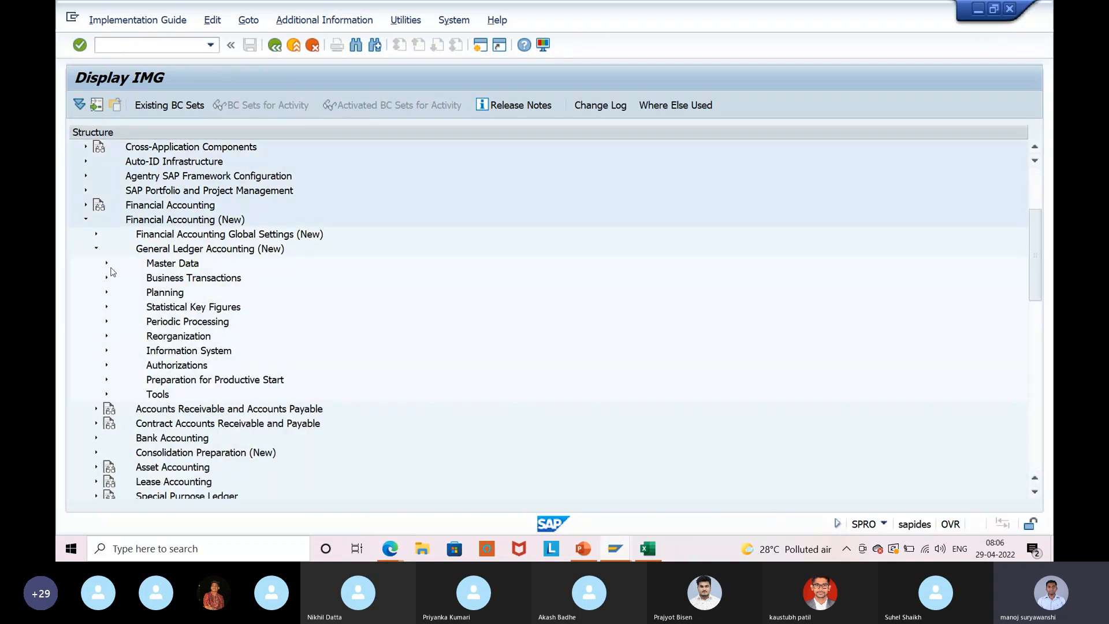
pyautogui.click(97, 249)
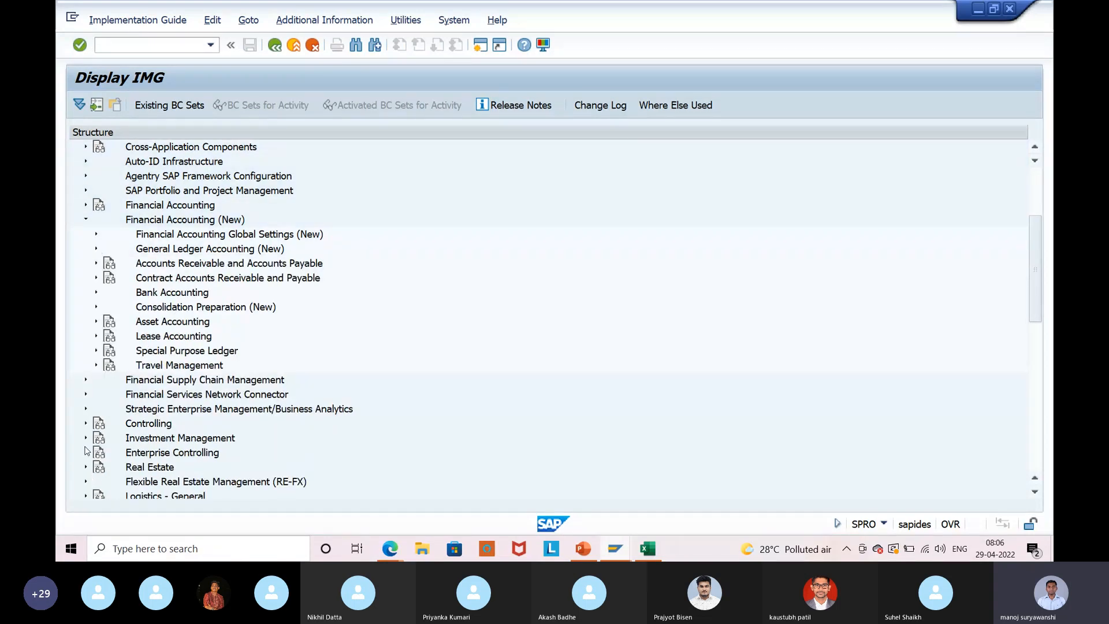
pyautogui.click(96, 264)
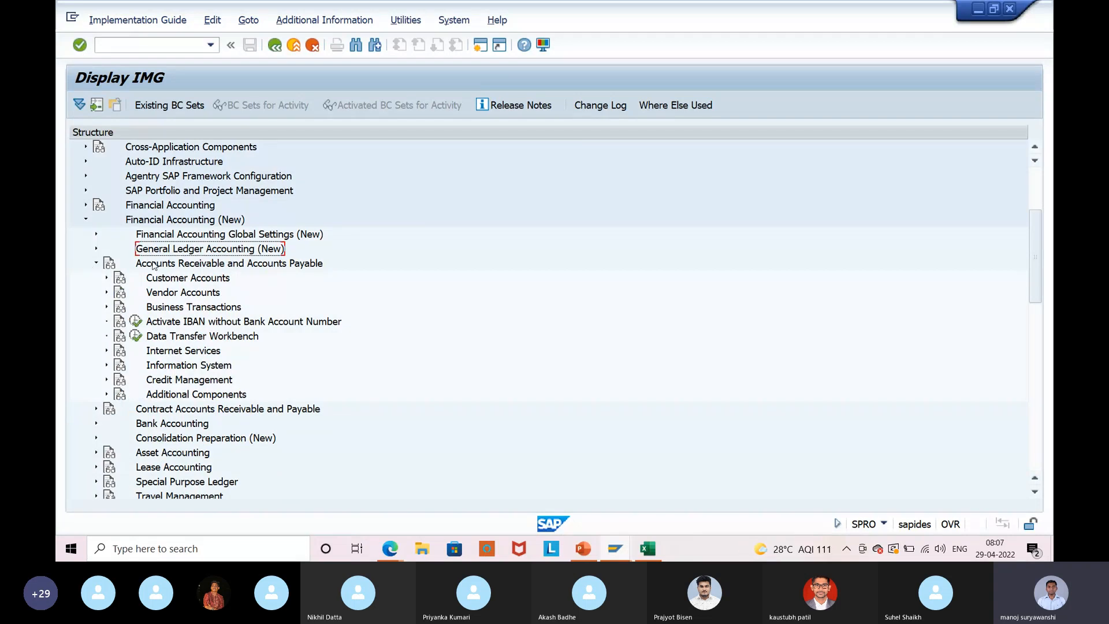
pyautogui.click(97, 266)
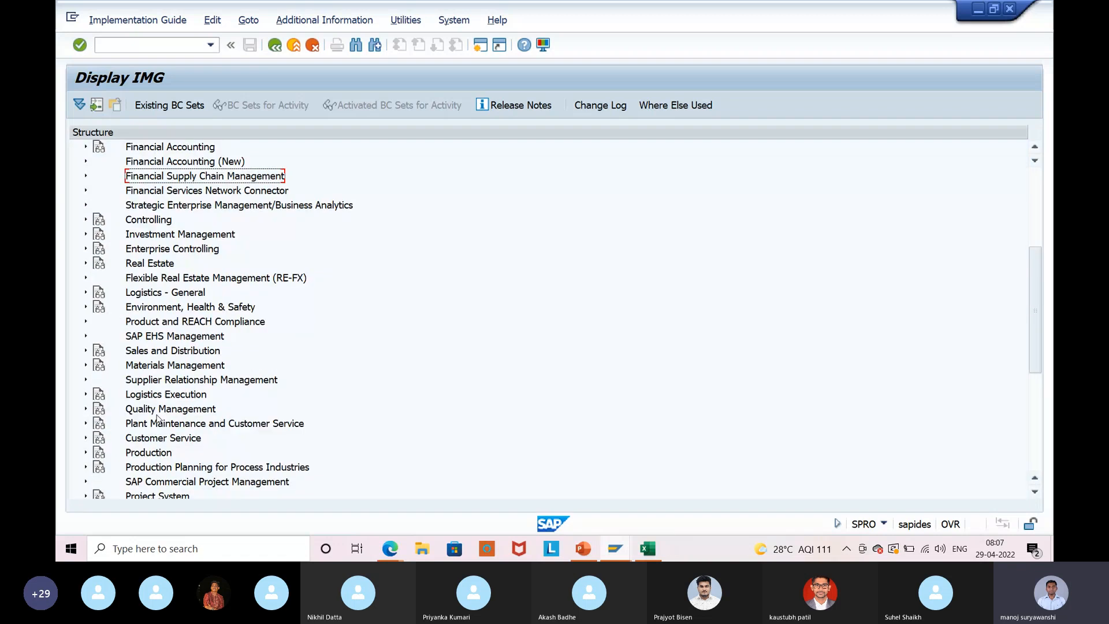
# Run Maintain Company Code Settings under Logistics - General > Tax on Goods Movements > India > Basic Settings.
pyautogui.click(85, 293)
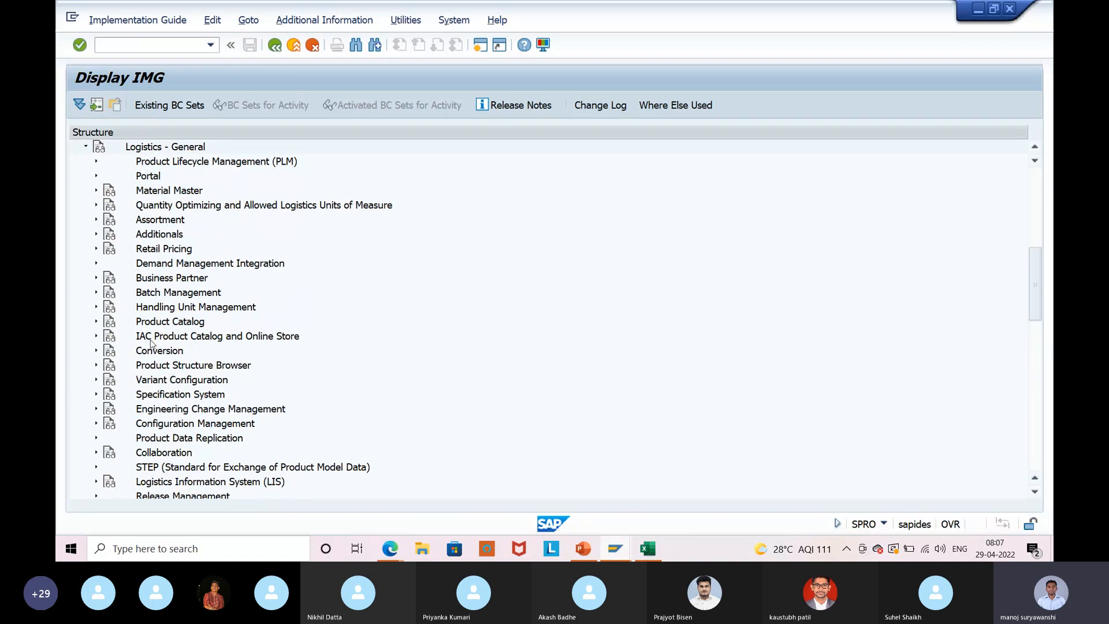
pyautogui.scroll(-4, 151, 342)
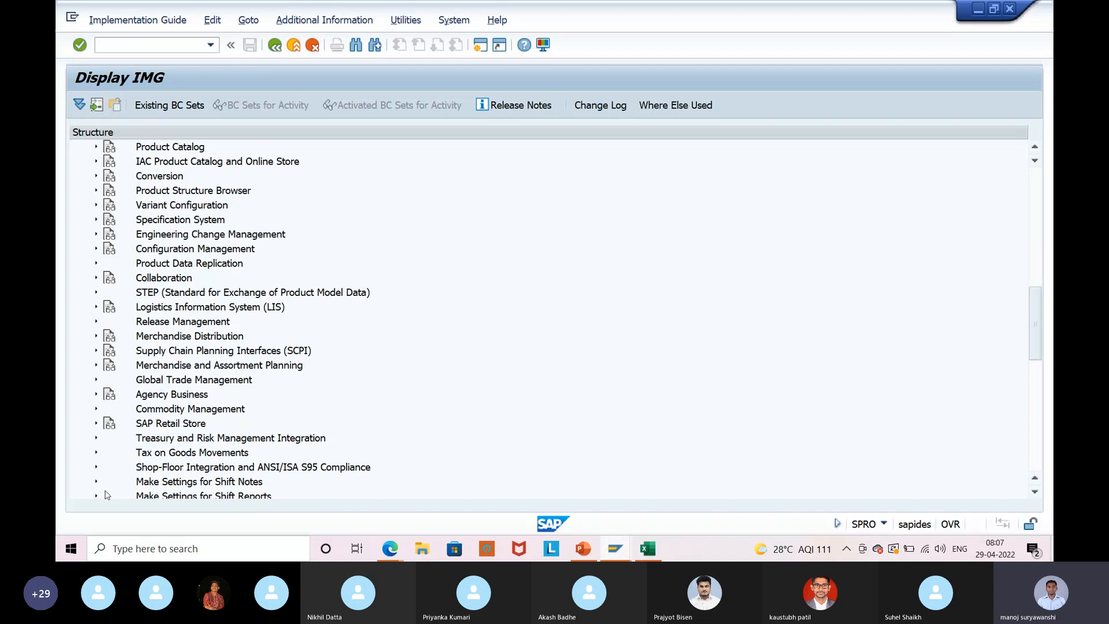
pyautogui.click(96, 452)
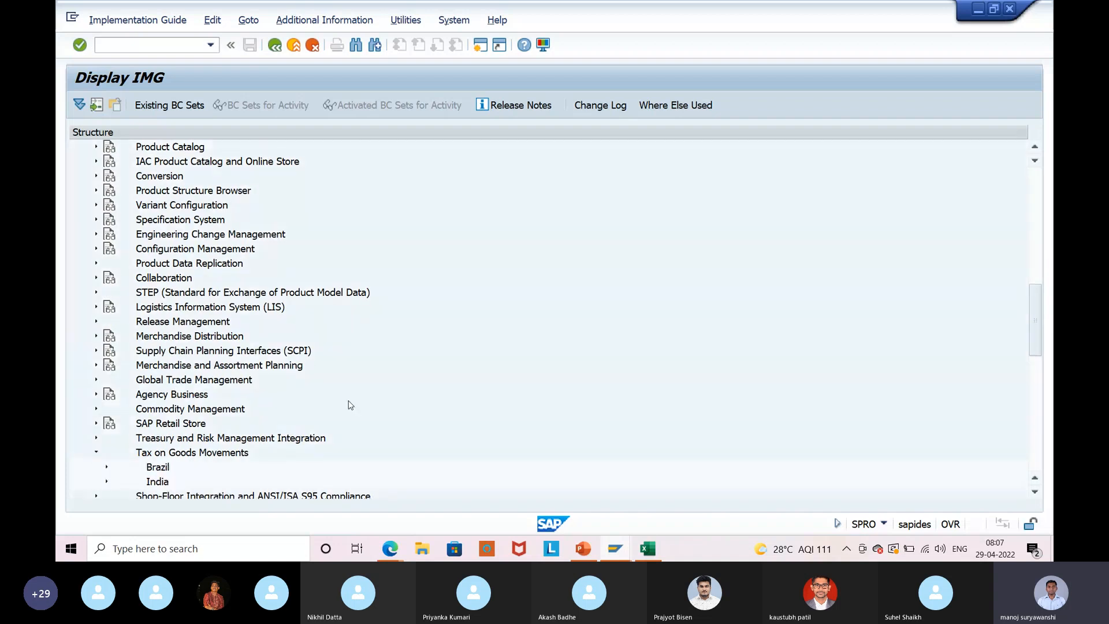
pyautogui.scroll(-4, 91, 334)
pyautogui.click(106, 322)
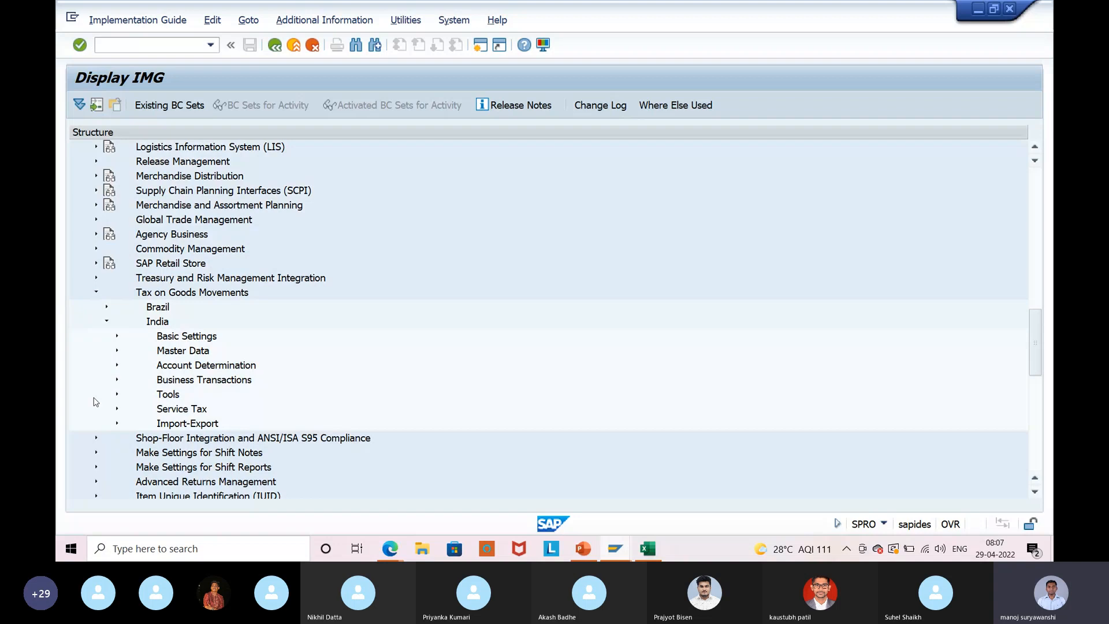
pyautogui.scroll(-2, 378, 327)
pyautogui.click(117, 248)
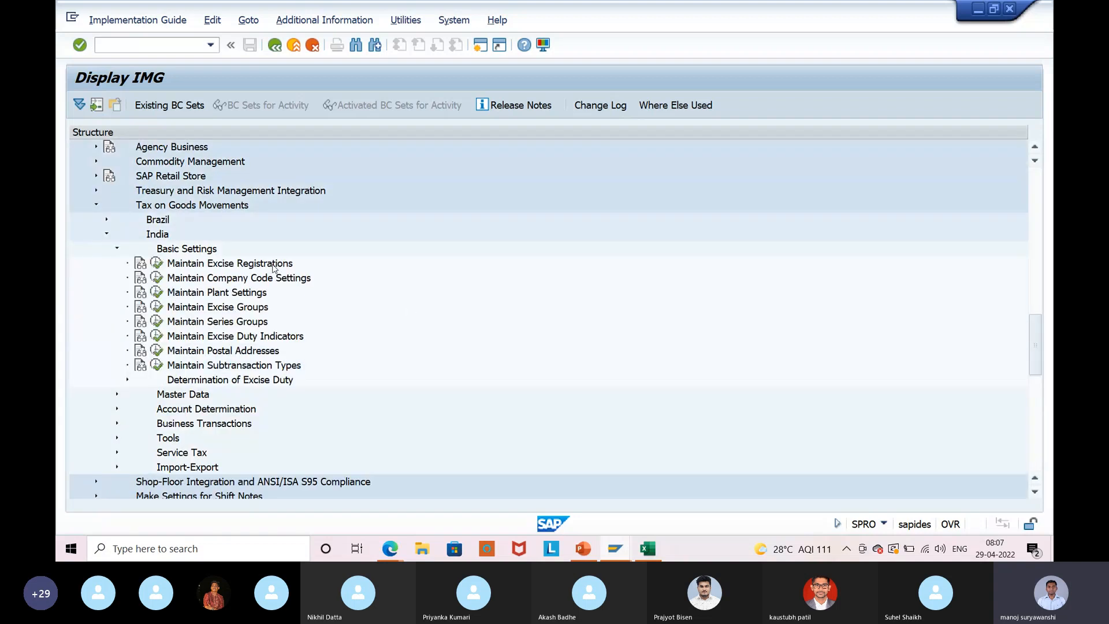
pyautogui.click(242, 278)
pyautogui.click(156, 277)
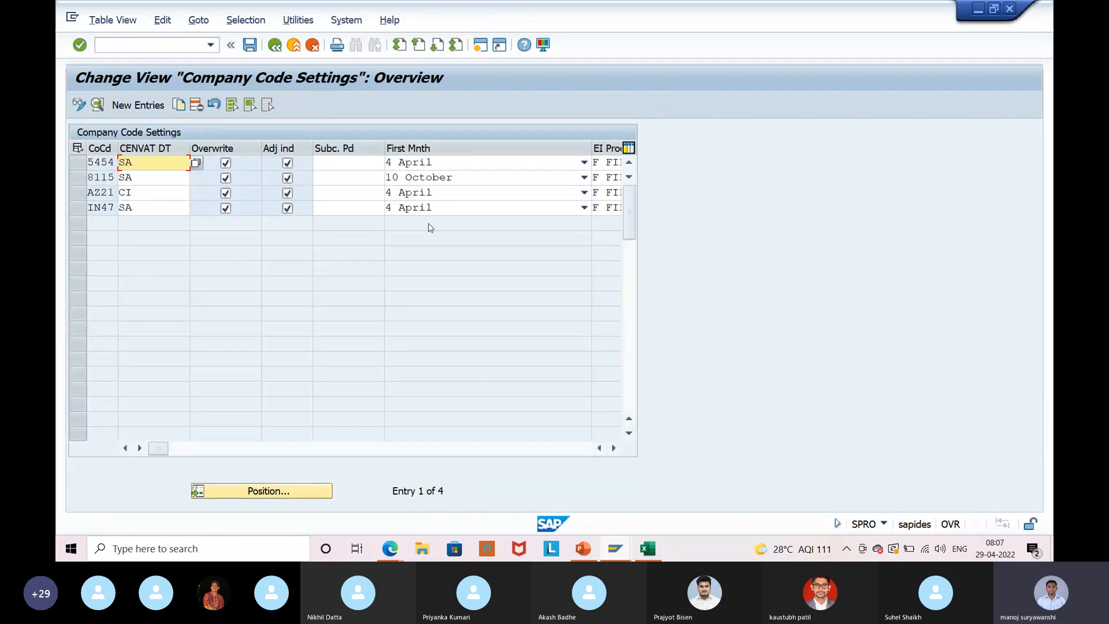
# Copy company code 5454's entry as ISB9, save it, and close the invoice's verification log.
pyautogui.click(79, 164)
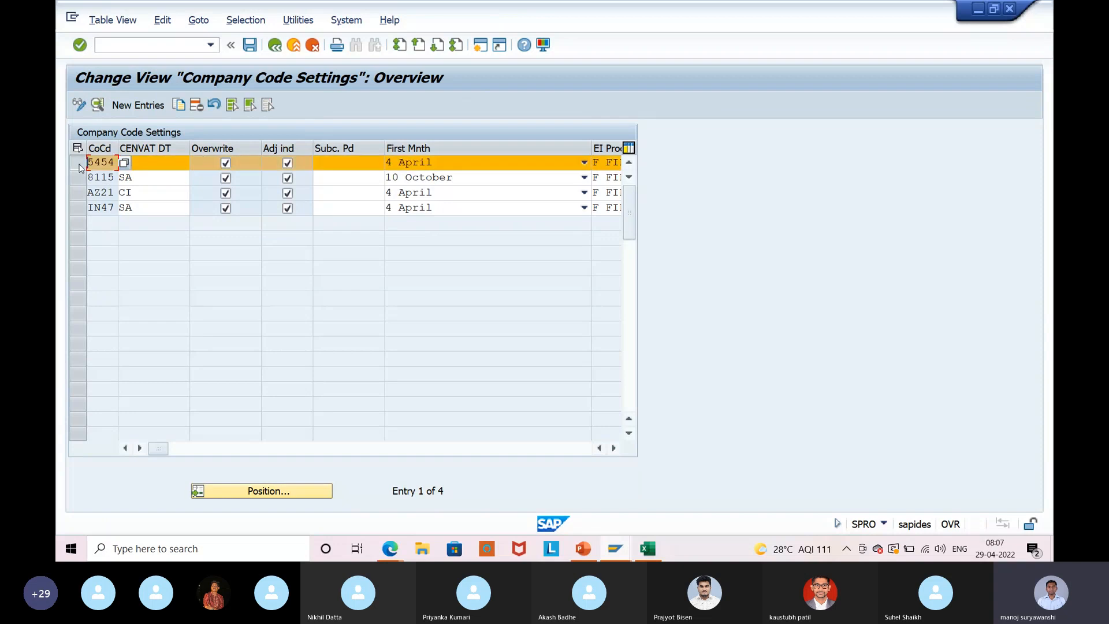
pyautogui.click(180, 105)
pyautogui.write('is')
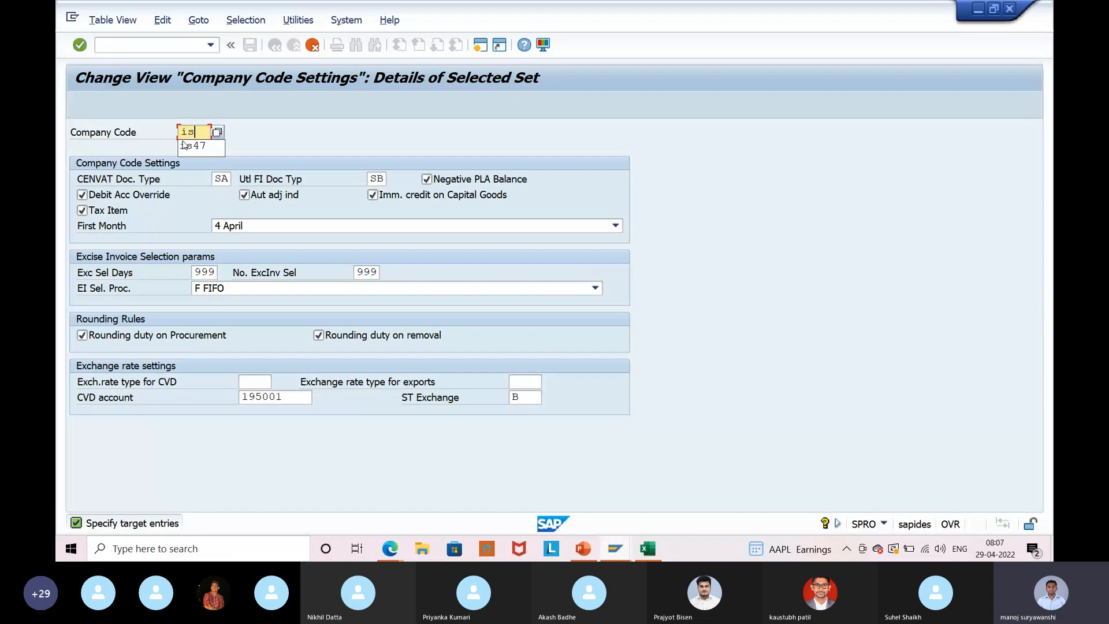
pyautogui.write('b9')
pyautogui.press('Return')
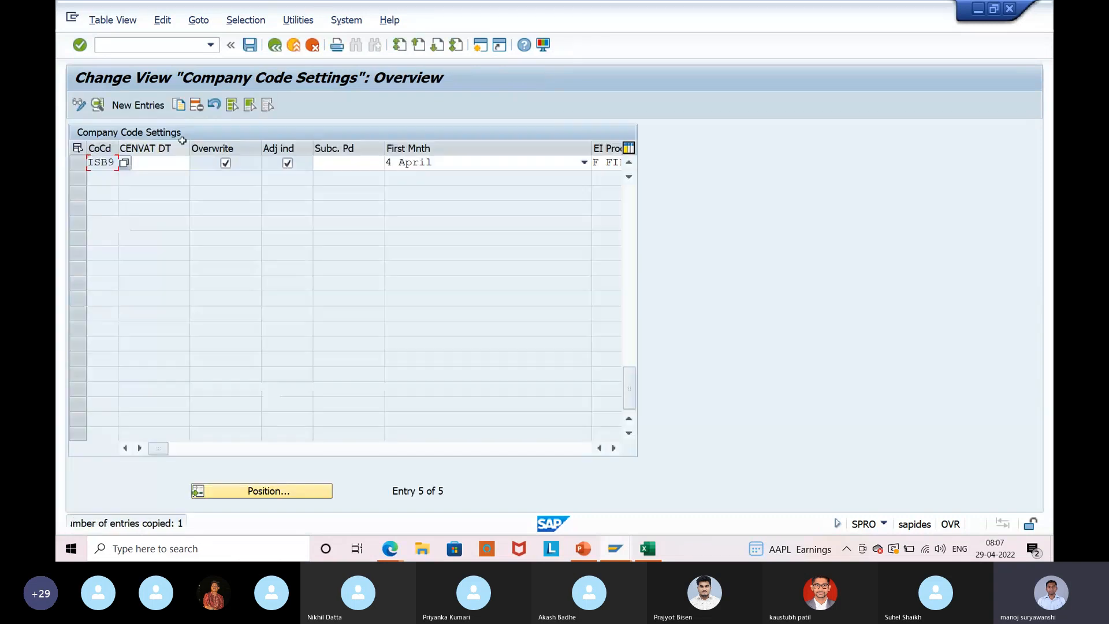
pyautogui.click(255, 47)
pyautogui.click(367, 265)
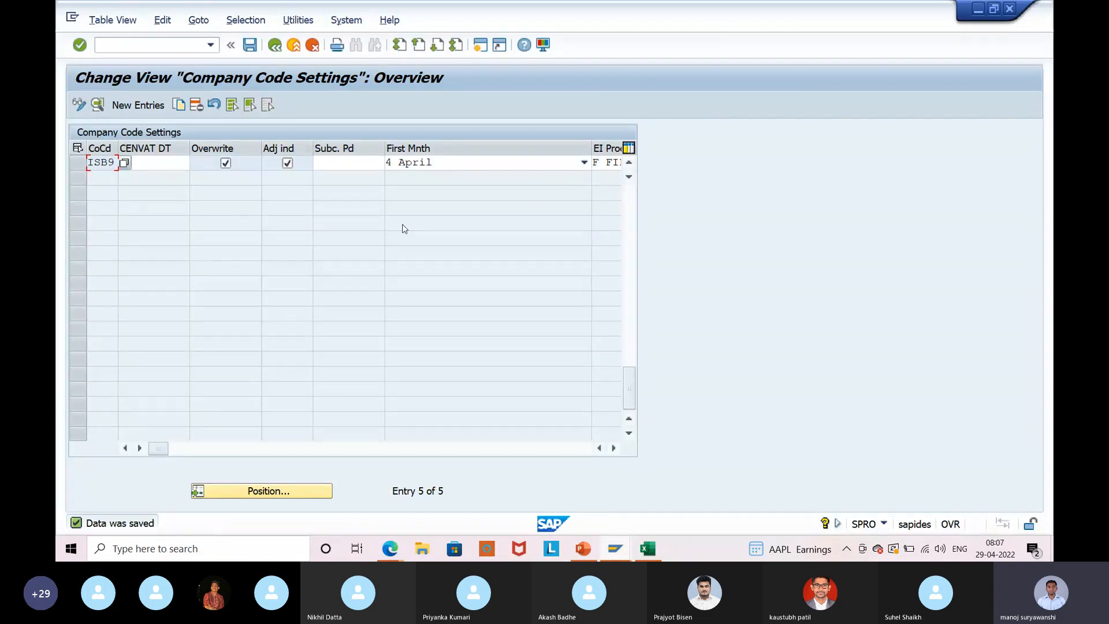
pyautogui.hotkey('alt', 'Tab')
pyautogui.click(208, 344)
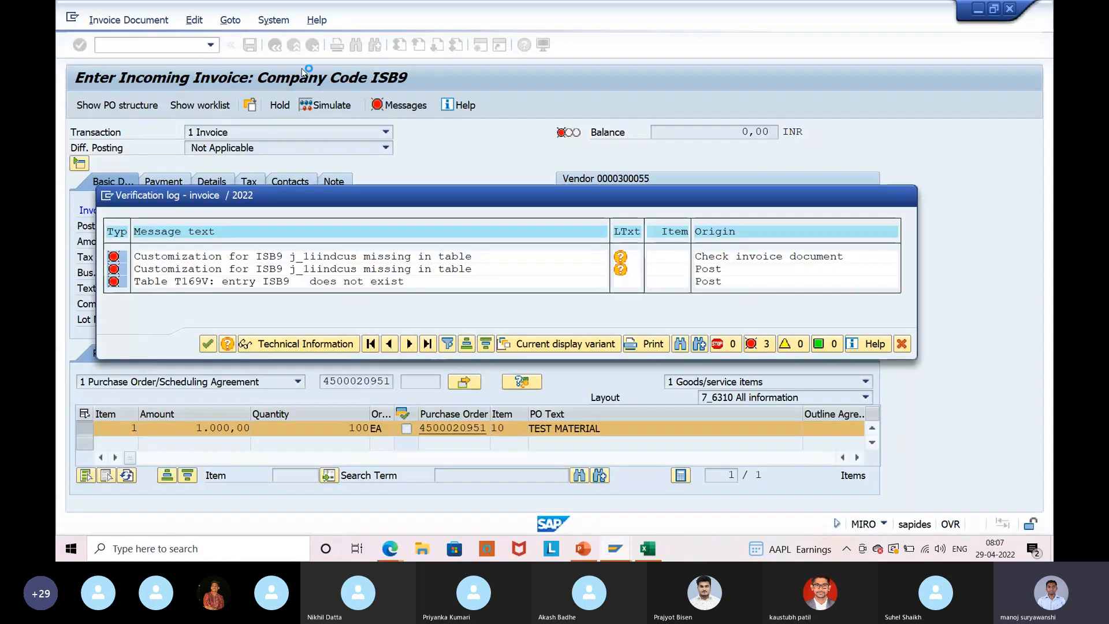
# Exit the invoice without posting, restart MIRO and set invoice date 29.04.2022.
pyautogui.click(293, 44)
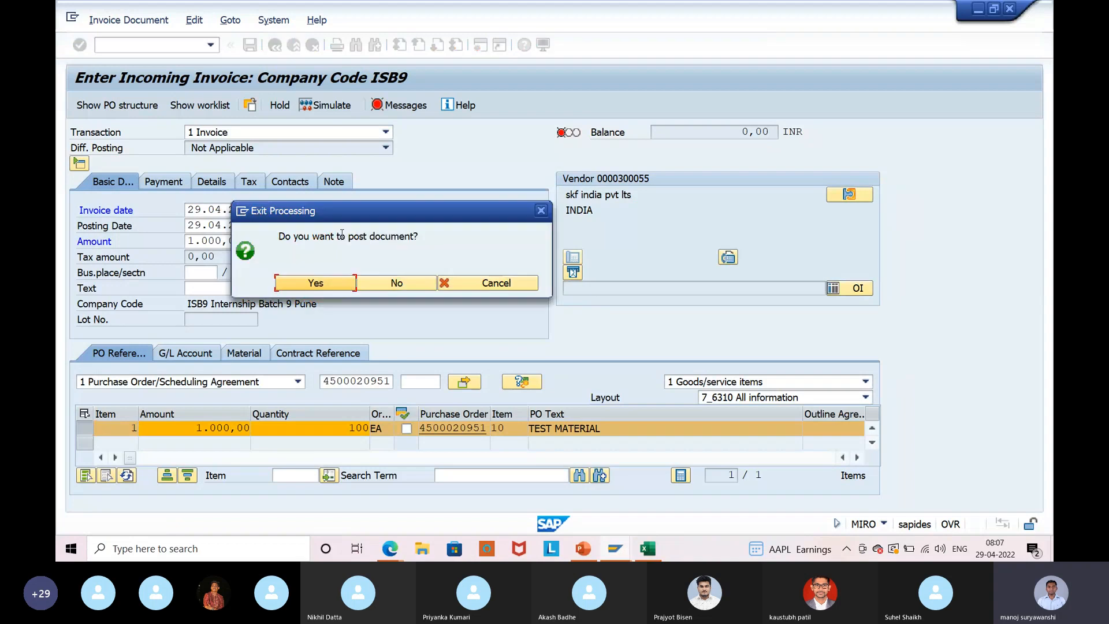
pyautogui.click(378, 283)
pyautogui.click(212, 48)
pyautogui.click(165, 74)
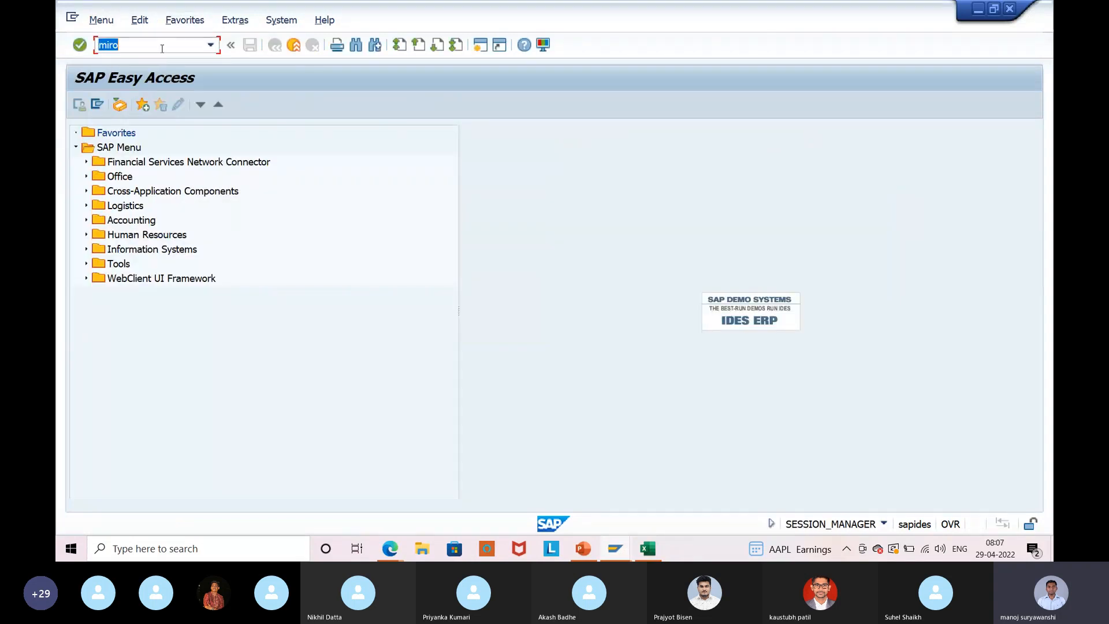
pyautogui.press('Return')
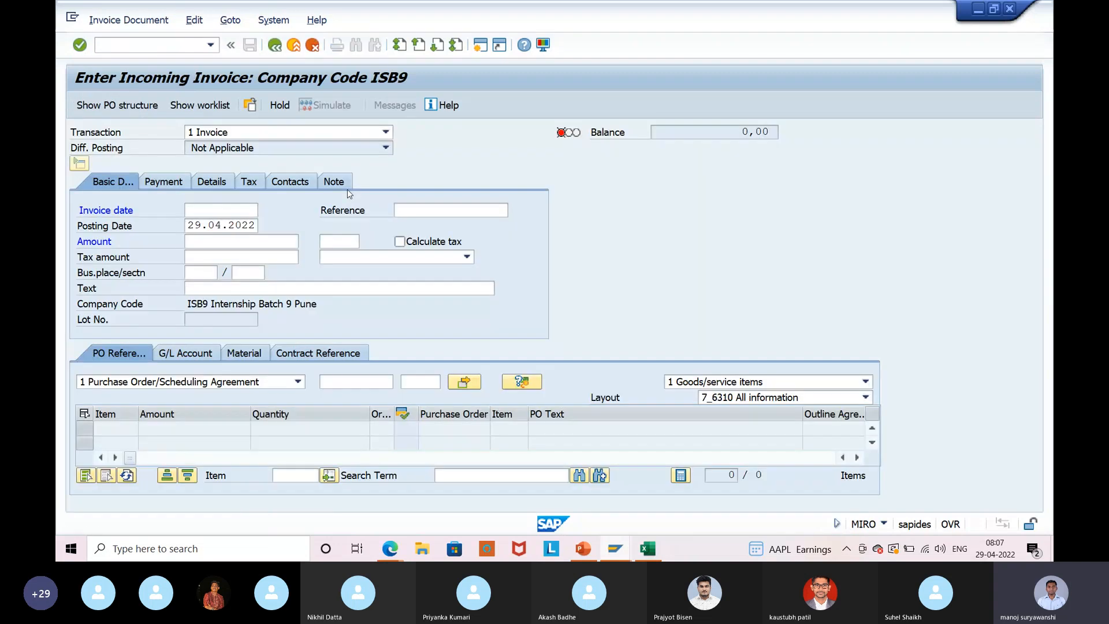
pyautogui.press('Return')
pyautogui.click(243, 210)
pyautogui.click(255, 226)
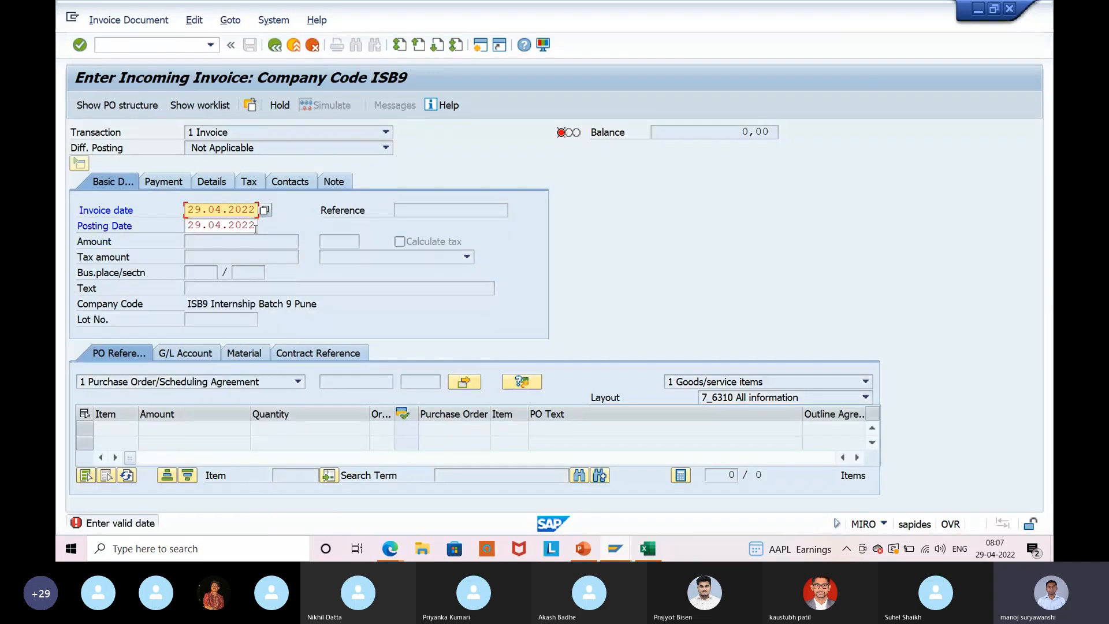
pyautogui.press('Return')
pyautogui.click(442, 210)
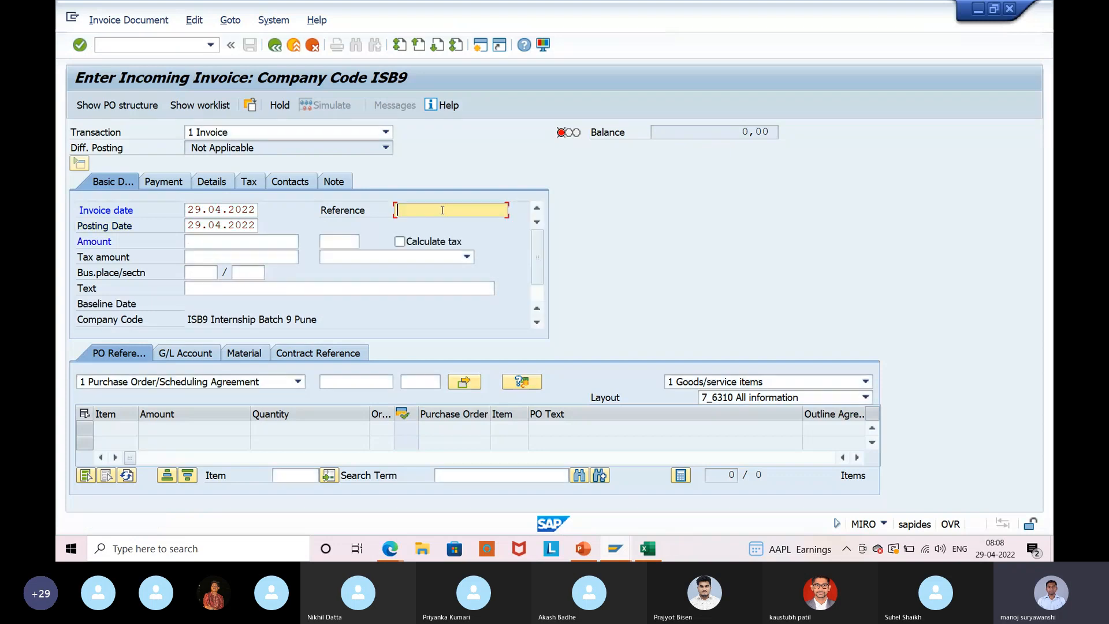
pyautogui.click(435, 227)
pyautogui.click(363, 382)
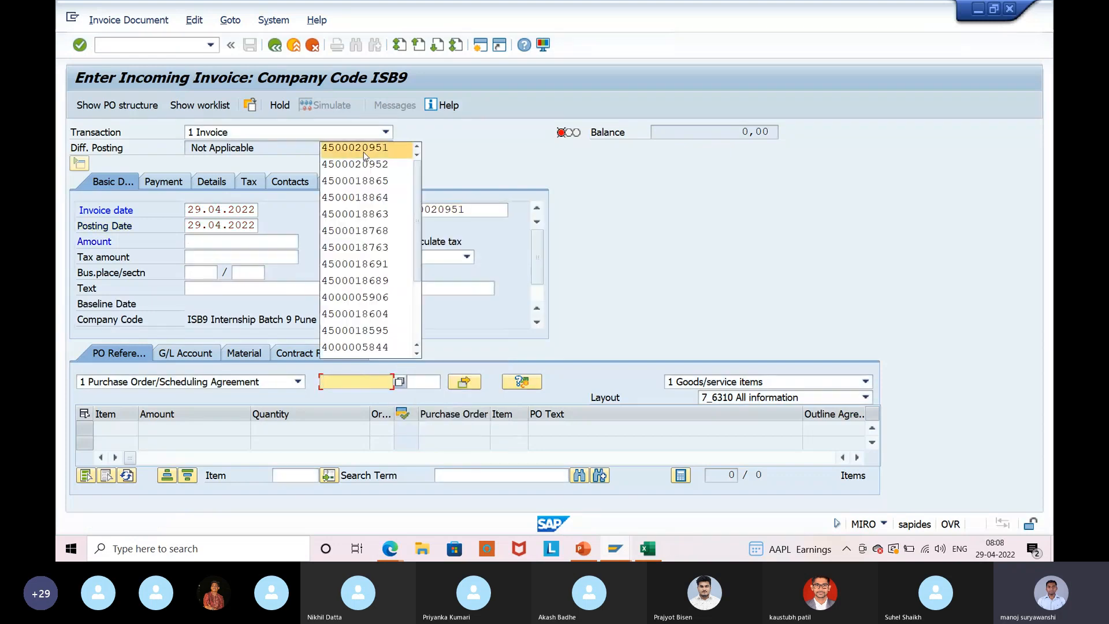
pyautogui.click(364, 149)
pyautogui.press('Return')
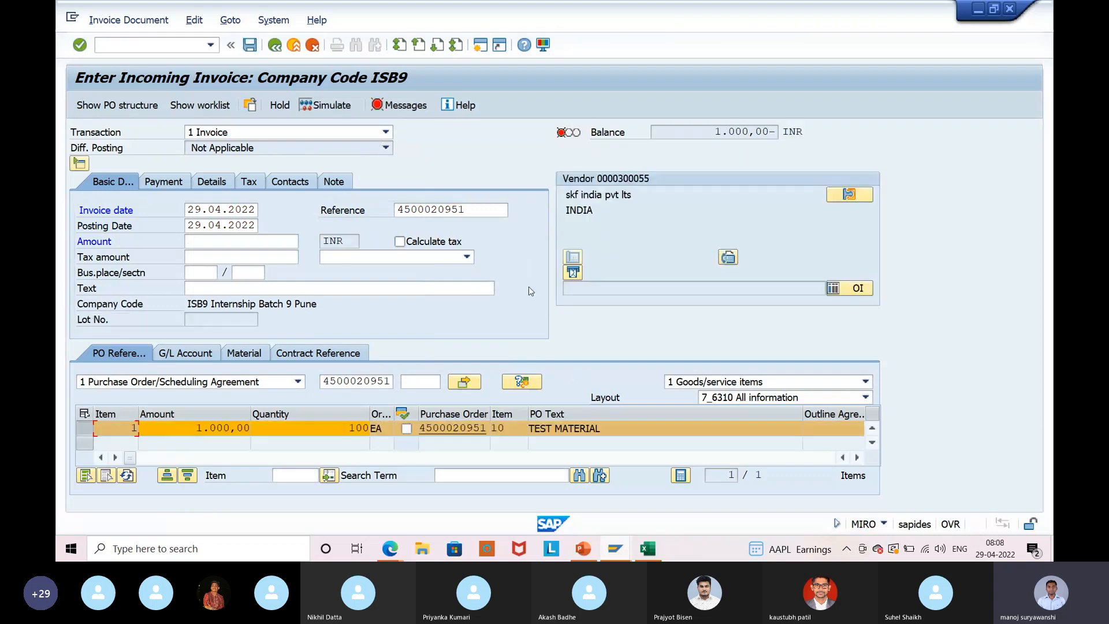
# Set tax code V0 on the item and in the invoice header.
pyautogui.click(857, 457)
pyautogui.click(857, 458)
pyautogui.click(857, 457)
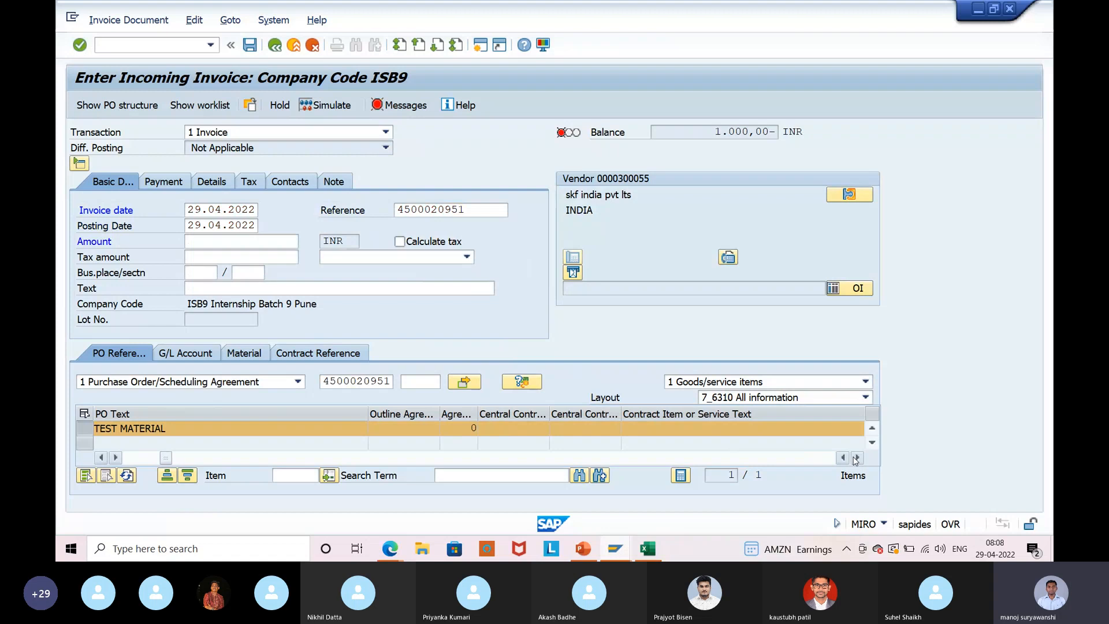
pyautogui.click(857, 457)
pyautogui.click(677, 428)
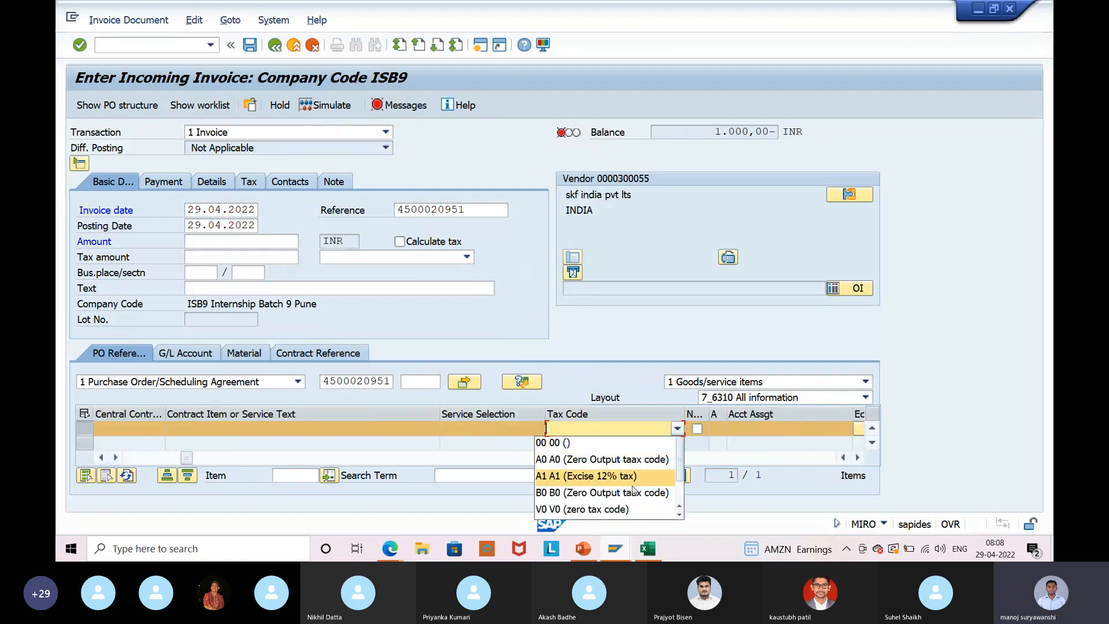
pyautogui.click(623, 509)
pyautogui.click(436, 254)
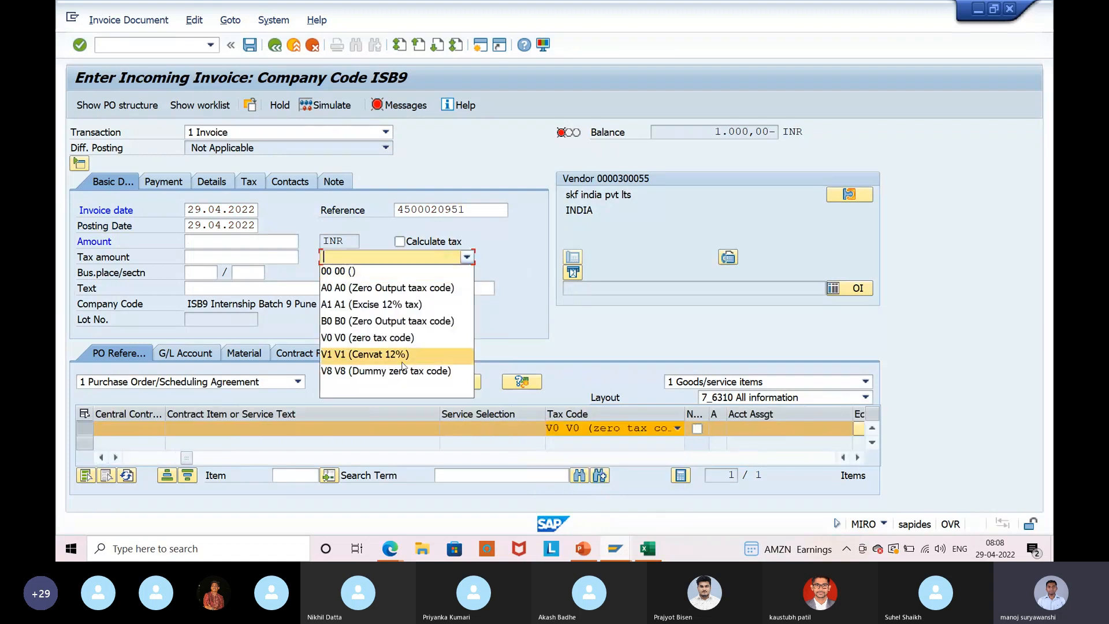
pyautogui.click(399, 338)
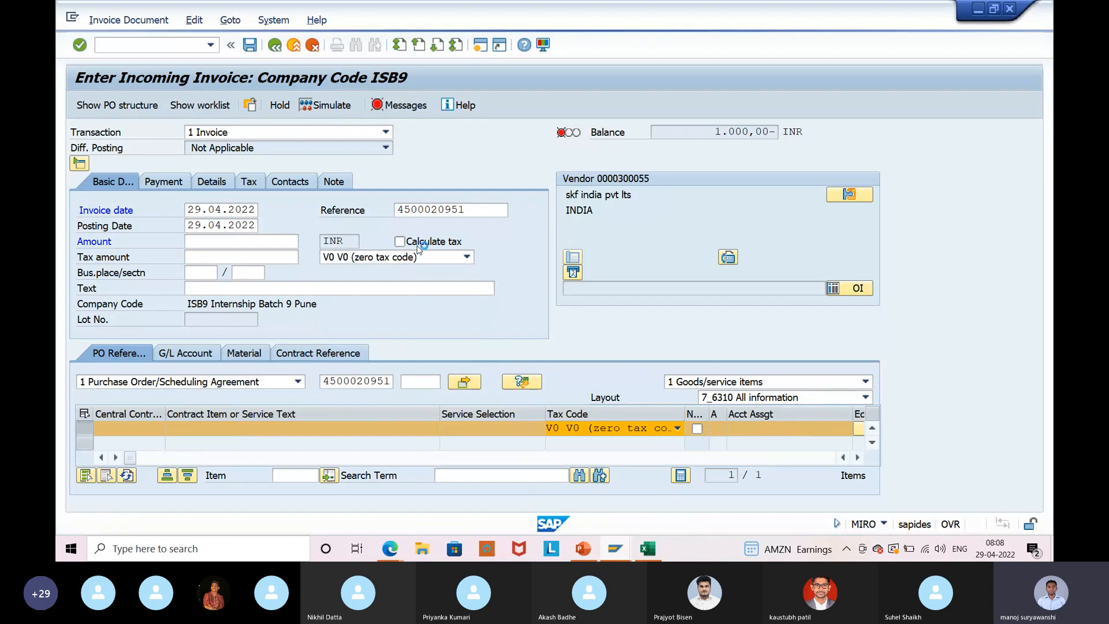
# Set baseline date 29.04.2022 and amount 1000, then view the check messages.
pyautogui.click(163, 182)
pyautogui.click(213, 209)
pyautogui.click(212, 209)
pyautogui.click(186, 226)
pyautogui.press('Return')
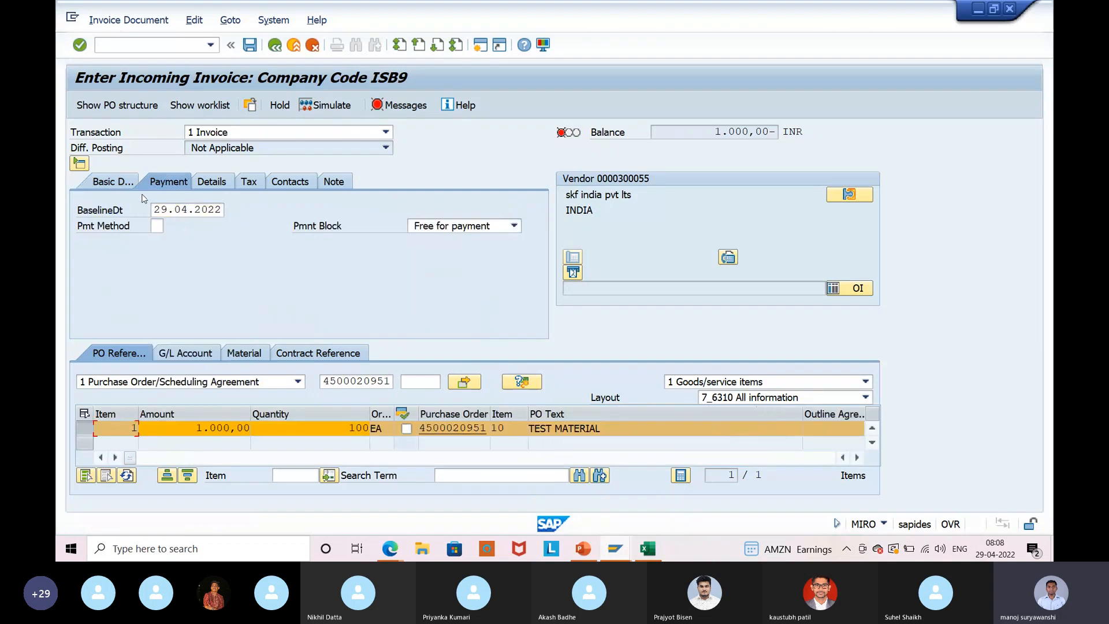
pyautogui.click(119, 182)
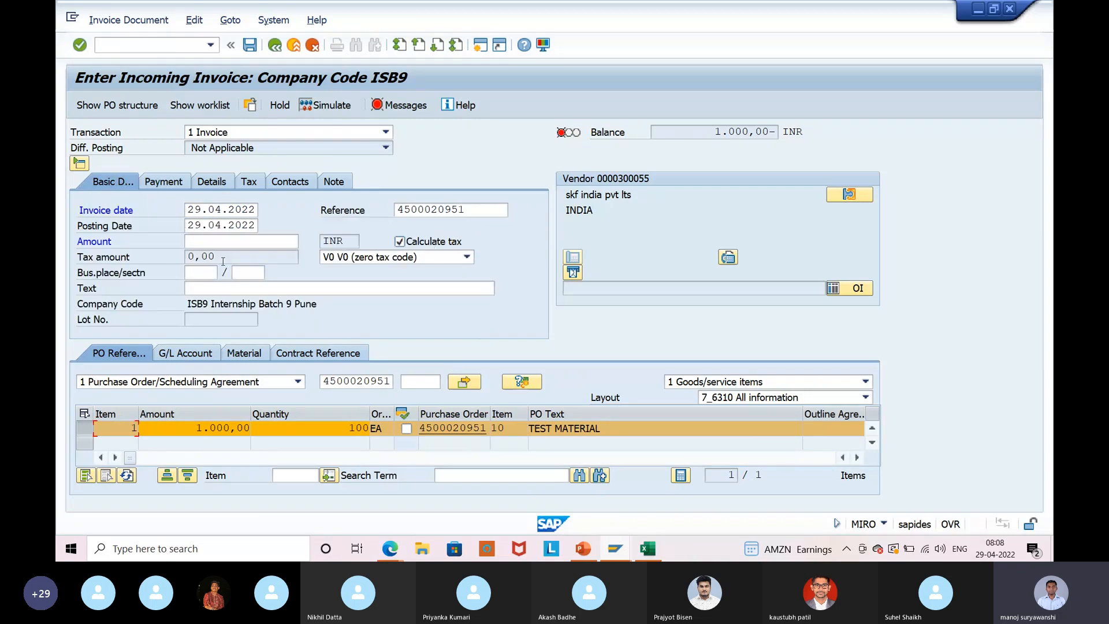
pyautogui.click(239, 240)
pyautogui.click(238, 240)
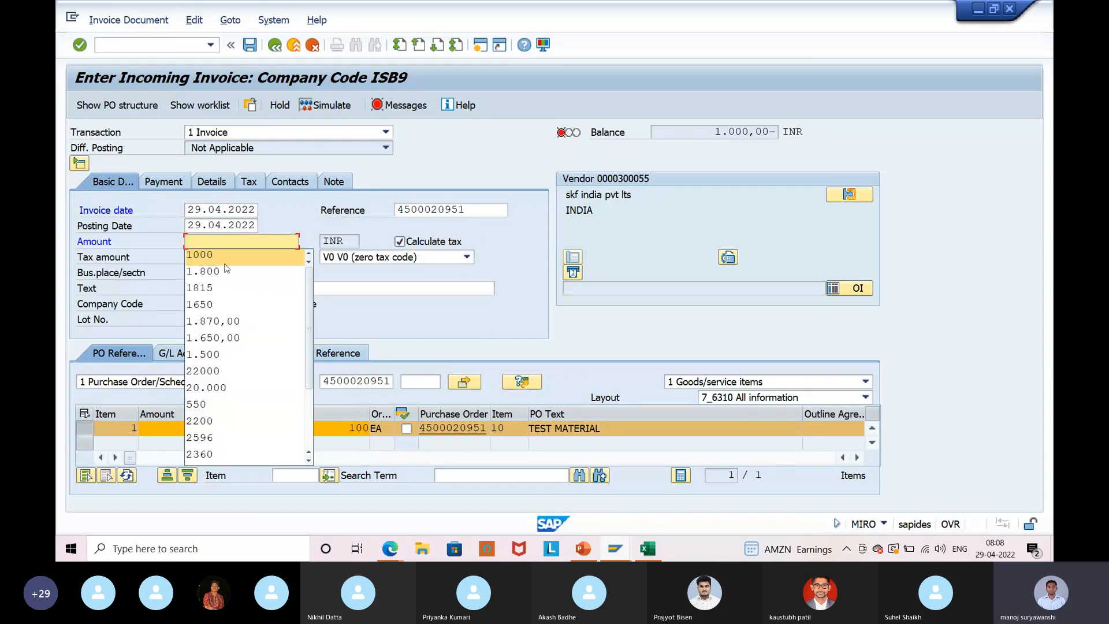
pyautogui.click(229, 256)
pyautogui.press('Return')
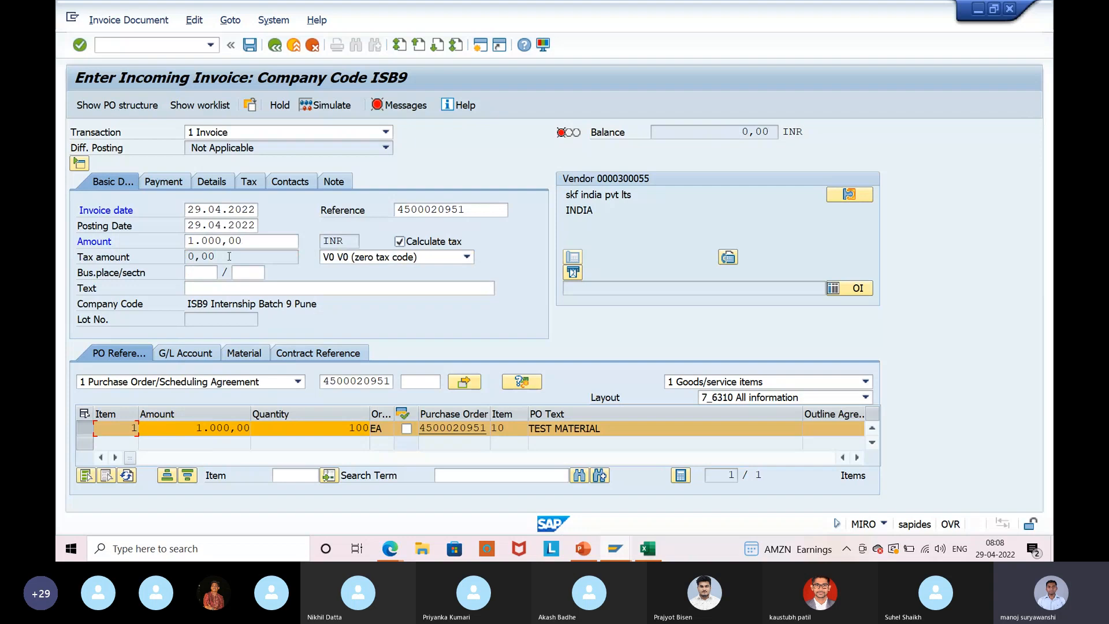
pyautogui.click(424, 105)
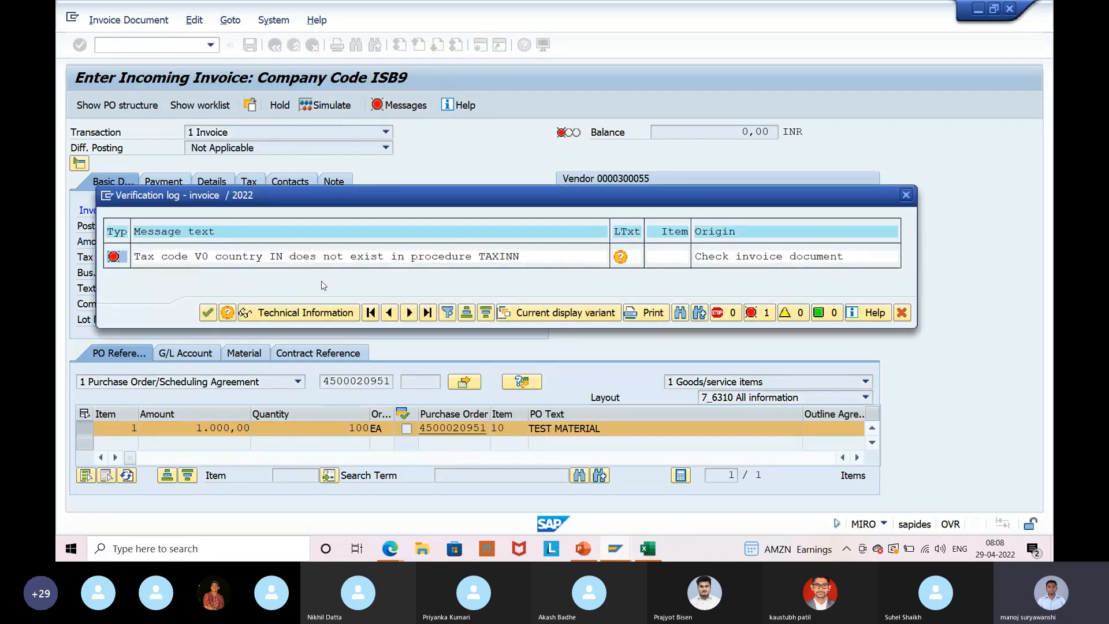
# Close the log and set tax code V8 on the item and in the header.
pyautogui.click(906, 195)
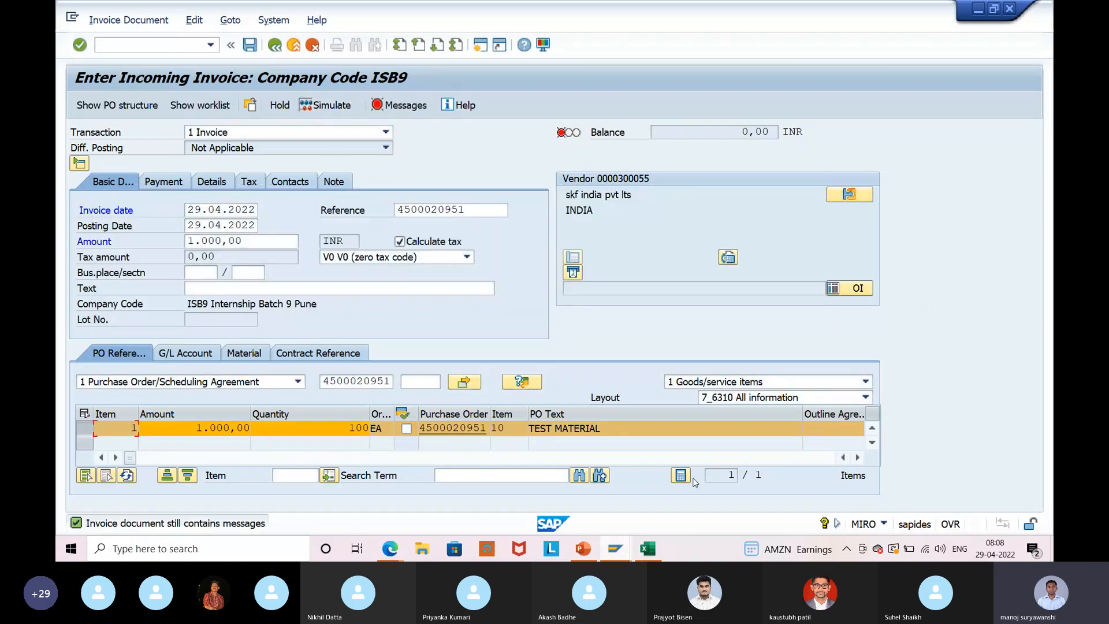
pyautogui.click(857, 457)
pyautogui.click(857, 457)
pyautogui.click(857, 457)
pyautogui.click(858, 457)
pyautogui.click(749, 428)
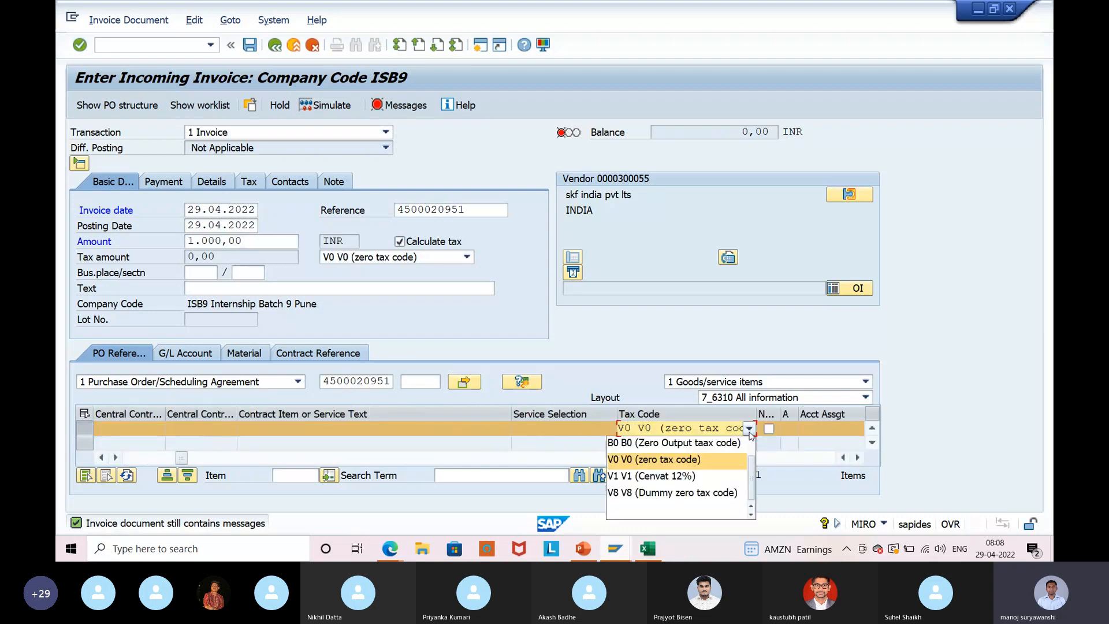
pyautogui.click(696, 491)
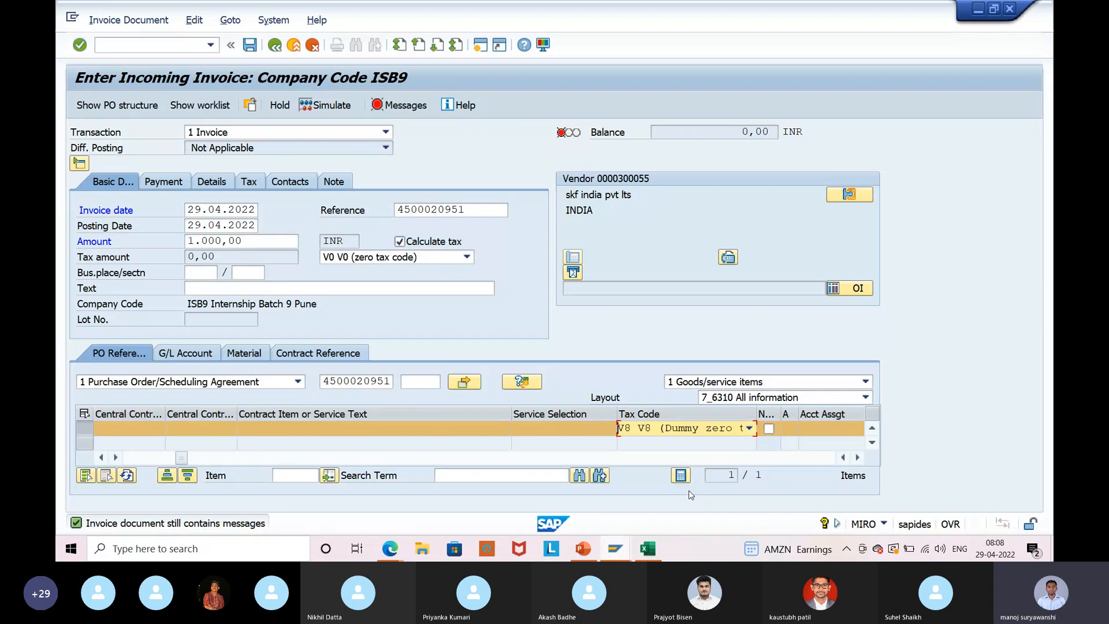
pyautogui.click(416, 258)
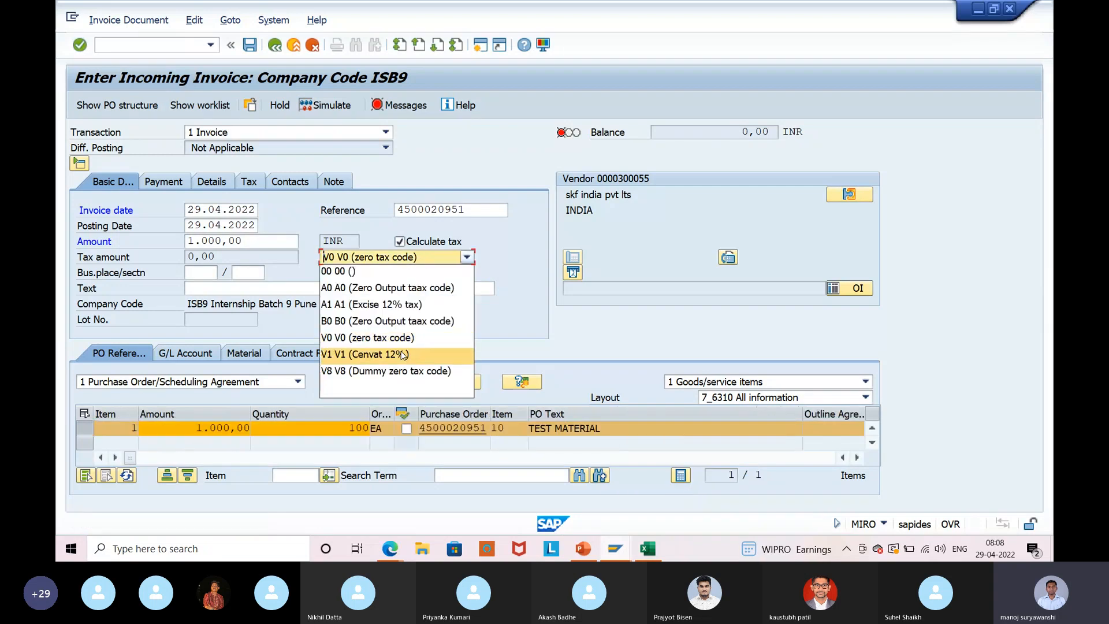
pyautogui.click(386, 373)
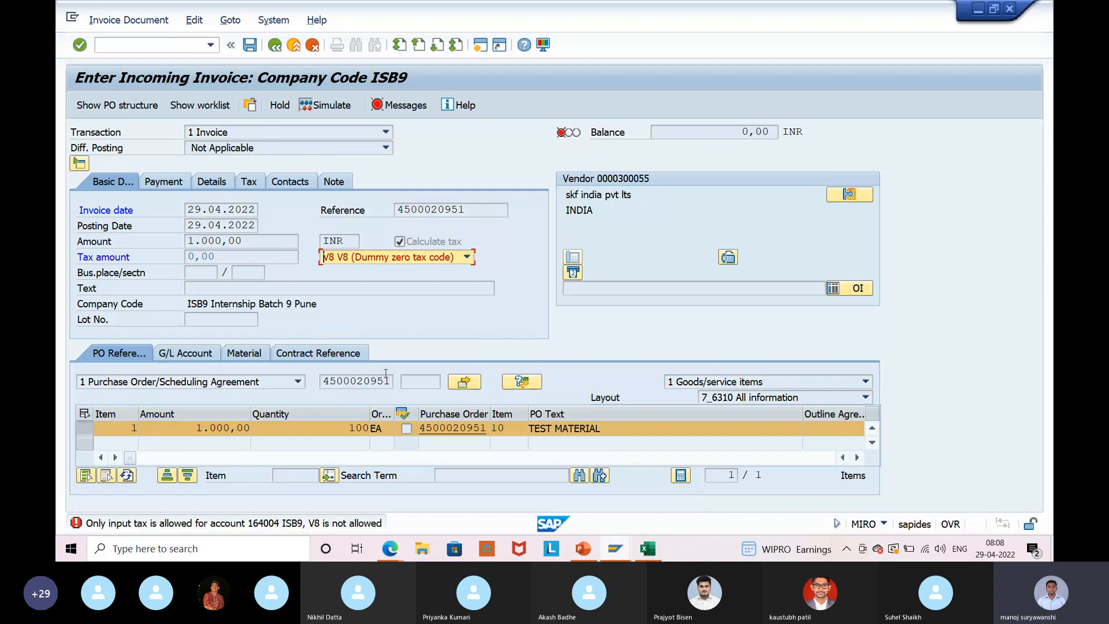
# Try header tax code A1 with V8 on the item, re-check, then leave the invoice without posting.
pyautogui.click(402, 259)
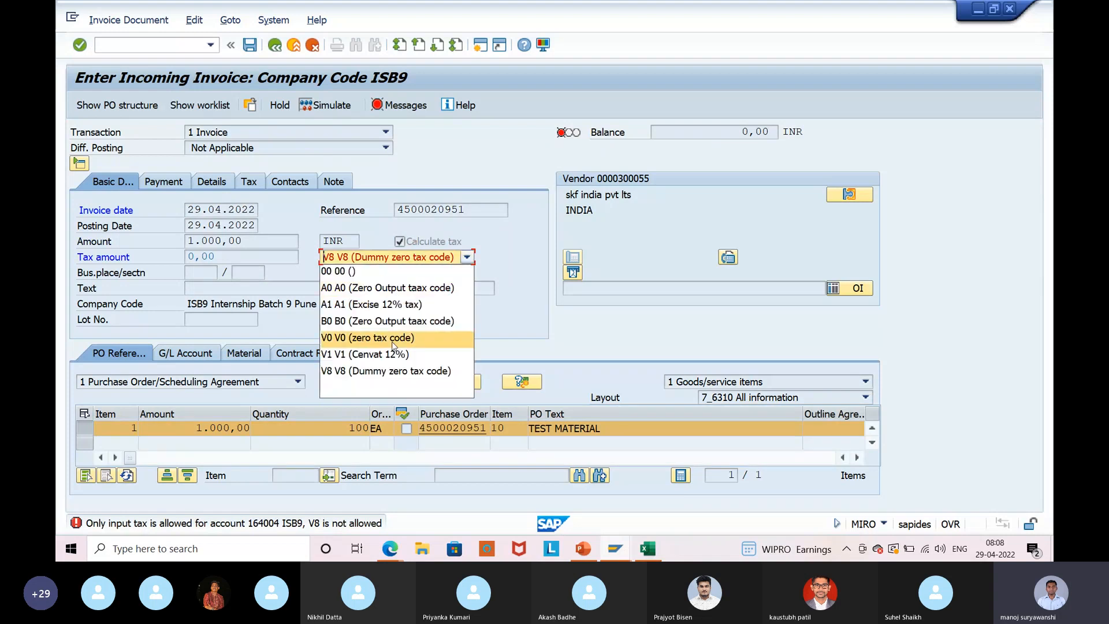
pyautogui.click(408, 305)
pyautogui.press('Return')
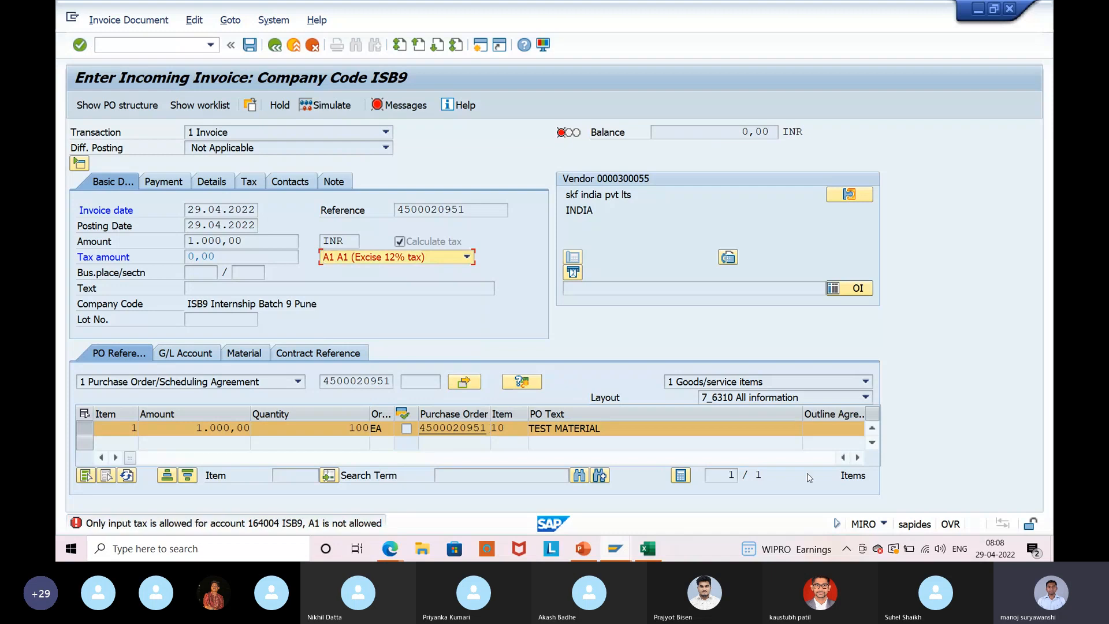
pyautogui.click(859, 458)
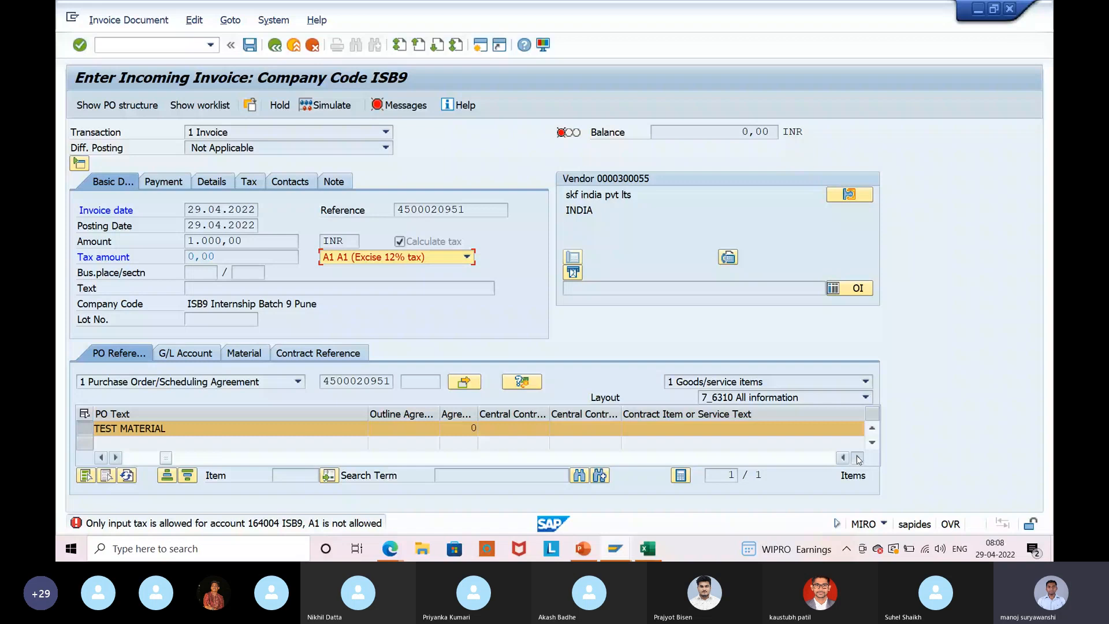
pyautogui.click(858, 459)
pyautogui.click(678, 429)
pyautogui.click(645, 446)
pyautogui.click(607, 431)
pyautogui.click(603, 477)
pyautogui.press('Return')
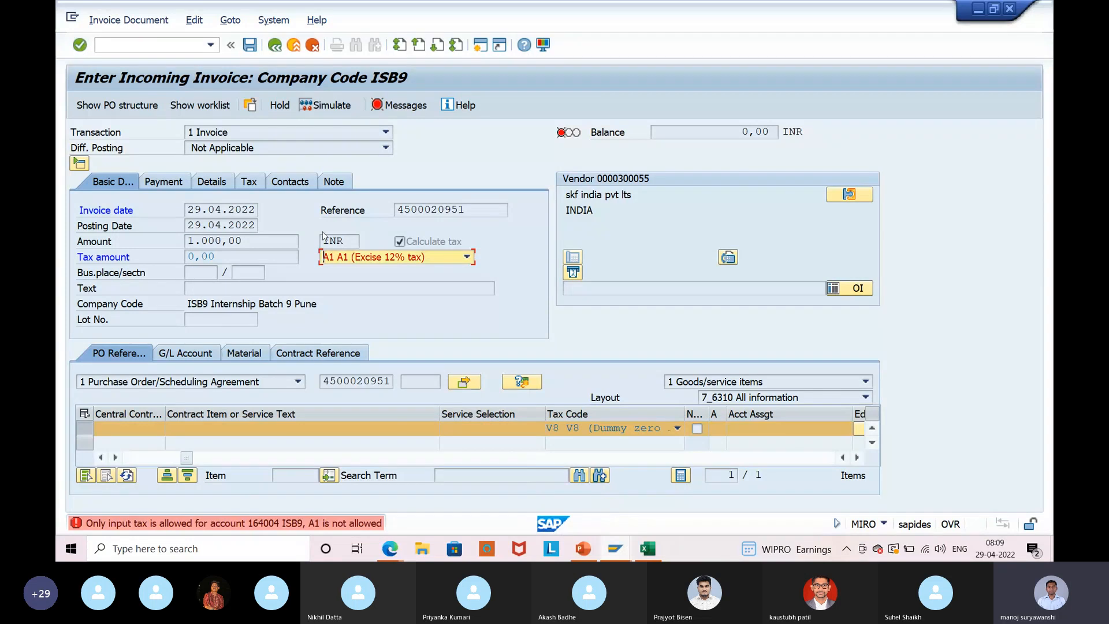
pyautogui.click(294, 46)
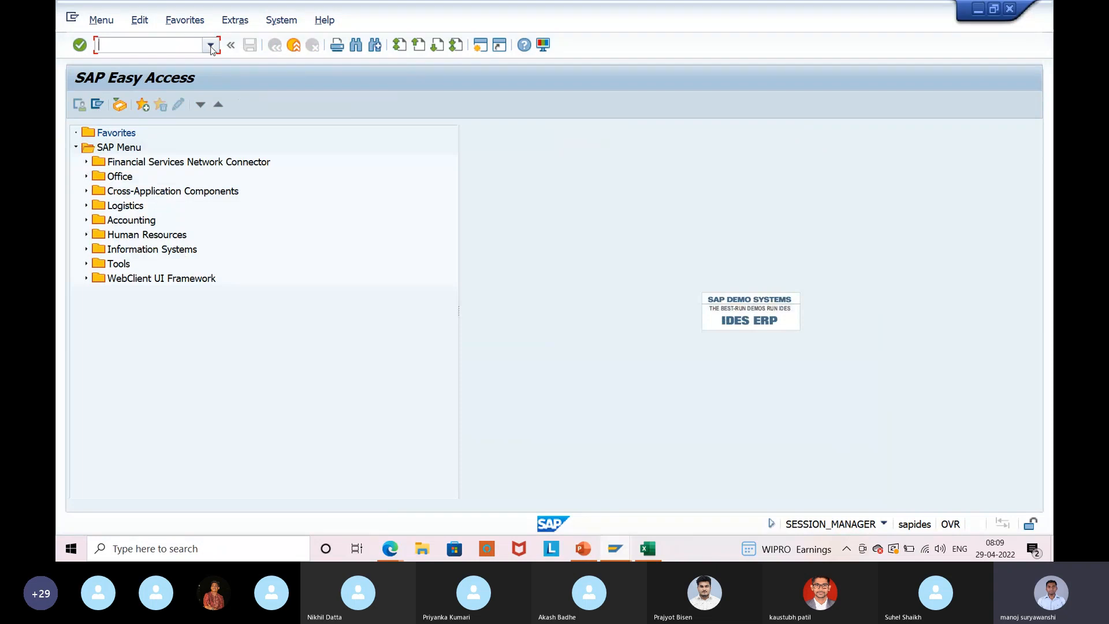
# Review tax code V0's rates for country IN in FTXP, then go back to the initial screen.
pyautogui.write('ftxp')
pyautogui.press('Return')
pyautogui.write('IN')
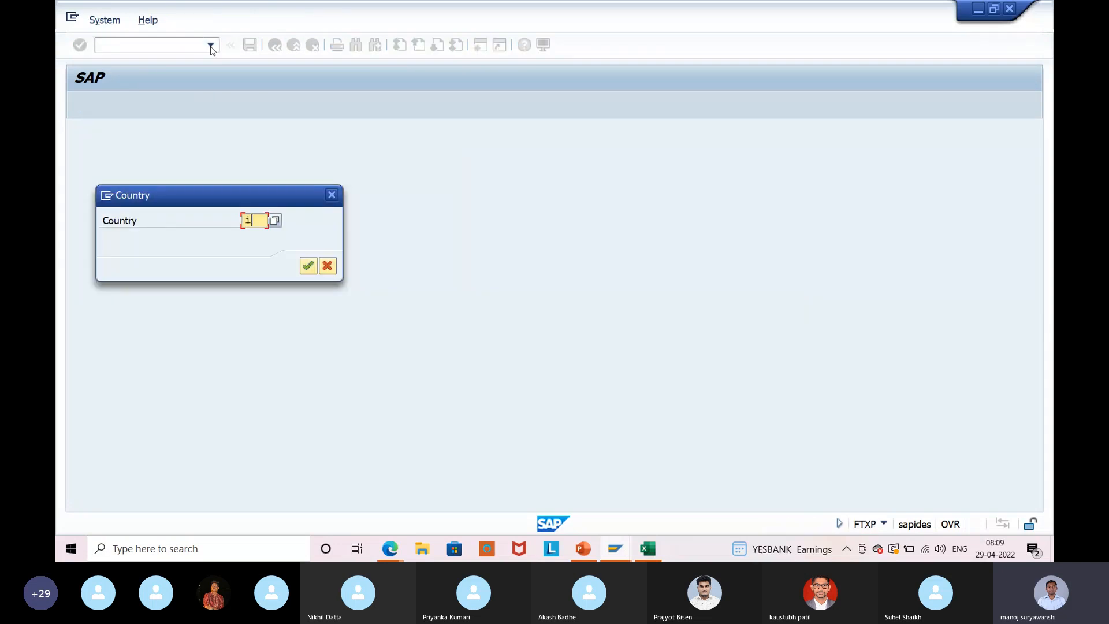
pyautogui.press('Return')
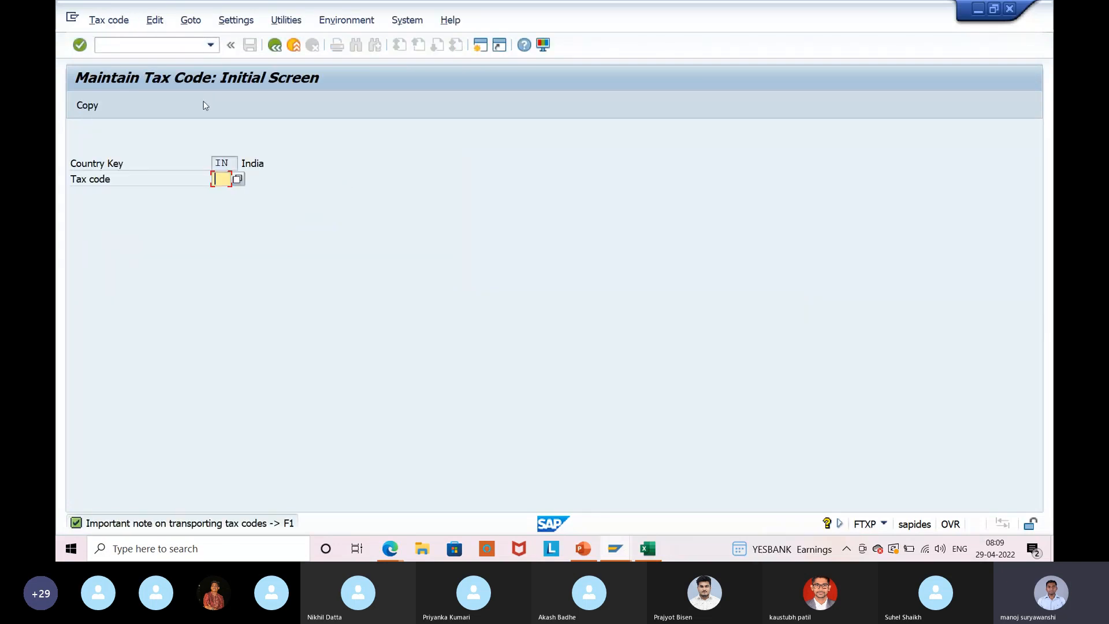
pyautogui.press('Return')
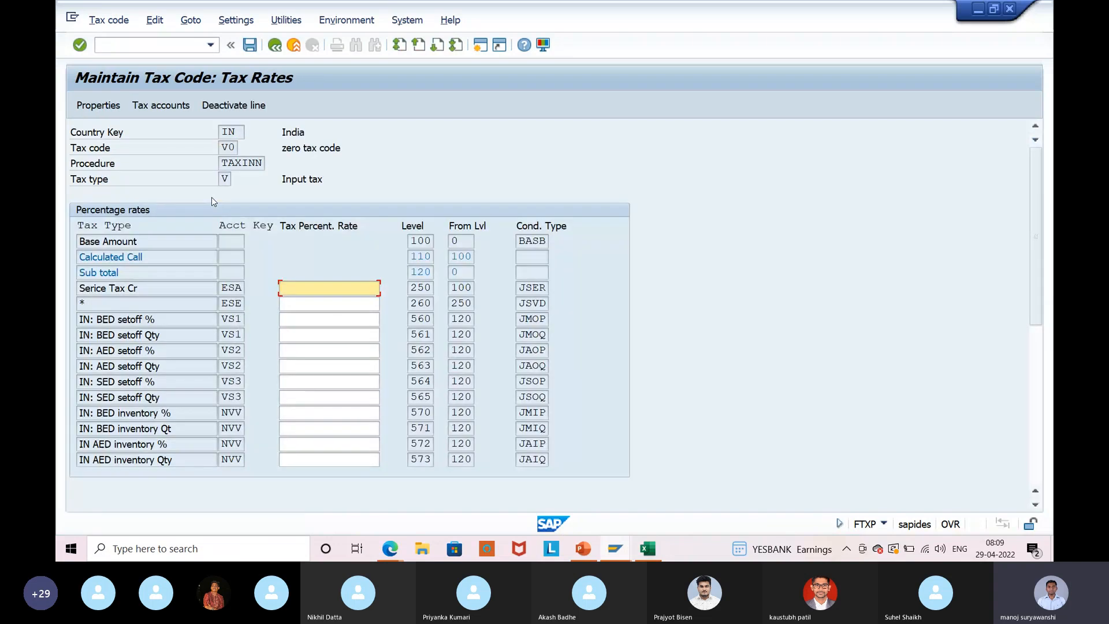
pyautogui.scroll(-2, 488, 380)
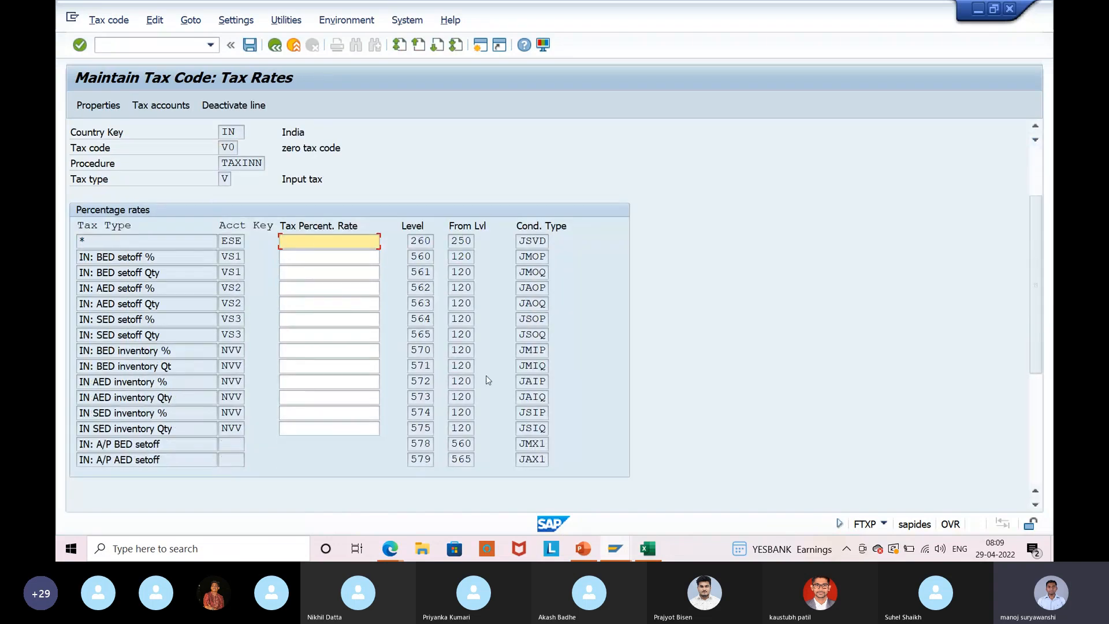
pyautogui.scroll(-1, 488, 380)
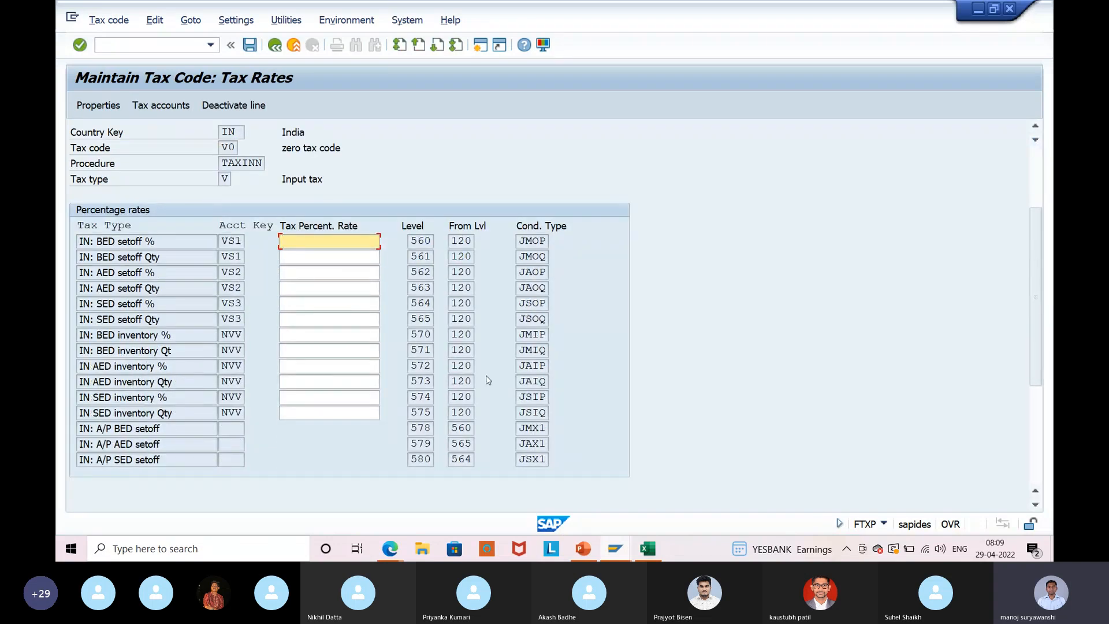
pyautogui.scroll(3, 489, 380)
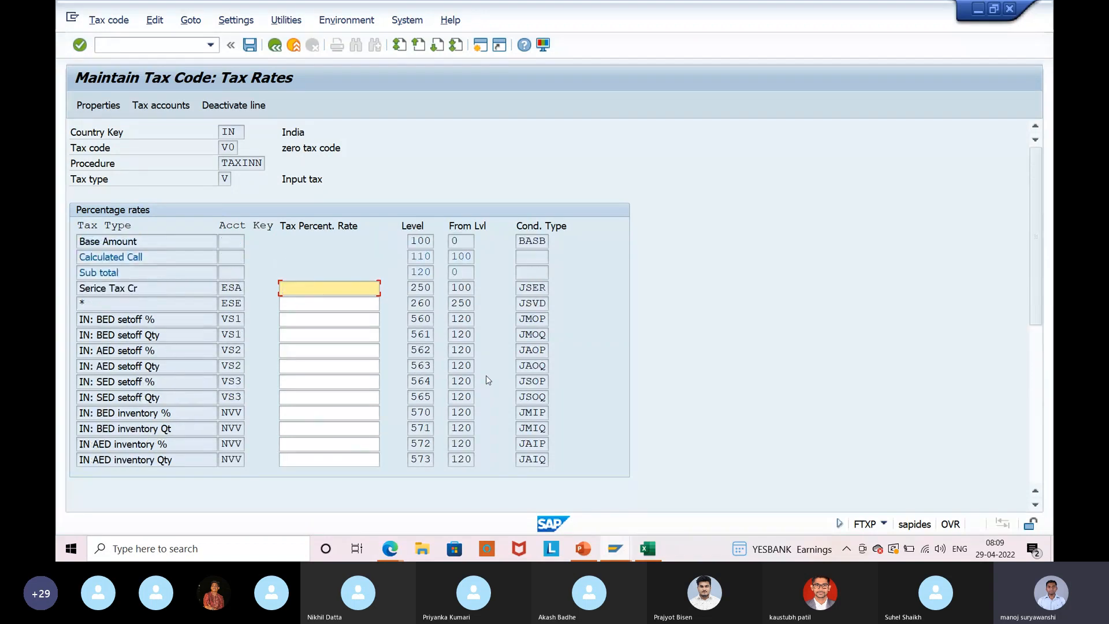
pyautogui.scroll(-3, 374, 409)
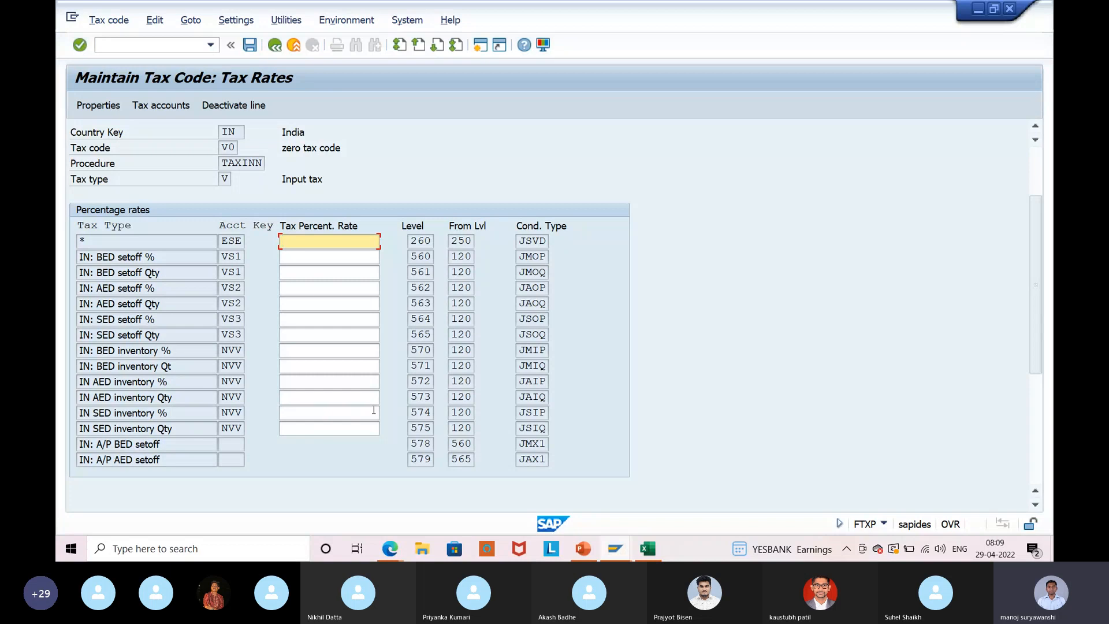
pyautogui.scroll(3, 373, 411)
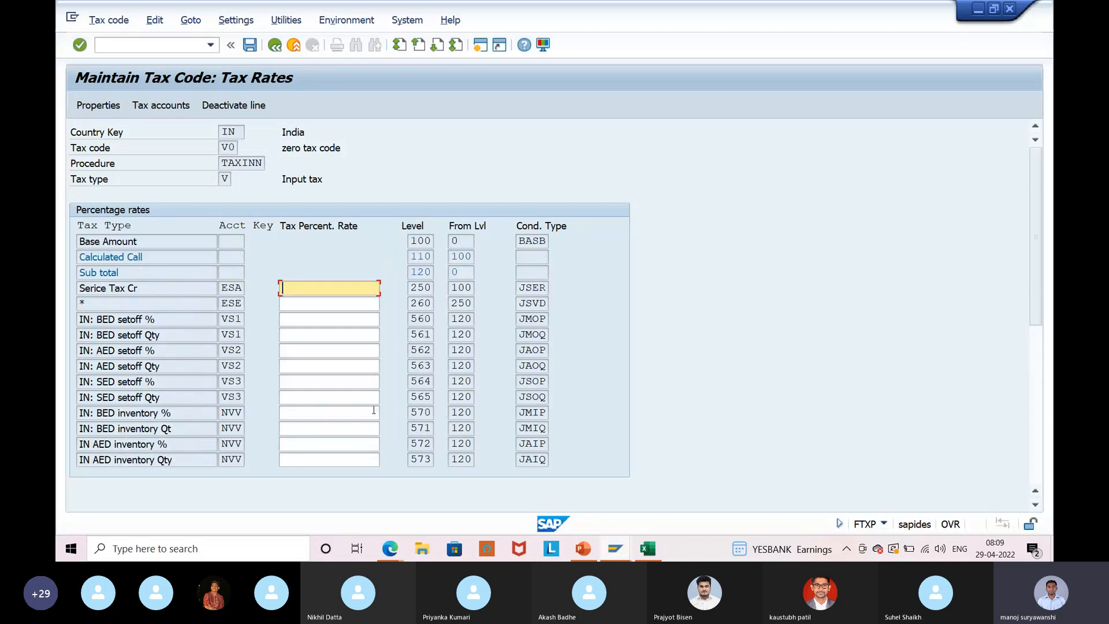
pyautogui.scroll(-1, 243, 441)
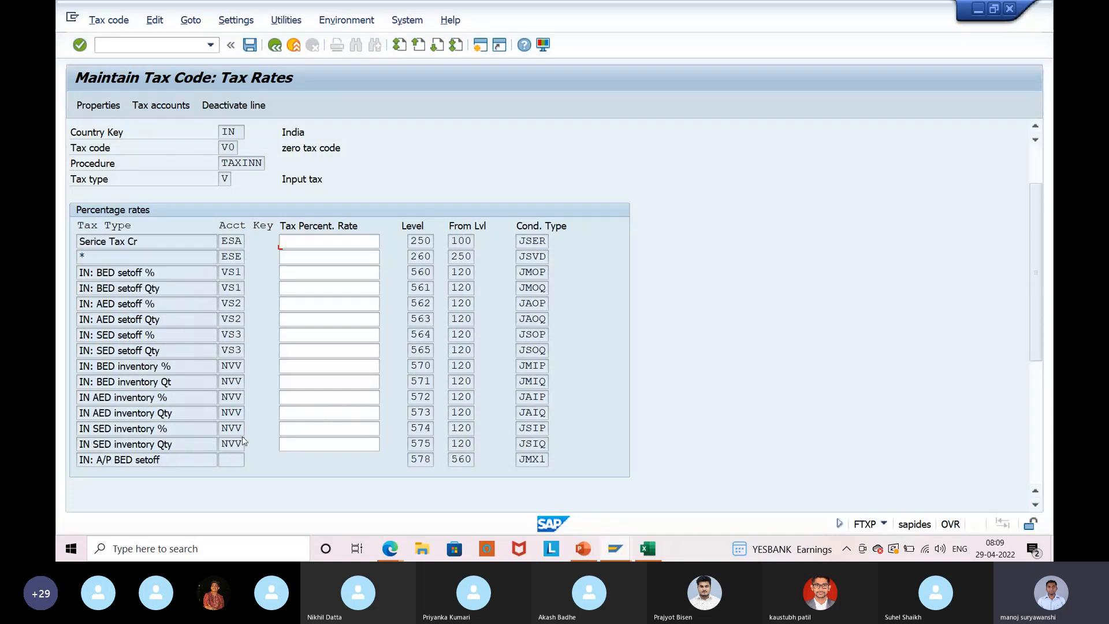
pyautogui.scroll(-4, 243, 441)
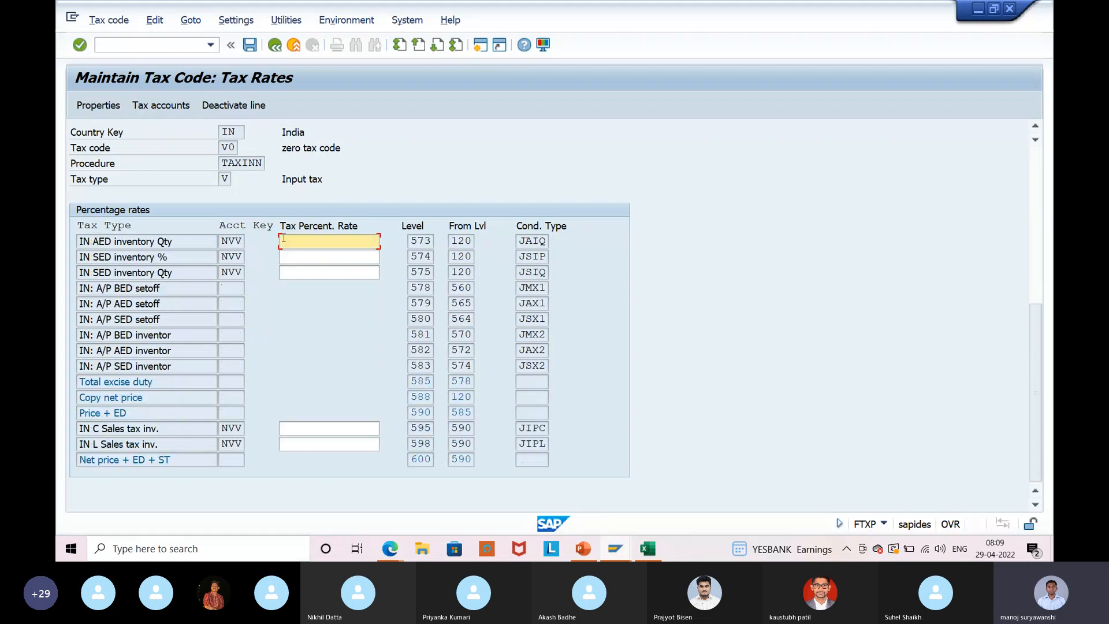
pyautogui.click(274, 46)
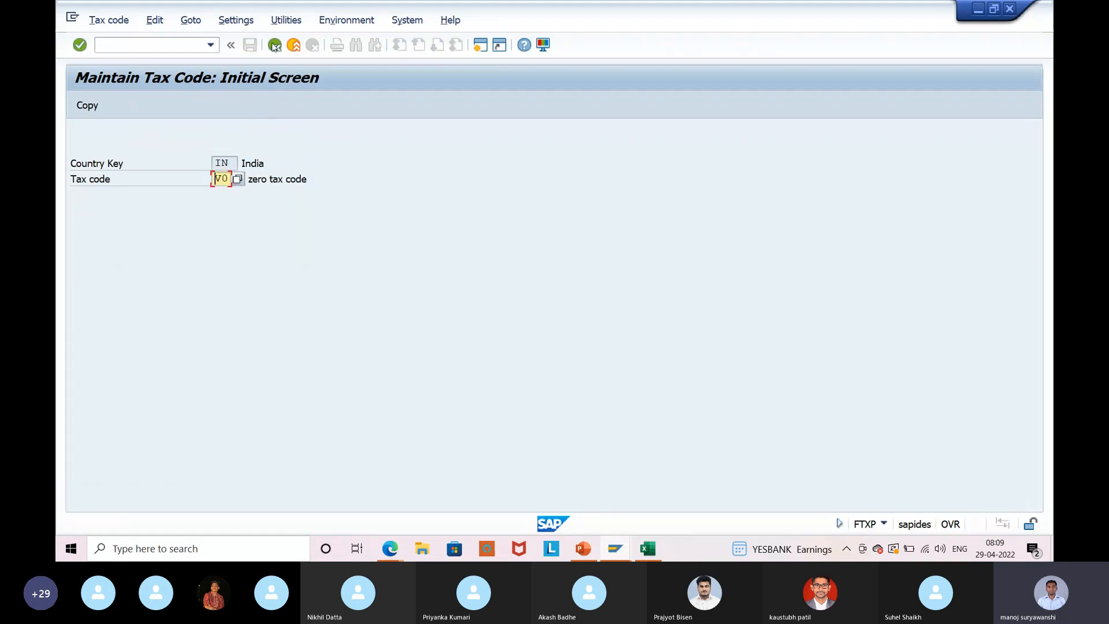
# Open tax code V1's tax rates and review them.
pyautogui.press('Delete')
pyautogui.press('Delete')
pyautogui.write('v1')
pyautogui.press('Return')
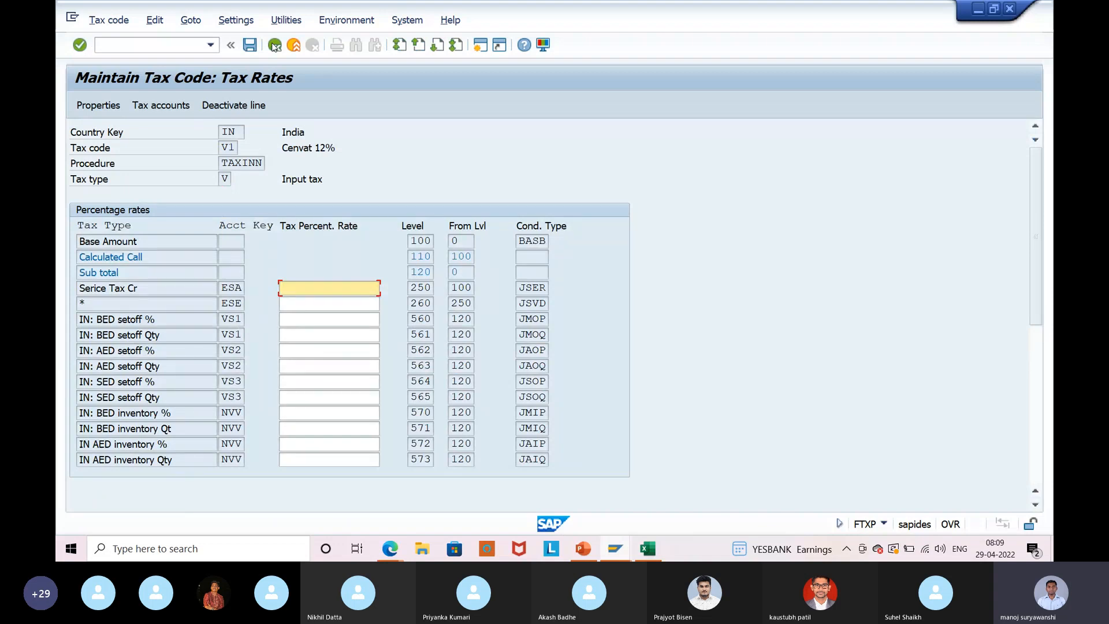
pyautogui.scroll(-3, 486, 388)
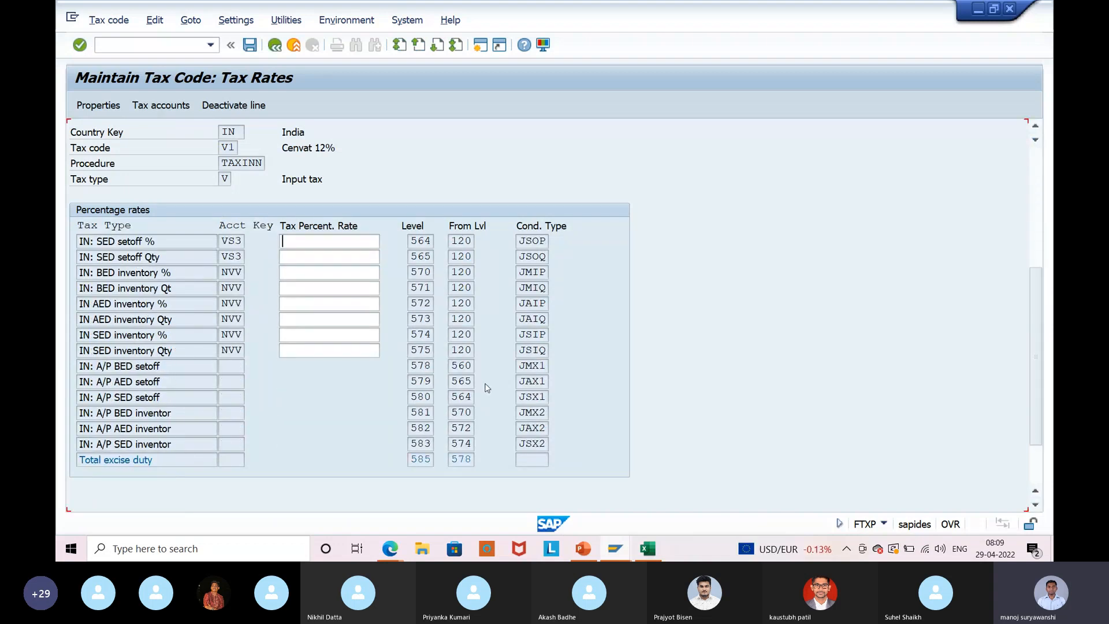
pyautogui.scroll(-1, 487, 388)
pyautogui.scroll(-1, 486, 388)
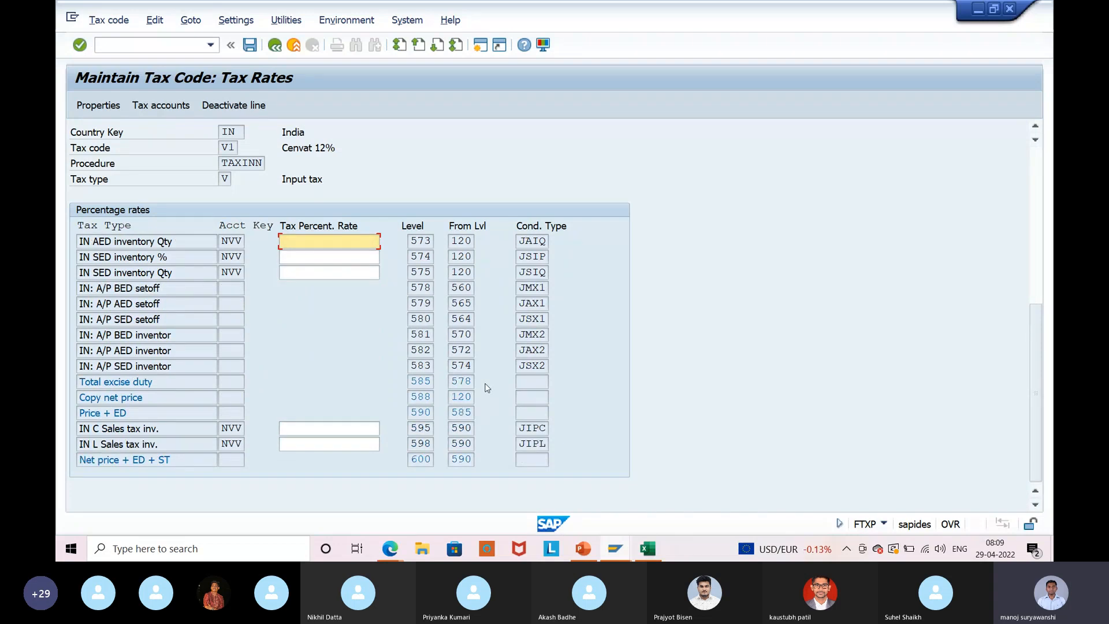
pyautogui.scroll(1, 487, 388)
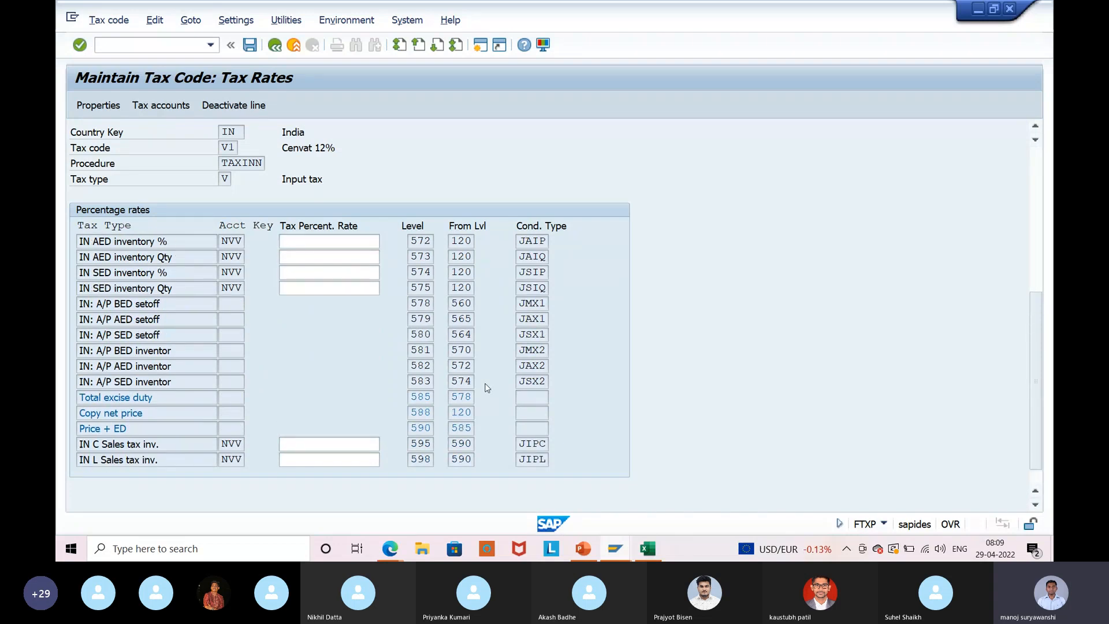
pyautogui.scroll(5, 486, 388)
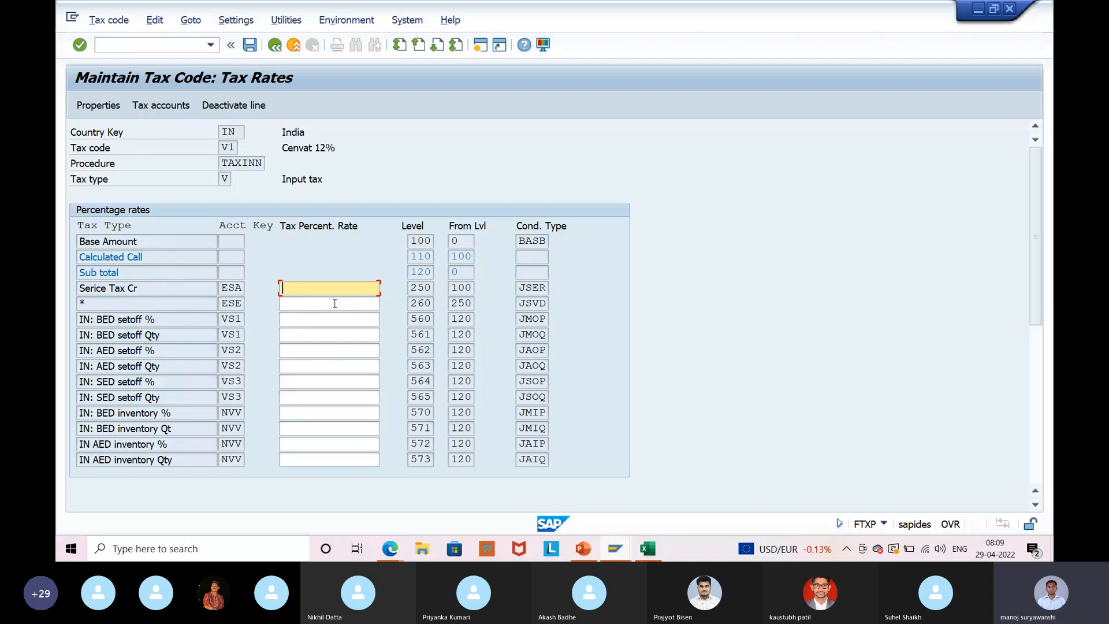
pyautogui.scroll(-4, 327, 383)
pyautogui.scroll(-4, 324, 379)
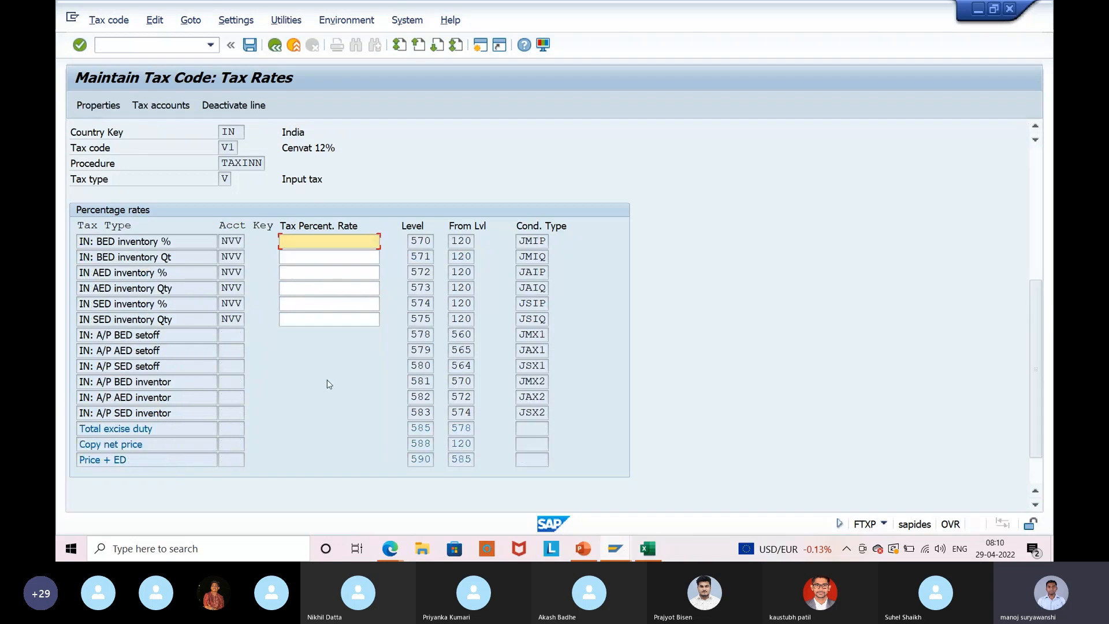
pyautogui.scroll(-1, 329, 384)
pyautogui.scroll(-1, 328, 381)
pyautogui.scroll(5, 327, 380)
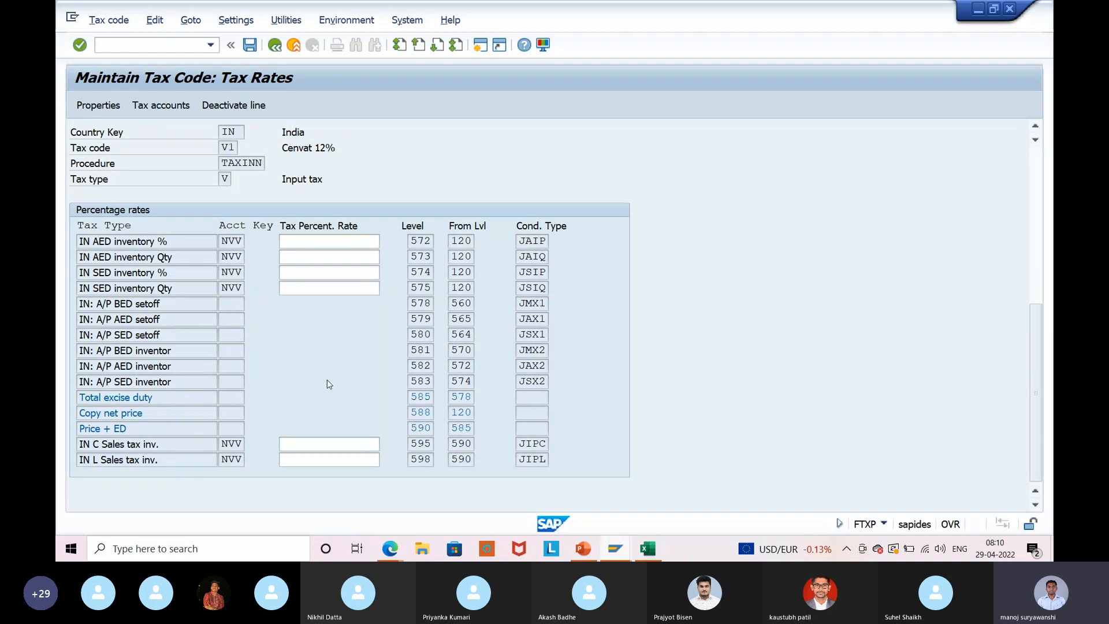
pyautogui.scroll(1, 328, 381)
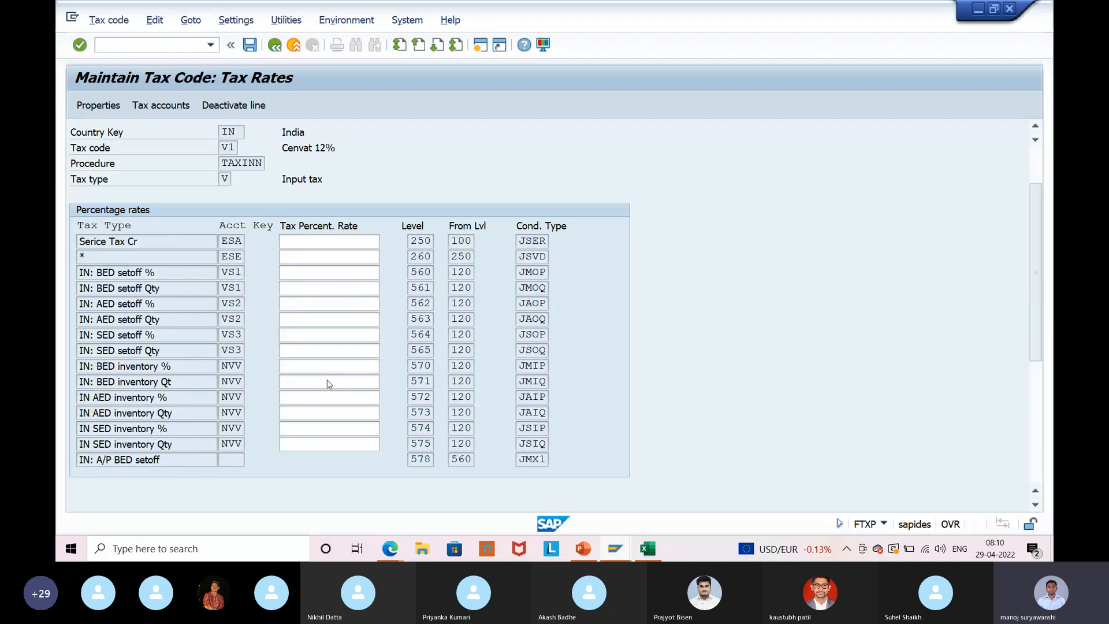
pyautogui.scroll(1, 329, 385)
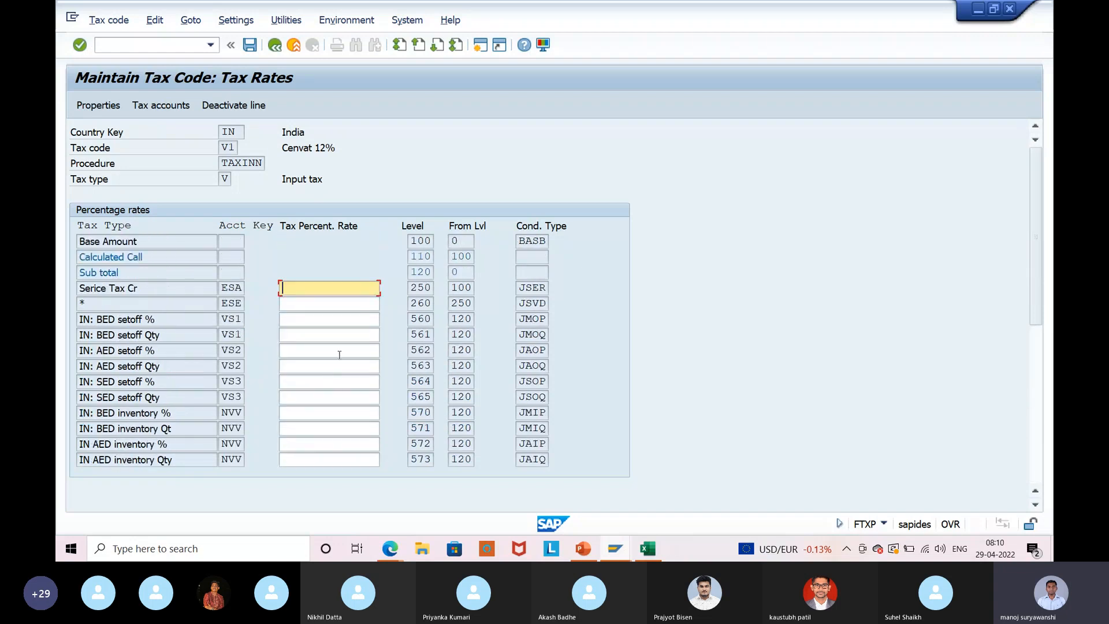
# Set IN: BED setoff % to 5, chart of accounts int1 in tax accounts, and save V1.
pyautogui.click(348, 316)
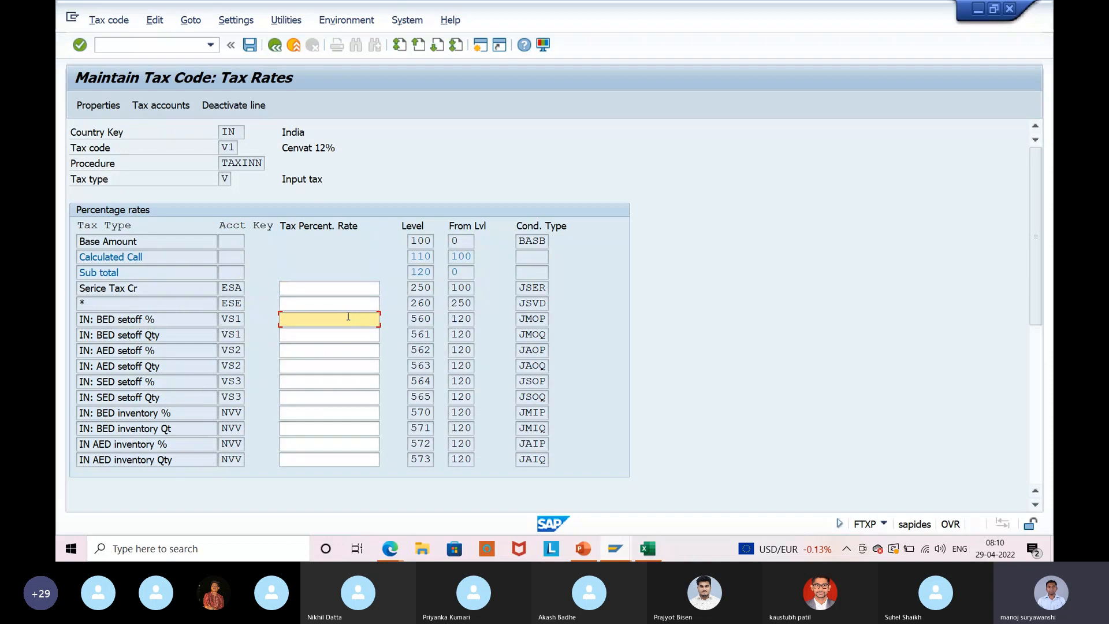
pyautogui.write('5')
pyautogui.press('Return')
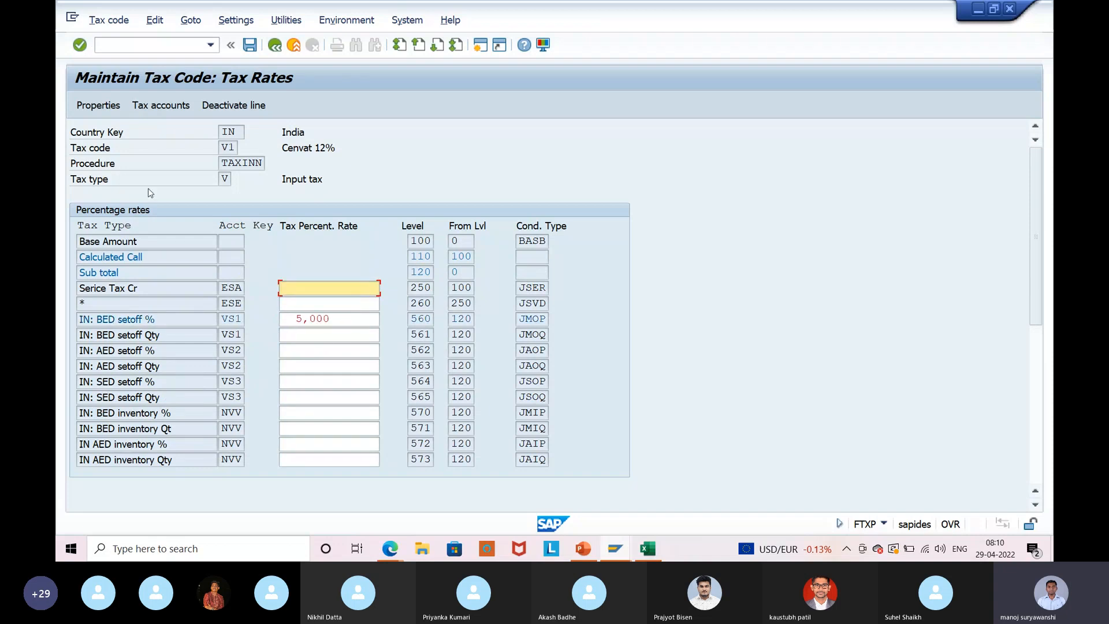
pyautogui.click(177, 111)
pyautogui.write('int1')
pyautogui.press('Return')
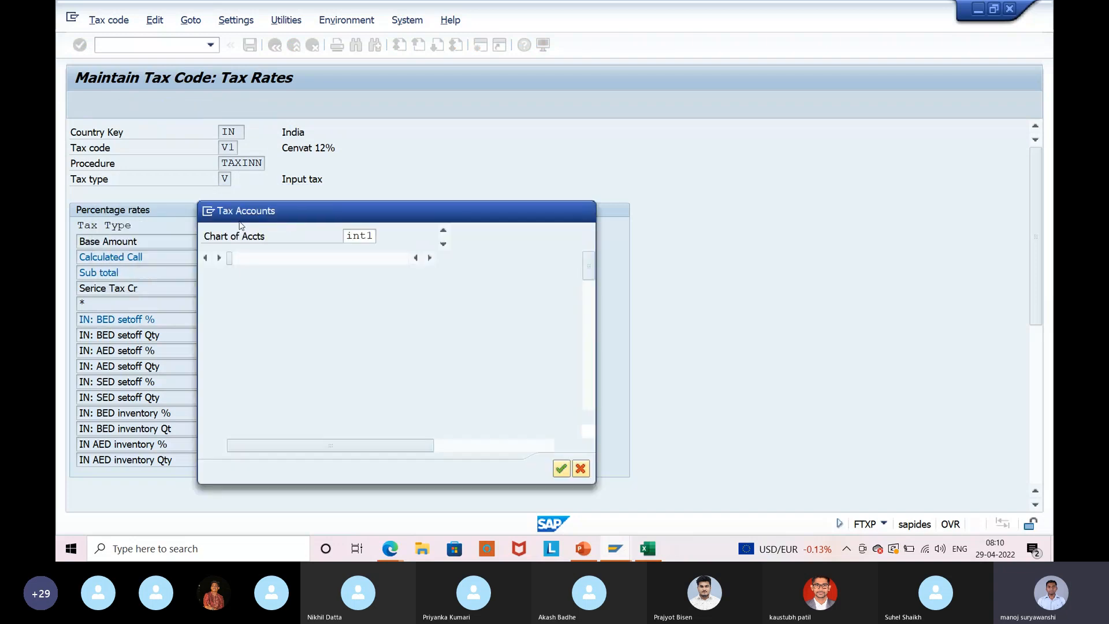
pyautogui.click(561, 468)
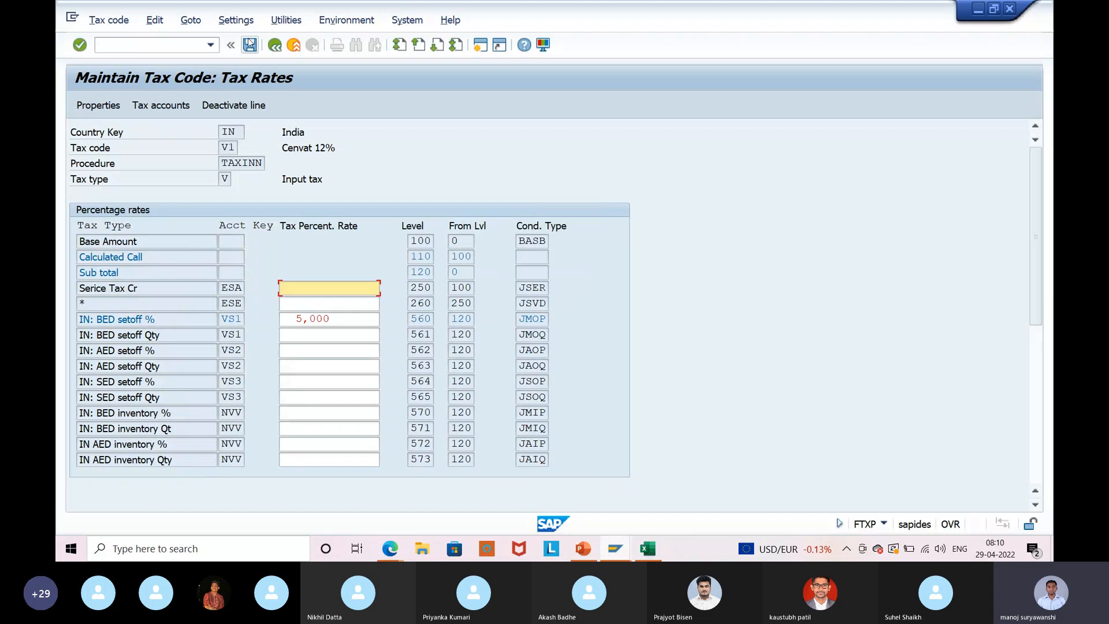
pyautogui.click(249, 45)
pyautogui.click(275, 46)
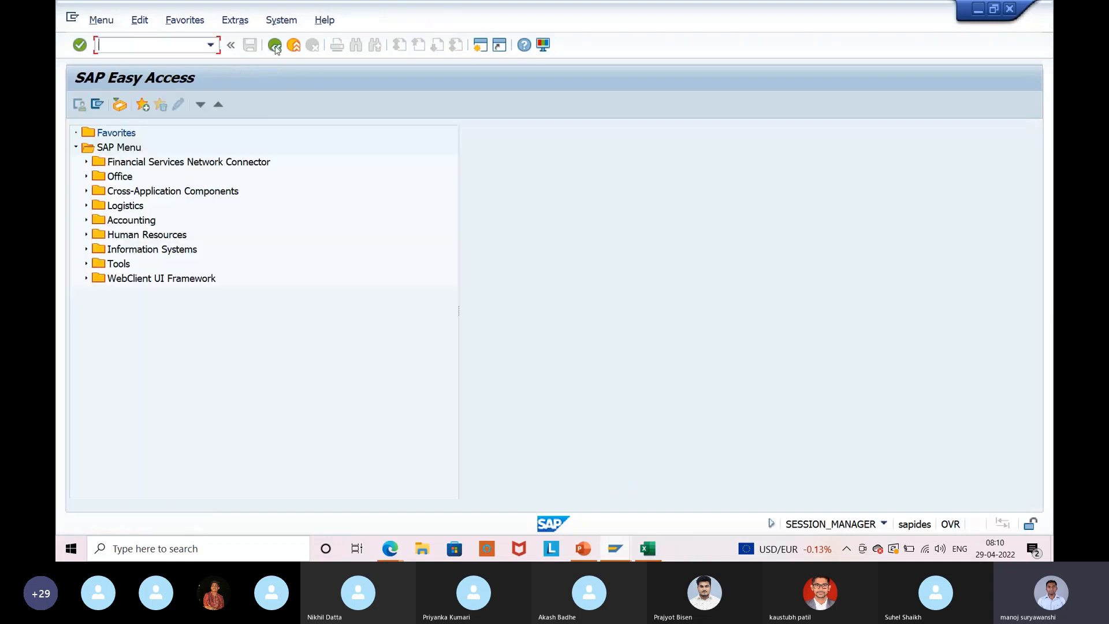
pyautogui.write('miro')
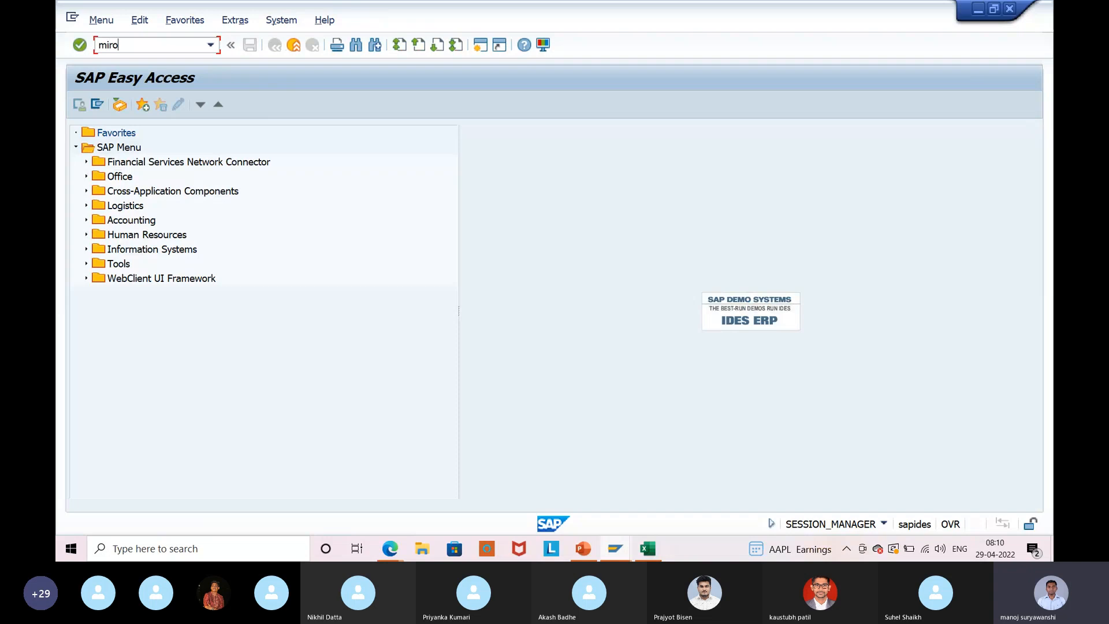
pyautogui.press('Return')
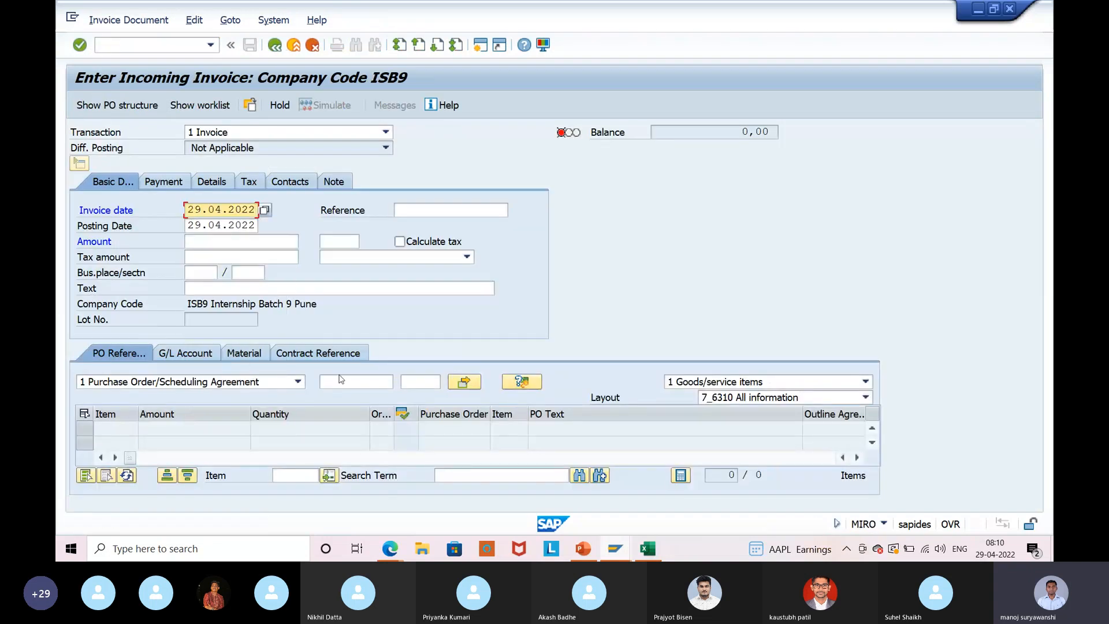
pyautogui.click(340, 376)
pyautogui.click(386, 148)
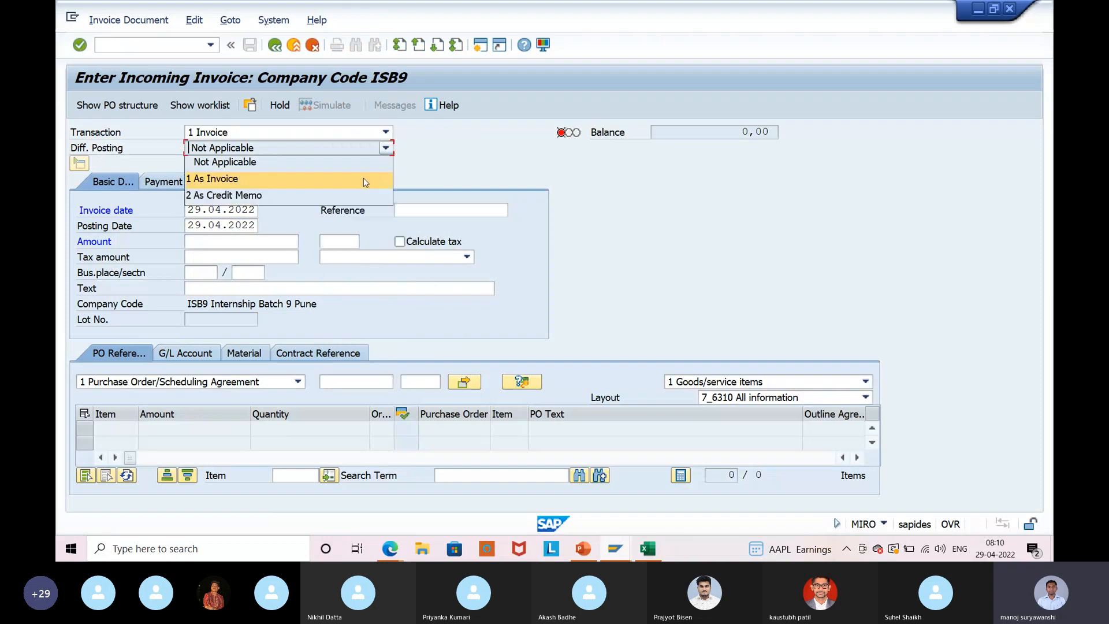
pyautogui.click(330, 410)
pyautogui.click(355, 381)
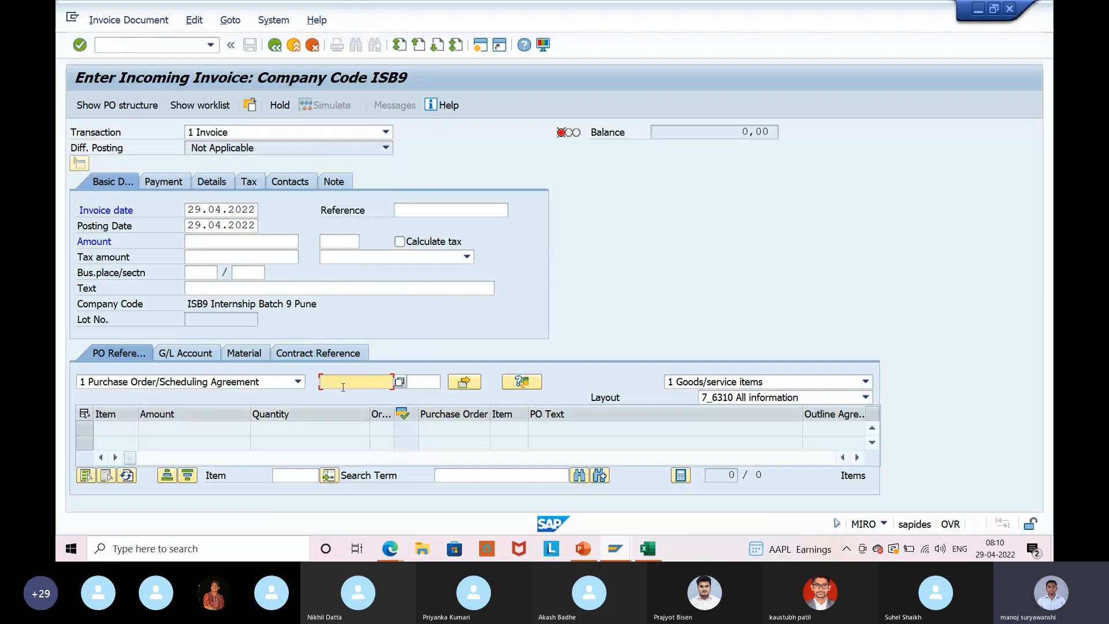
pyautogui.click(354, 145)
pyautogui.click(398, 212)
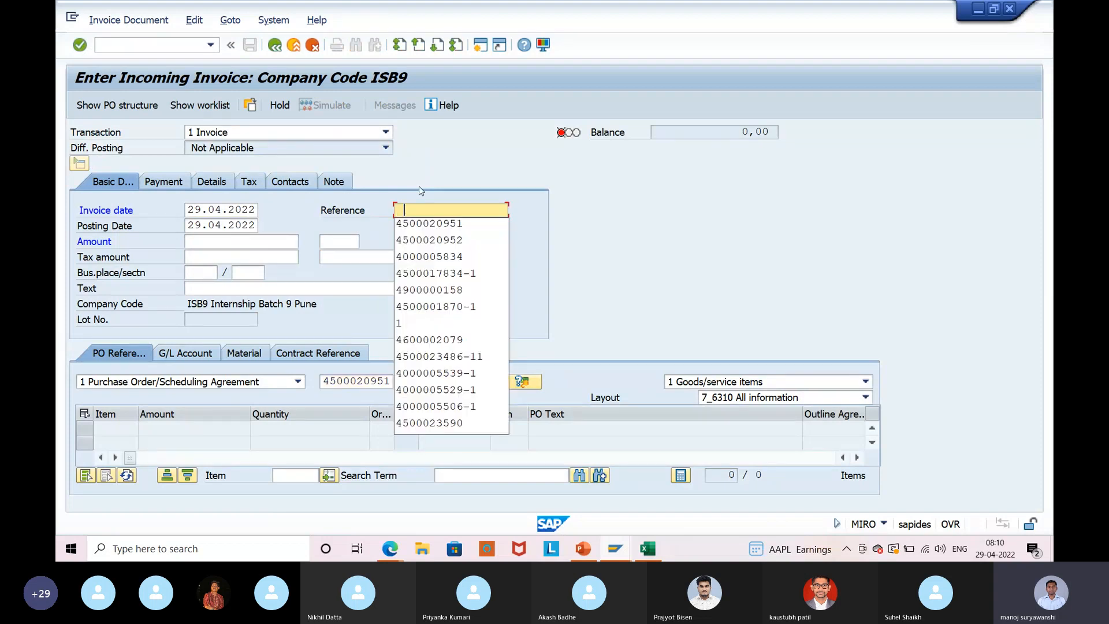
pyautogui.click(429, 224)
pyautogui.press('Return')
# Set tax code V1 (Cenvat 12%) on the invoice header and on the item.
pyautogui.click(448, 258)
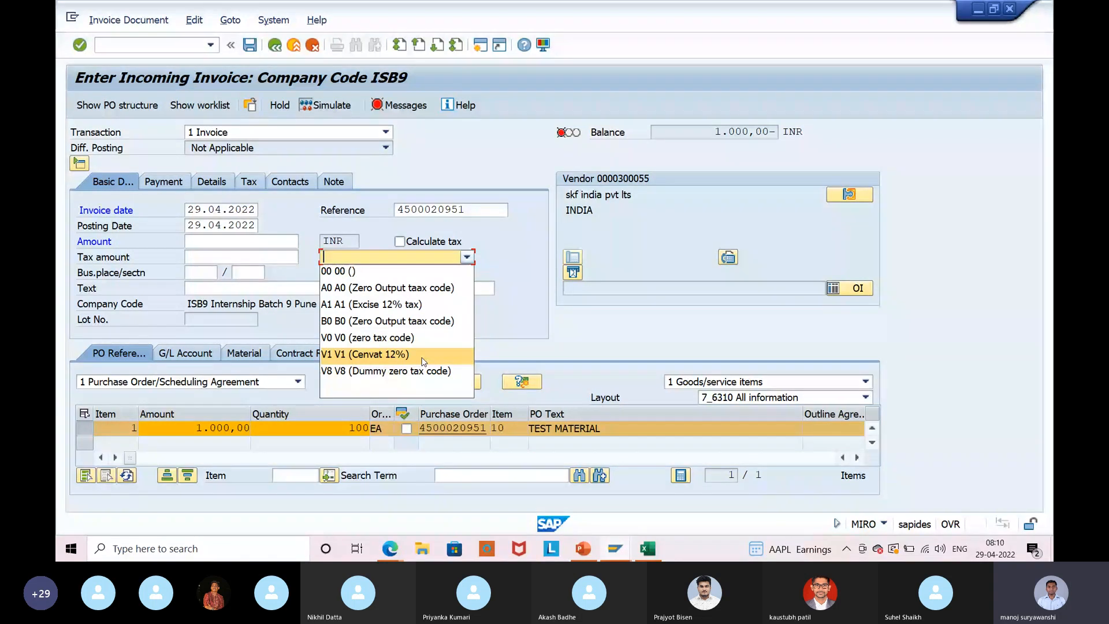
pyautogui.click(404, 354)
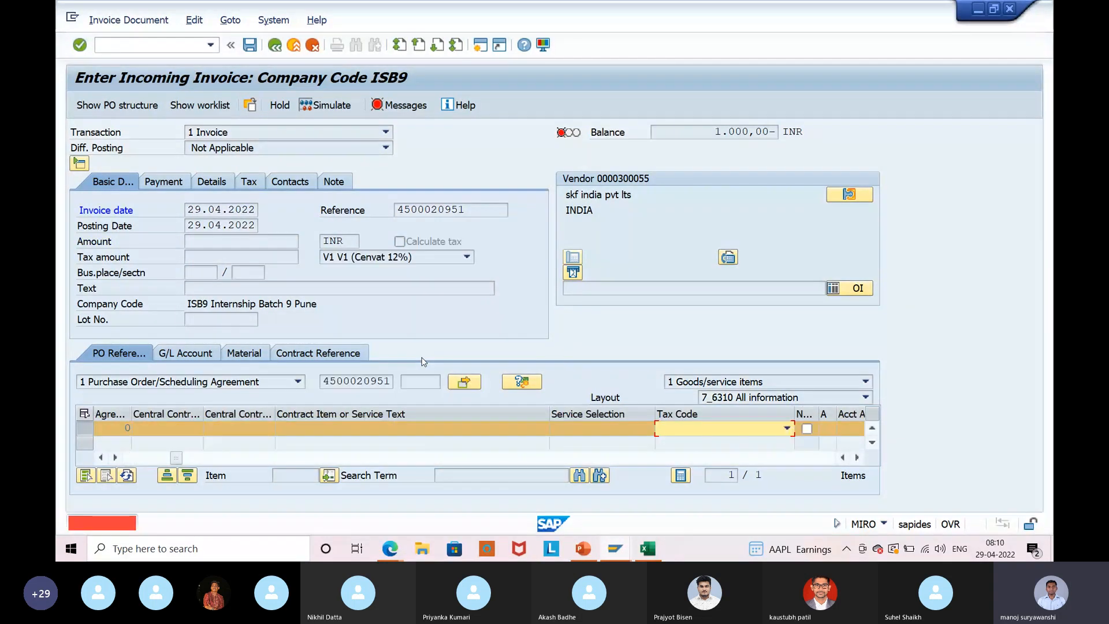
pyautogui.click(716, 435)
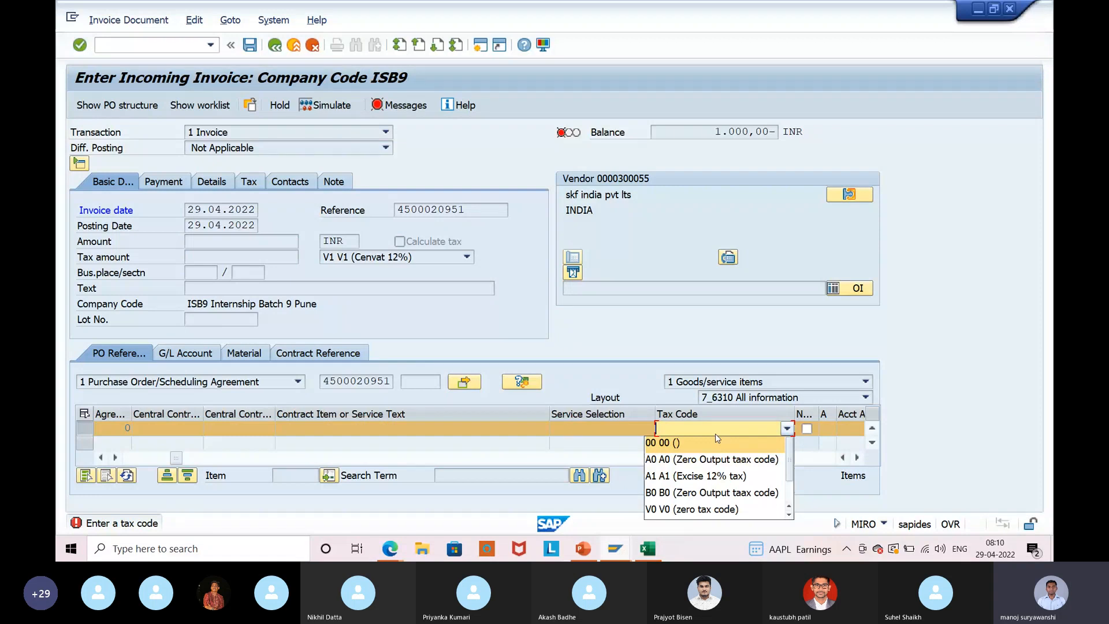
pyautogui.scroll(-1, 692, 484)
pyautogui.click(692, 477)
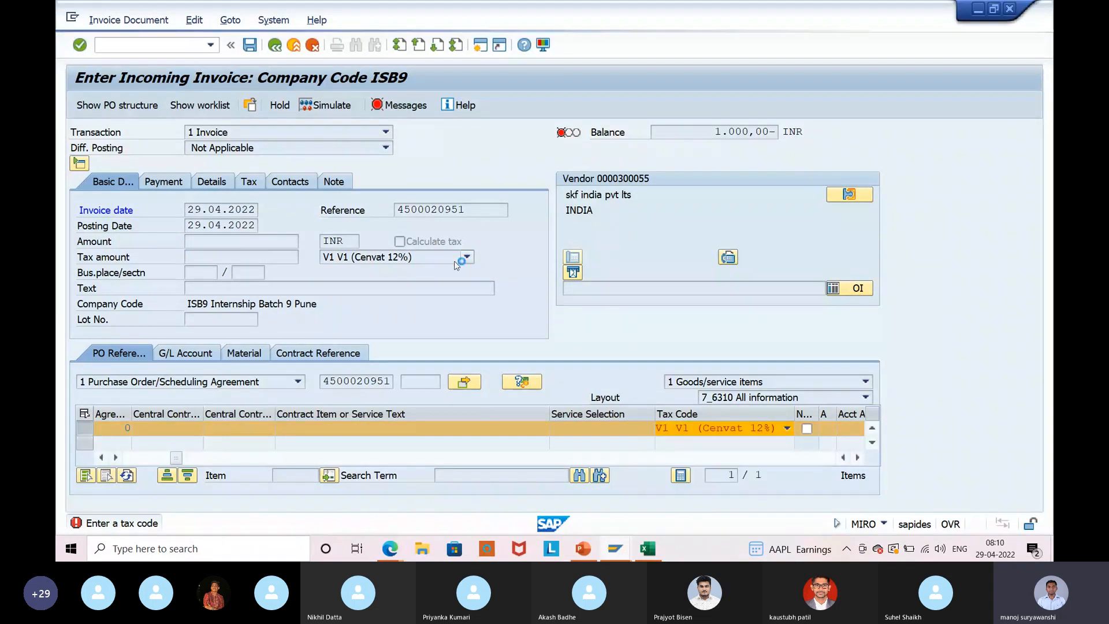
# Fill baseline date 29.04.2022, turn on Calculate tax and enter amount 1000.
pyautogui.click(188, 211)
pyautogui.click(194, 225)
pyautogui.click(119, 181)
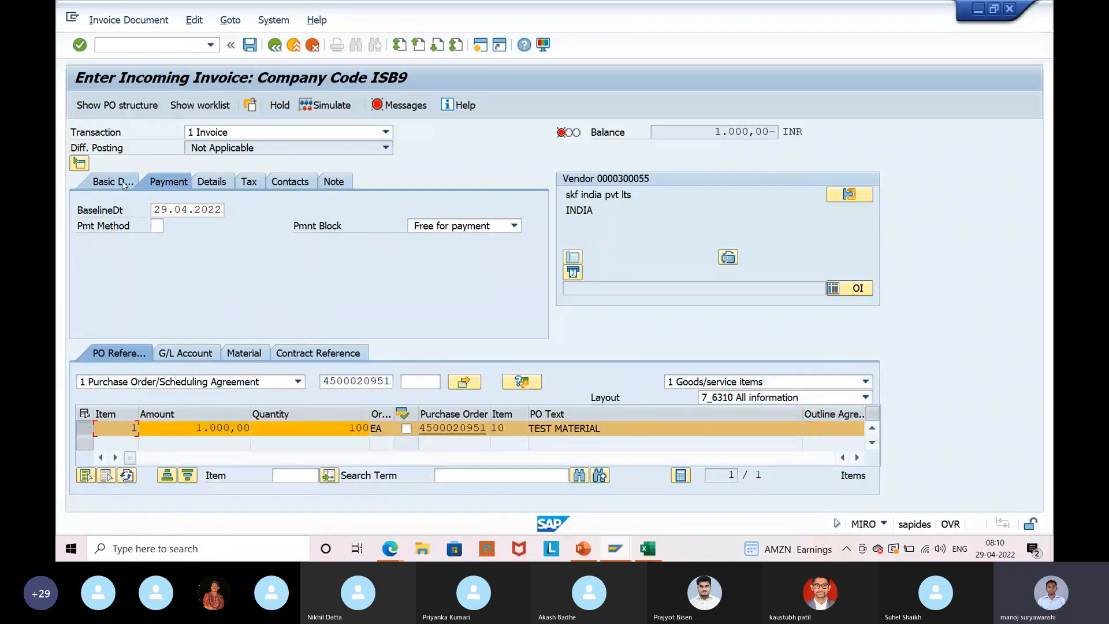
pyautogui.click(450, 245)
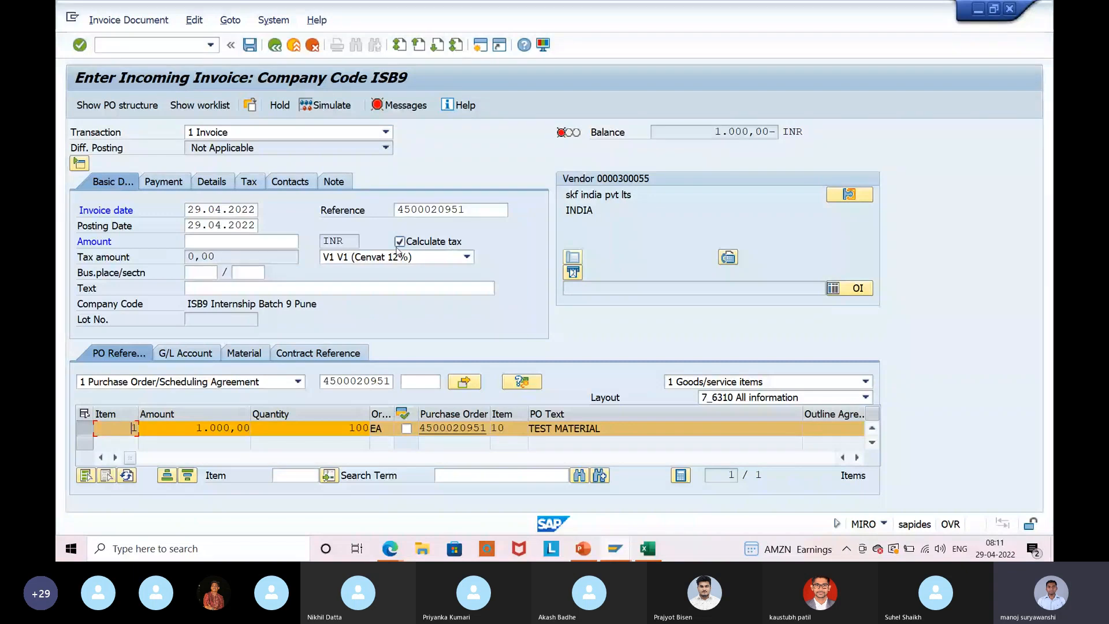
pyautogui.click(240, 242)
pyautogui.write('1000')
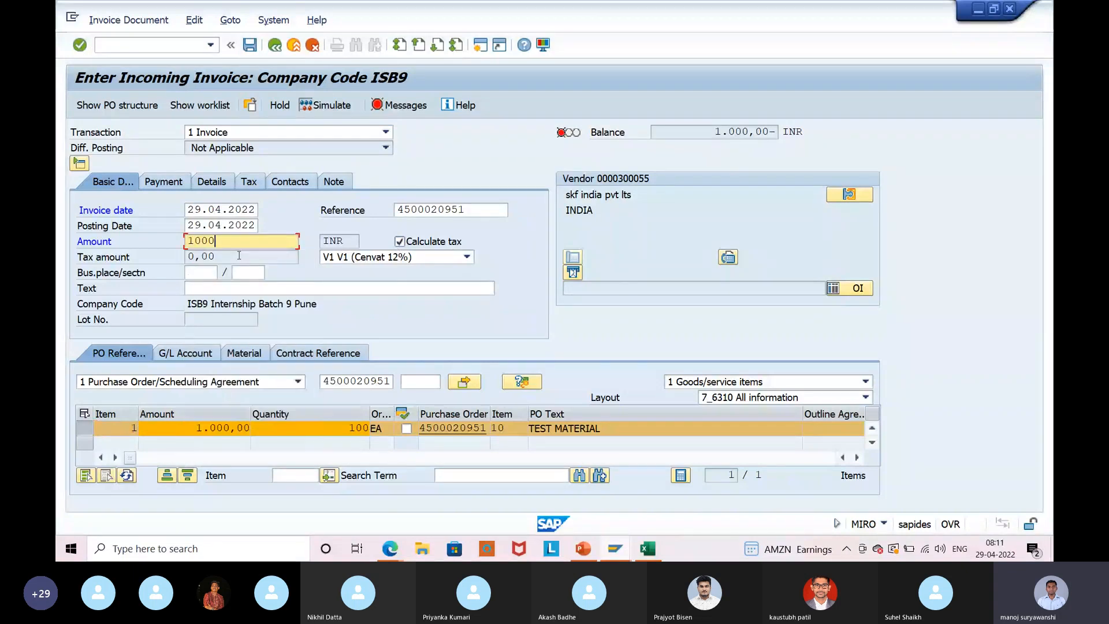
pyautogui.press('Return')
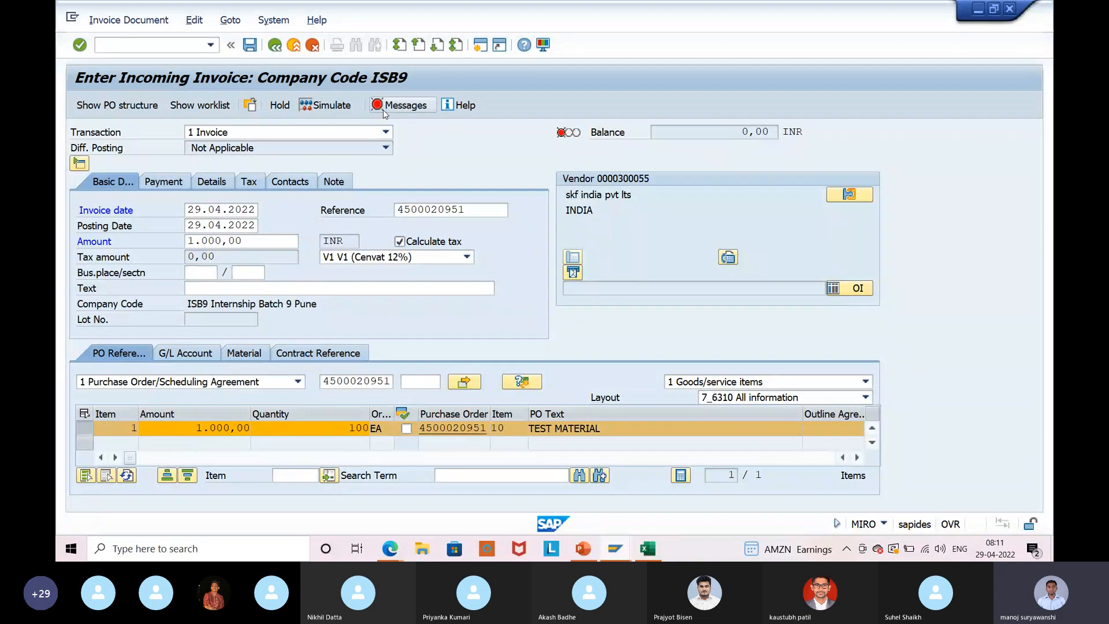
# Read the long text of the V1-not-in-TAXINN error, then close the log and invoice entry.
pyautogui.click(383, 110)
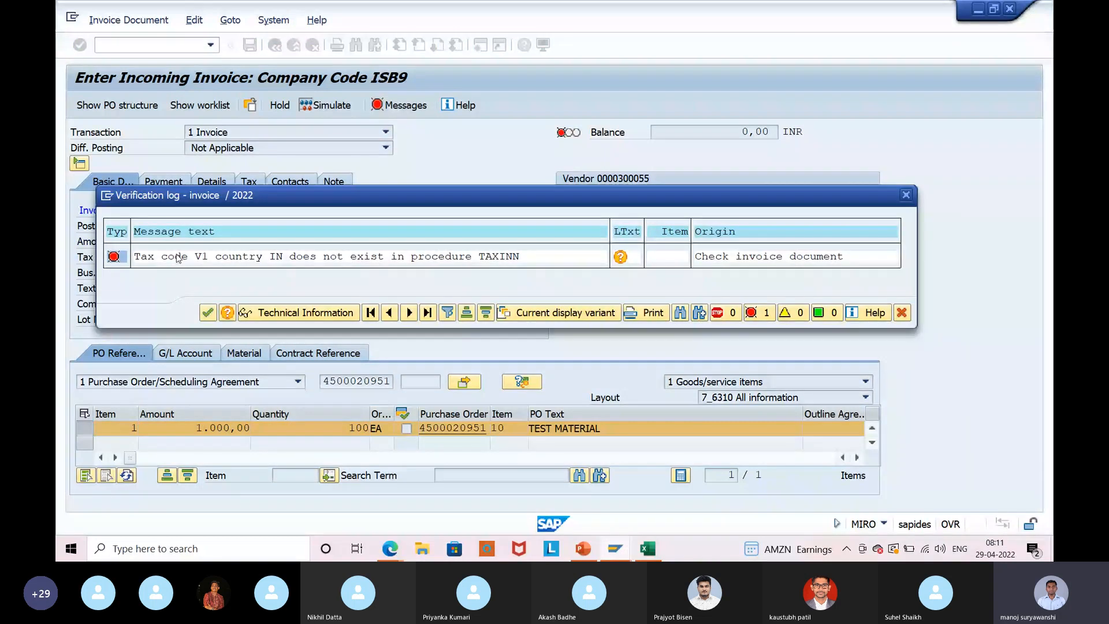
pyautogui.moveTo(171, 257); pyautogui.dragTo(247, 250)
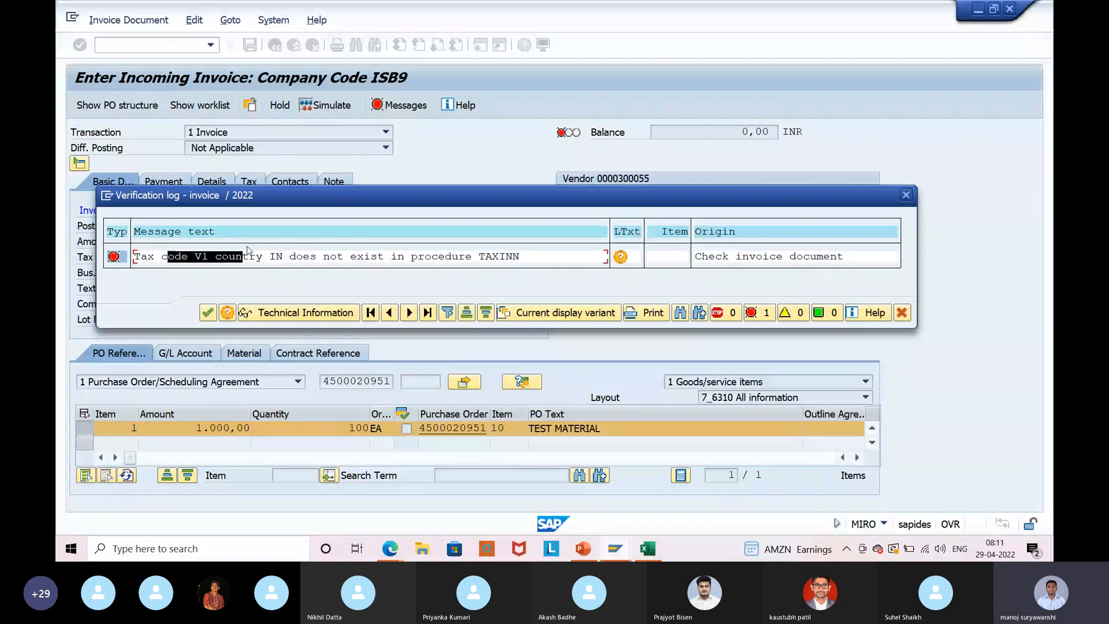
pyautogui.moveTo(247, 249); pyautogui.dragTo(526, 264)
pyautogui.click(626, 259)
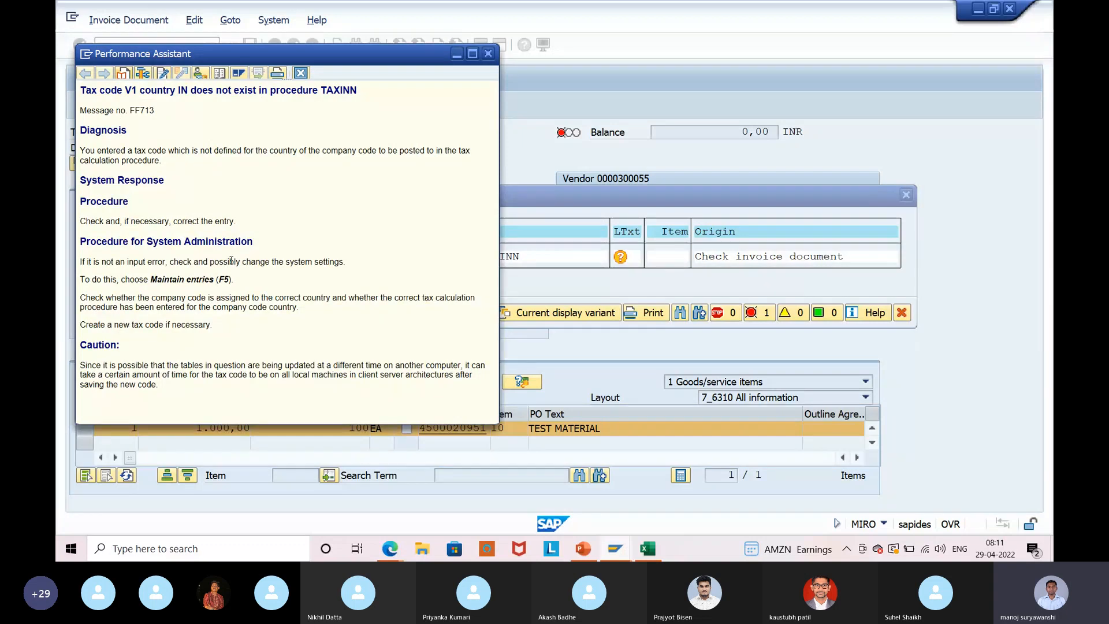
pyautogui.click(489, 54)
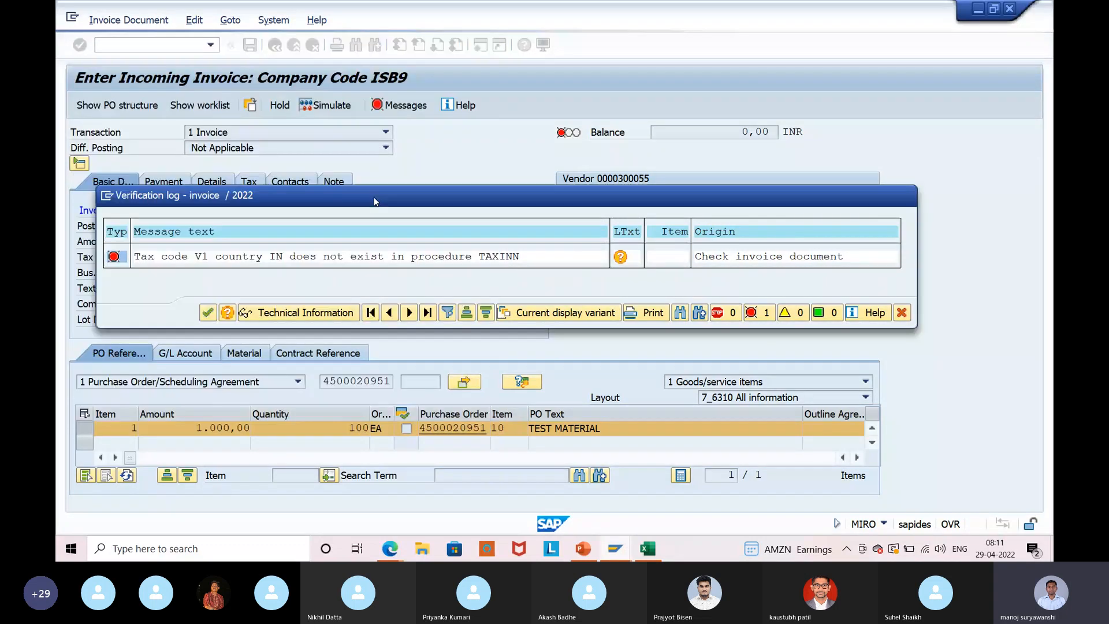
pyautogui.click(275, 45)
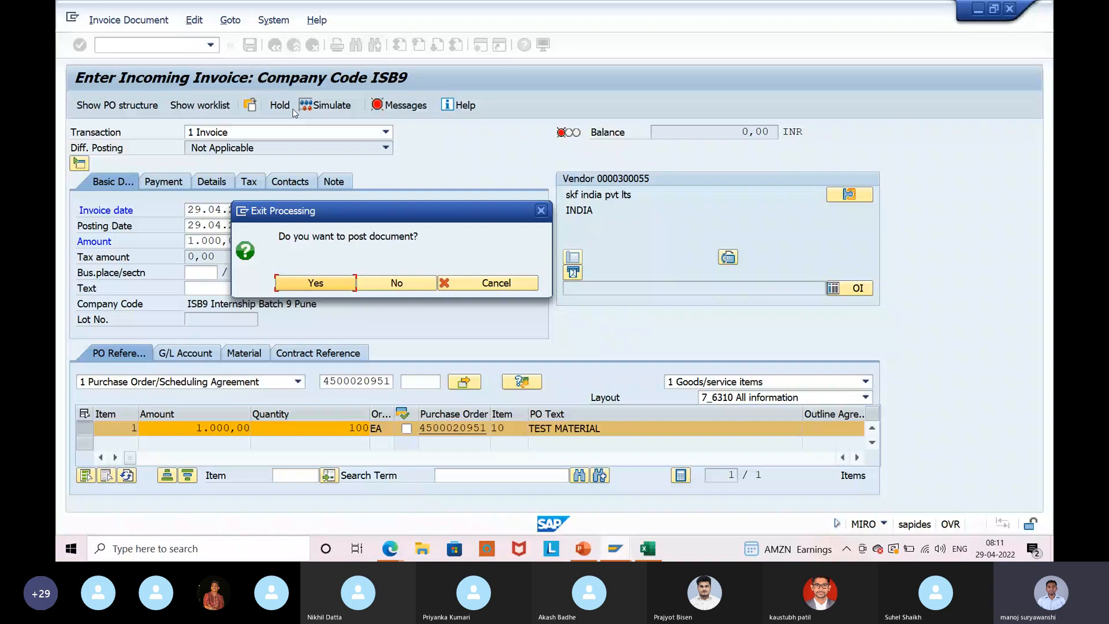
# Leave the invoice unposted and open the SAP Reference IMG via SPRO.
pyautogui.click(386, 283)
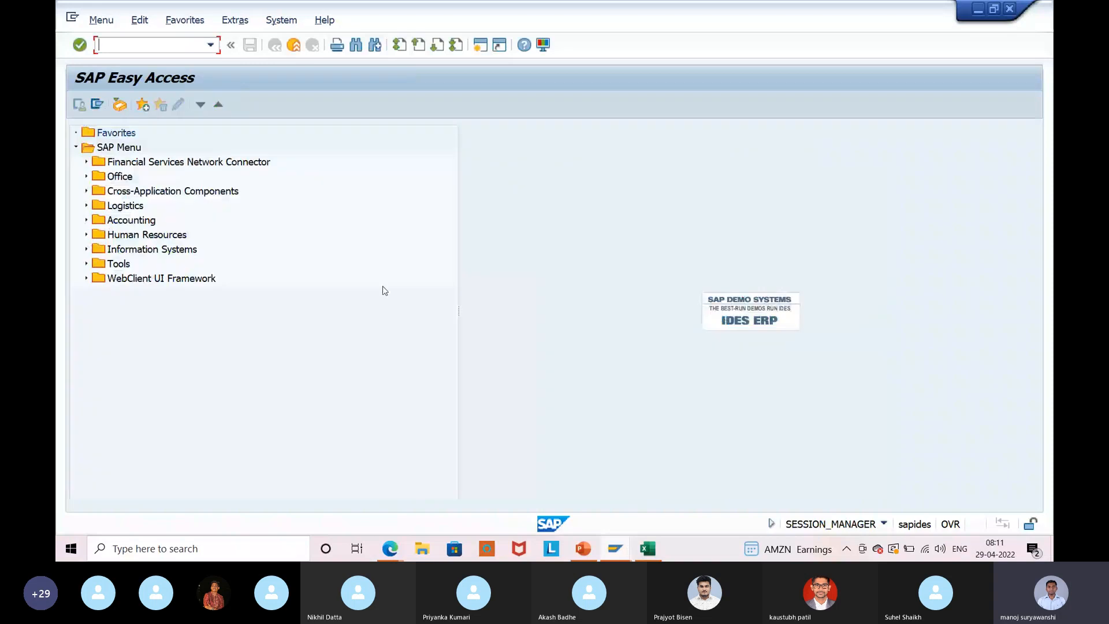
pyautogui.write('spro')
pyautogui.press('Return')
pyautogui.click(98, 99)
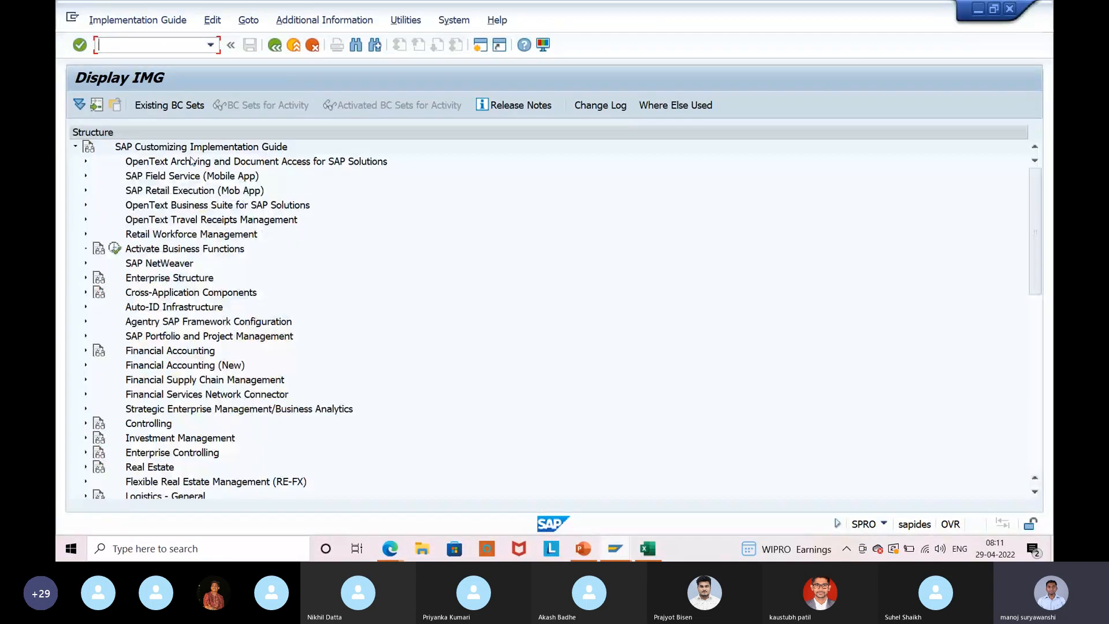
# Open Check Calculation Procedure under Financial Accounting Global Settings > Tax on Sales/Purchases > Basic Settings.
pyautogui.scroll(-2, 178, 365)
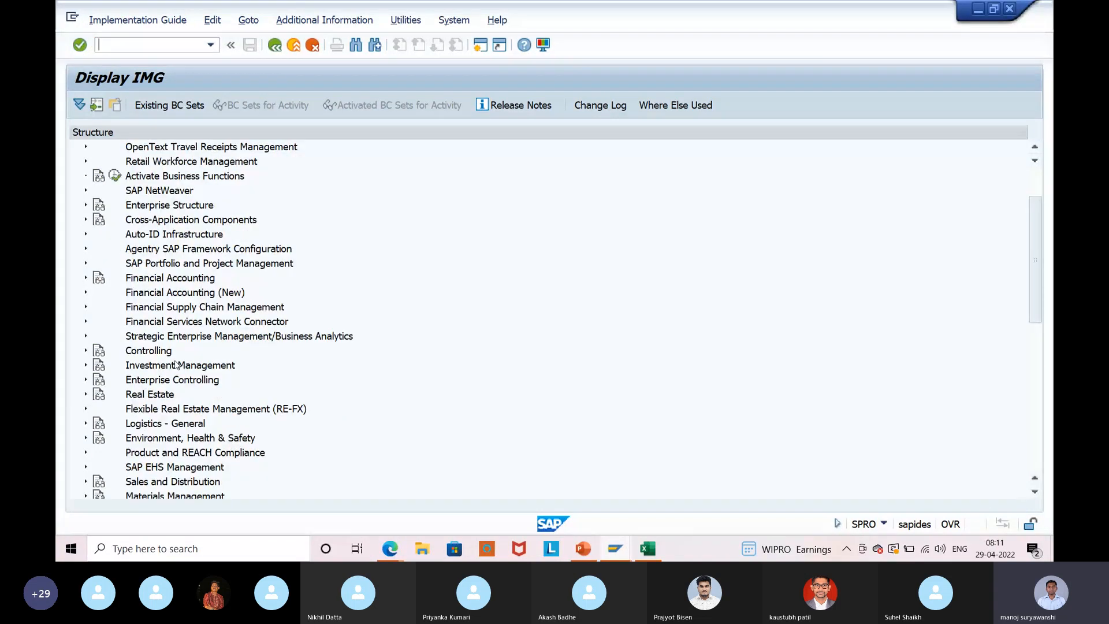
pyautogui.scroll(-2, 177, 365)
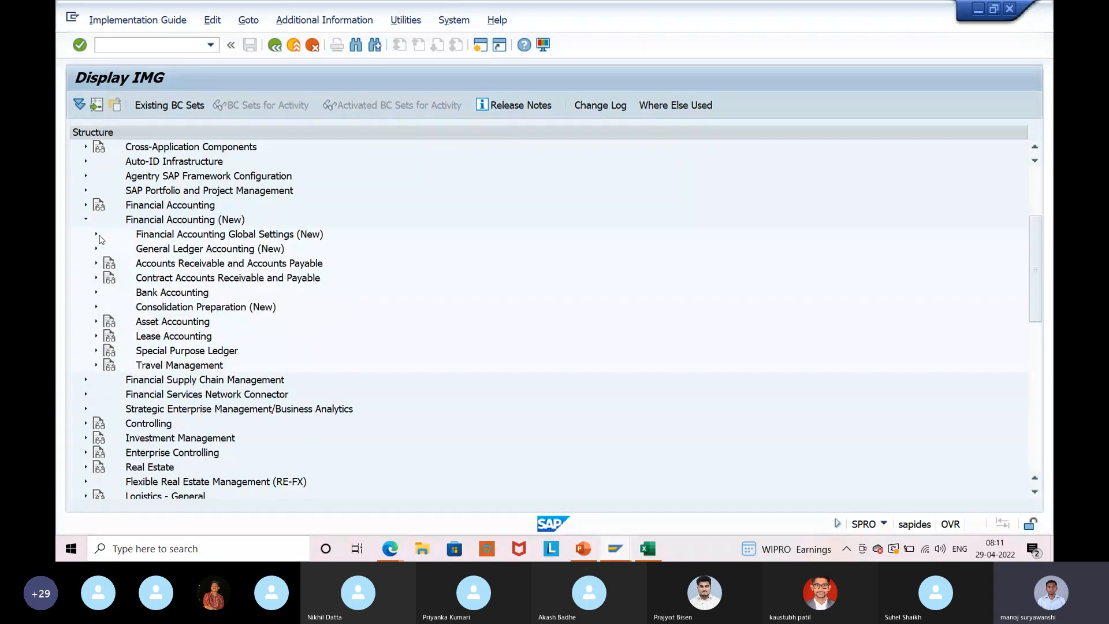
pyautogui.click(97, 235)
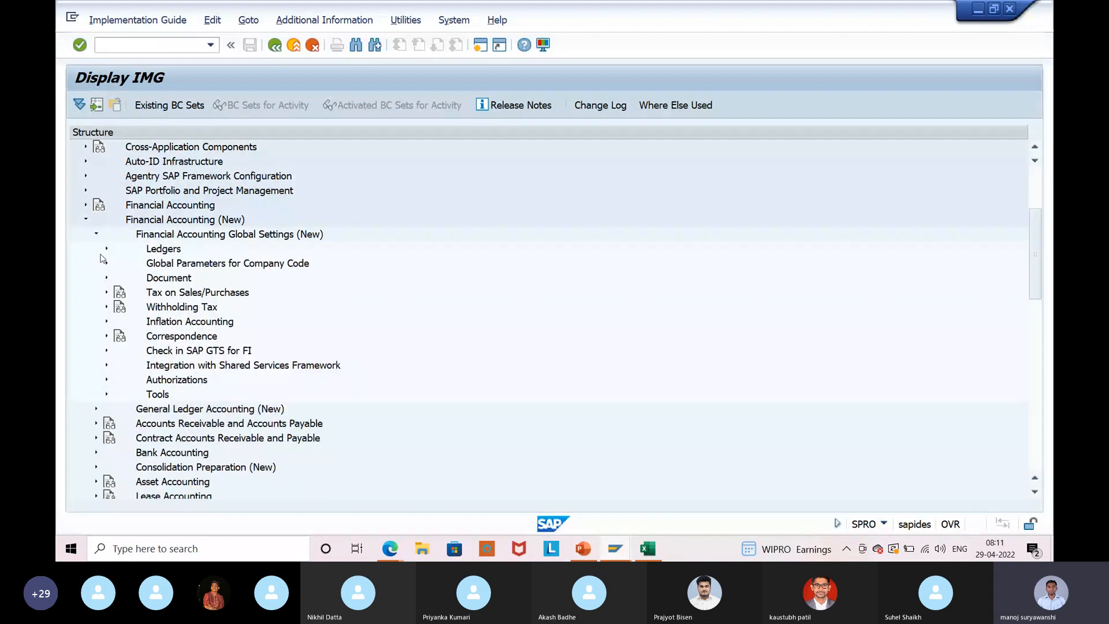
pyautogui.click(106, 292)
pyautogui.click(117, 306)
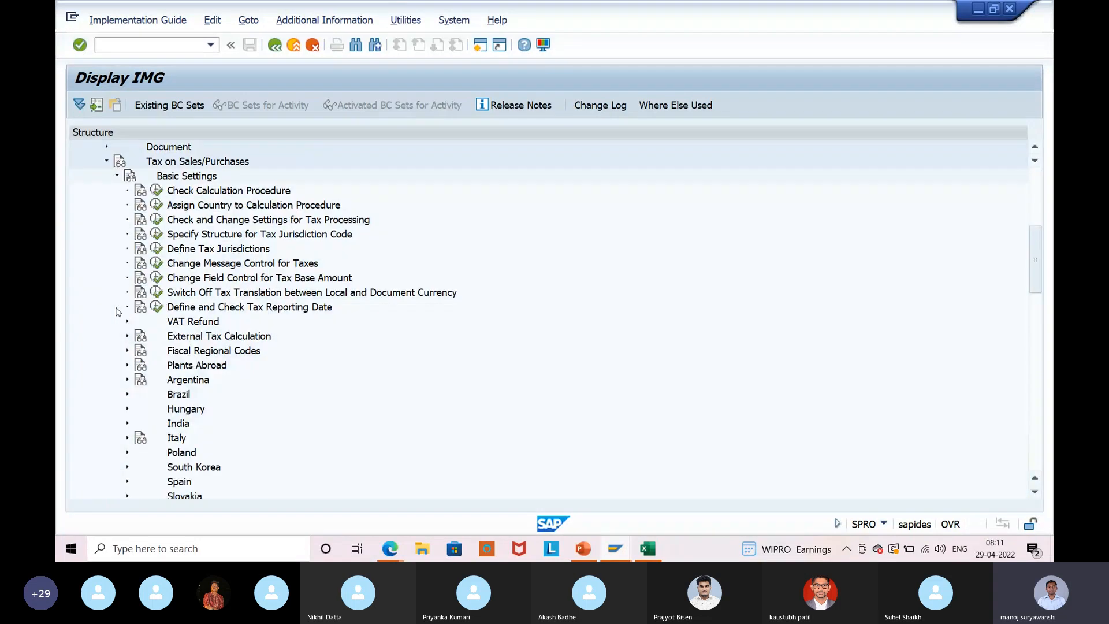
pyautogui.doubleClick(171, 195)
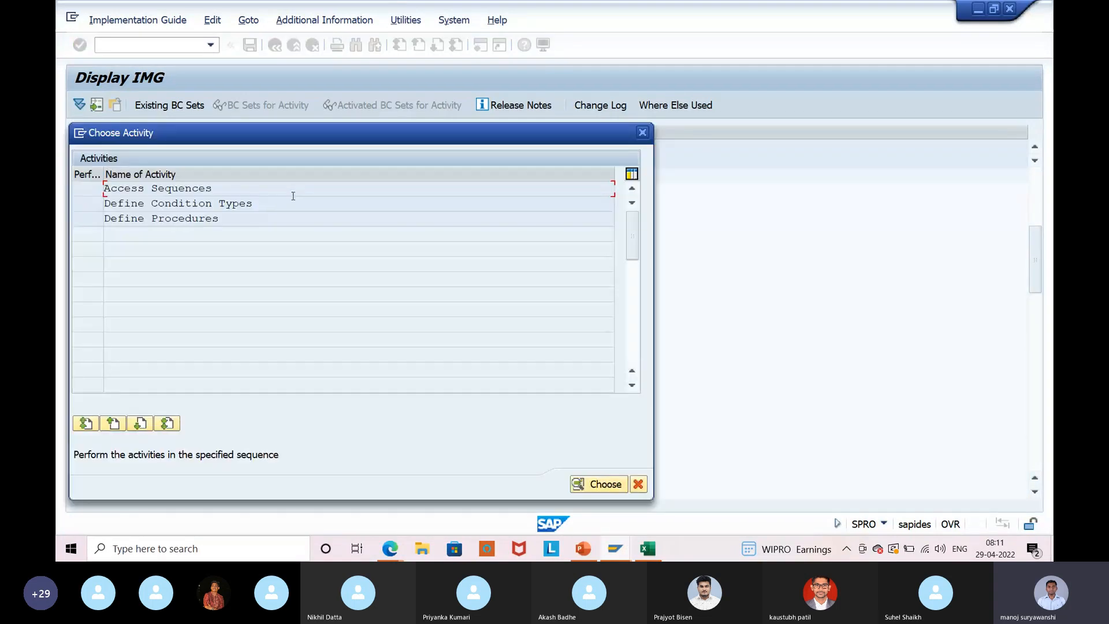
# Open Define Procedures and jump to procedure TAXINN.
pyautogui.doubleClick(293, 218)
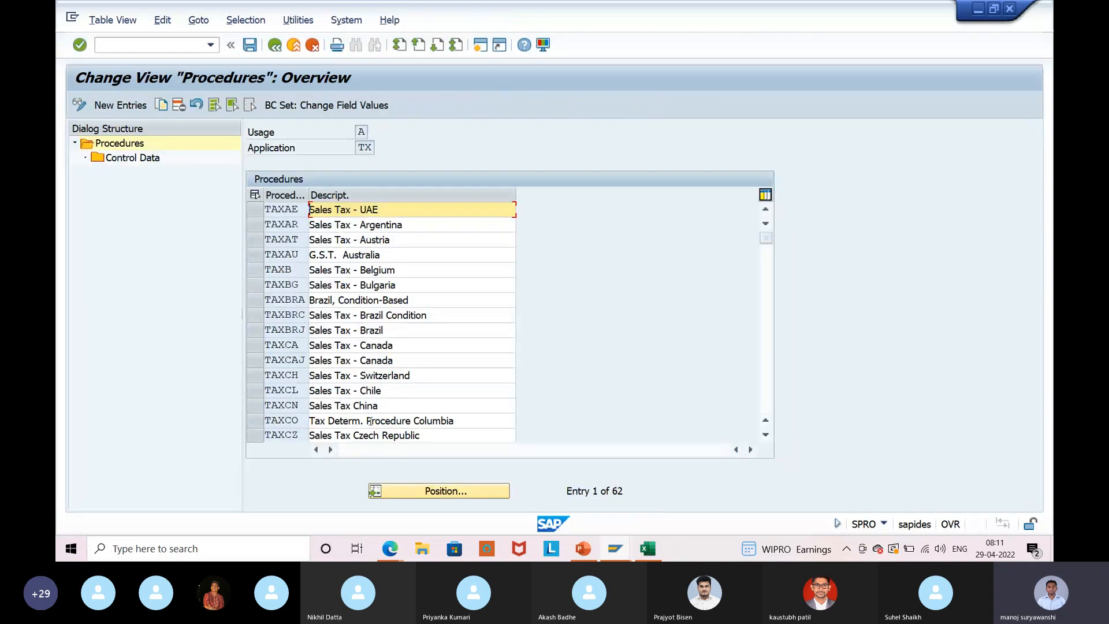
pyautogui.click(470, 491)
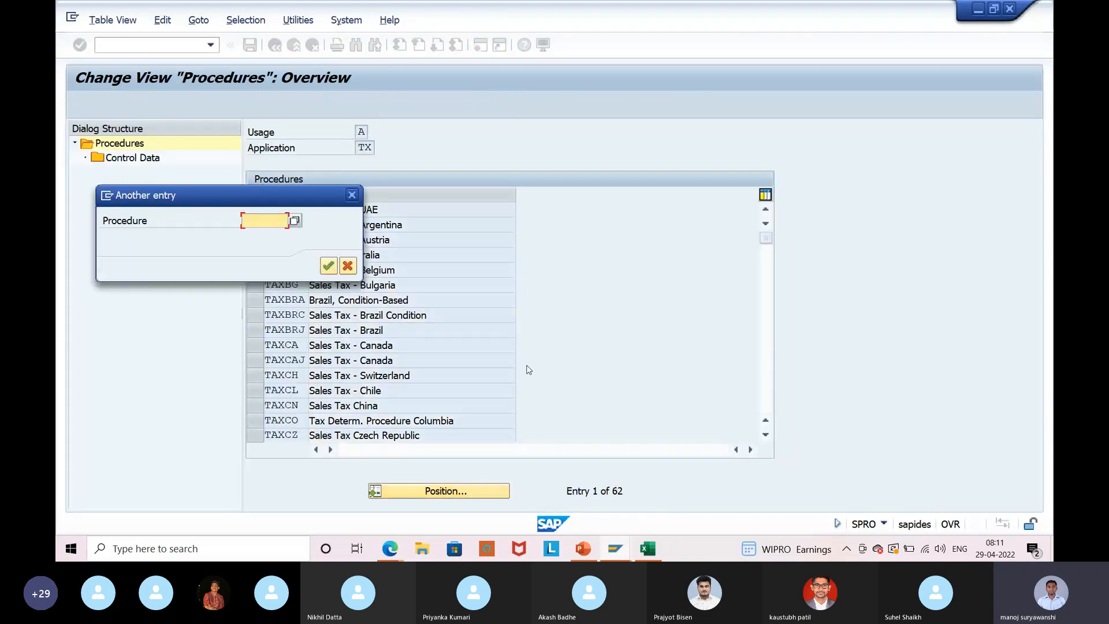
pyautogui.write('taxinn')
pyautogui.press('Return')
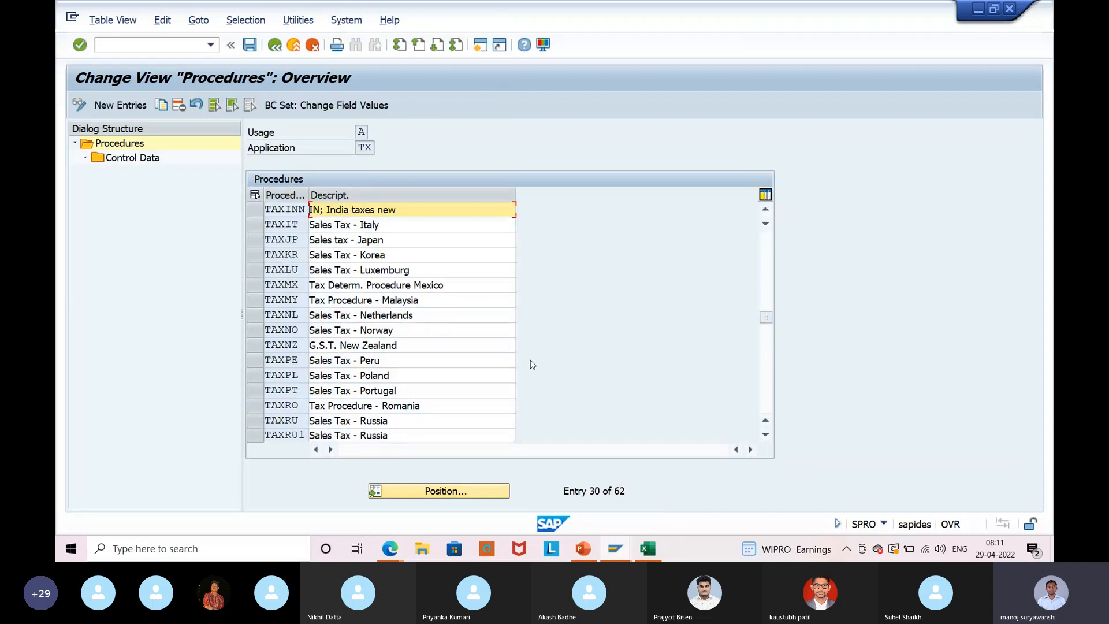
# Review the 29 control data steps of TAXINN, return to the list, and start a second session.
pyautogui.doubleClick(120, 159)
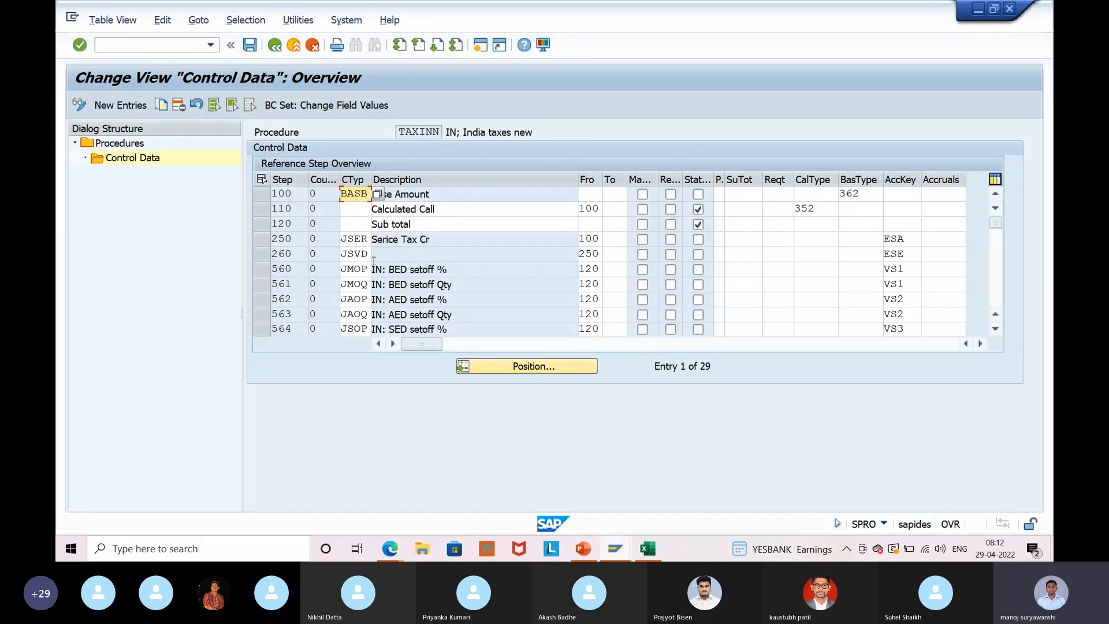
pyautogui.scroll(-1, 374, 260)
pyautogui.scroll(-2, 374, 261)
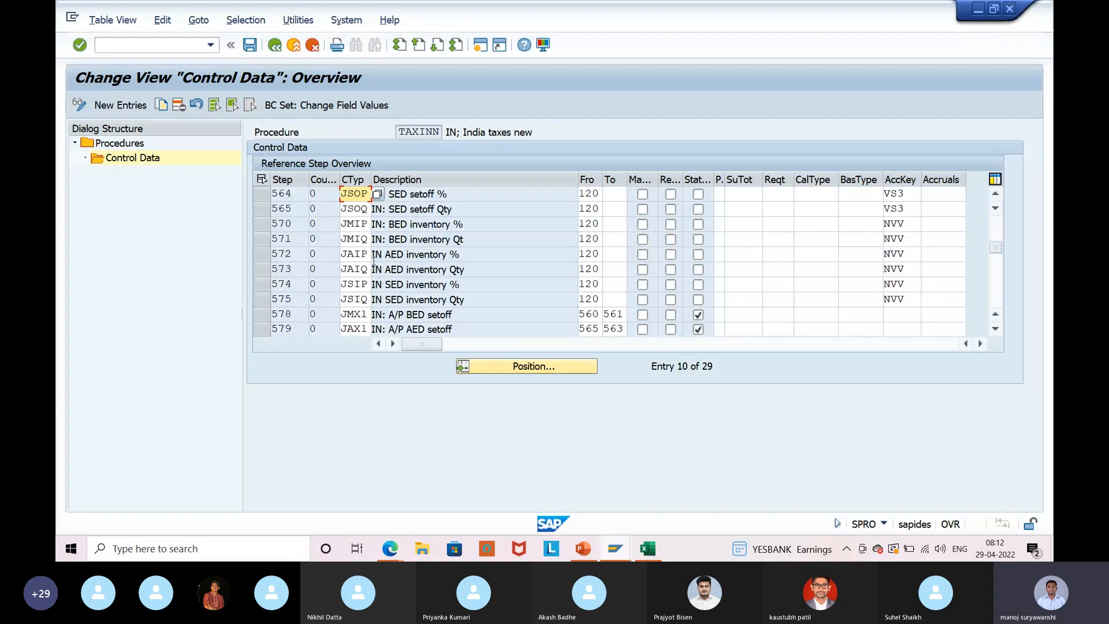
pyautogui.scroll(-4, 374, 261)
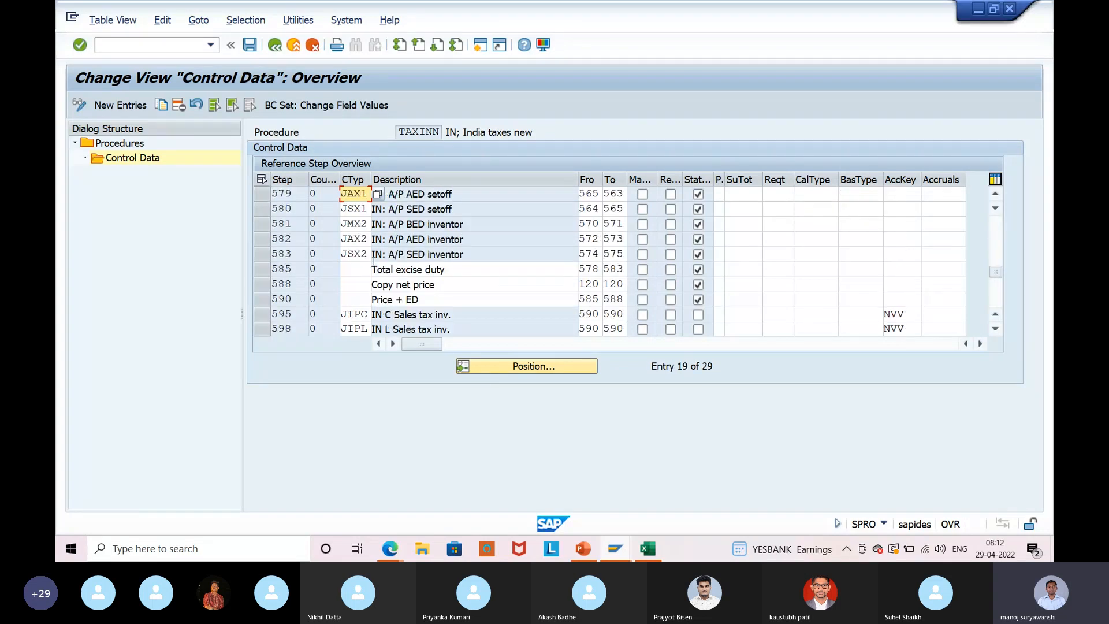
pyautogui.scroll(7, 374, 261)
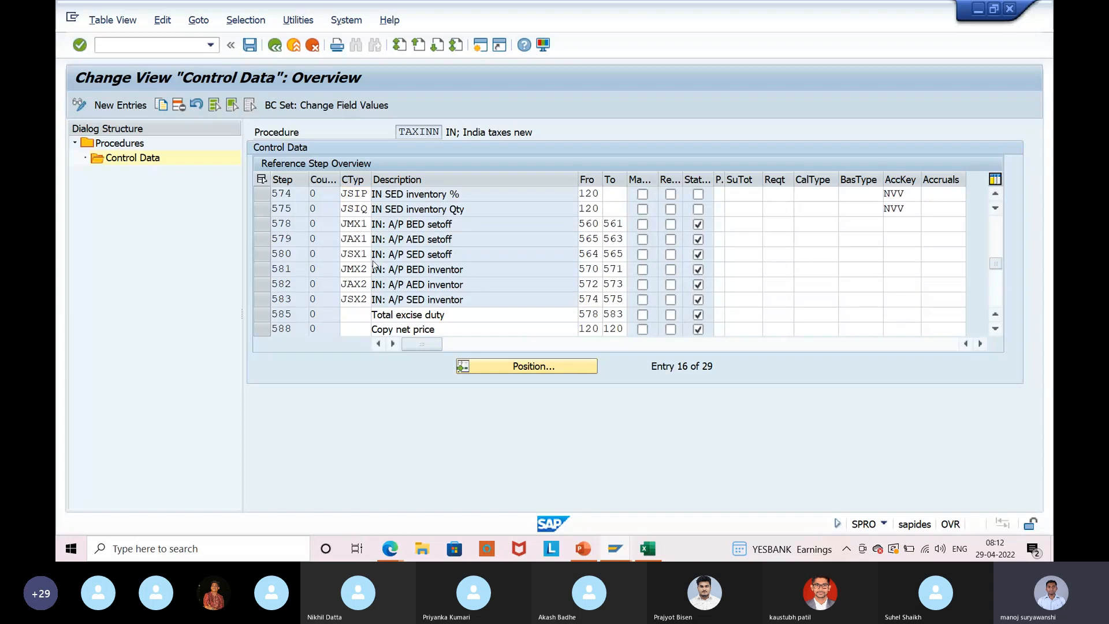
pyautogui.click(271, 47)
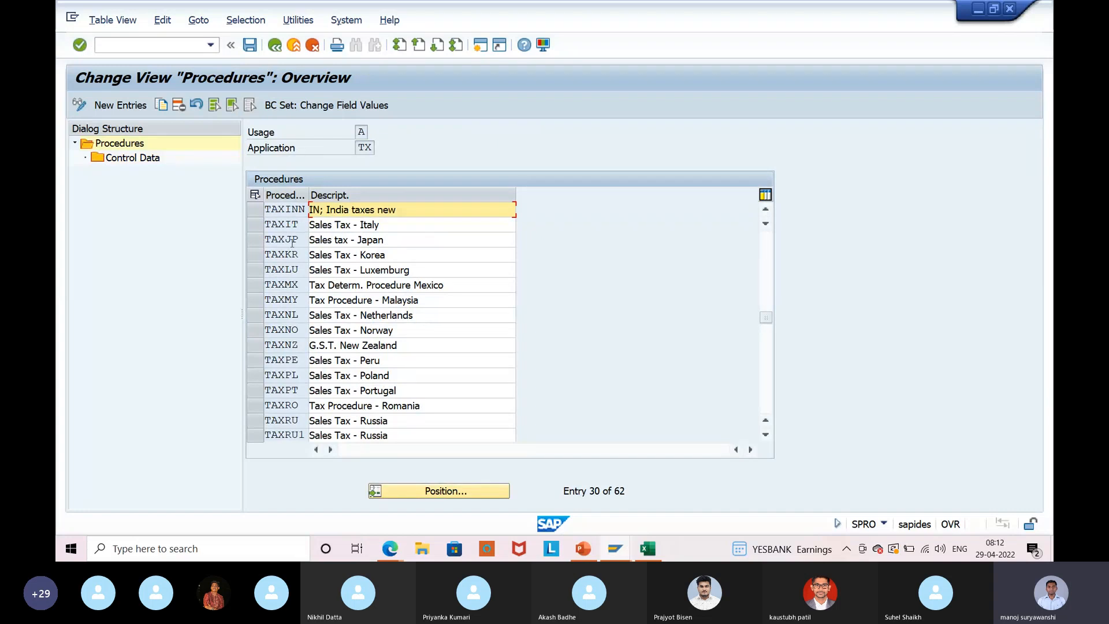
pyautogui.click(480, 44)
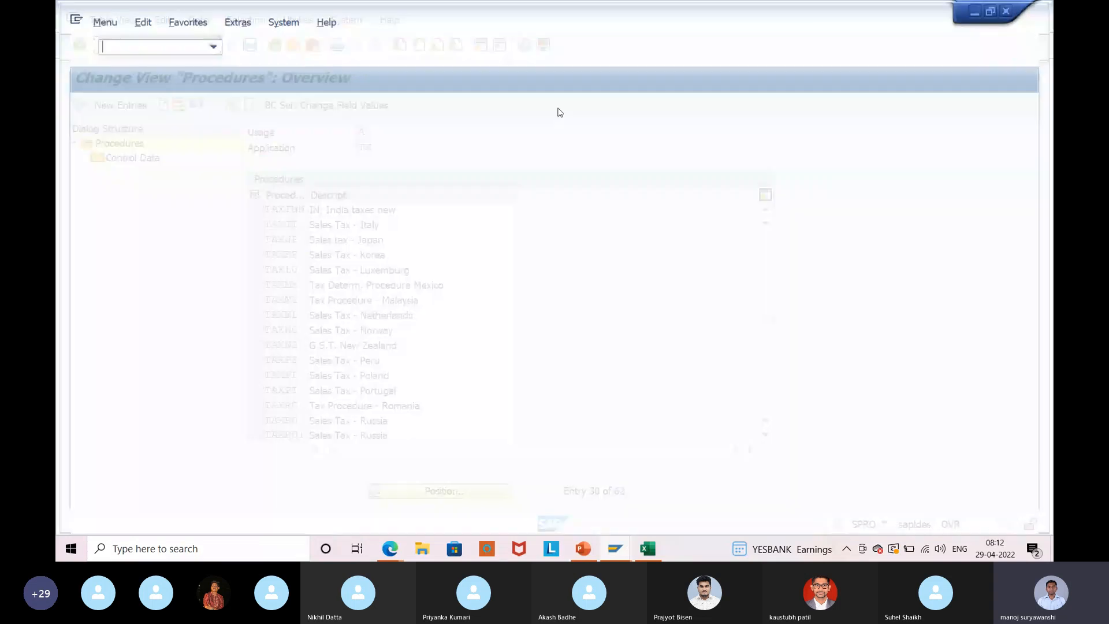
# Display tax code V1 (Cenvat 12%) rates for country IN via FTXP, then return to Procedures.
pyautogui.write('ftx')
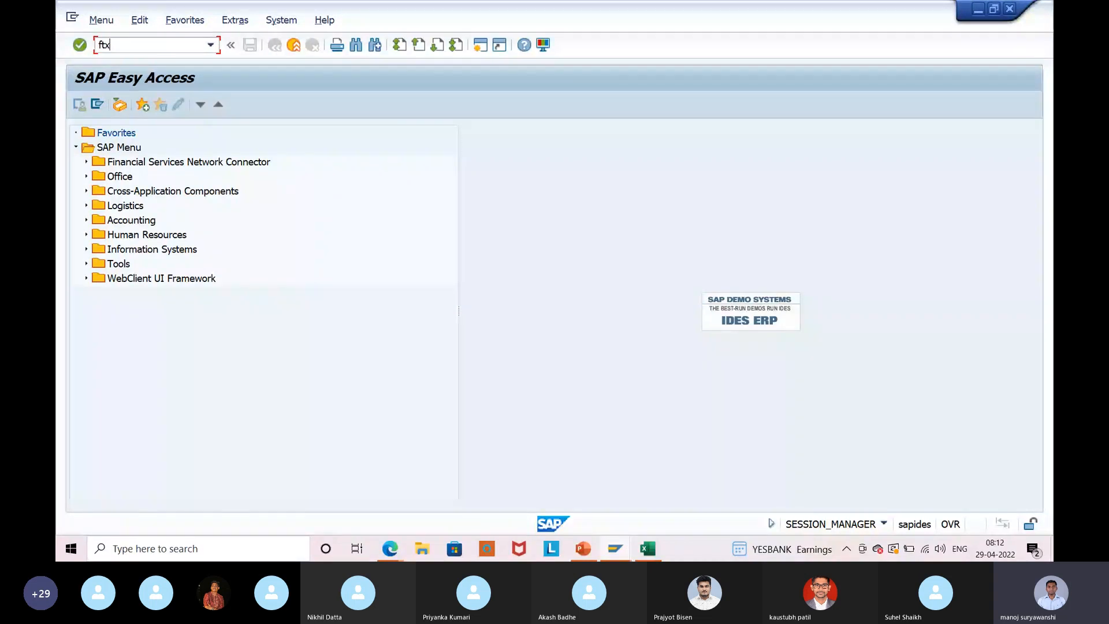
pyautogui.write('p')
pyautogui.press('Return')
pyautogui.write('in')
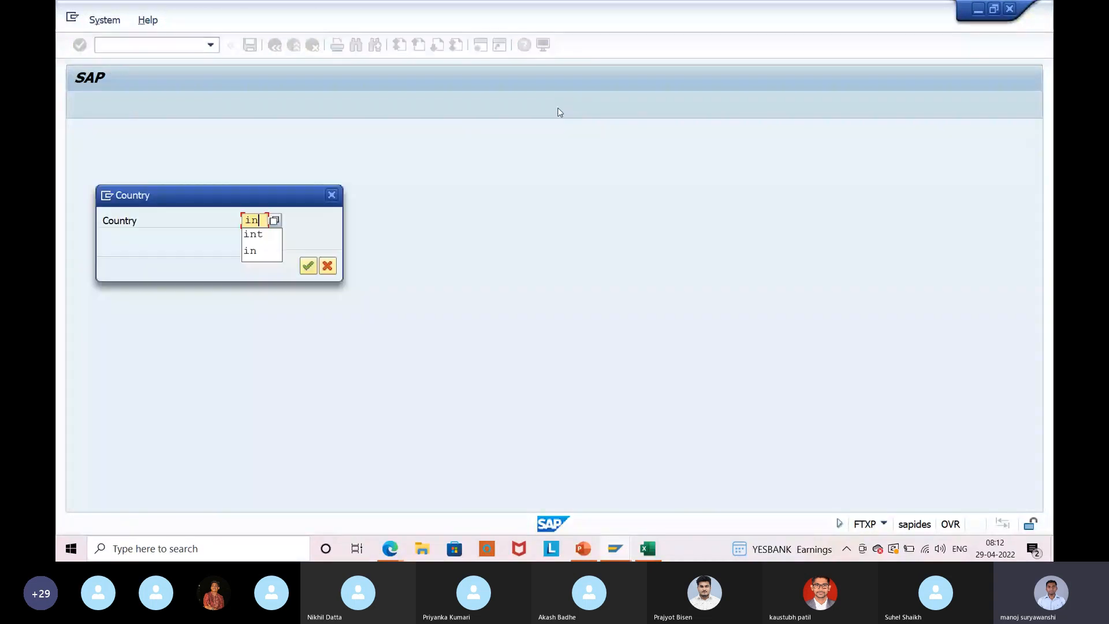
pyautogui.press('Return')
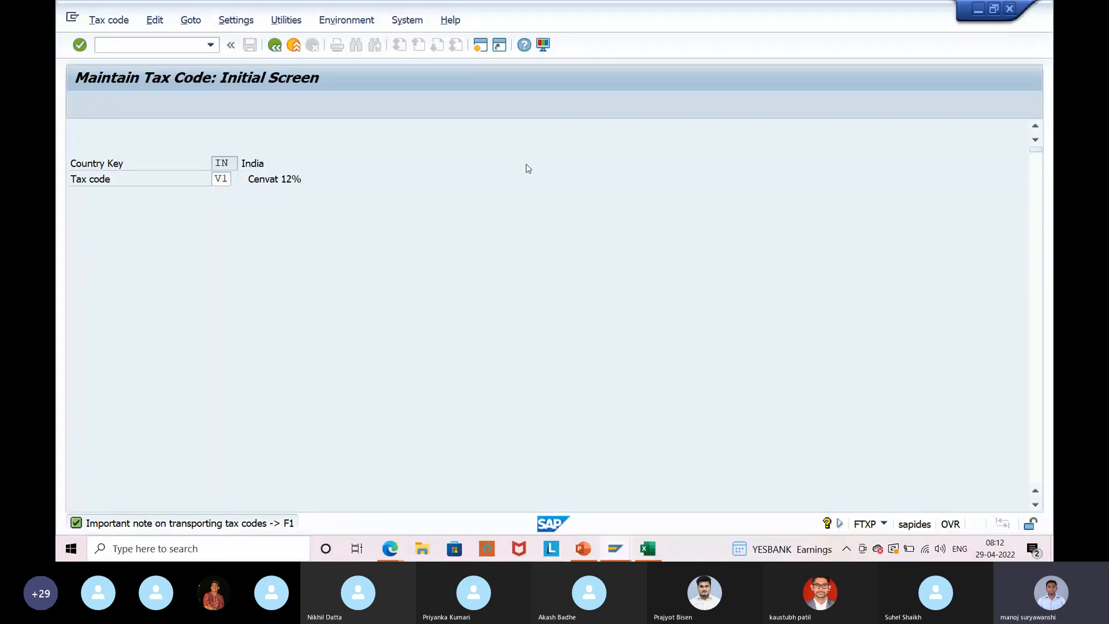
pyautogui.press('Return')
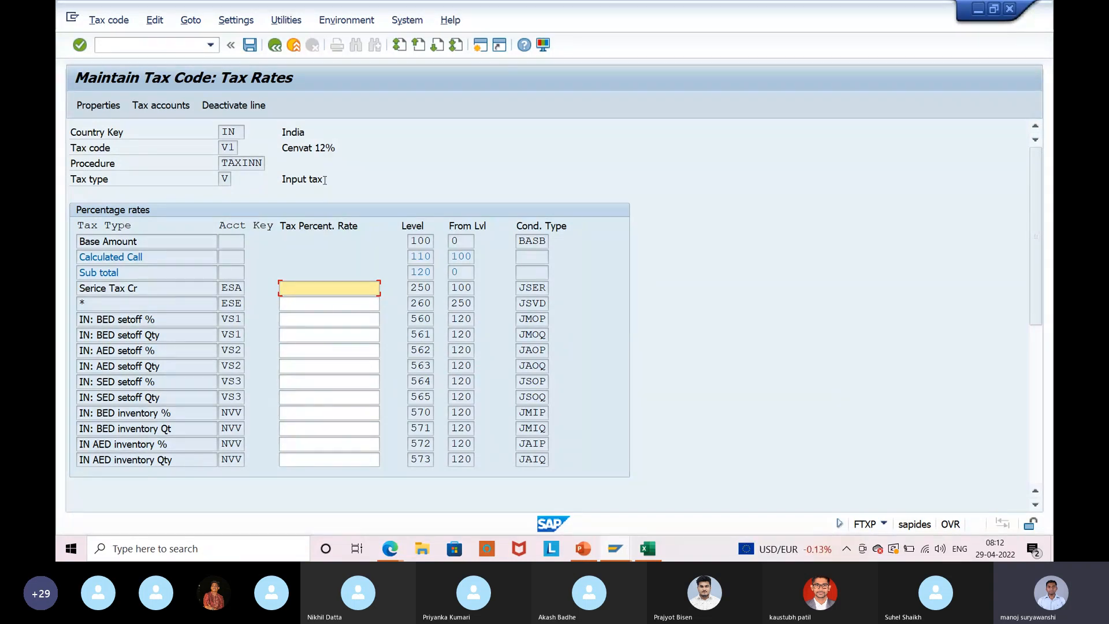
pyautogui.moveTo(315, 148); pyautogui.dragTo(346, 158)
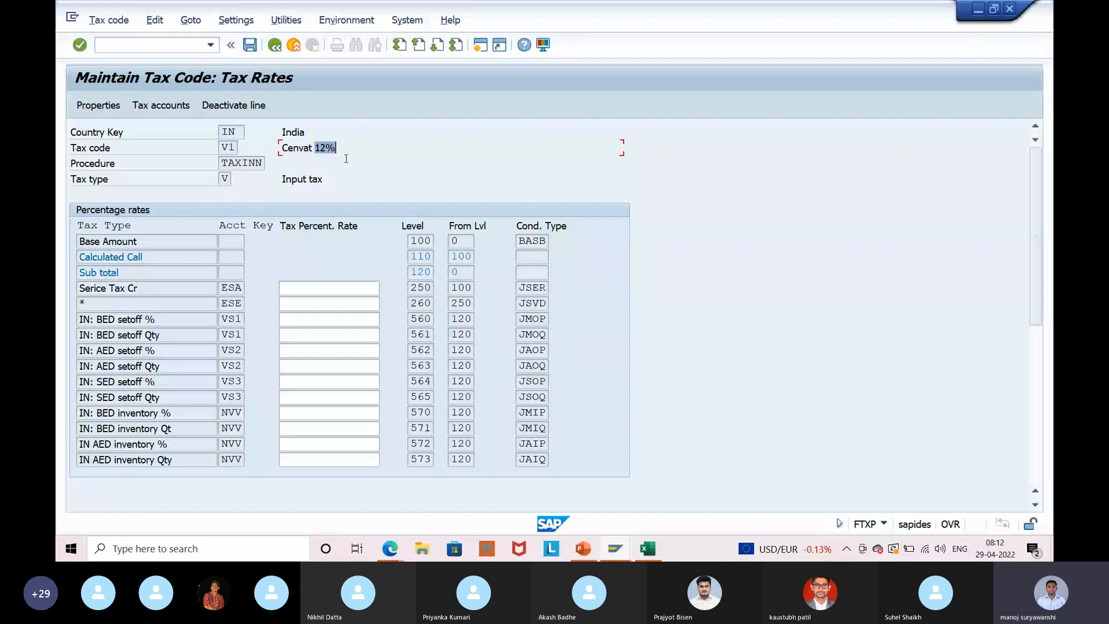
pyautogui.scroll(-2, 316, 387)
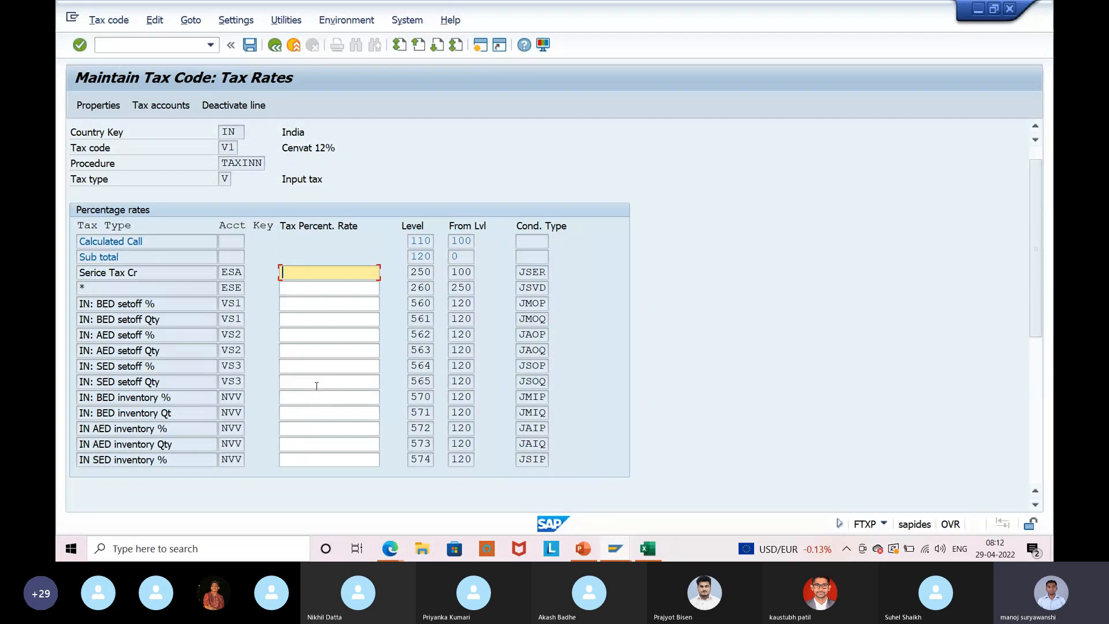
pyautogui.hotkey('alt', 'Tab')
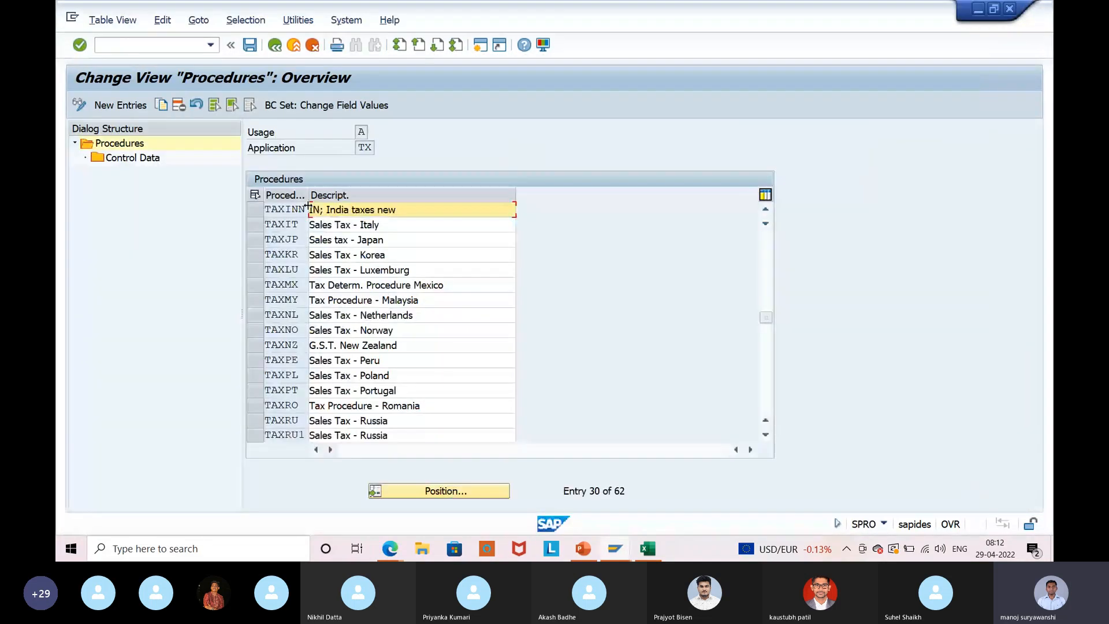
# Confirm tax code V1's tax accounts under chart INT1, including the VS1 row.
pyautogui.click(306, 208)
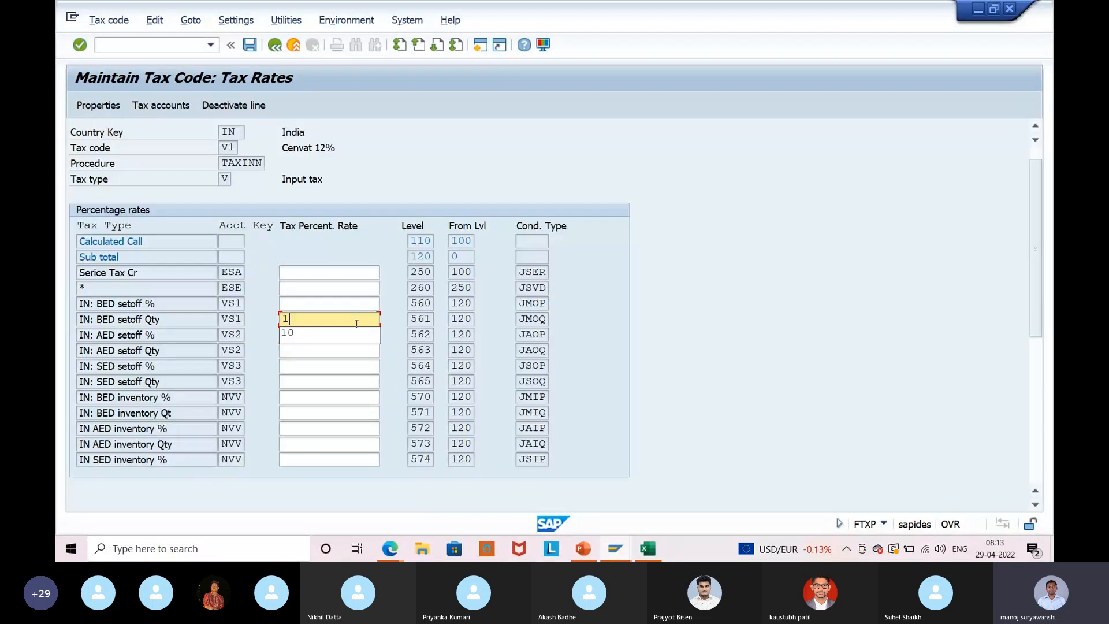
pyautogui.write('2')
pyautogui.press('Return')
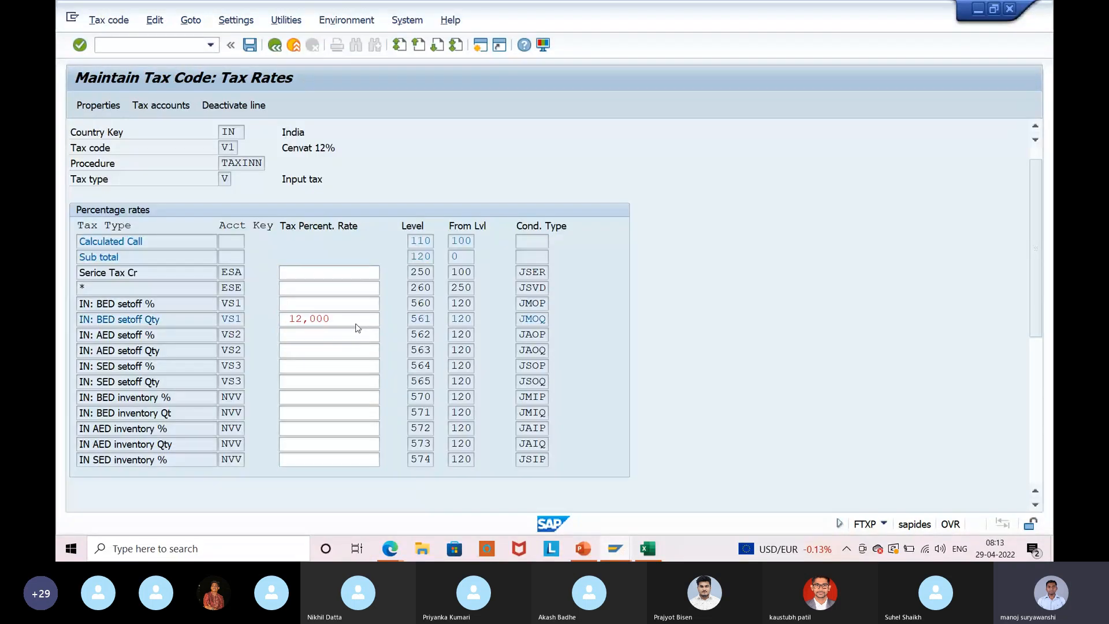
pyautogui.click(161, 105)
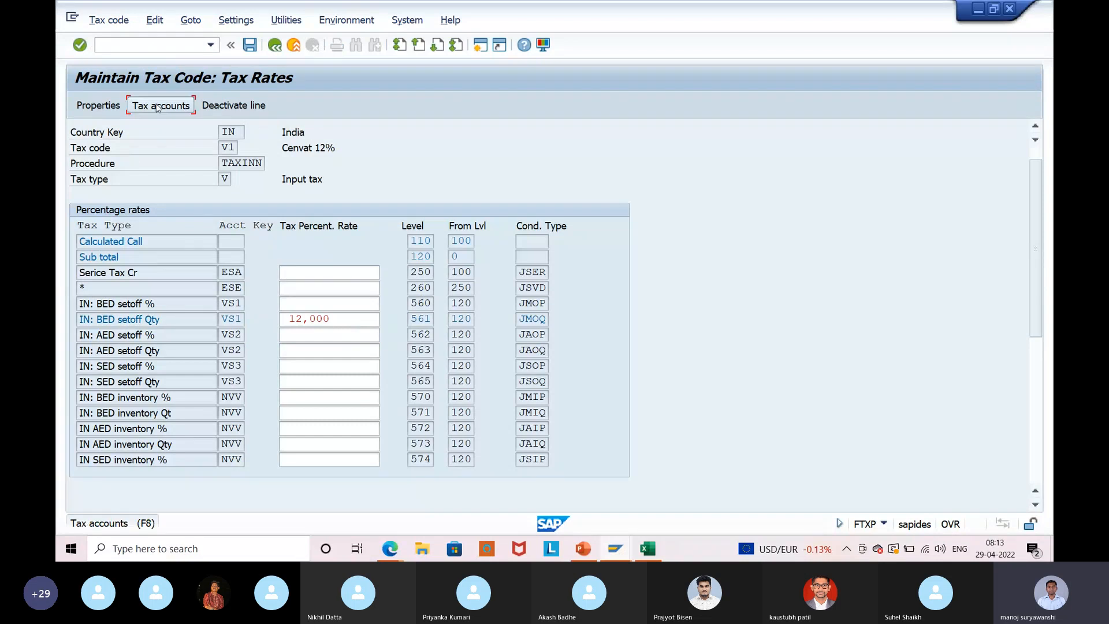
pyautogui.press('Return')
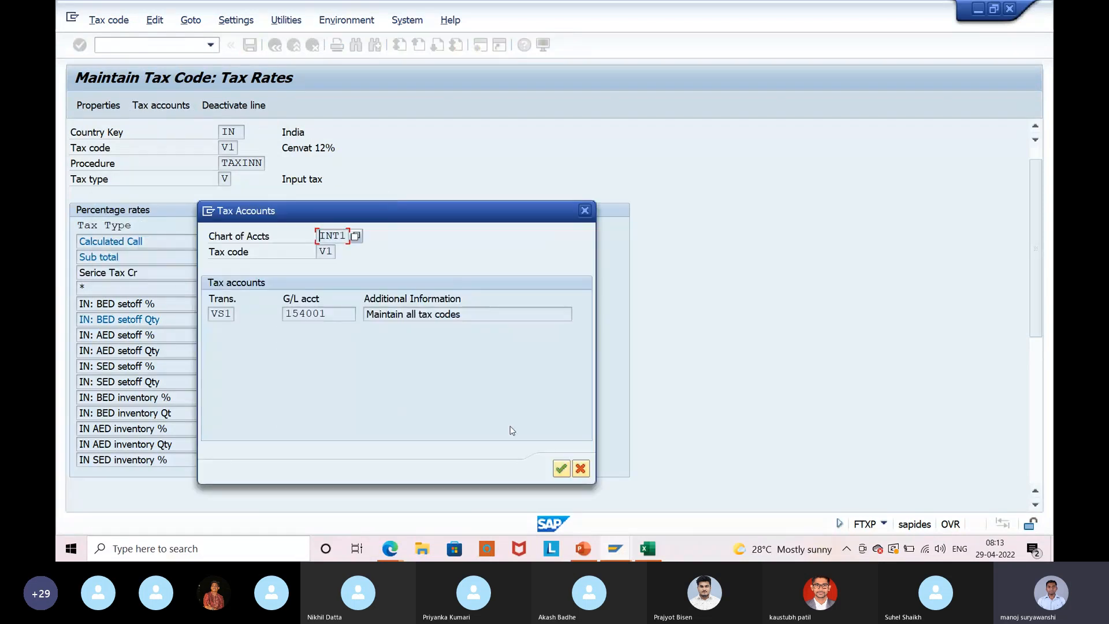
pyautogui.click(229, 318)
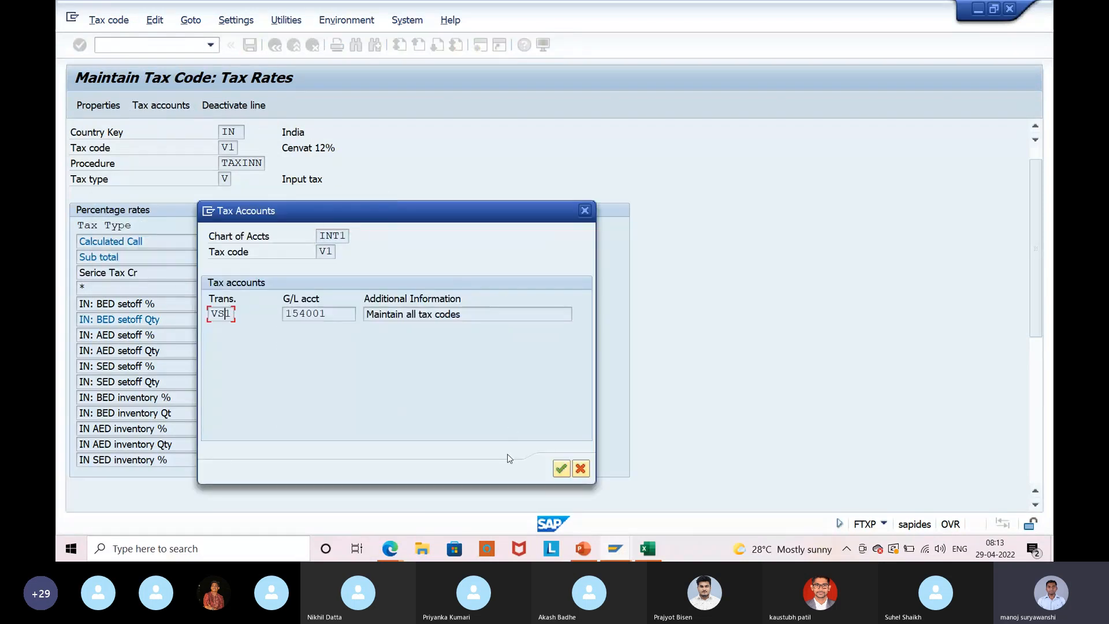
pyautogui.click(560, 470)
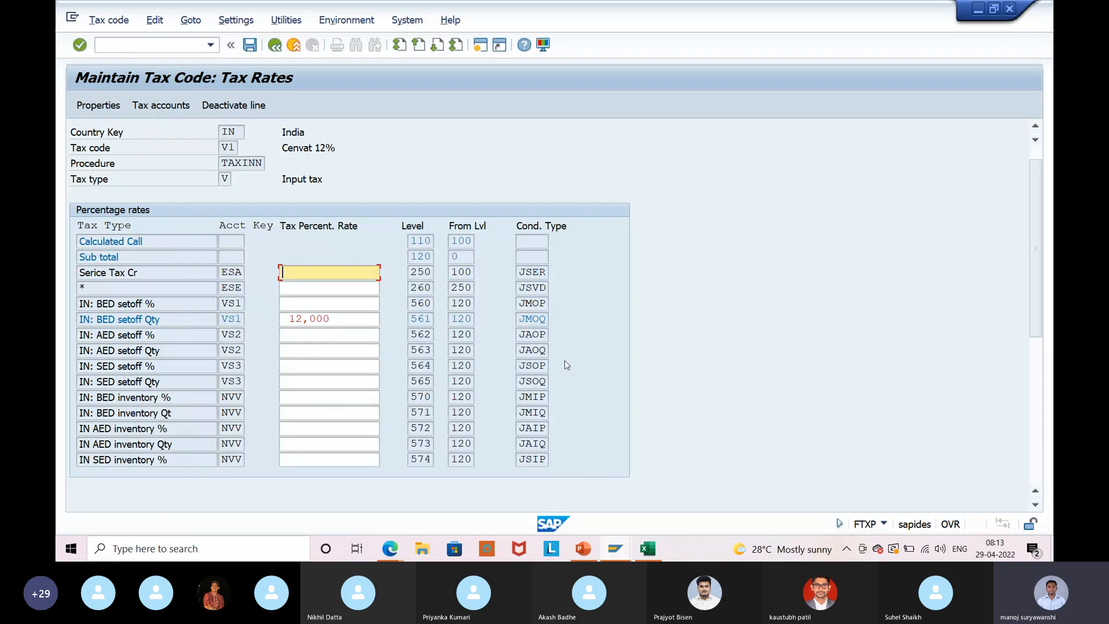
# Save V1, reopen its rates and enter 12 for IN: BED setoff Qty.
pyautogui.click(251, 49)
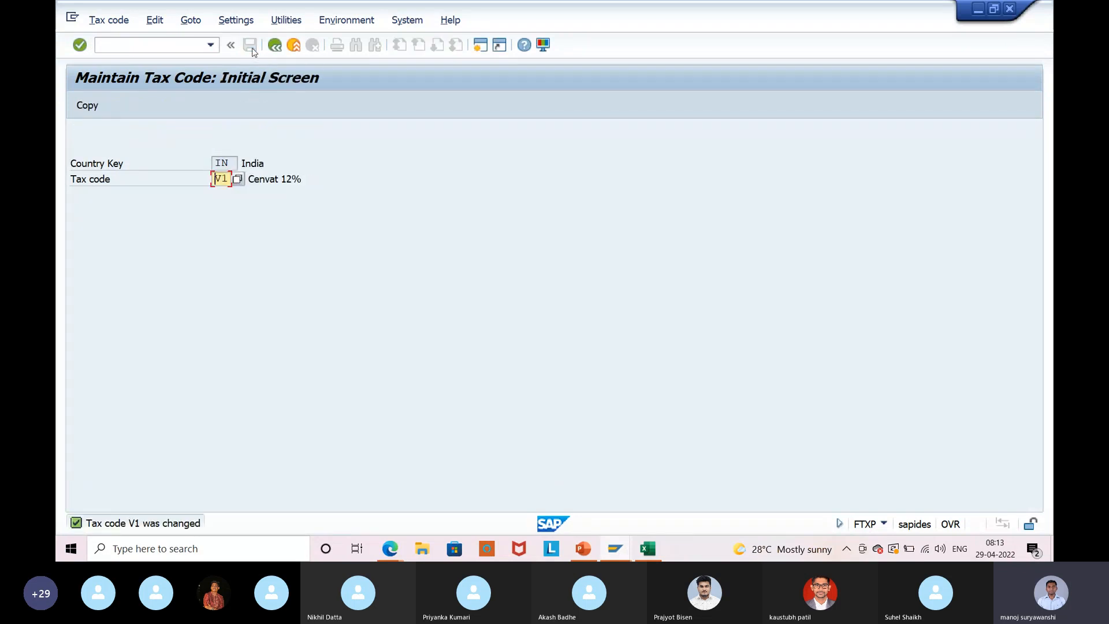
pyautogui.press('Return')
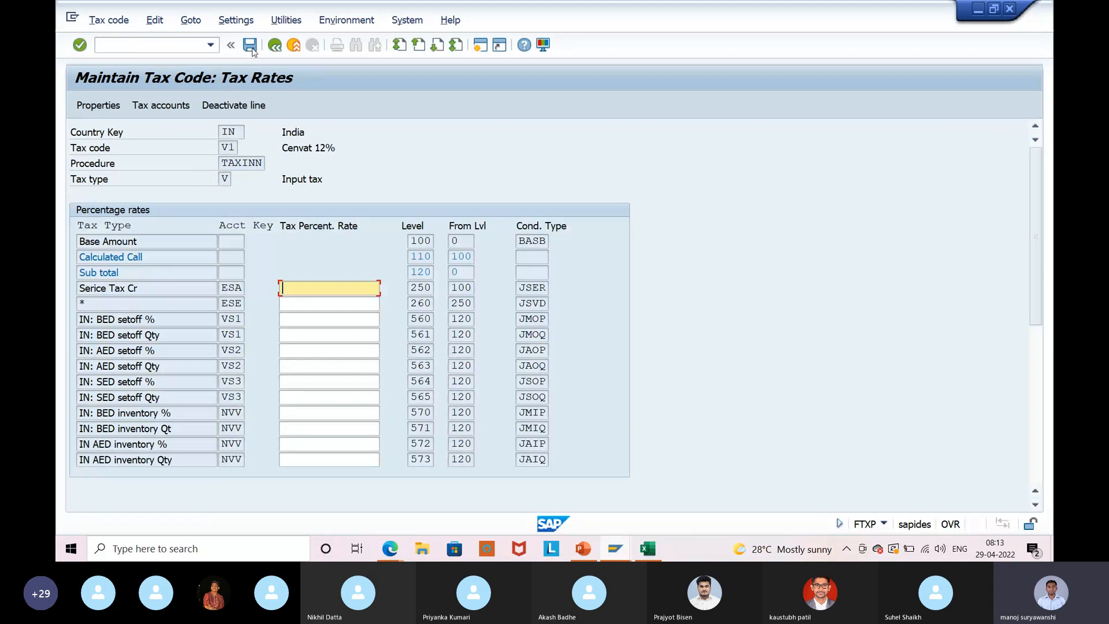
pyautogui.scroll(-2, 322, 391)
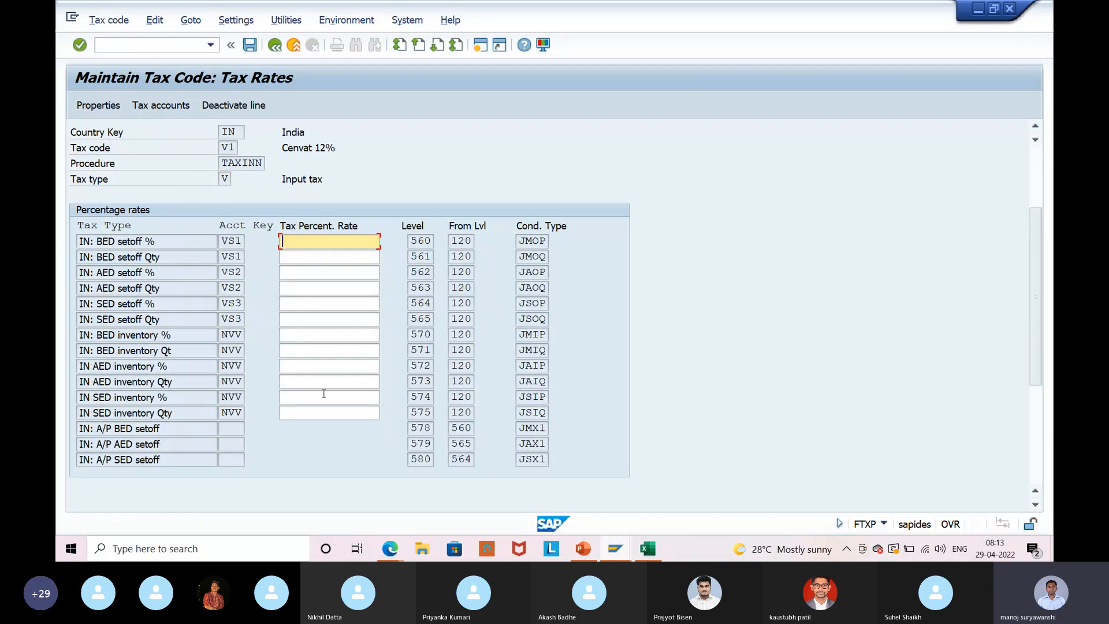
pyautogui.scroll(1, 323, 394)
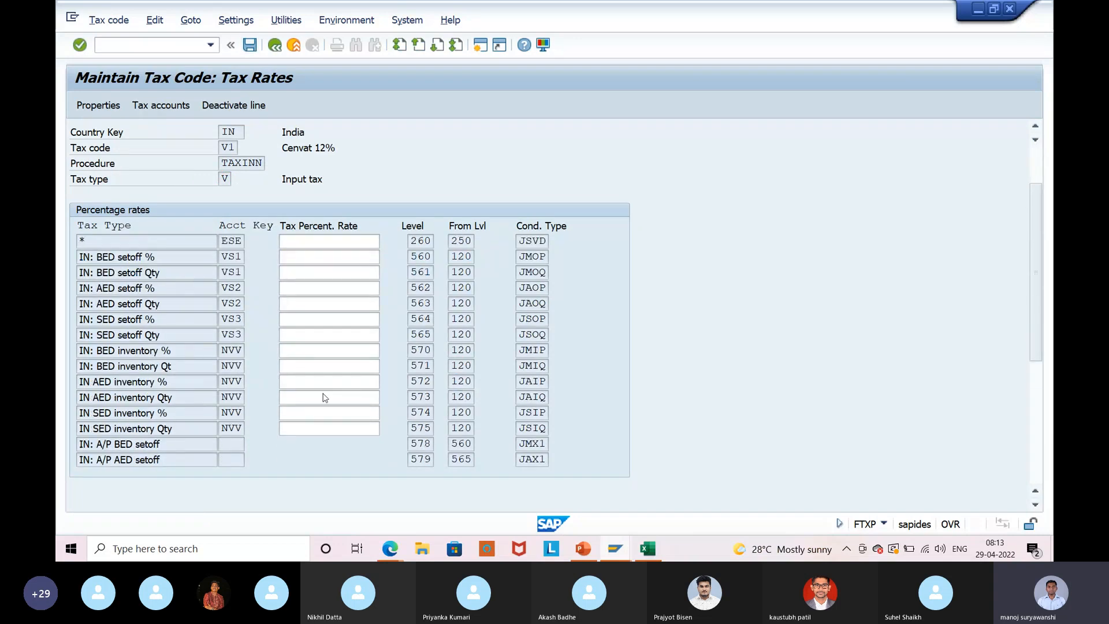
pyautogui.scroll(2, 324, 397)
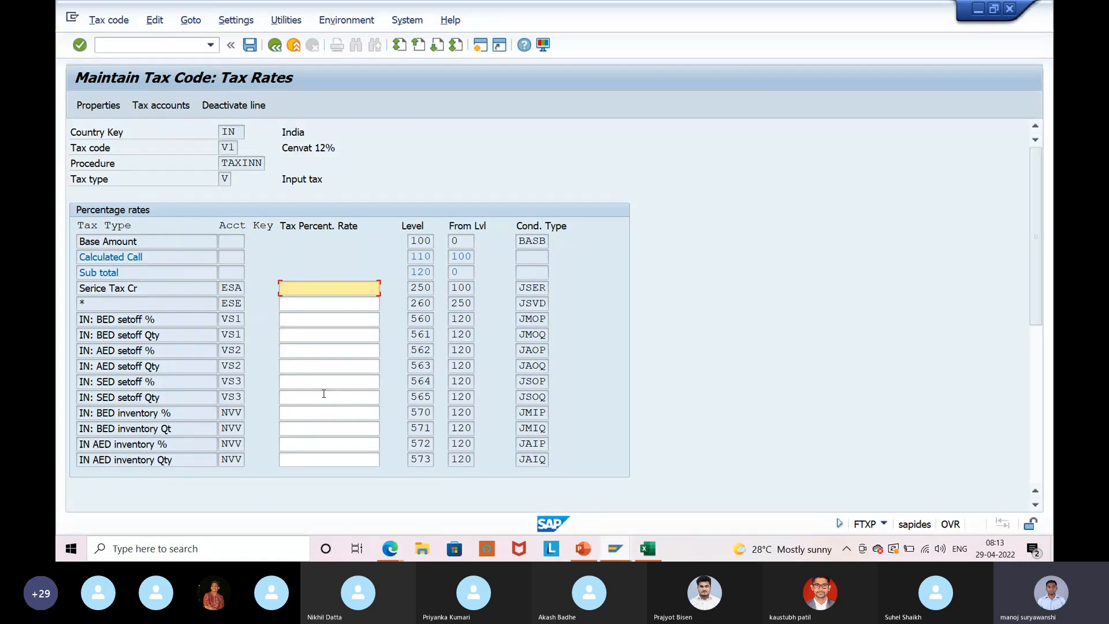
pyautogui.click(315, 336)
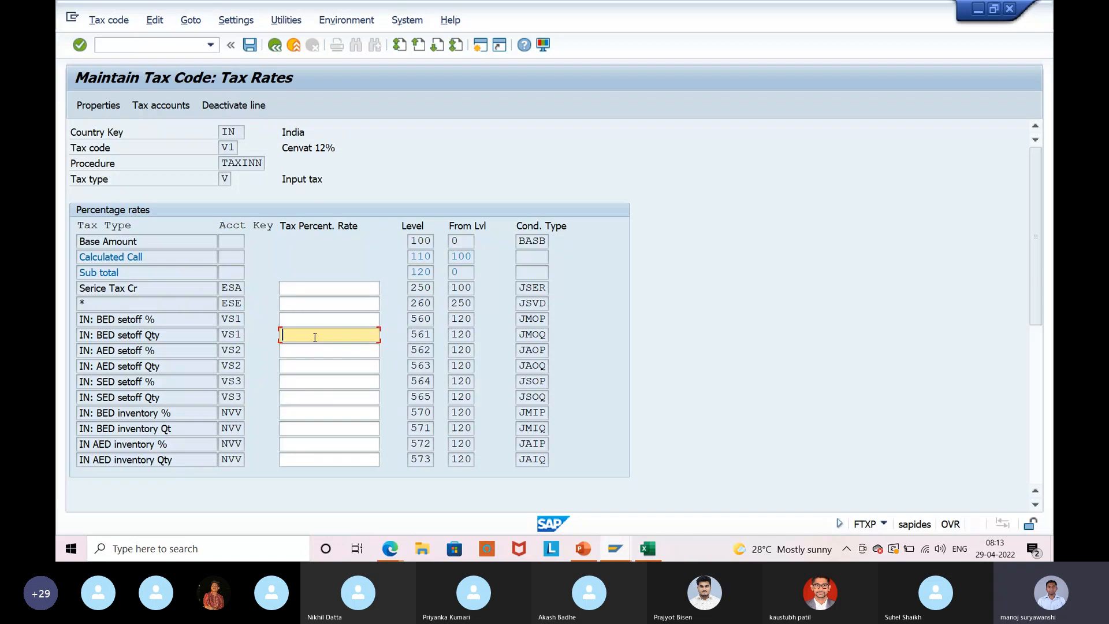
pyautogui.write('12')
pyautogui.press('Return')
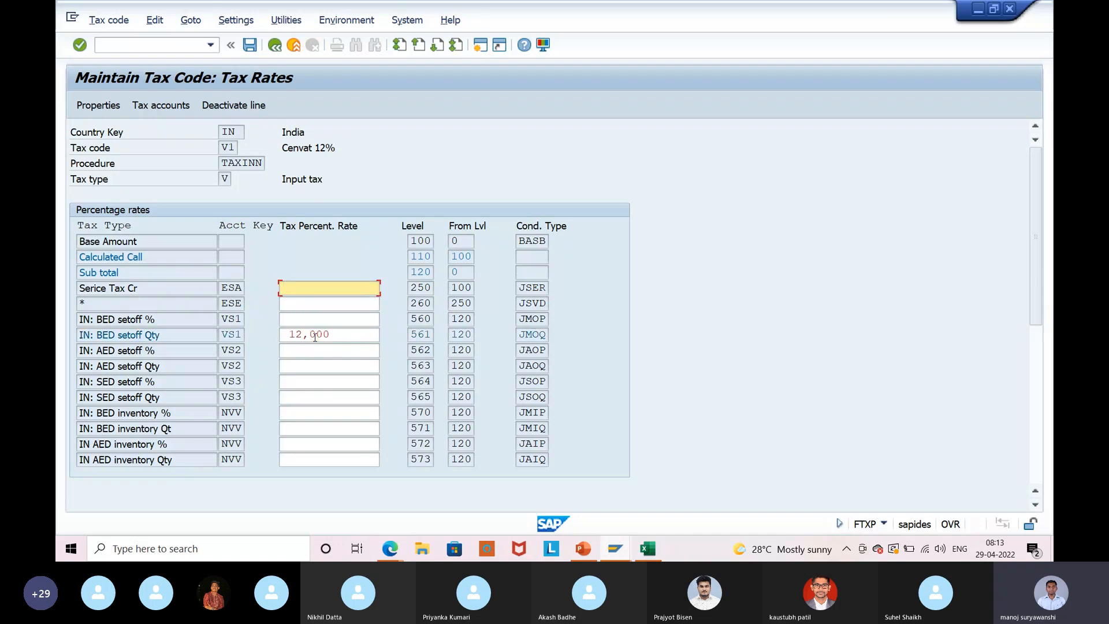
pyautogui.click(481, 47)
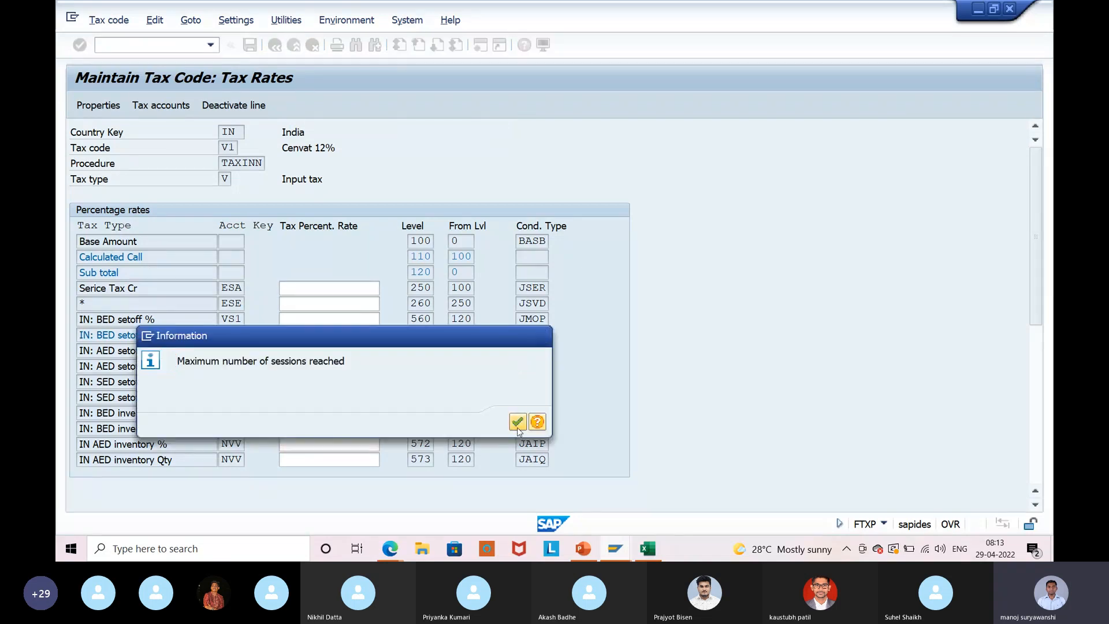
# Dismiss the session limit notice and bring the Interval Maintenance session back to SAP Easy Access.
pyautogui.click(517, 422)
pyautogui.moveTo(615, 549)
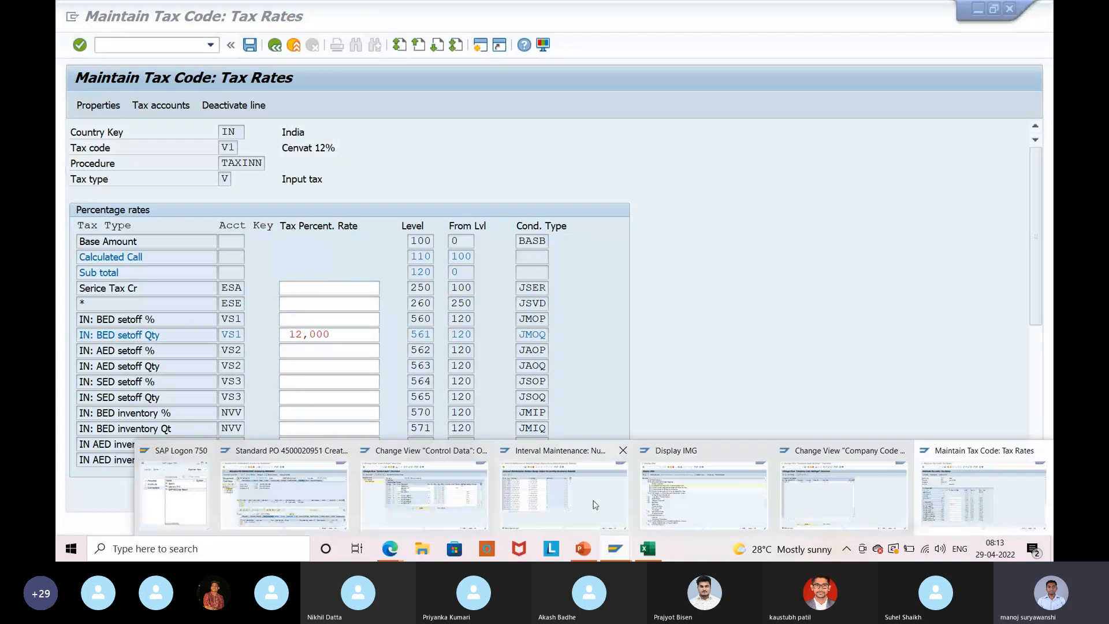
pyautogui.click(596, 505)
pyautogui.click(295, 49)
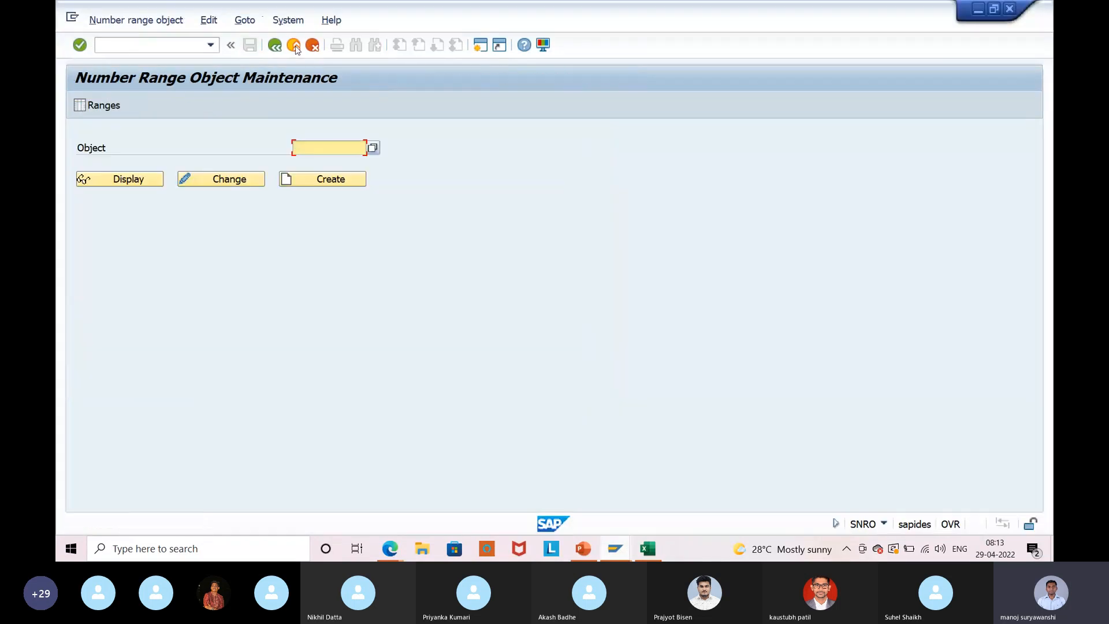
pyautogui.click(295, 49)
pyautogui.write('oob40')
pyautogui.press('Return')
# Check in OB40 that Purchase tax 1 (VS1) under chart INT1 posts to account 154001.
pyautogui.write('ob40')
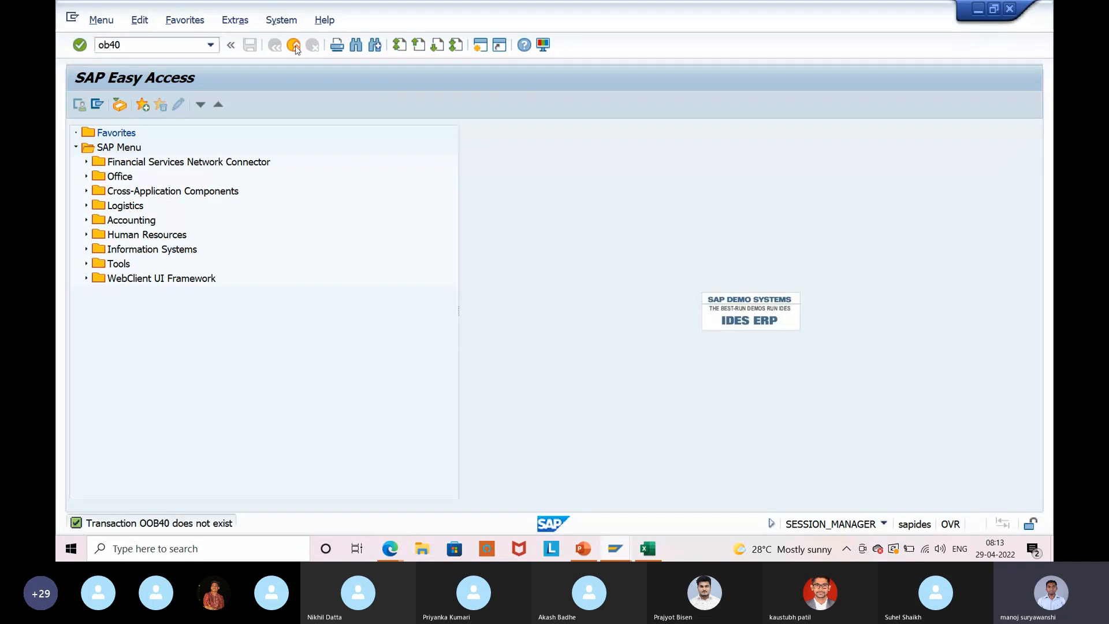
pyautogui.press('Return')
pyautogui.scroll(-2, 392, 377)
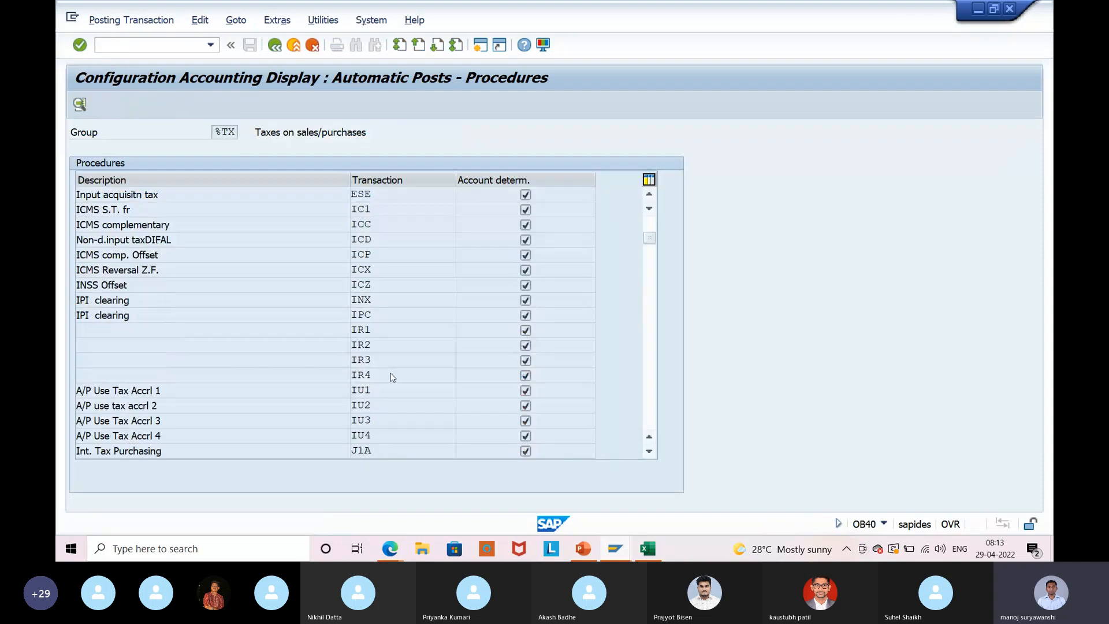
pyautogui.scroll(-11, 392, 377)
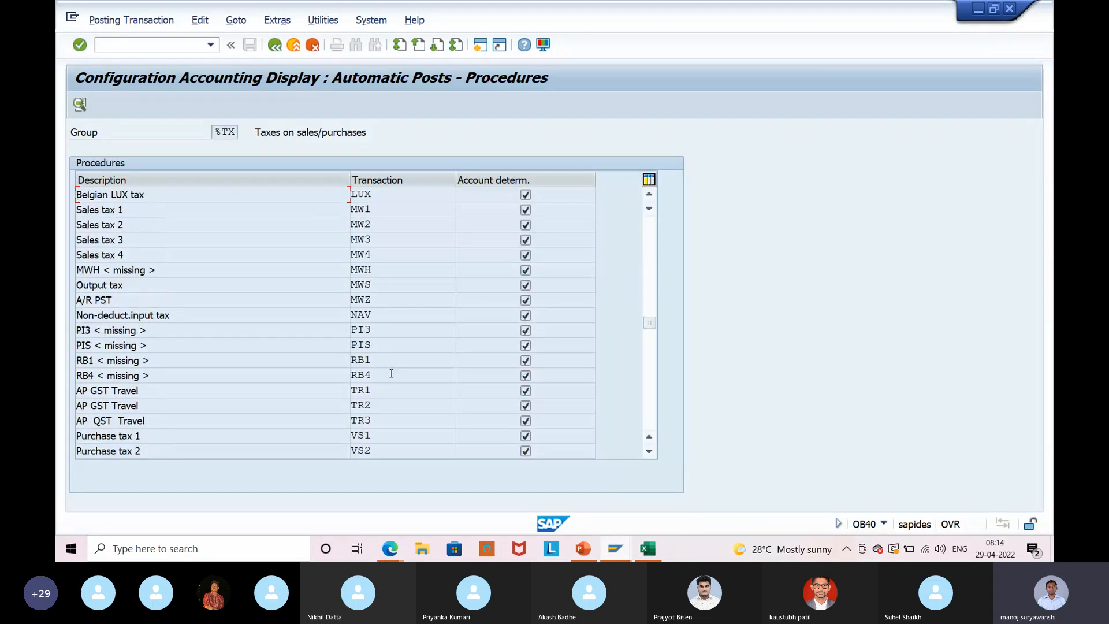
pyautogui.scroll(-4, 392, 374)
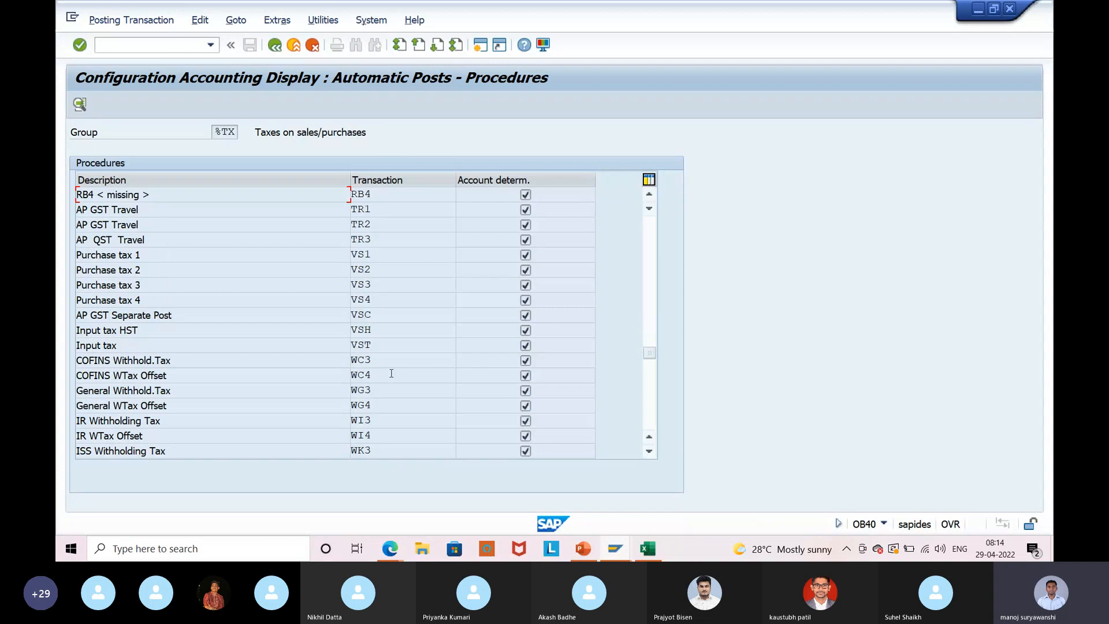
pyautogui.doubleClick(394, 253)
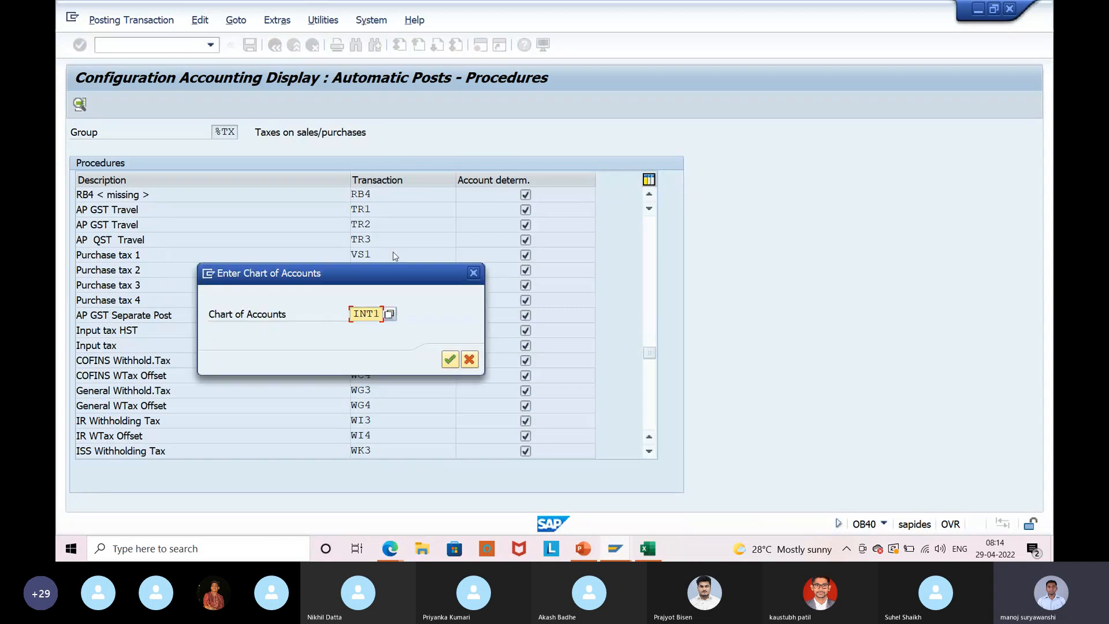
pyautogui.click(450, 359)
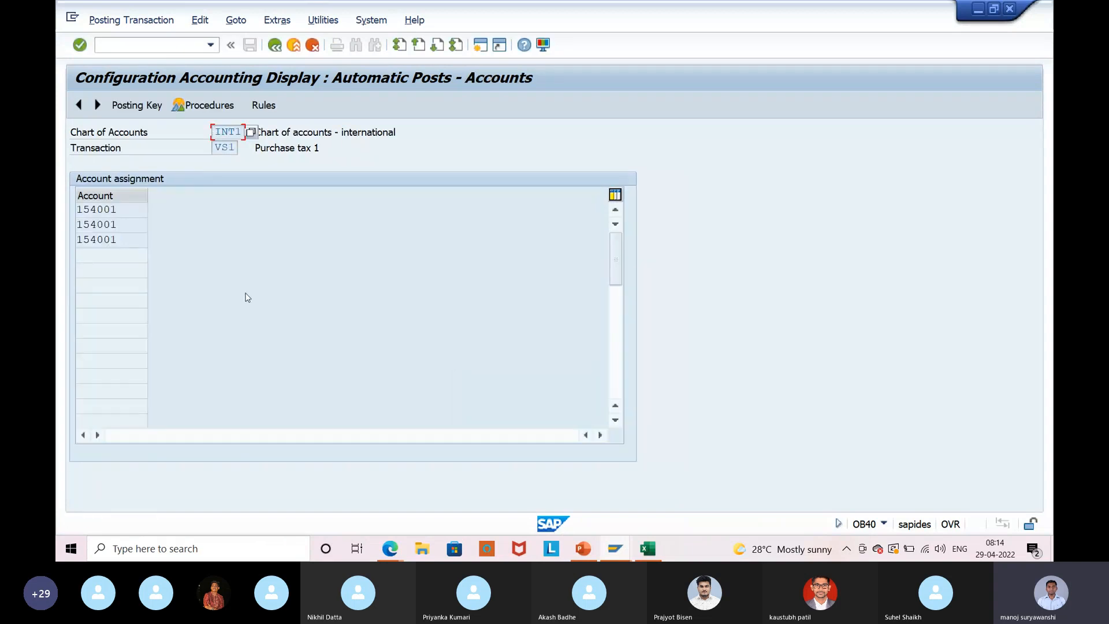
pyautogui.click(137, 212)
pyautogui.moveTo(121, 210); pyautogui.dragTo(68, 216)
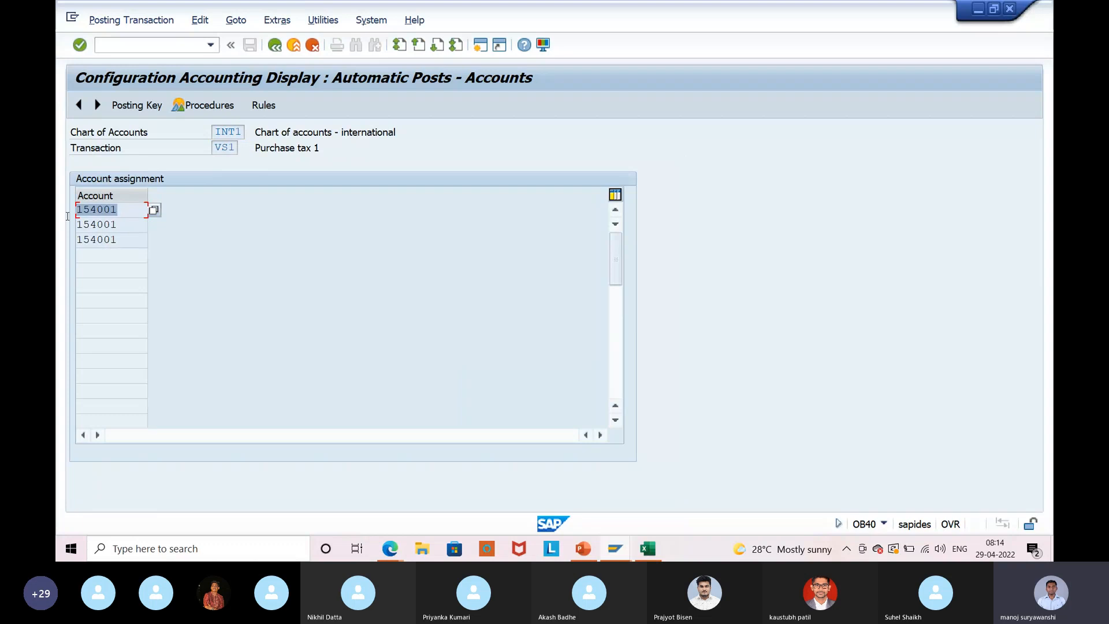
pyautogui.click(70, 236)
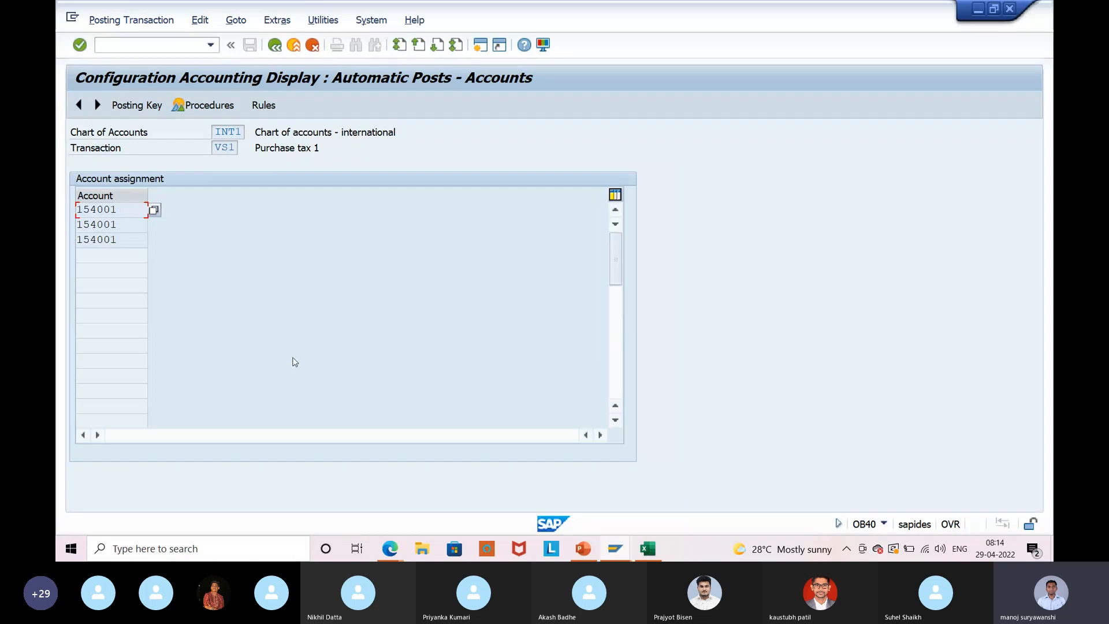
pyautogui.hotkey('alt', 'Tab')
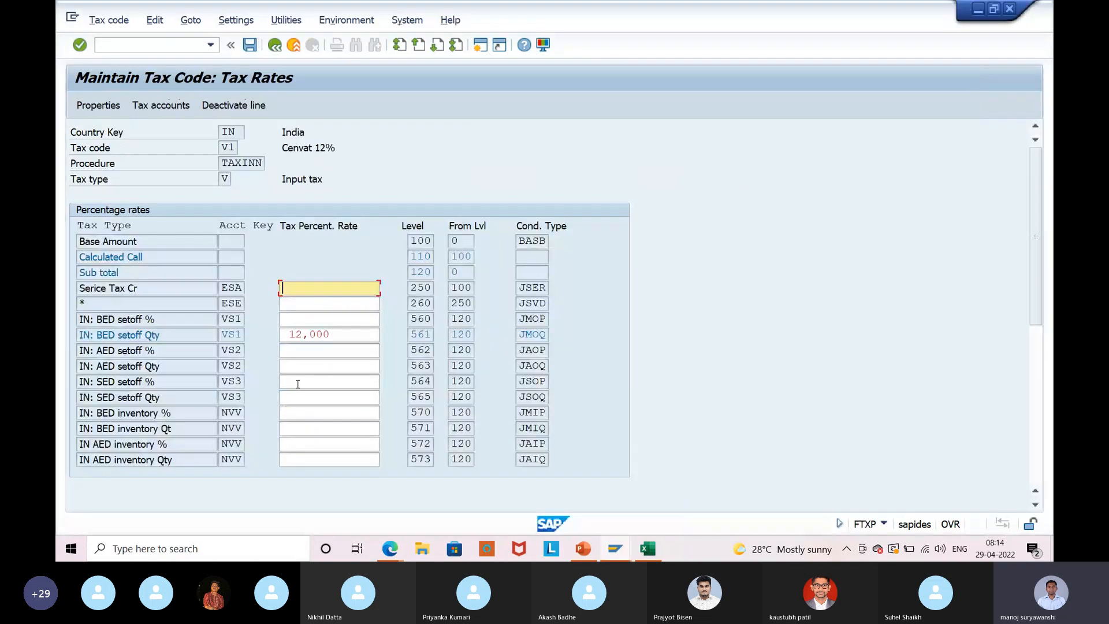
# Verify V1's VS1 tax account is G/L 154001 under chart of accounts INT1.
pyautogui.click(161, 105)
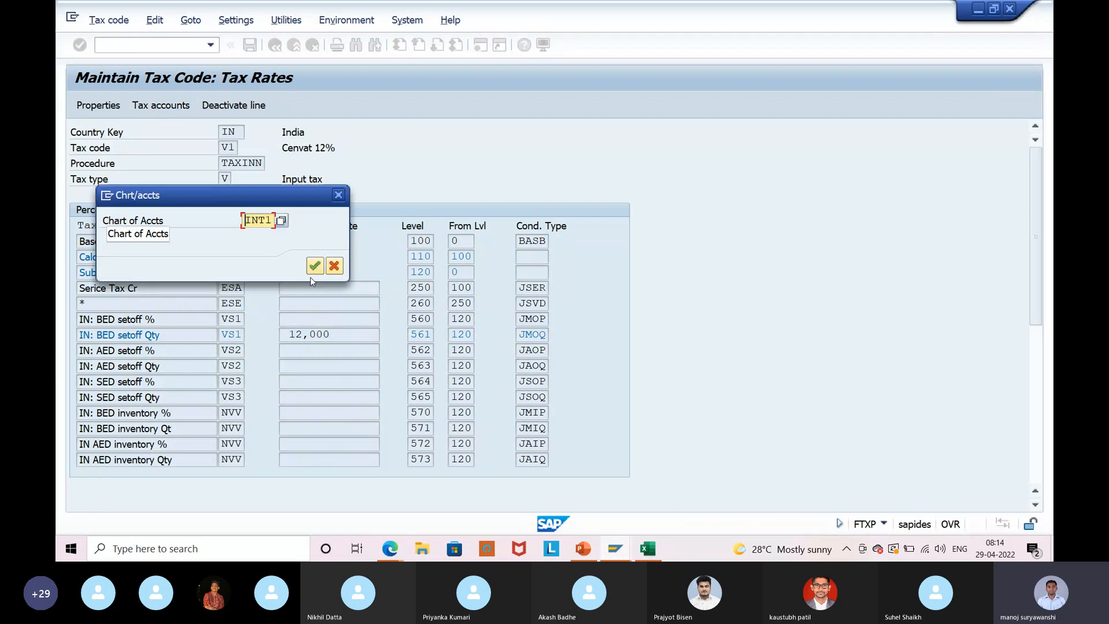
pyautogui.click(316, 270)
pyautogui.moveTo(327, 314); pyautogui.dragTo(284, 314)
pyautogui.click(373, 399)
pyautogui.click(561, 469)
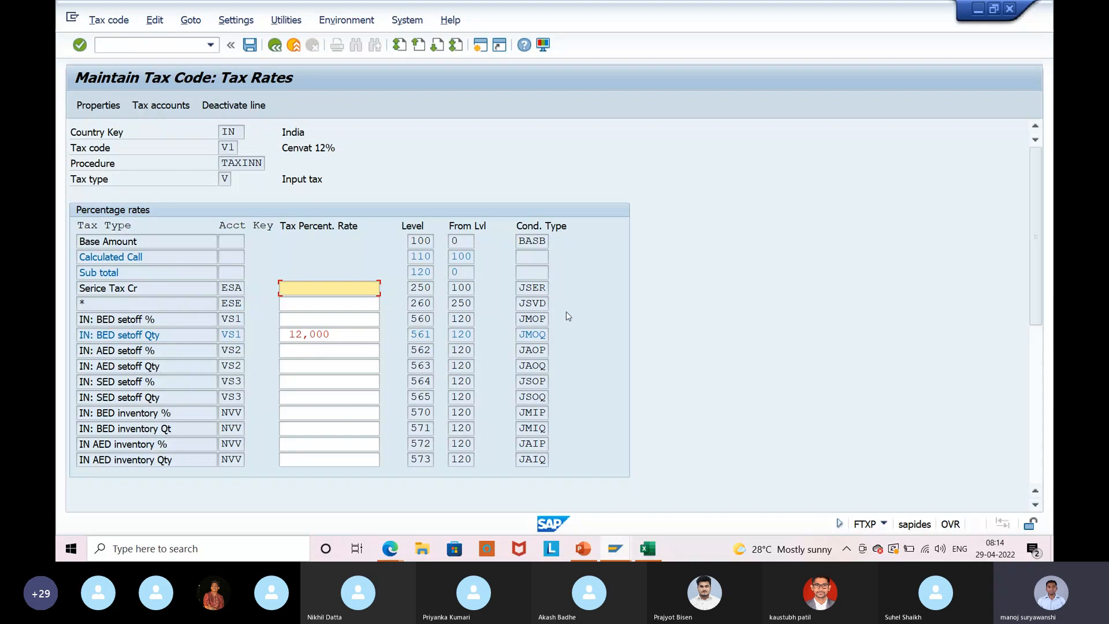
# Select step 561 (JMOQ) in the TAXINN control data and save it.
pyautogui.hotkey('alt', 'Tab')
pyautogui.hotkey('alt', 'Tab')
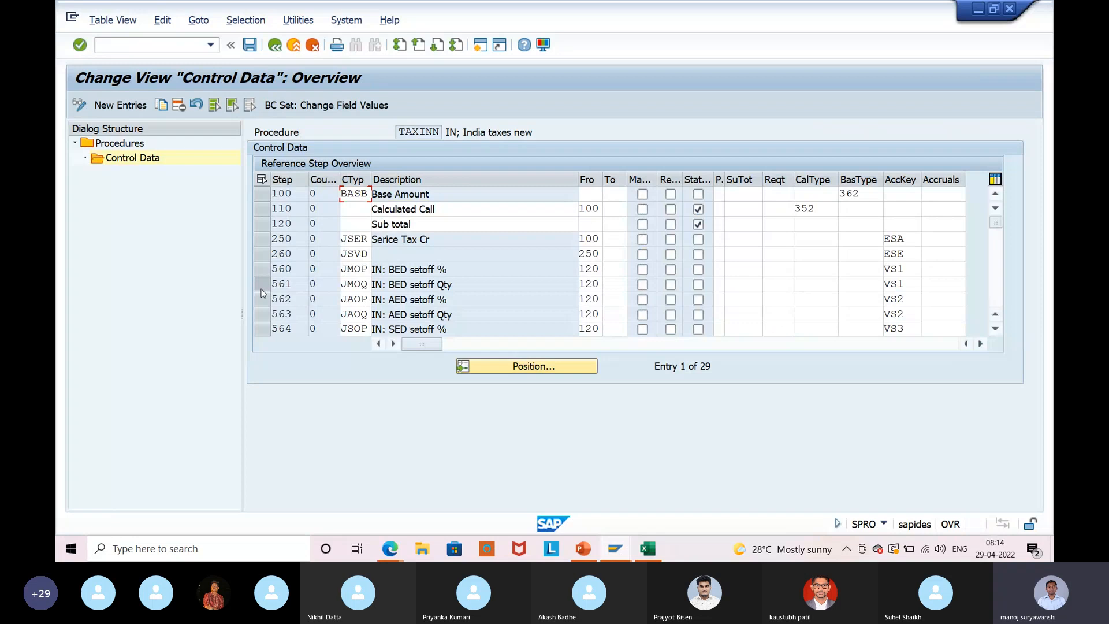
pyautogui.click(260, 289)
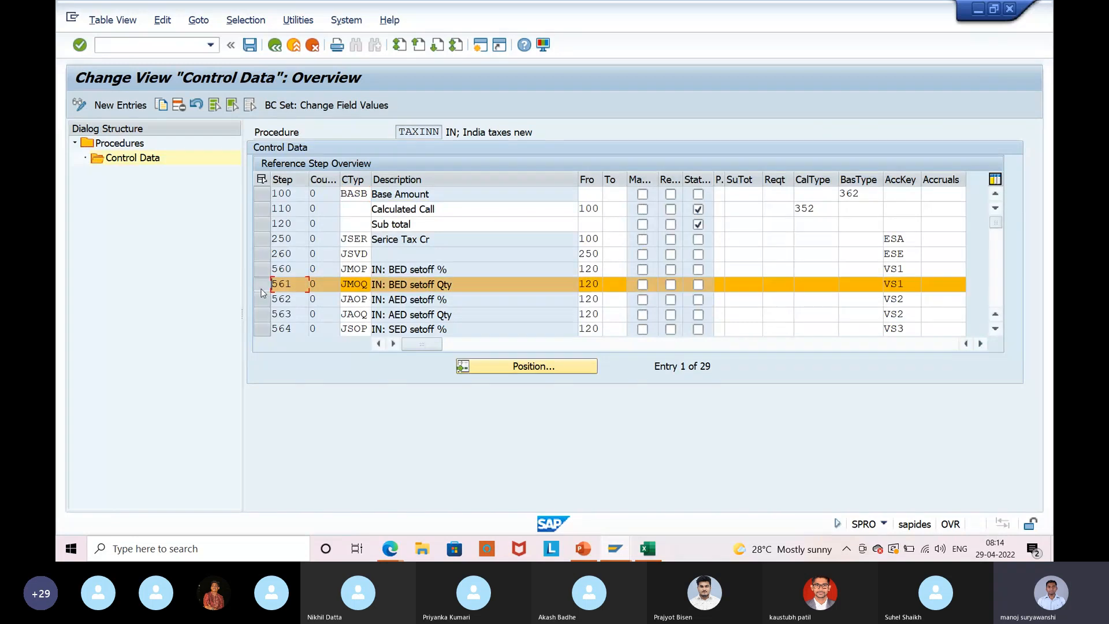
pyautogui.moveTo(428, 344); pyautogui.dragTo(341, 345)
pyautogui.click(250, 45)
pyautogui.hotkey('alt', 'Tab')
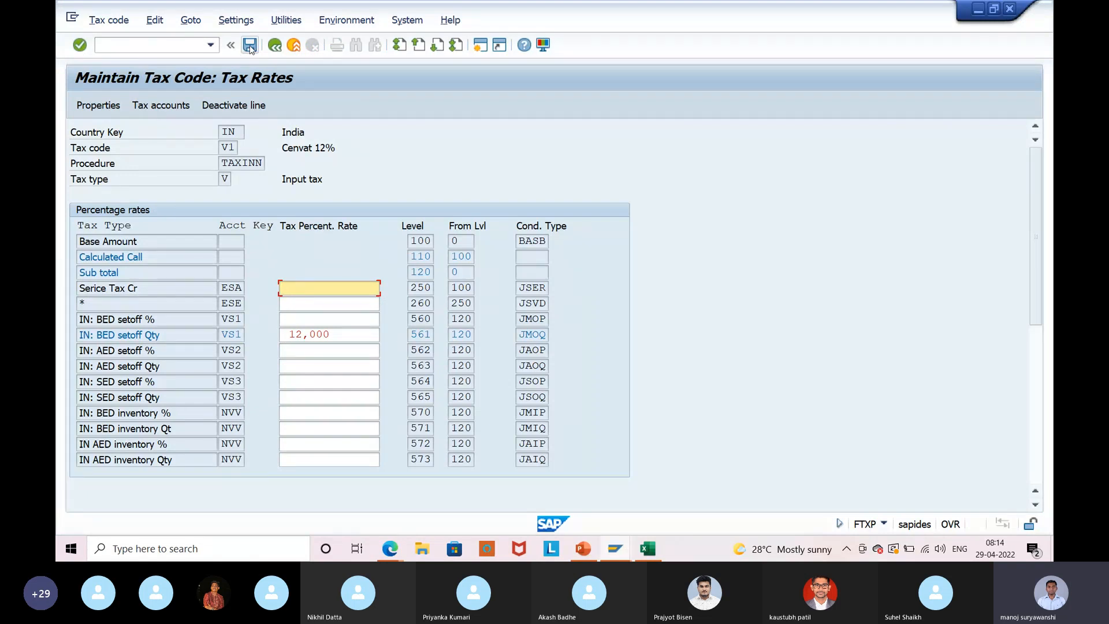
# Save tax code V1 from the Tax code menu and reopen its rates at the IN: BED setoff Qty field.
pyautogui.click(109, 21)
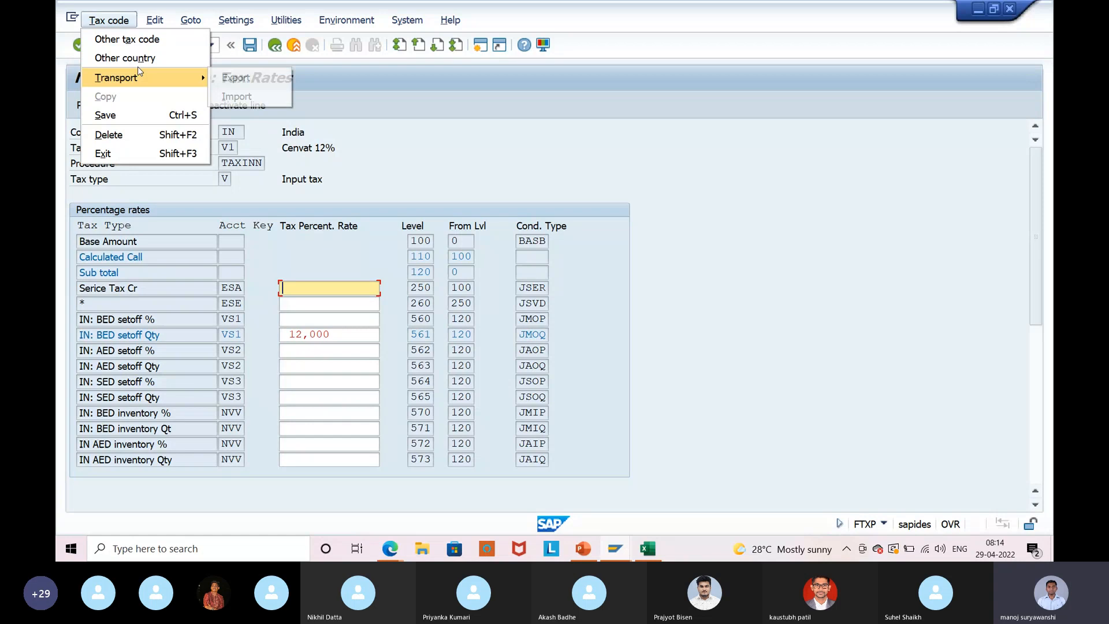
pyautogui.click(138, 121)
pyautogui.click(109, 20)
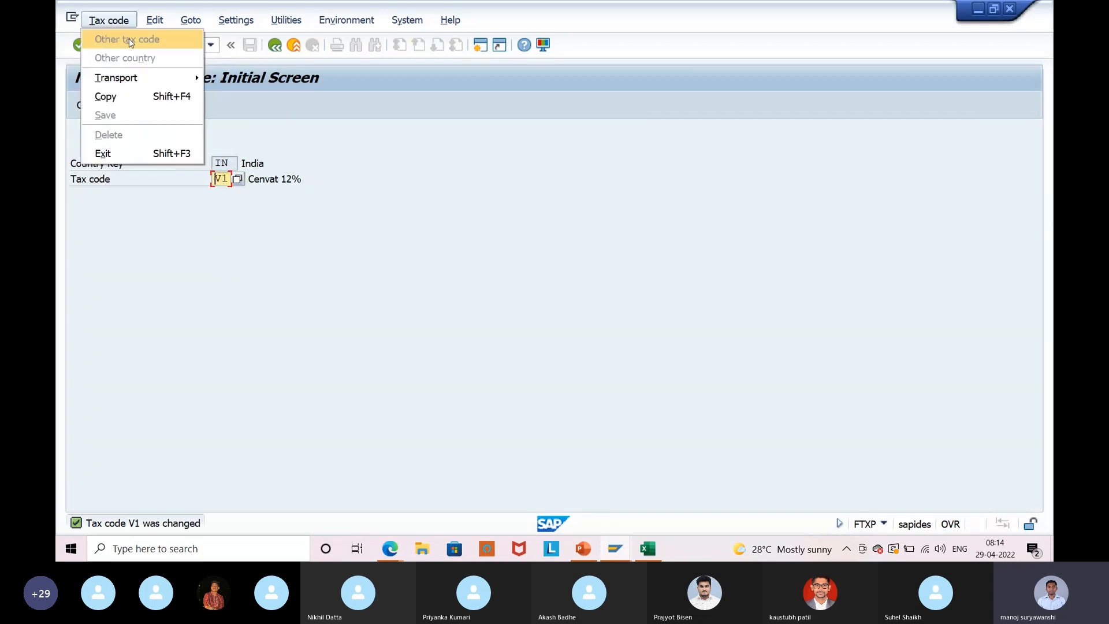
pyautogui.click(477, 190)
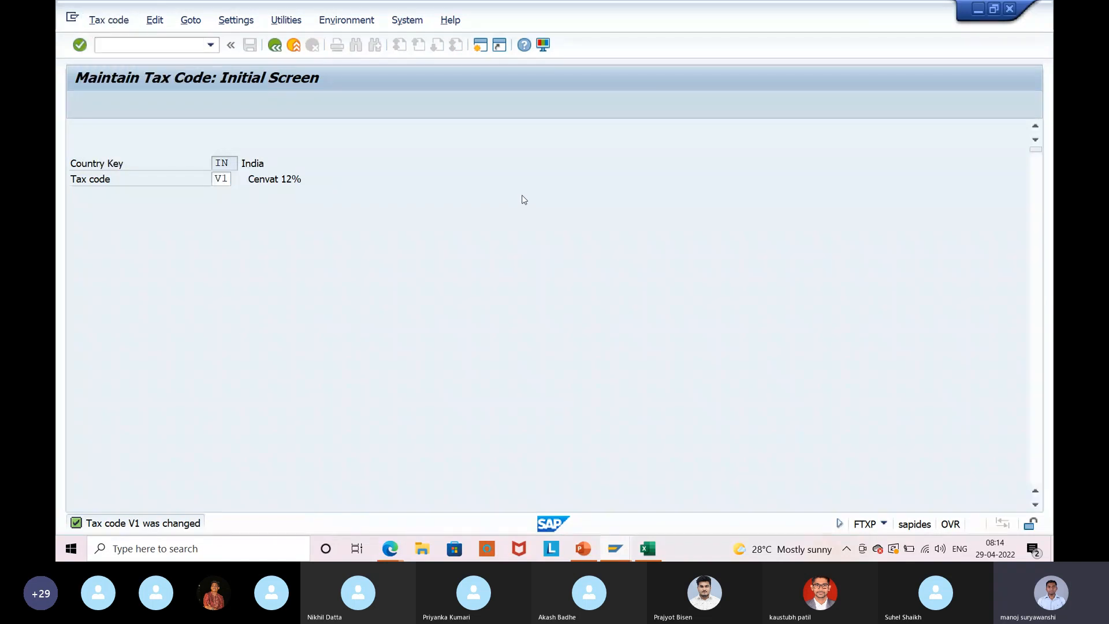
pyautogui.press('Return')
pyautogui.click(289, 336)
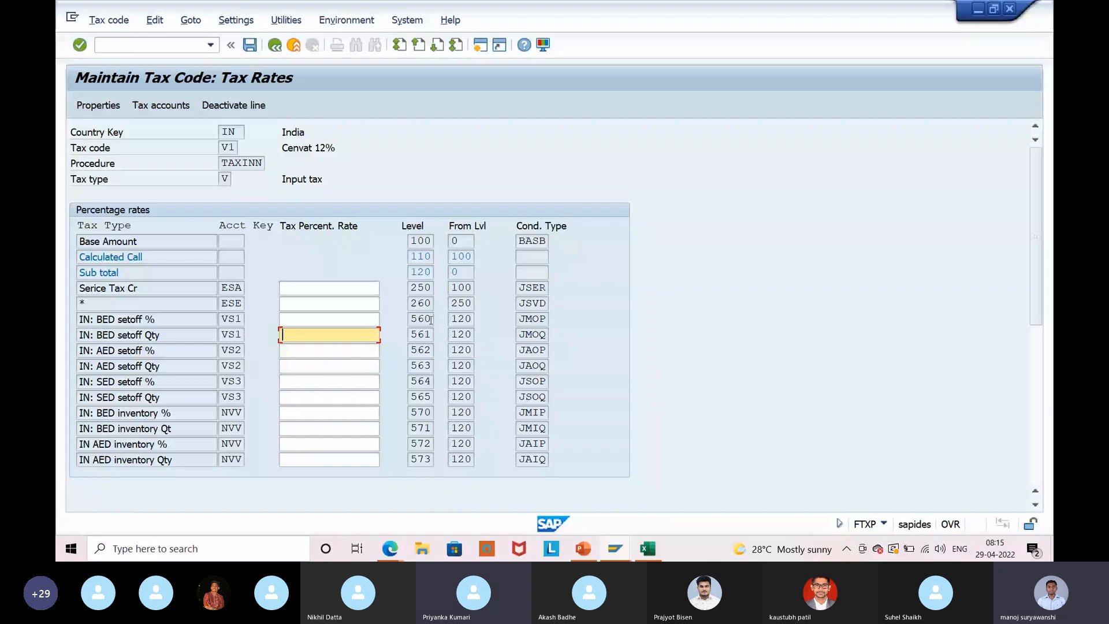
# Save tax code V1 with the 12,000 IN: BED setoff Qty rate.
pyautogui.hotkey('alt', 'Tab')
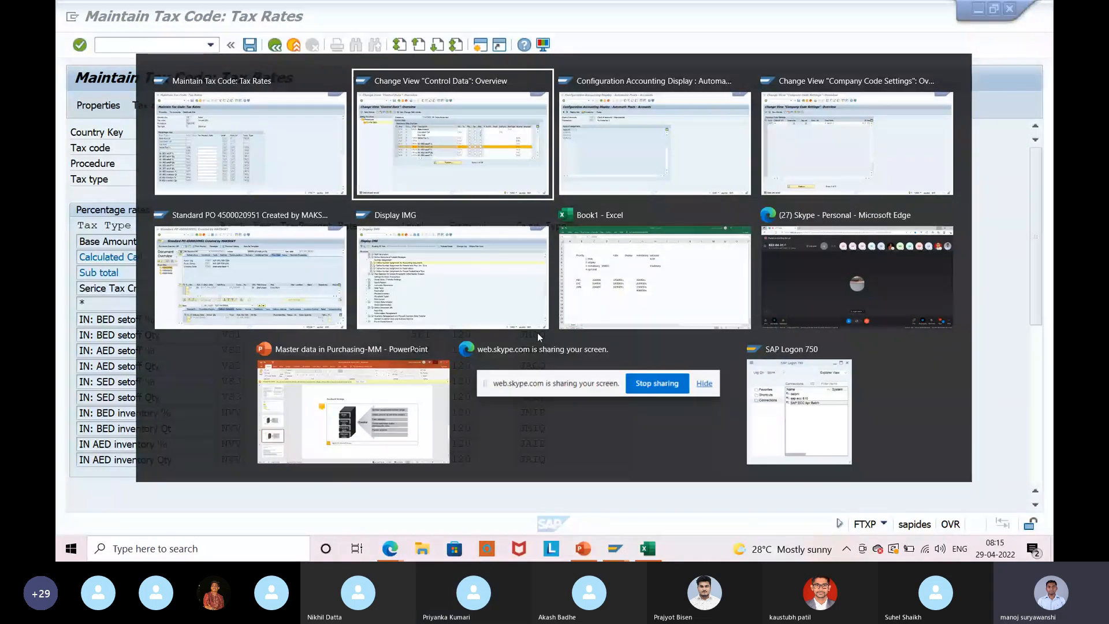
pyautogui.hotkey('alt', 'Tab')
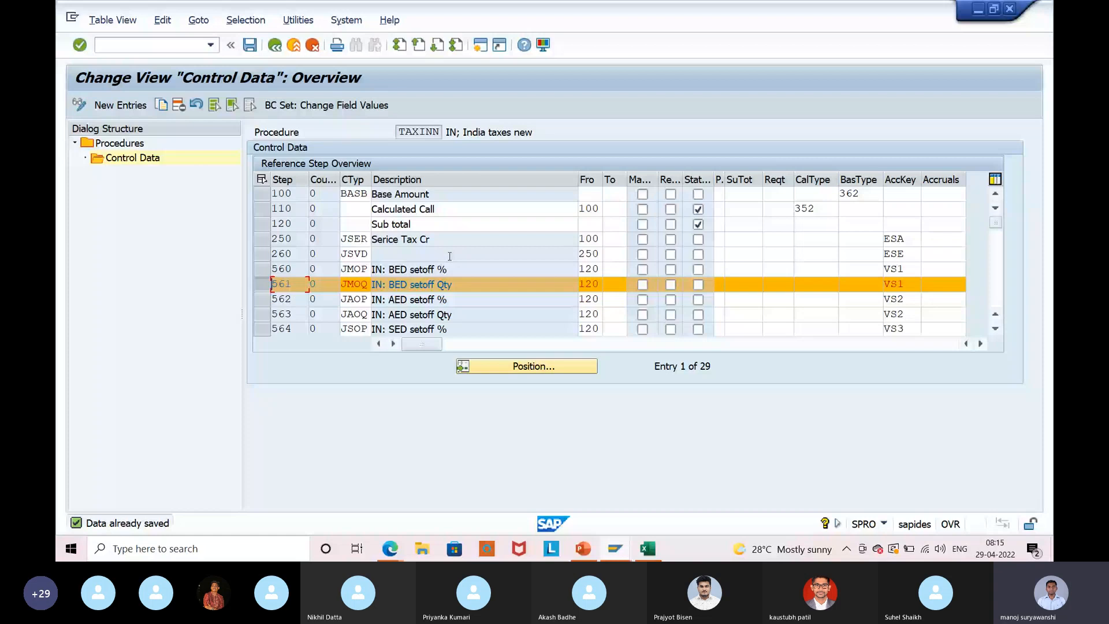
pyautogui.hotkey('alt', 'Tab')
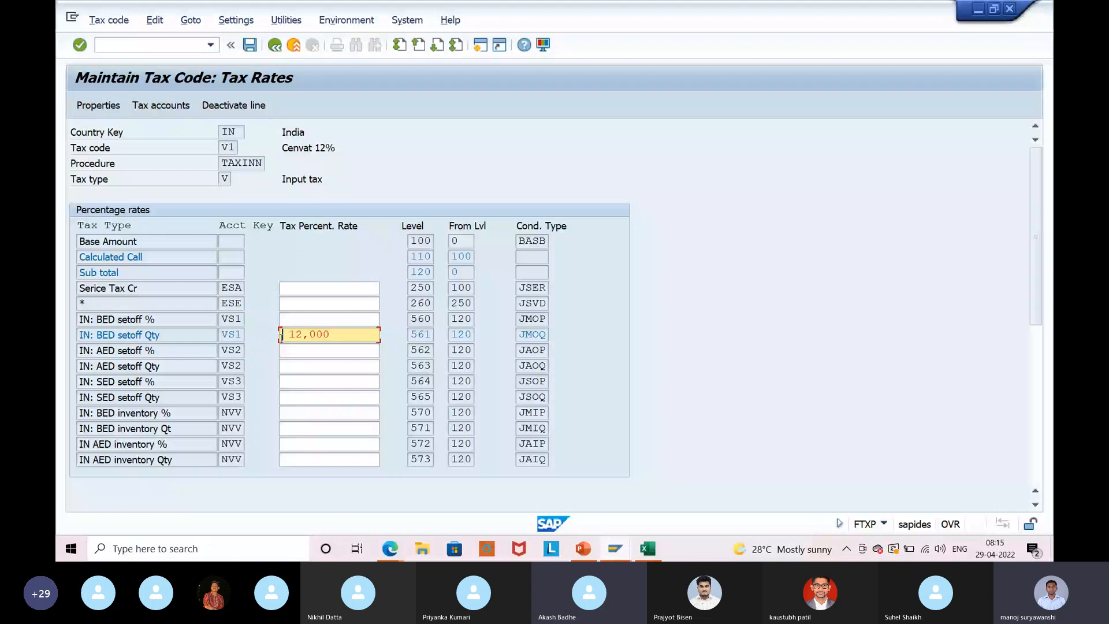
pyautogui.hotkey('ctrl', 's')
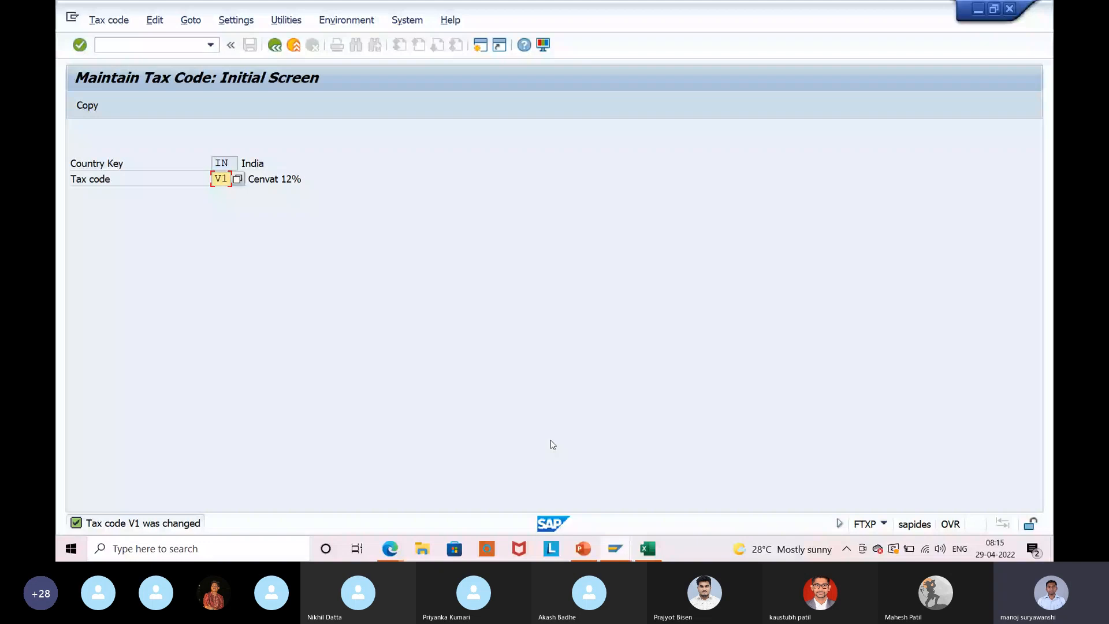
pyautogui.click(72, 18)
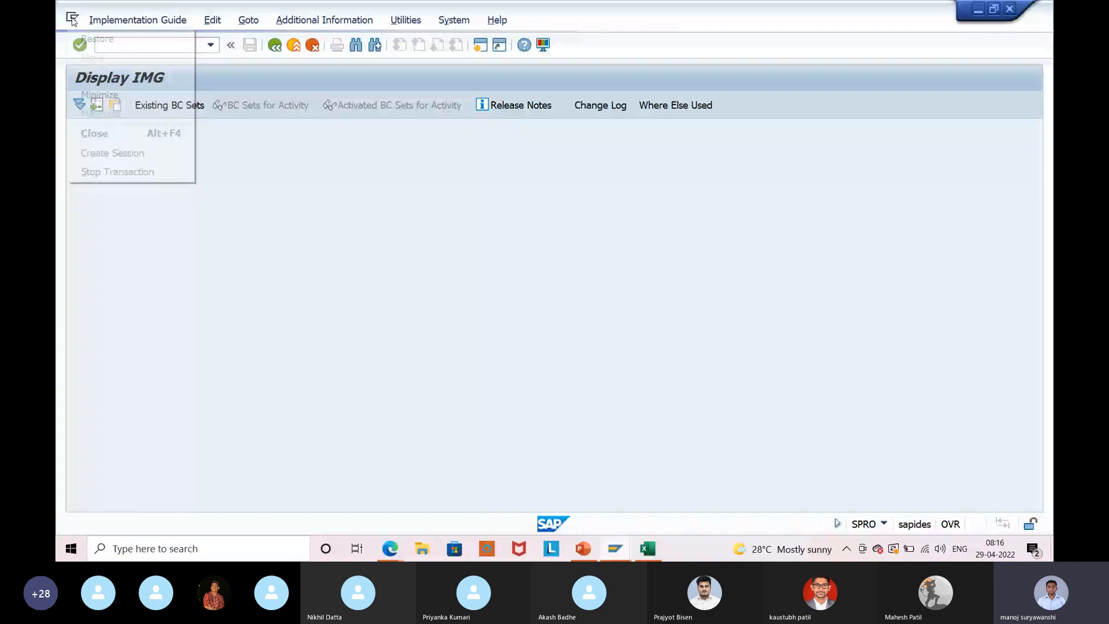
pyautogui.click(94, 132)
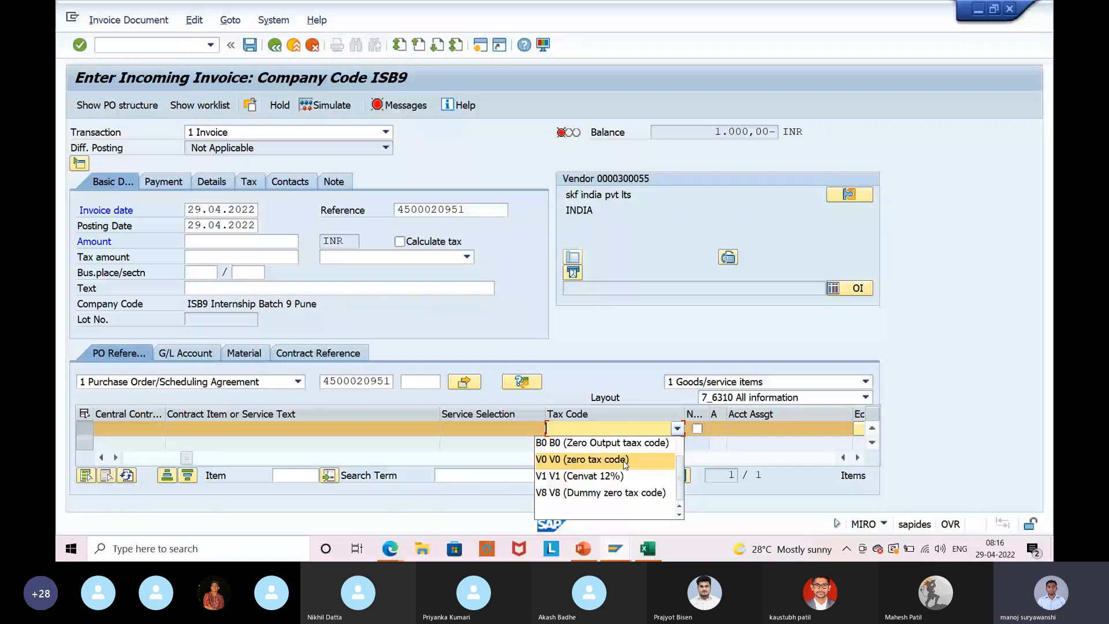
pyautogui.scroll(1, 625, 464)
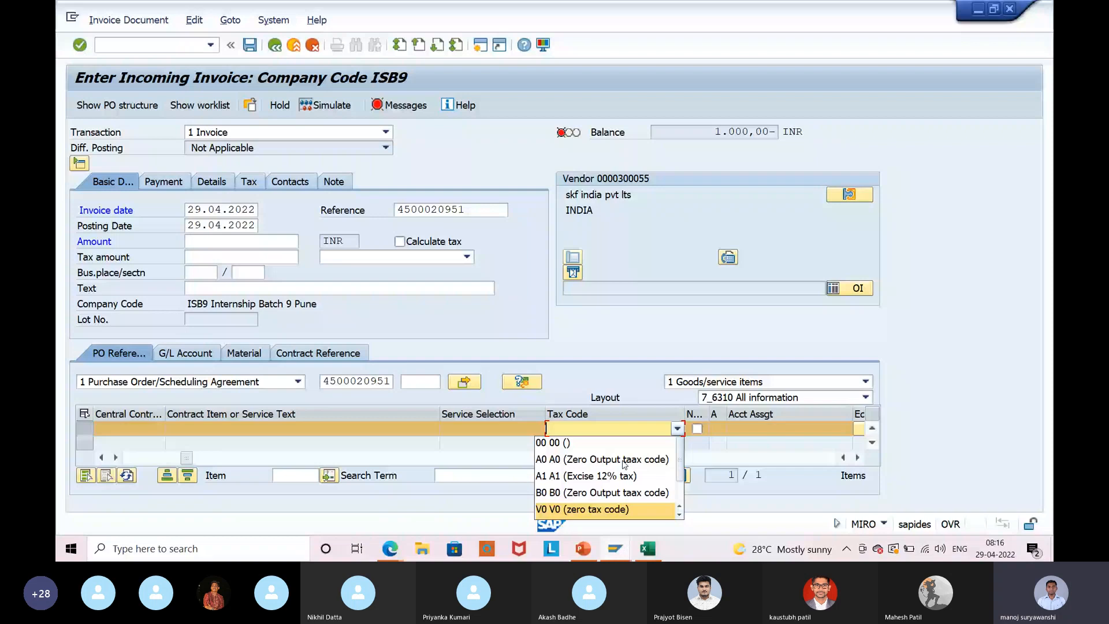
pyautogui.scroll(-1, 624, 480)
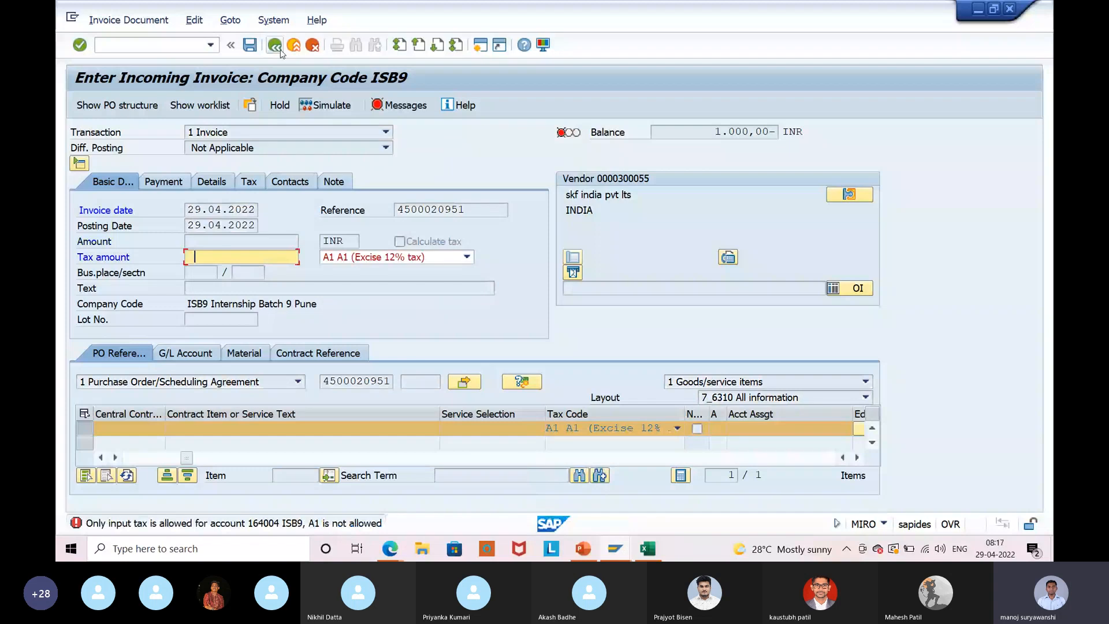
pyautogui.click(277, 46)
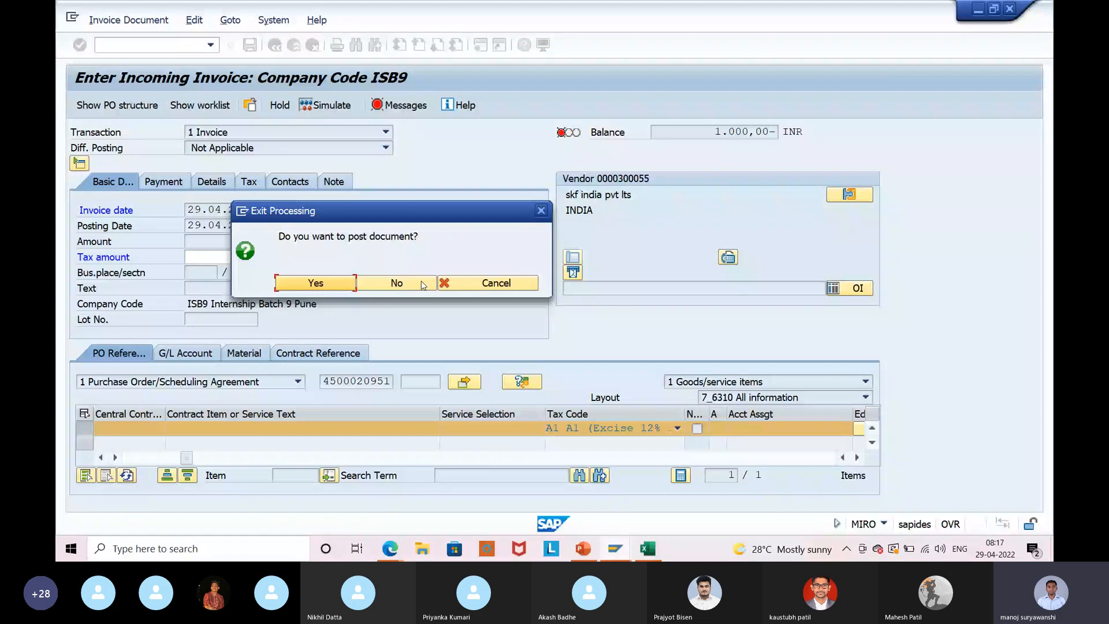
# Leave the invoice without posting and look up a tax code for India in FTXP.
pyautogui.click(396, 283)
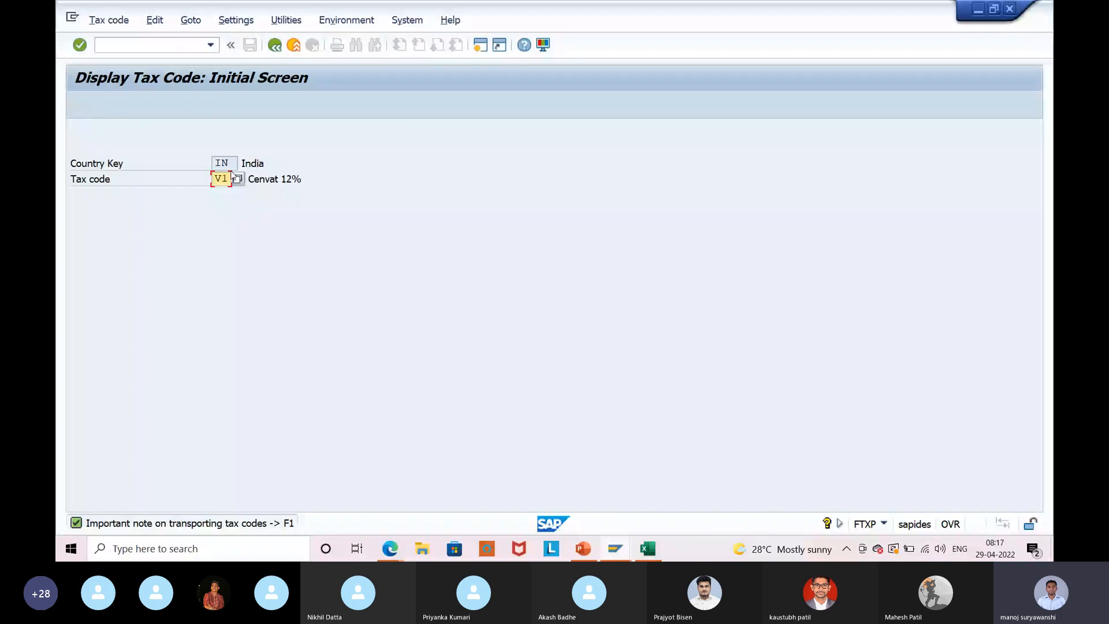
pyautogui.write('X')
pyautogui.press('Return')
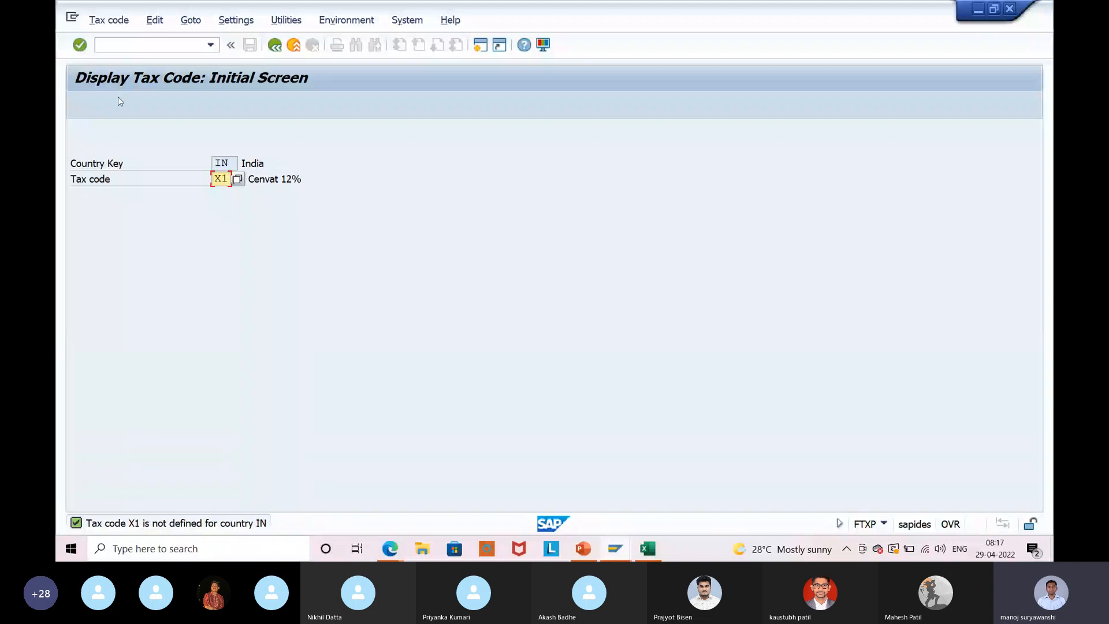
pyautogui.click(109, 20)
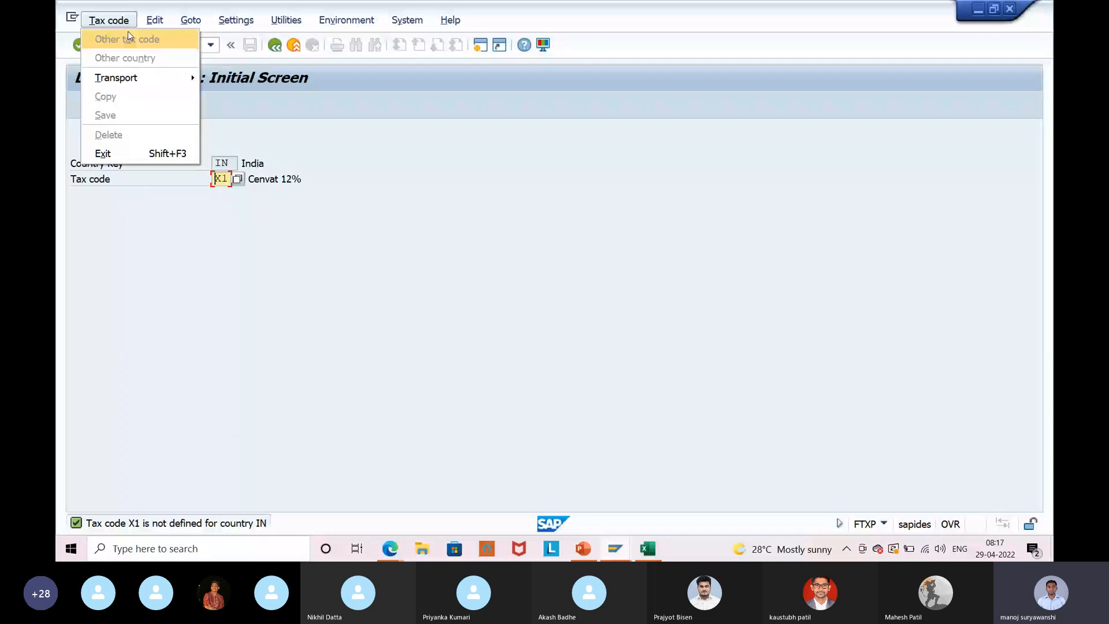
pyautogui.click(128, 38)
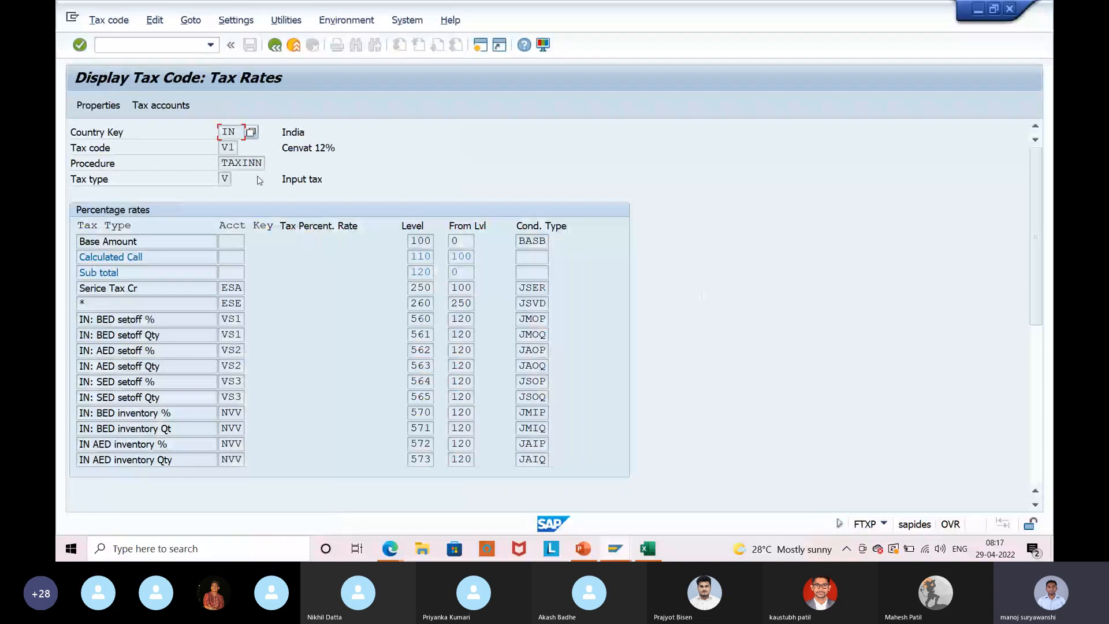
# Review the properties and percentage rates of tax code V1 (Cenvat 12%).
pyautogui.click(232, 319)
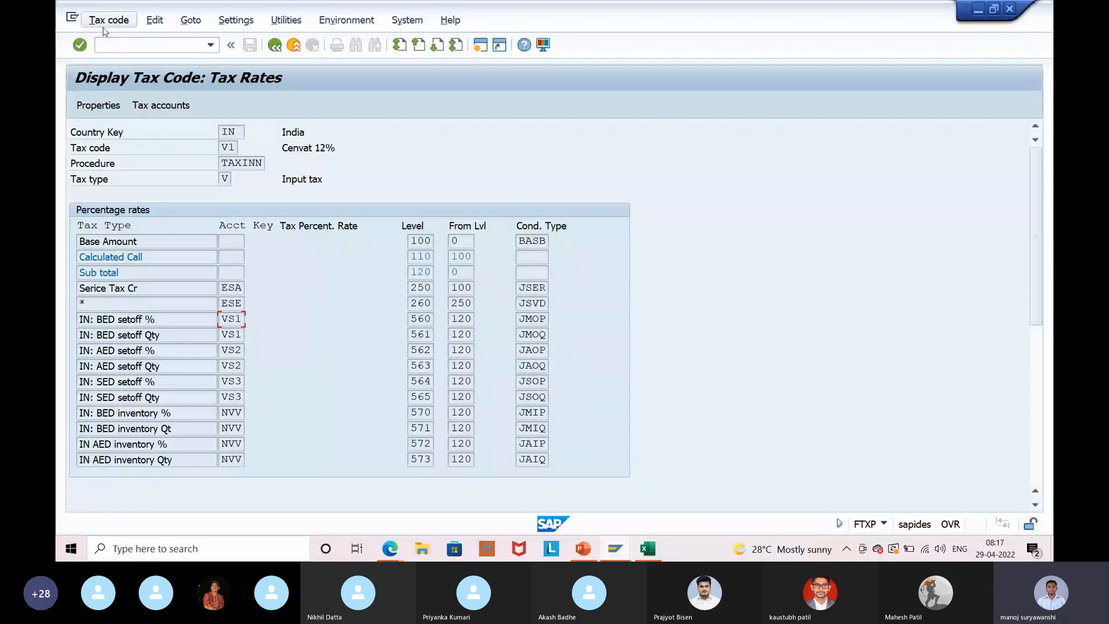
pyautogui.click(164, 16)
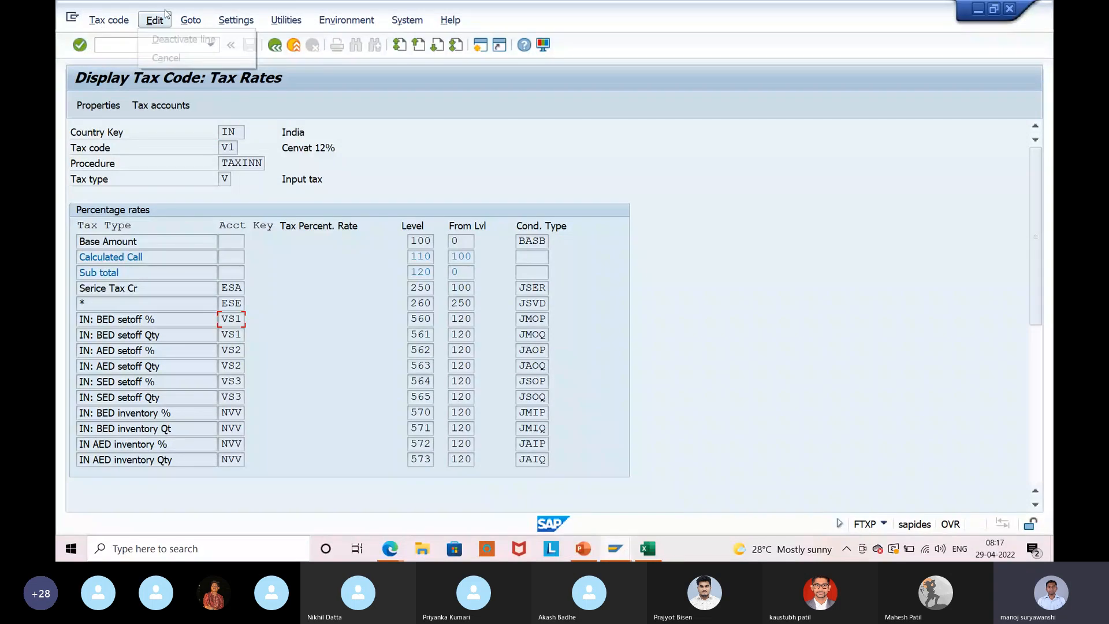
pyautogui.click(200, 40)
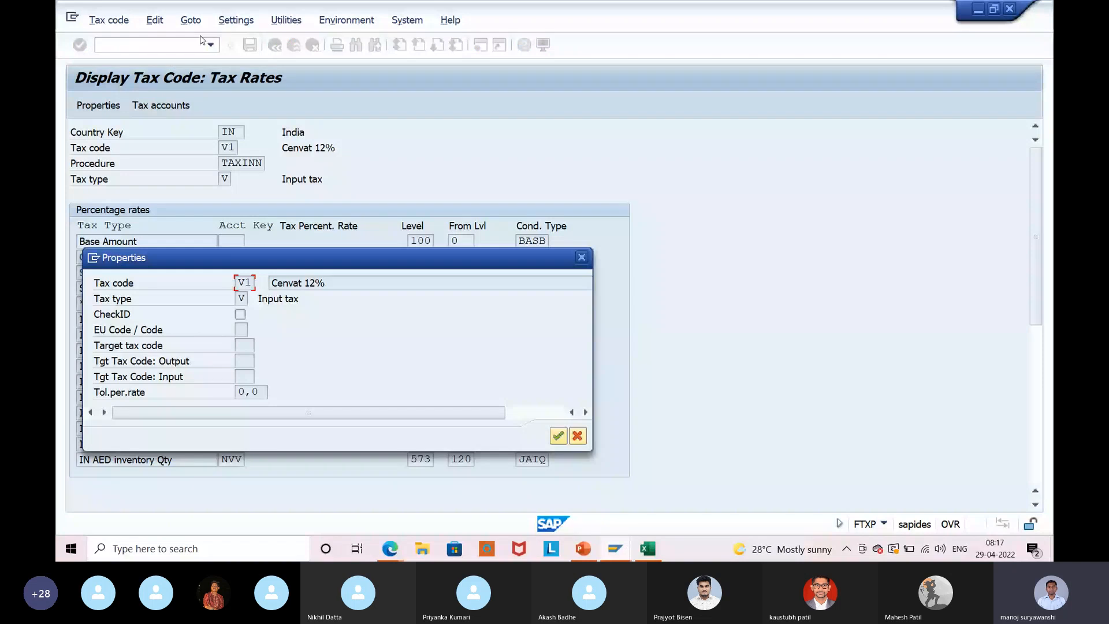
pyautogui.click(578, 436)
pyautogui.scroll(-2, 298, 362)
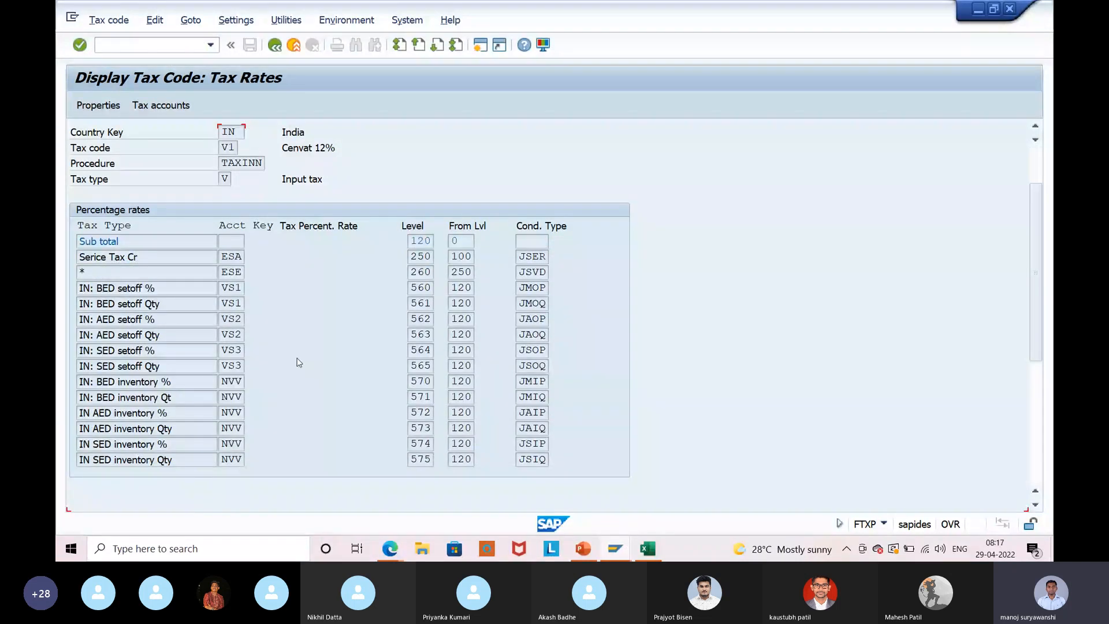
pyautogui.scroll(-4, 298, 362)
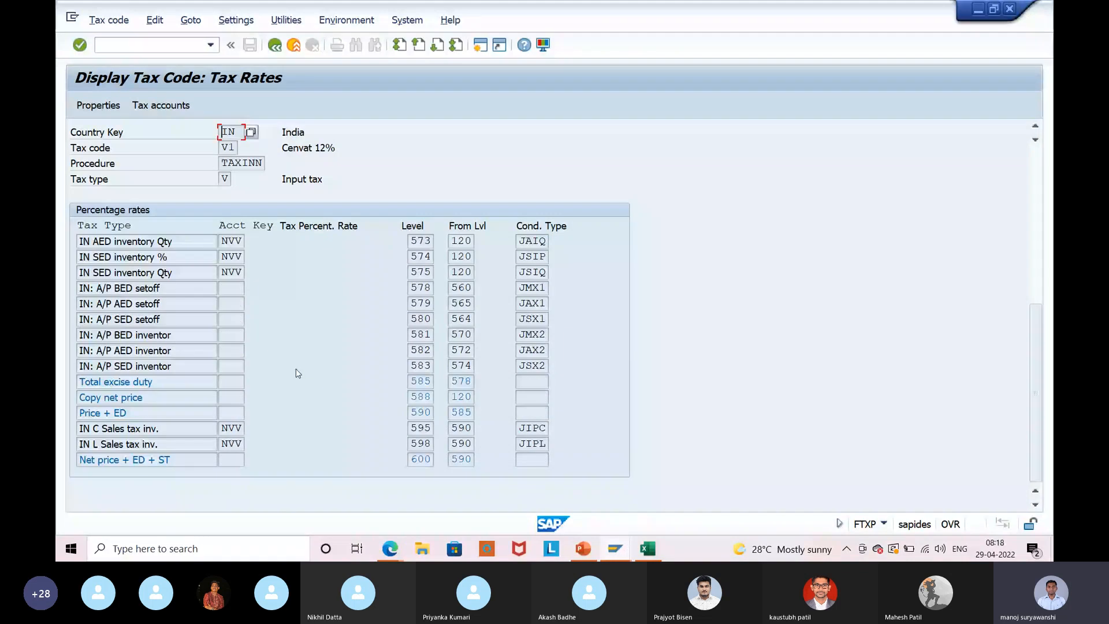
pyautogui.scroll(4, 296, 369)
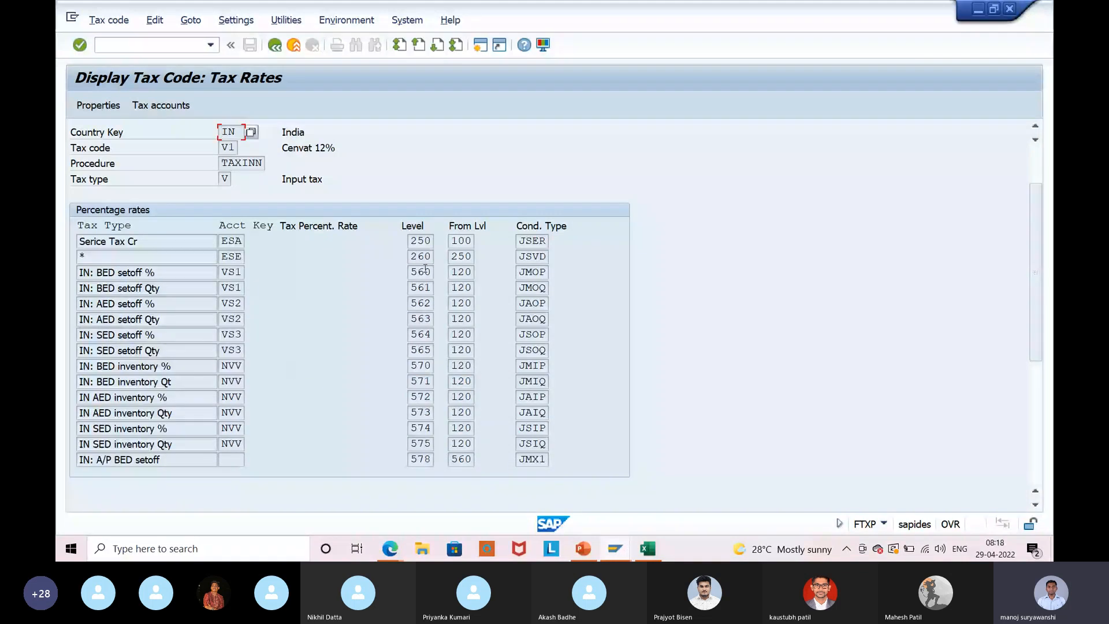
pyautogui.click(169, 105)
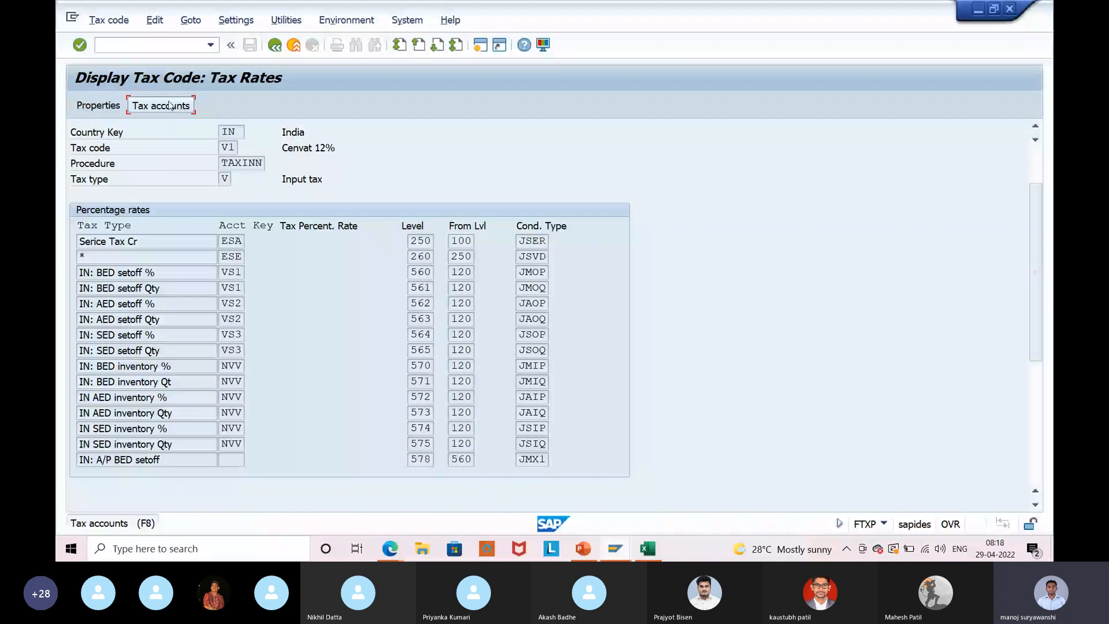
# Close the Procedures display window and return to the IMG session listing condition activities.
pyautogui.click(286, 19)
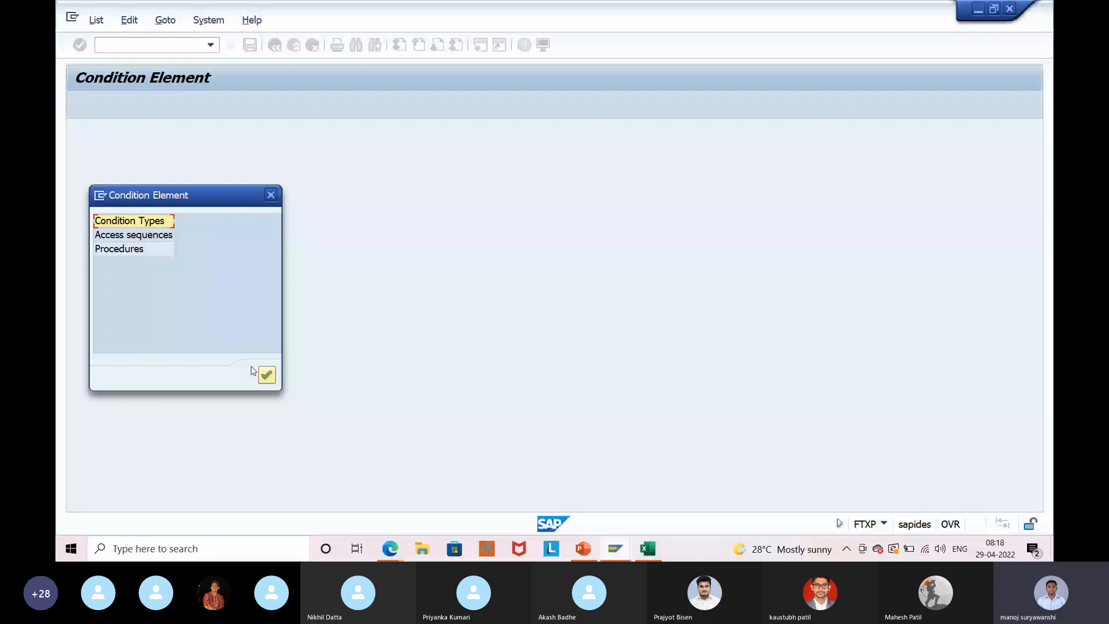
pyautogui.moveTo(762, 453)
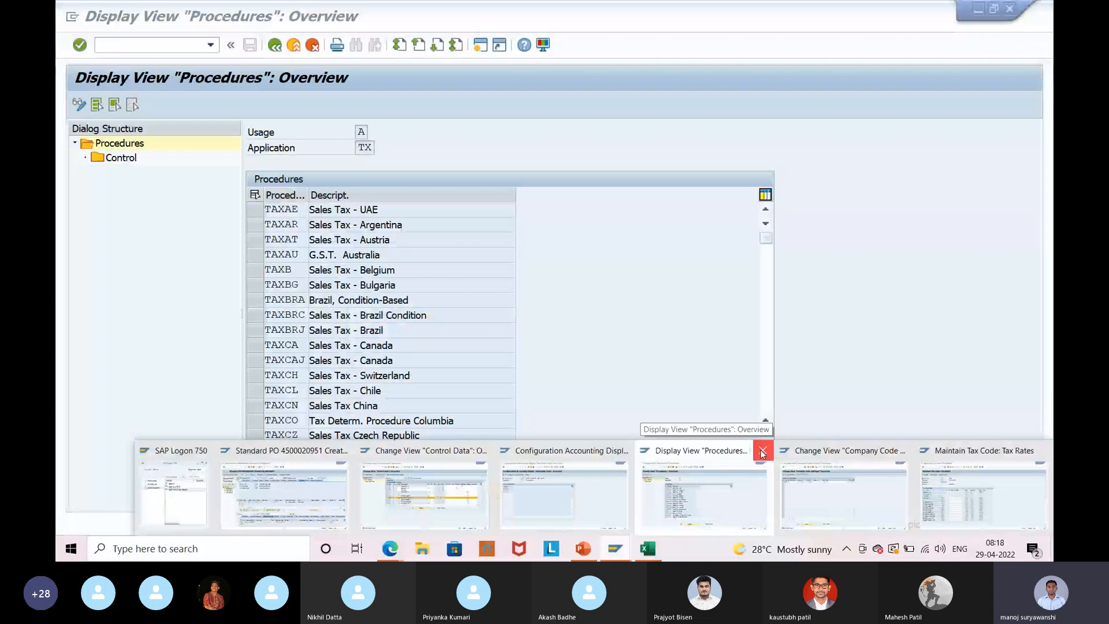
pyautogui.click(763, 453)
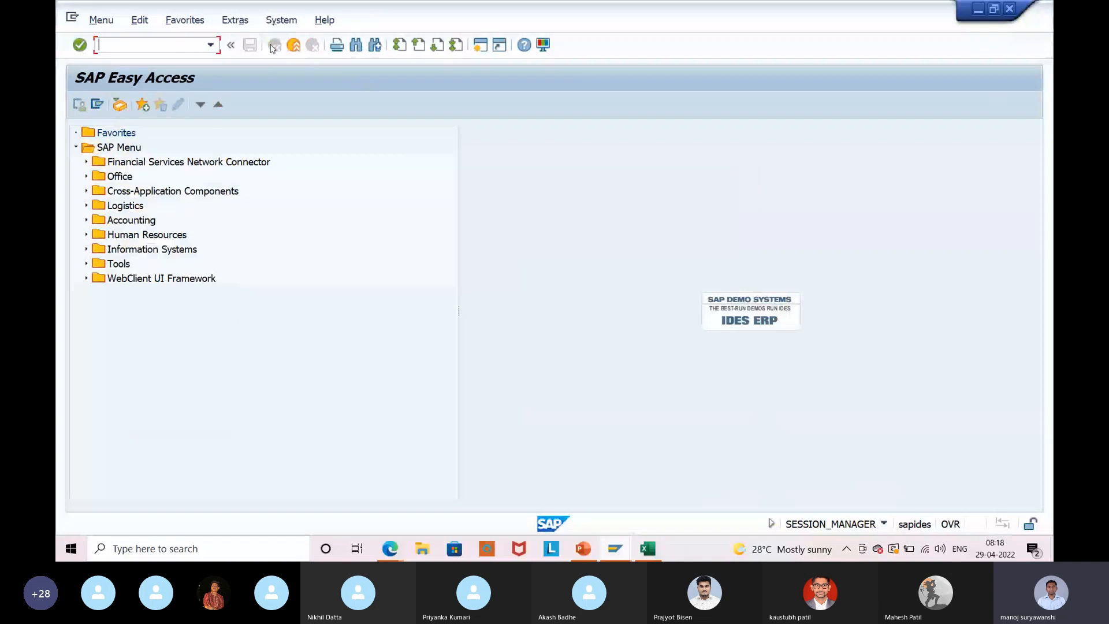
pyautogui.click(615, 549)
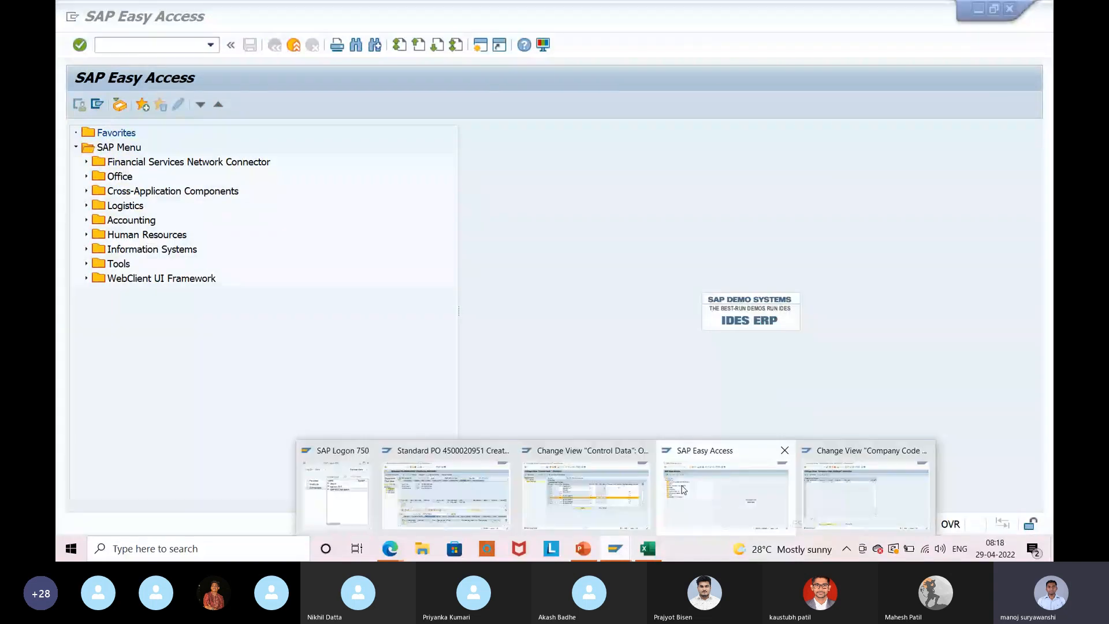
pyautogui.click(684, 490)
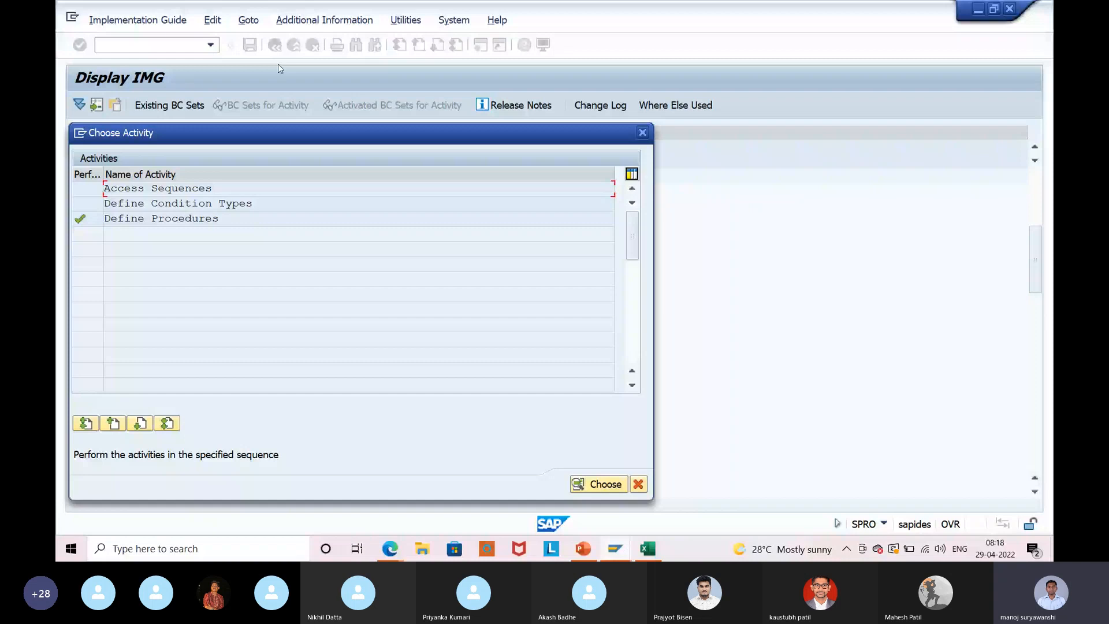
# Change condition type JMOQ's access sequence from JTAX to MWST (Tax Classification).
pyautogui.doubleClick(258, 206)
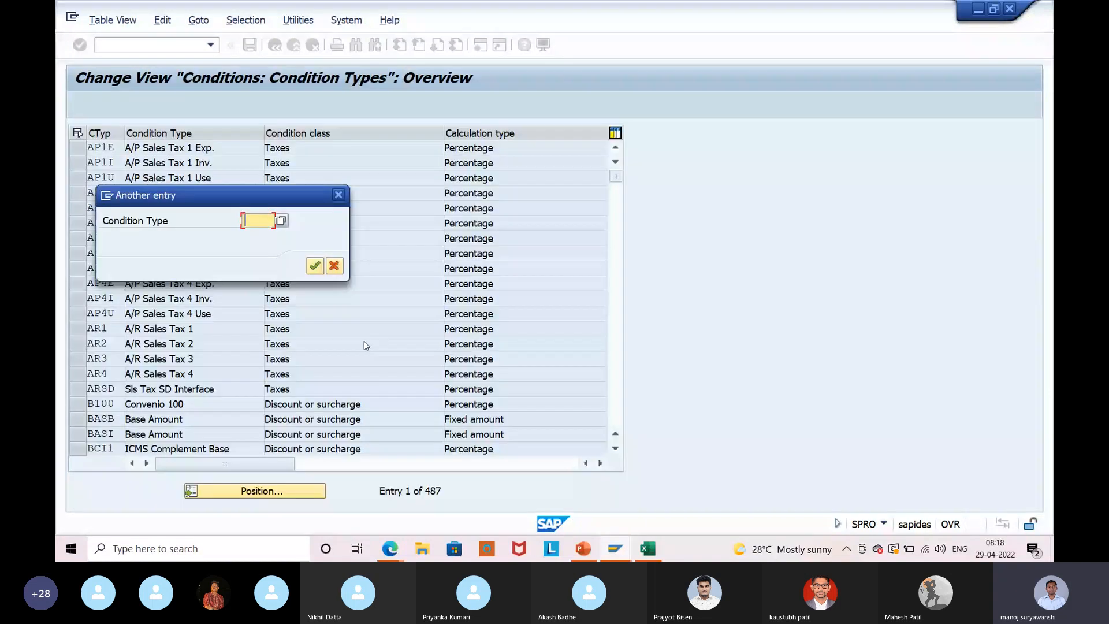
pyautogui.write('jmoq')
pyautogui.press('Return')
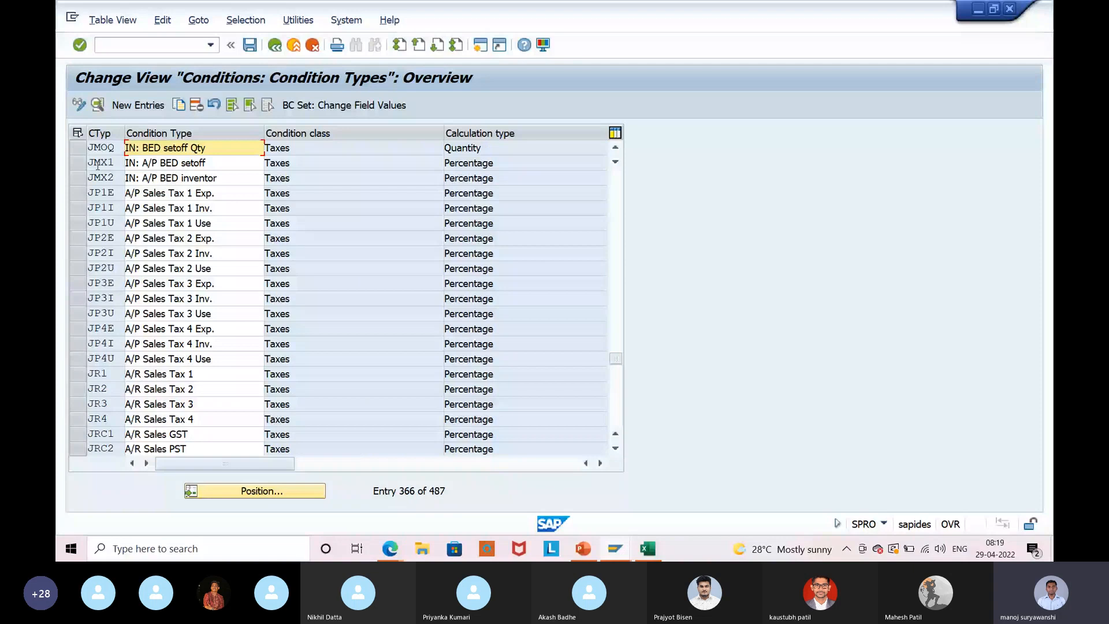
pyautogui.click(96, 148)
pyautogui.click(96, 106)
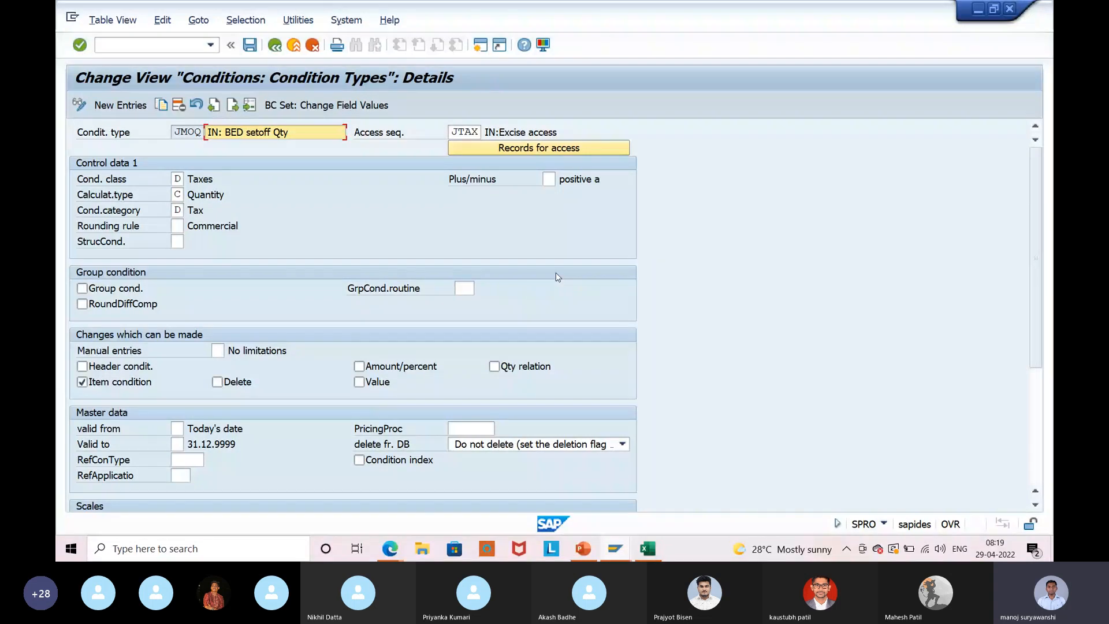
pyautogui.scroll(-4, 557, 277)
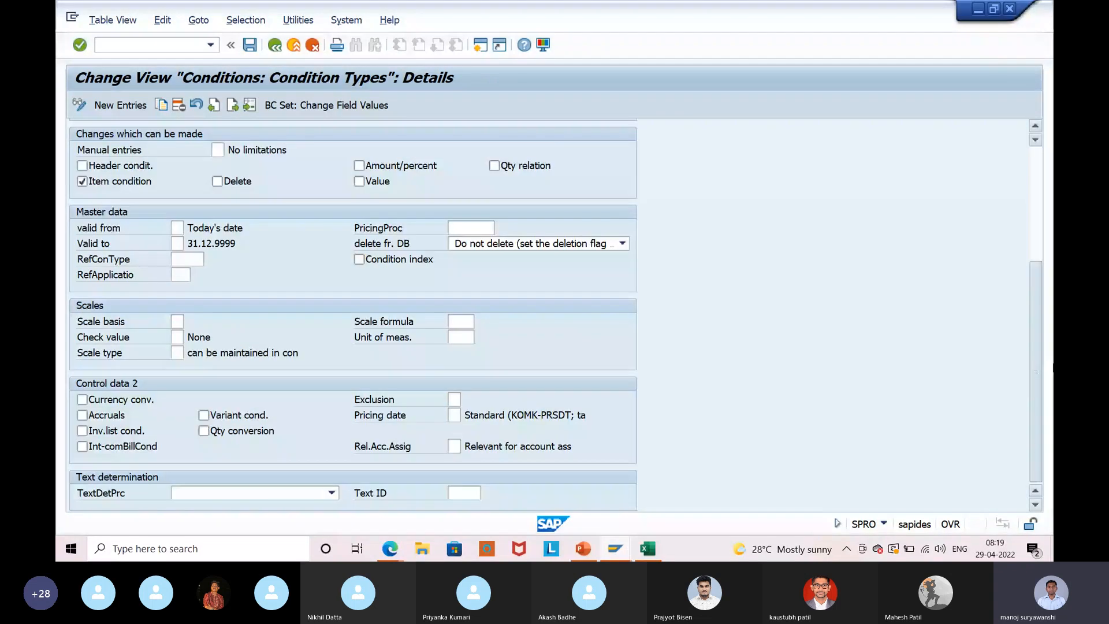
pyautogui.scroll(1, 1048, 296)
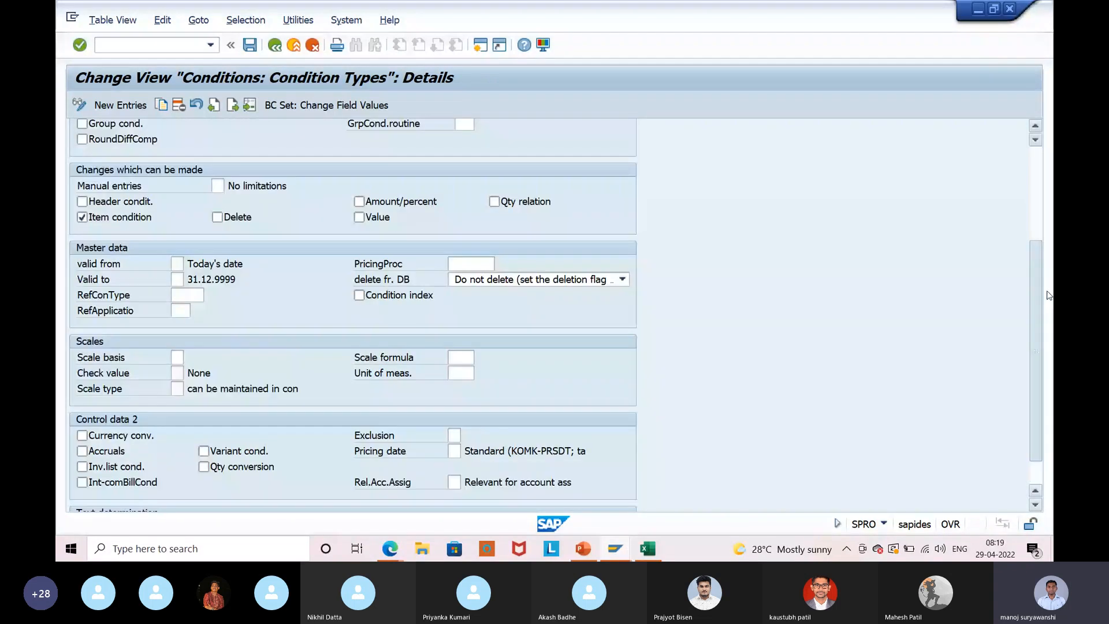
pyautogui.scroll(4, 1048, 295)
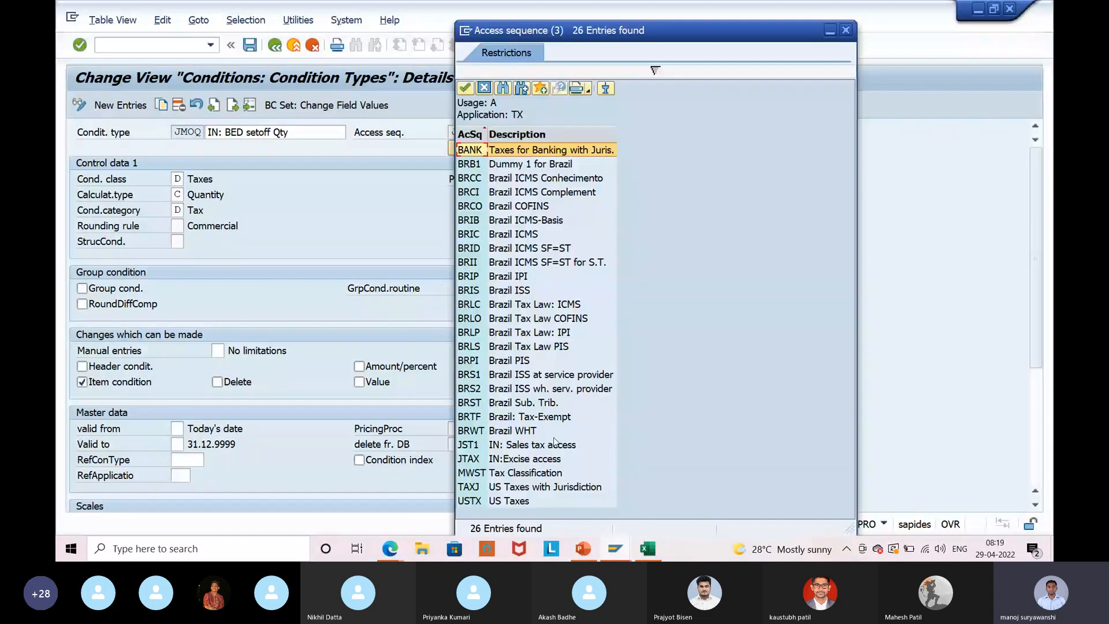
pyautogui.doubleClick(508, 472)
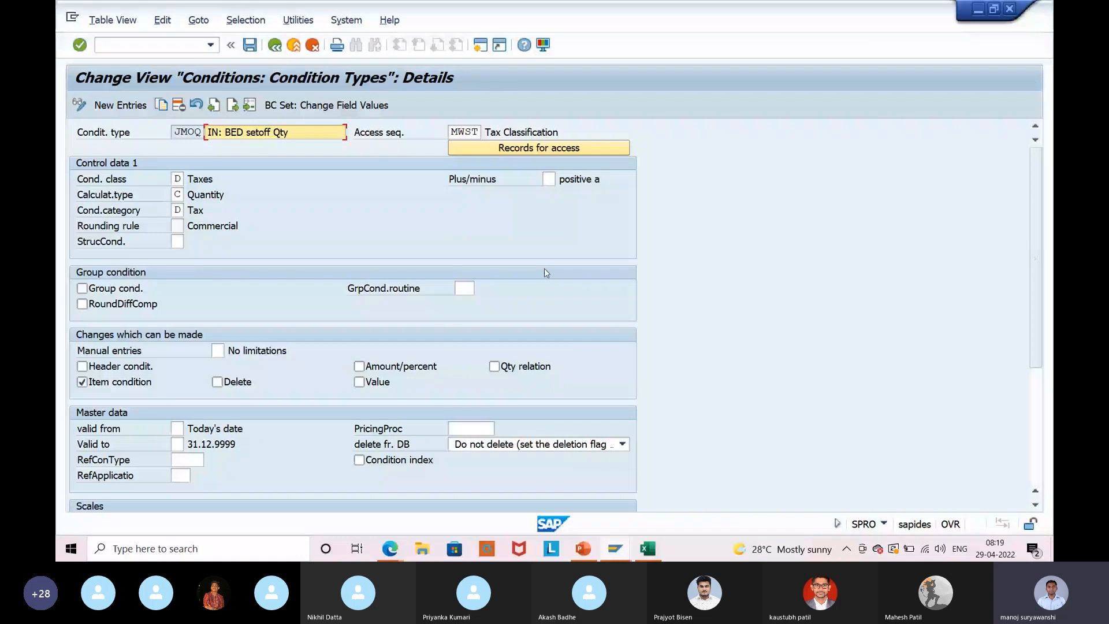
pyautogui.press('F3')
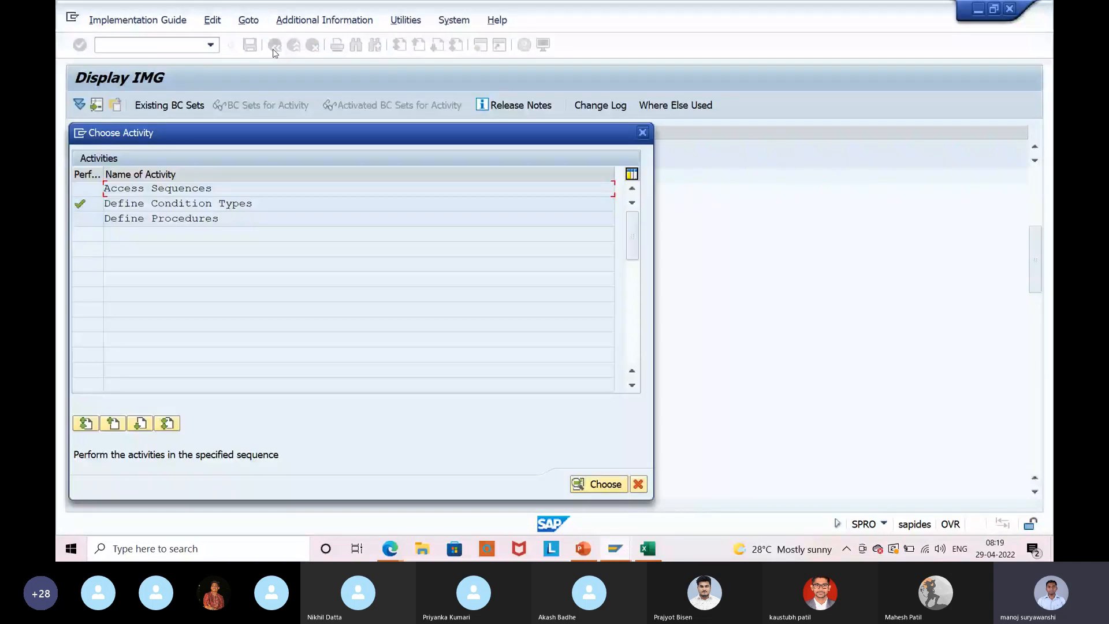
# Review the TAXINN procedure's control data steps, including the JMOQ BED setoff Qty step.
pyautogui.doubleClick(259, 218)
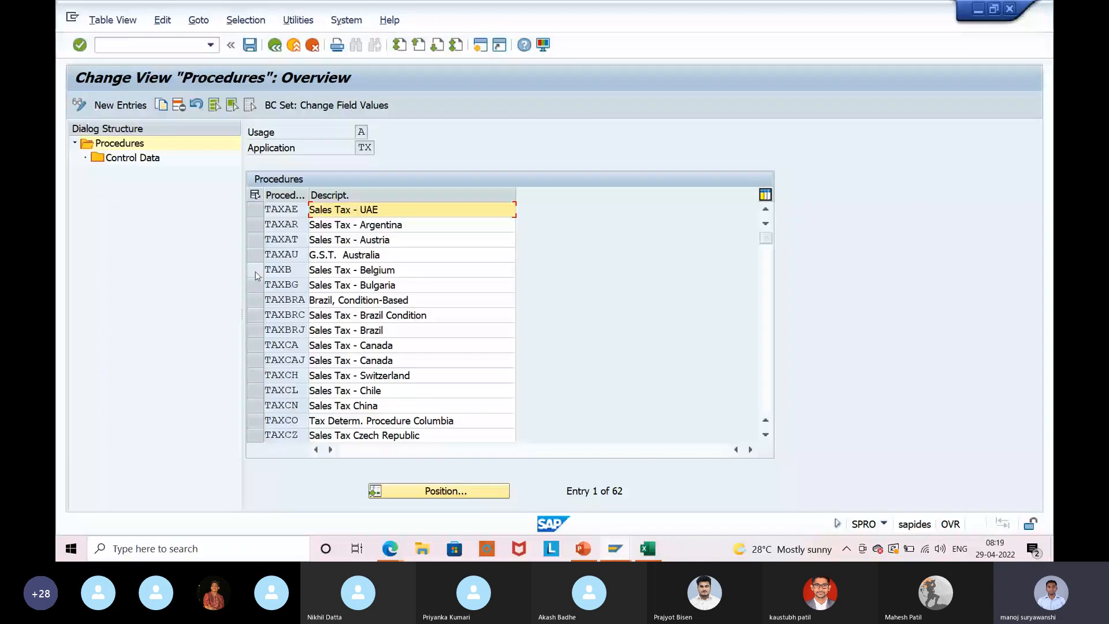
pyautogui.scroll(-10, 254, 260)
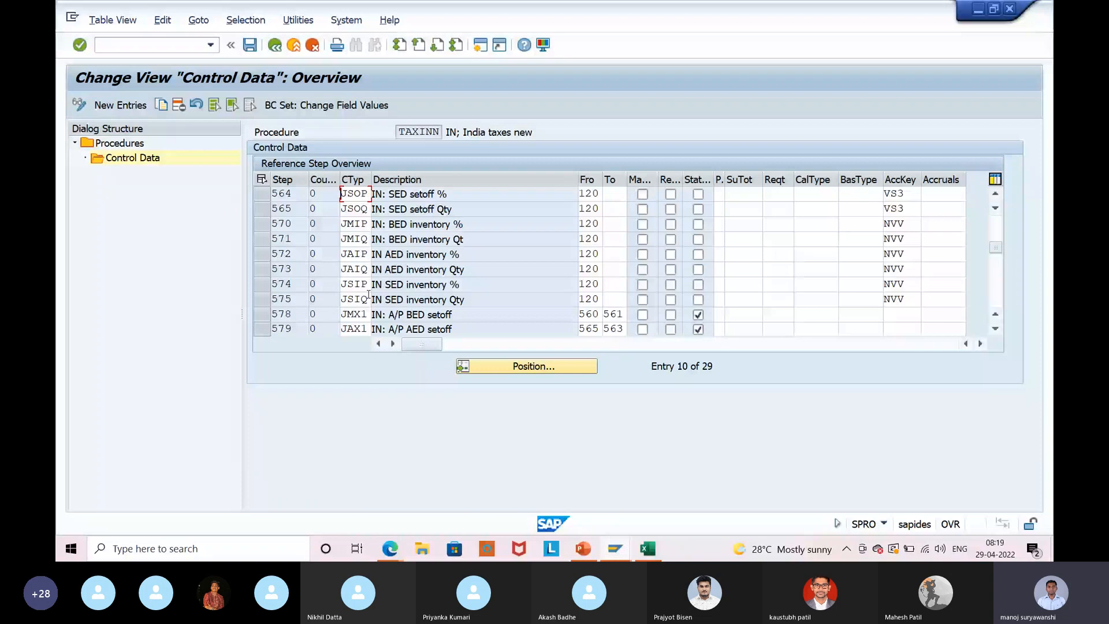
pyautogui.scroll(-4, 368, 294)
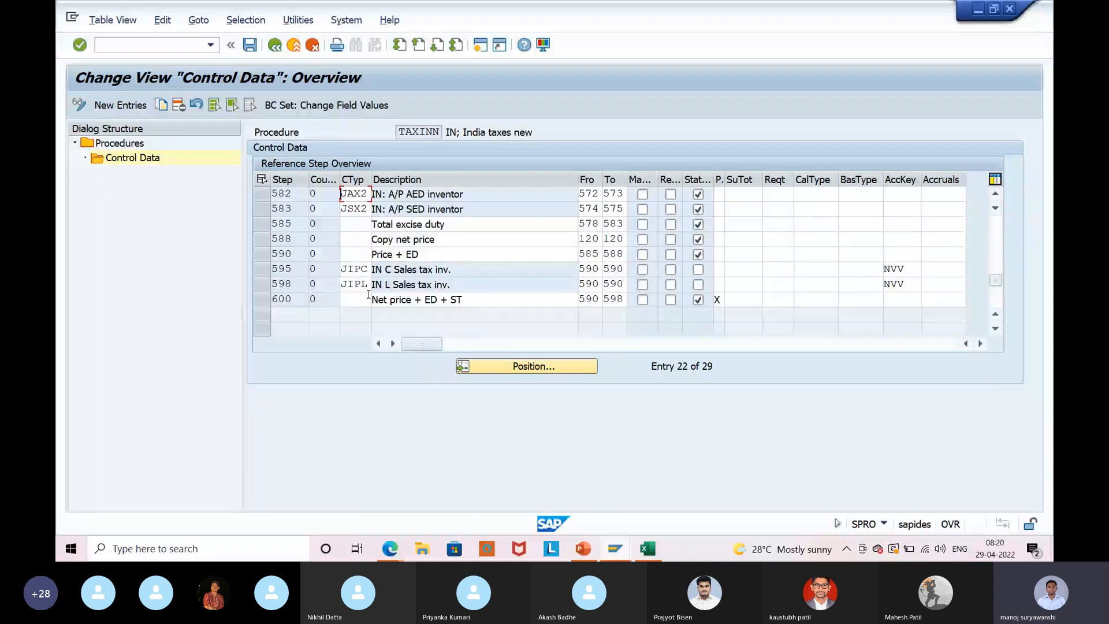
pyautogui.scroll(3, 368, 294)
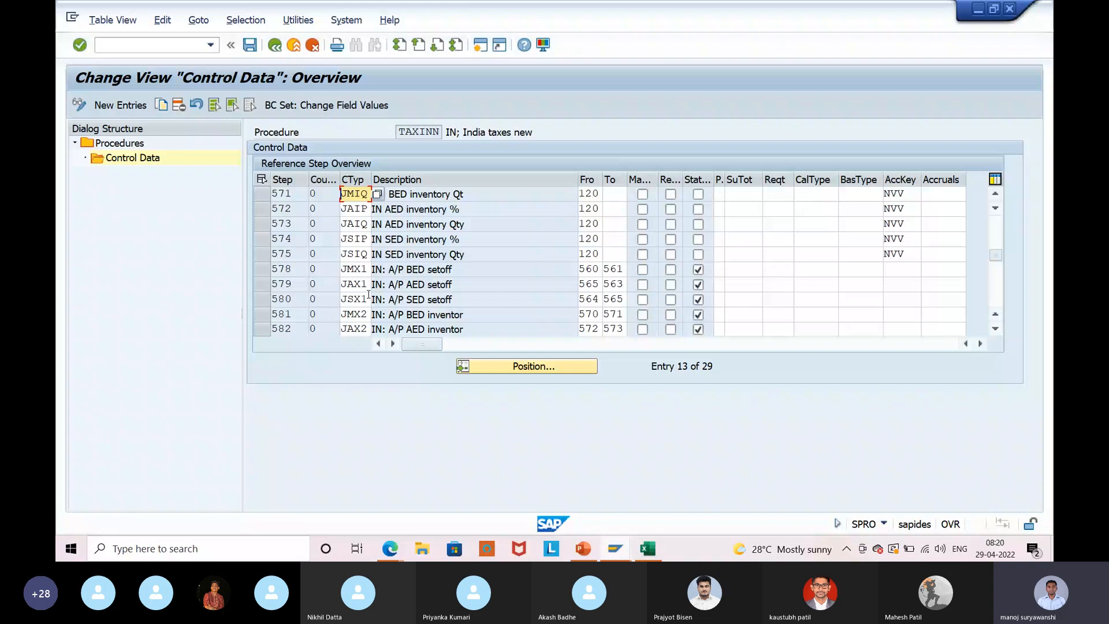
pyautogui.scroll(2, 368, 295)
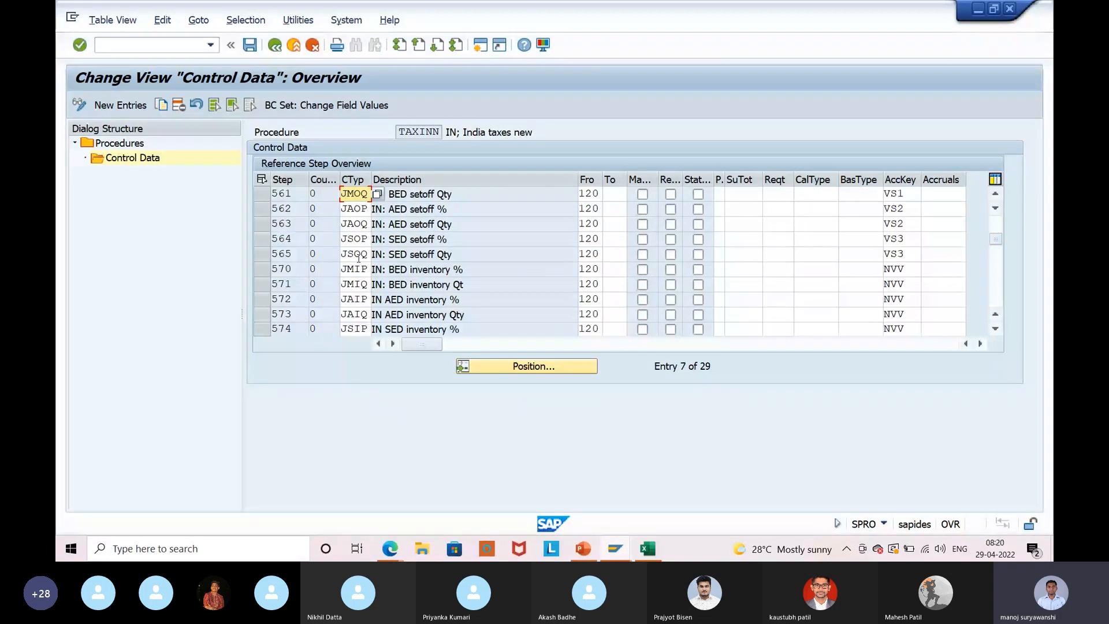
pyautogui.click(258, 199)
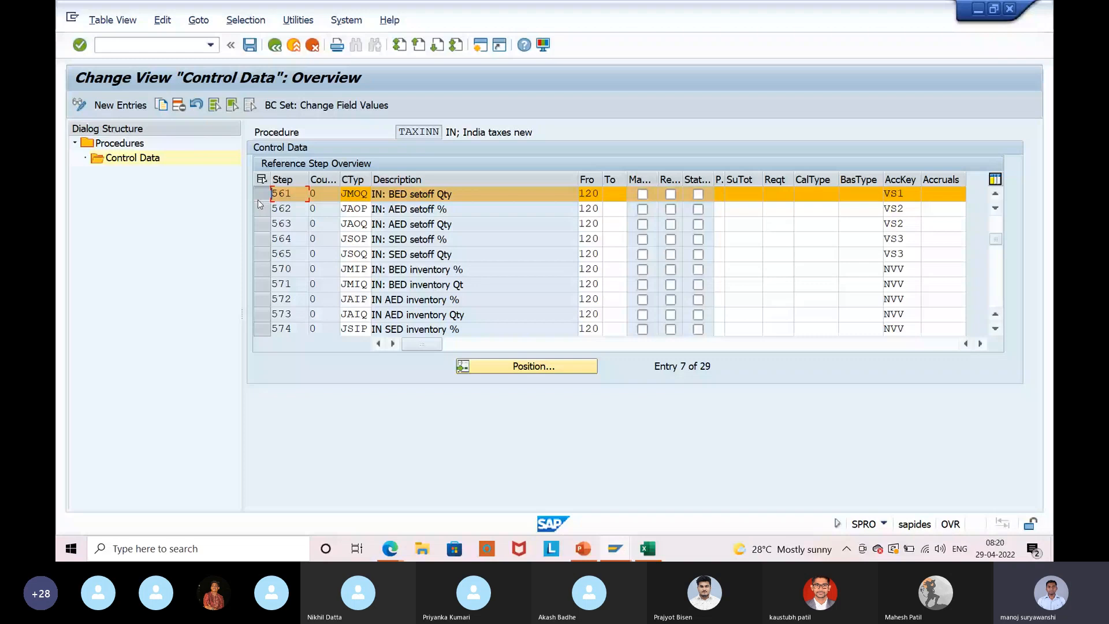
pyautogui.press('F3')
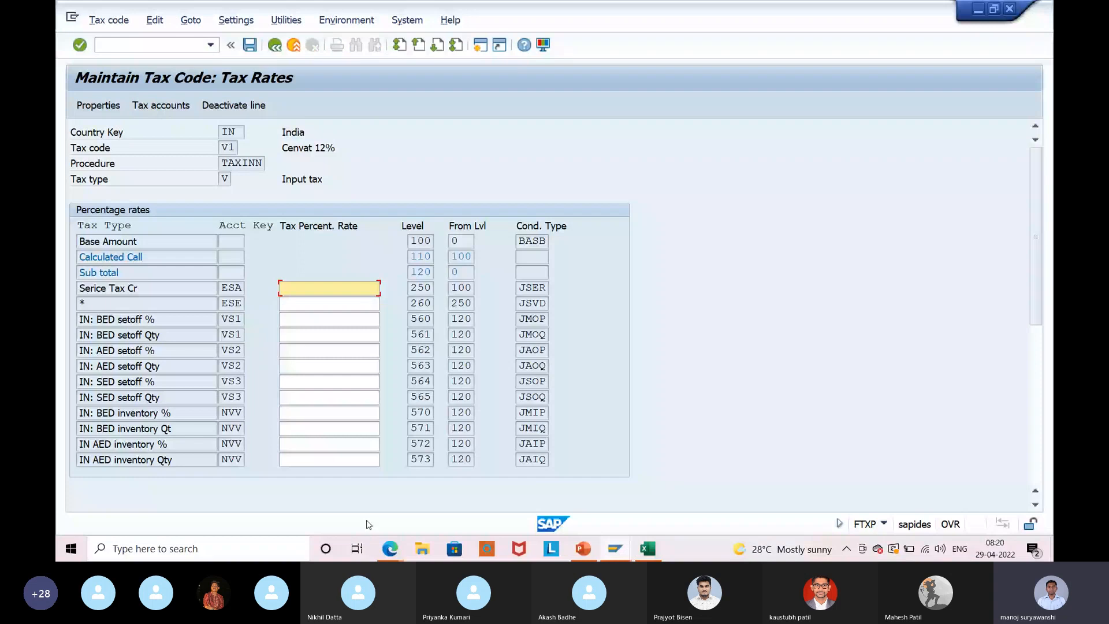
# Back out of tax code V1's rates without changes and switch to another SAP window.
pyautogui.click(250, 46)
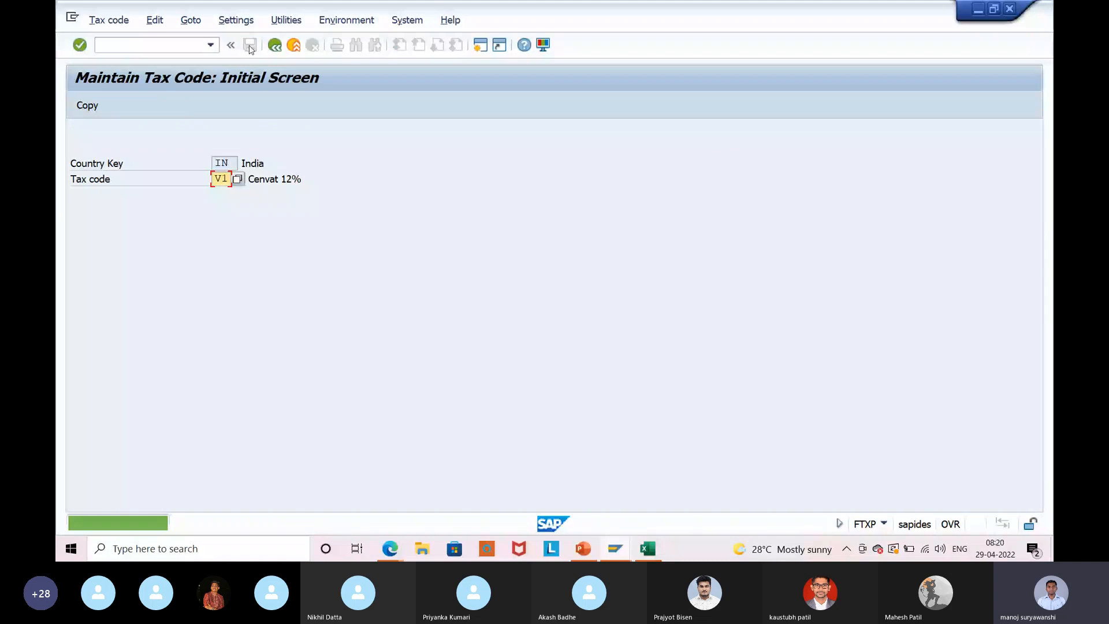
pyautogui.press('Return')
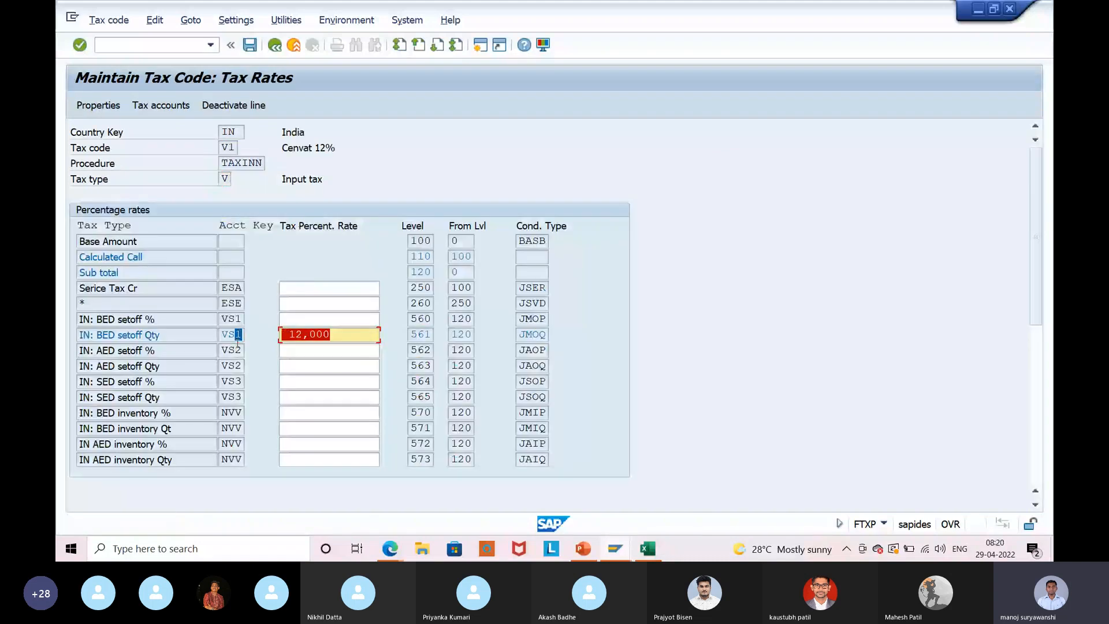
pyautogui.press('F3')
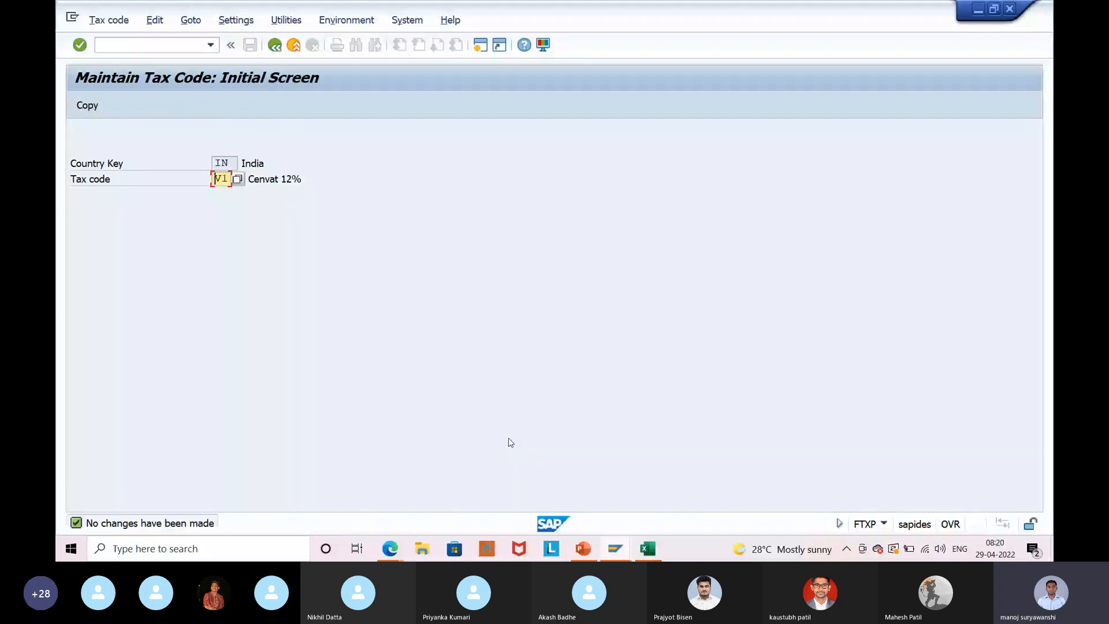
pyautogui.click(615, 549)
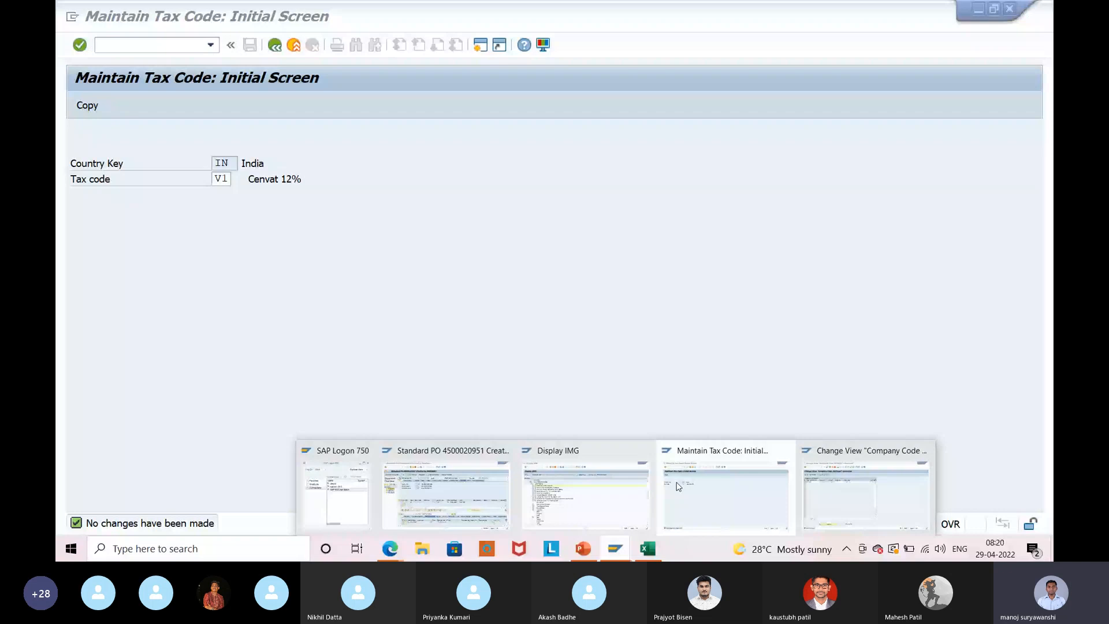
pyautogui.click(586, 496)
pyautogui.click(278, 48)
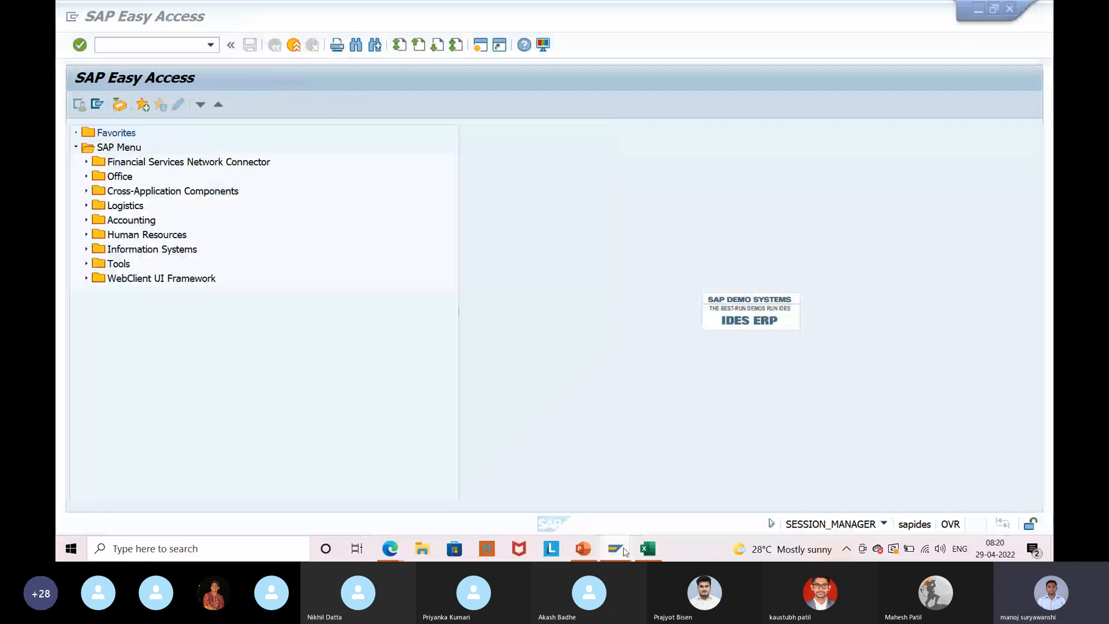
pyautogui.click(356, 382)
pyautogui.hotkey('ctrl', 'v')
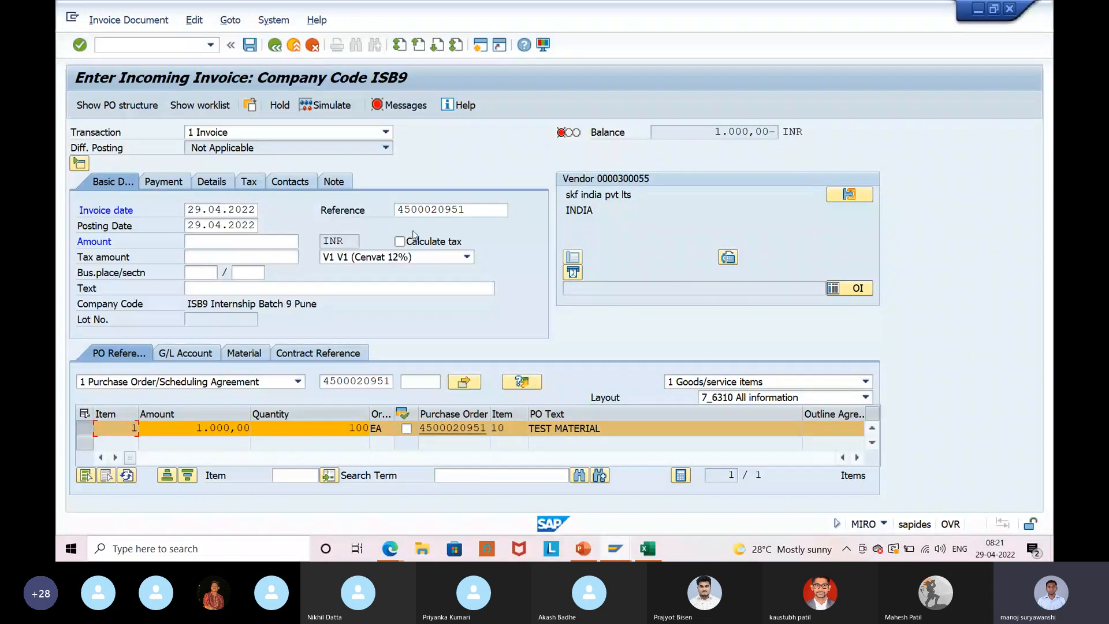
pyautogui.click(400, 241)
pyautogui.click(236, 243)
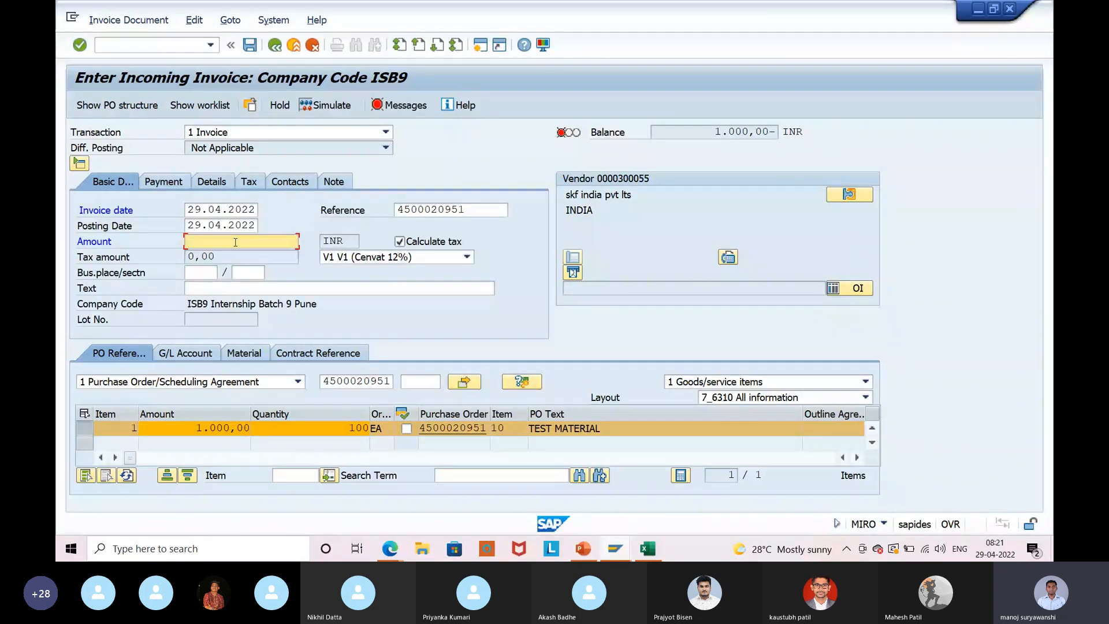
pyautogui.write('1000')
pyautogui.press('Return')
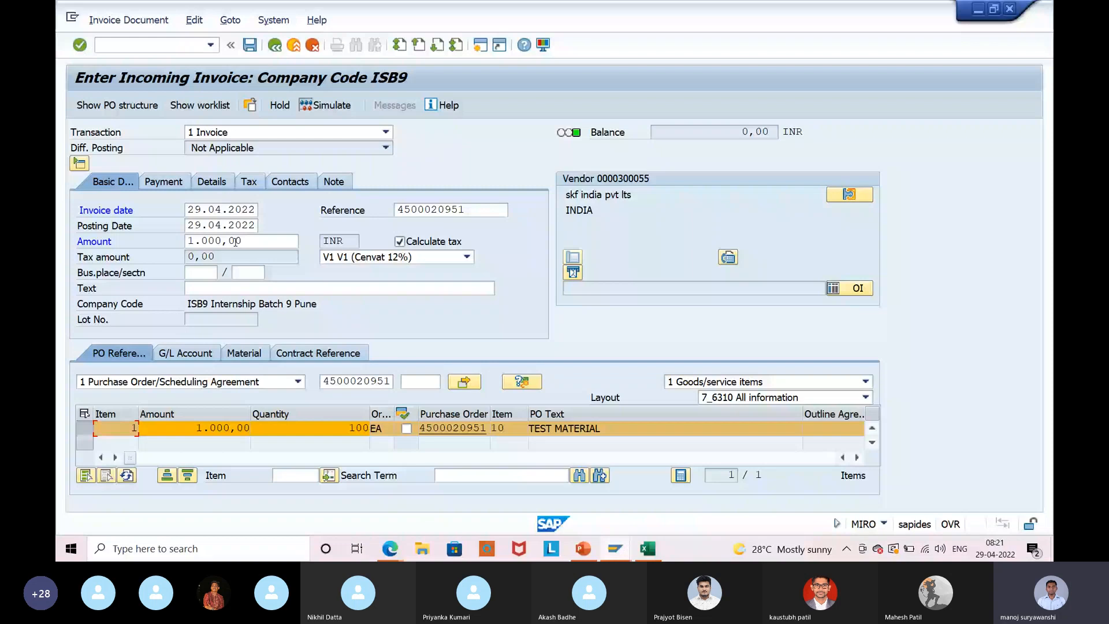
pyautogui.press('Return')
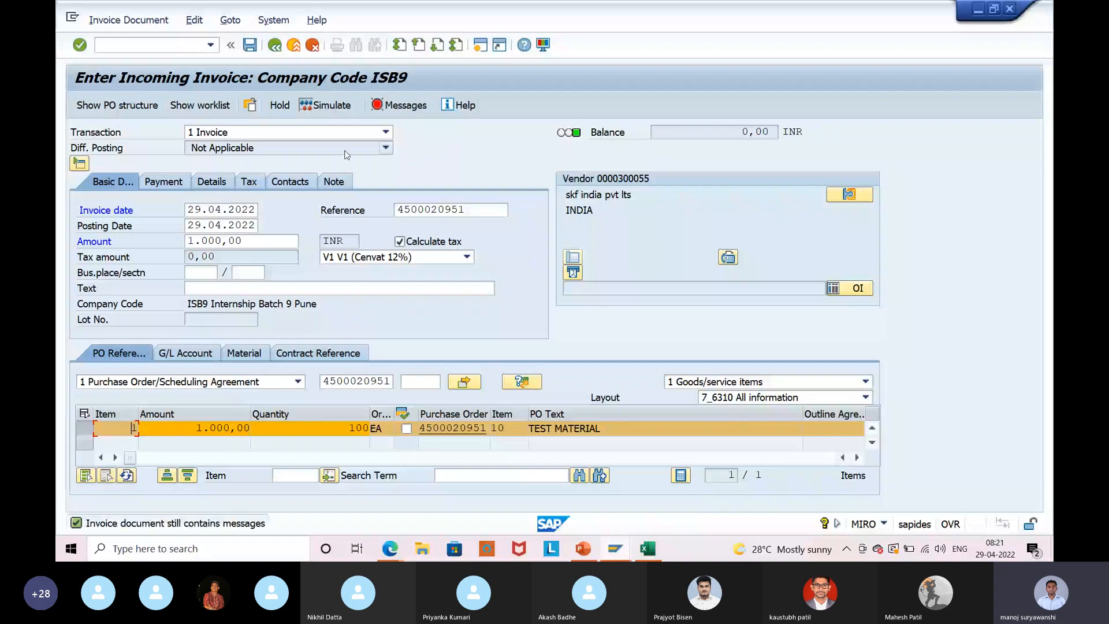
pyautogui.hotkey('ctrl', 's')
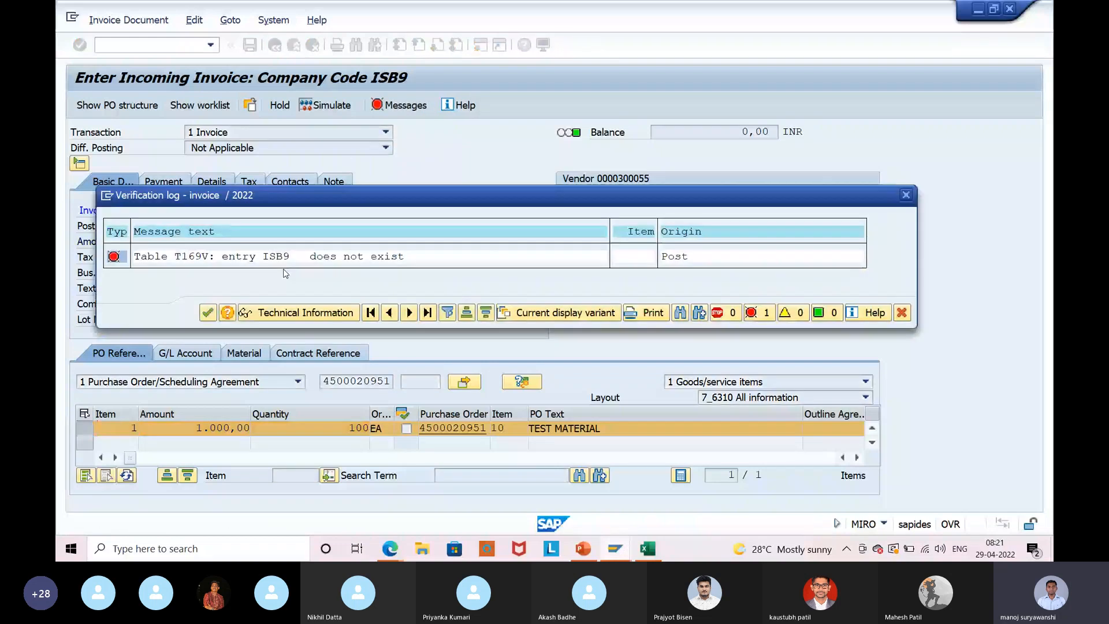
# Mark the 'ISB9 does not exist' error text and switch to the Maintain Tax Code window.
pyautogui.moveTo(256, 257); pyautogui.dragTo(418, 266)
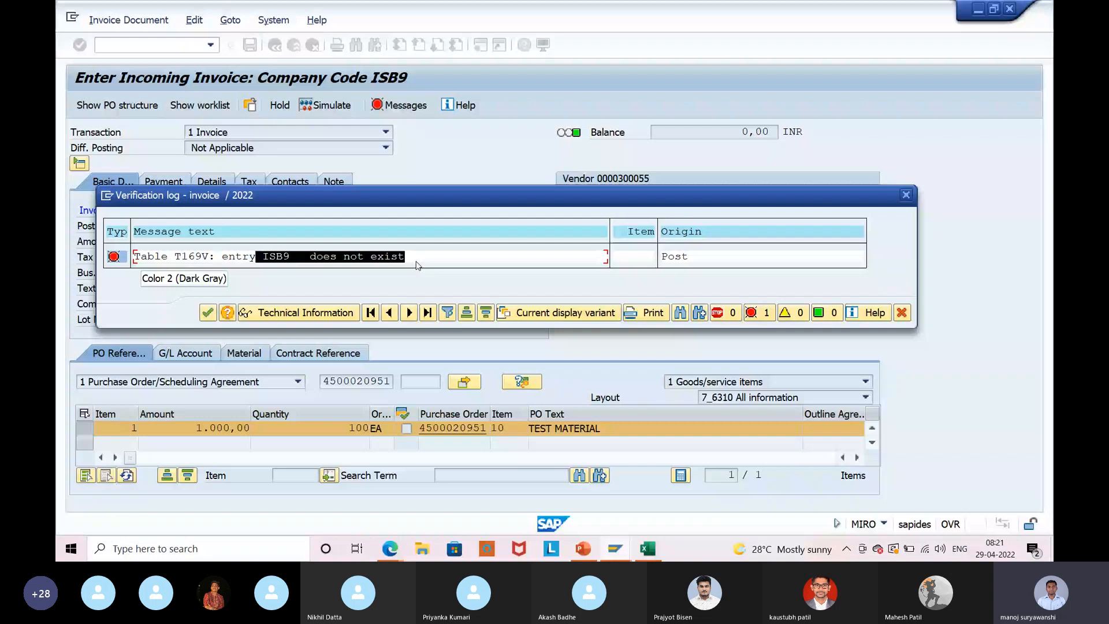
pyautogui.click(615, 548)
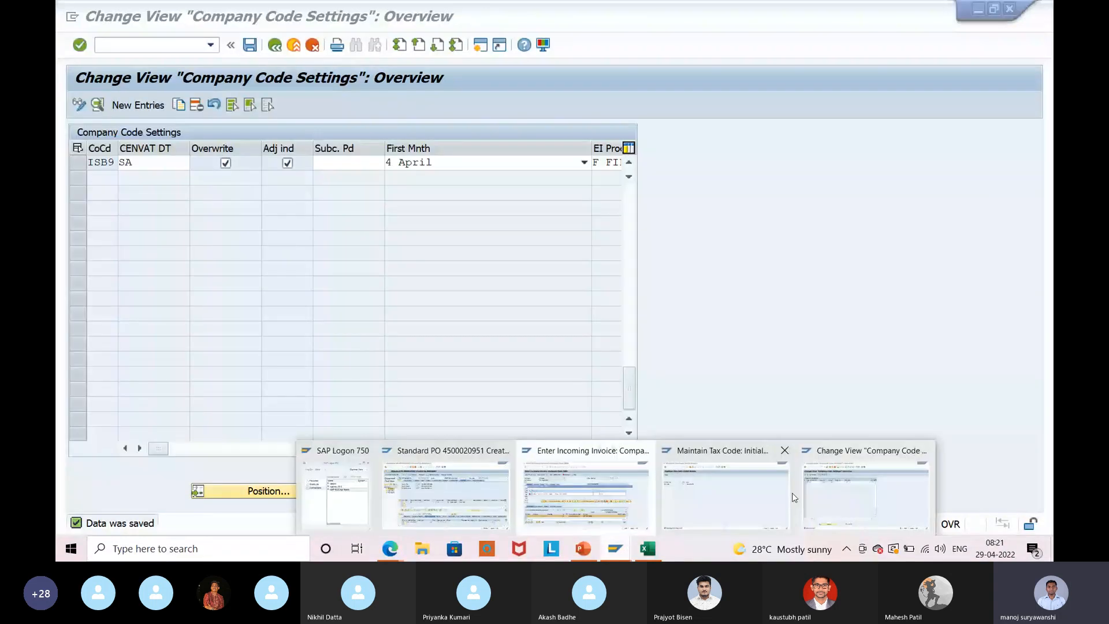
pyautogui.click(795, 498)
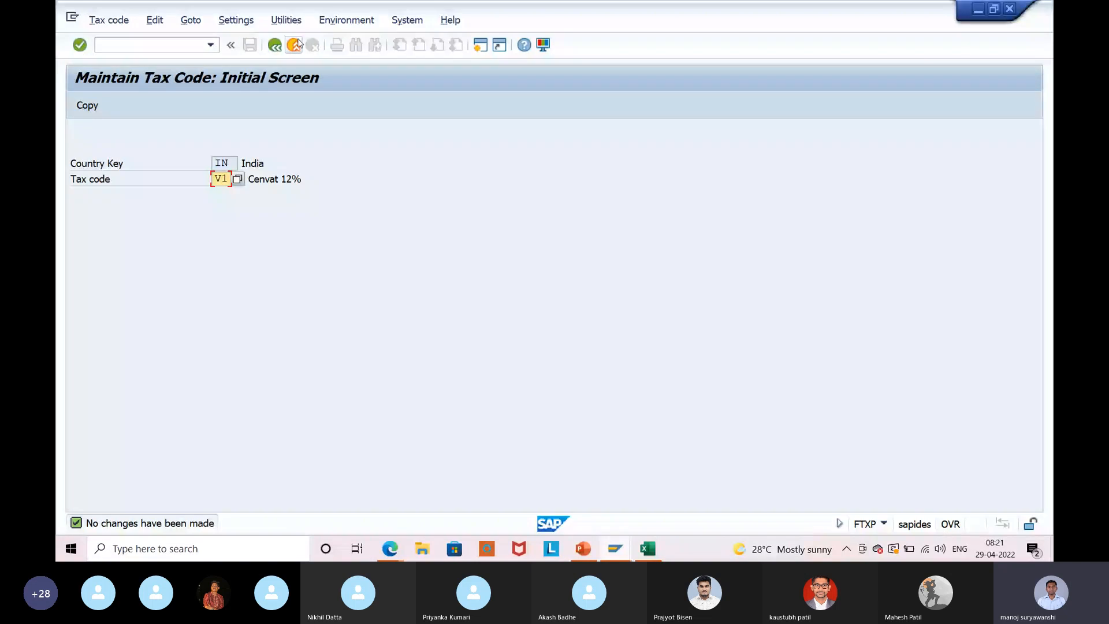
# Open T169V in SM30 for maintenance and remove second tax code V0 from the isb9 row.
pyautogui.click(296, 44)
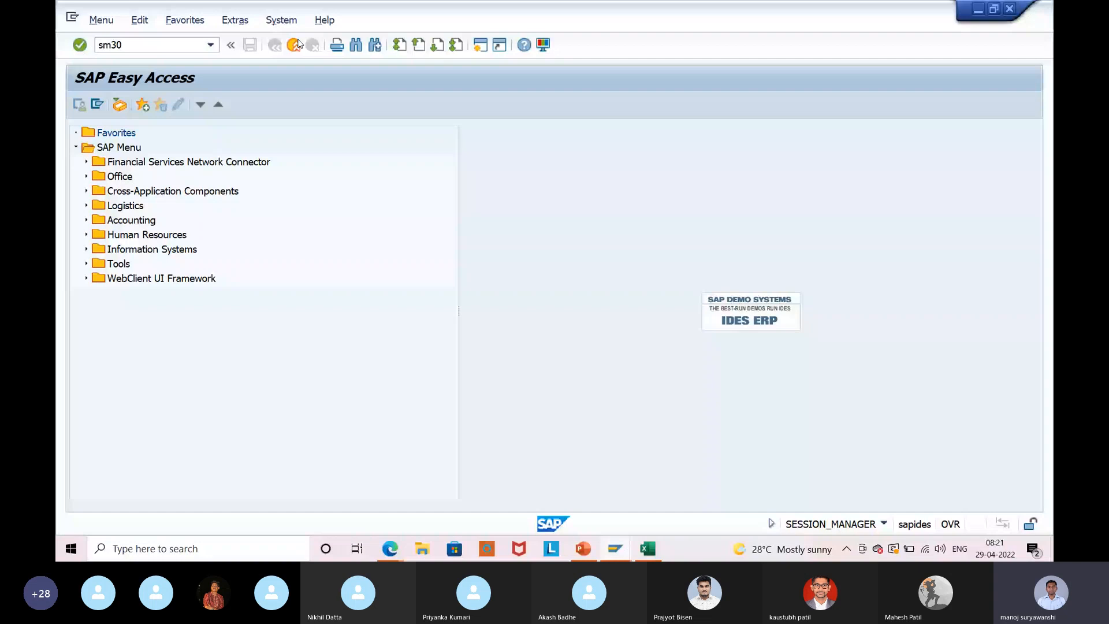
pyautogui.press('Return')
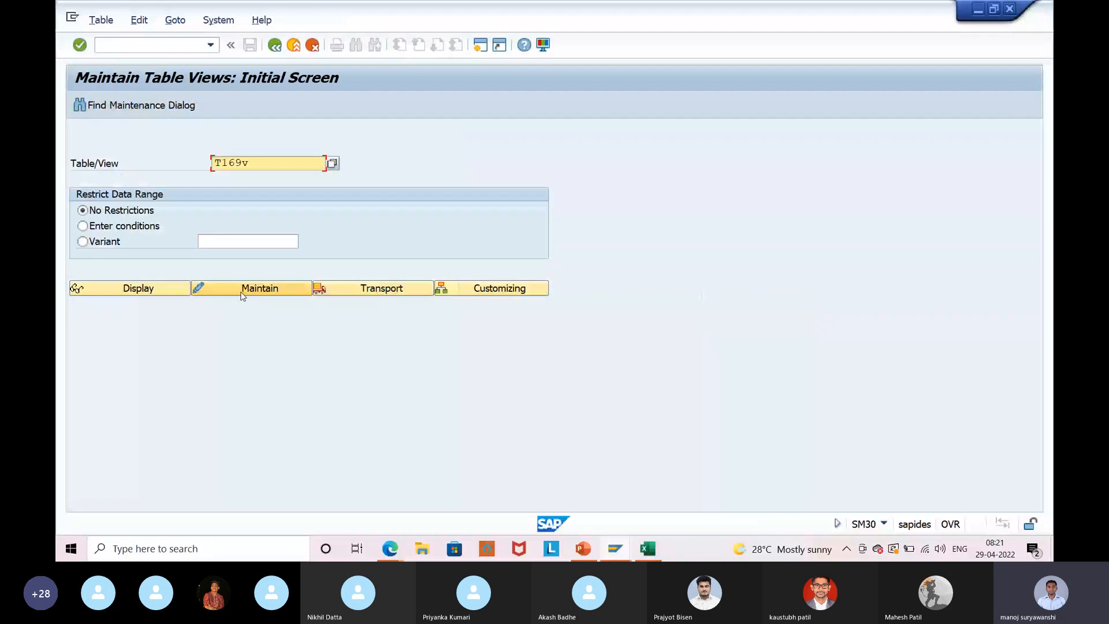
pyautogui.click(242, 293)
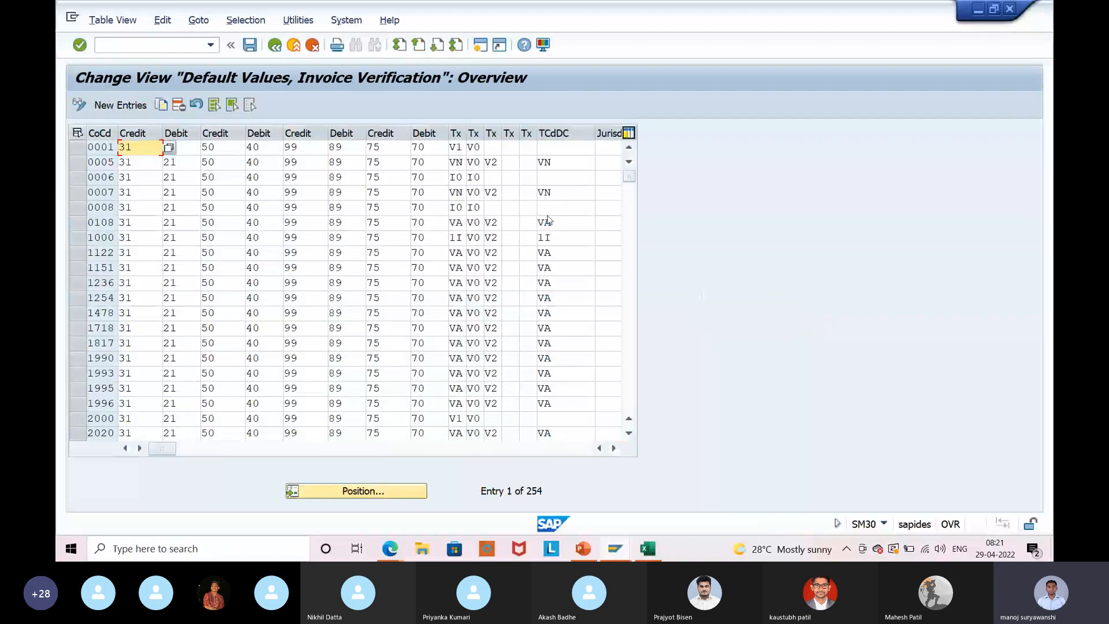
pyautogui.scroll(-9, 105, 233)
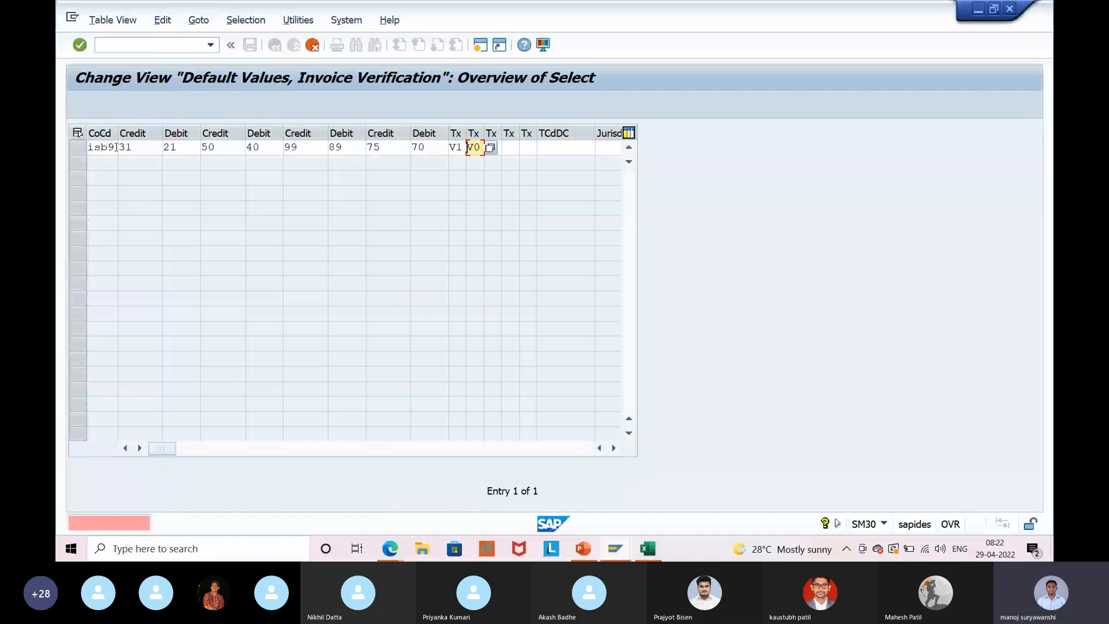
pyautogui.press('Delete')
pyautogui.press('Delete')
pyautogui.press('Return')
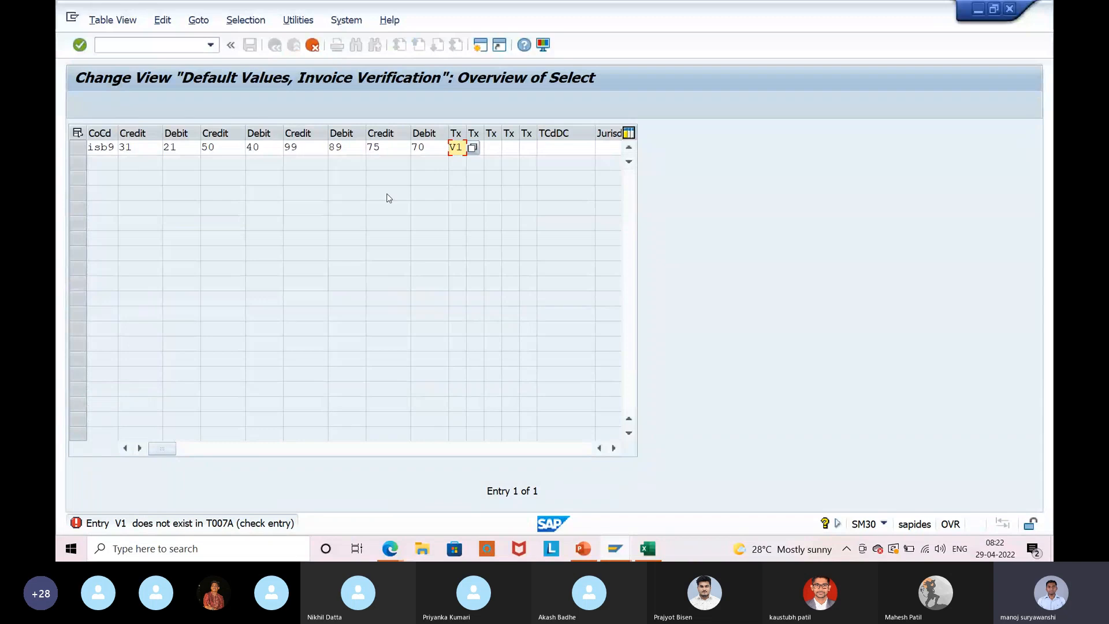
# Browse the available tax codes list and close it without choosing one.
pyautogui.click(472, 148)
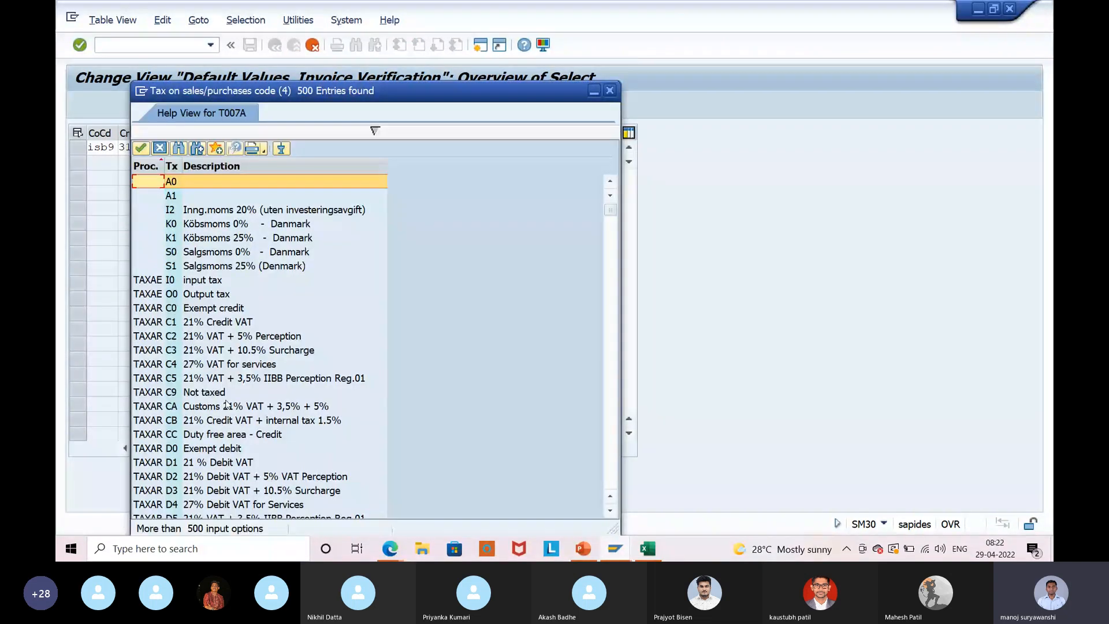
pyautogui.scroll(-15, 227, 404)
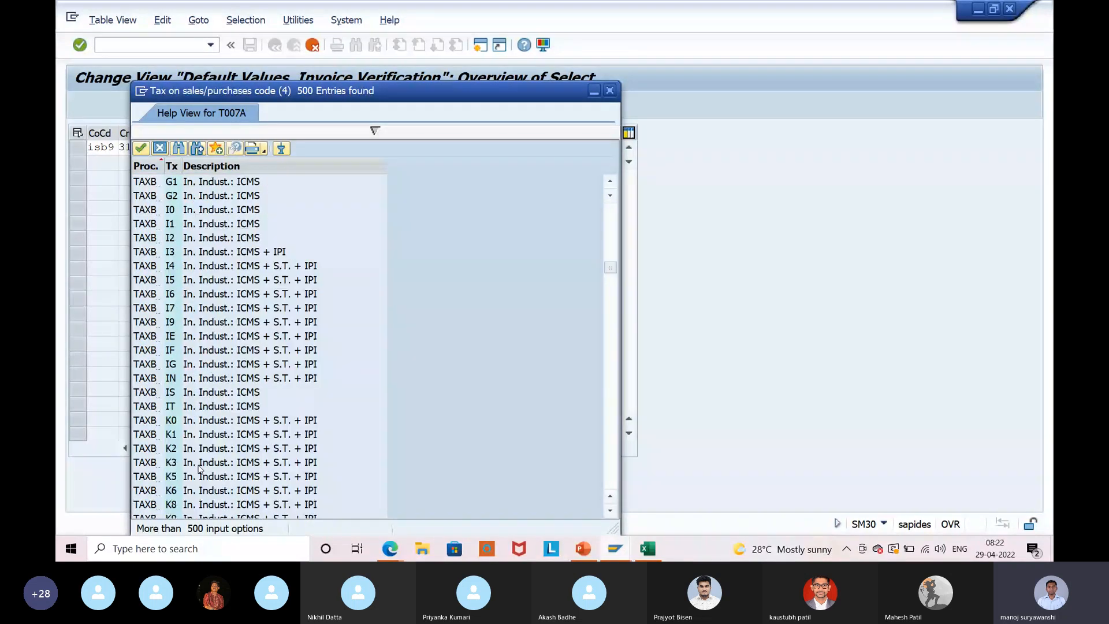
pyautogui.scroll(-10, 198, 468)
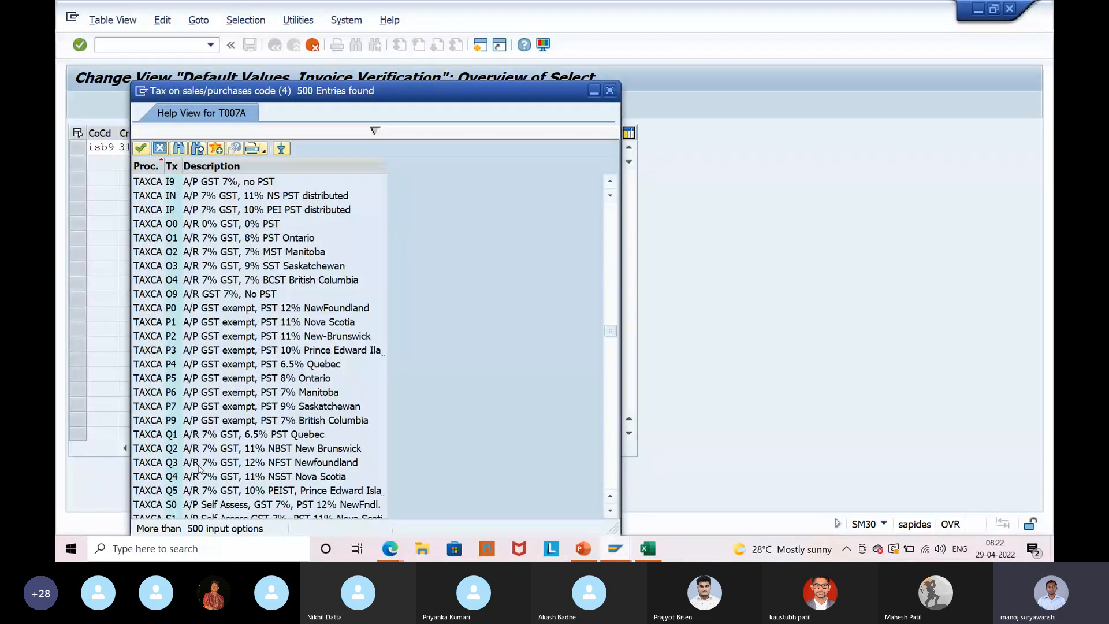
pyautogui.scroll(-10, 198, 468)
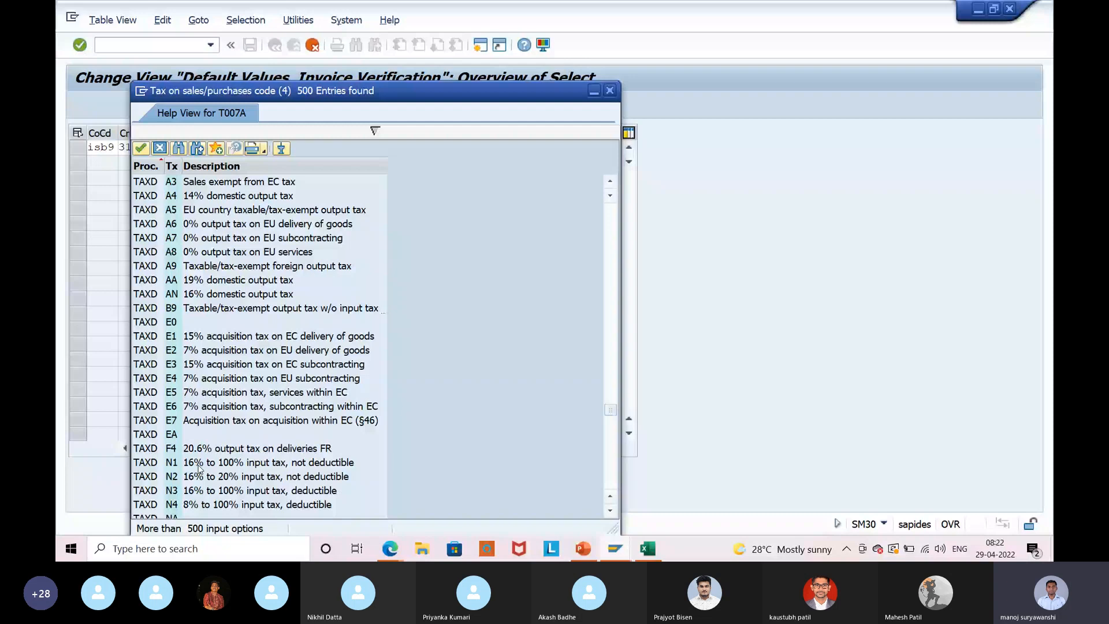
pyautogui.press('Escape')
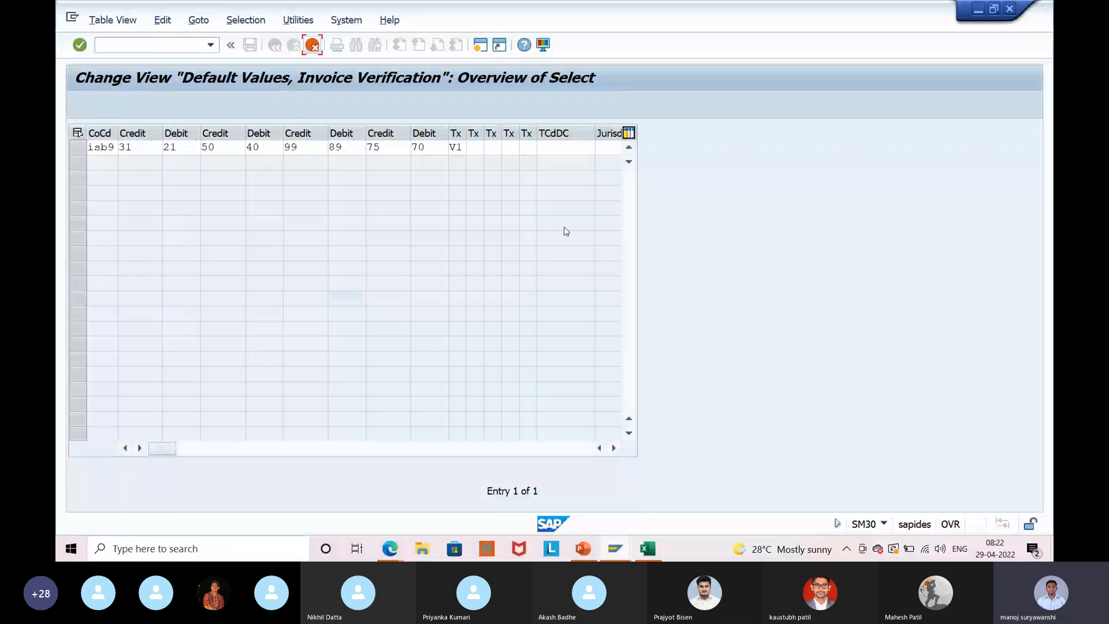
# Open only the ISB9 row of T169V and save it, reaching the customizing request prompt.
pyautogui.hscroll(2, 520, 185)
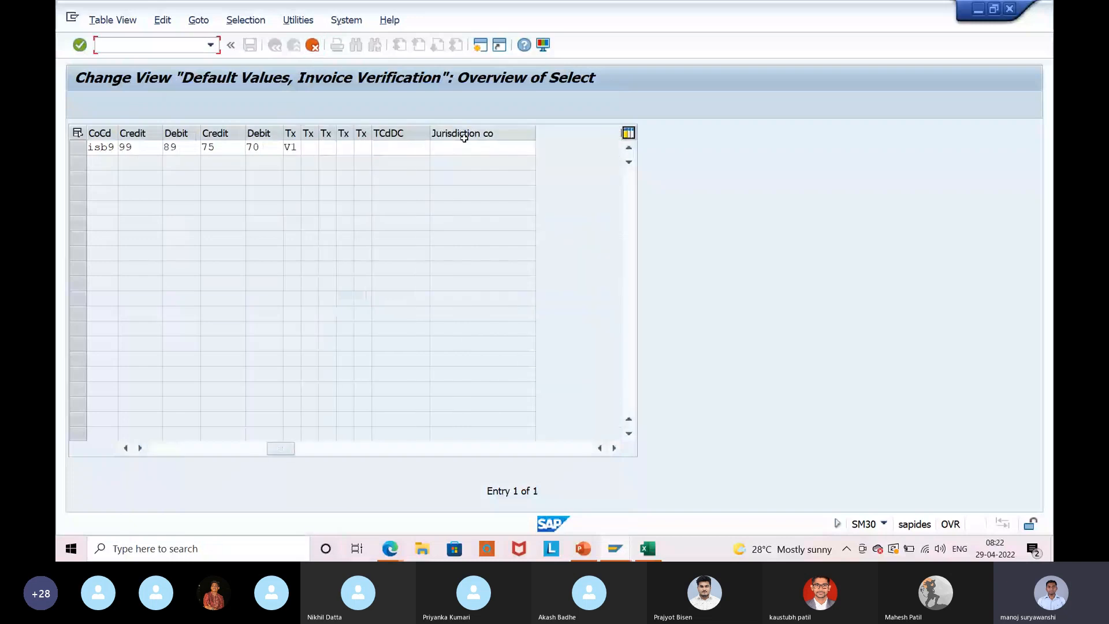
pyautogui.click(298, 147)
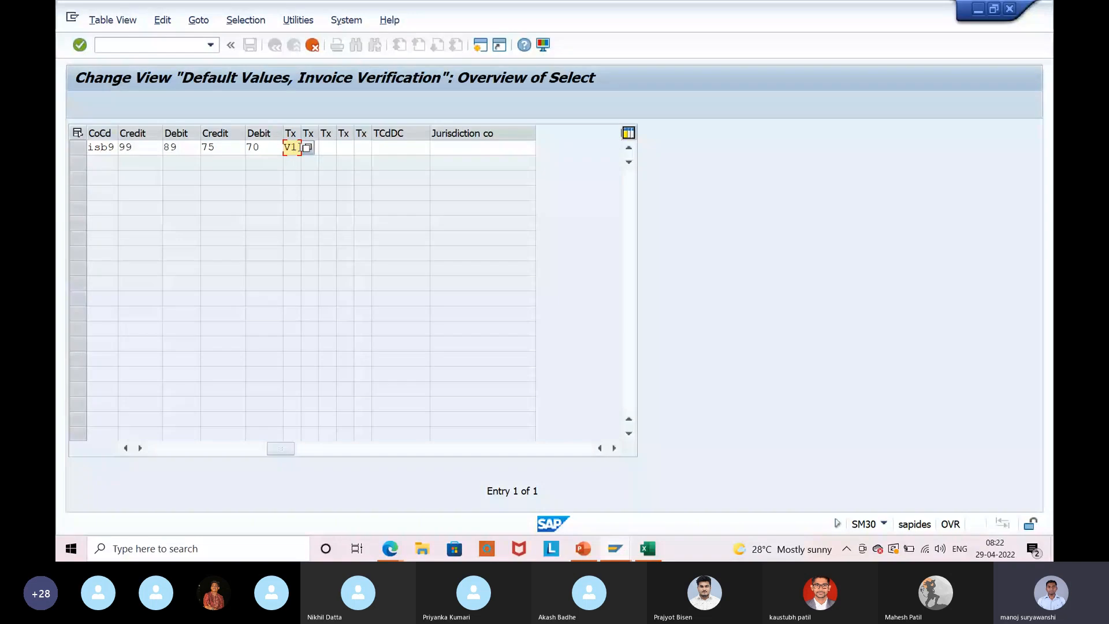
pyautogui.press('F3')
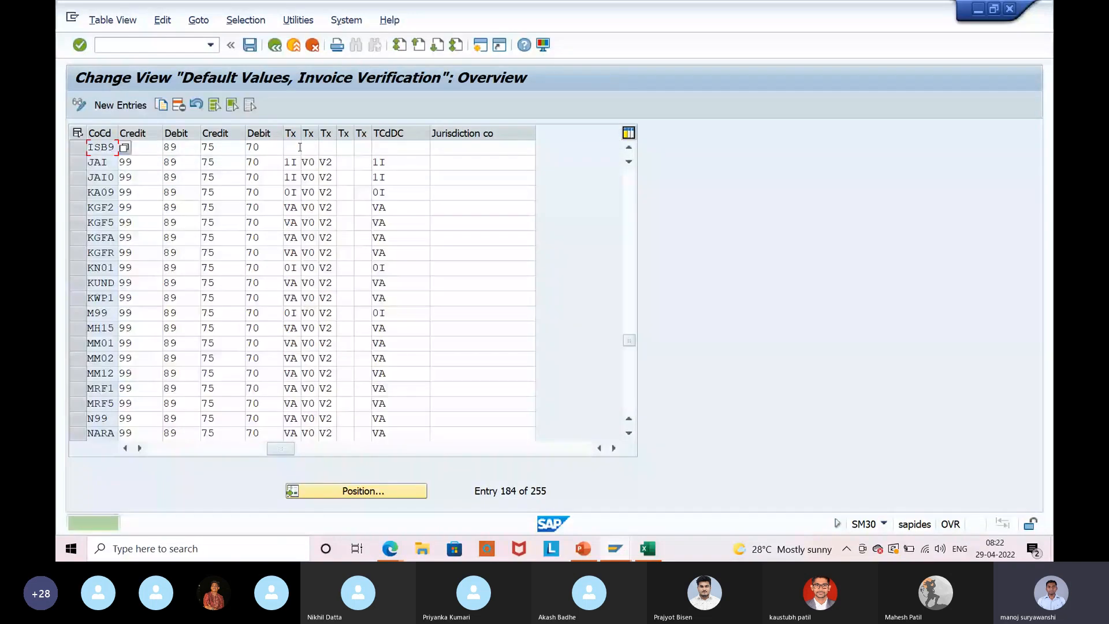
pyautogui.doubleClick(115, 148)
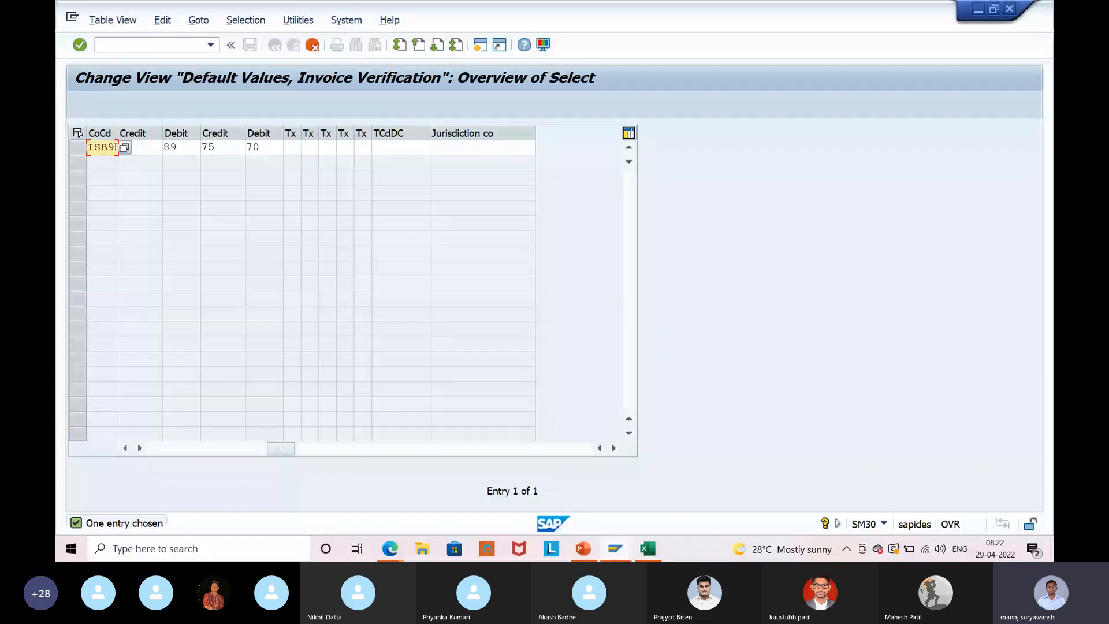
pyautogui.click(249, 47)
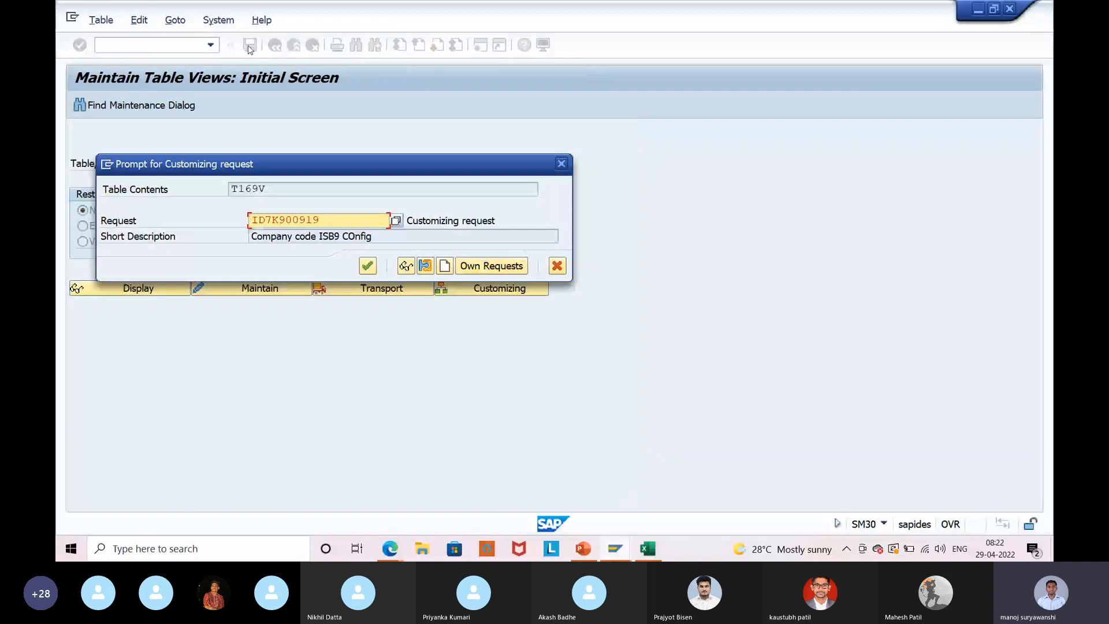
# Back in the invoice session, close the missing T169V entry error log and decline posting.
pyautogui.hotkey('alt', 'Tab')
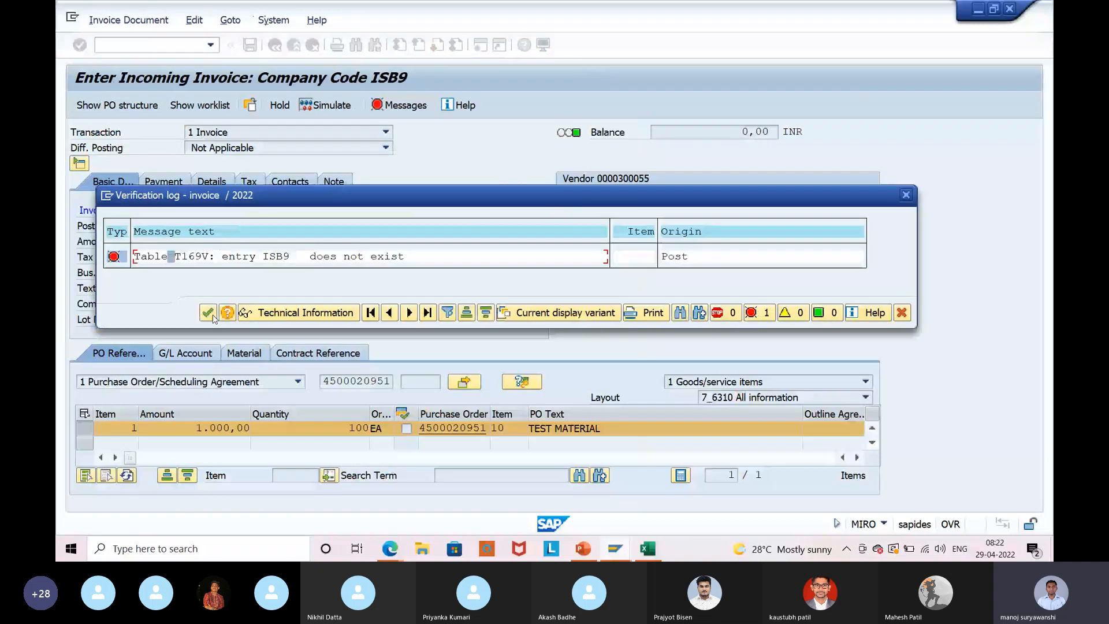
pyautogui.click(208, 313)
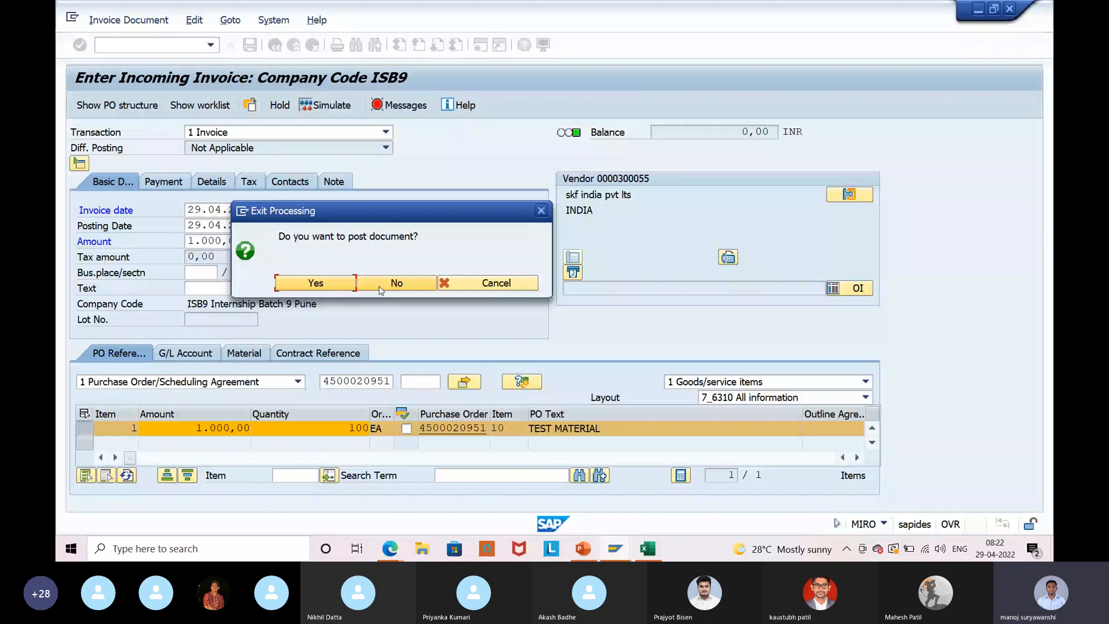
pyautogui.click(381, 288)
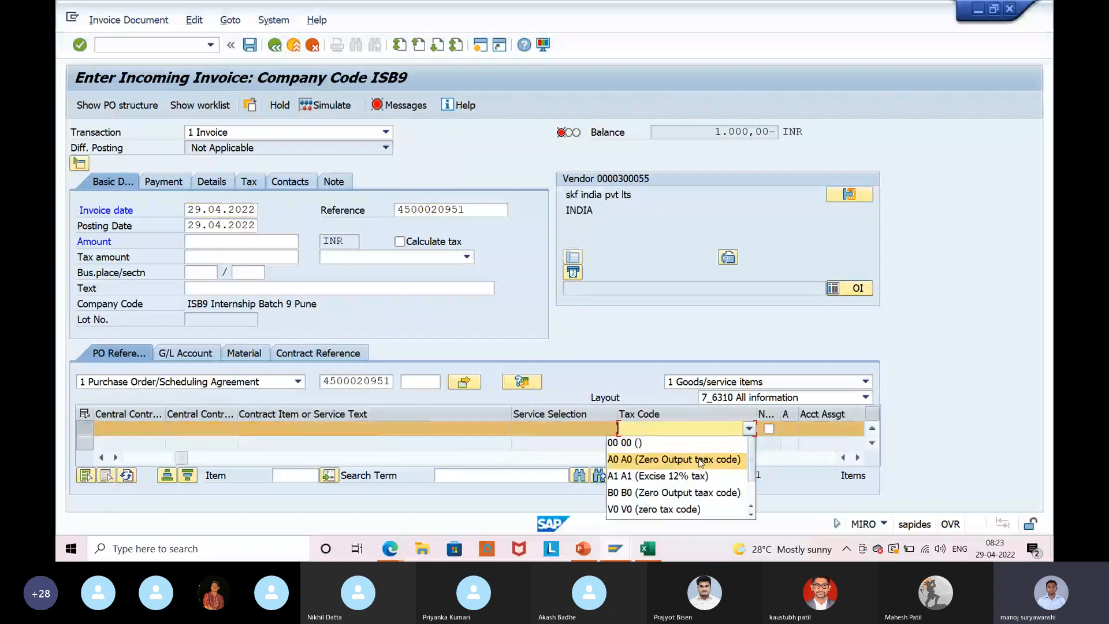
# Set both the item and invoice header tax code to V1 (Cenvat 12%).
pyautogui.scroll(-1, 664, 500)
pyautogui.click(664, 476)
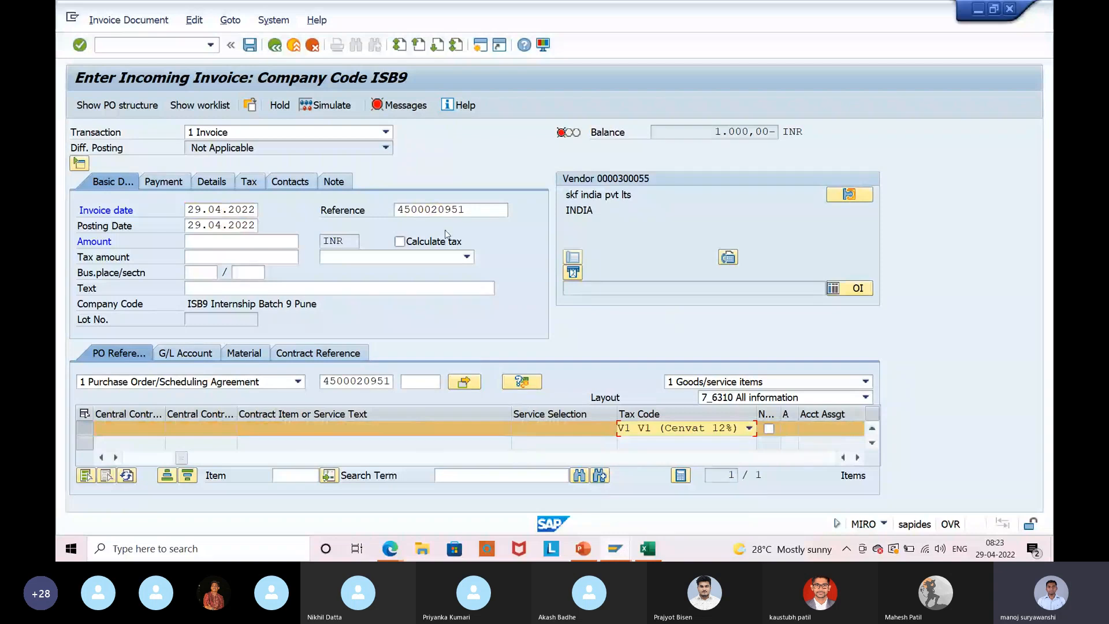
pyautogui.click(434, 256)
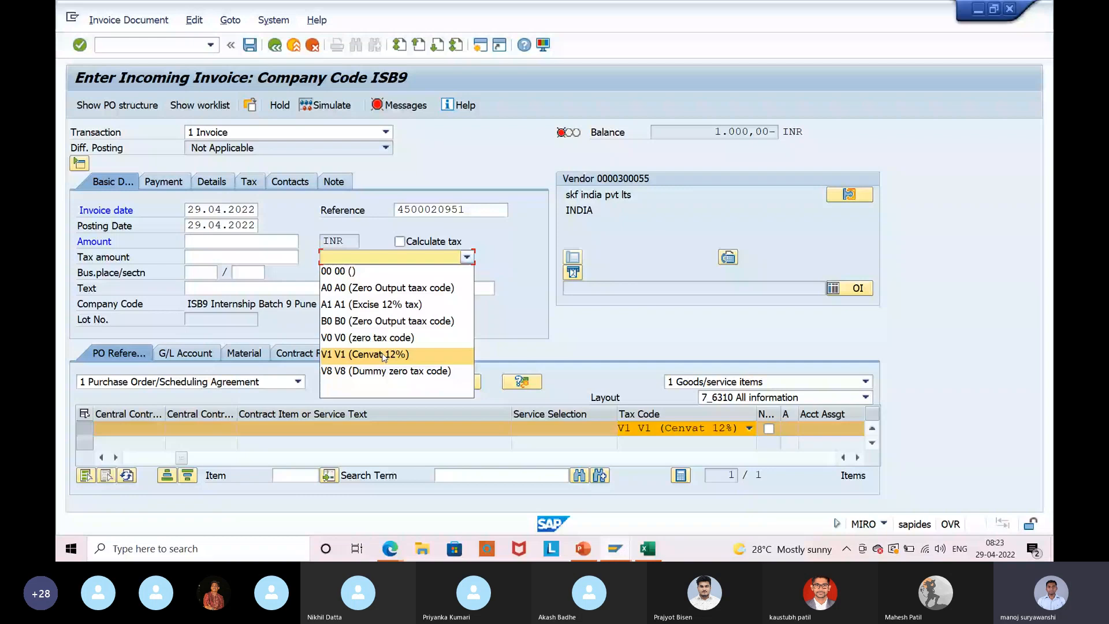
pyautogui.click(384, 354)
pyautogui.click(416, 244)
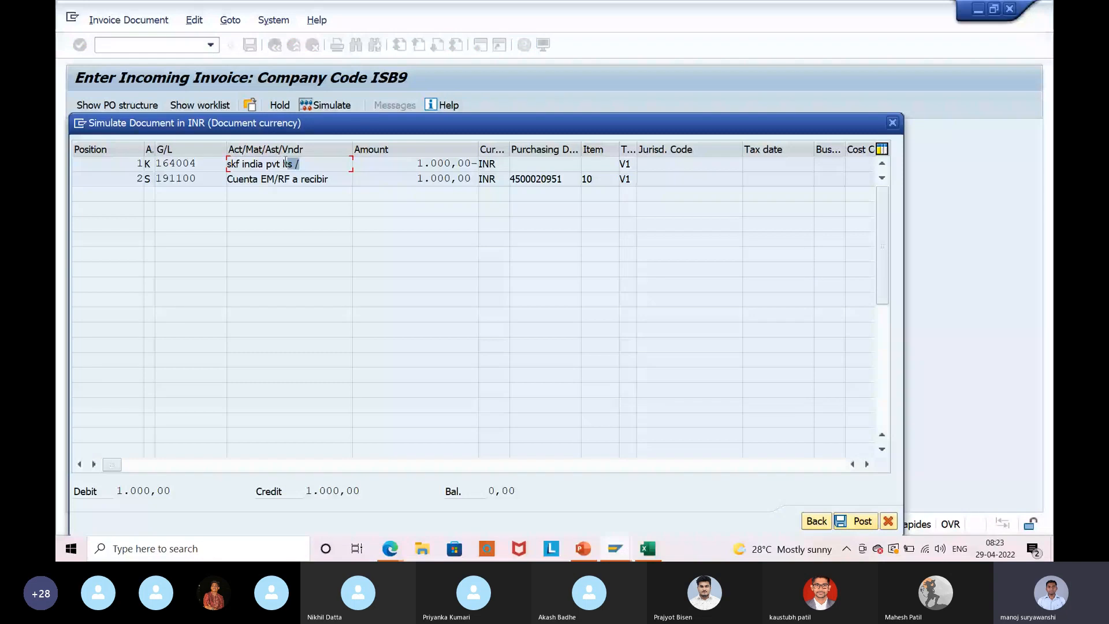
# Check the simulated vendor line's G/L account 164004 and 1.000,00 amount, then switch to PowerPoint.
pyautogui.hotkey('shift', 'Tab')
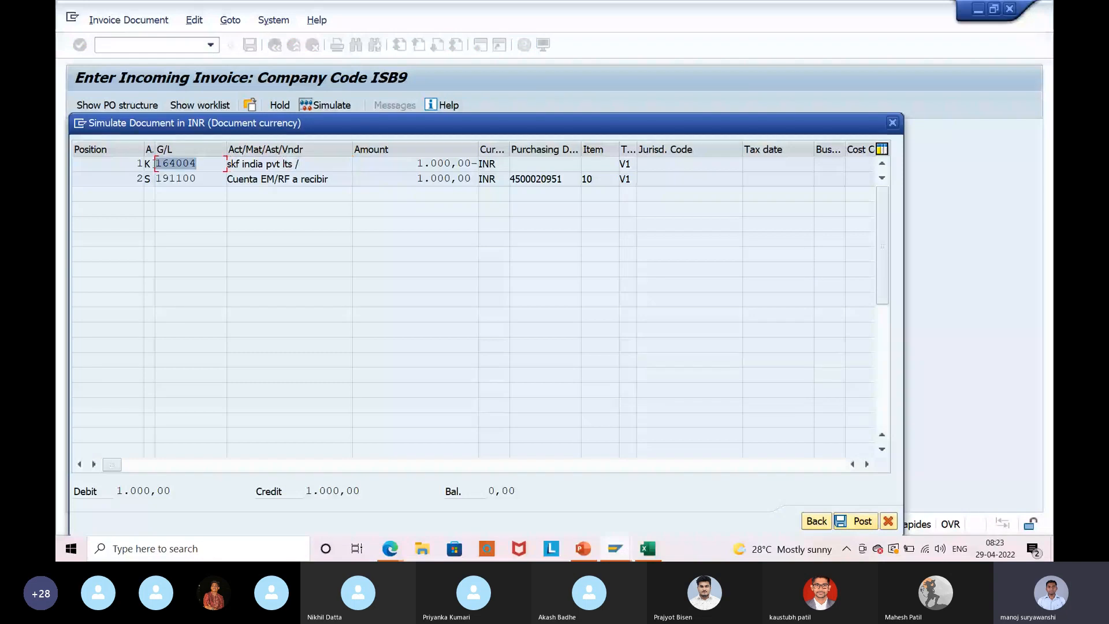
pyautogui.click(154, 164)
pyautogui.moveTo(415, 163); pyautogui.dragTo(445, 164)
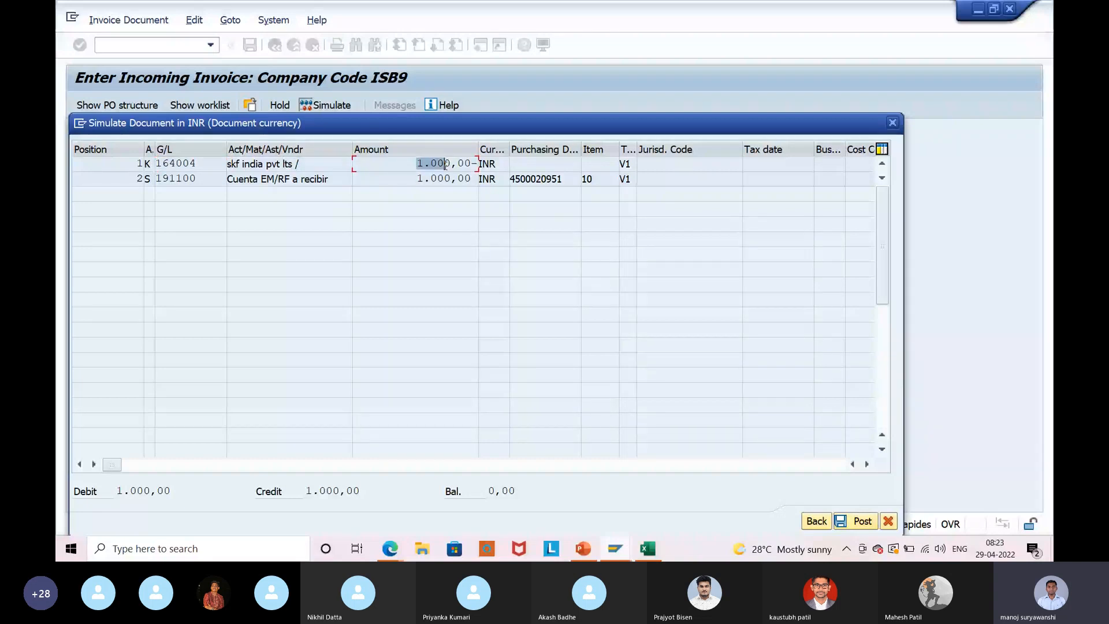
pyautogui.click(446, 164)
pyautogui.click(157, 164)
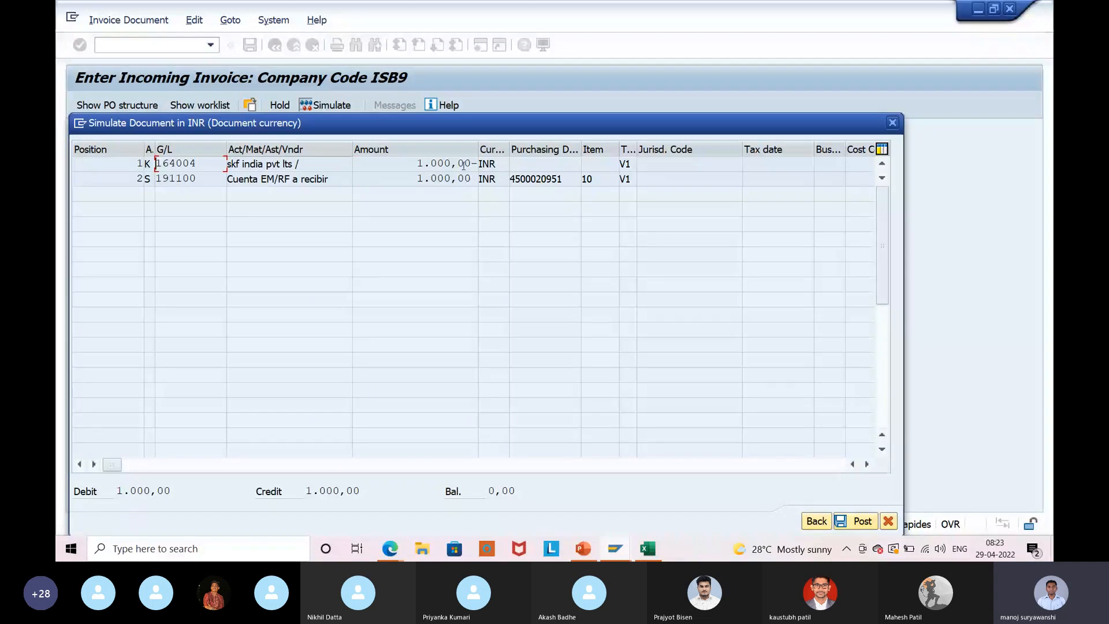
pyautogui.press('End')
pyautogui.moveTo(416, 166); pyautogui.dragTo(470, 173)
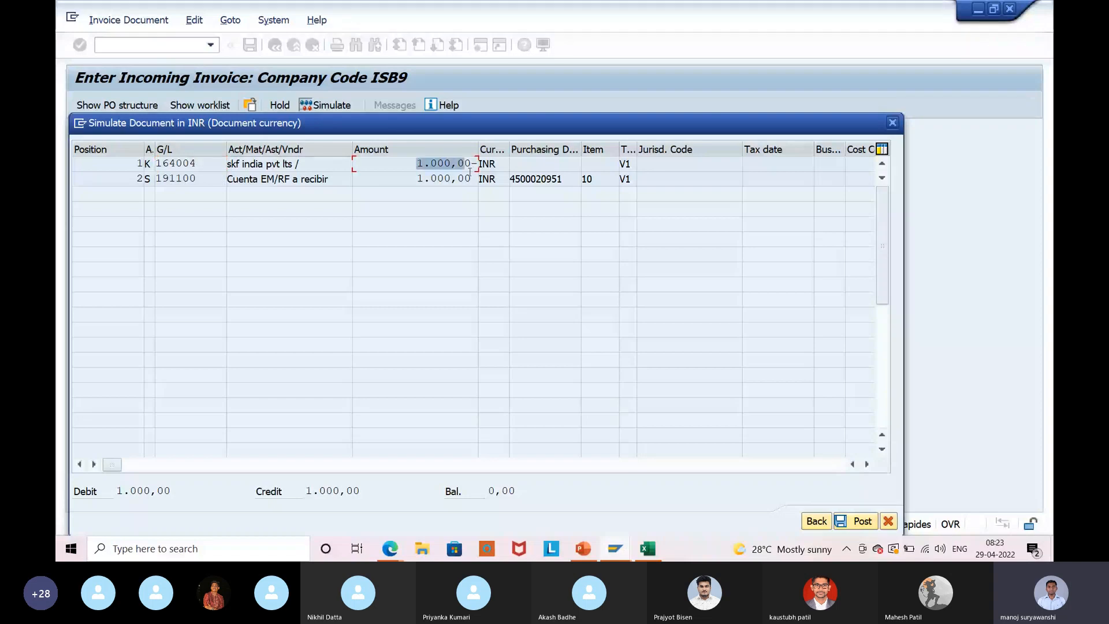
pyautogui.click(467, 171)
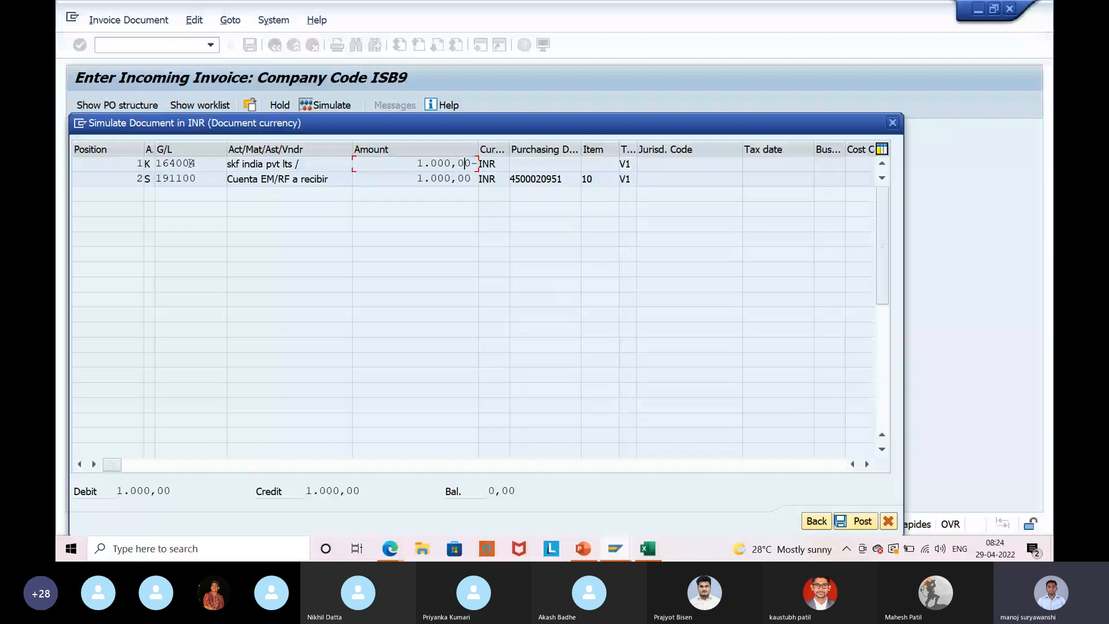
pyautogui.click(858, 521)
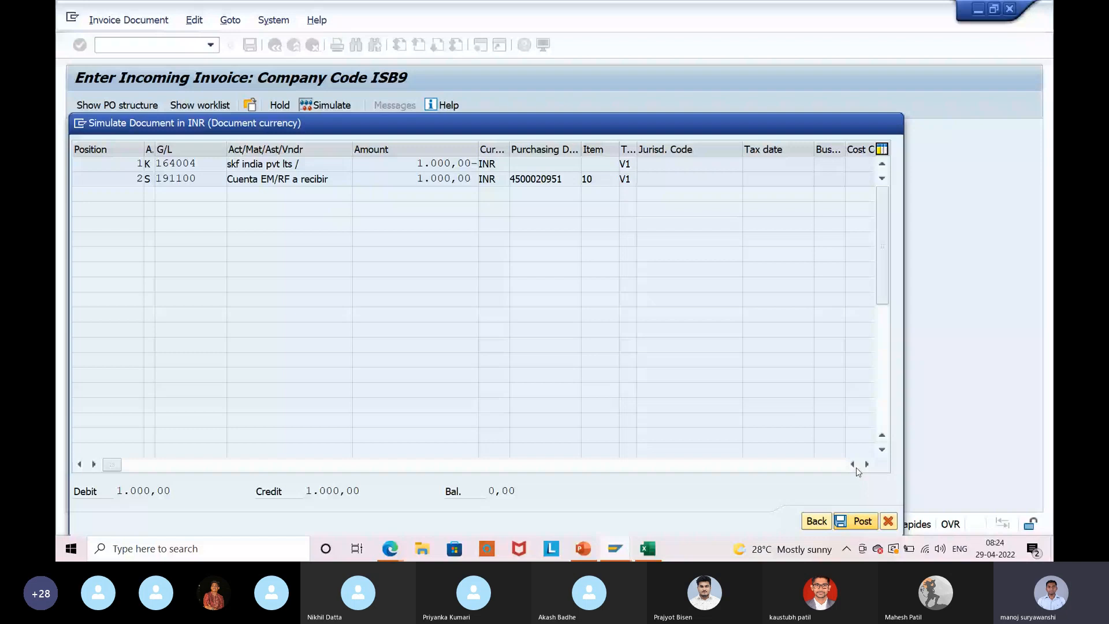
pyautogui.hotkey('alt', 'Tab')
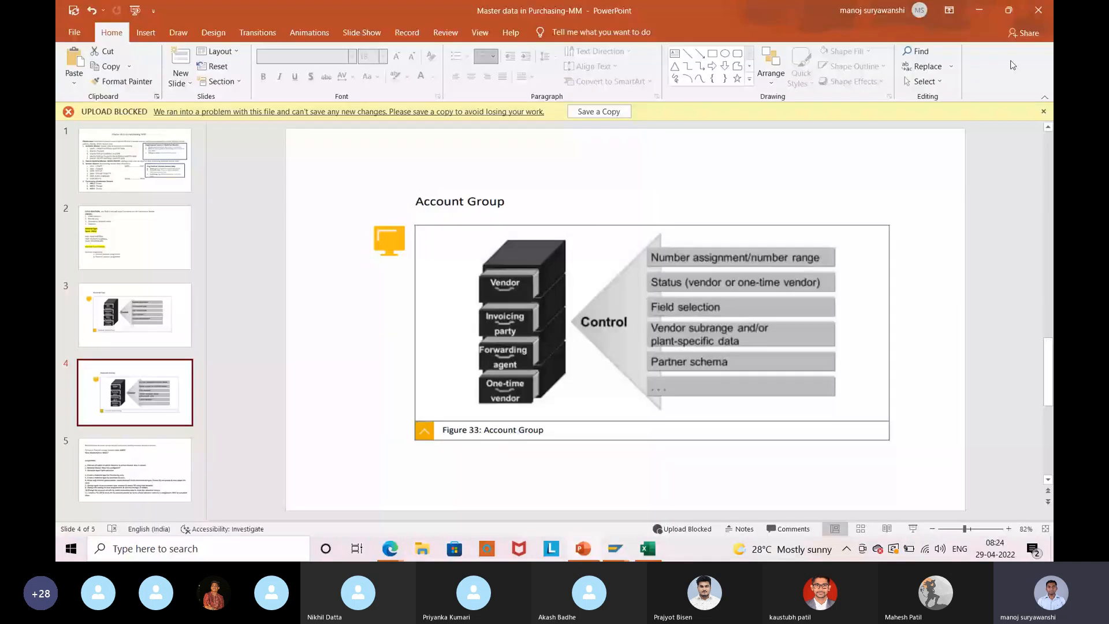
# Minimize the PowerPoint presentation to get back to the call window.
pyautogui.click(974, 22)
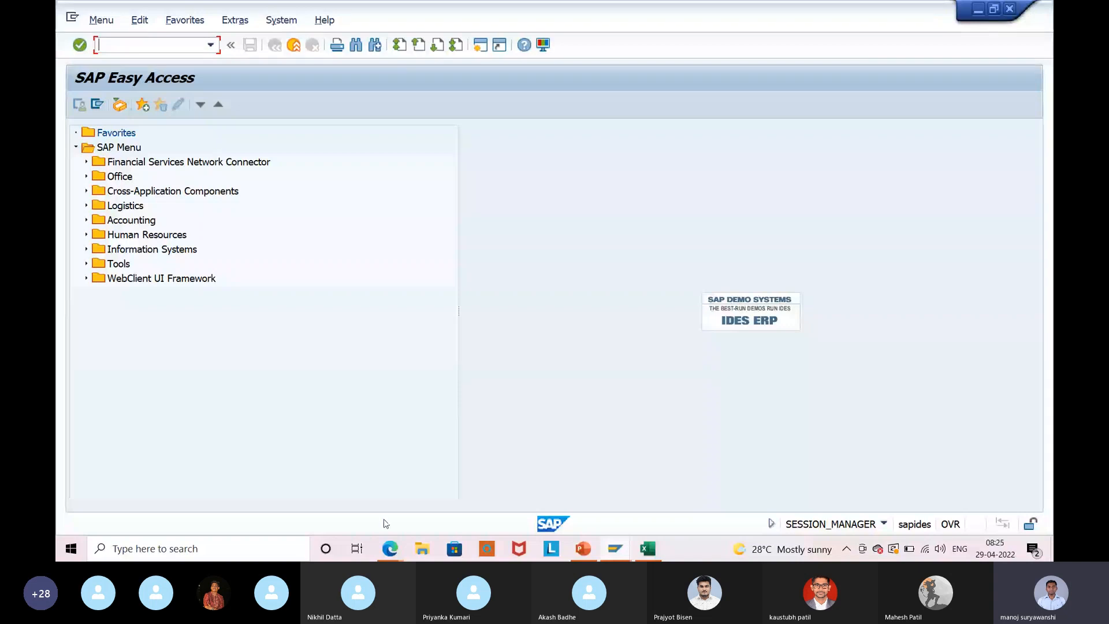
pyautogui.moveTo(390, 555)
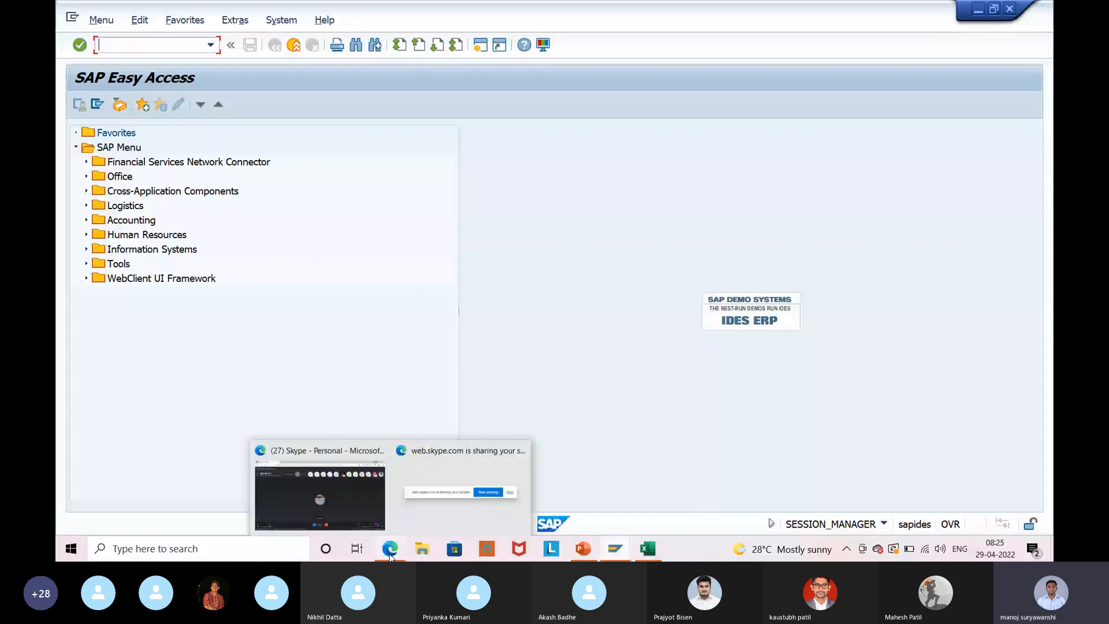
# Unmute the Skype microphone, then return to the Account Group slide in PowerPoint.
pyautogui.click(360, 507)
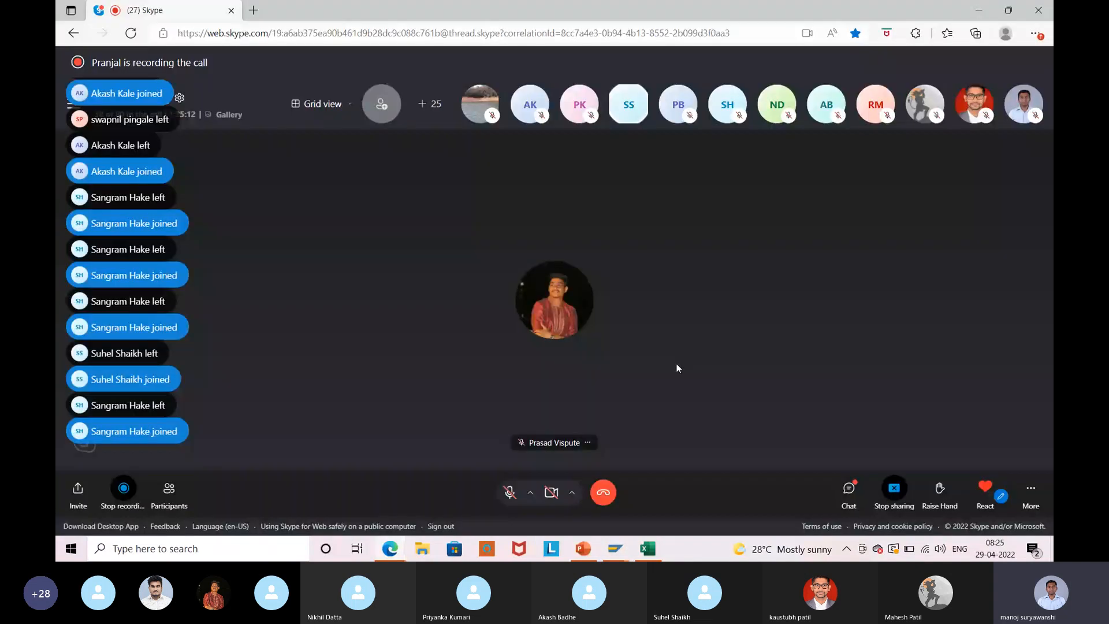
pyautogui.hotkey('ctrl', 'm')
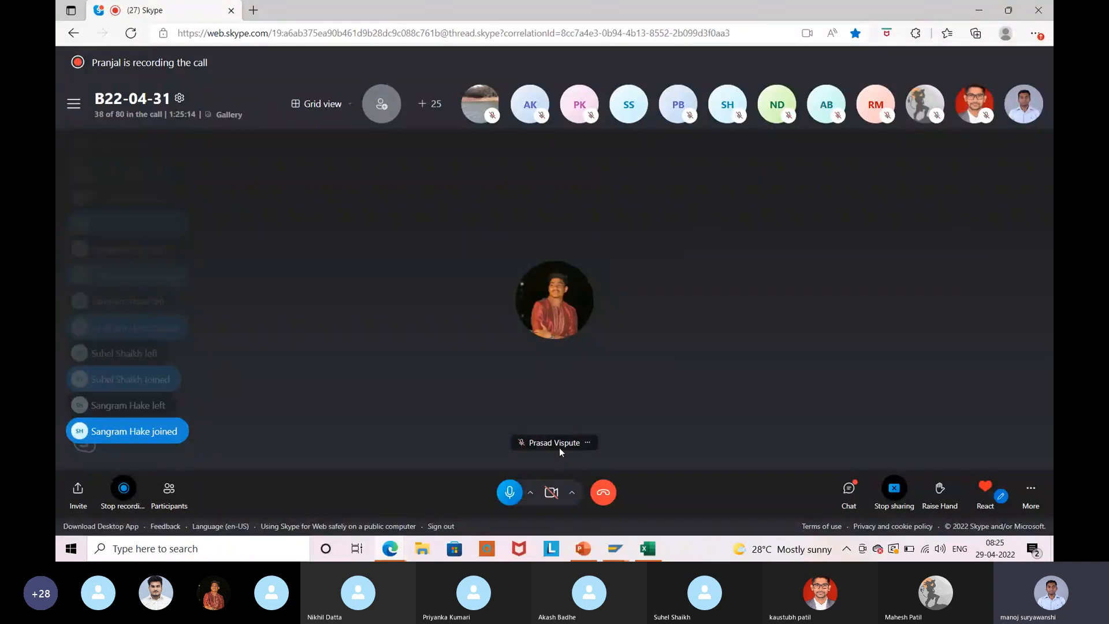
pyautogui.click(502, 507)
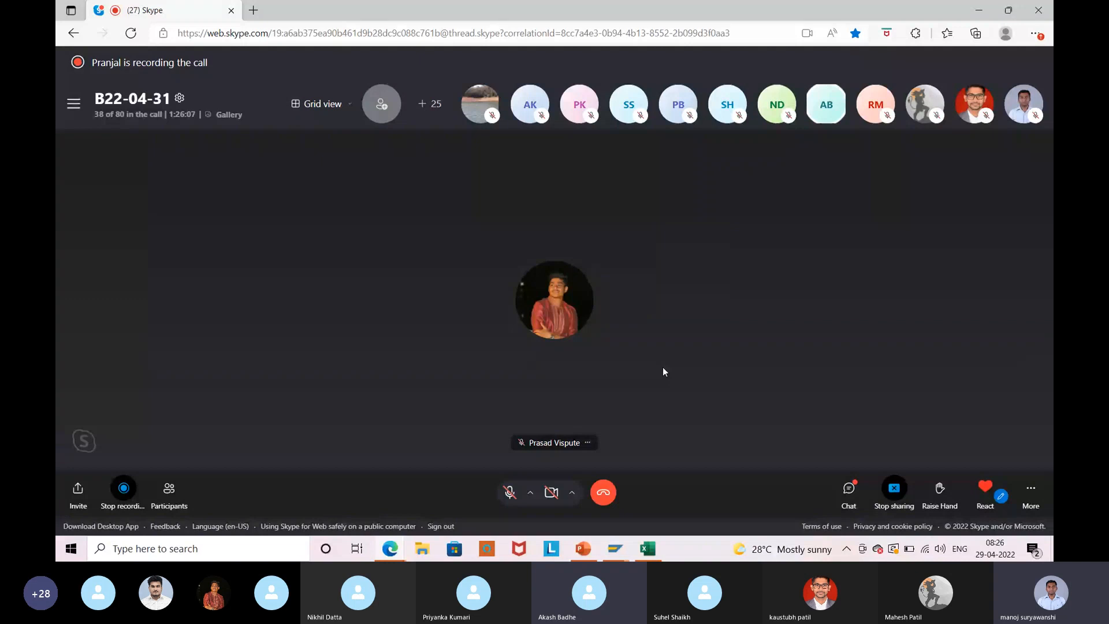
pyautogui.click(507, 494)
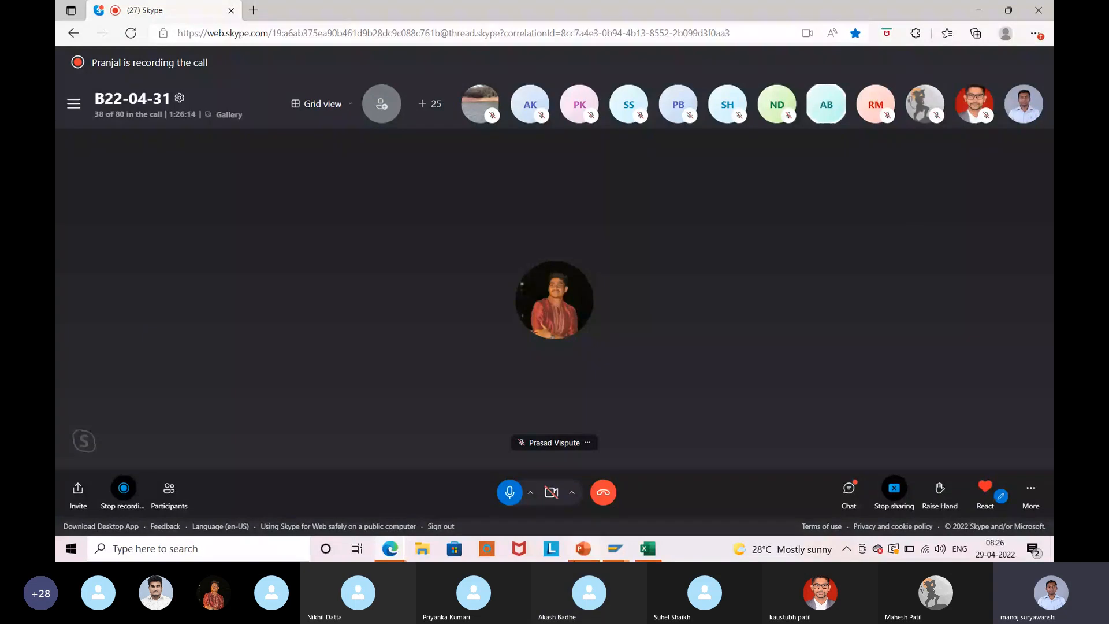
pyautogui.moveTo(583, 548)
pyautogui.click(585, 527)
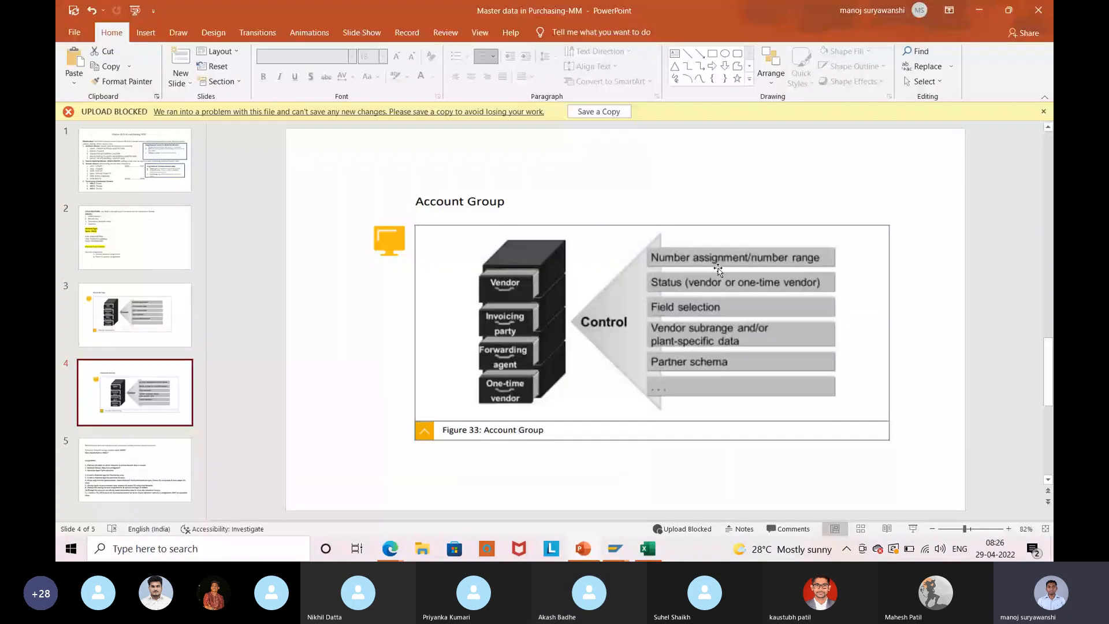
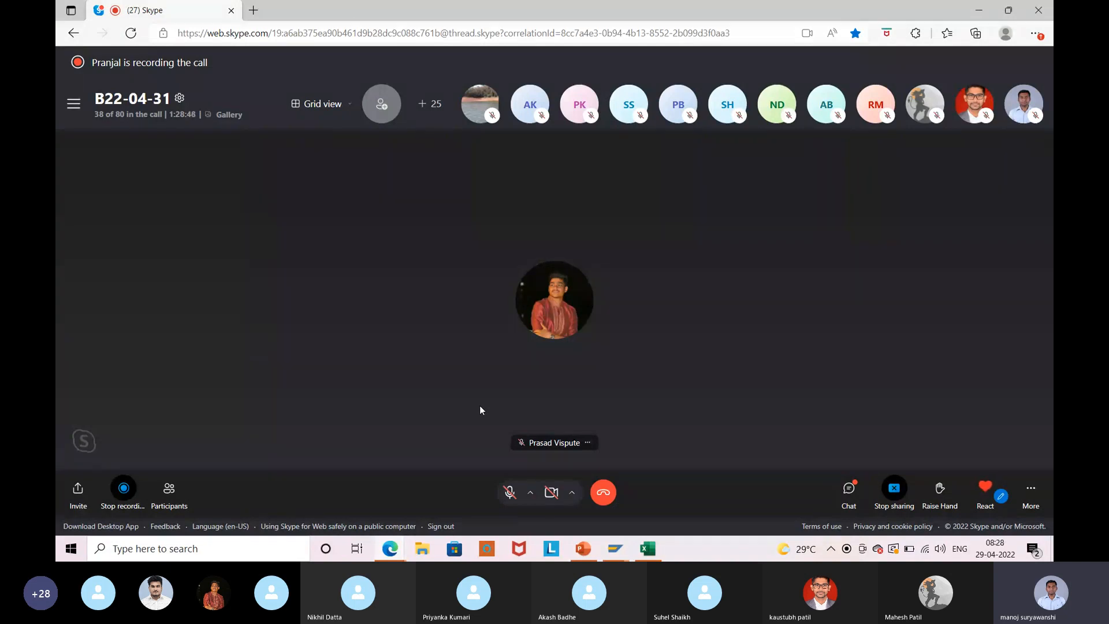
# Turn the microphone on in the B22-04-31 Skype group call.
pyautogui.click(506, 497)
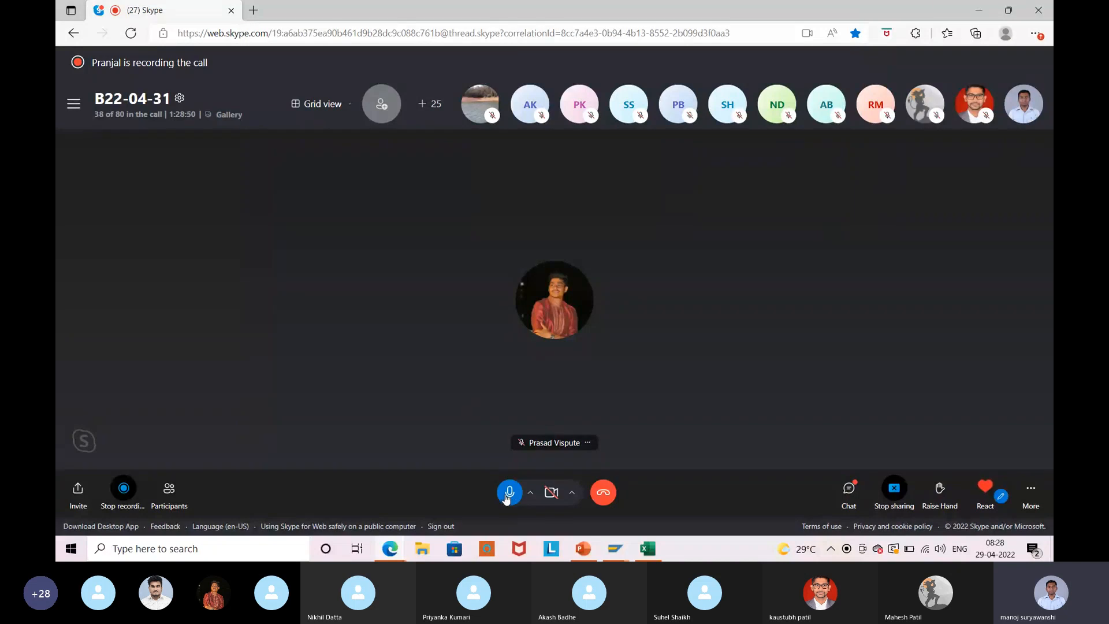
# Switch to SAP, run transaction OMSG, and select vendor account group 0001 Vendors.
pyautogui.click(981, 11)
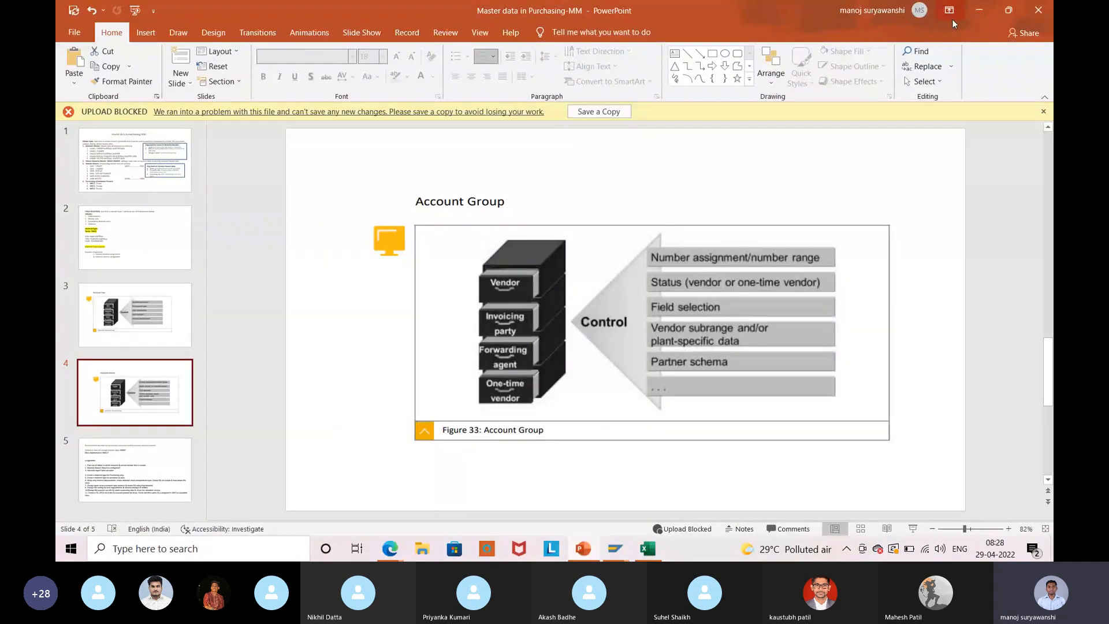
pyautogui.hotkey('alt', 'Tab')
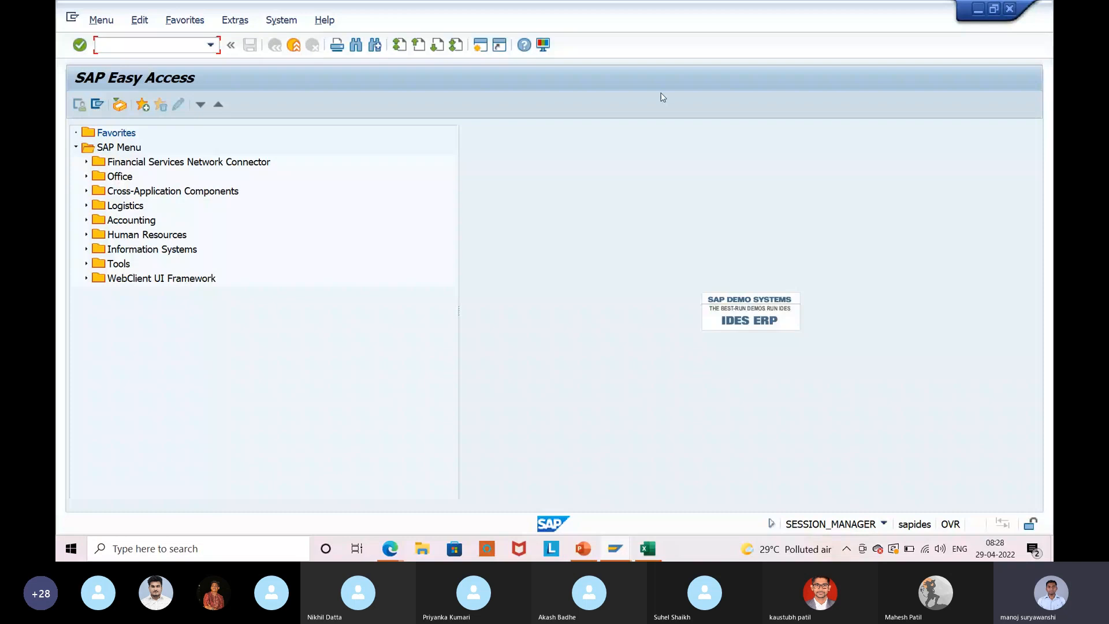
pyautogui.click(138, 47)
pyautogui.write('omsg')
pyautogui.press('Return')
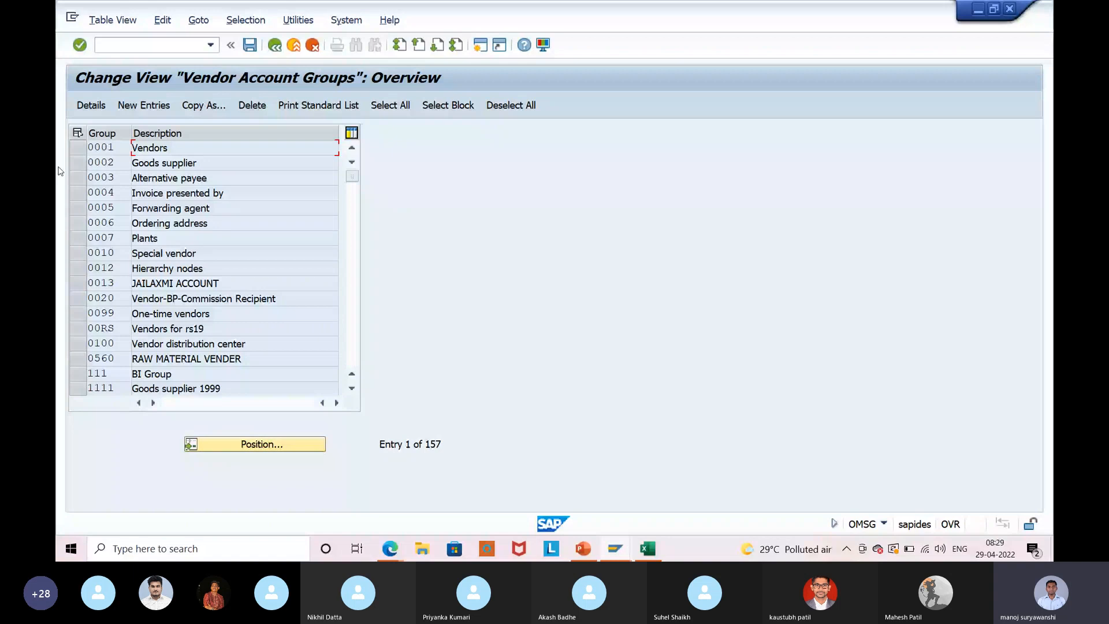
pyautogui.click(77, 149)
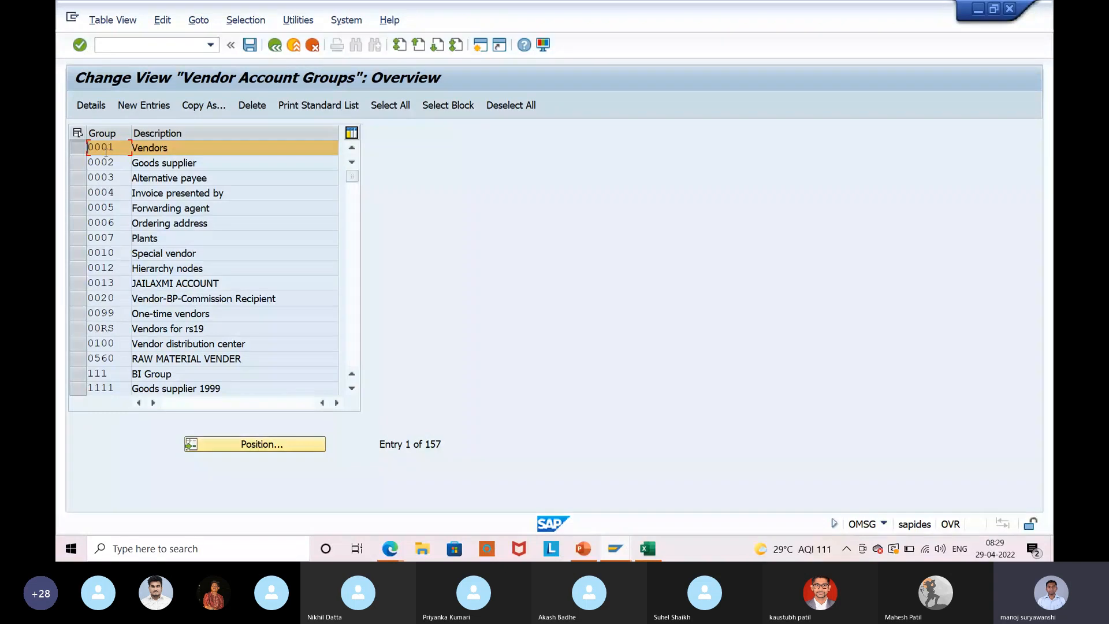
# Open group 0001's details and bring up the value list for its number range 04.
pyautogui.click(88, 106)
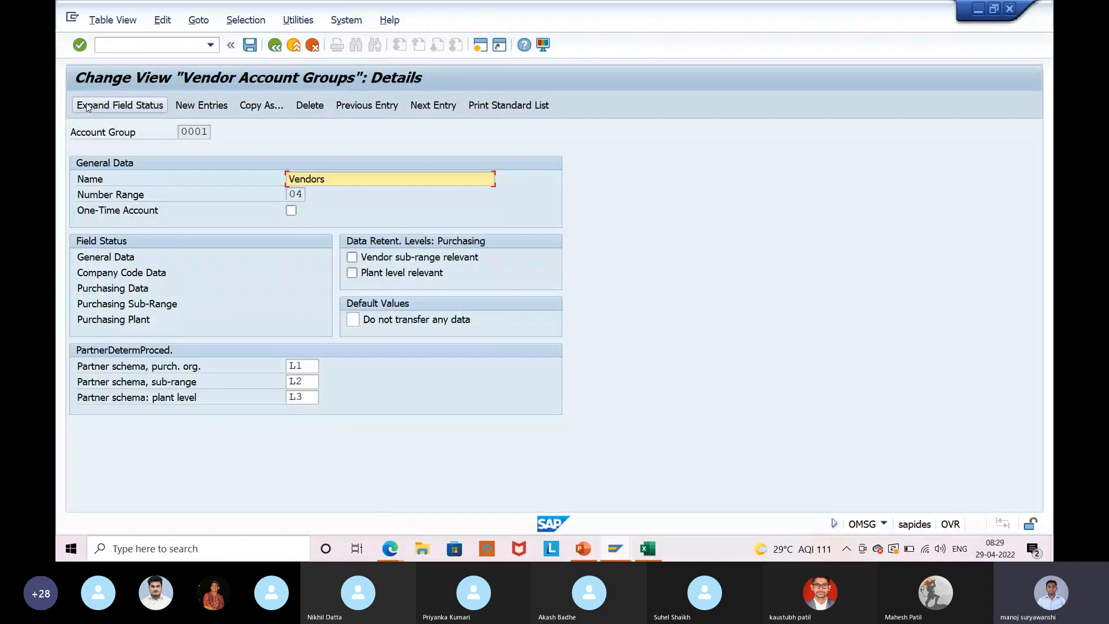
pyautogui.click(289, 194)
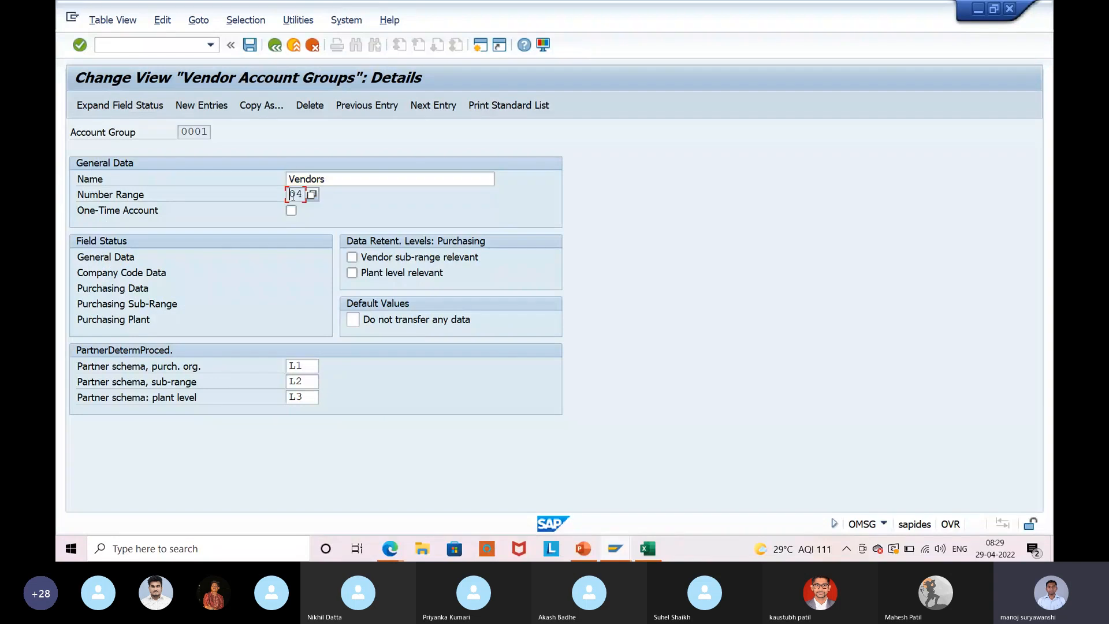
pyautogui.click(196, 132)
pyautogui.click(295, 194)
pyautogui.click(311, 195)
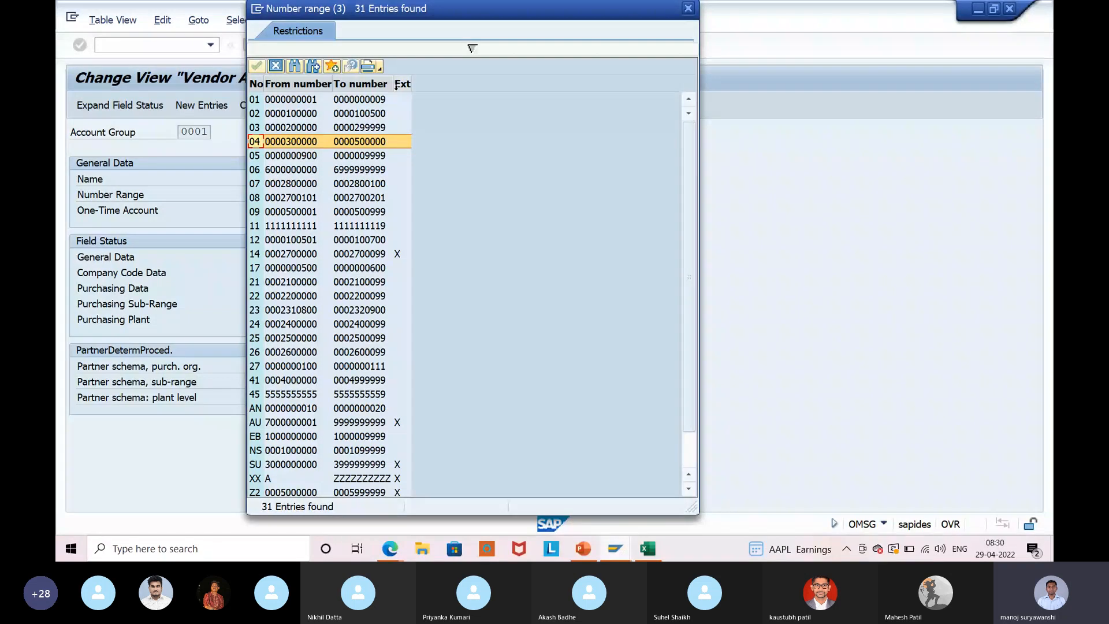
# Close the number range list keeping 04 and tick One-Time Account for group 0001.
pyautogui.click(406, 142)
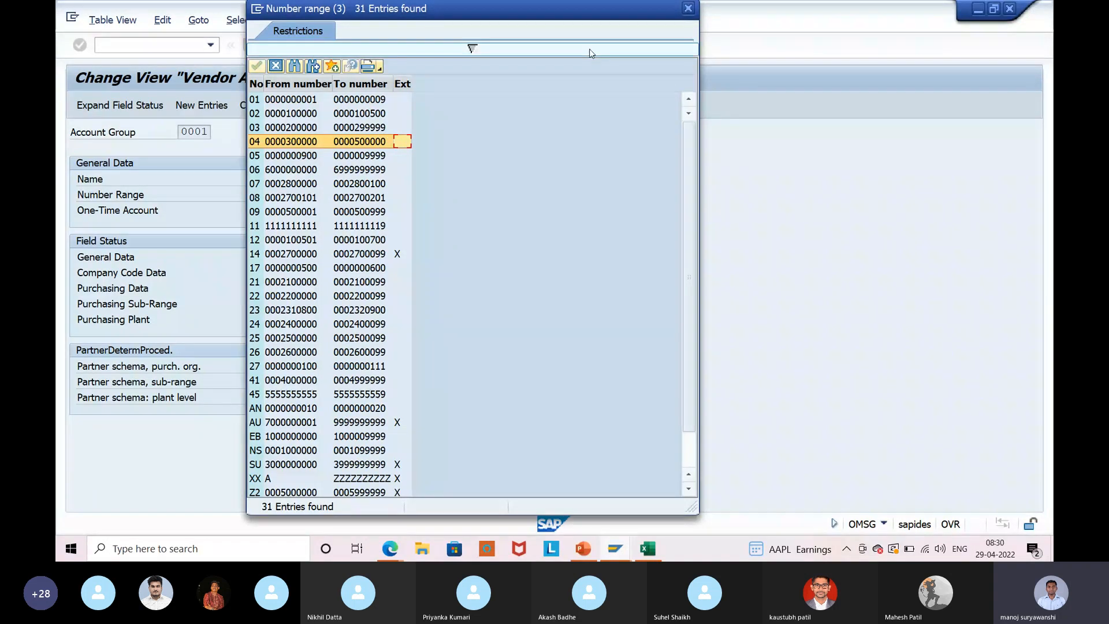
pyautogui.press('Return')
pyautogui.moveTo(148, 211); pyautogui.dragTo(85, 211)
pyautogui.click(189, 230)
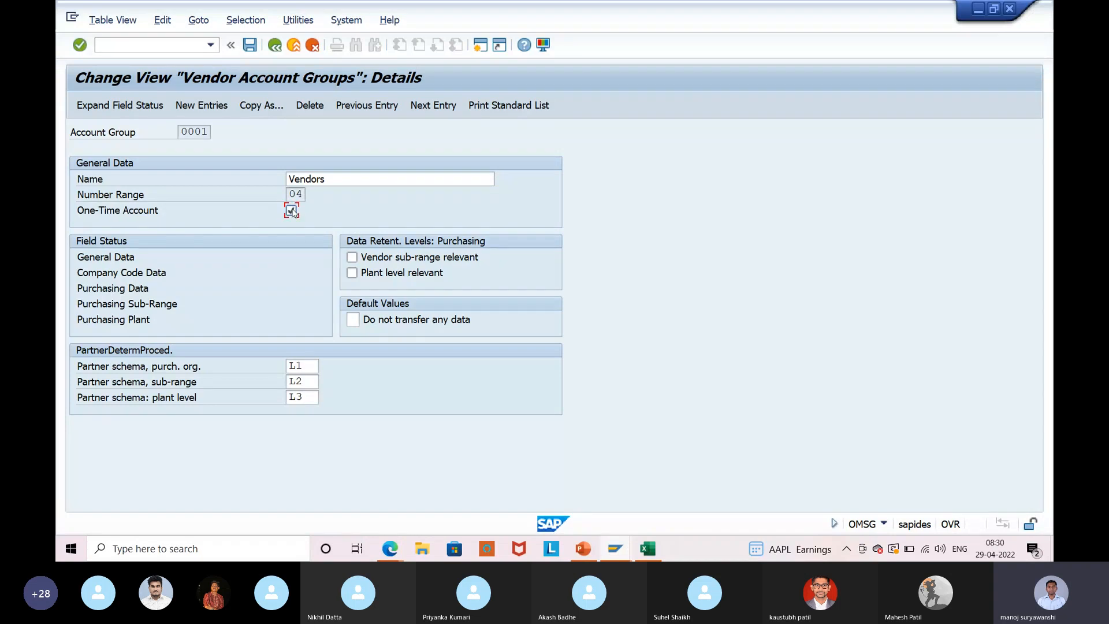
# Untick One-Time Account for group 0001 again, then return to the PowerPoint slide 5.
pyautogui.moveTo(178, 131); pyautogui.dragTo(210, 136)
pyautogui.click(219, 139)
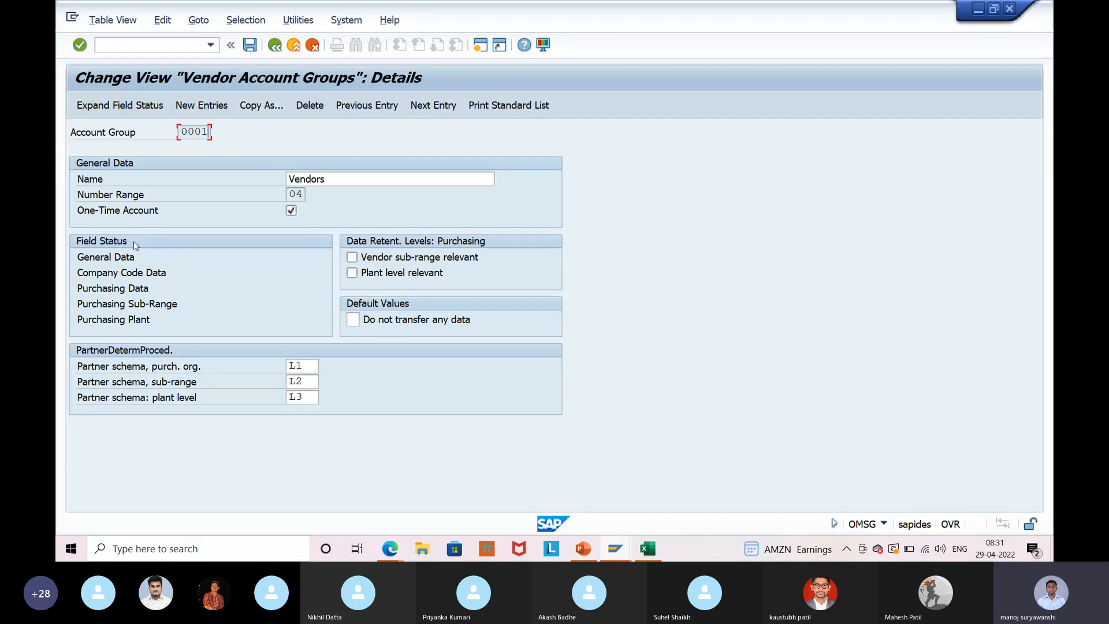
pyautogui.click(292, 212)
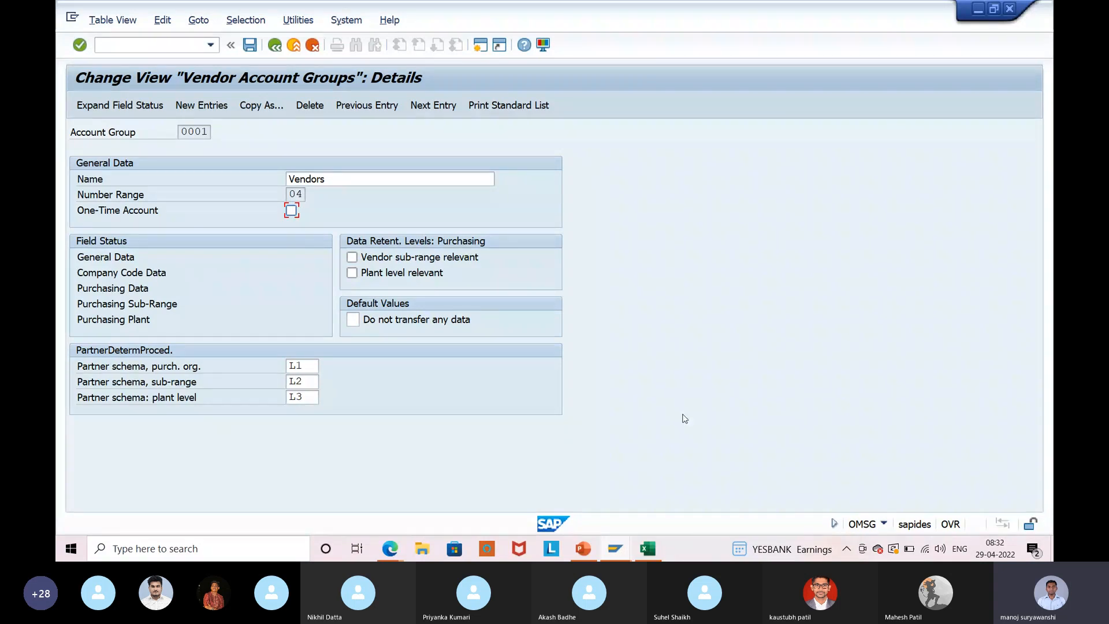
pyautogui.hotkey('alt', 'Tab')
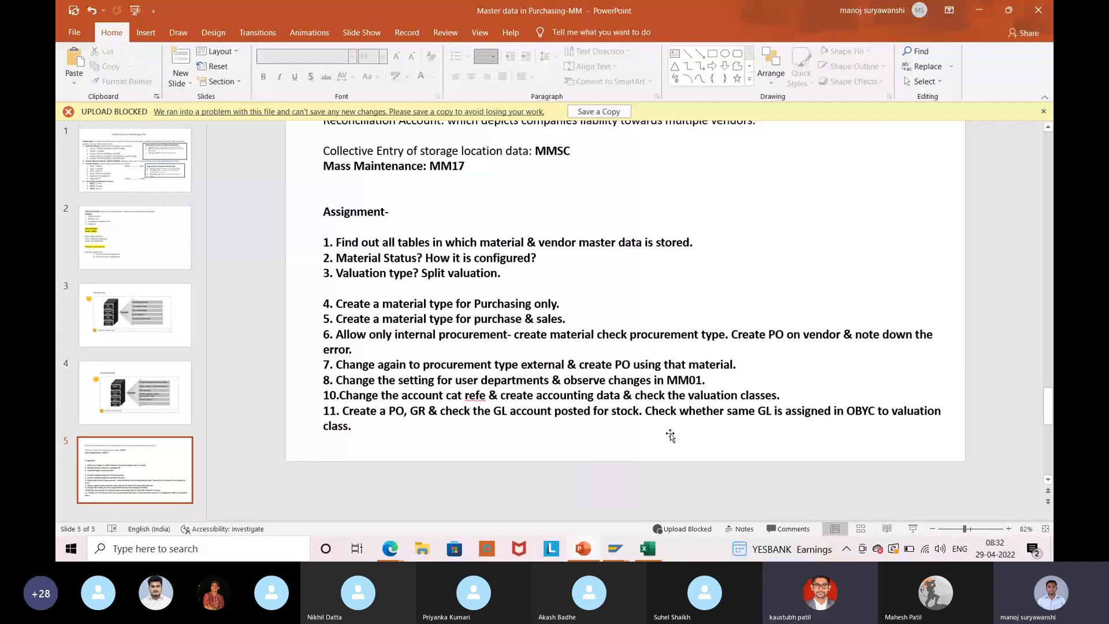
# Add a blank slide 6 with a large text box reading 'Assignment:'.
pyautogui.click(180, 78)
pyautogui.click(192, 200)
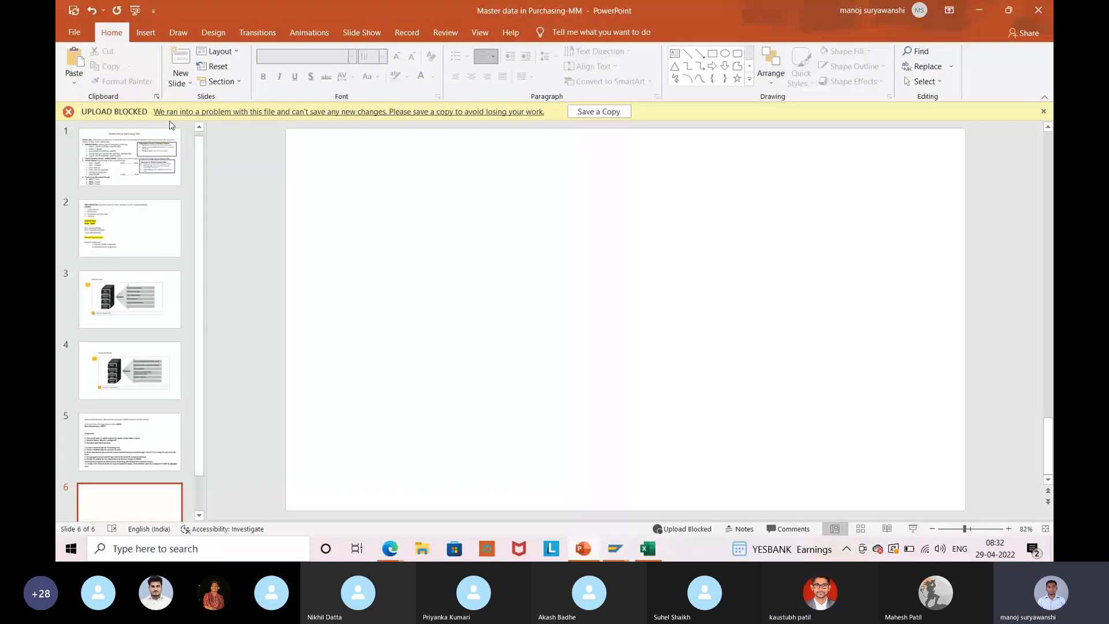
pyautogui.click(145, 33)
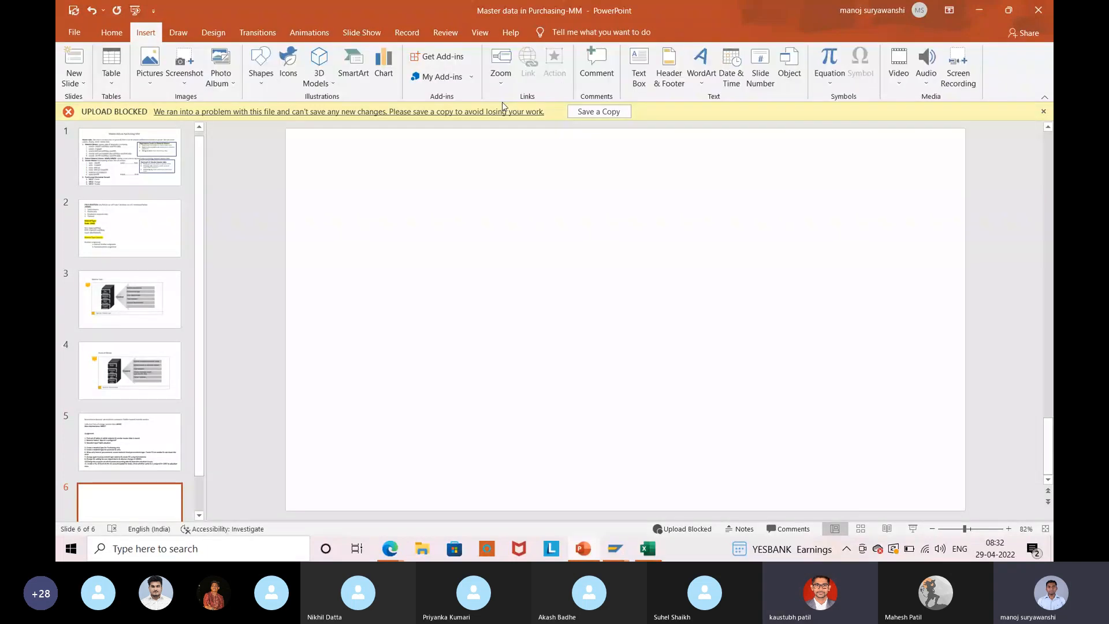
pyautogui.click(639, 66)
pyautogui.moveTo(306, 146)
pyautogui.mouseDown()
pyautogui.moveTo(557, 370)
pyautogui.moveTo(945, 494)
pyautogui.mouseUp()
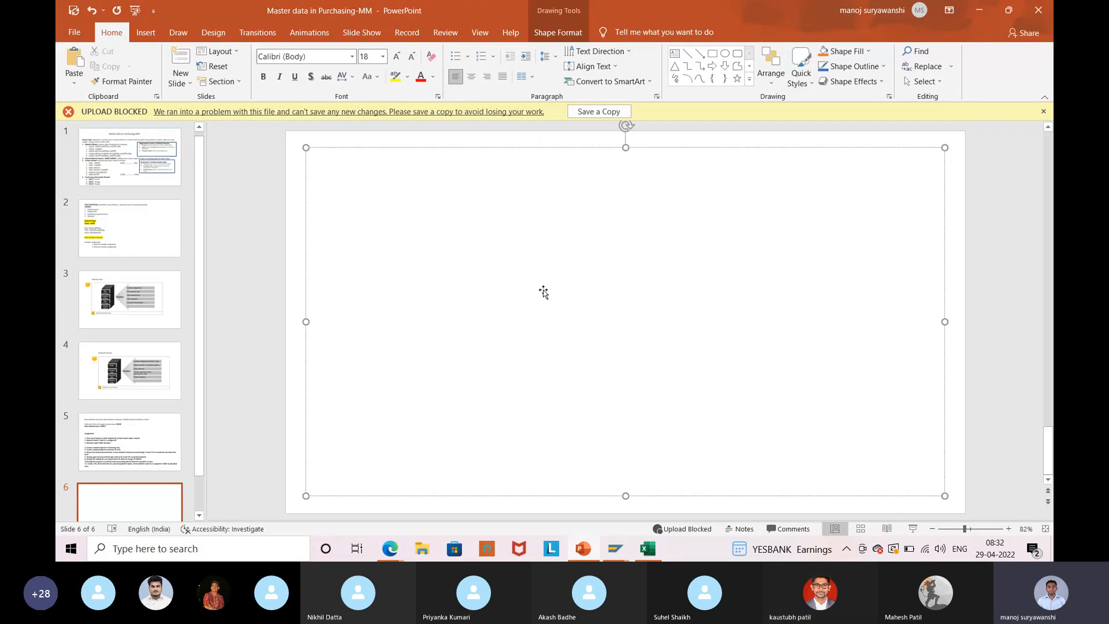
pyautogui.write('Assignment')
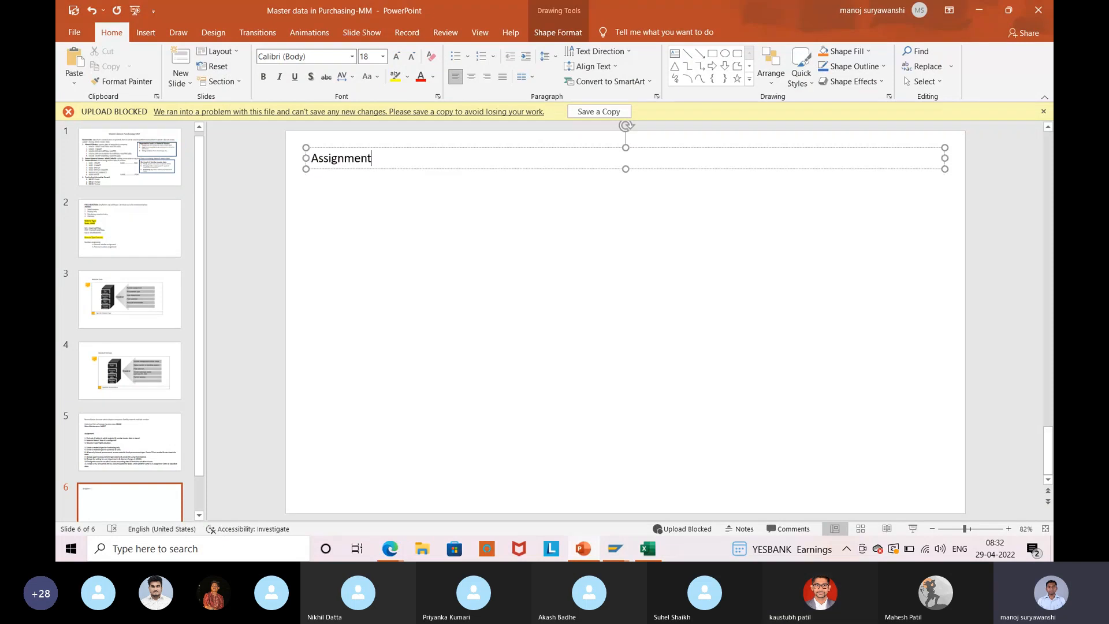
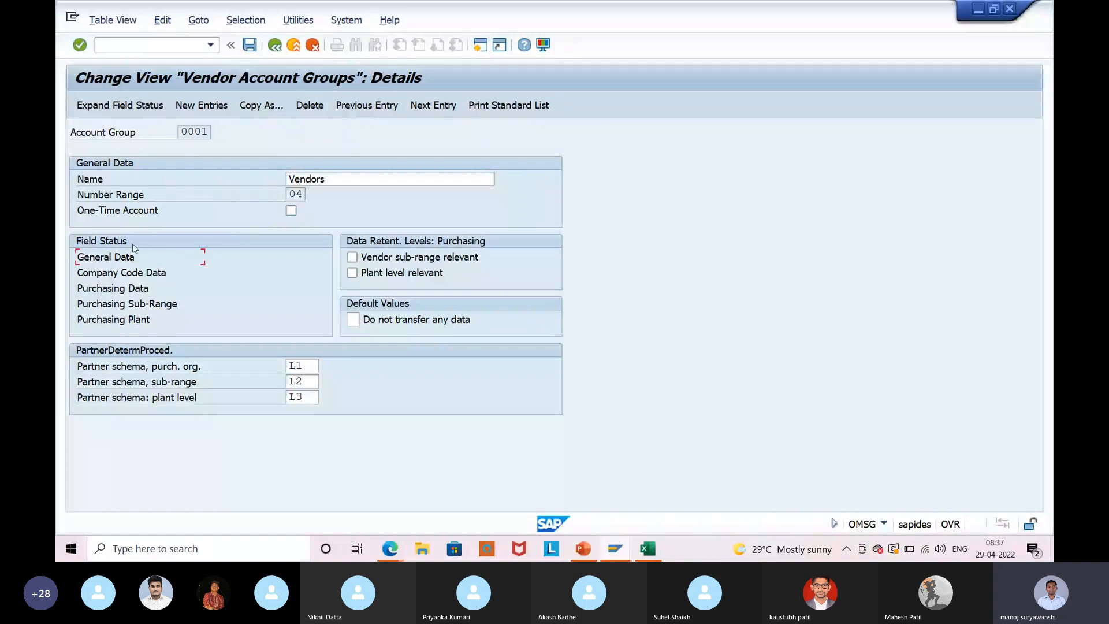
# Open General Data under Field Status for vendor account group 0001.
pyautogui.doubleClick(118, 256)
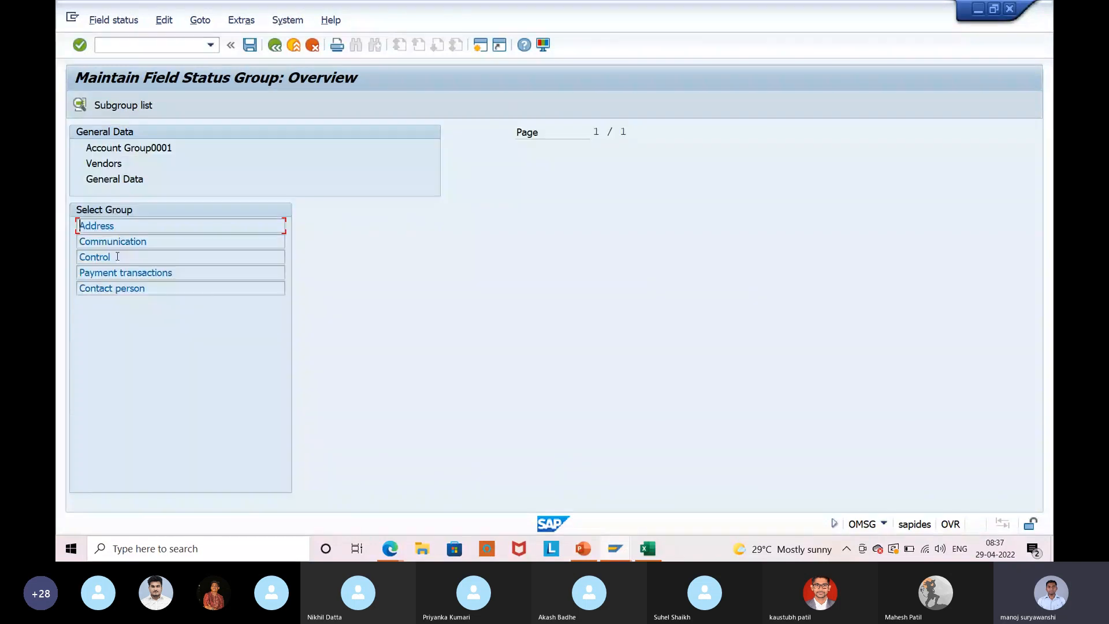
# Open the Address field group to review its required and optional fields.
pyautogui.press('F2')
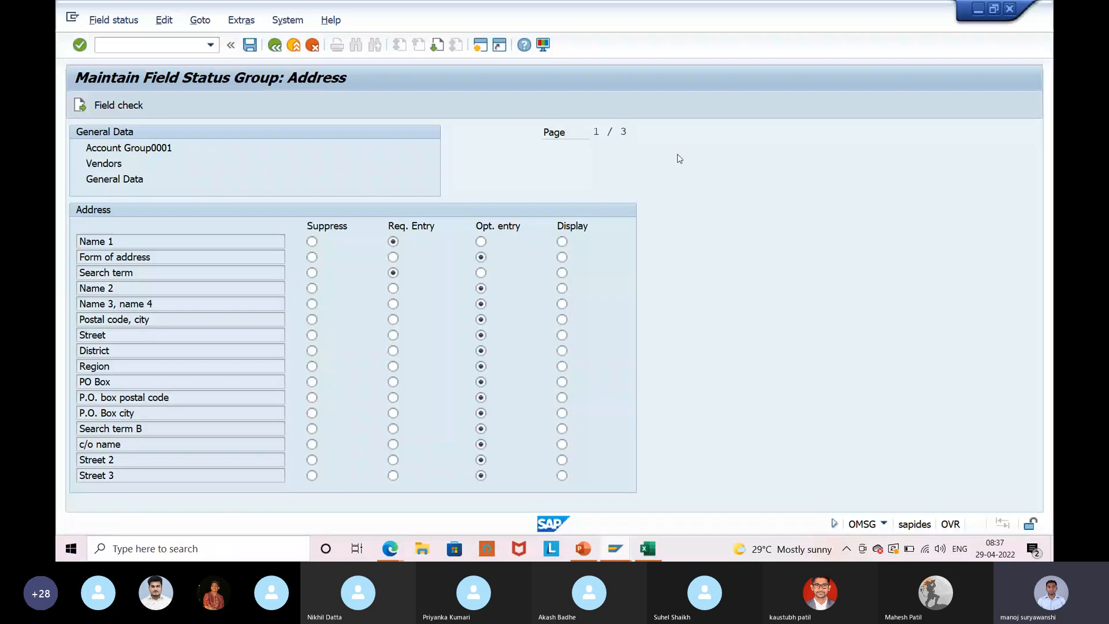
# Run XK01 for company code ISB9, purchasing organization ISB9 and account group 0001.
pyautogui.write('xk01')
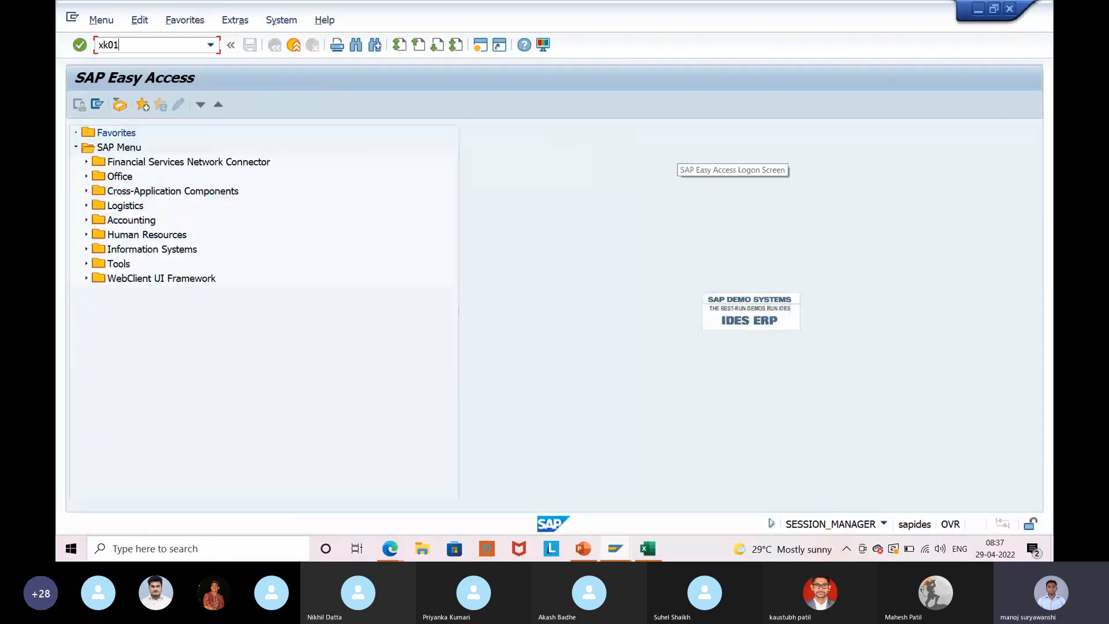
pyautogui.press('Return')
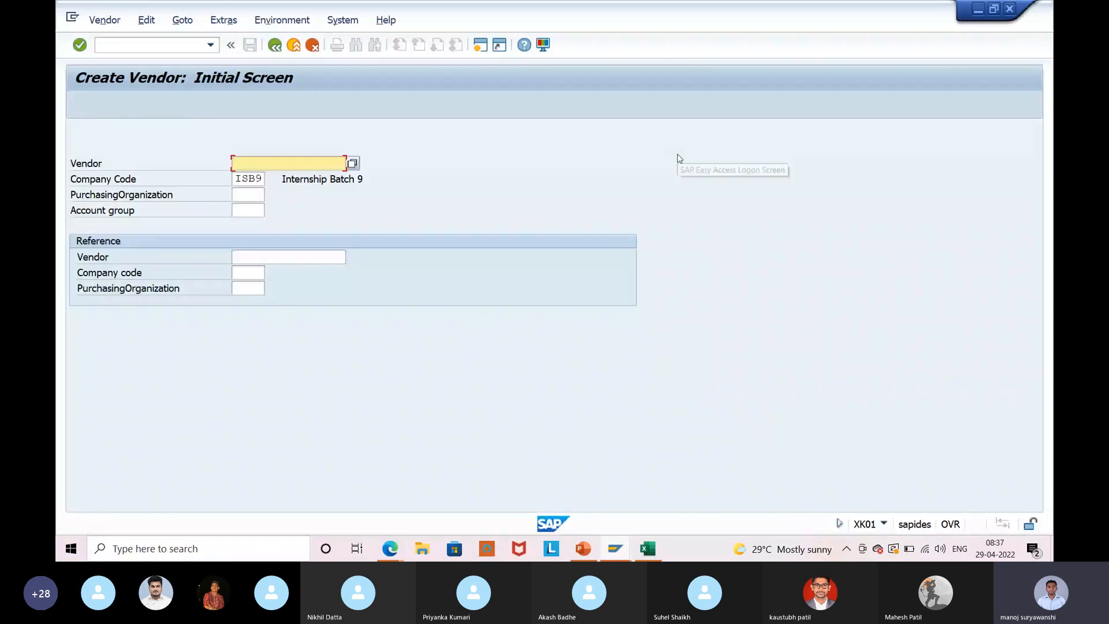
pyautogui.press('Tab')
pyautogui.press('Tab')
pyautogui.write('isb9')
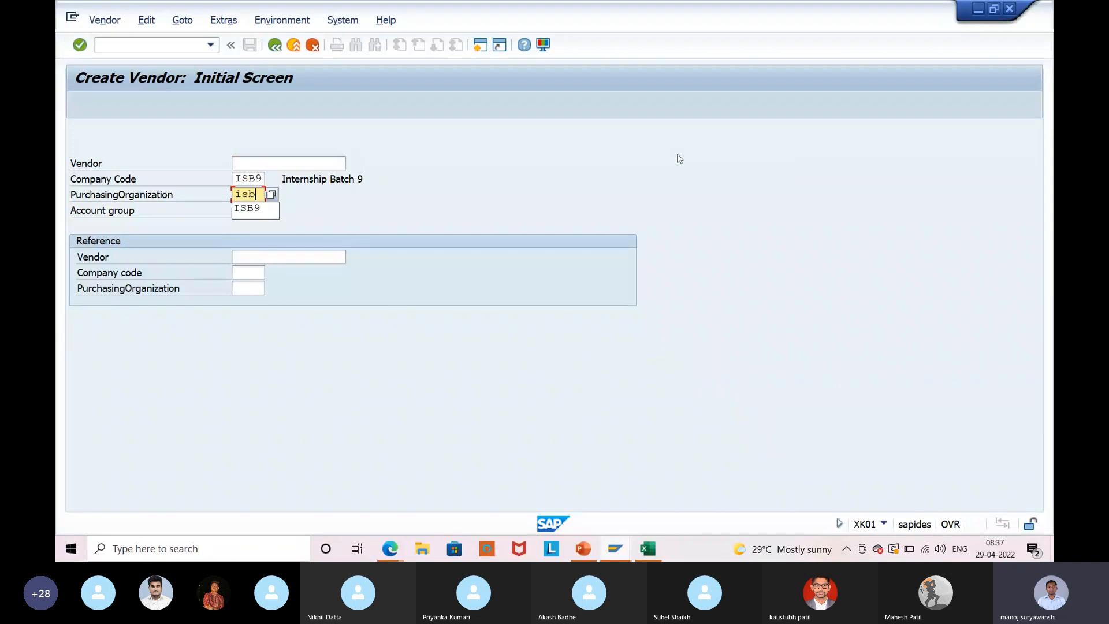
pyautogui.press('Tab')
pyautogui.write('000')
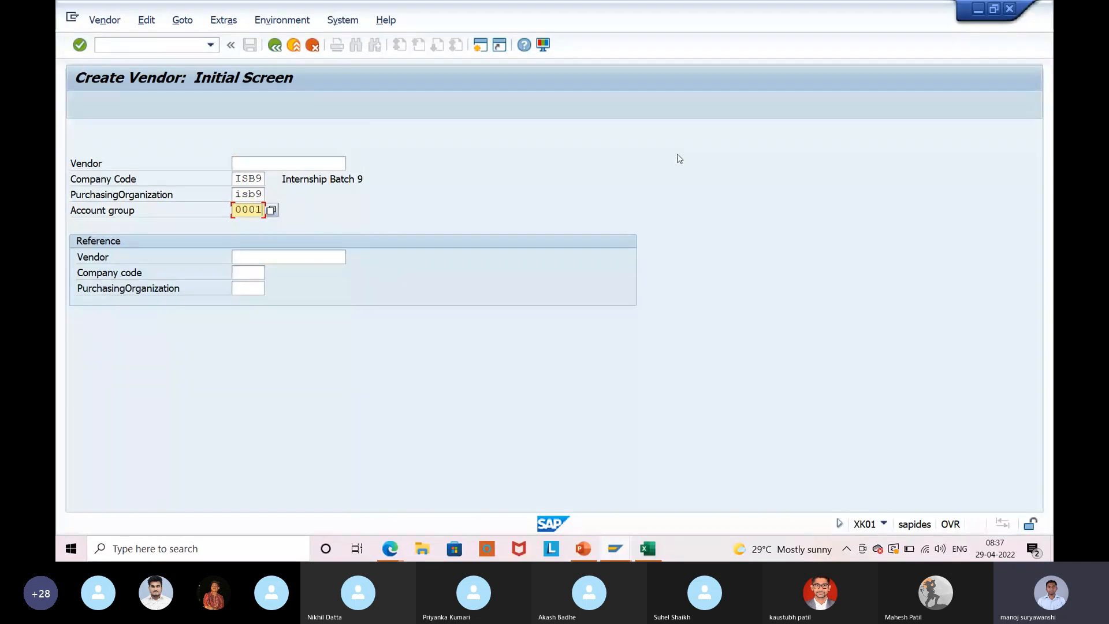
pyautogui.press('Return')
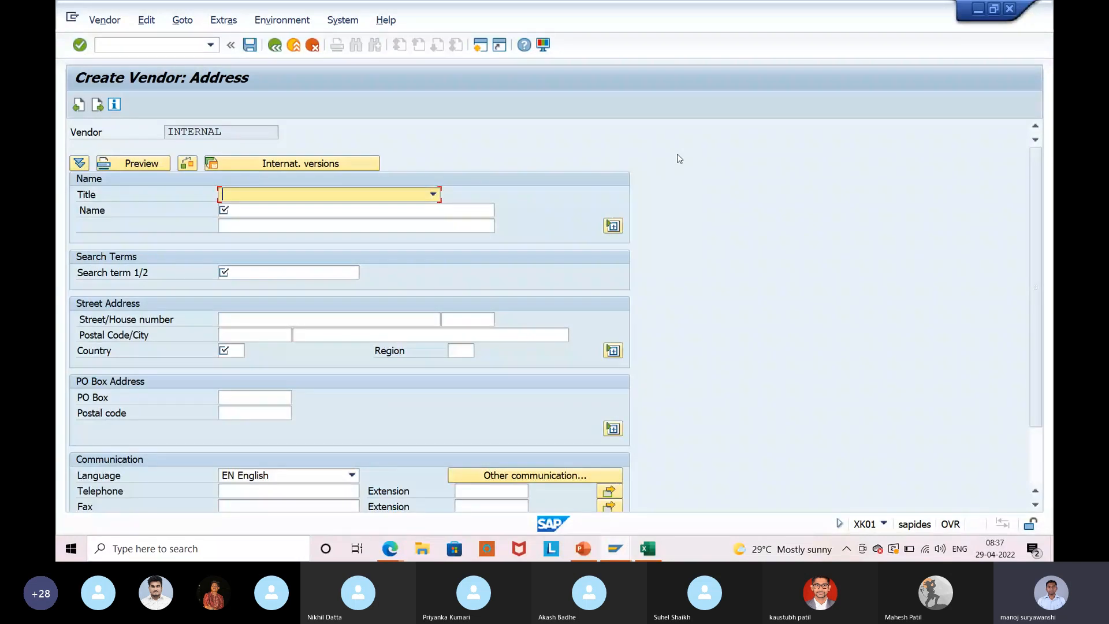
pyautogui.press('Tab')
pyautogui.click(239, 271)
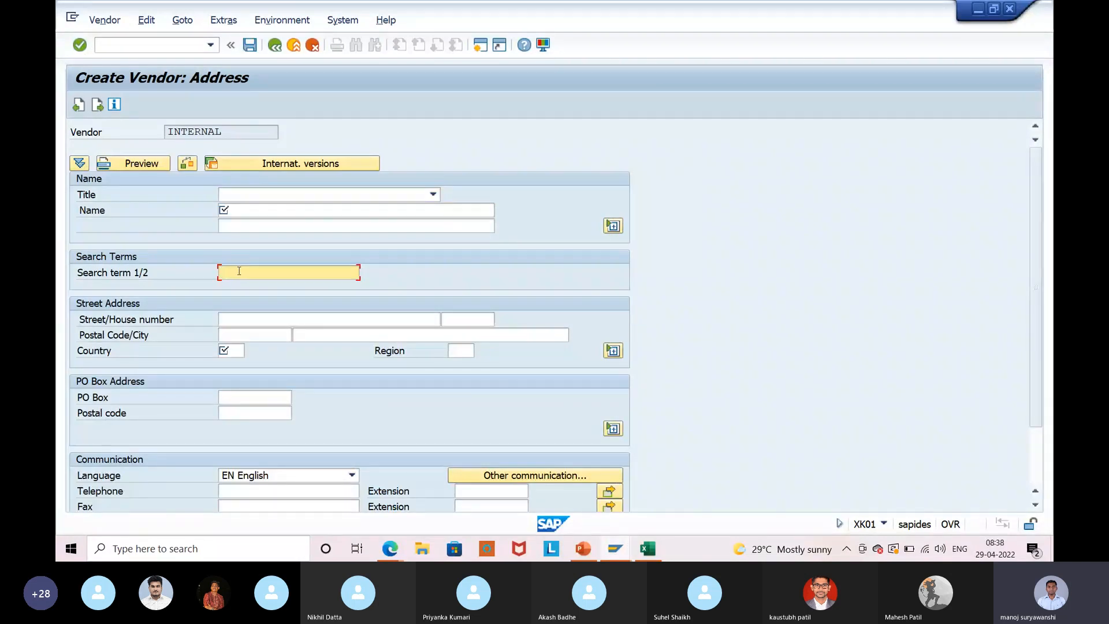
pyautogui.hotkey('alt', 'Tab')
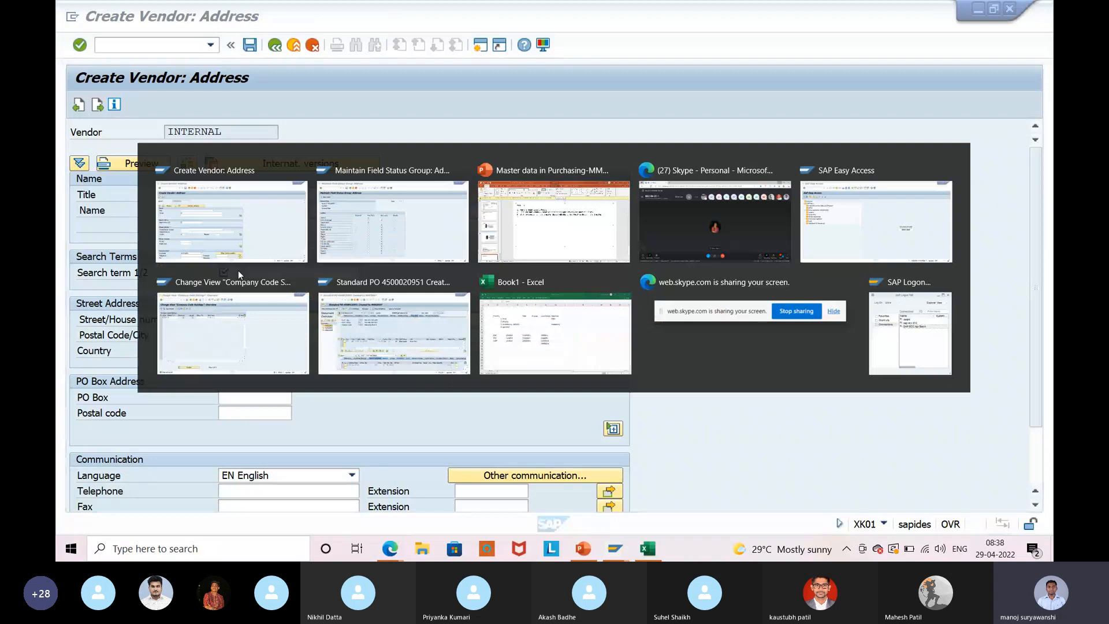
# Make Search term an optional entry in the Address group and save.
pyautogui.click(393, 248)
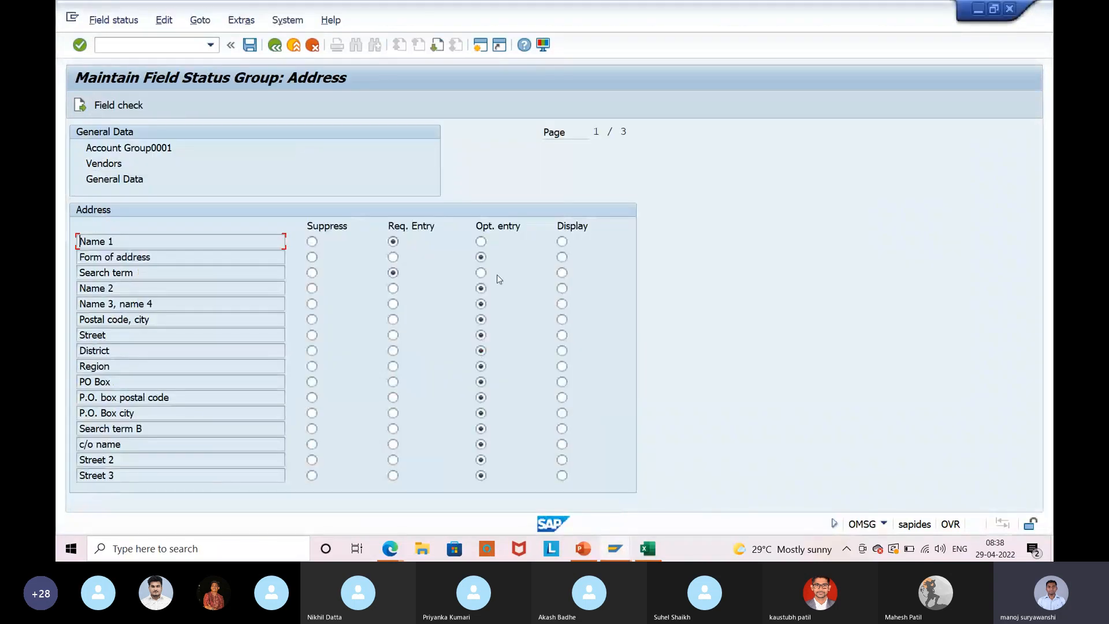
pyautogui.click(480, 273)
pyautogui.click(250, 48)
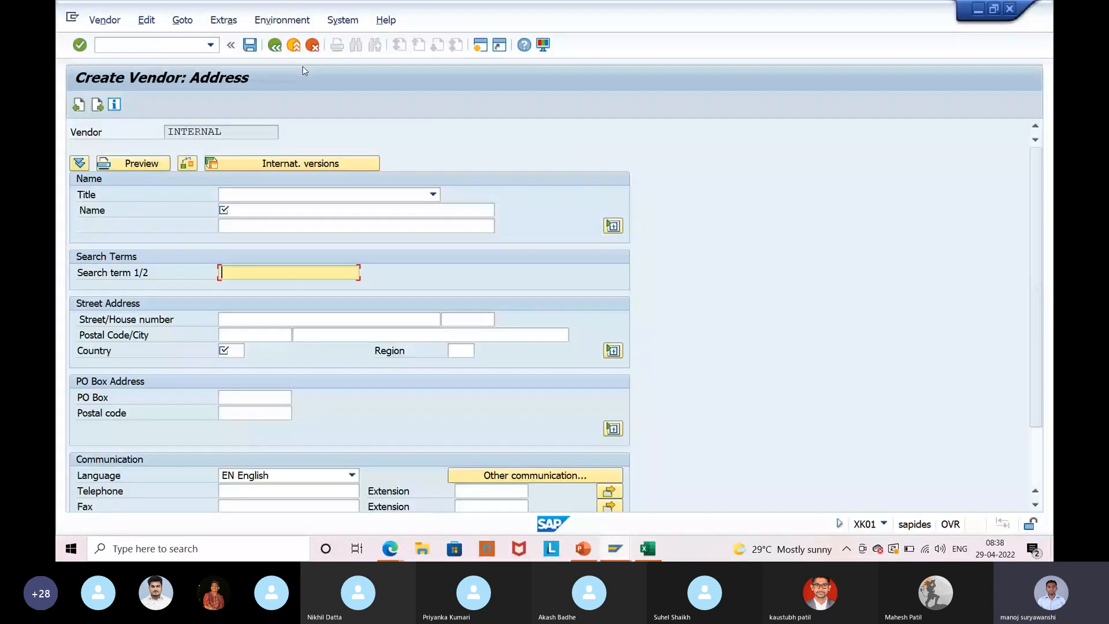
# Exit the vendor creation without saving and restart XK01.
pyautogui.click(294, 46)
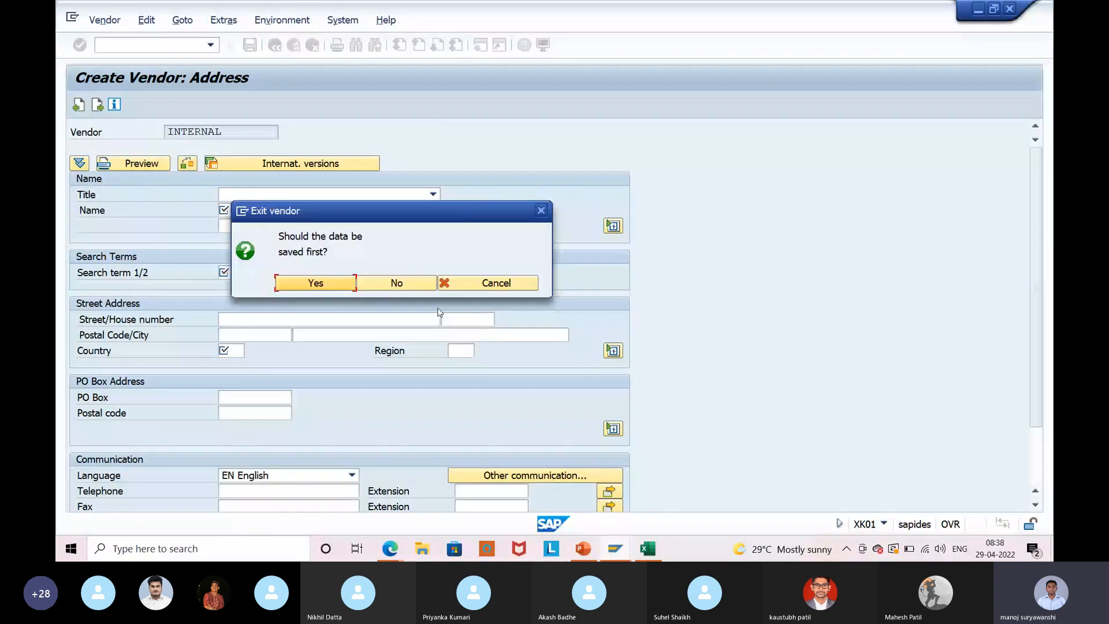
pyautogui.click(397, 283)
pyautogui.press('Return')
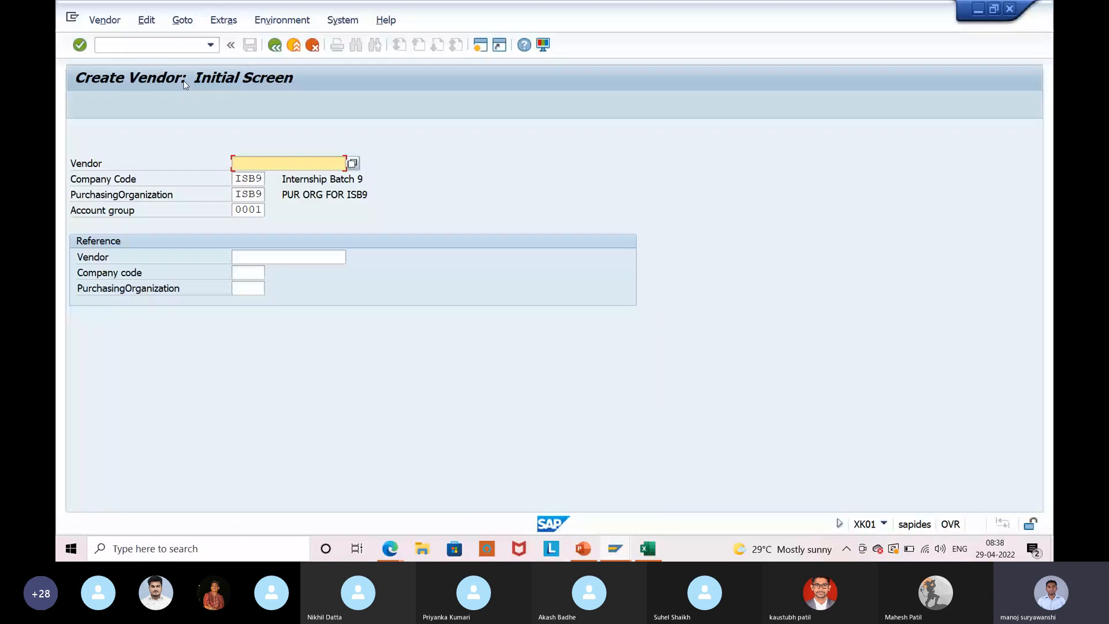
pyautogui.press('Return')
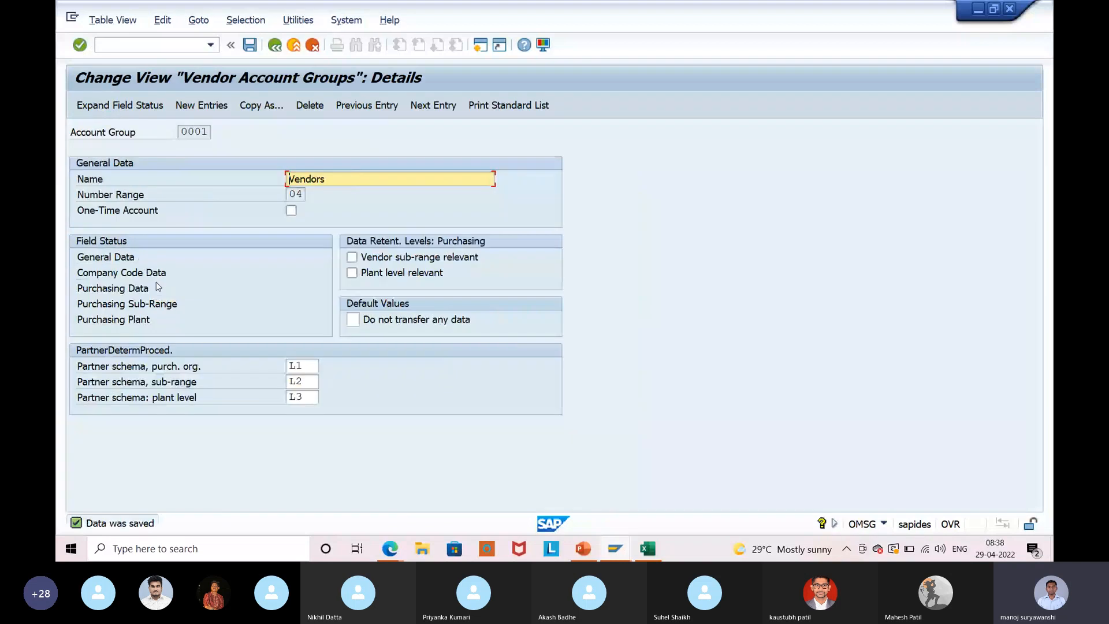
# Set Search term to Suppress in the General Data Address group and save.
pyautogui.doubleClick(132, 256)
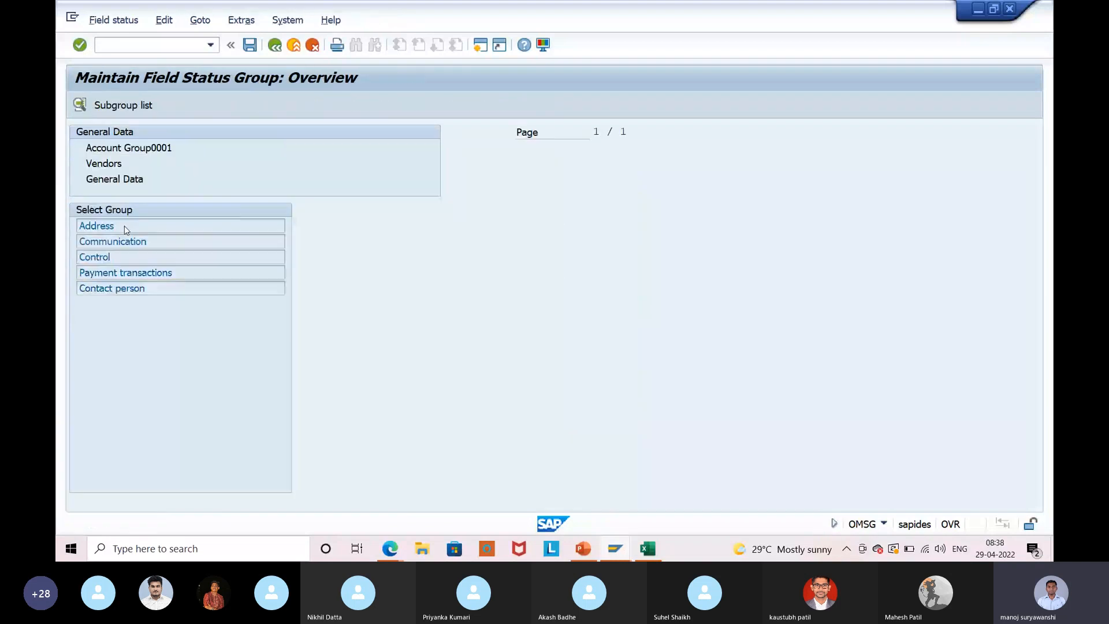
pyautogui.doubleClick(126, 230)
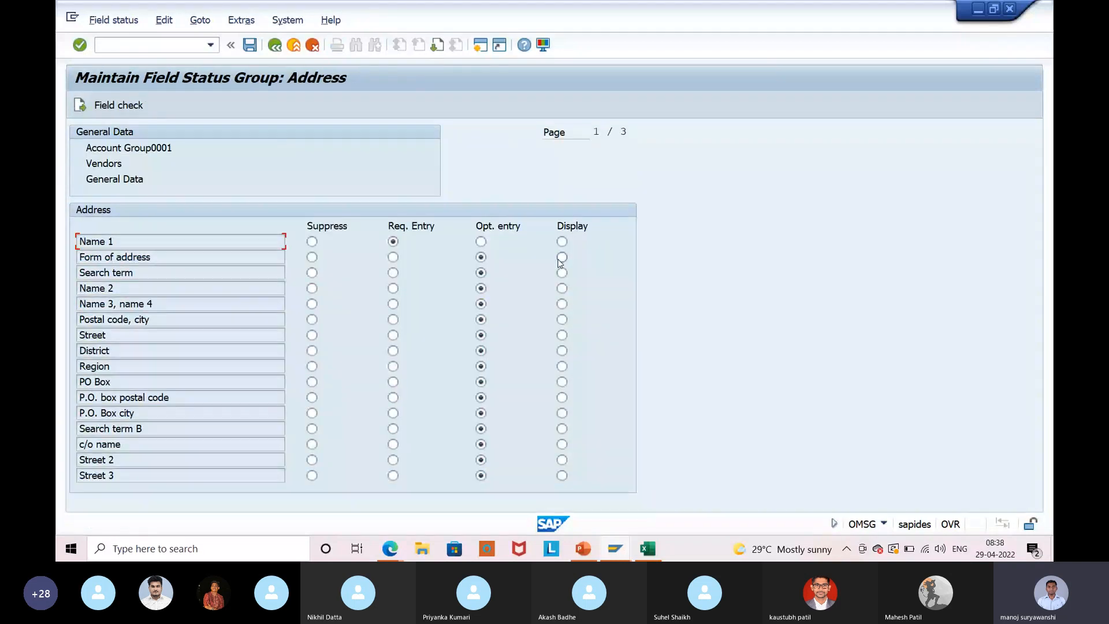
pyautogui.click(312, 274)
pyautogui.click(250, 45)
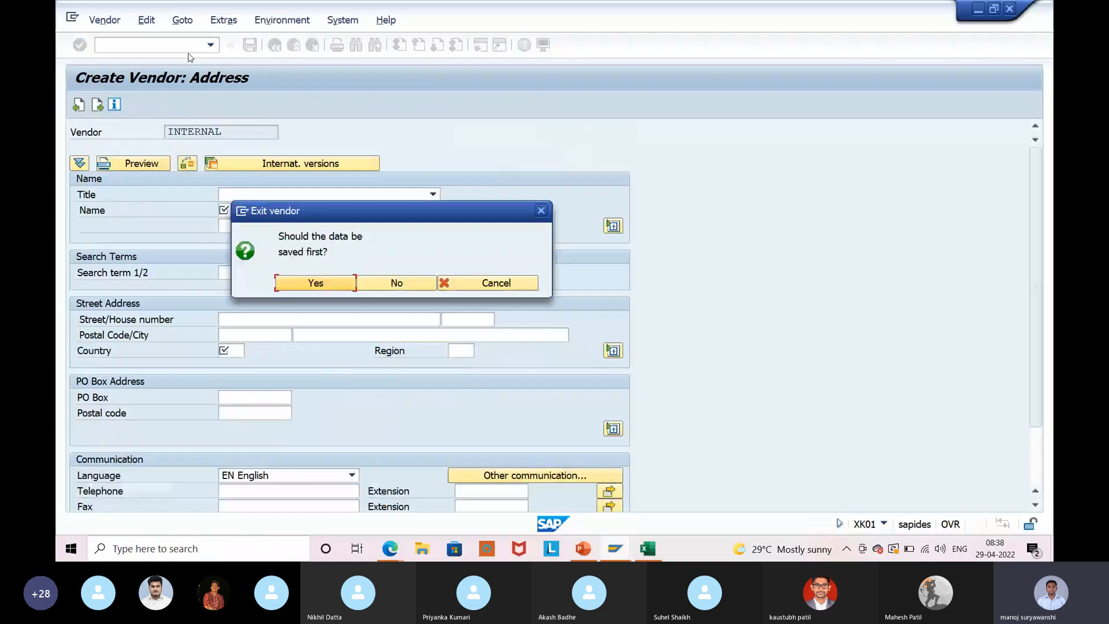
# Rerun XK01 to confirm the address screen no longer shows search terms.
pyautogui.write('x')
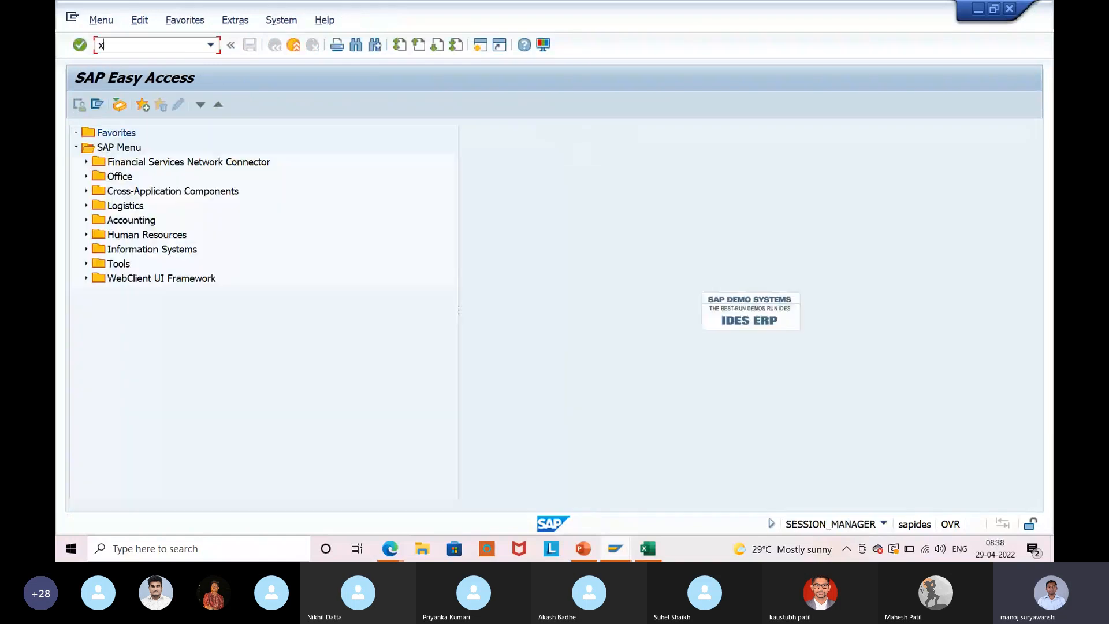
pyautogui.write('k01')
pyautogui.press('Return')
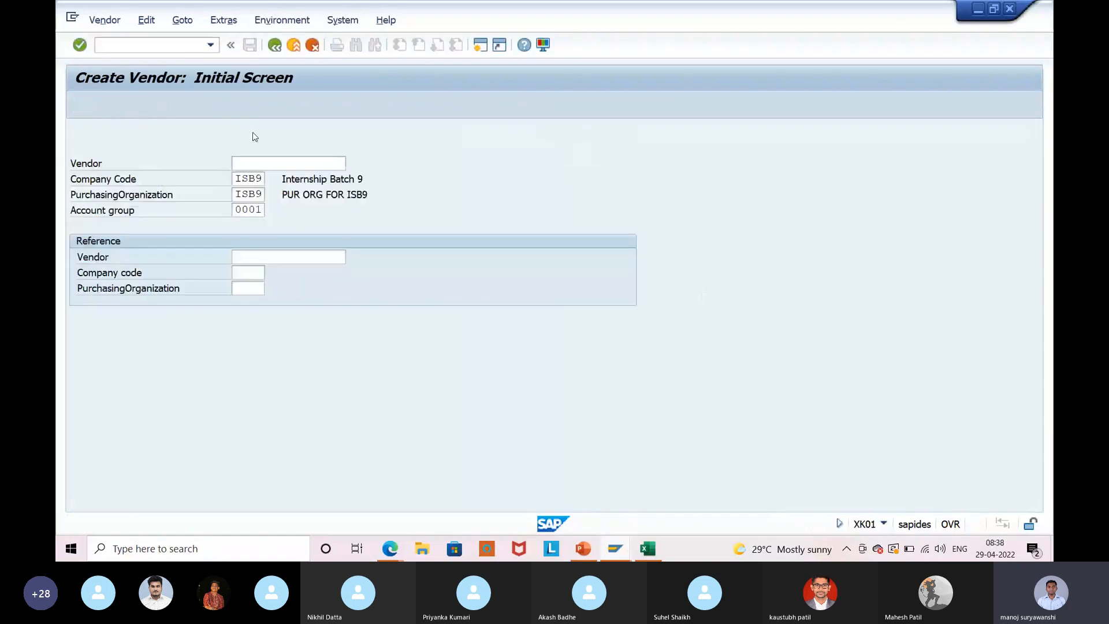
pyautogui.press('Return')
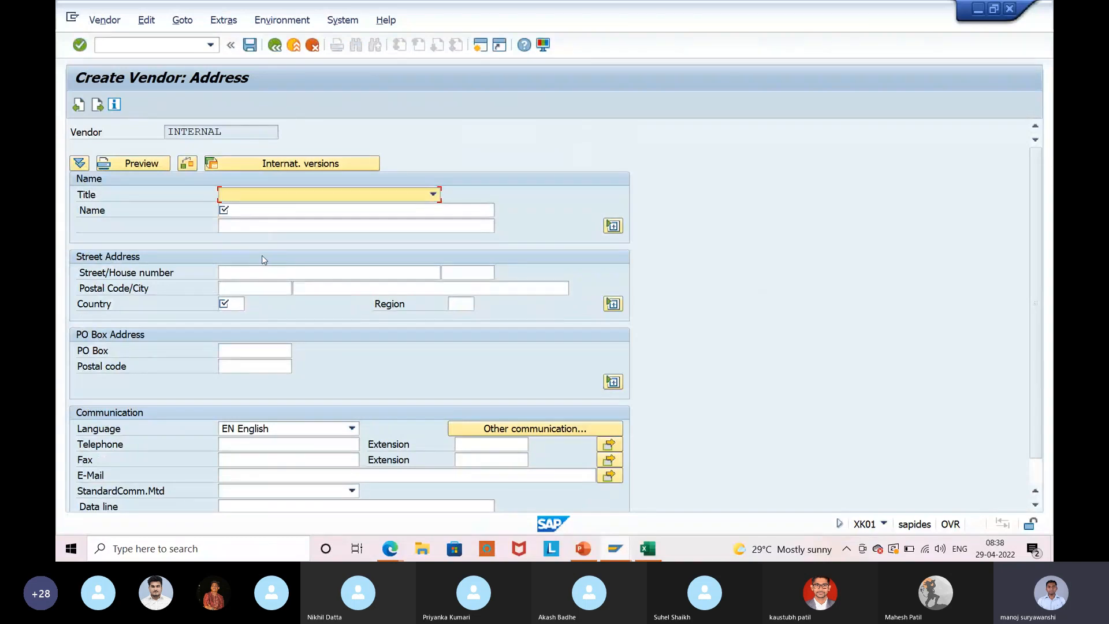
pyautogui.hotkey('alt', 'Tab')
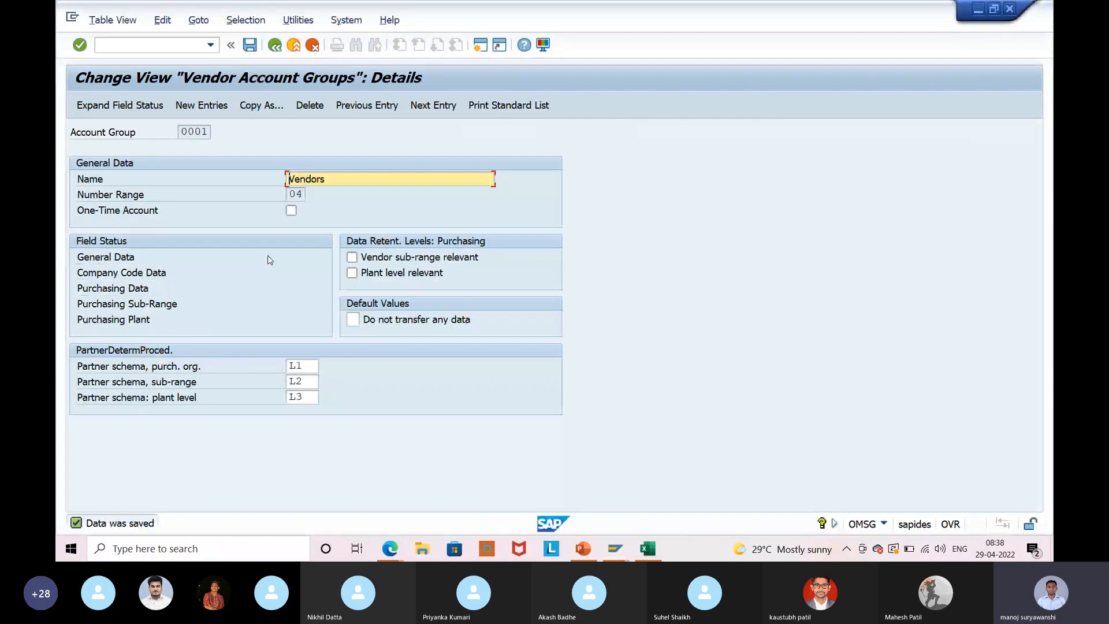
# Set Reconciliation account to Req. Entry in Company Code Data's Account management group.
pyautogui.doubleClick(107, 274)
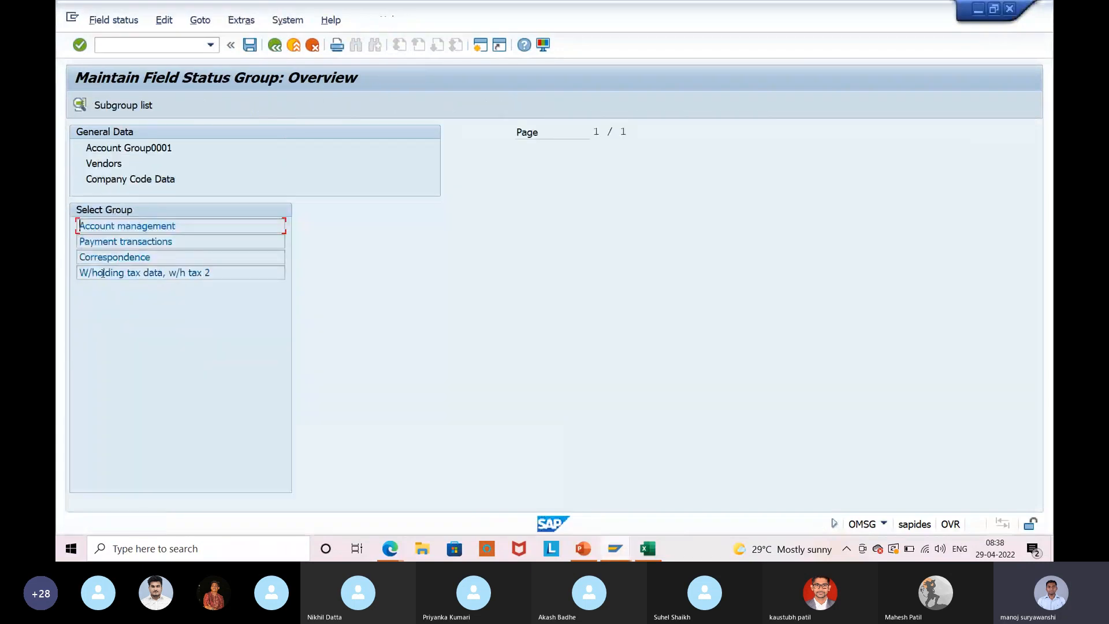
pyautogui.doubleClick(211, 231)
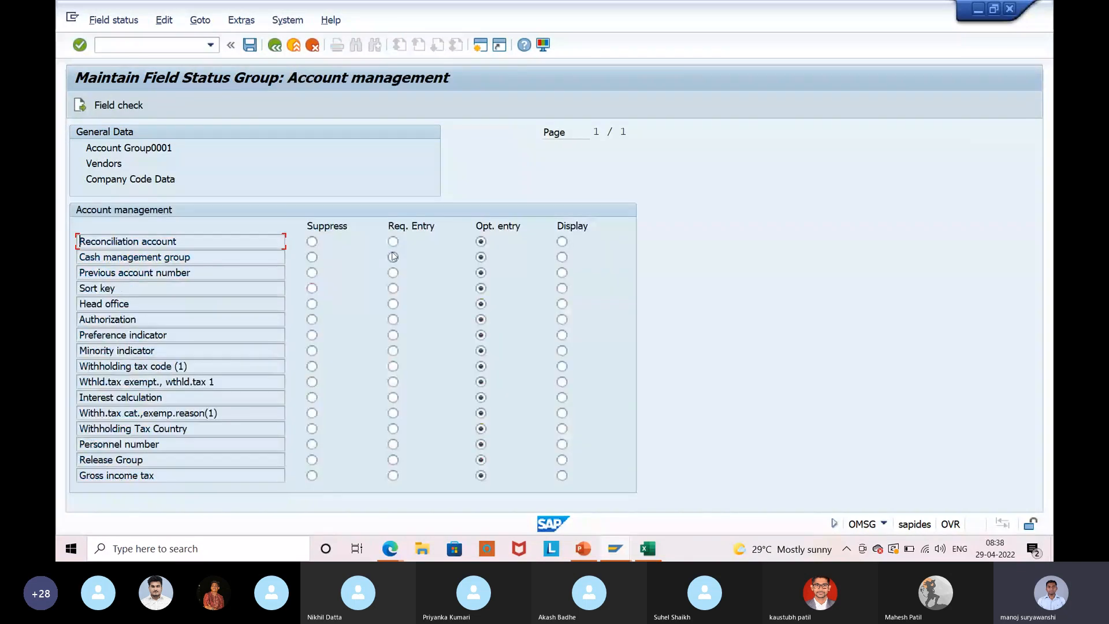
pyautogui.click(392, 242)
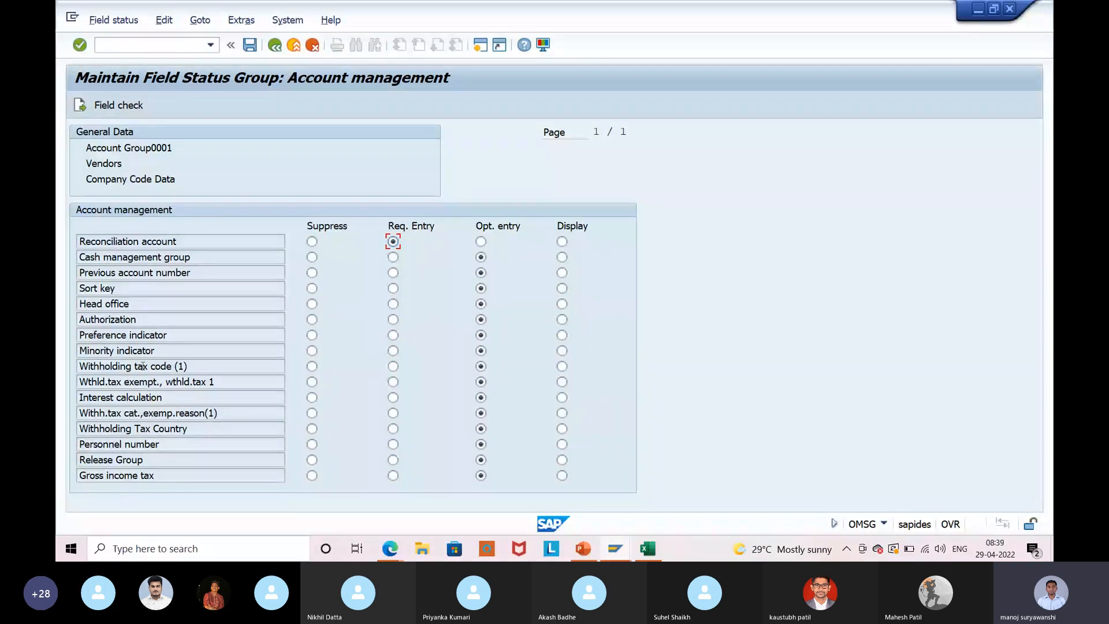
pyautogui.click(250, 46)
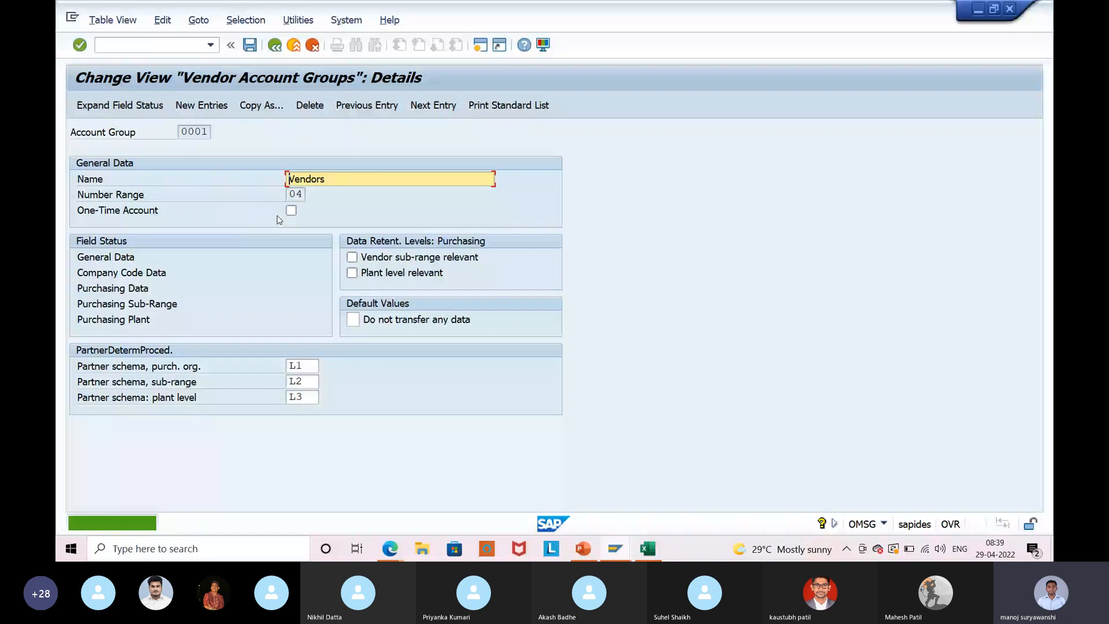
# Save, then set Terms of payment to Req. Entry in the Purchasing data field group.
pyautogui.click(145, 277)
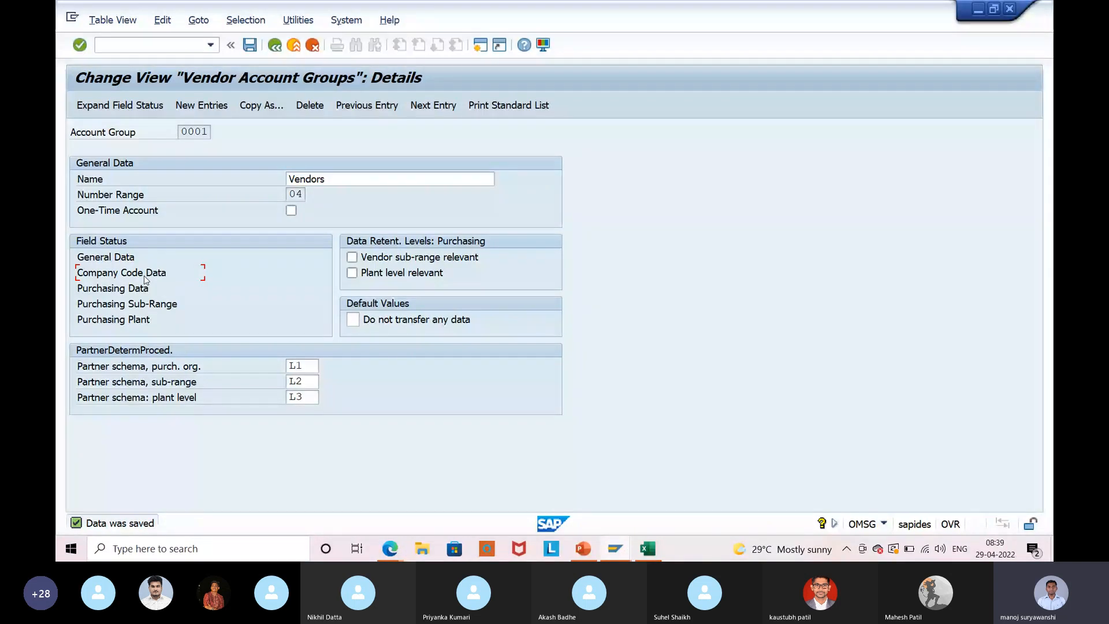
pyautogui.click(101, 295)
pyautogui.doubleClick(101, 294)
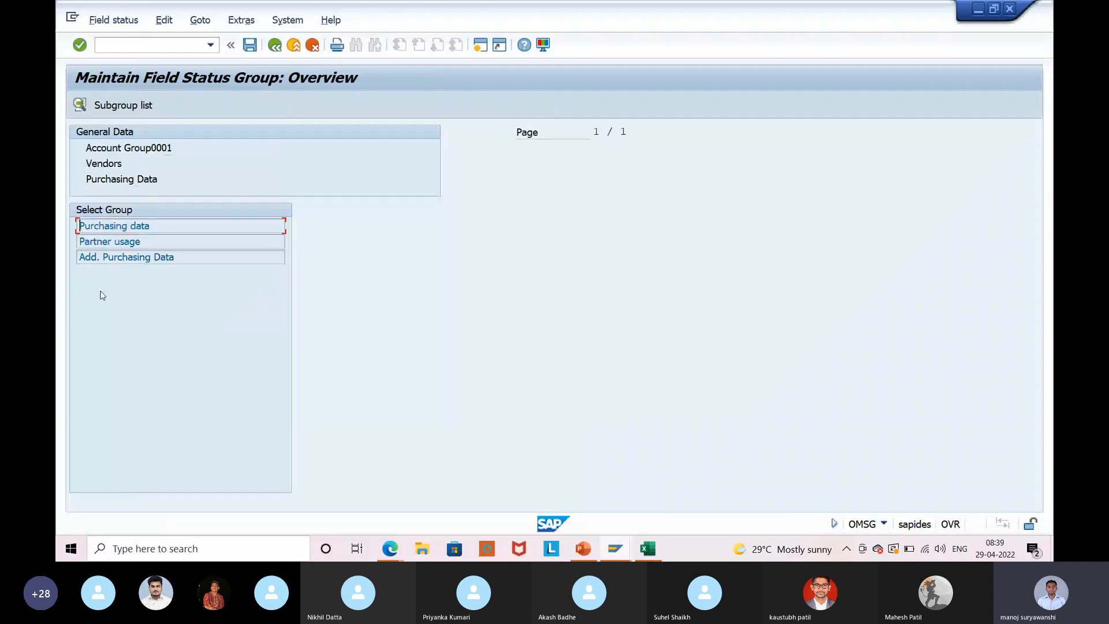
pyautogui.doubleClick(114, 226)
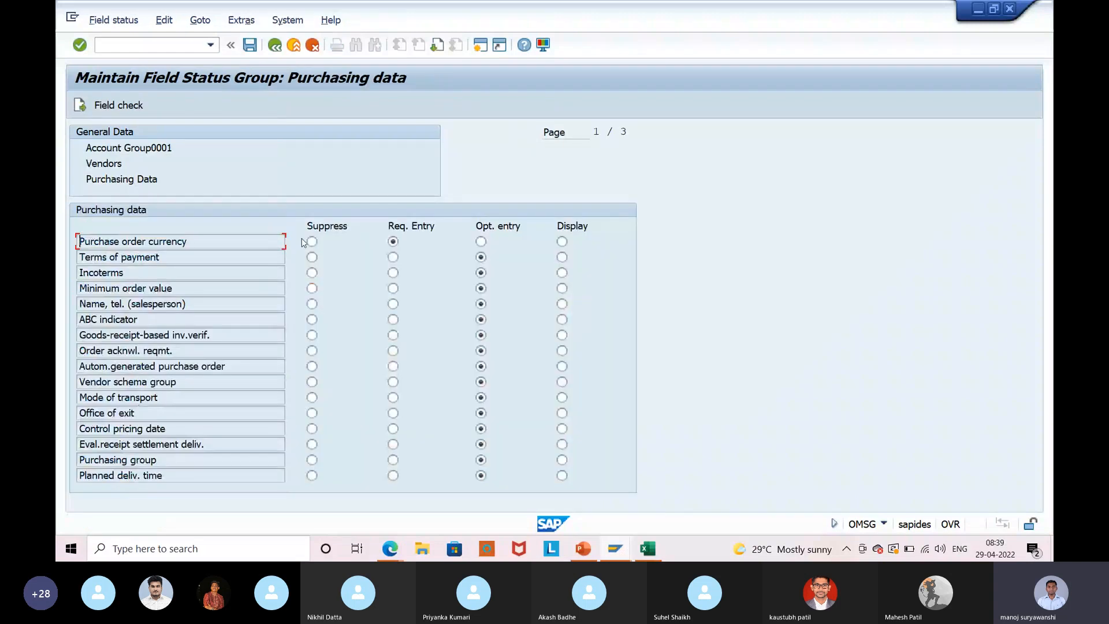
pyautogui.click(393, 258)
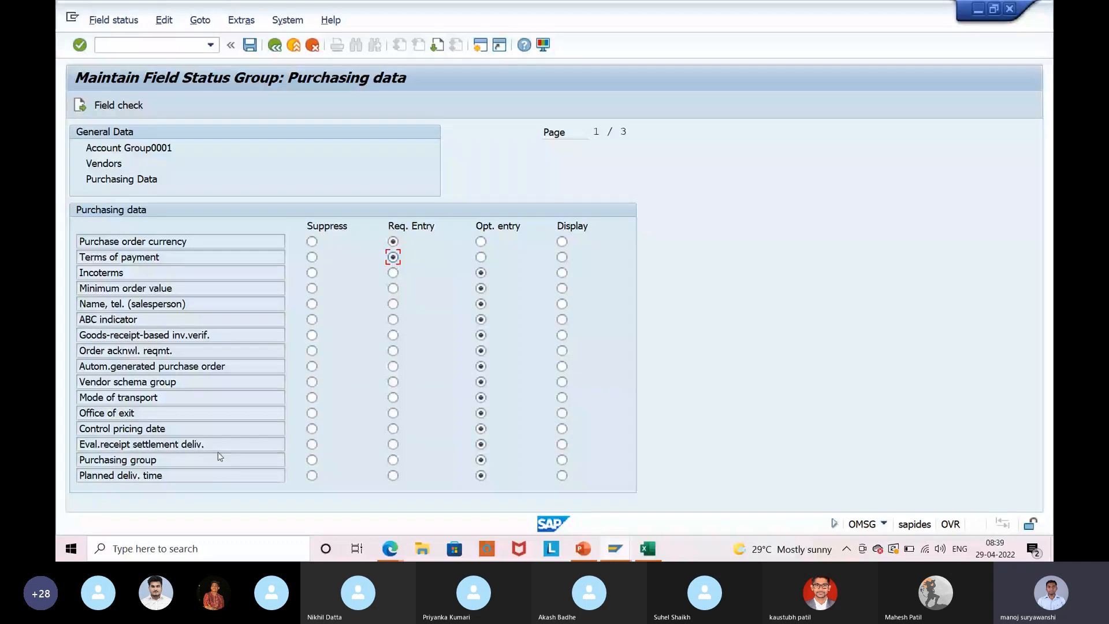
pyautogui.click(102, 349)
# Restart XK01 and enter vendor name 'test fiels', then go to the Country field.
pyautogui.click(249, 45)
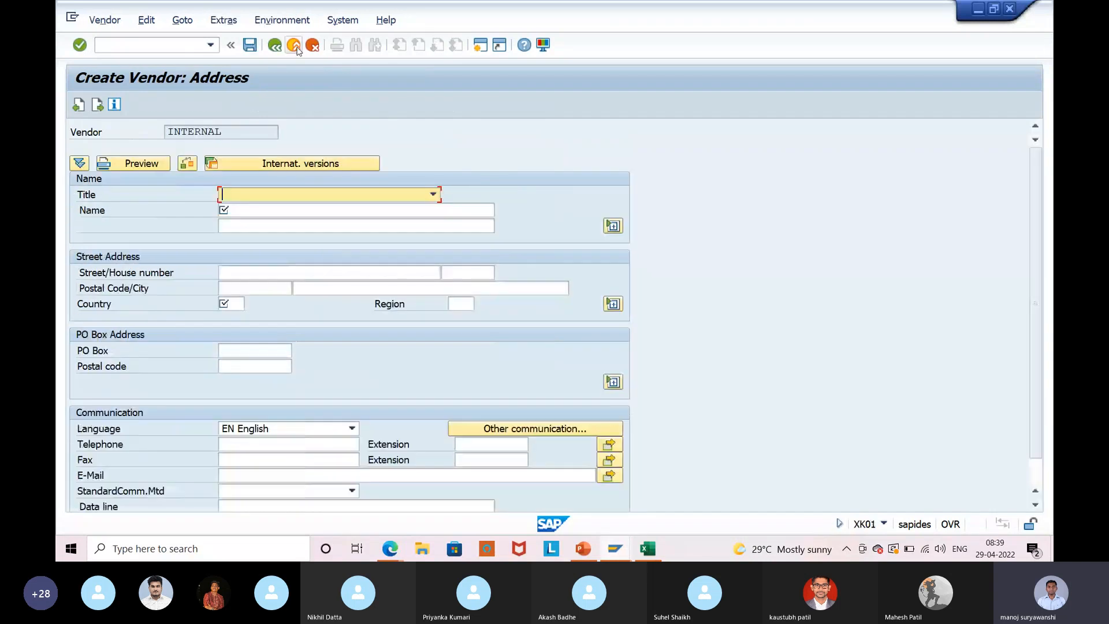
pyautogui.click(295, 46)
pyautogui.write('xk01')
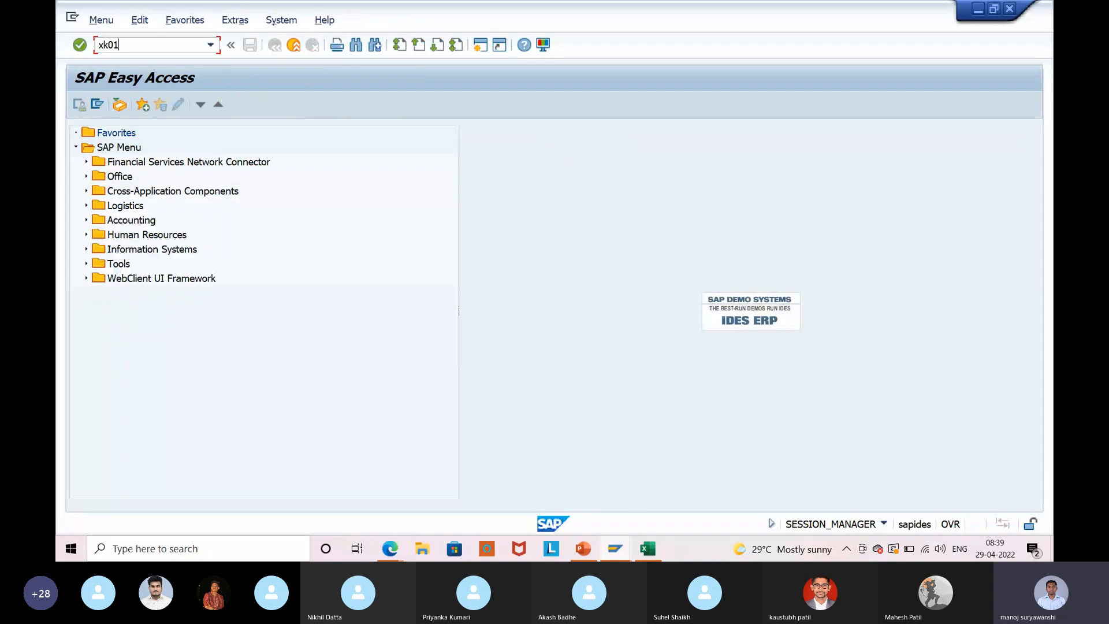
pyautogui.press('Return')
pyautogui.press('Return')
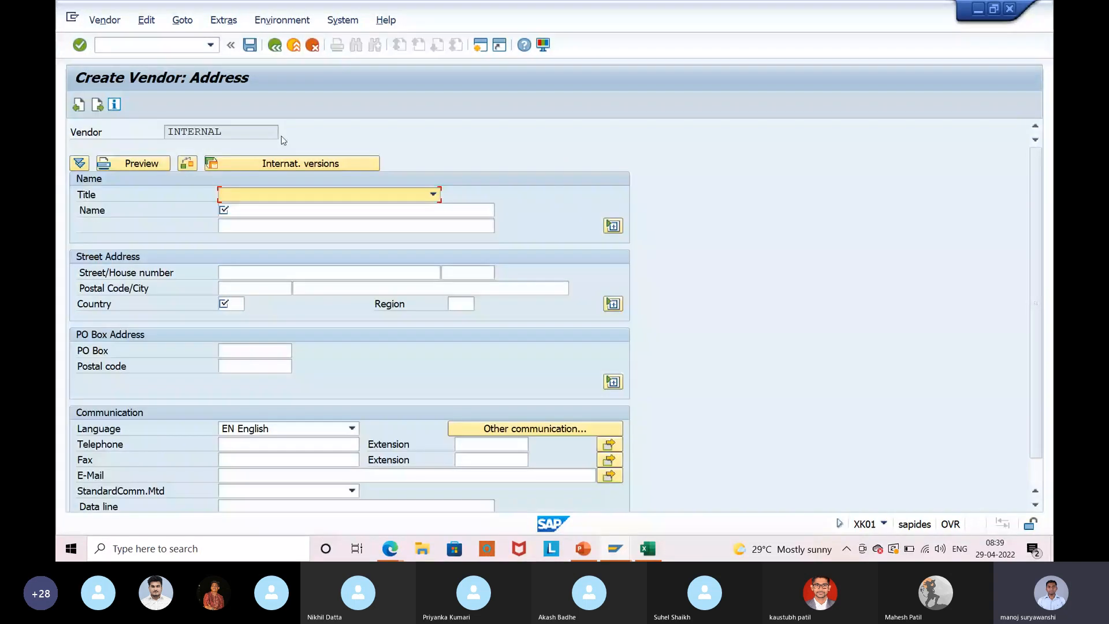
pyautogui.press('Return')
pyautogui.write('test fiels')
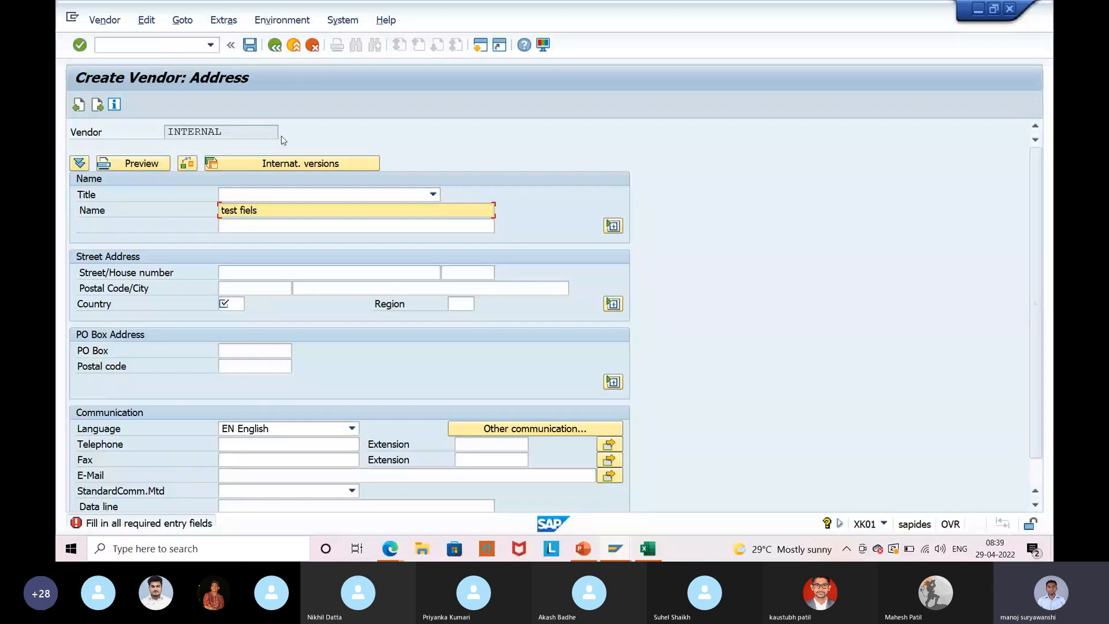
pyautogui.press('Return')
pyautogui.press('Return')
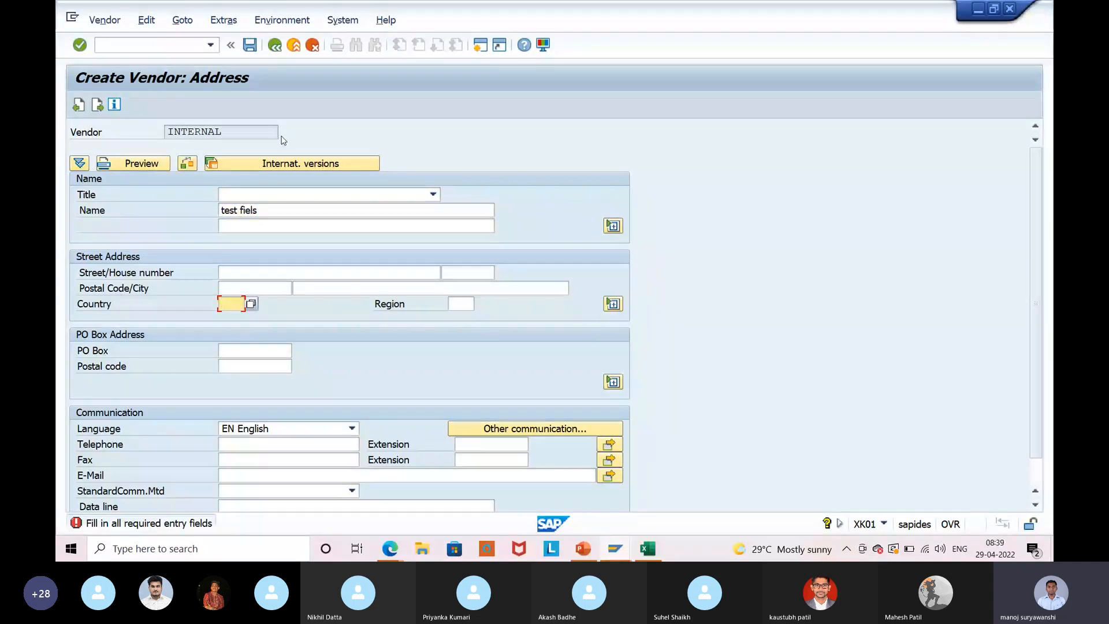
pyautogui.doubleClick(145, 307)
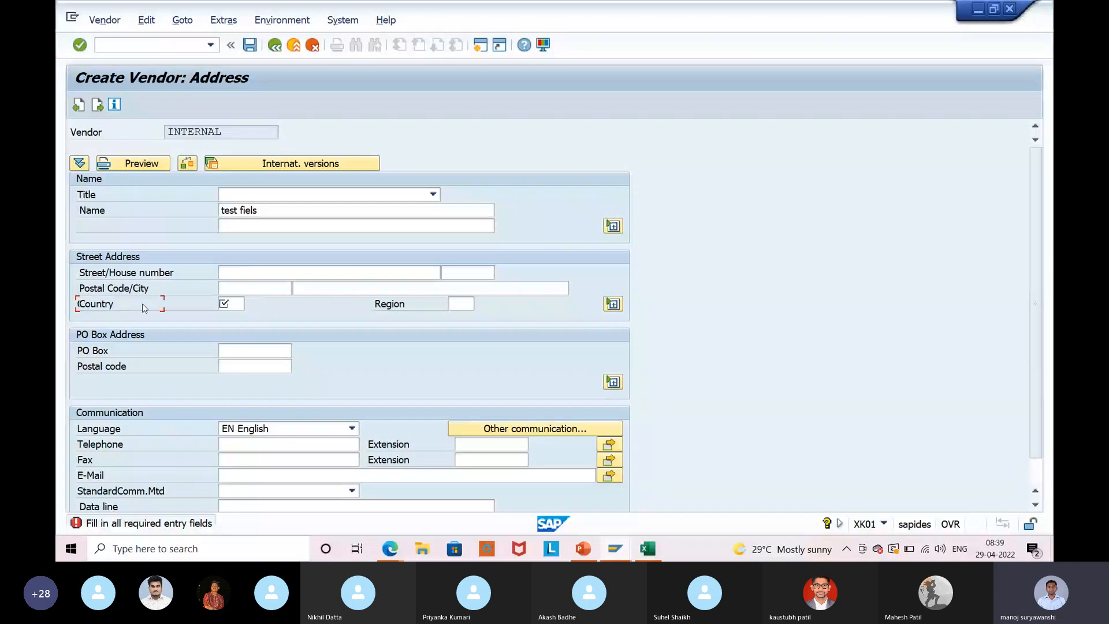
pyautogui.click(243, 303)
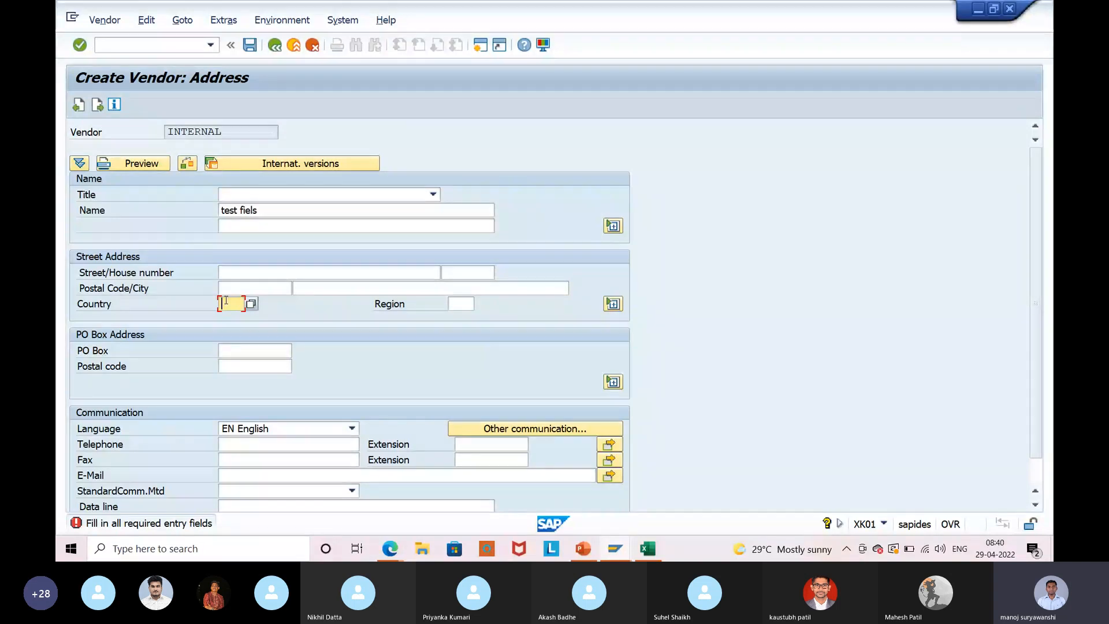
# Enter country IN, reconciliation account 164004 and cash management group A1.
pyautogui.write('IN')
pyautogui.press('Return')
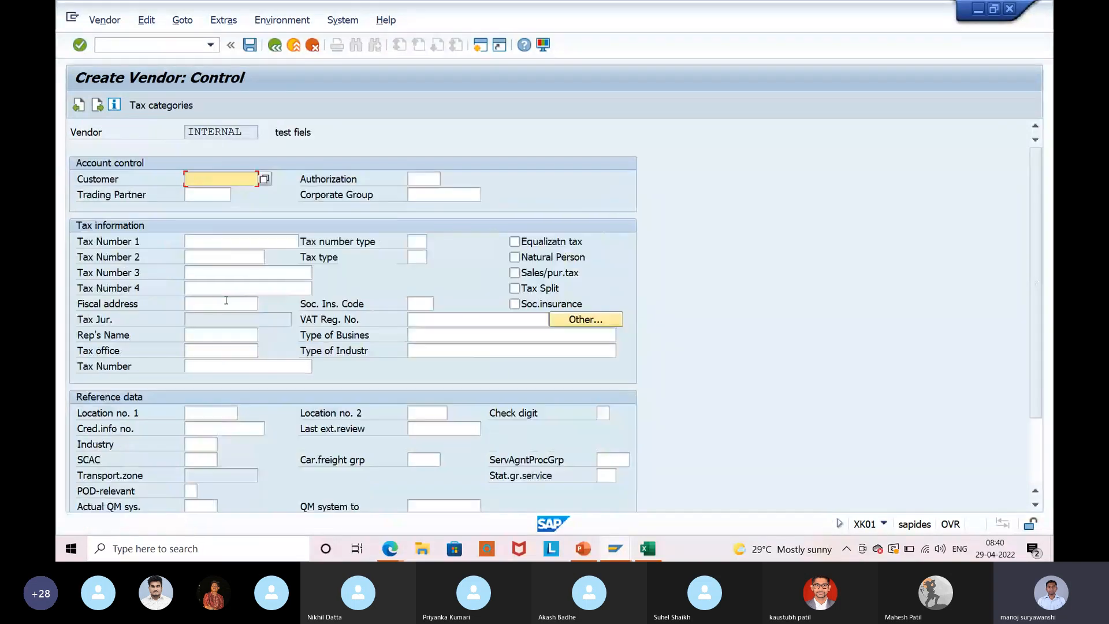
pyautogui.press('Return')
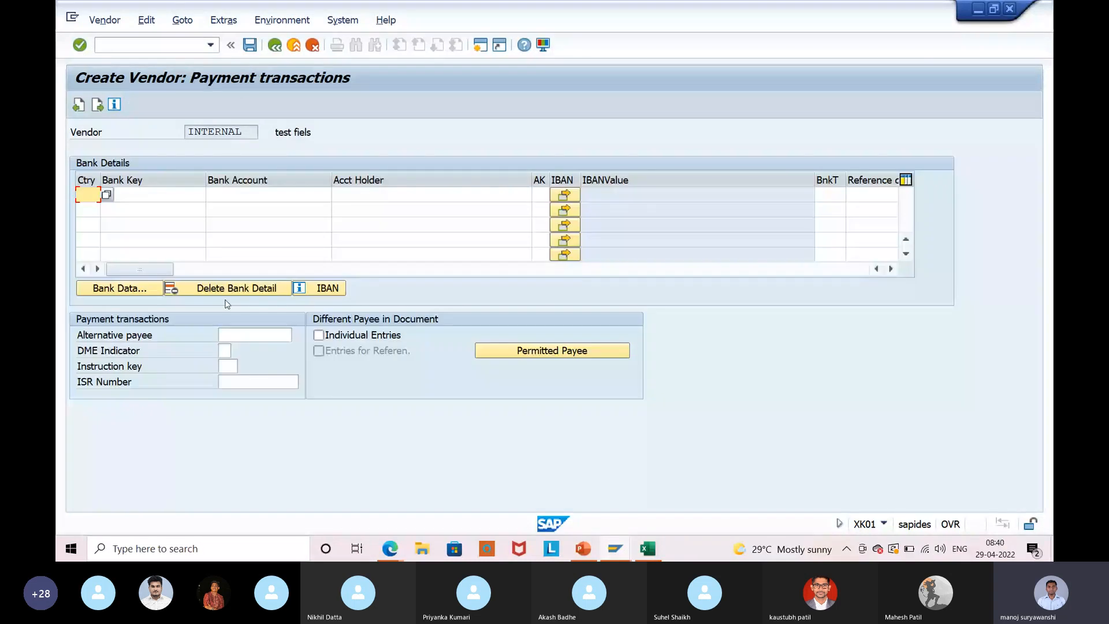
pyautogui.press('Return')
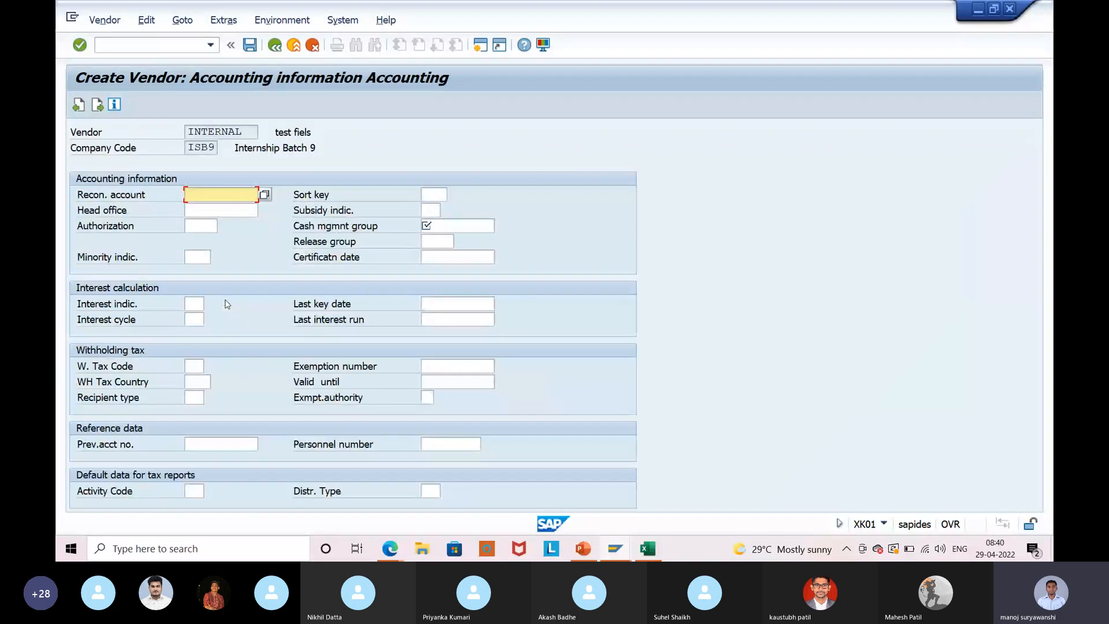
pyautogui.write('164004')
pyautogui.press('Return')
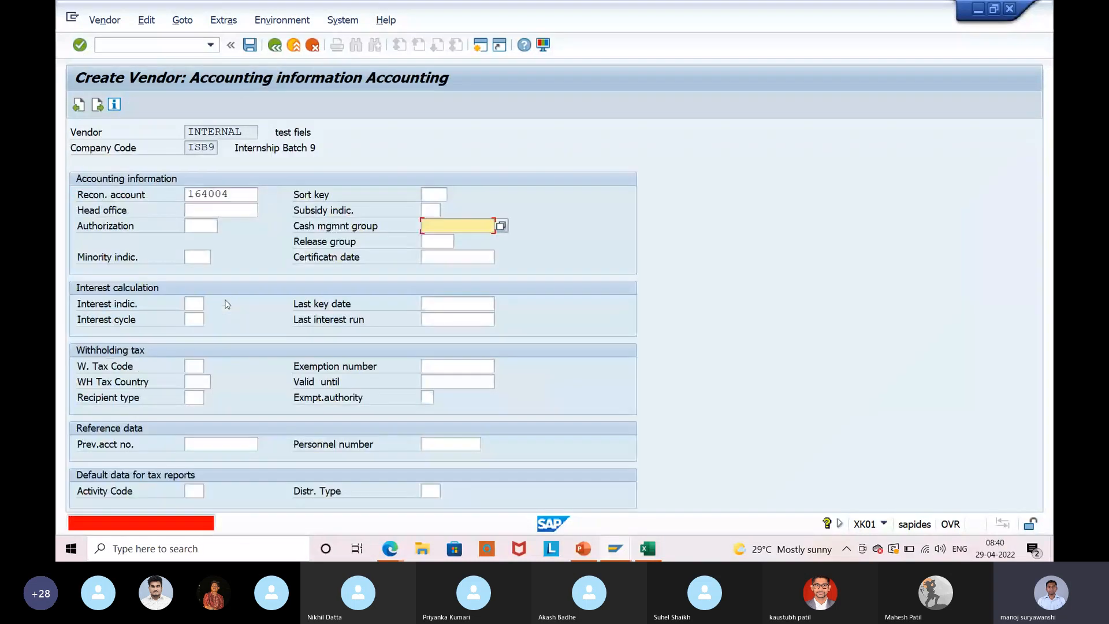
pyautogui.write('A1')
pyautogui.press('Return')
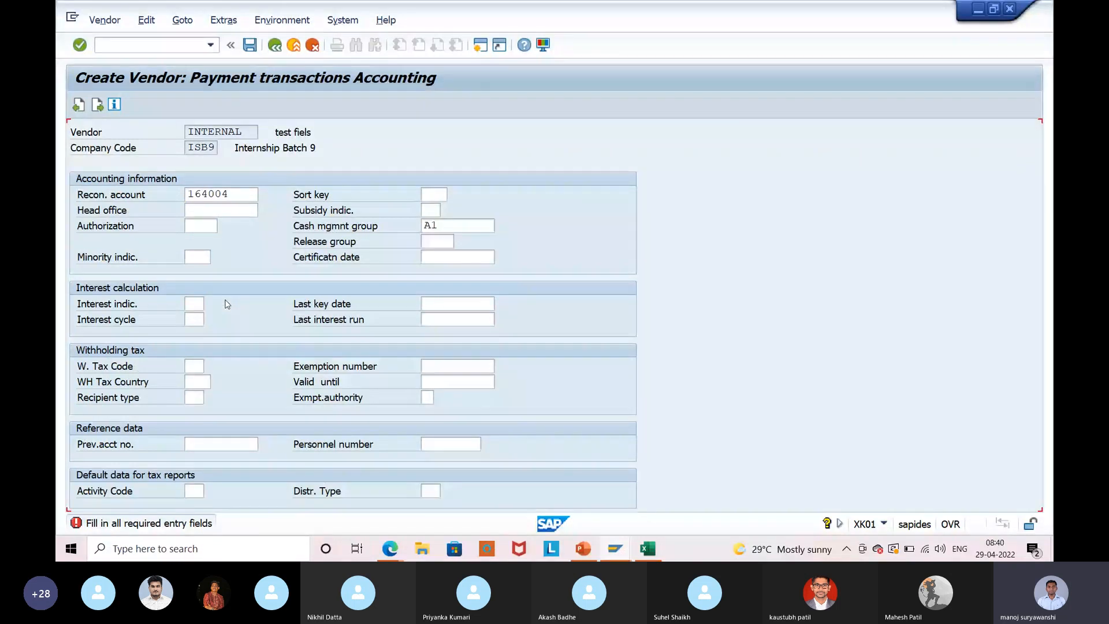
# Set order currency INR, payment terms 0002, tick GR-based invoice verification, and save the vendor.
pyautogui.press('Return')
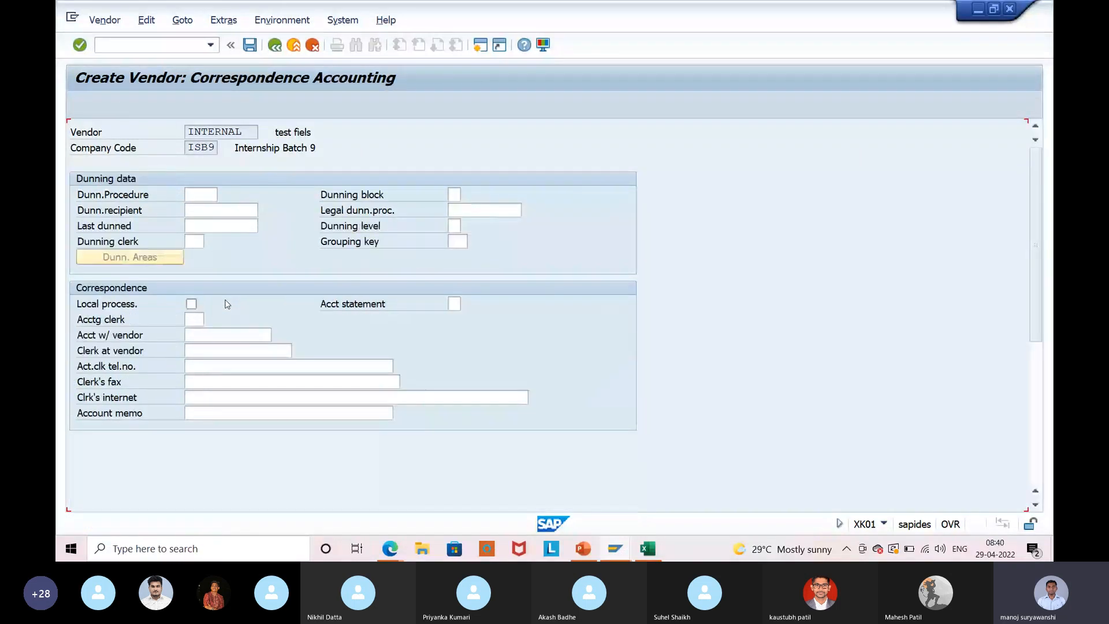
pyautogui.press('Return')
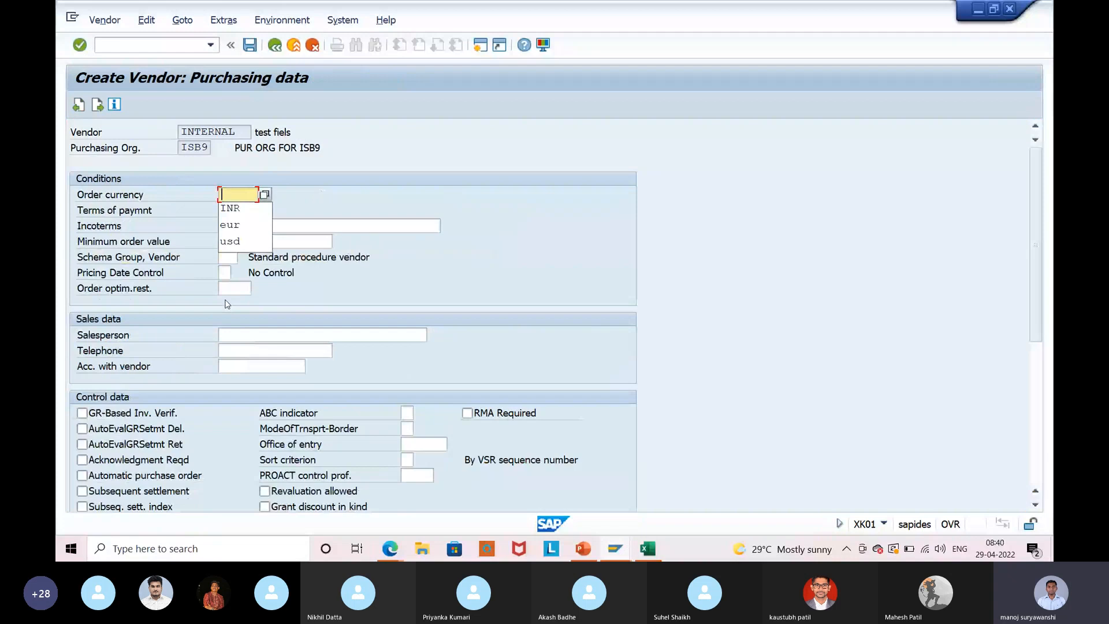
pyautogui.press('Down')
pyautogui.press('Return')
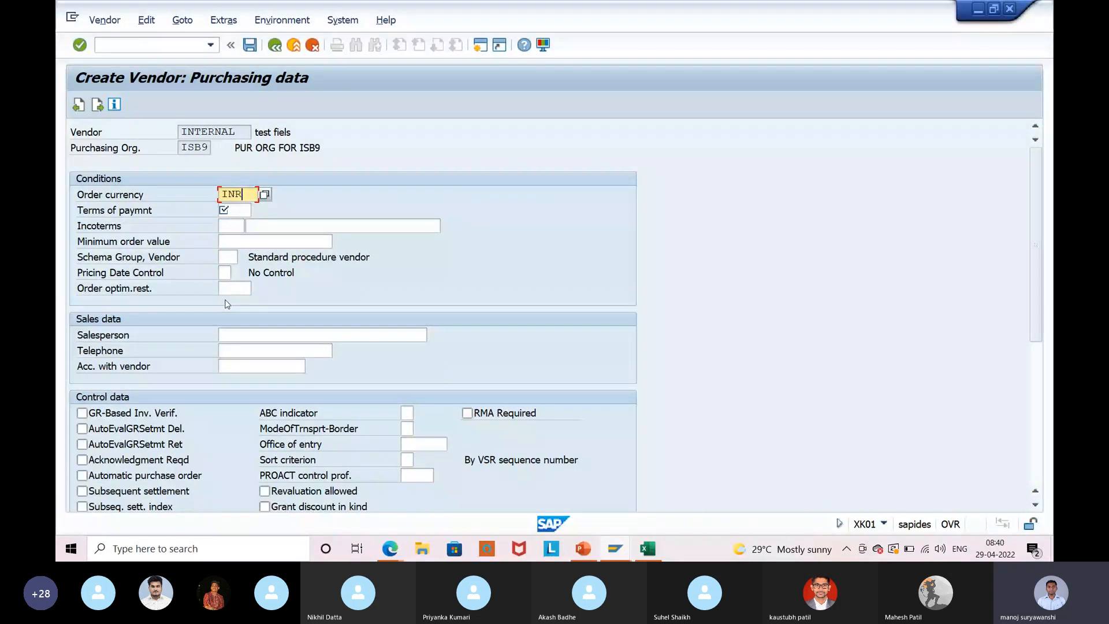
pyautogui.press('Return')
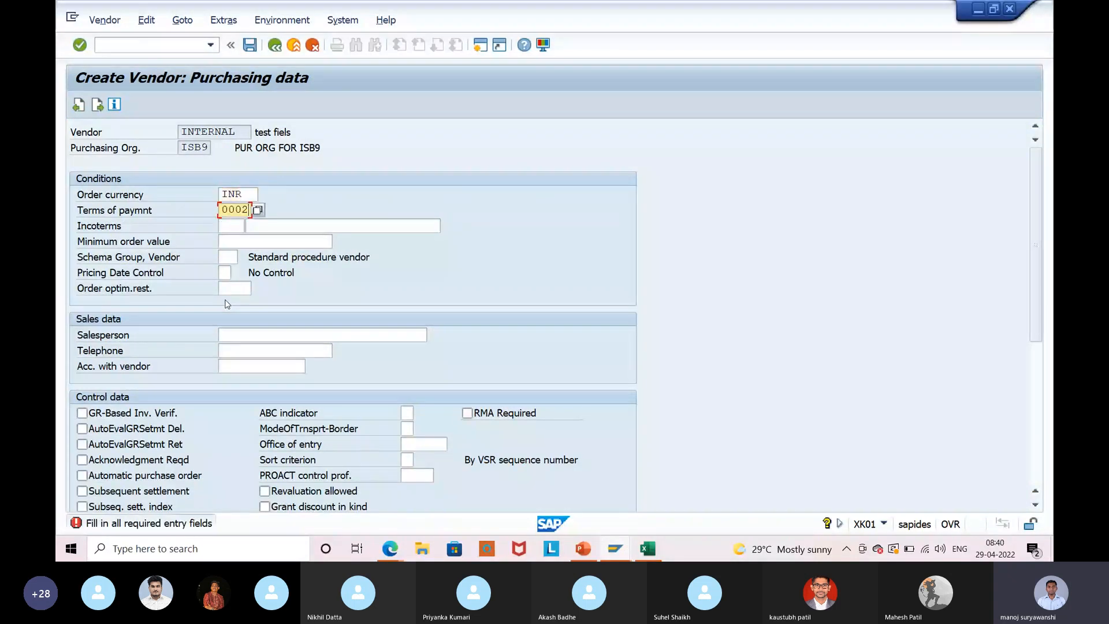
pyautogui.click(106, 415)
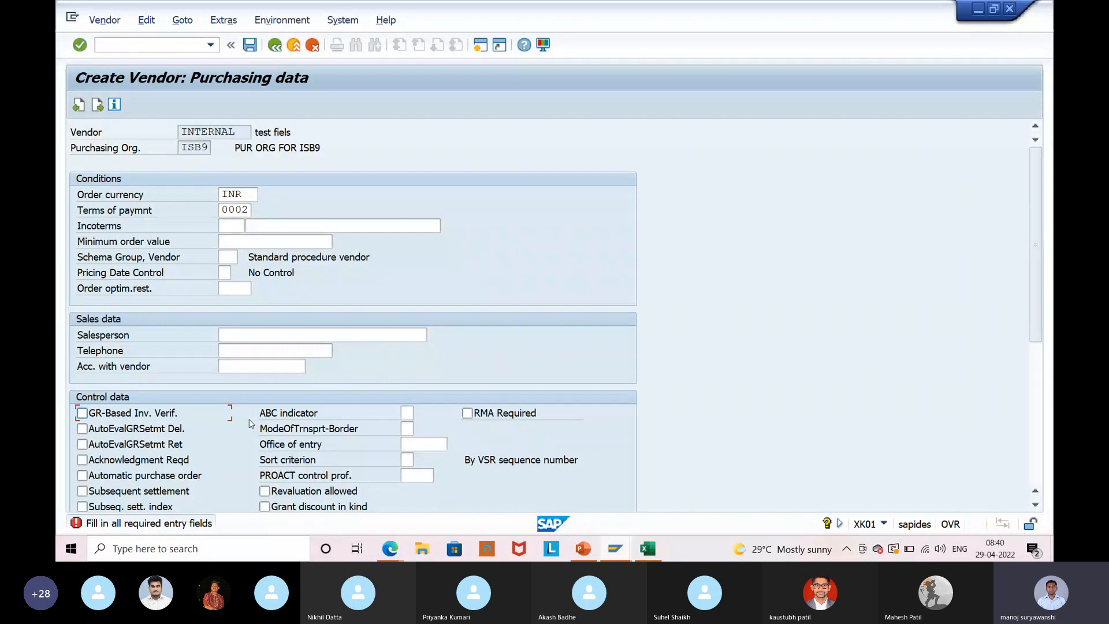
pyautogui.click(82, 413)
pyautogui.click(250, 46)
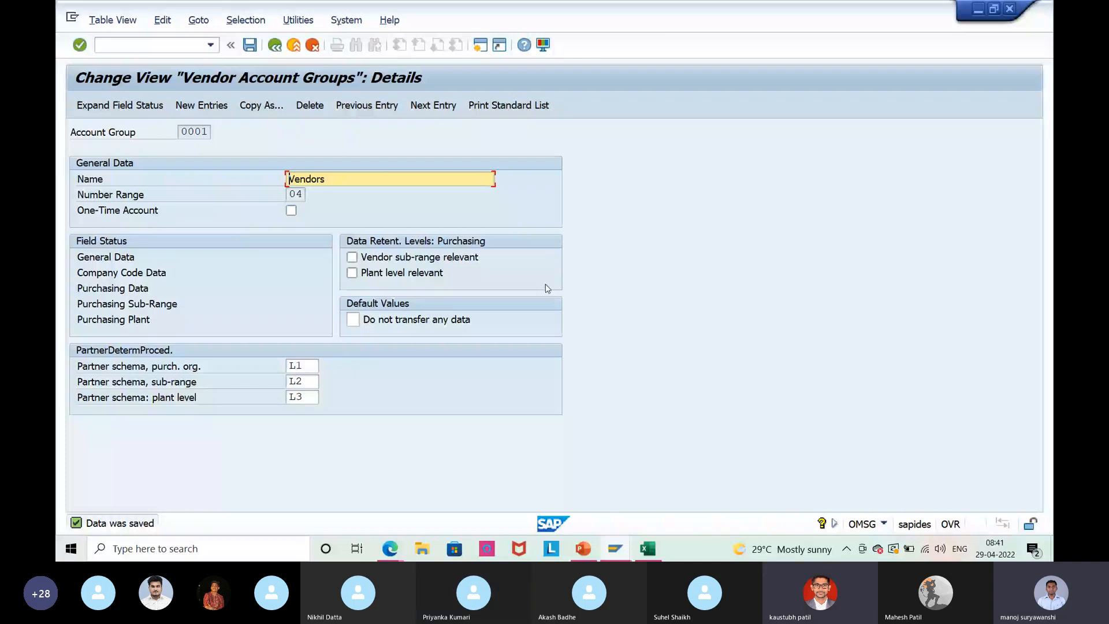
# Leave SAP and bring up the PowerPoint assignment slide.
pyautogui.hotkey('alt', 'Tab')
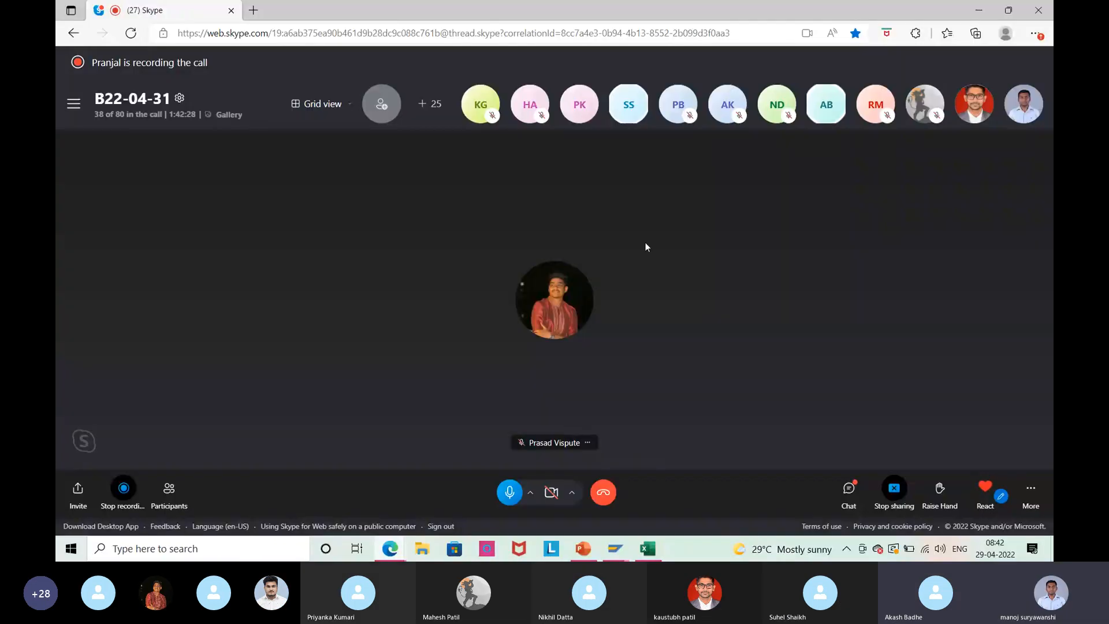
pyautogui.click(583, 549)
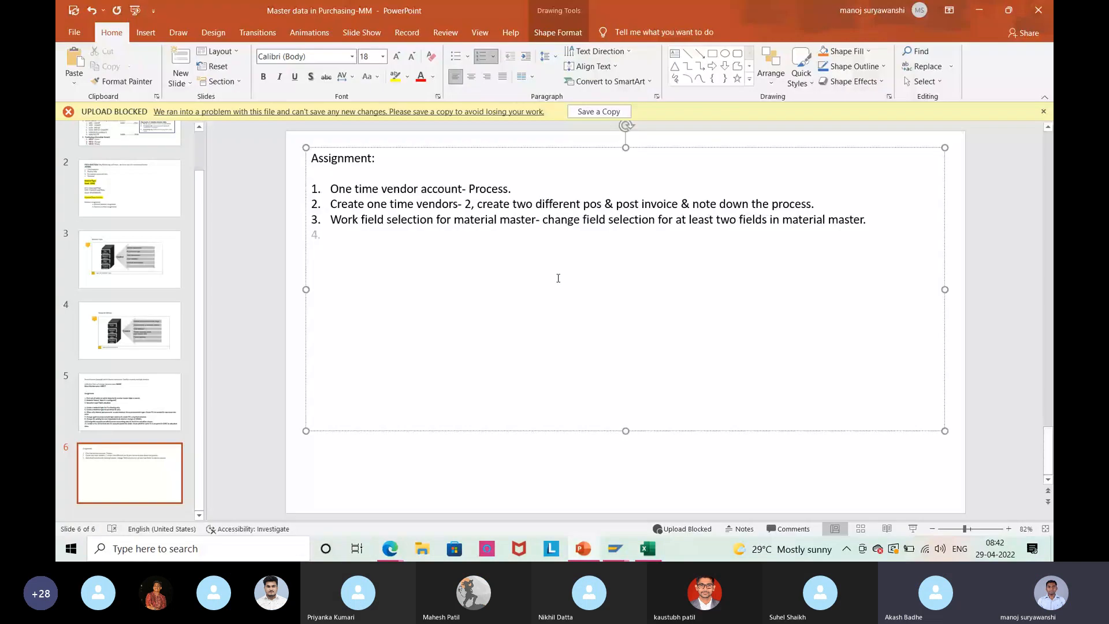
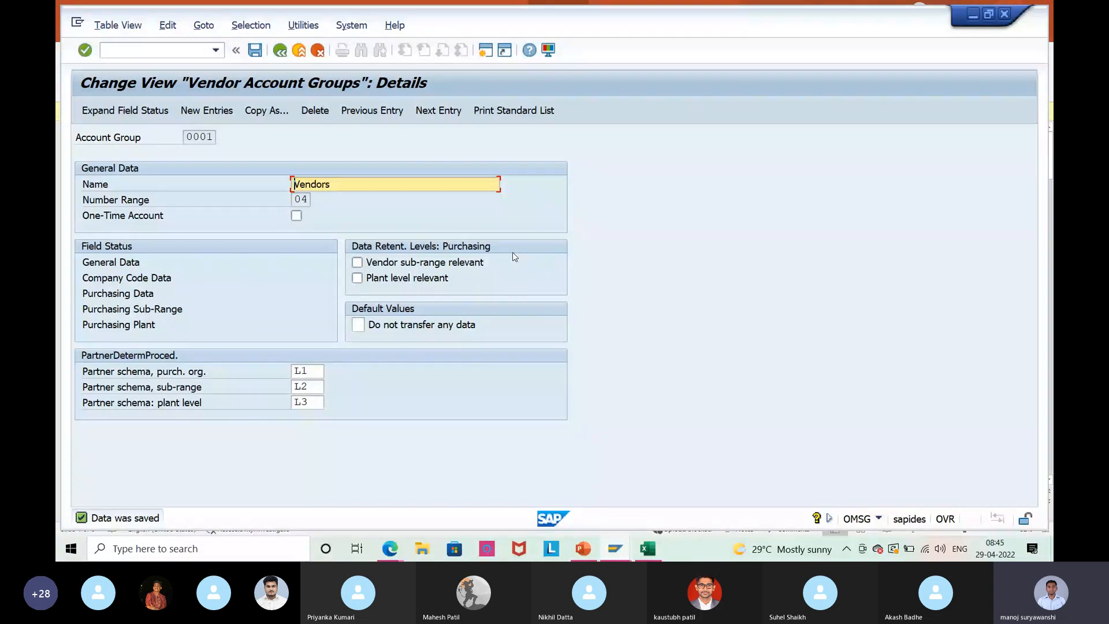
# Tick Plant level relevant for vendor account group 0001, alongside Vendor sub-range relevant.
pyautogui.click(357, 278)
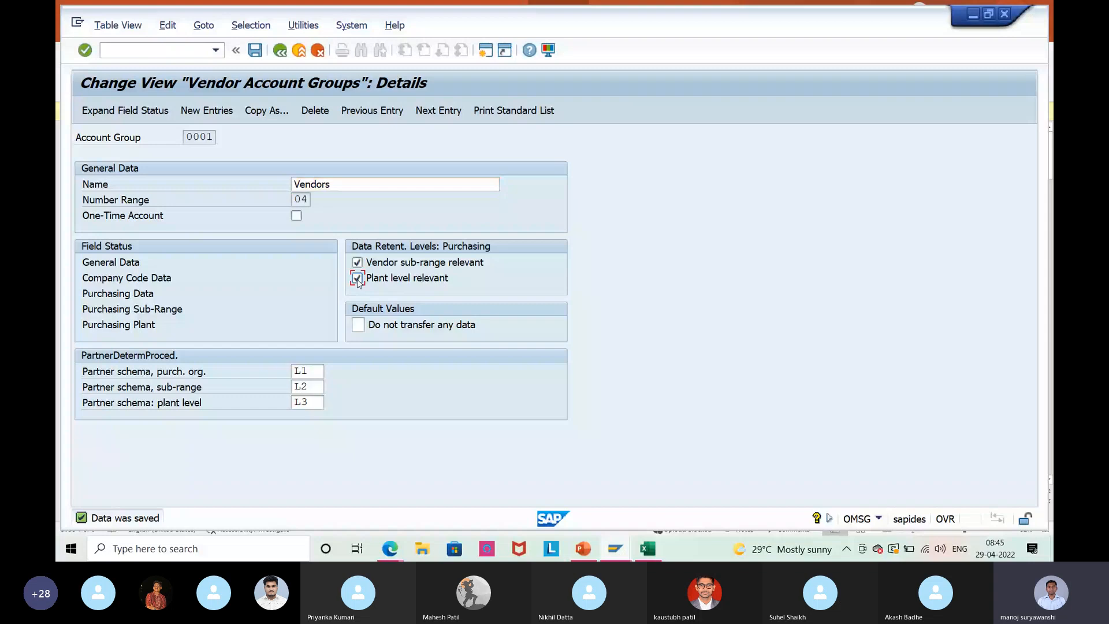
# Switch SAP sessions, dismiss the Express Information notice and back out of Company Code Settings.
pyautogui.press('Return')
pyautogui.moveTo(616, 553)
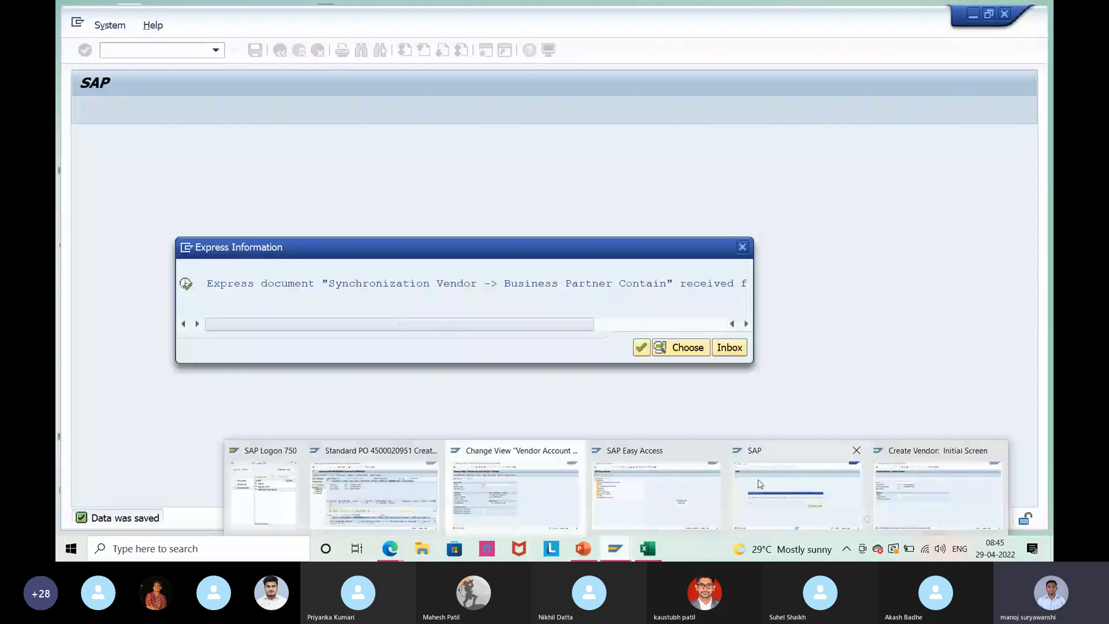
pyautogui.click(760, 484)
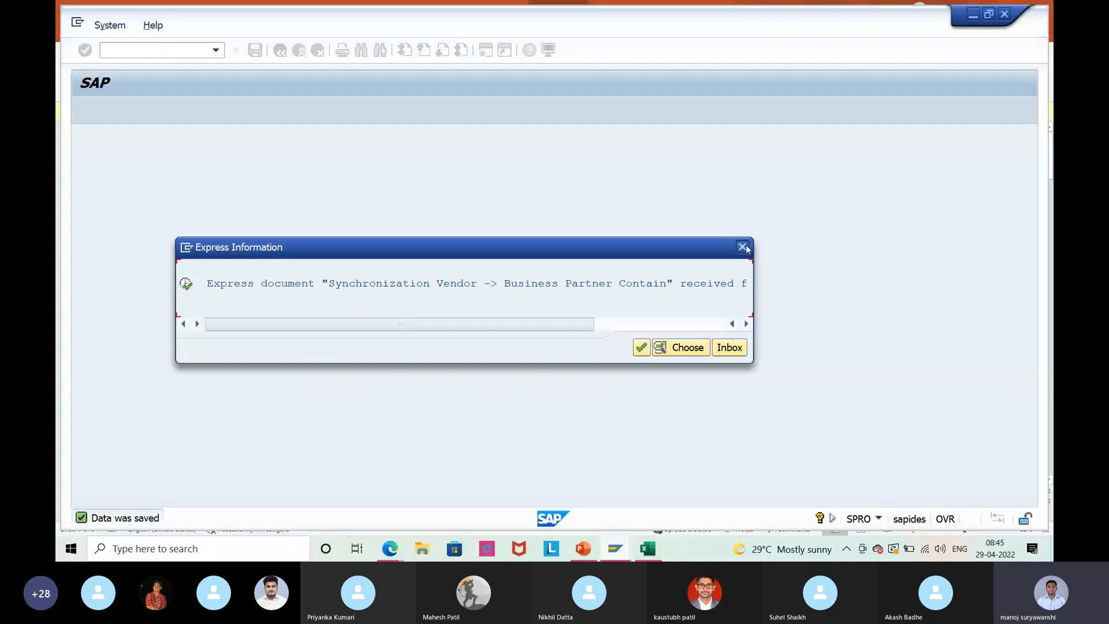
pyautogui.click(743, 247)
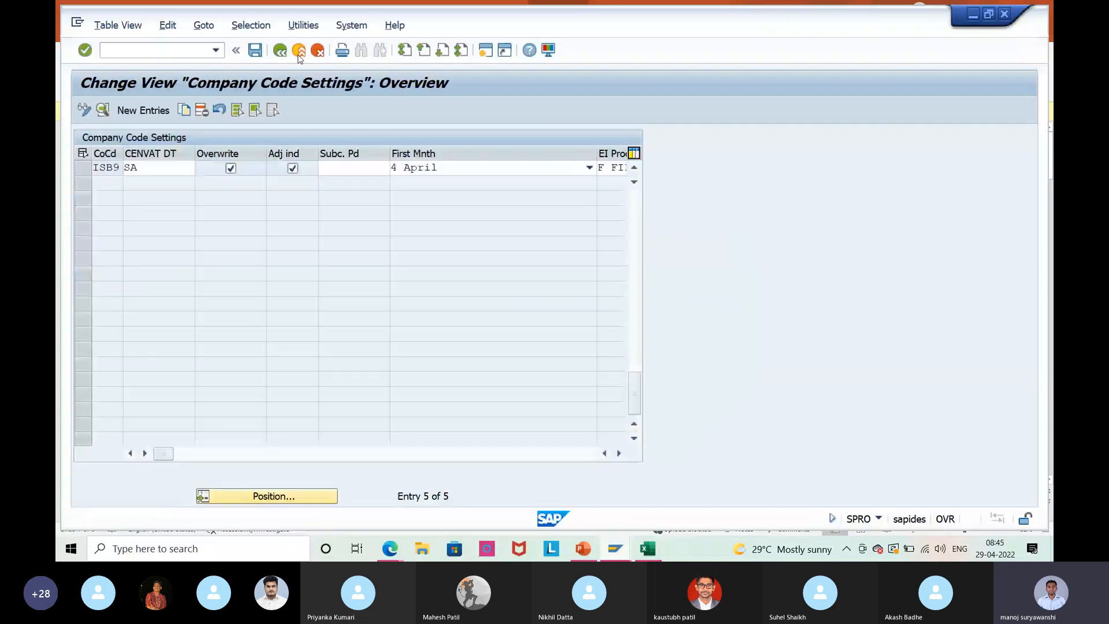
pyautogui.click(299, 52)
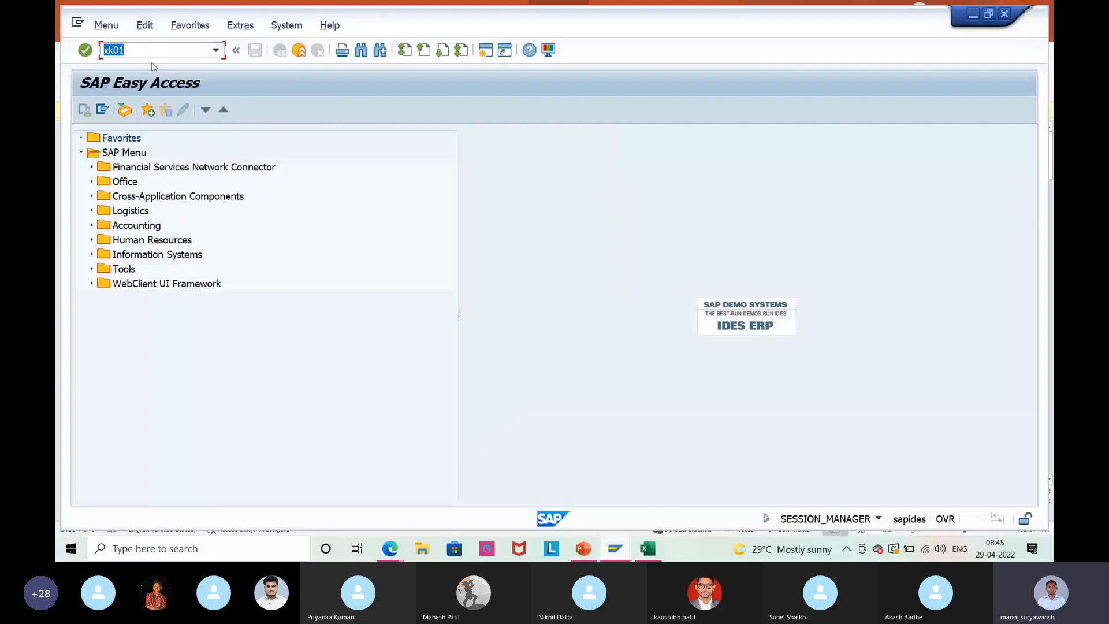
# Start XK01 and enter the vendor name 'test fiels' with country IN.
pyautogui.press('Return')
pyautogui.press('Return')
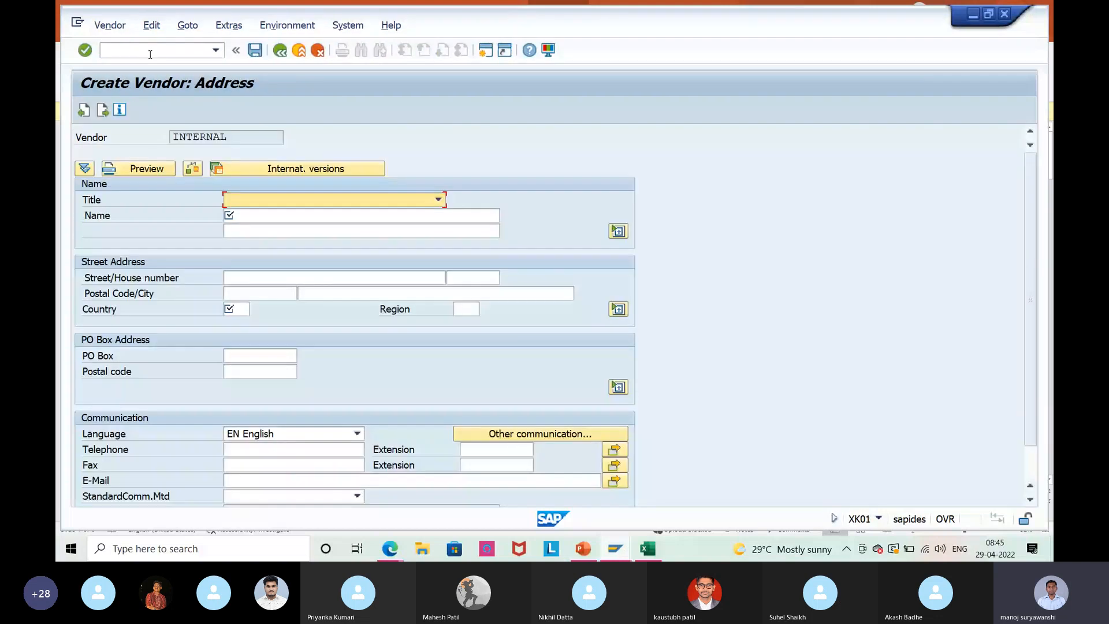
pyautogui.press('Return')
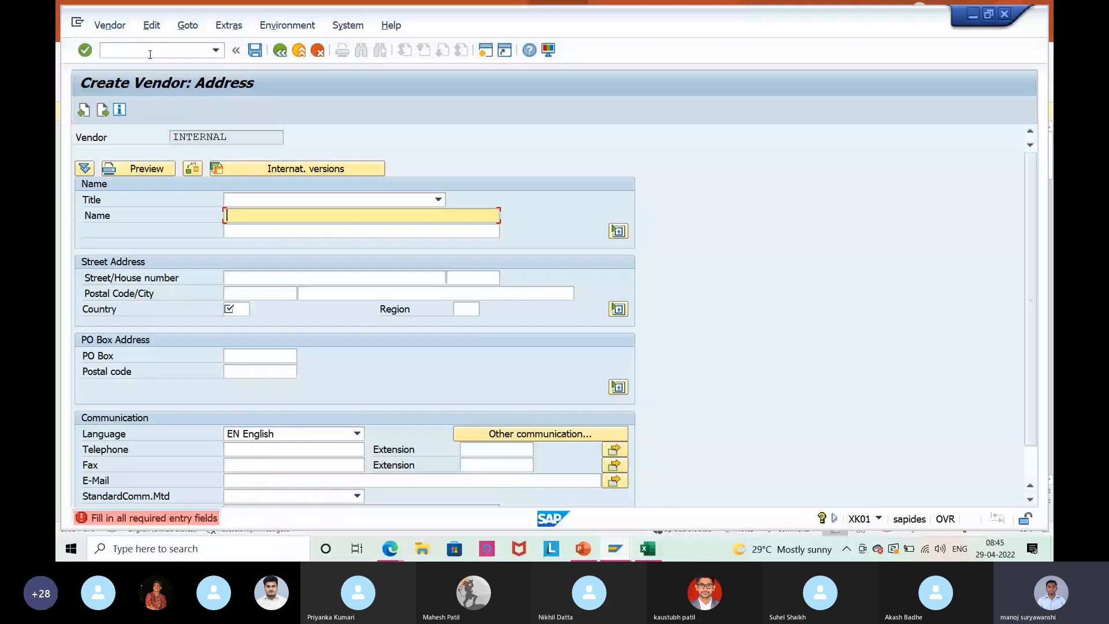
pyautogui.write('test fiels')
pyautogui.press('Return')
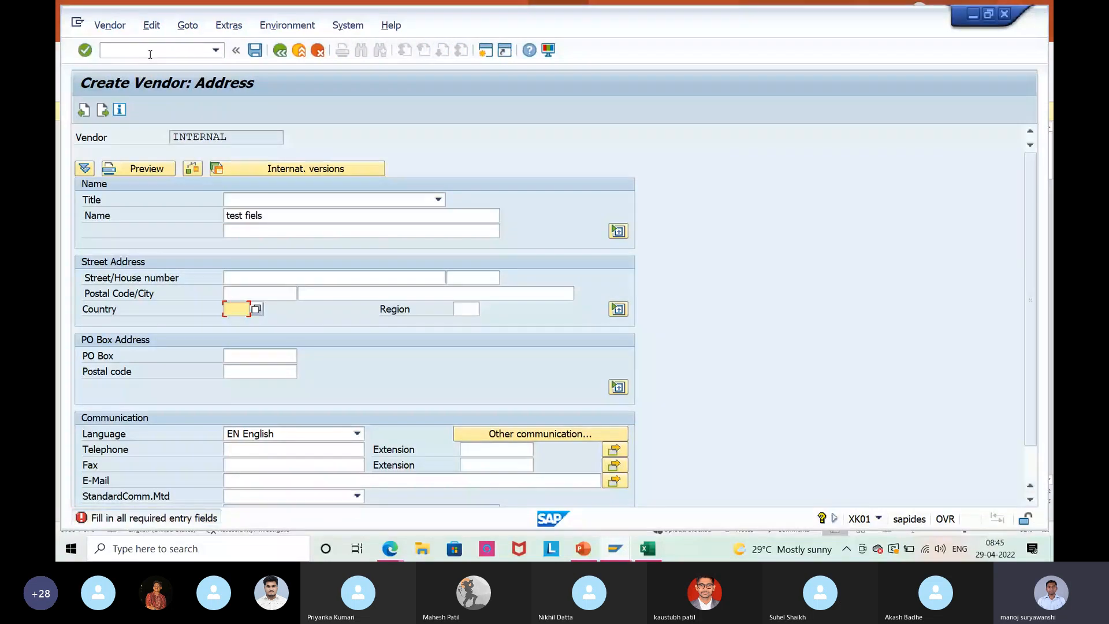
pyautogui.write('IN')
pyautogui.press('Return')
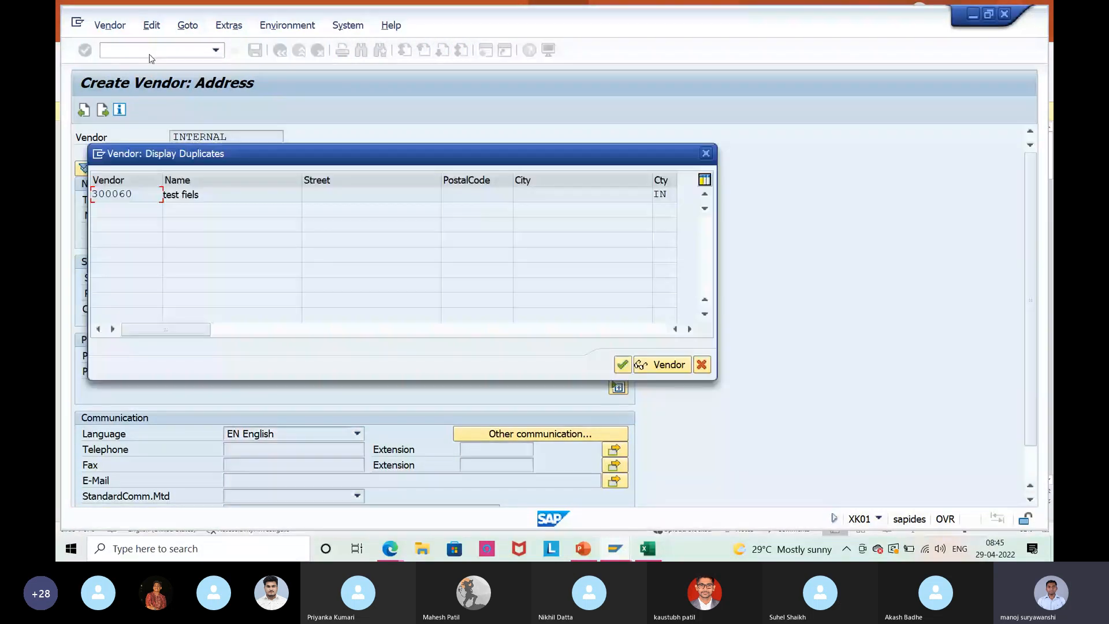
# Skip duplicates and contact persons, then set reconciliation account 164004.
pyautogui.press('Return')
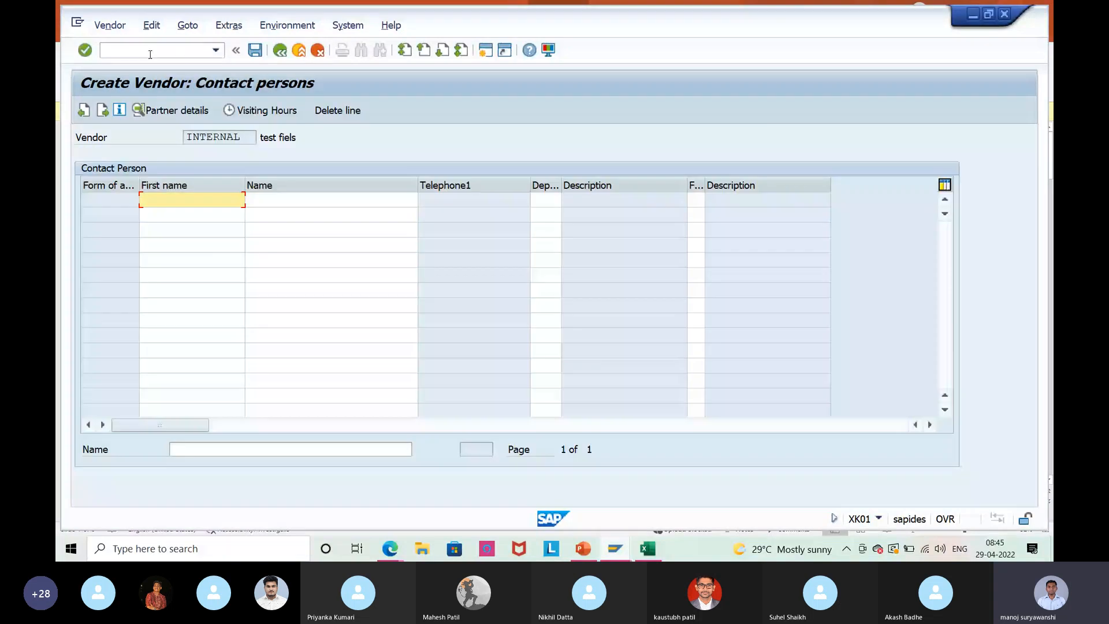
pyautogui.press('Return')
pyautogui.press('Down')
pyautogui.press('Down')
pyautogui.press('Return')
pyautogui.press('Return')
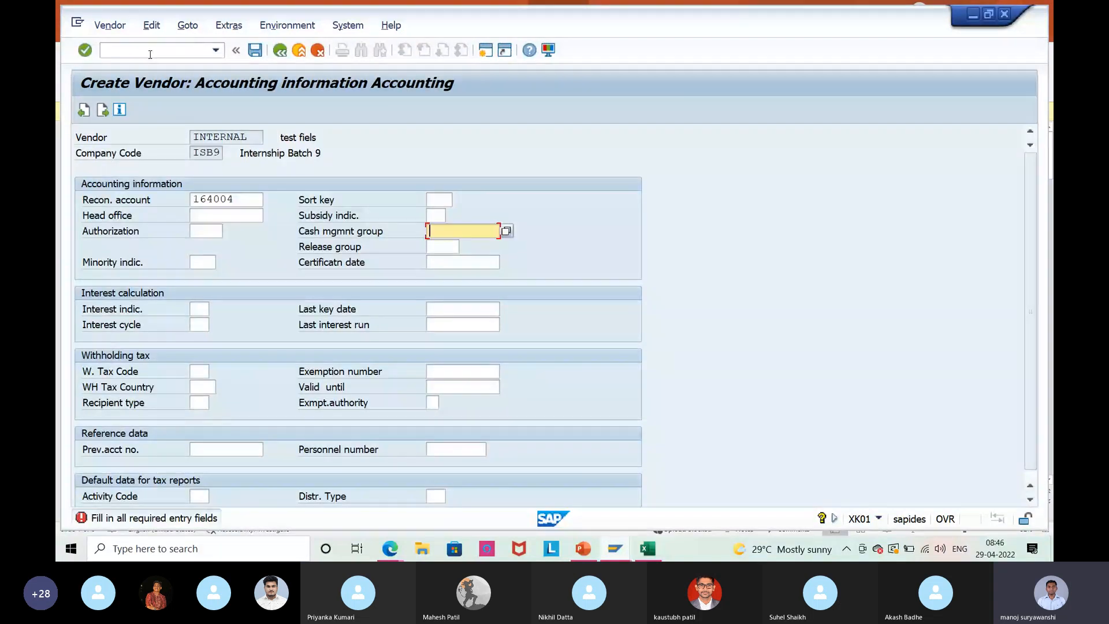
pyautogui.press('Down')
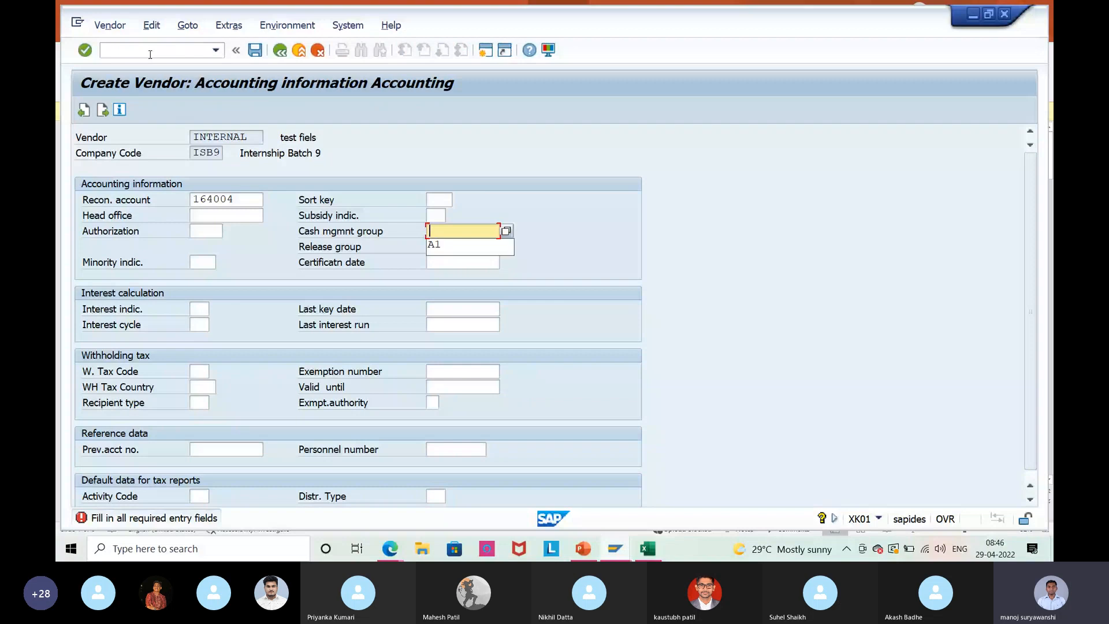
pyautogui.press('Return')
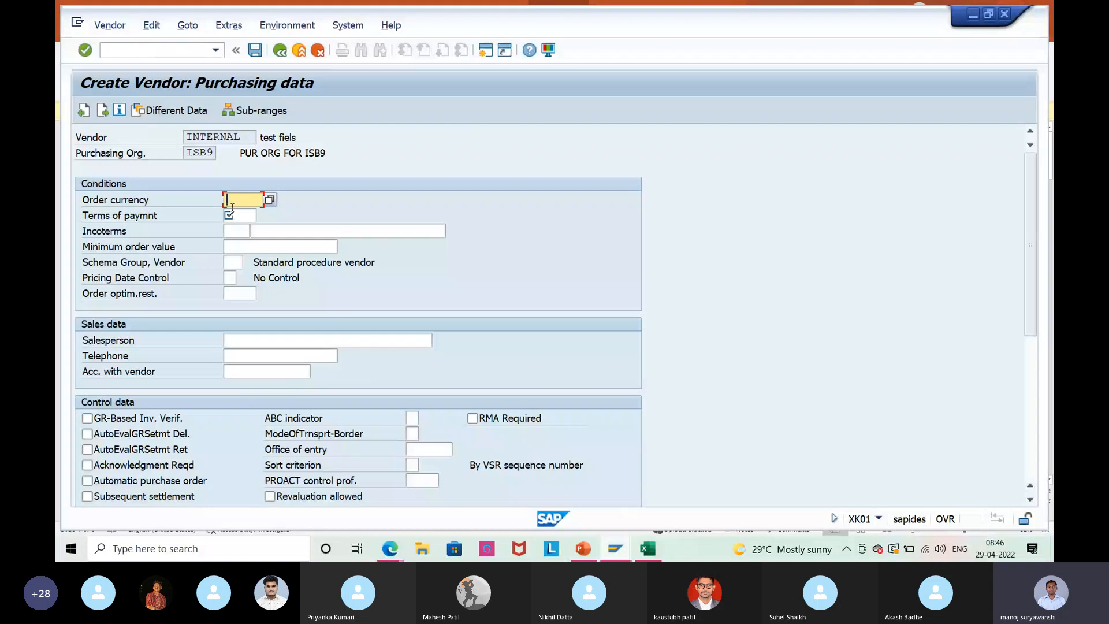
# Enter order currency INR for purchasing org ISB9 and open the Create different data dialog.
pyautogui.click(186, 152)
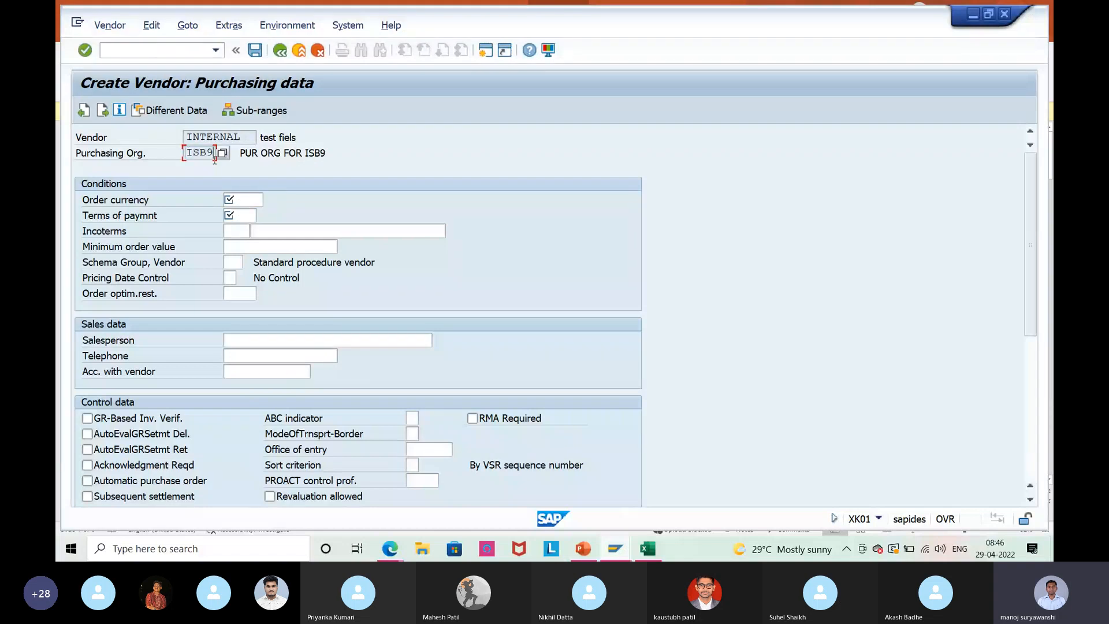
pyautogui.click(242, 202)
pyautogui.write('inr')
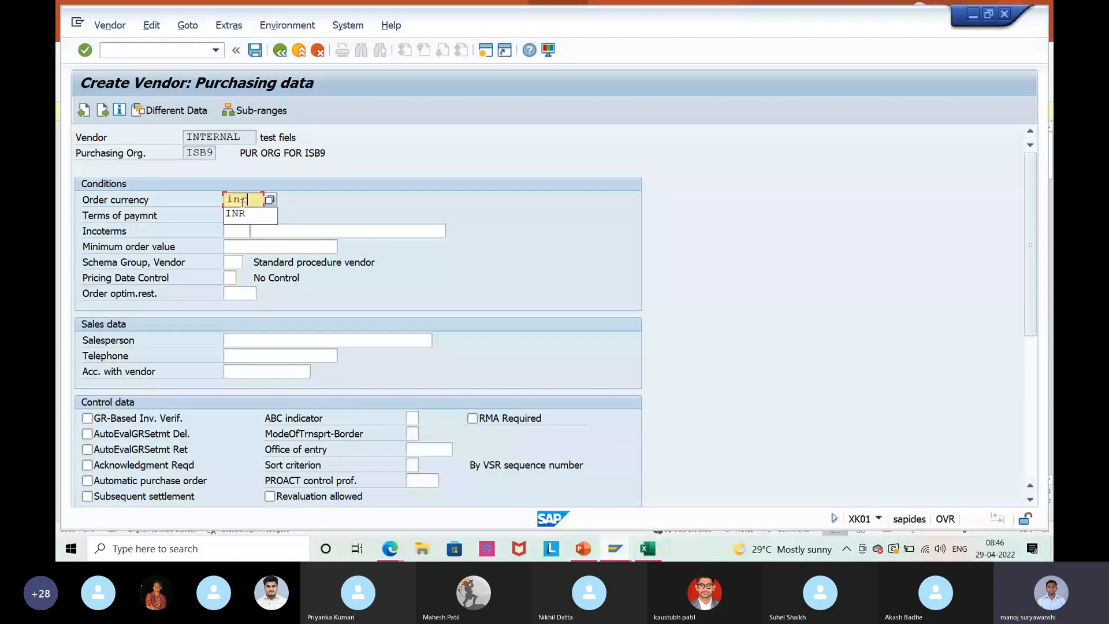
pyautogui.press('Tab')
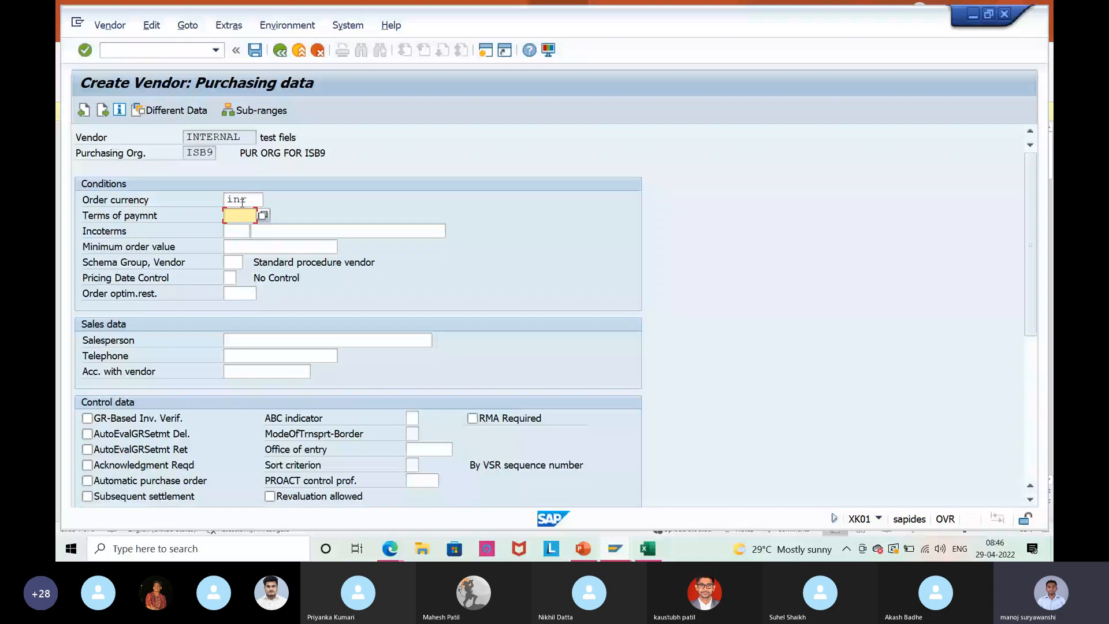
pyautogui.press('Return')
pyautogui.click(94, 243)
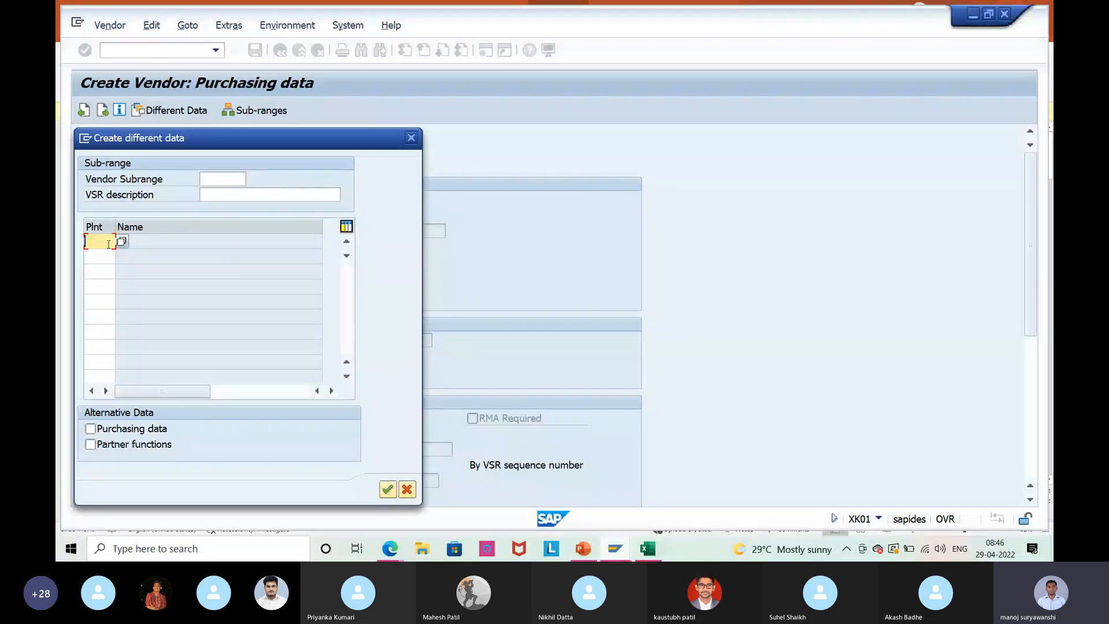
# Give plant ISP1 its own purchasing data with payment terms 0003.
pyautogui.write('1spl')
pyautogui.click(91, 429)
pyautogui.press('Return')
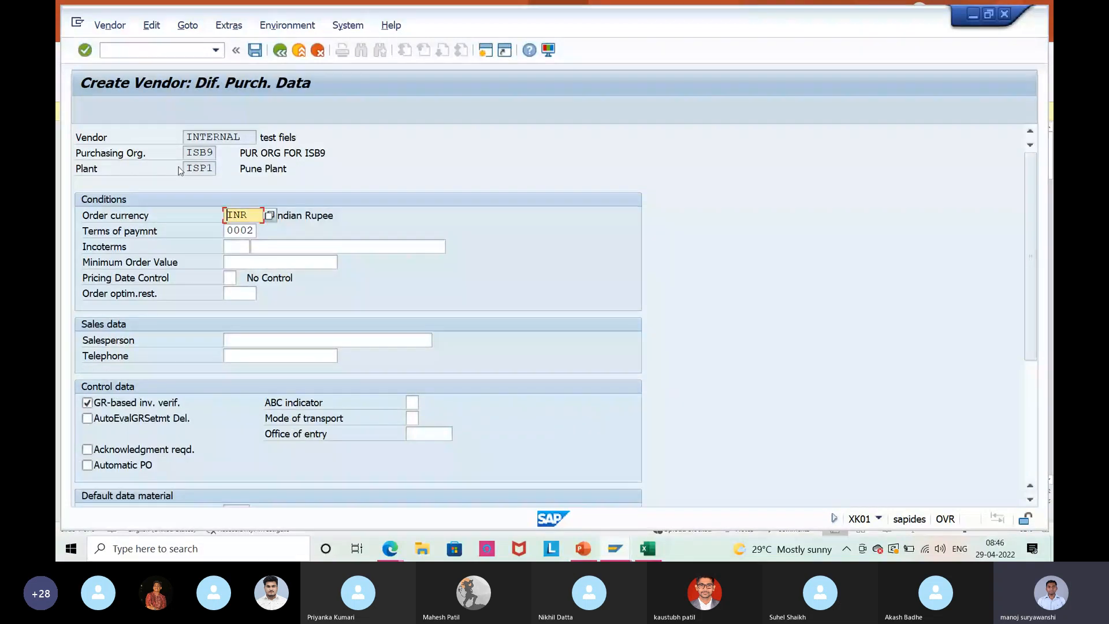
pyautogui.click(205, 168)
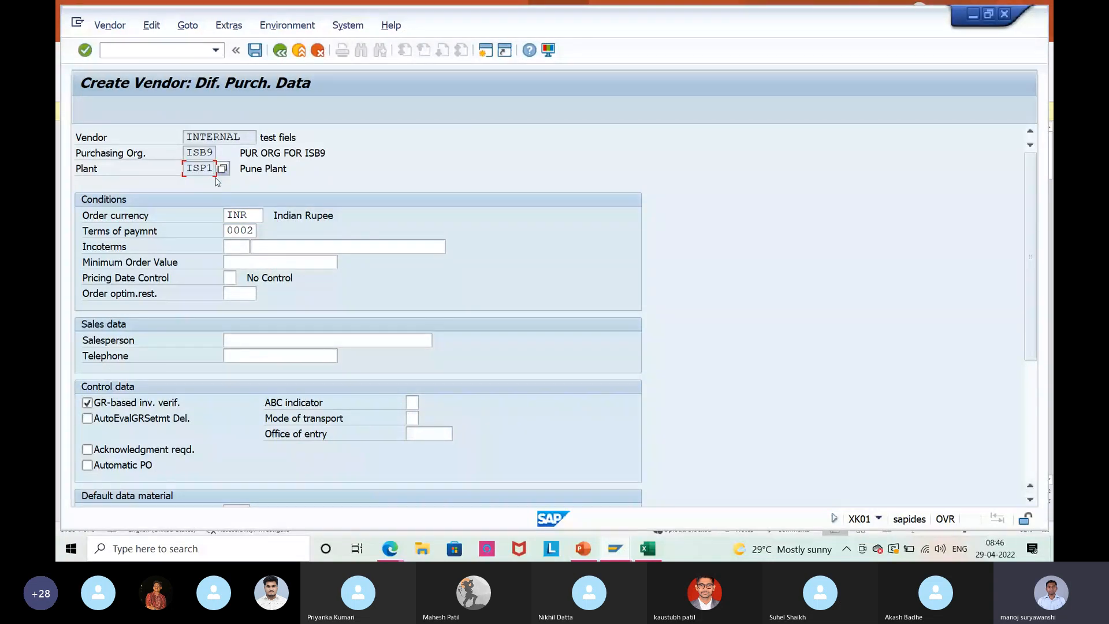
pyautogui.press('Up')
pyautogui.click(314, 274)
pyautogui.click(249, 230)
pyautogui.write('3')
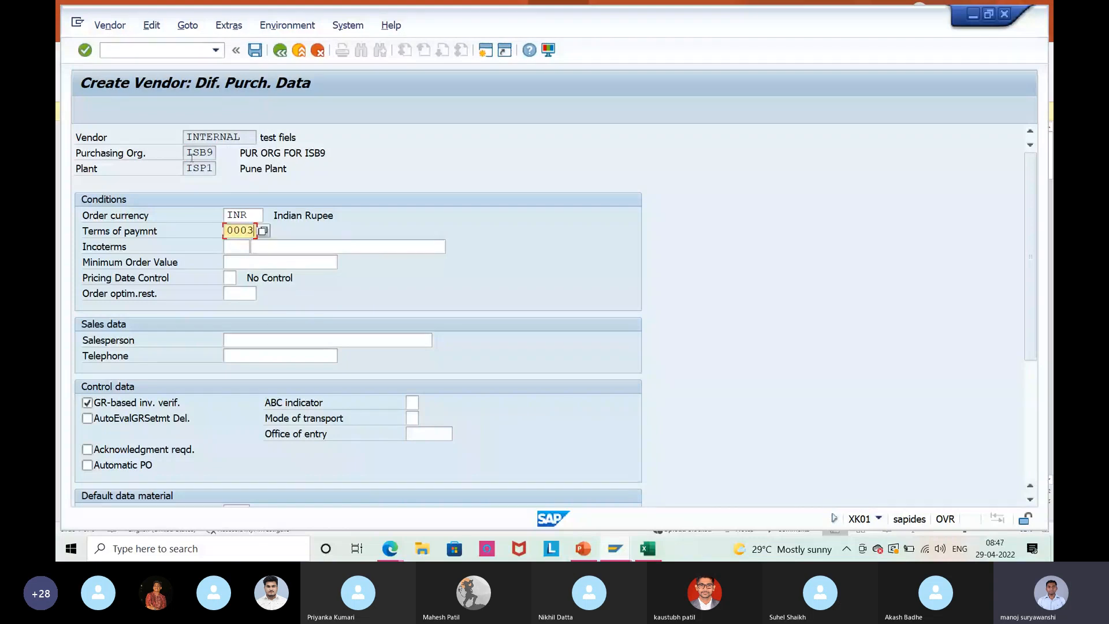
# Review the ISB9/ISP1 purchasing data, return to the plant data table and save the vendor.
pyautogui.moveTo(192, 157); pyautogui.dragTo(217, 164)
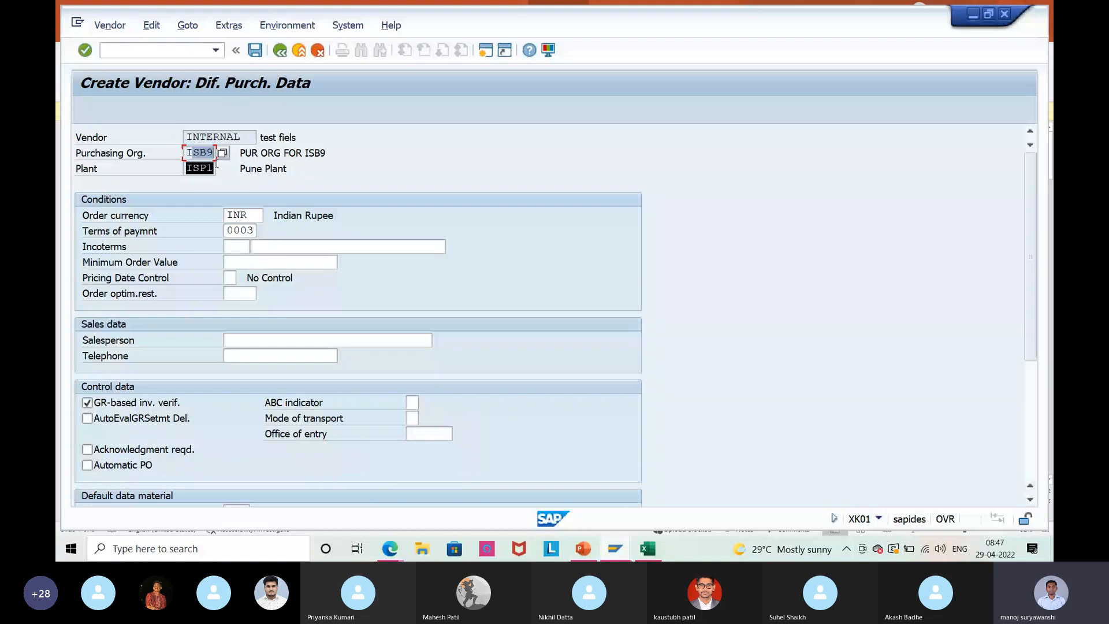
pyautogui.click(252, 231)
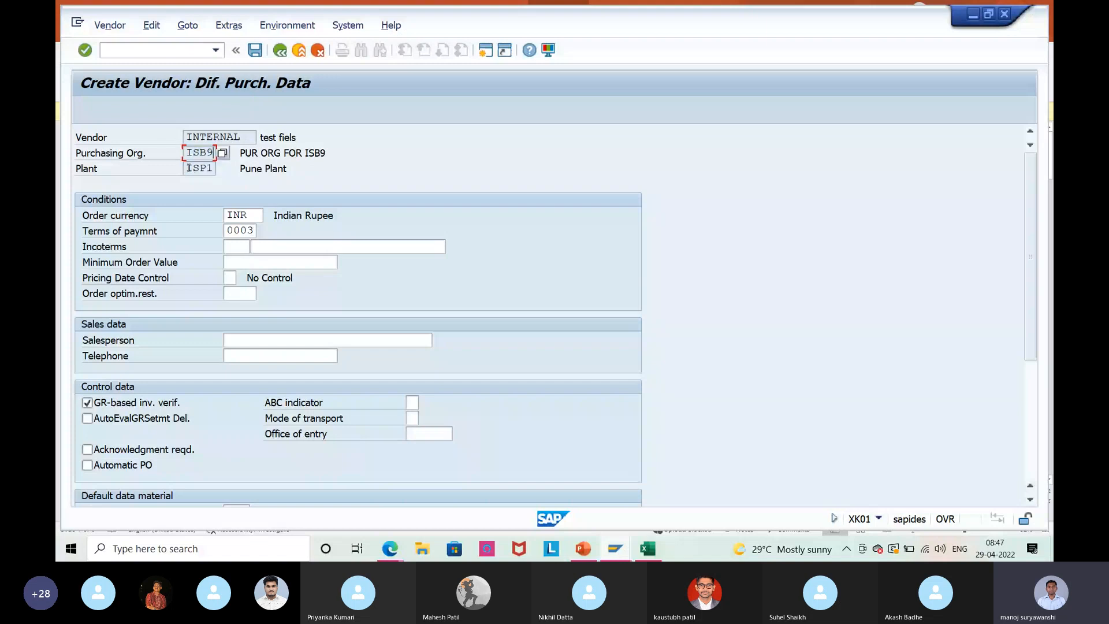
pyautogui.moveTo(189, 167); pyautogui.dragTo(216, 176)
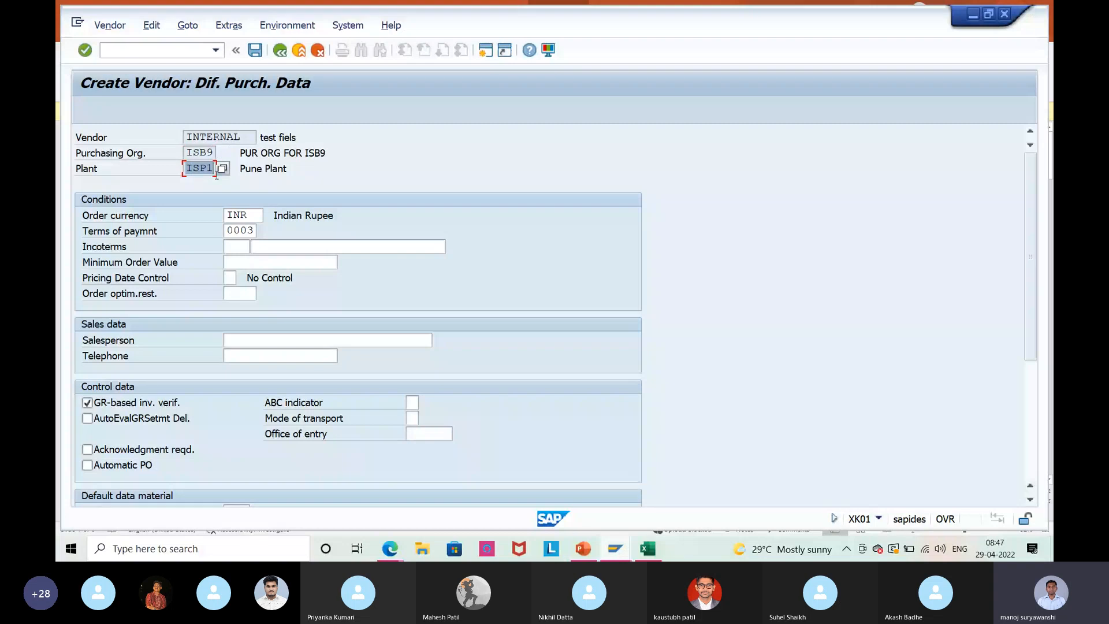
pyautogui.moveTo(226, 231); pyautogui.dragTo(270, 229)
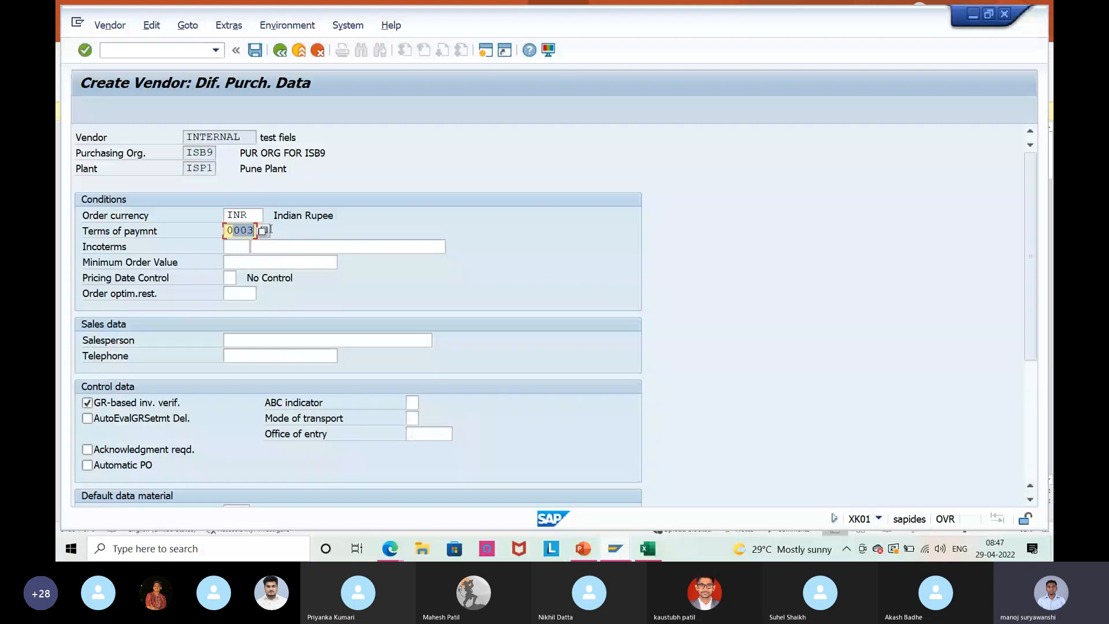
pyautogui.click(449, 185)
pyautogui.scroll(-4, 448, 185)
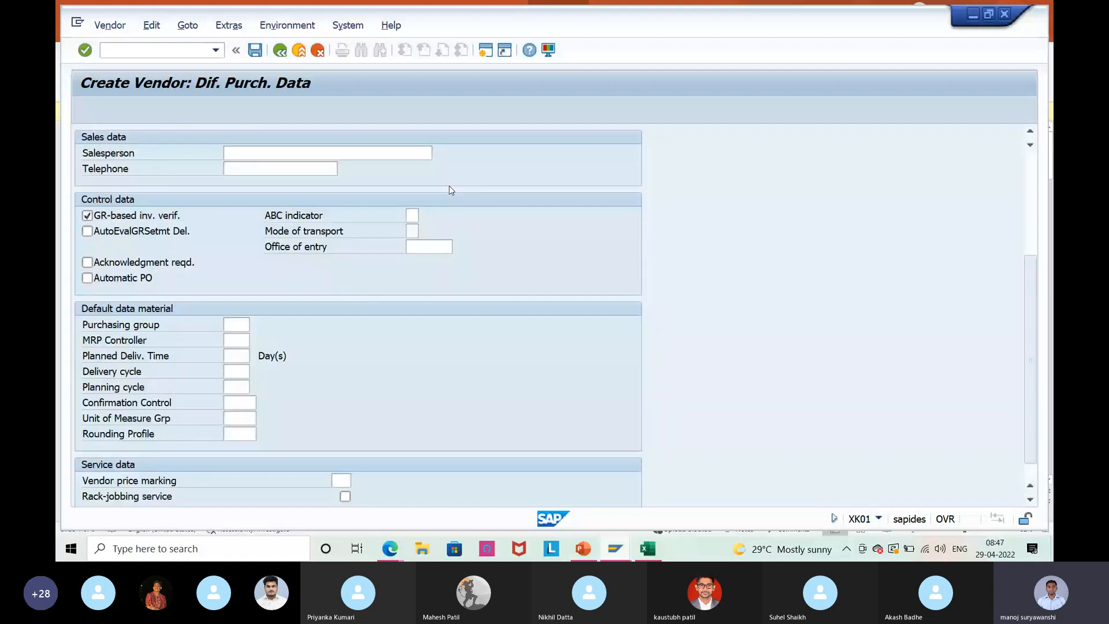
pyautogui.scroll(2, 451, 190)
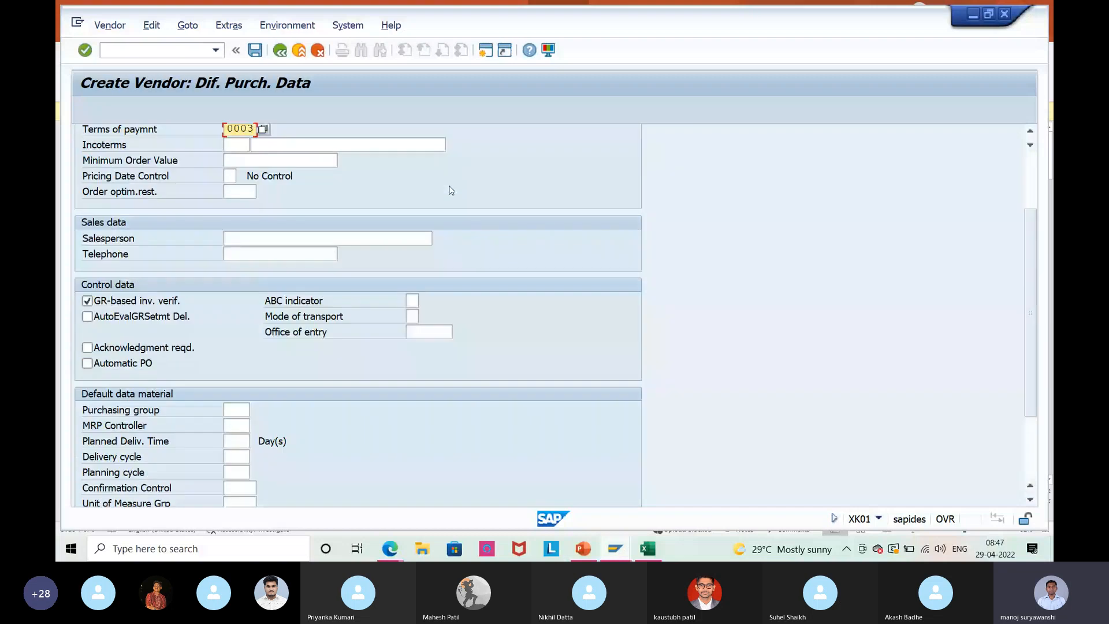
pyautogui.scroll(3, 451, 190)
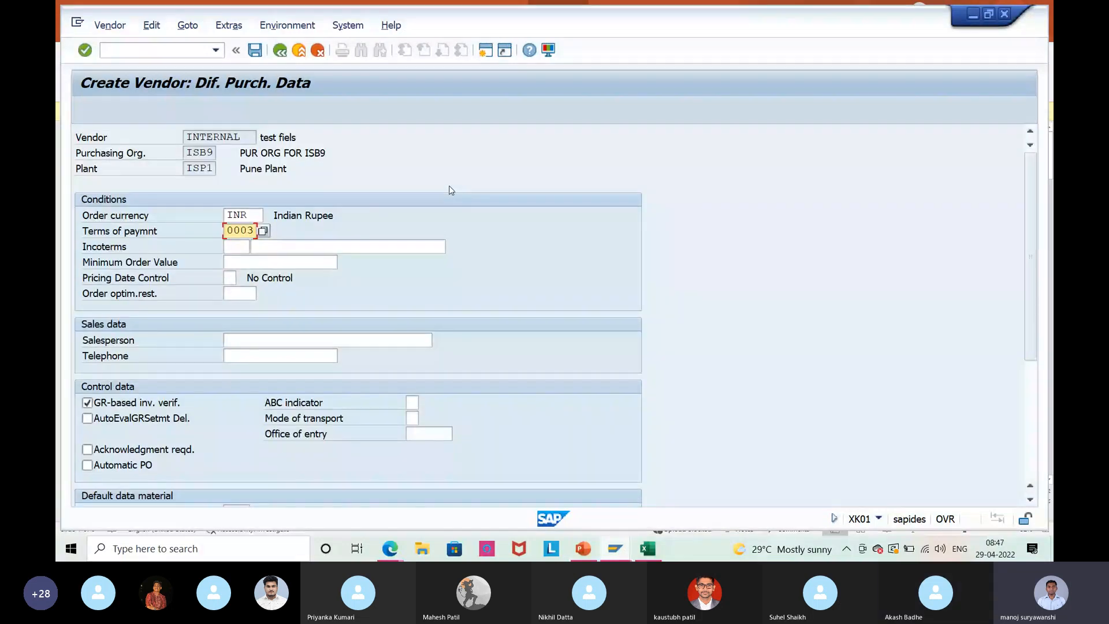
pyautogui.click(184, 172)
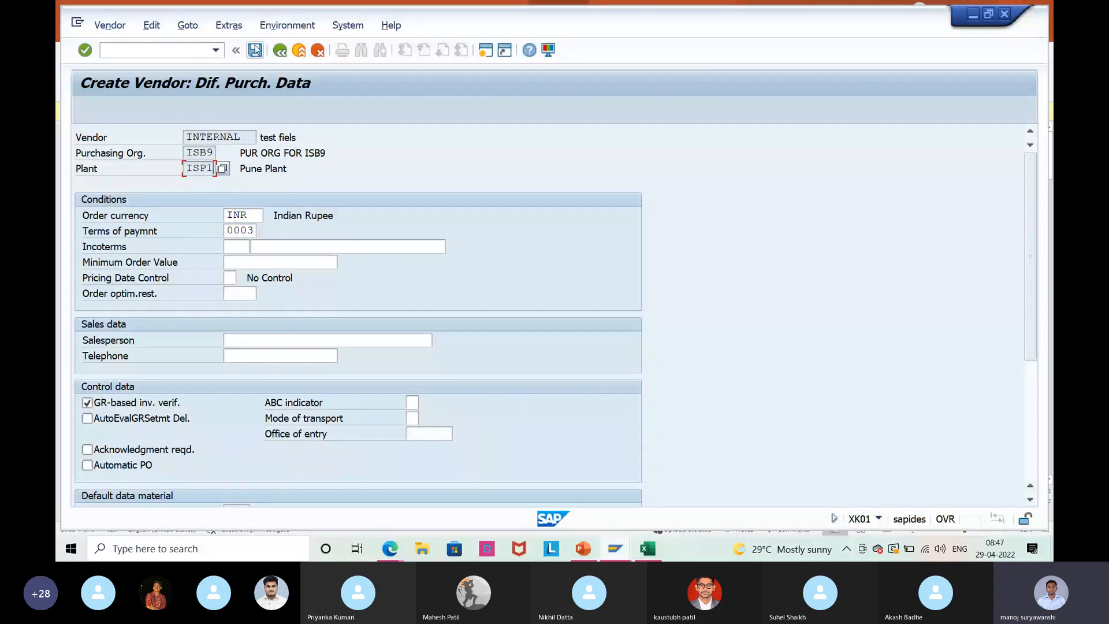
pyautogui.click(280, 53)
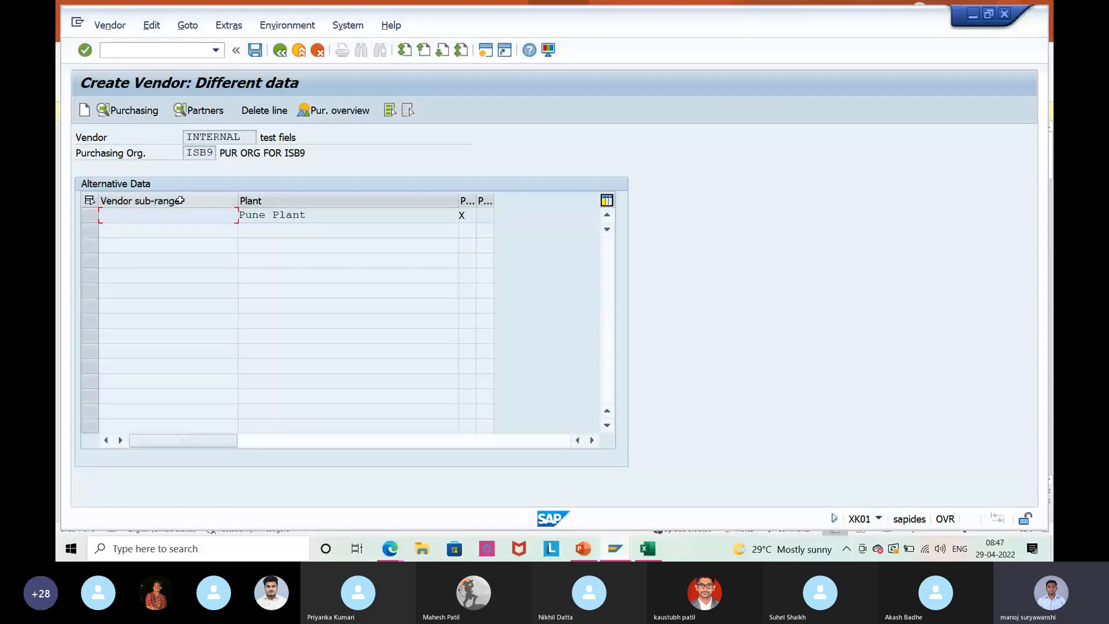
pyautogui.click(254, 51)
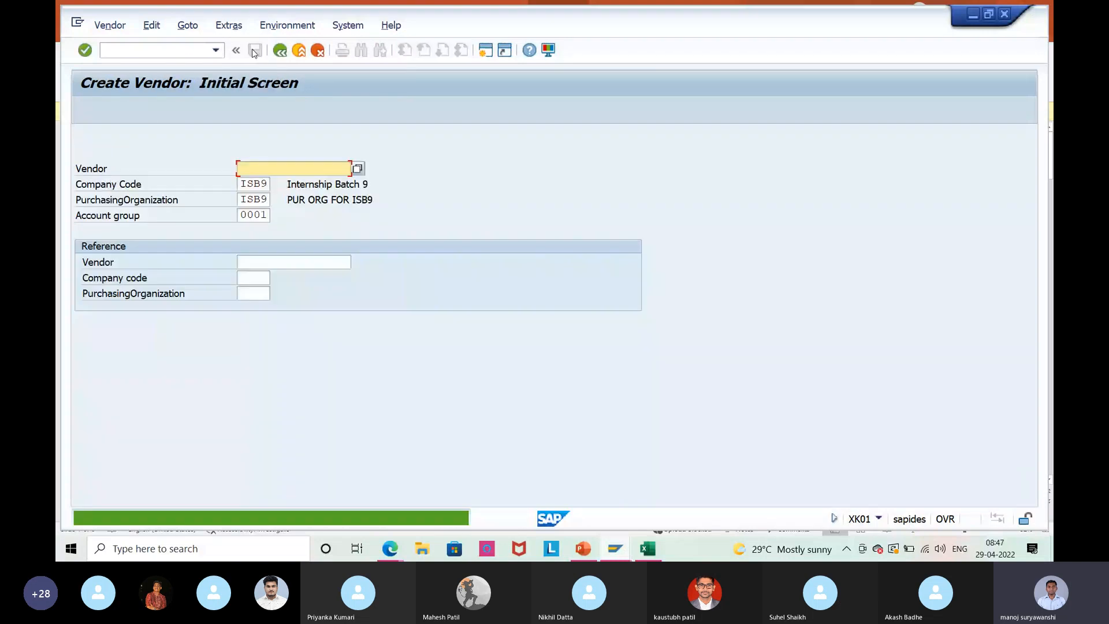
# Start a new vendor named 'test' in country IN, passing the duplicate-address notice.
pyautogui.click(338, 179)
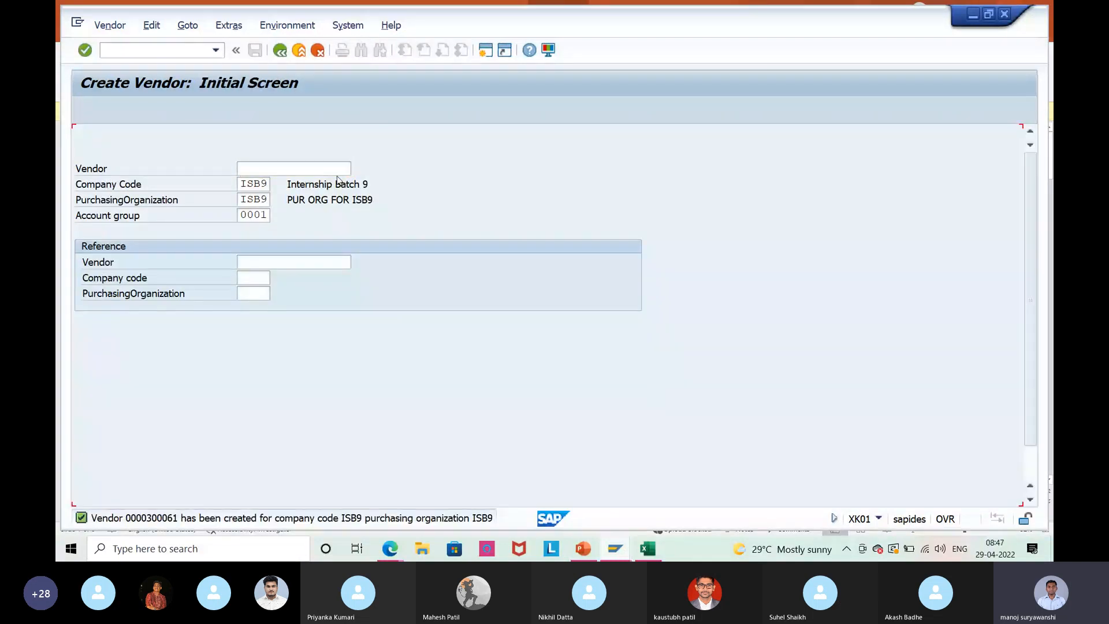
pyautogui.press('Return')
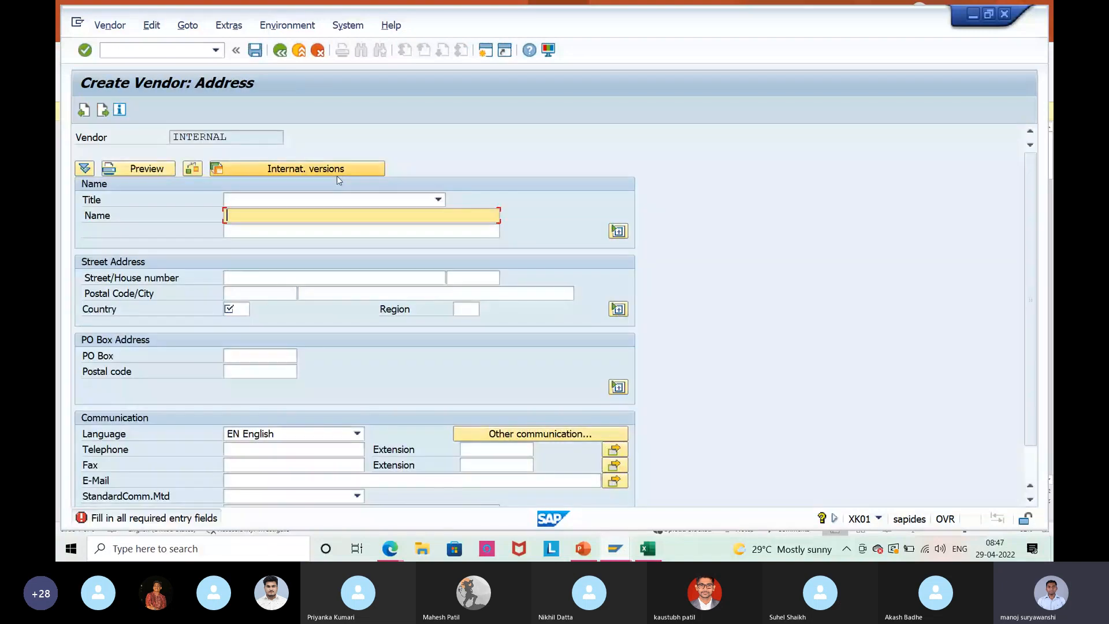
pyautogui.write('test')
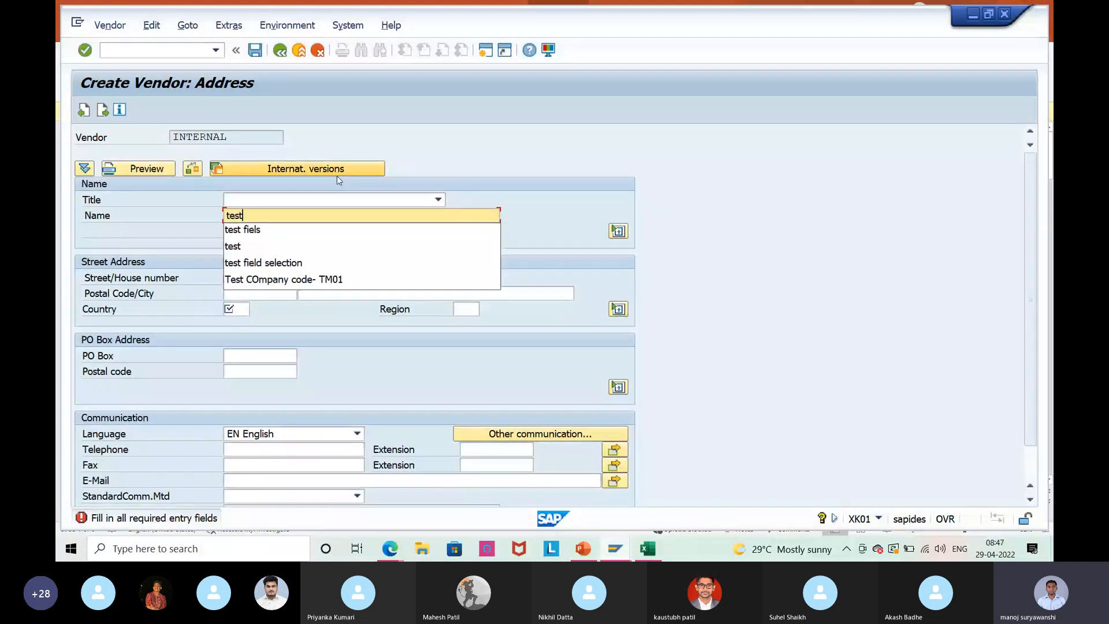
pyautogui.press('Return')
pyautogui.write('IN')
pyautogui.press('Return')
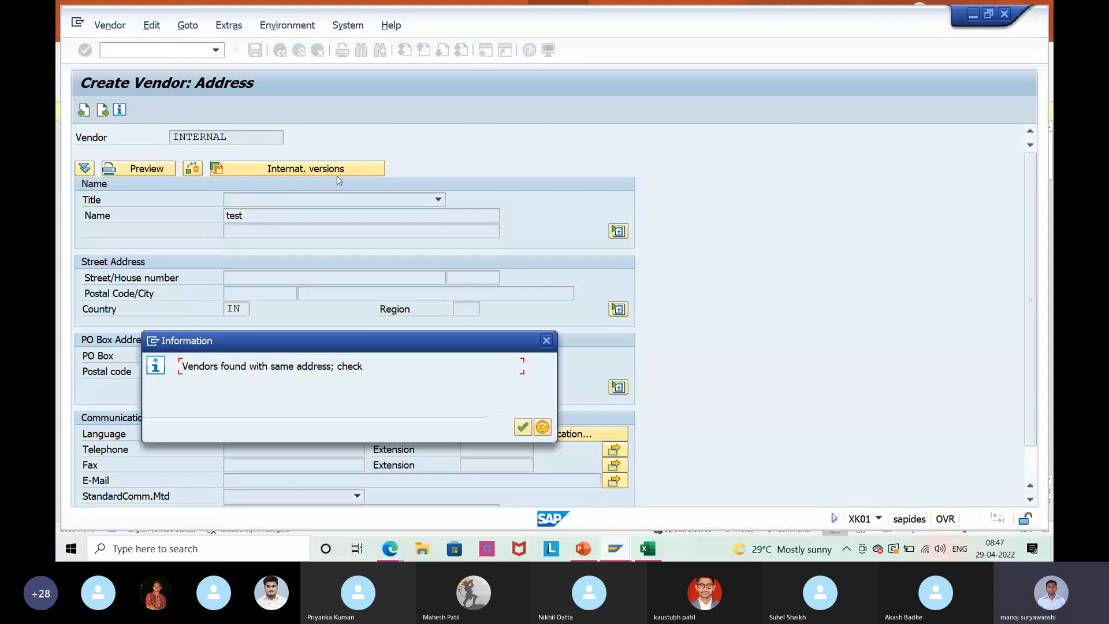
pyautogui.press('Return')
pyautogui.press('Return')
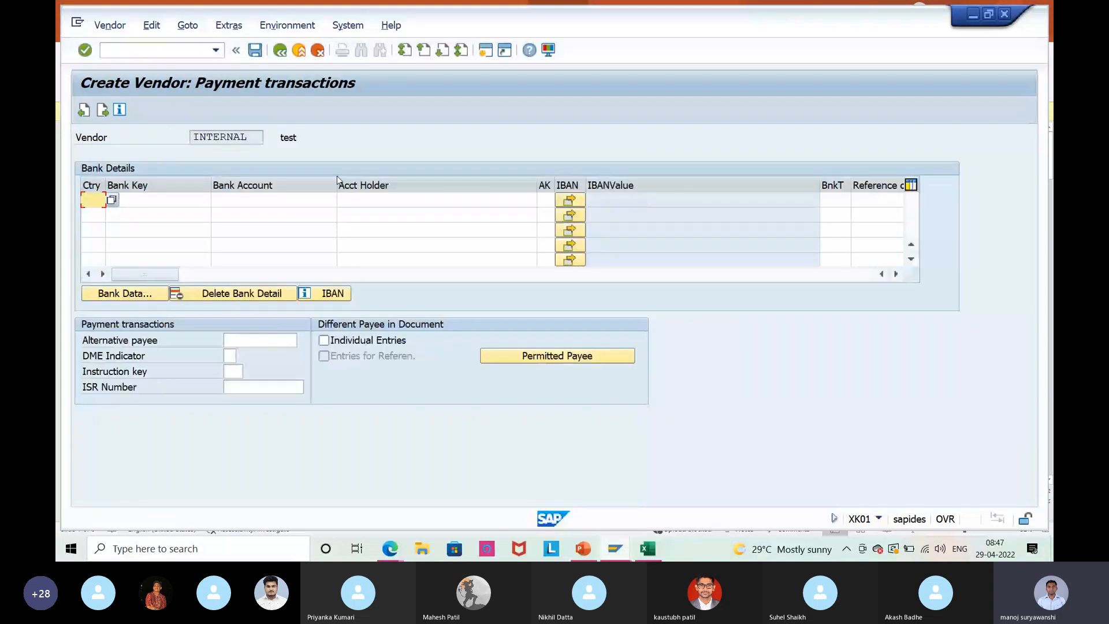
pyautogui.press('Return')
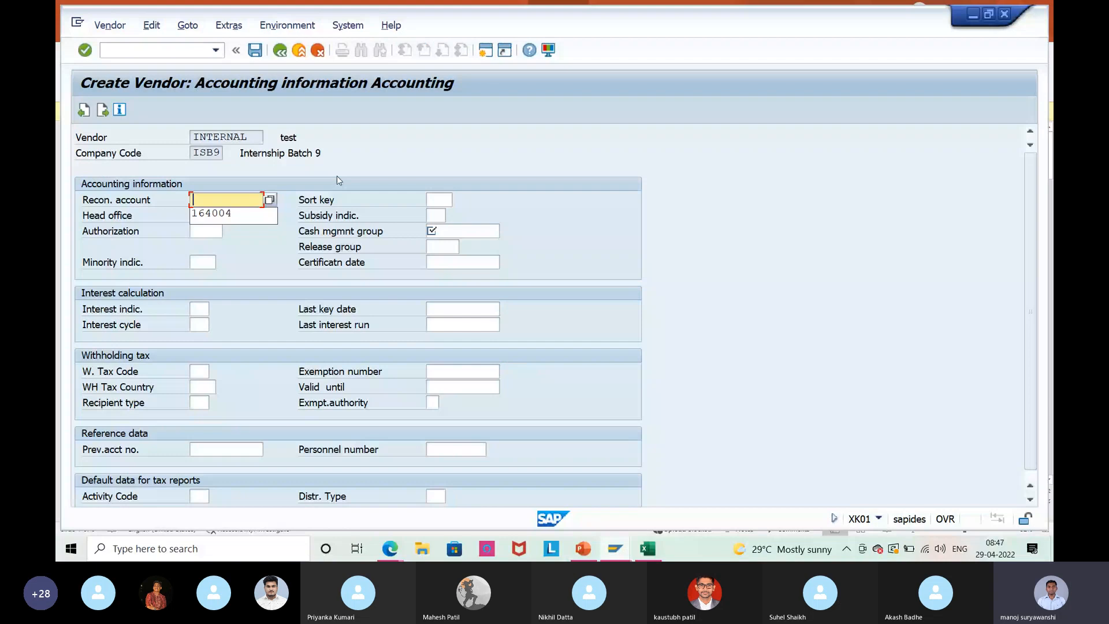
# Set reconciliation account 164004, currency INR, payment terms 0002 and GR-based invoice verification.
pyautogui.press('Down')
pyautogui.press('Return')
pyautogui.press('Return')
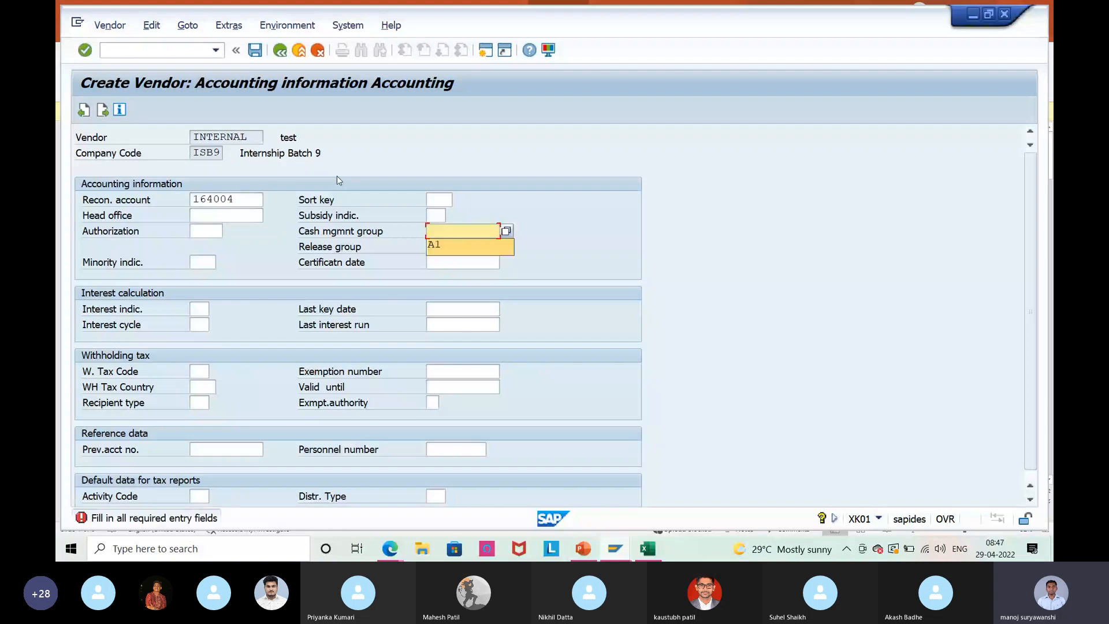
pyautogui.press('Return')
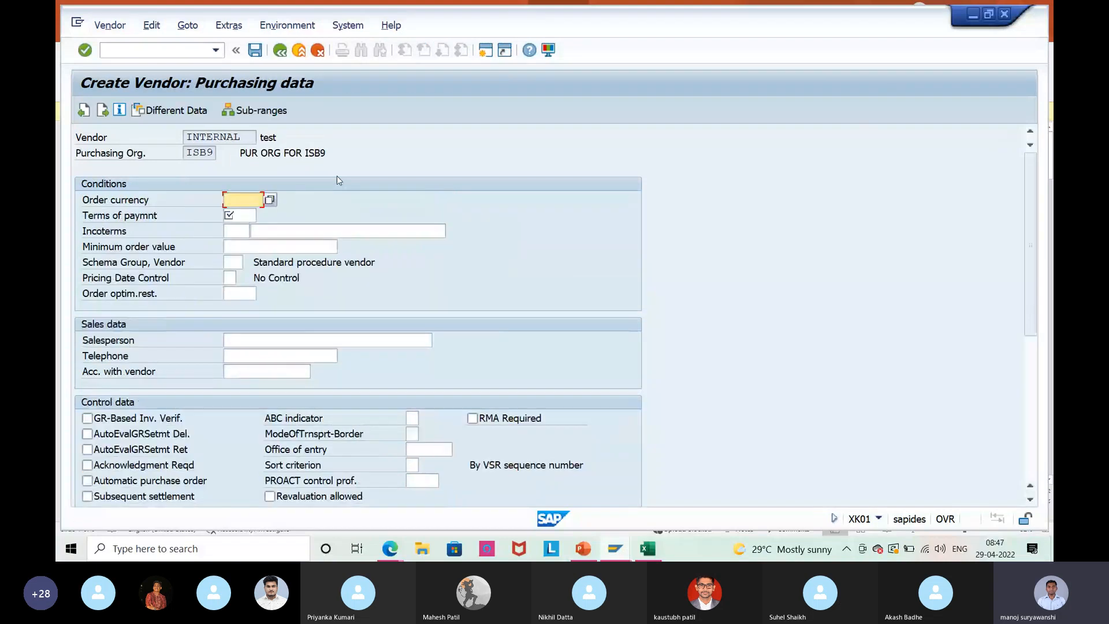
pyautogui.press('Down')
pyautogui.press('Return')
pyautogui.press('Return')
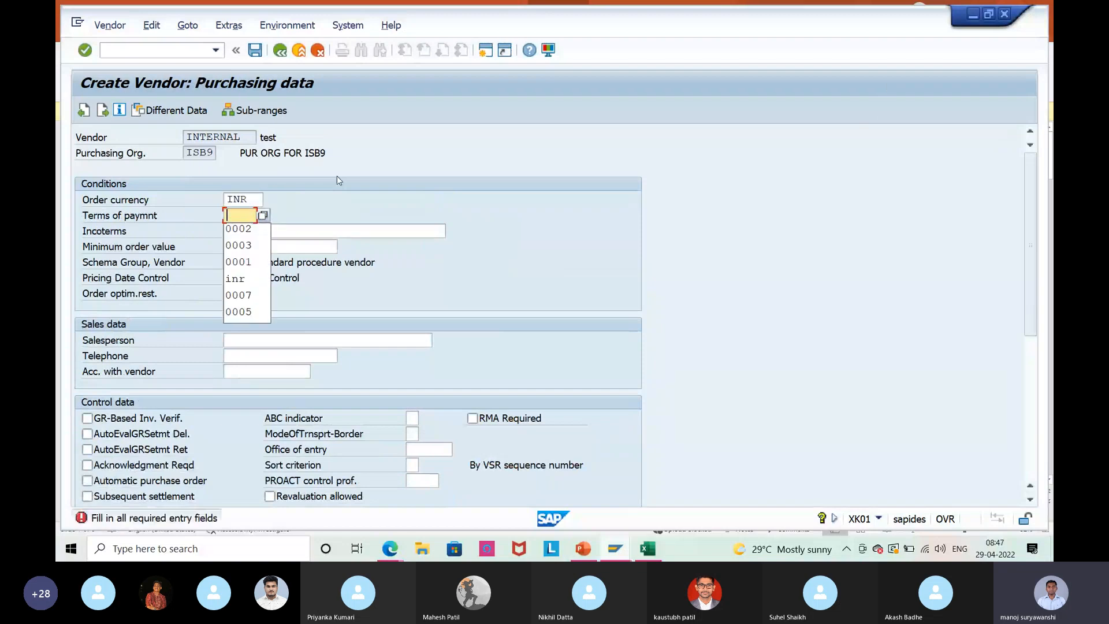
pyautogui.press('Down')
pyautogui.press('Return')
pyautogui.press('Return')
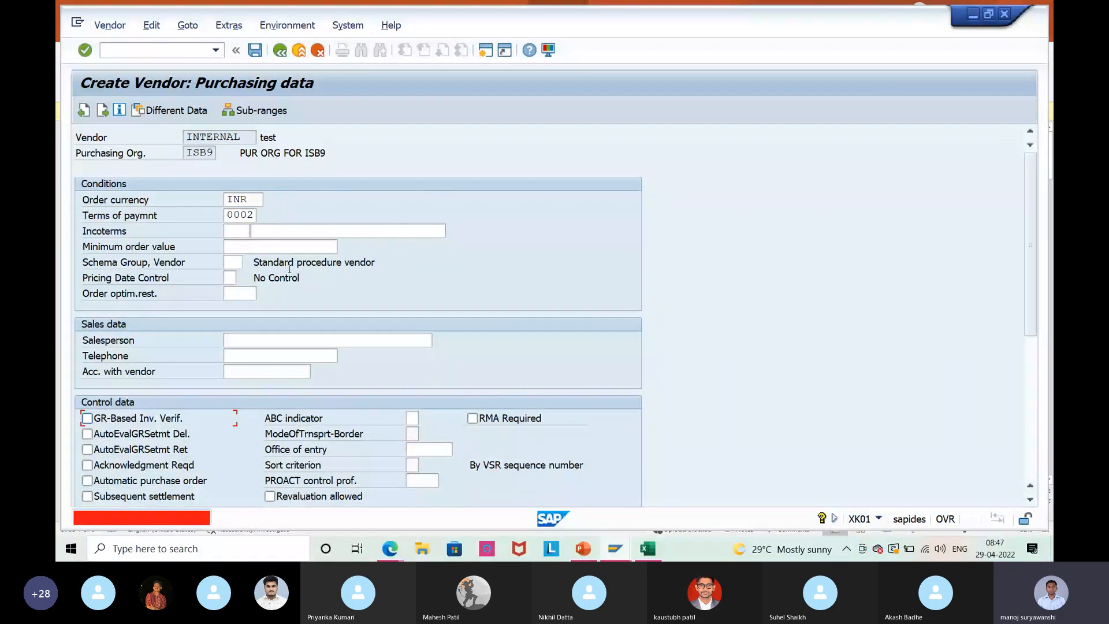
pyautogui.press('space')
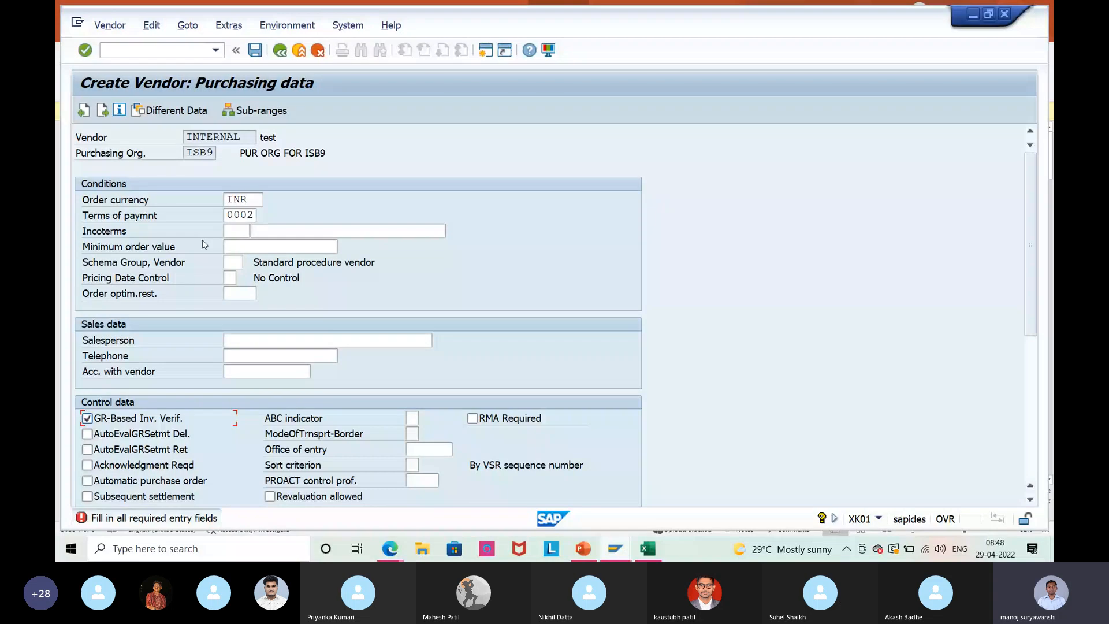
pyautogui.press('Return')
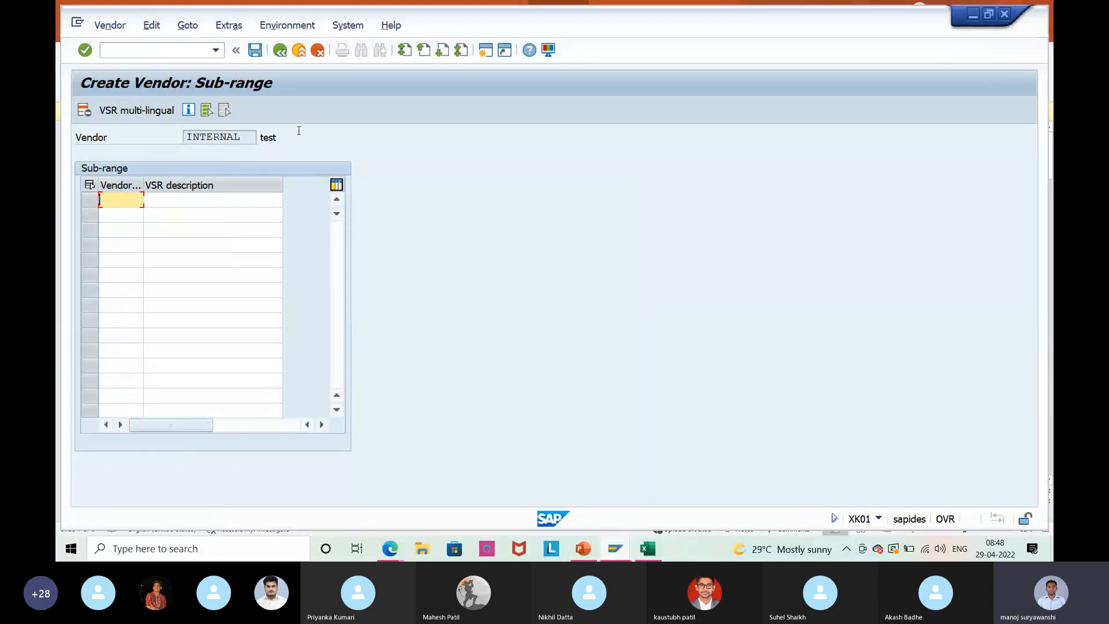
# Add sub-range IP5 with description 'iphone 5'.
pyautogui.write('IP')
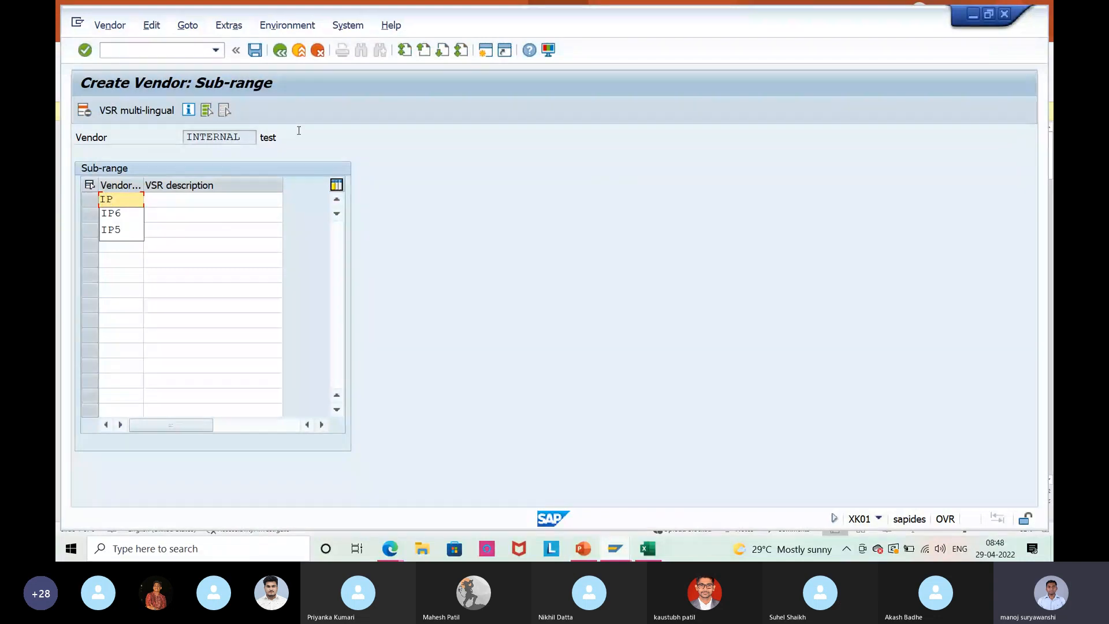
pyautogui.write('%')
pyautogui.press('BackSpace')
pyautogui.write('5')
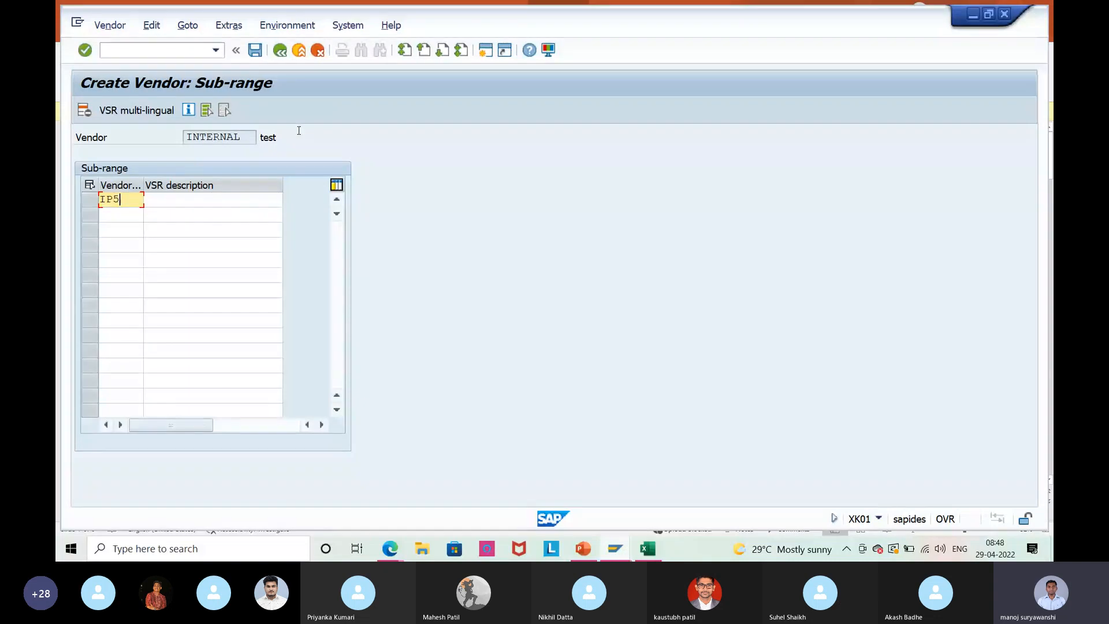
pyautogui.press('Tab')
pyautogui.write('ip')
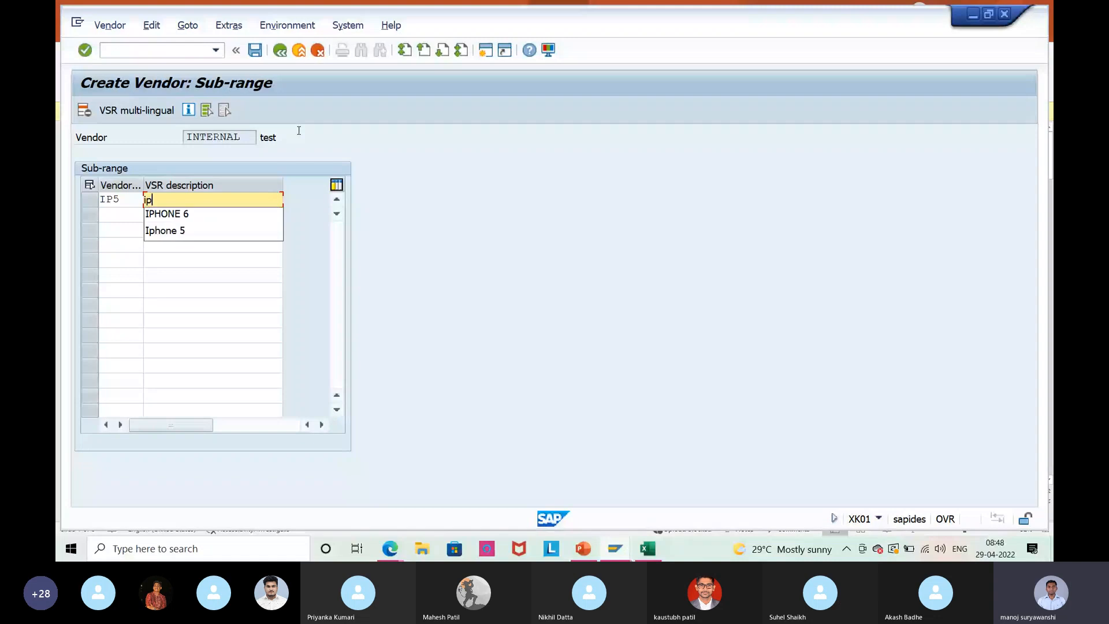
pyautogui.write('hone 5')
pyautogui.press('Return')
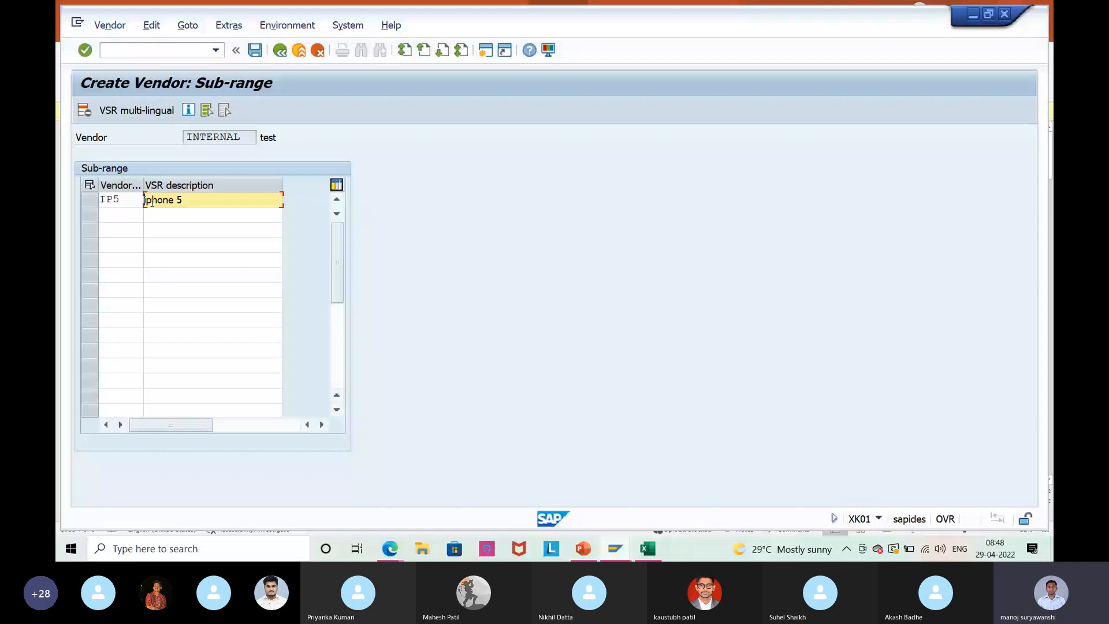
# Add sub-range IP7 described 'I phone 7' and save vendor 300062.
pyautogui.click(125, 212)
pyautogui.write('IP7')
pyautogui.press('Tab')
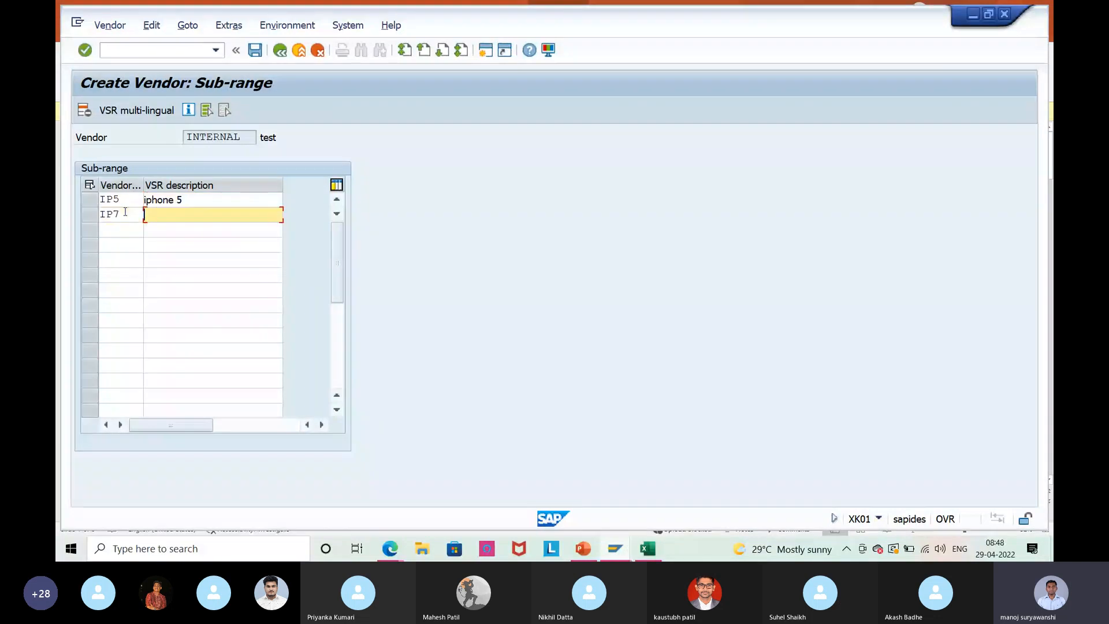
pyautogui.write('I')
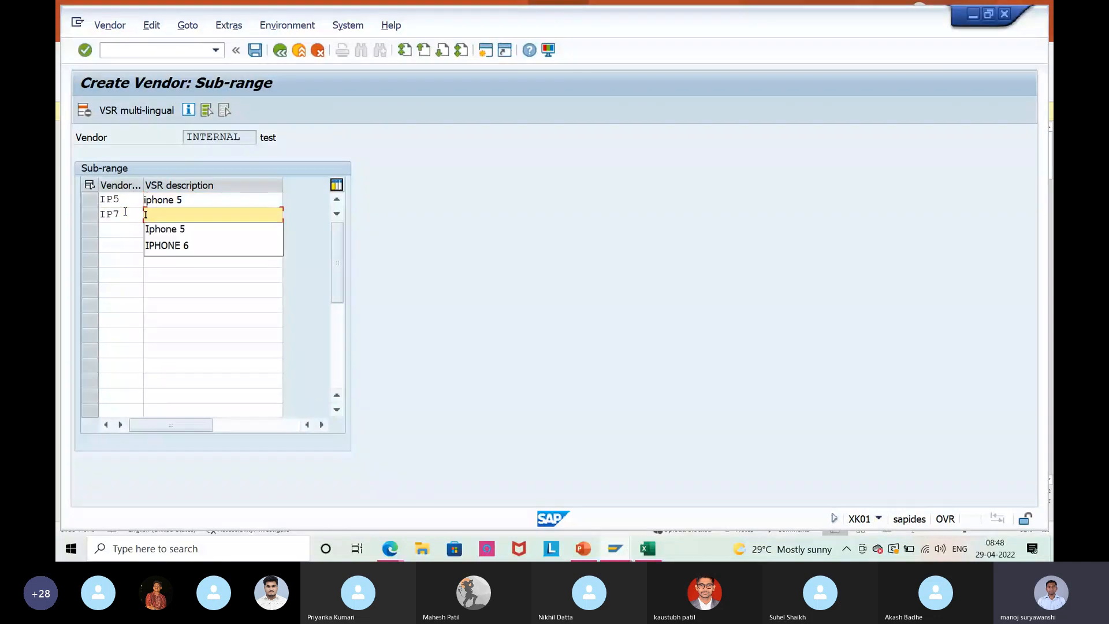
pyautogui.write(' ph')
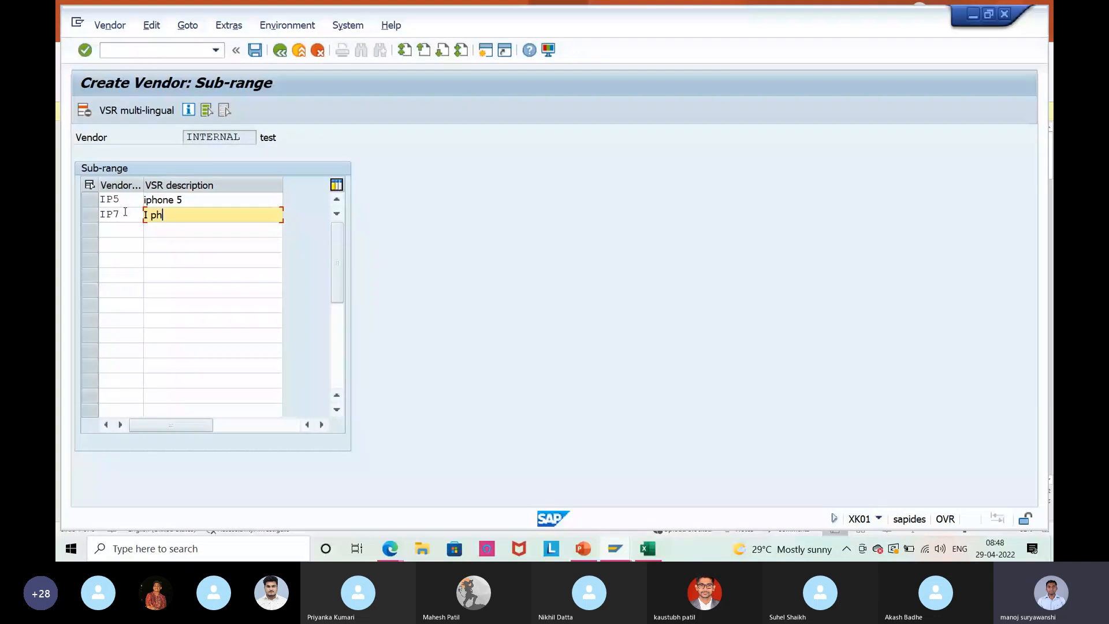
pyautogui.write('one 7')
pyautogui.click(255, 52)
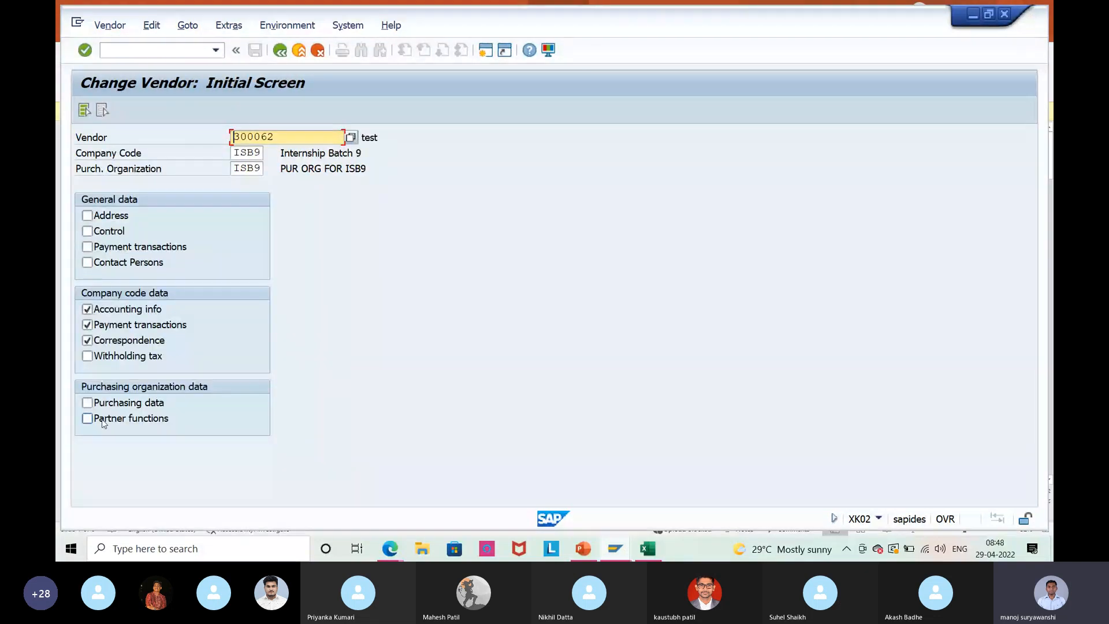
# Select only the Purchasing data view for vendor 300062 and check its sub-range list.
pyautogui.click(112, 402)
pyautogui.click(124, 340)
pyautogui.click(132, 324)
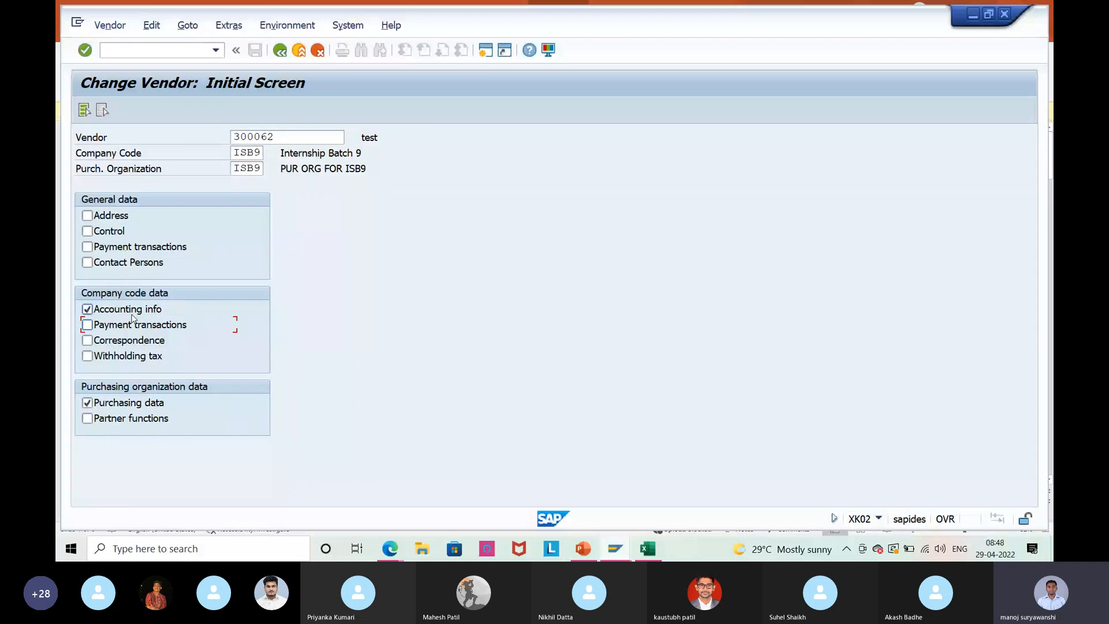
pyautogui.press('Return')
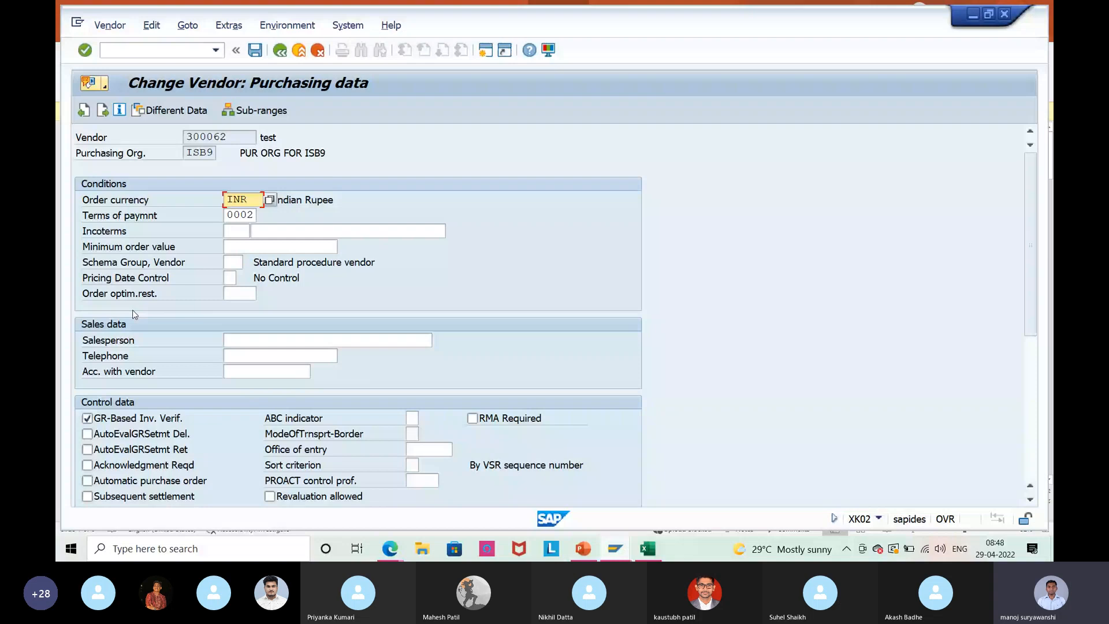
pyautogui.click(258, 112)
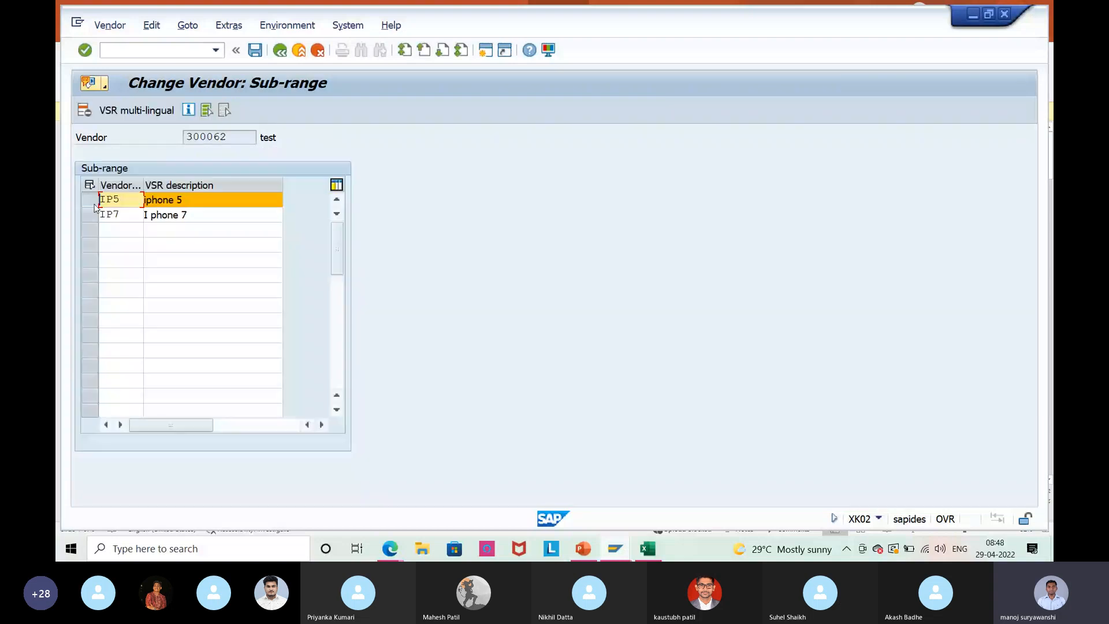
pyautogui.press('F3')
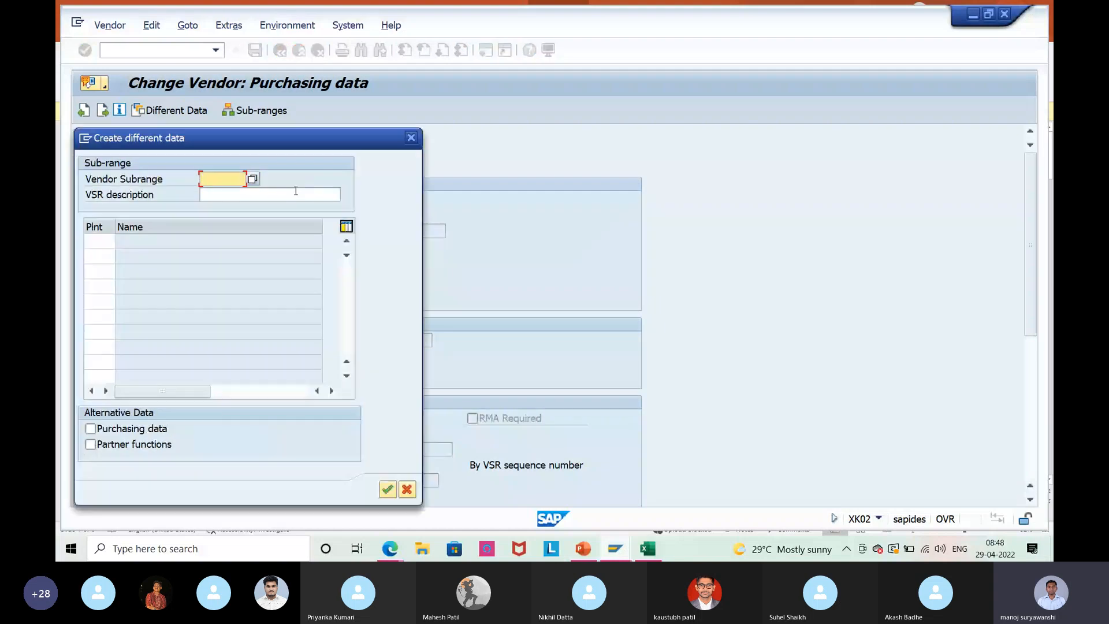
# Enter sub-range IP5 with purchasing data as its alternative data and open it.
pyautogui.click(221, 178)
pyautogui.write('ip5')
pyautogui.press('Return')
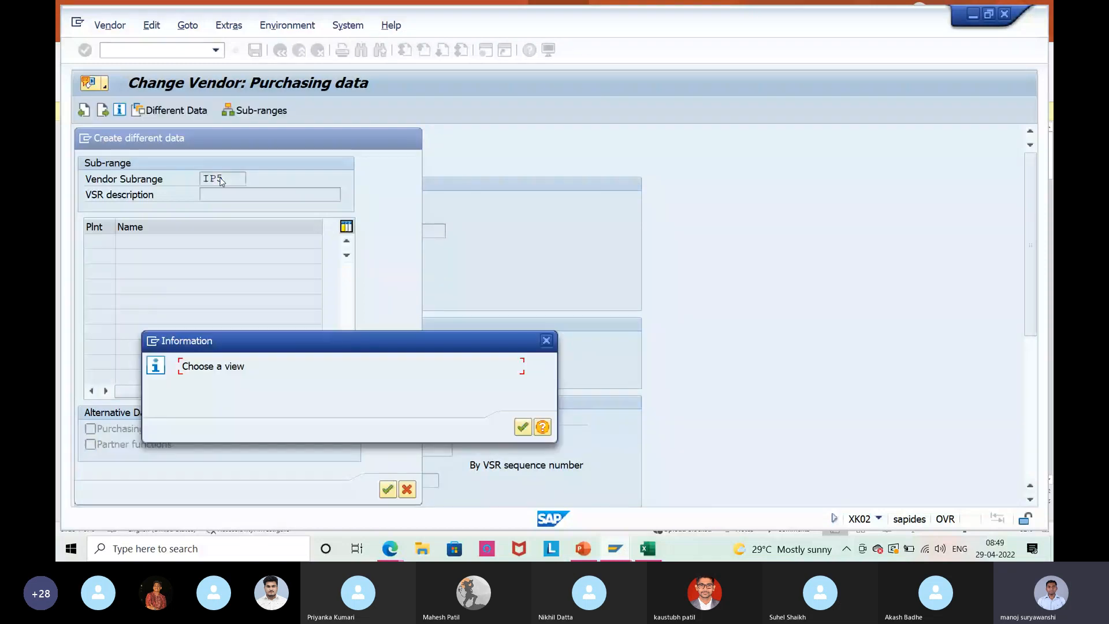
pyautogui.click(521, 428)
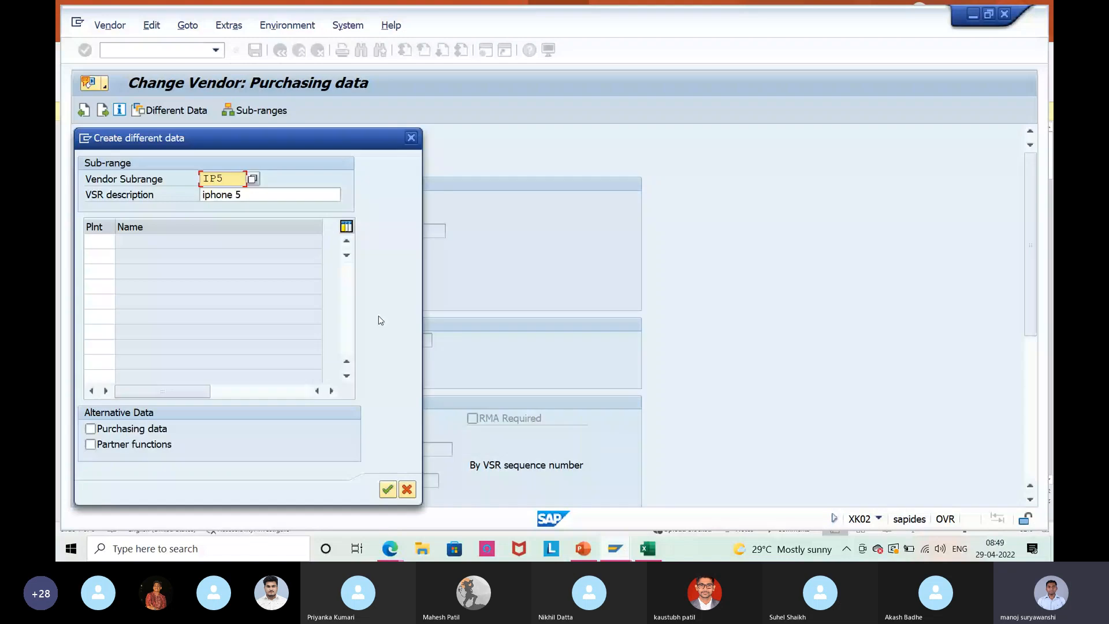
pyautogui.click(91, 429)
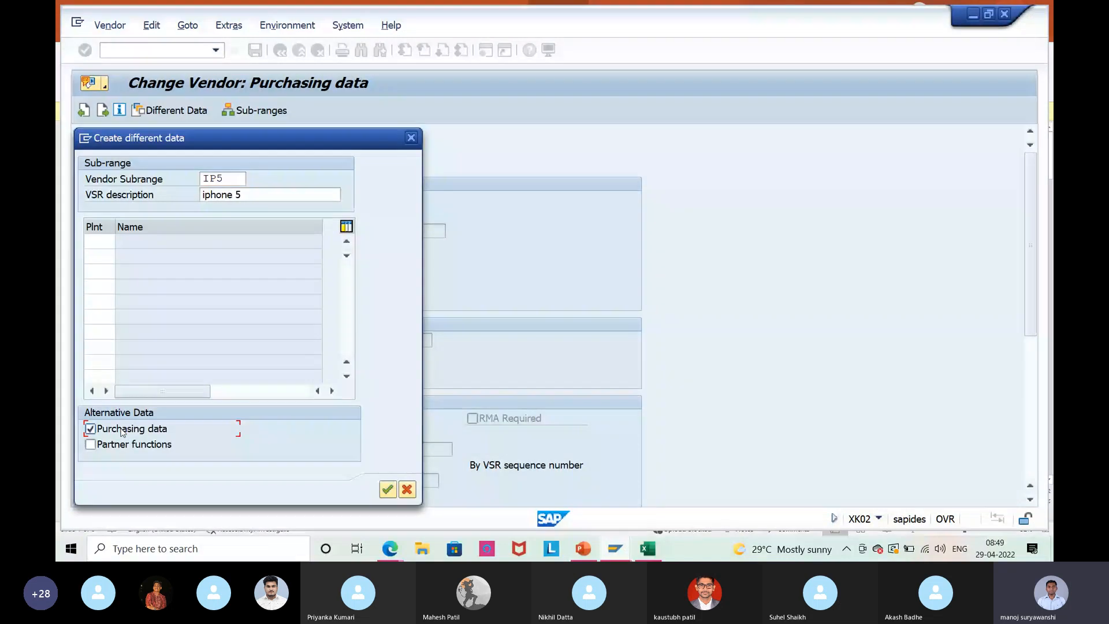
pyautogui.press('Return')
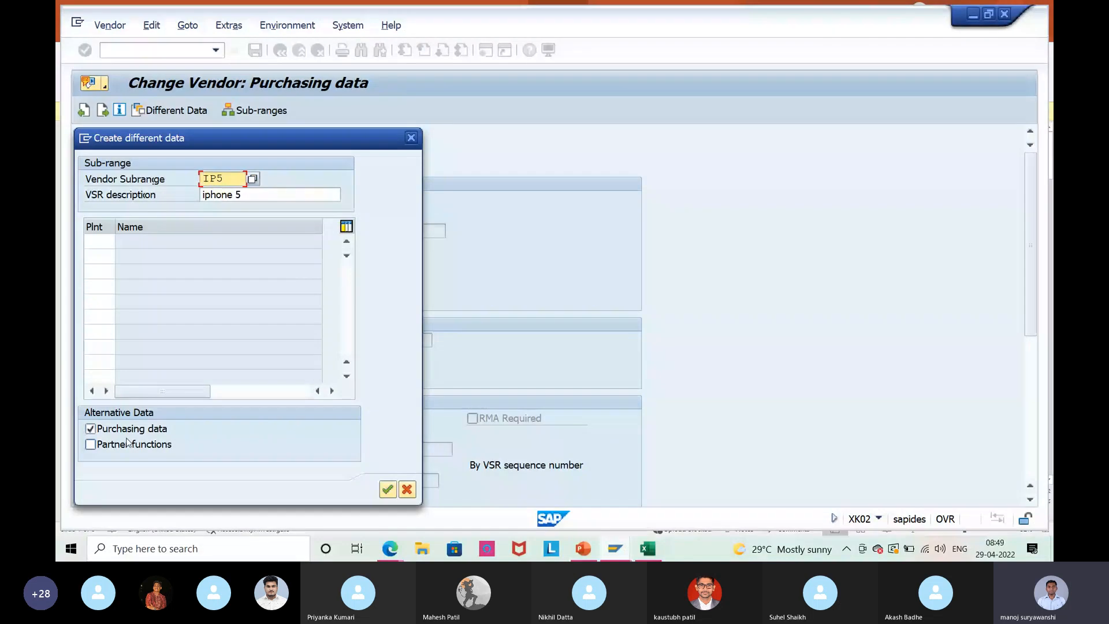
pyautogui.click(395, 491)
# Check vendor 300062's IP5 purchasing data (INR, payment terms 0002) and save it.
pyautogui.moveTo(221, 170); pyautogui.dragTo(180, 175)
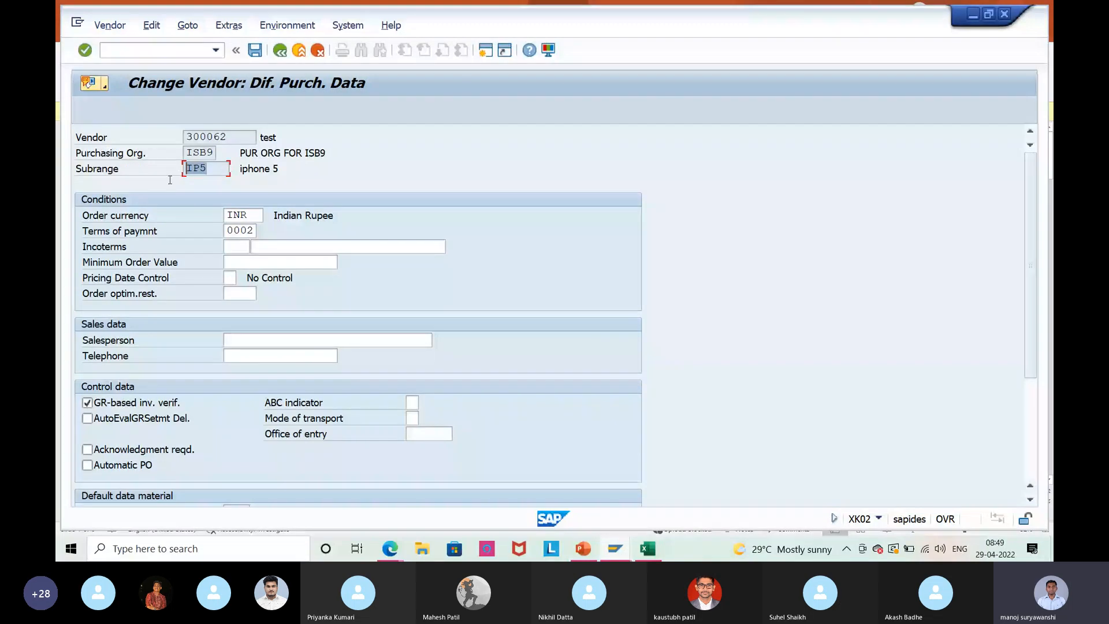
pyautogui.click(174, 169)
pyautogui.doubleClick(194, 137)
pyautogui.scroll(-3, 377, 312)
pyautogui.scroll(1, 377, 311)
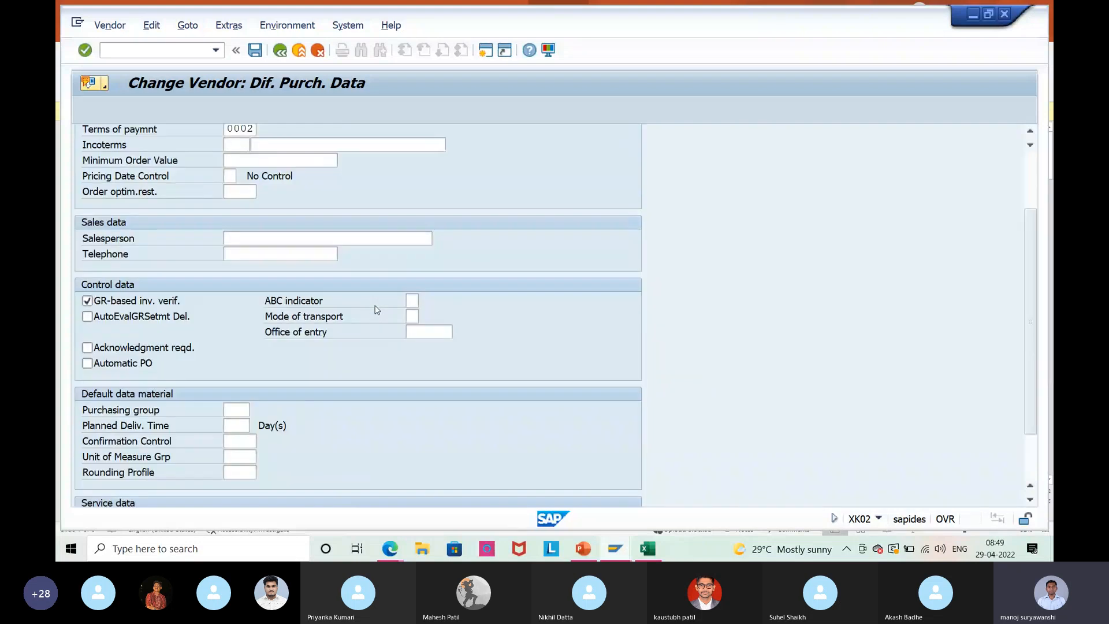
pyautogui.scroll(2, 377, 310)
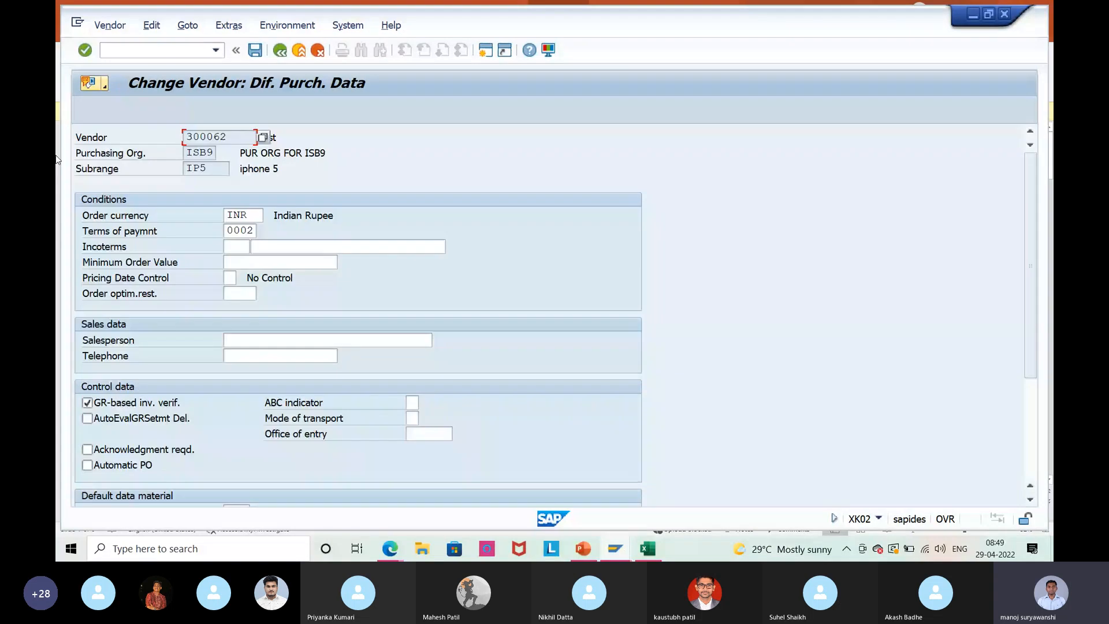
pyautogui.click(199, 169)
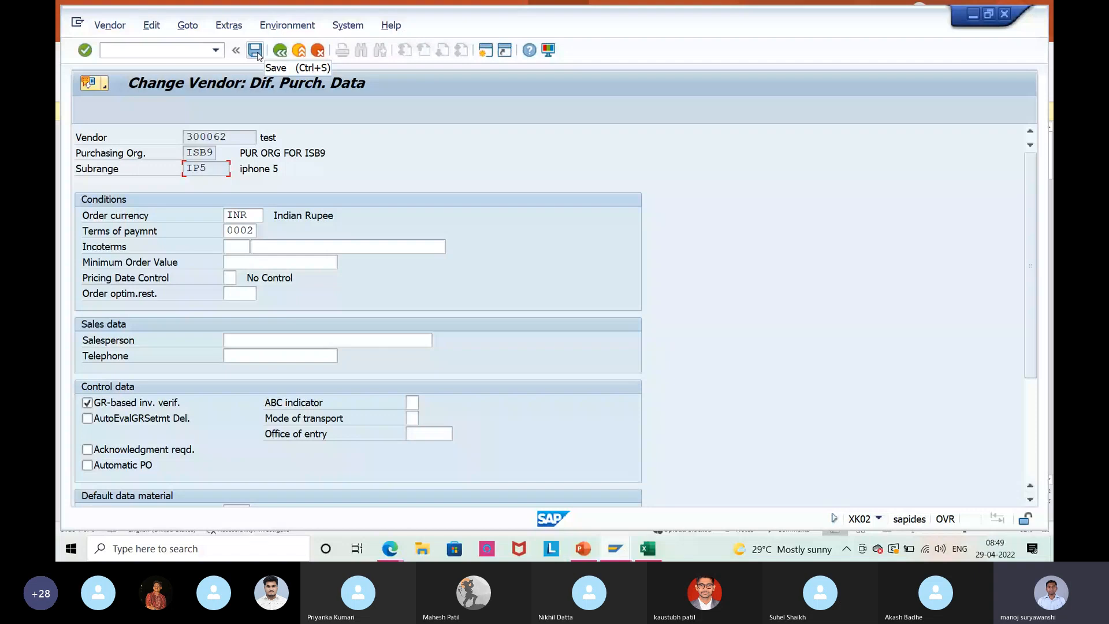
pyautogui.click(254, 51)
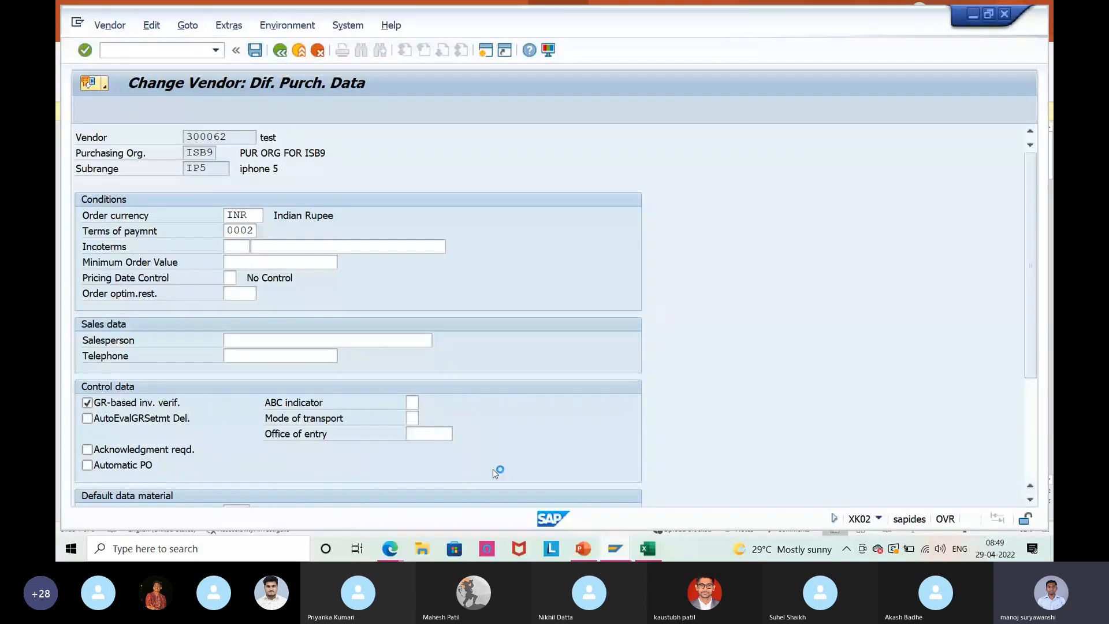
pyautogui.click(615, 548)
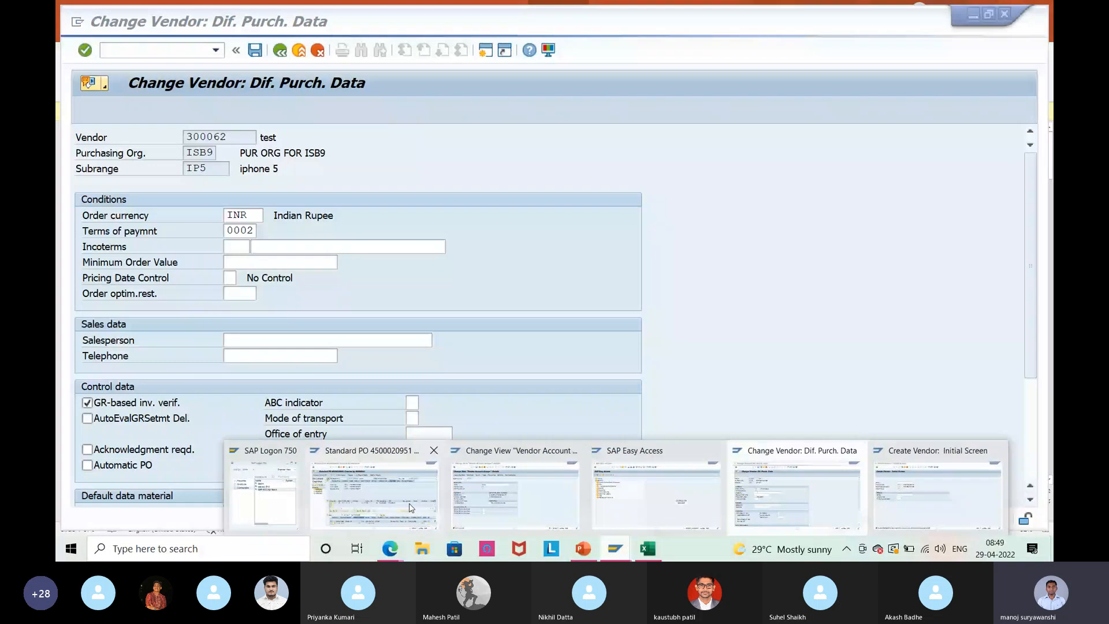
# Switch to account group 0001 details and review its purchasing organisation partner schema.
pyautogui.click(514, 491)
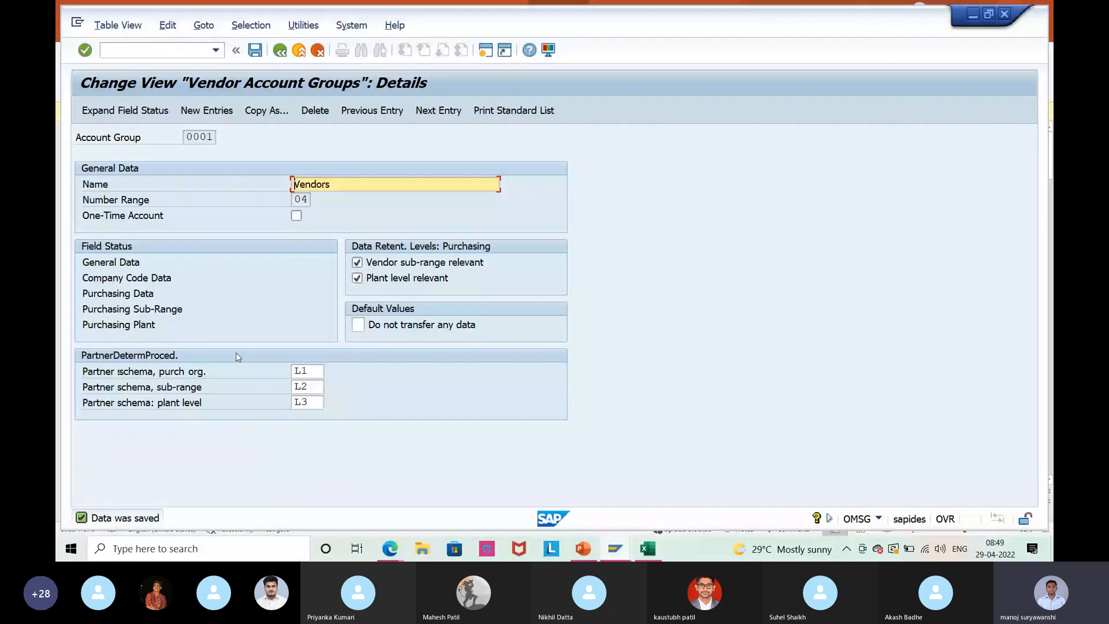
pyautogui.click(236, 385)
pyautogui.click(242, 371)
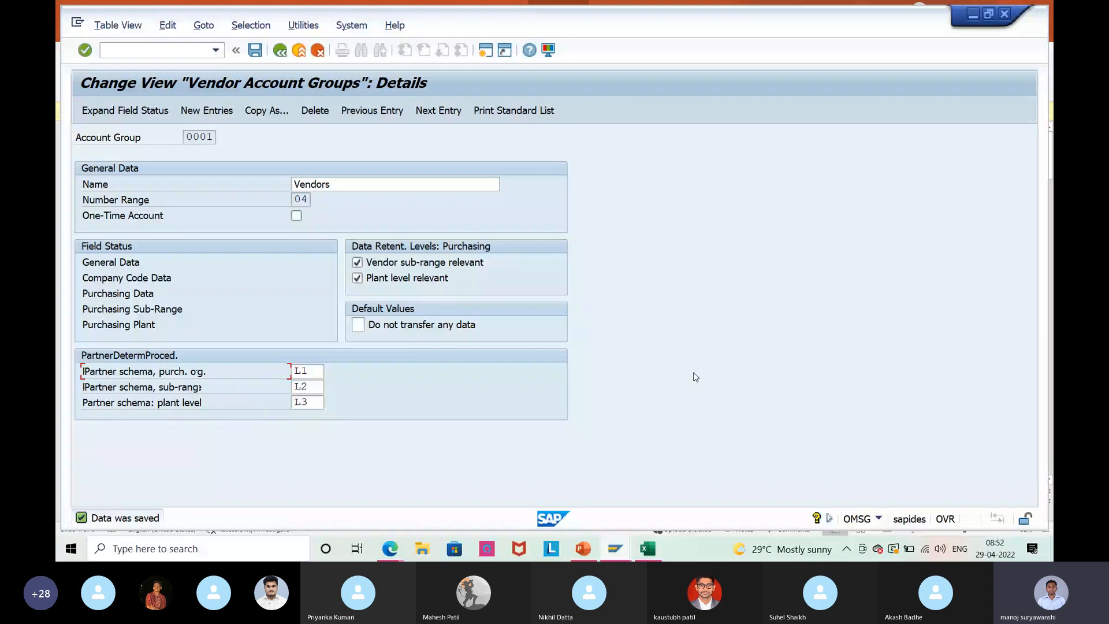
pyautogui.moveTo(313, 371); pyautogui.dragTo(271, 363)
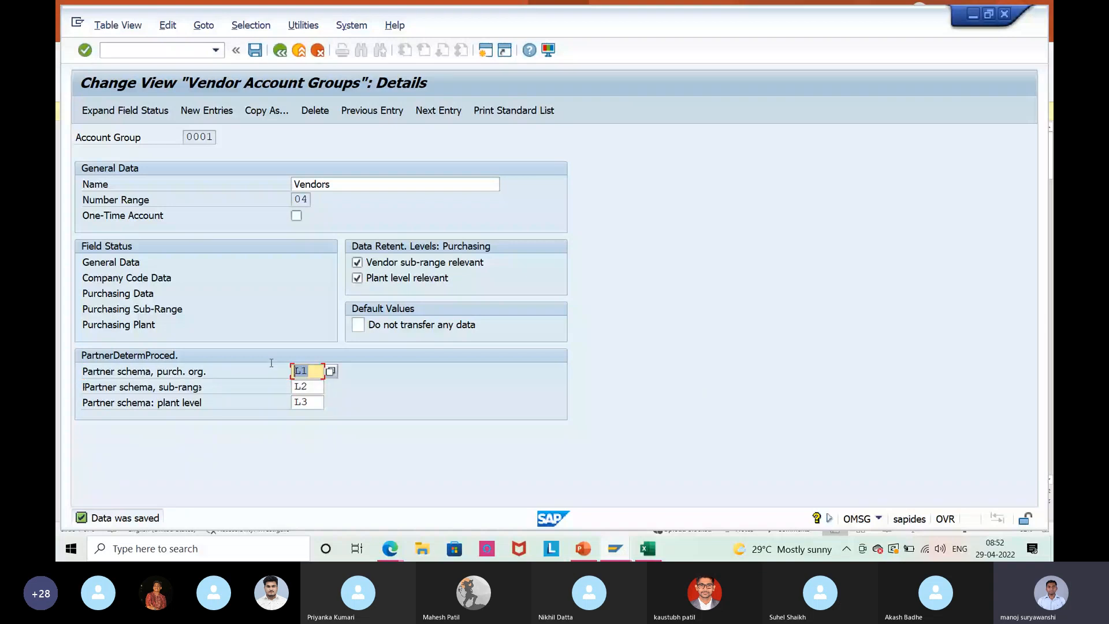
pyautogui.click(298, 297)
pyautogui.click(318, 386)
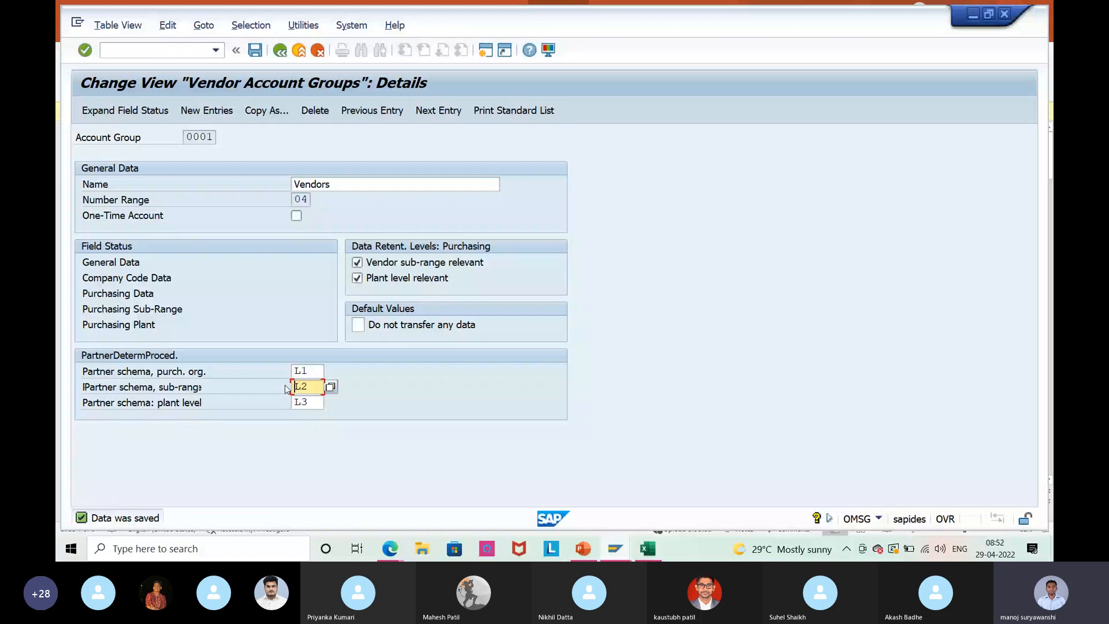
pyautogui.press('Tab')
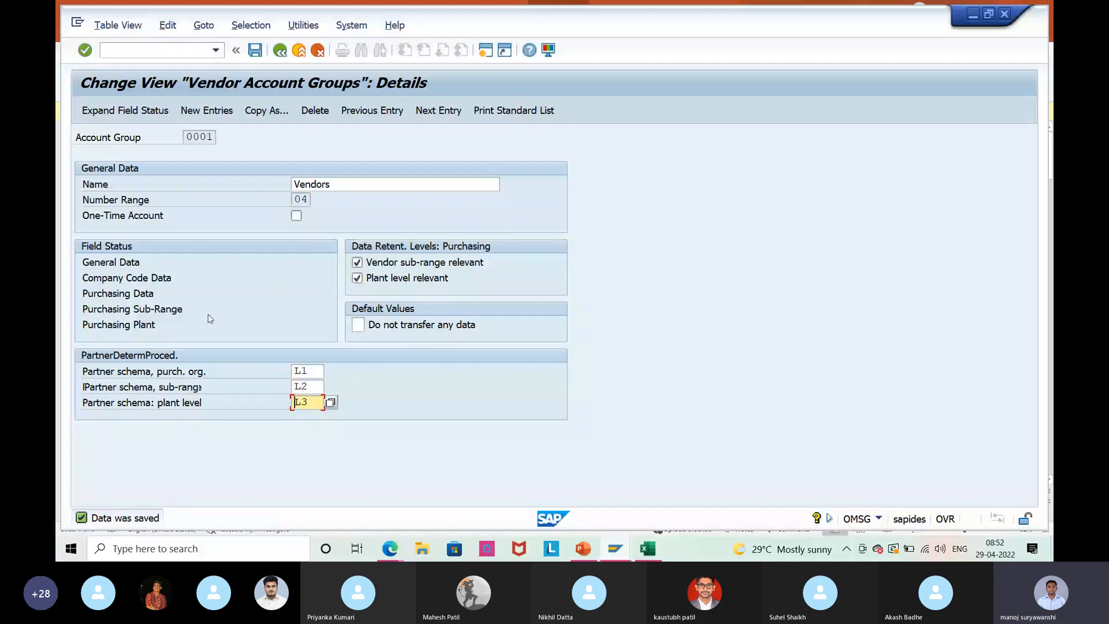